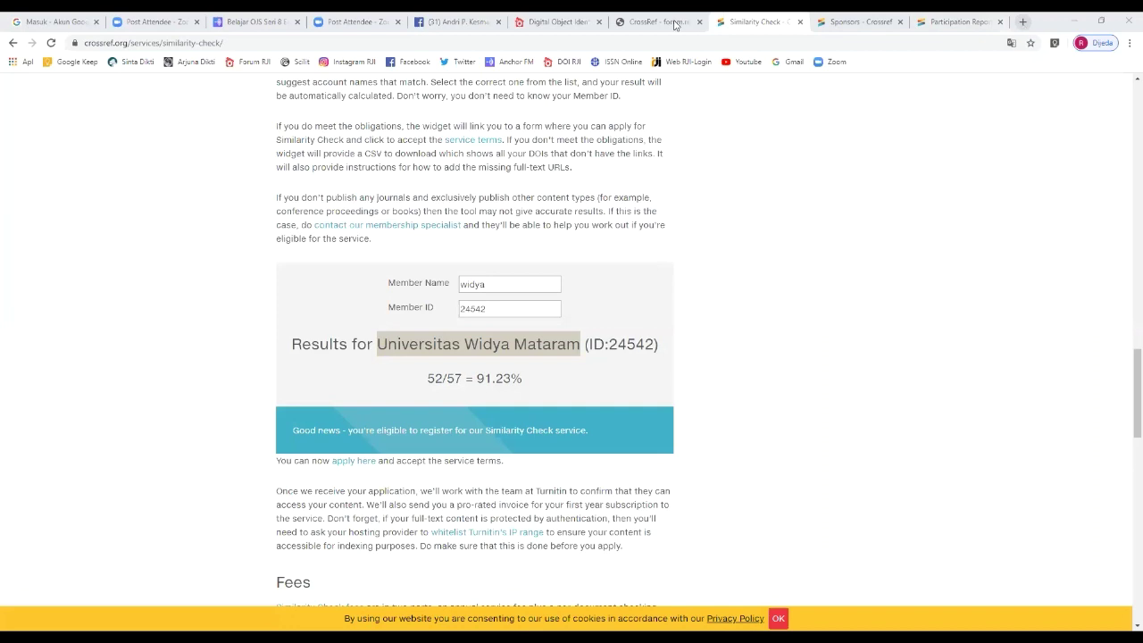
Step: On the DOI by RJI site, filter the registered member list by 'fakultas'
click(665, 22)
click(548, 22)
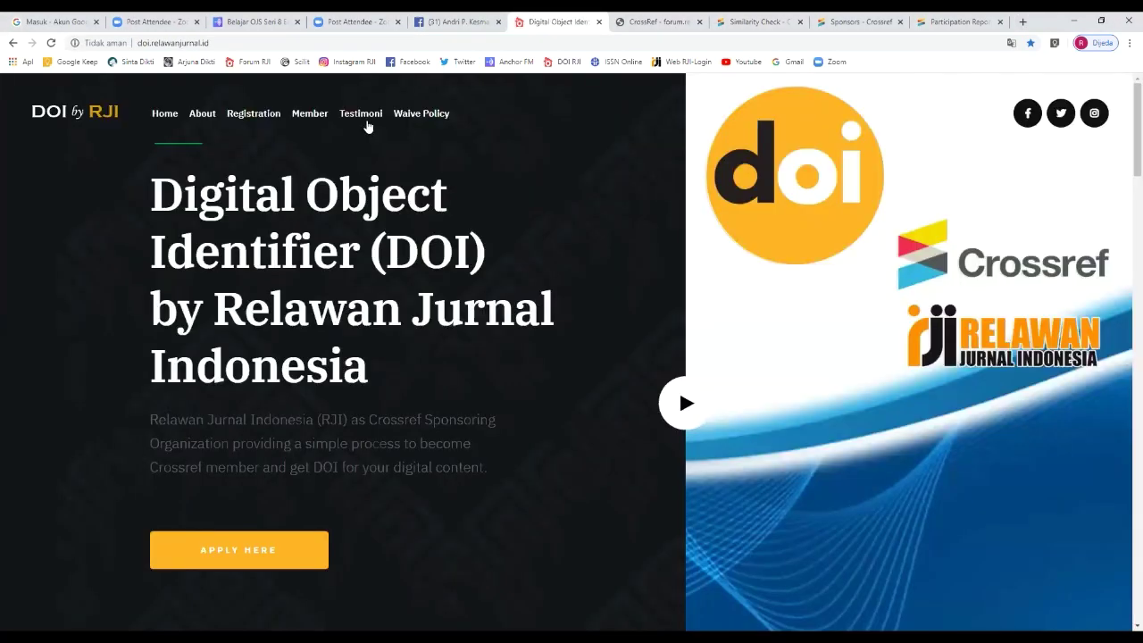
click(310, 113)
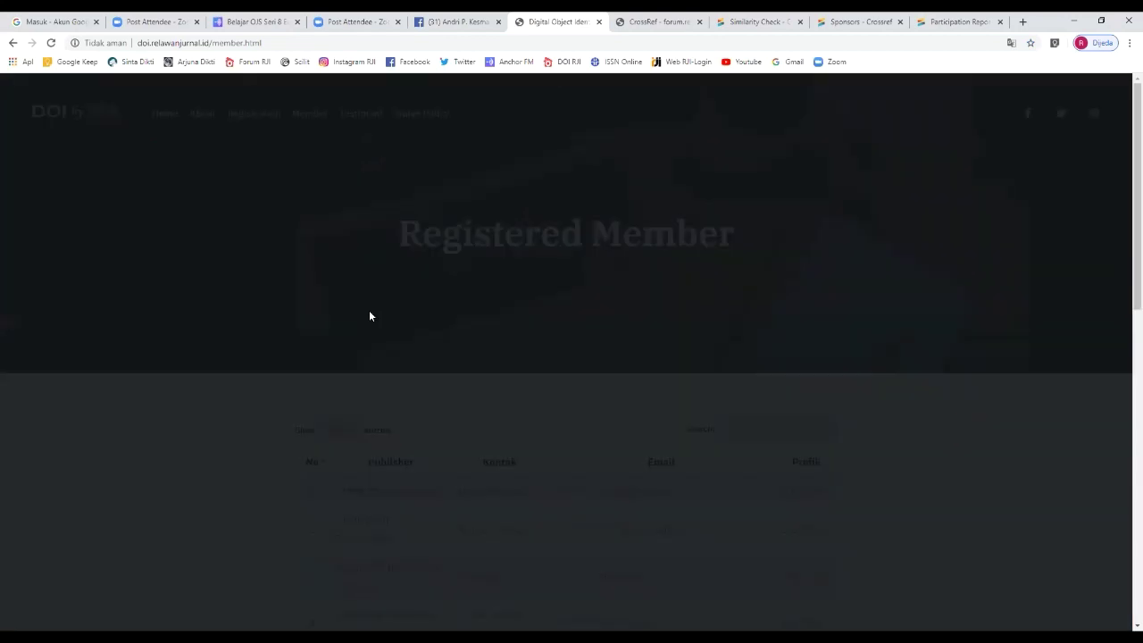
scroll(554, 294, down, 3)
scroll(740, 267, up, 1)
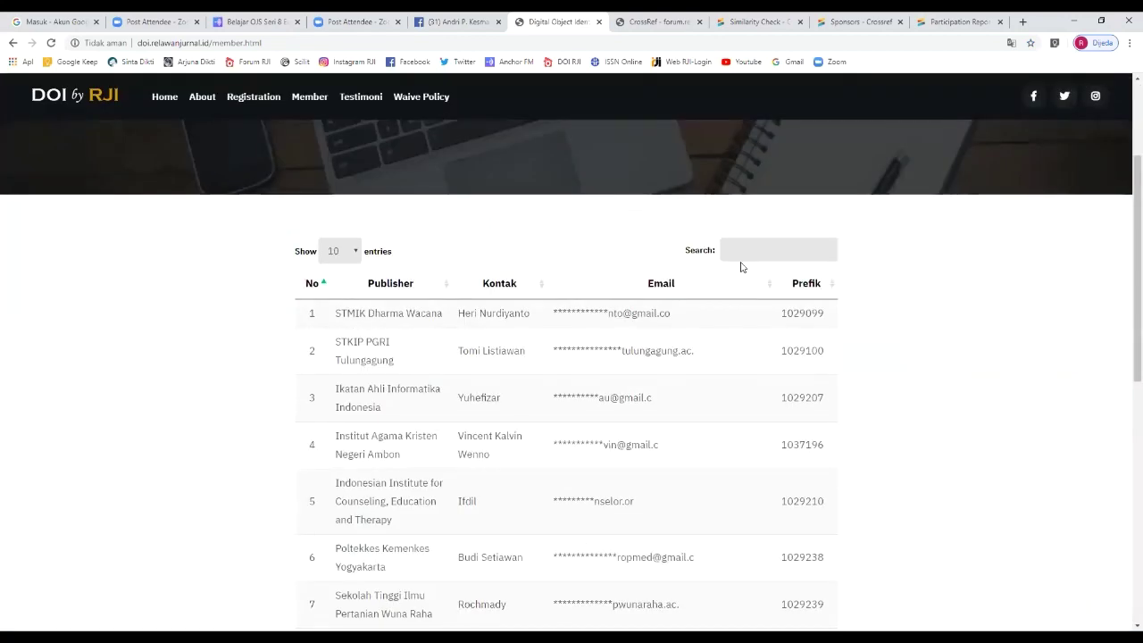
click(737, 250)
text(fakultas)
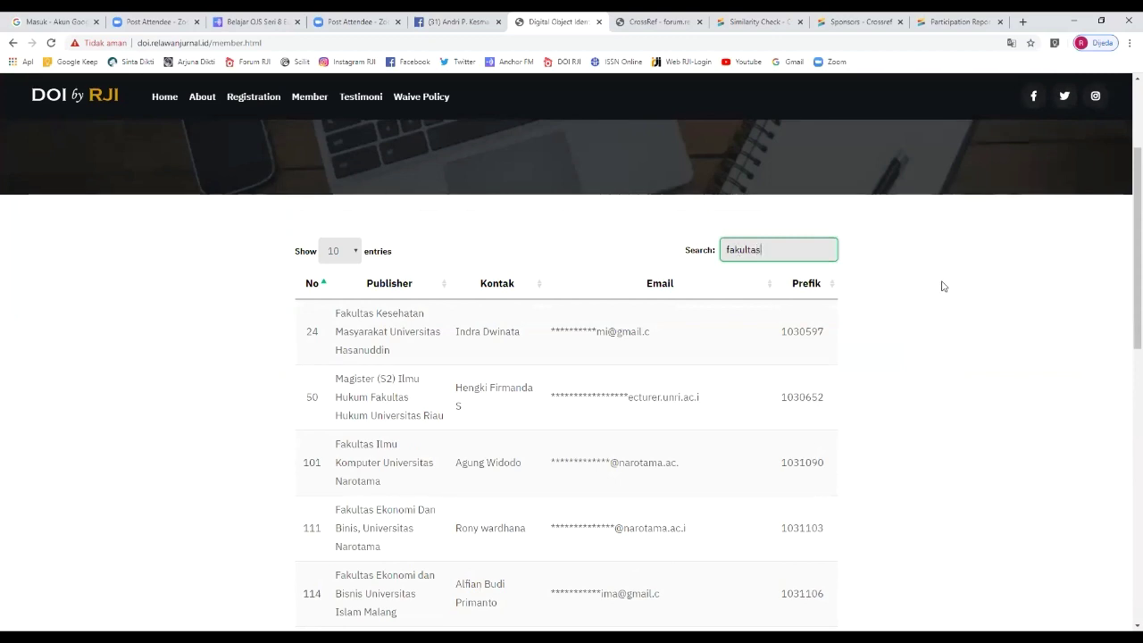
Step: Highlight example university names in the filtered publishers, including Universitas Islam Malang in row 114
scroll(941, 284, down, 1)
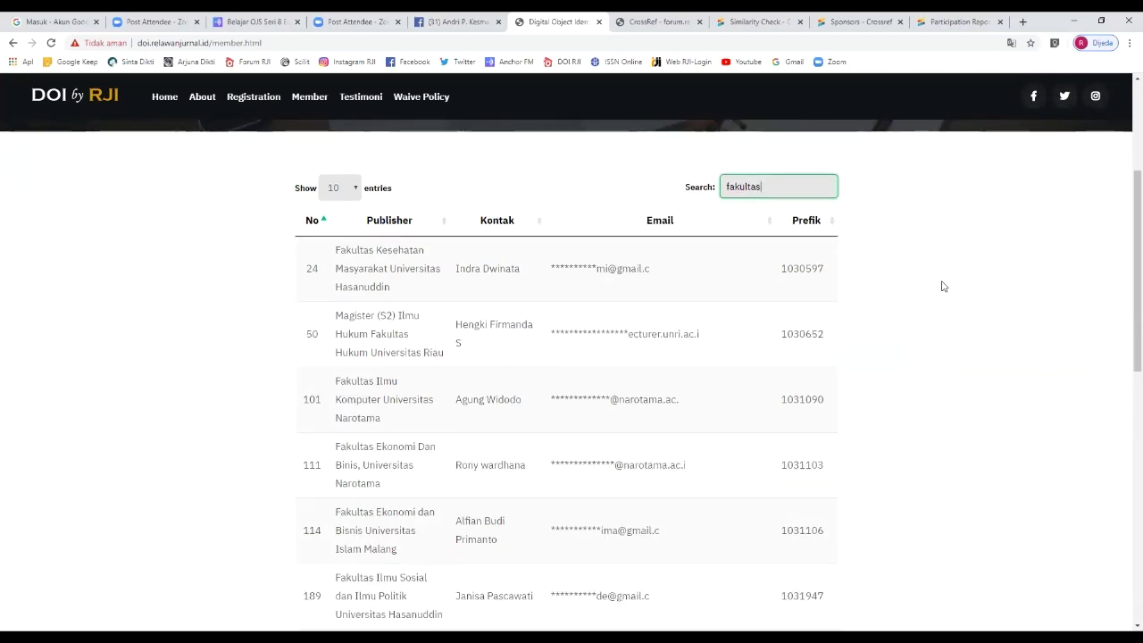
scroll(413, 211, down, 1)
drag(368, 193, 395, 255)
drag(444, 298, 364, 292)
scroll(375, 286, down, 1)
scroll(401, 291, down, 1)
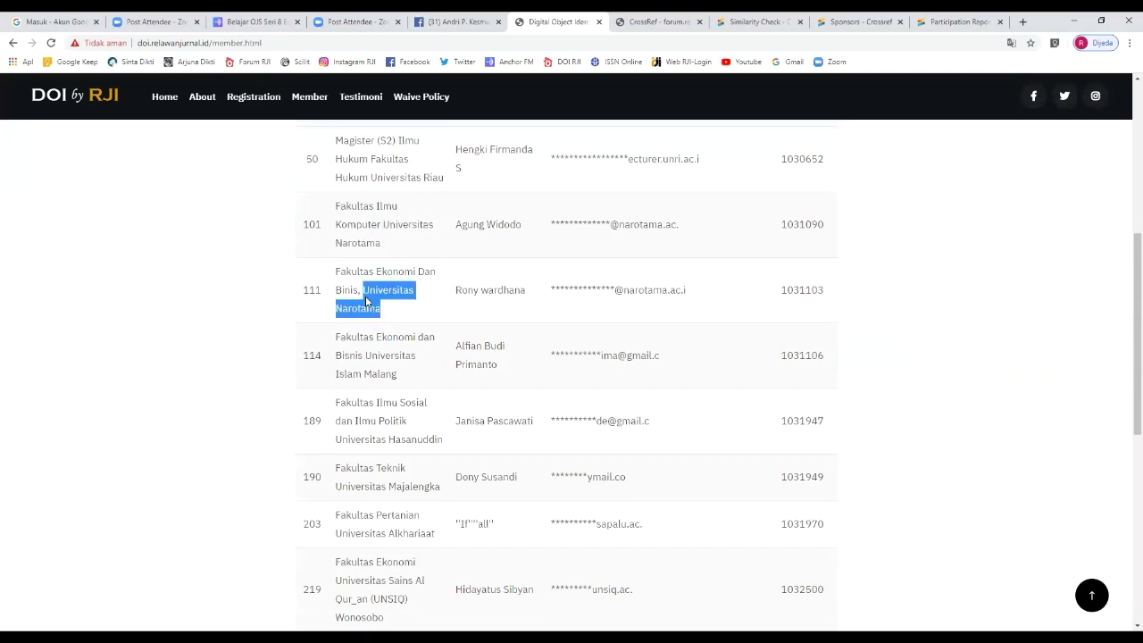
scroll(406, 289, down, 1)
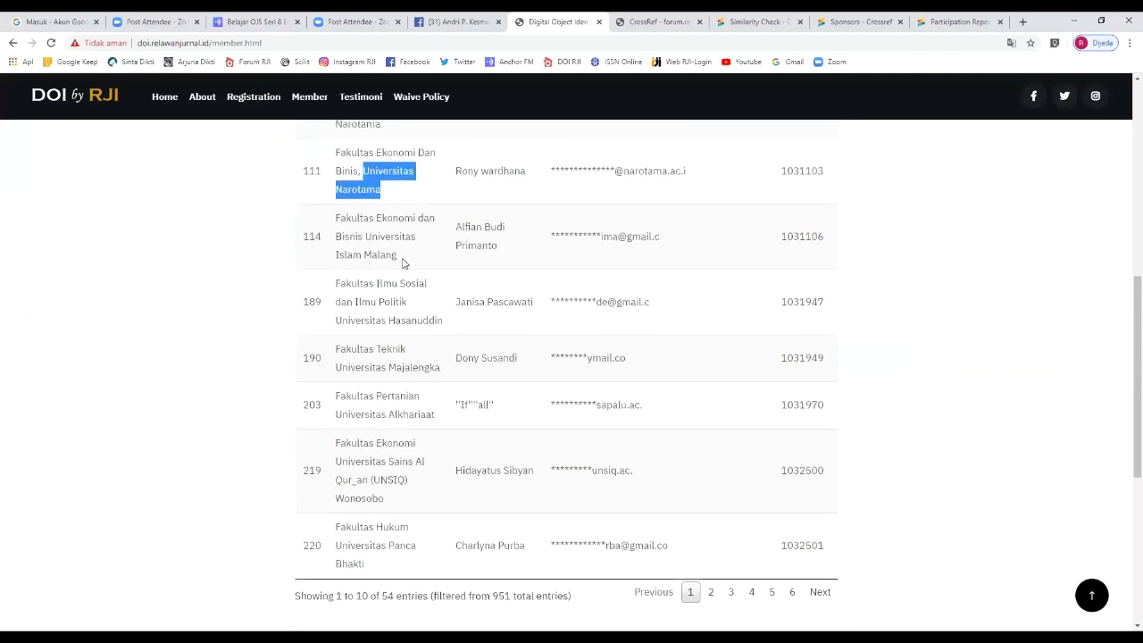
drag(366, 238, 402, 251)
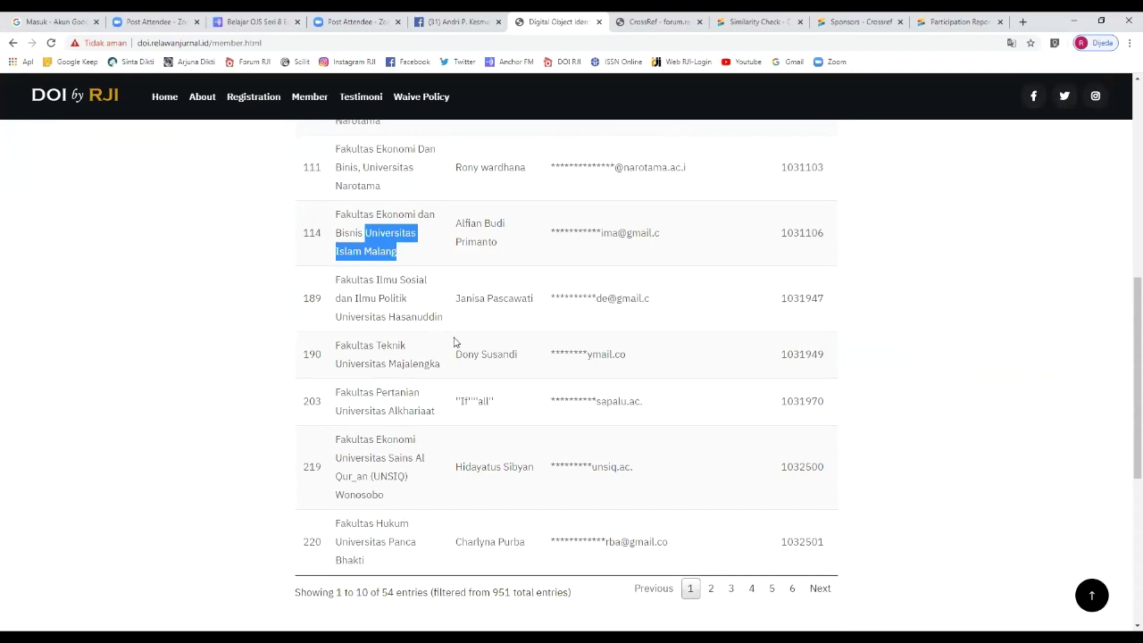
scroll(455, 339, down, 1)
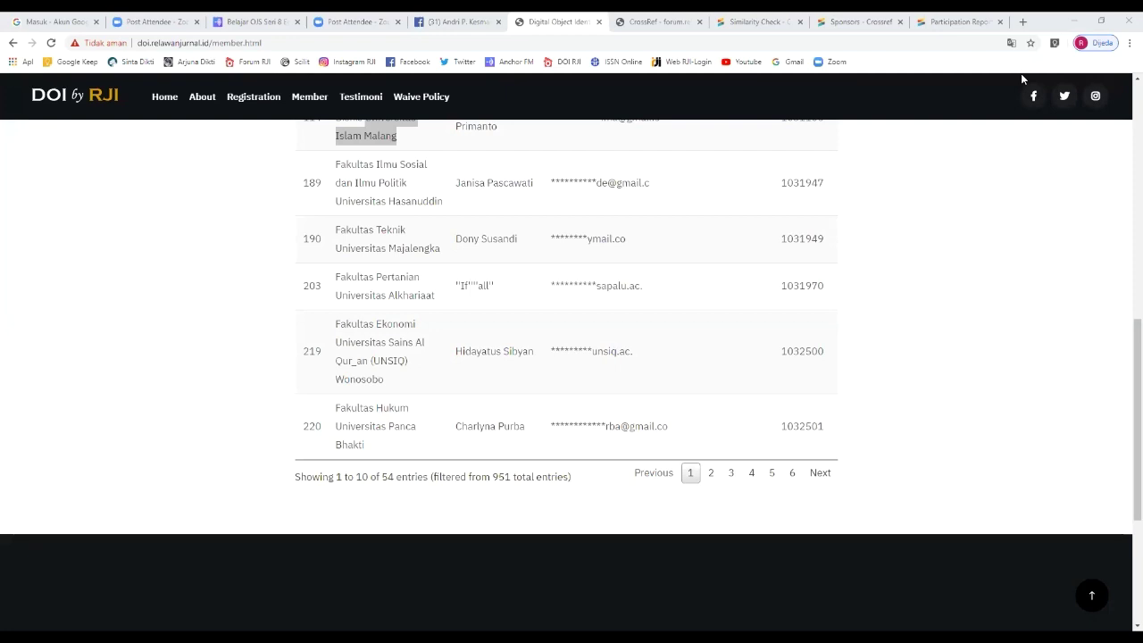
Step: Go back from the member list to the DOI by RJI home page
click(261, 42)
click(164, 98)
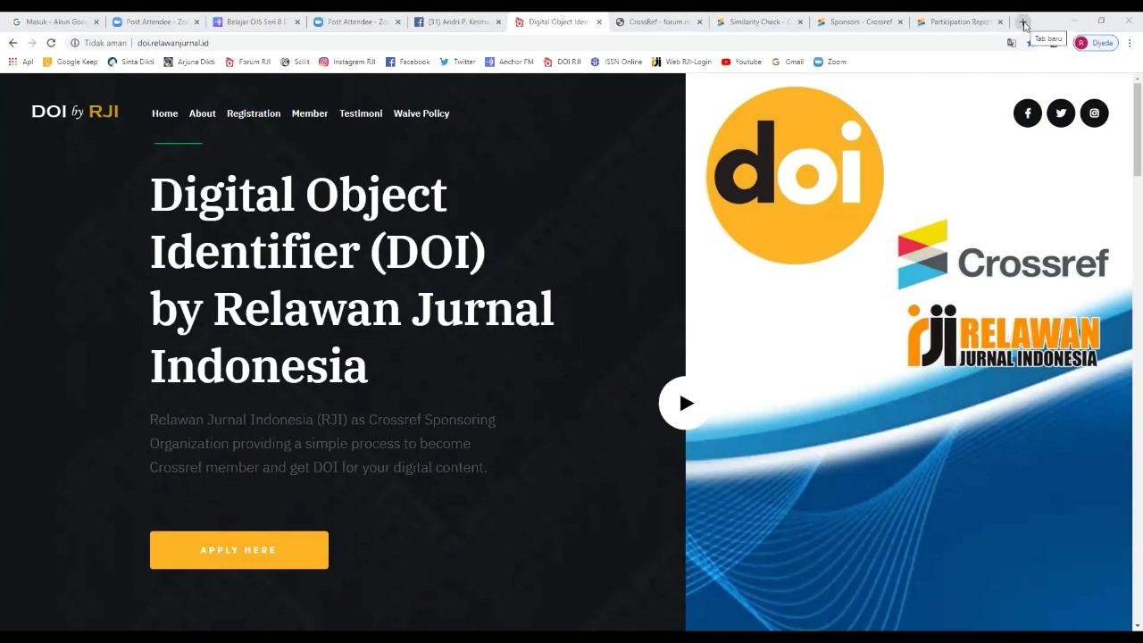
Step: Search Google for the pasted journal name and open the journal's website
click(1023, 22)
text(Jurnal kami (Jurnal Riset Teknologi Pencegahan Pencemaran Industri))
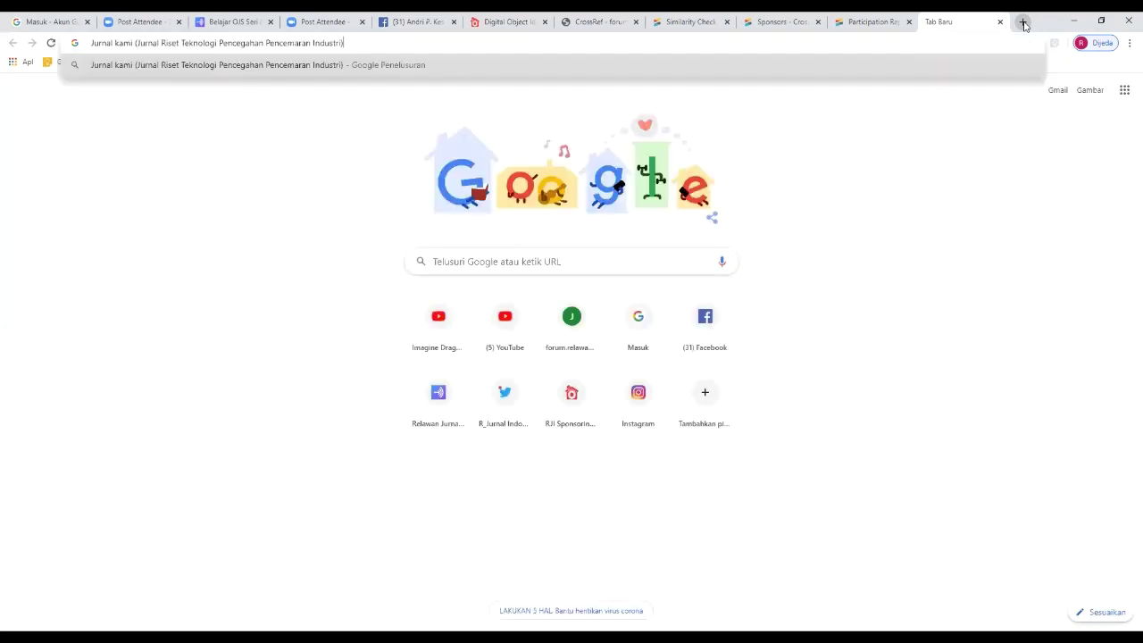
key(Return)
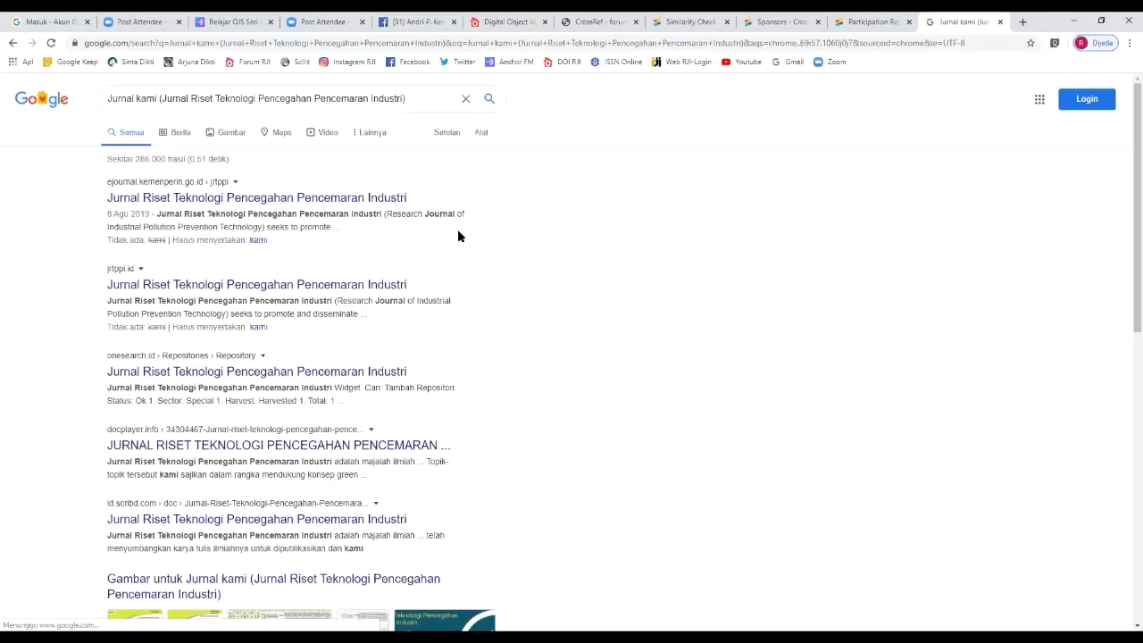
click(317, 201)
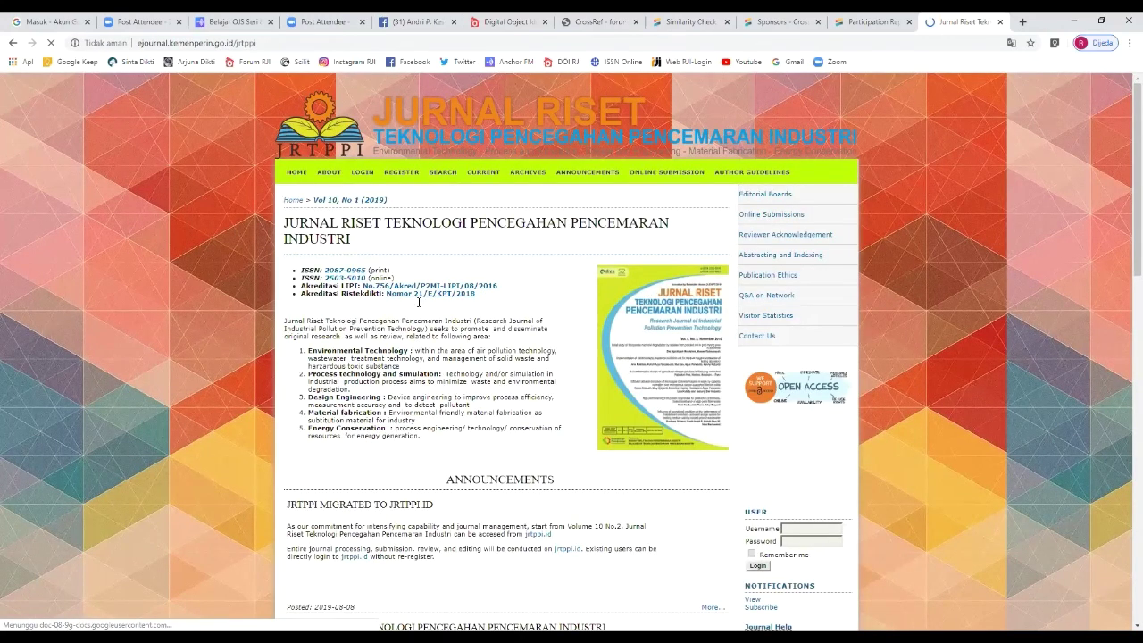
Step: Select the journal's online ISSN 2503-5010 for copying
scroll(419, 302, down, 3)
scroll(410, 268, up, 3)
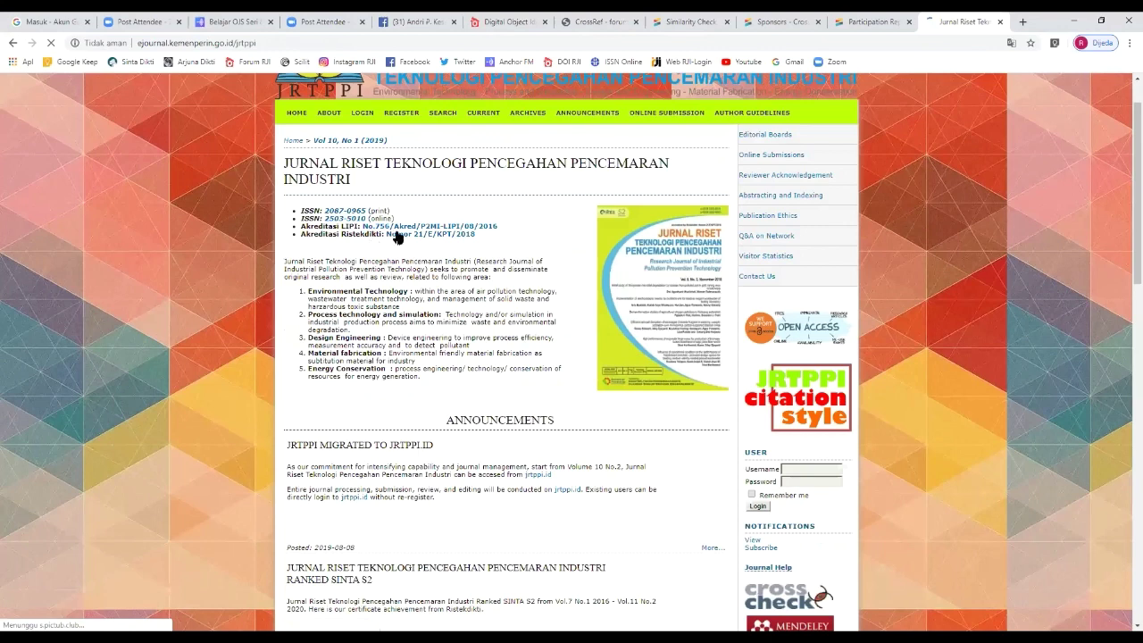
drag(369, 219, 301, 218)
drag(394, 218, 327, 223)
key(ctrl+c)
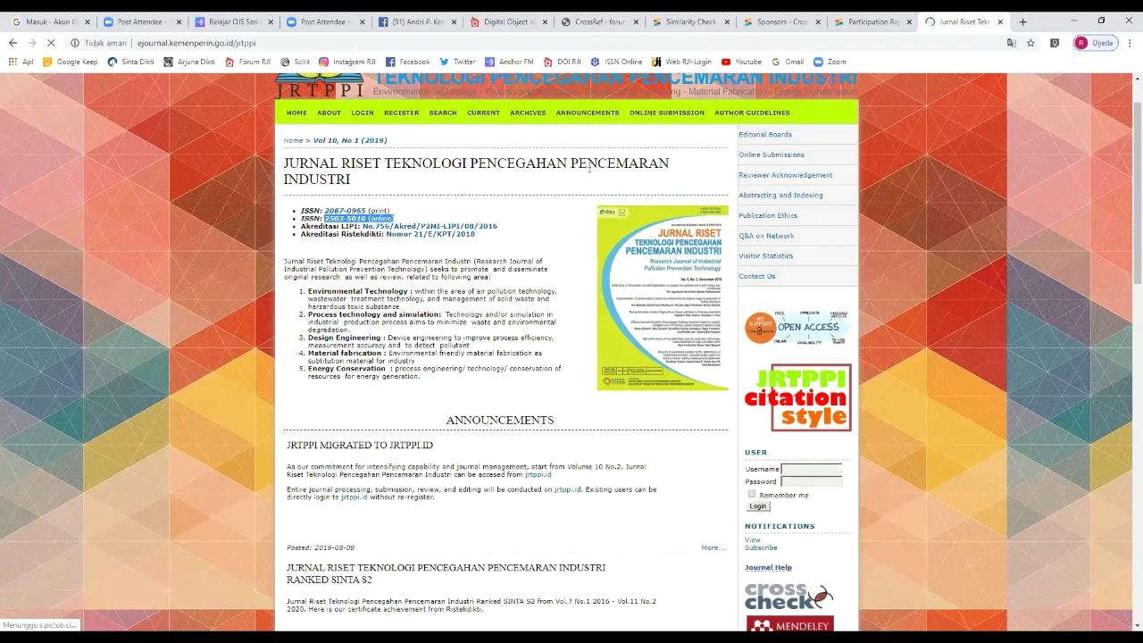
click(1023, 25)
Step: Open Crossref Metadata Search via a Google search for 'search crossref' and search ISSN 2503-5010
text(searc)
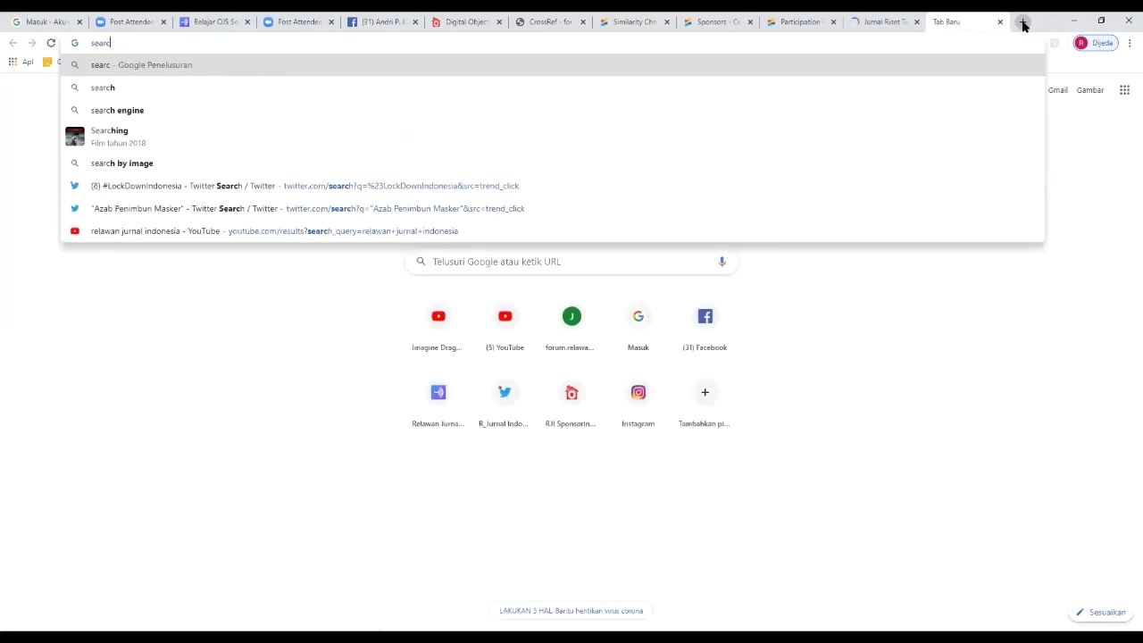
text(h crossre)
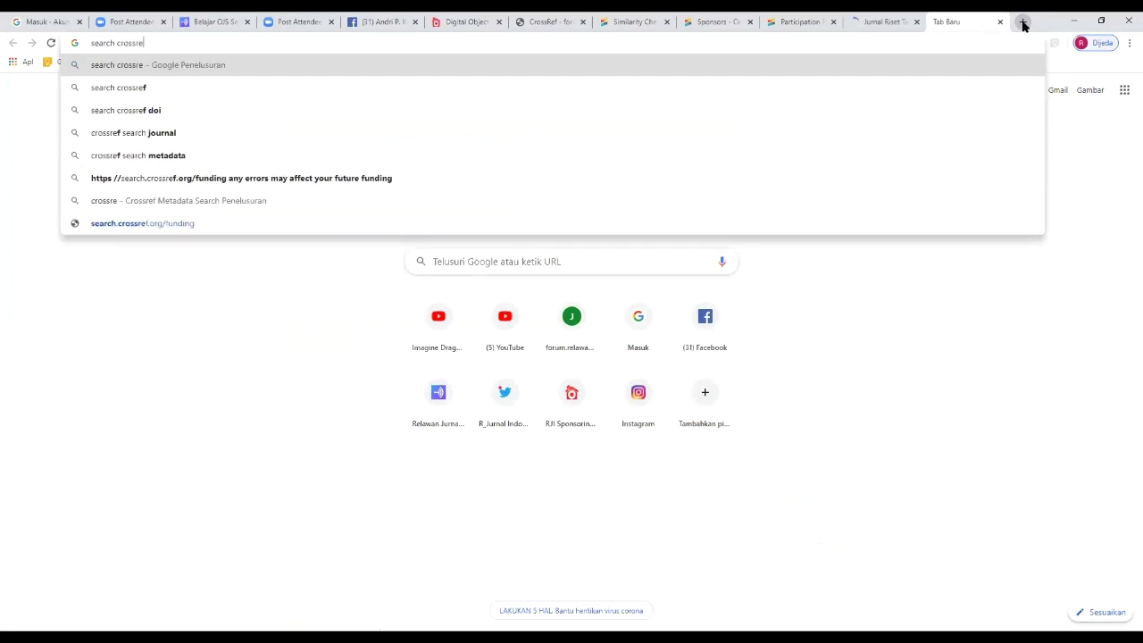
text(f)
key(Return)
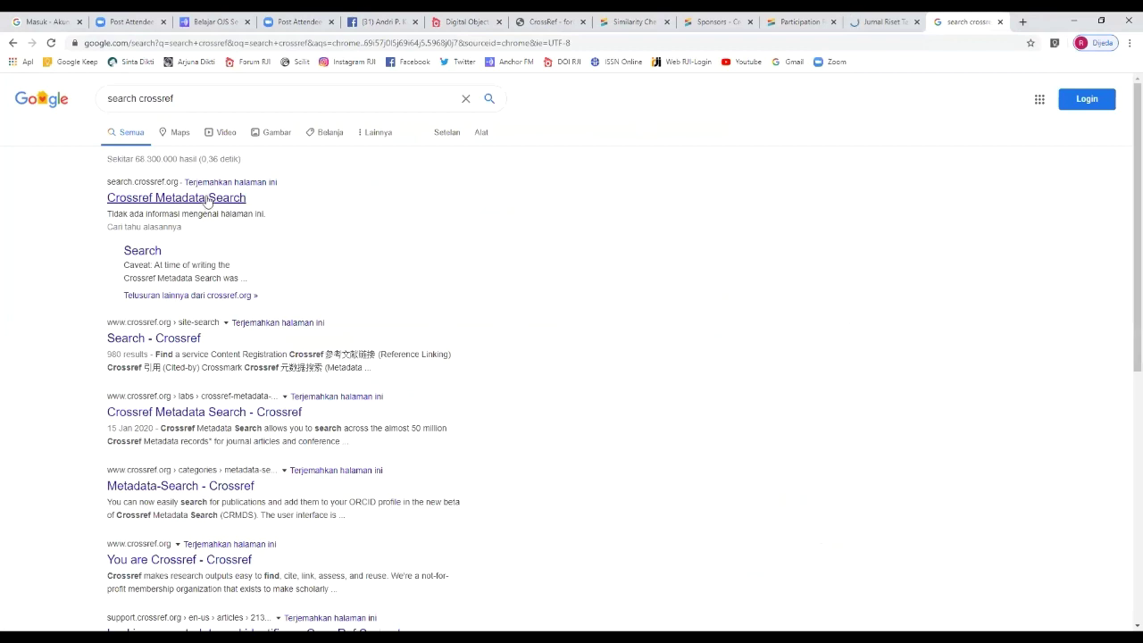
click(206, 198)
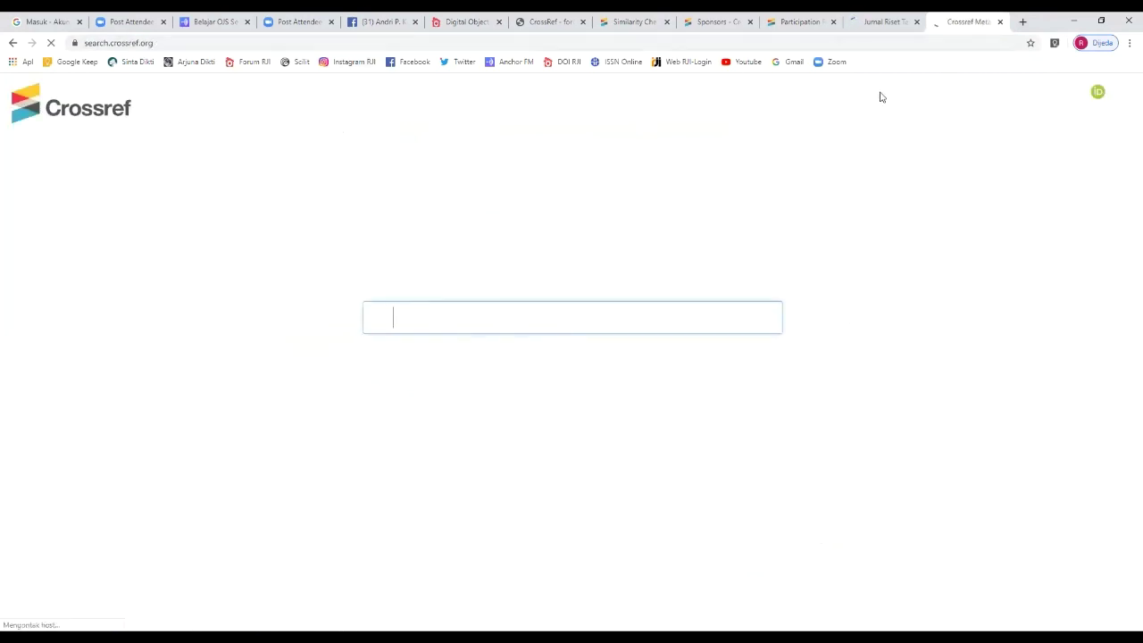
key(ctrl+v)
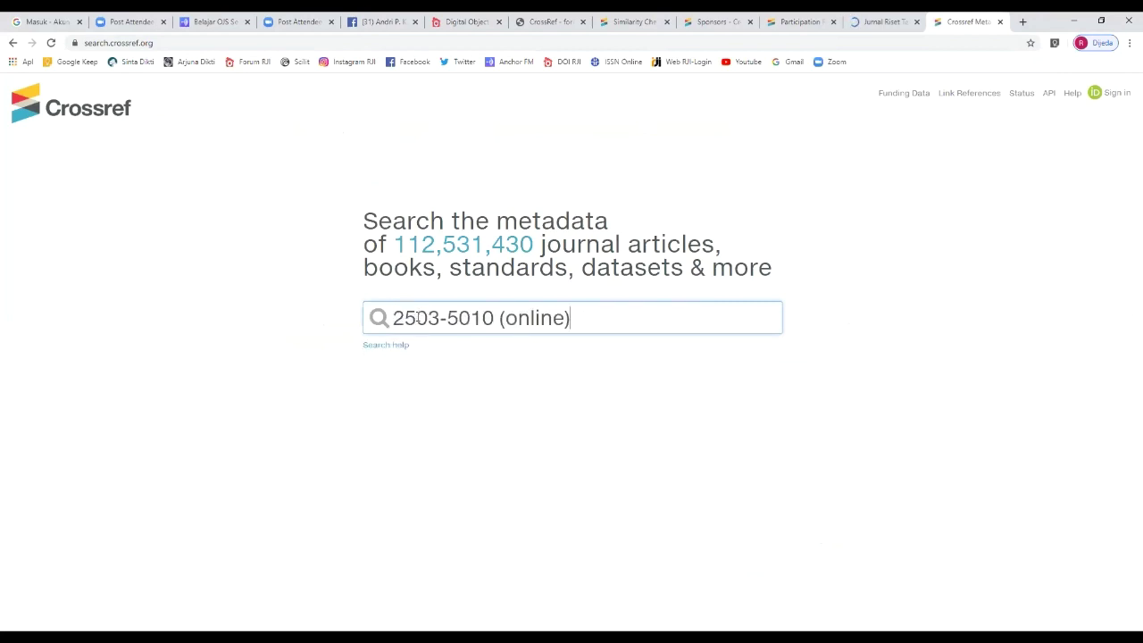
key(BackSpace)
key(BackSpace)
key(BackSpace)
key(BackSpace)
key(BackSpace)
key(BackSpace)
key(BackSpace)
key(BackSpace)
key(BackSpace)
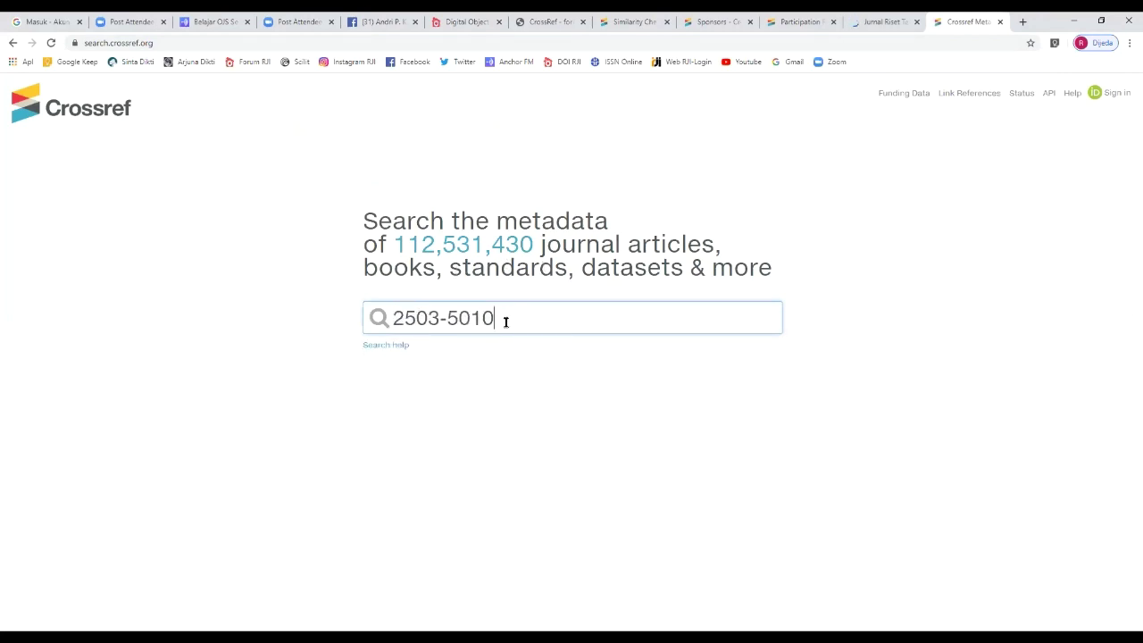
drag(494, 318, 390, 319)
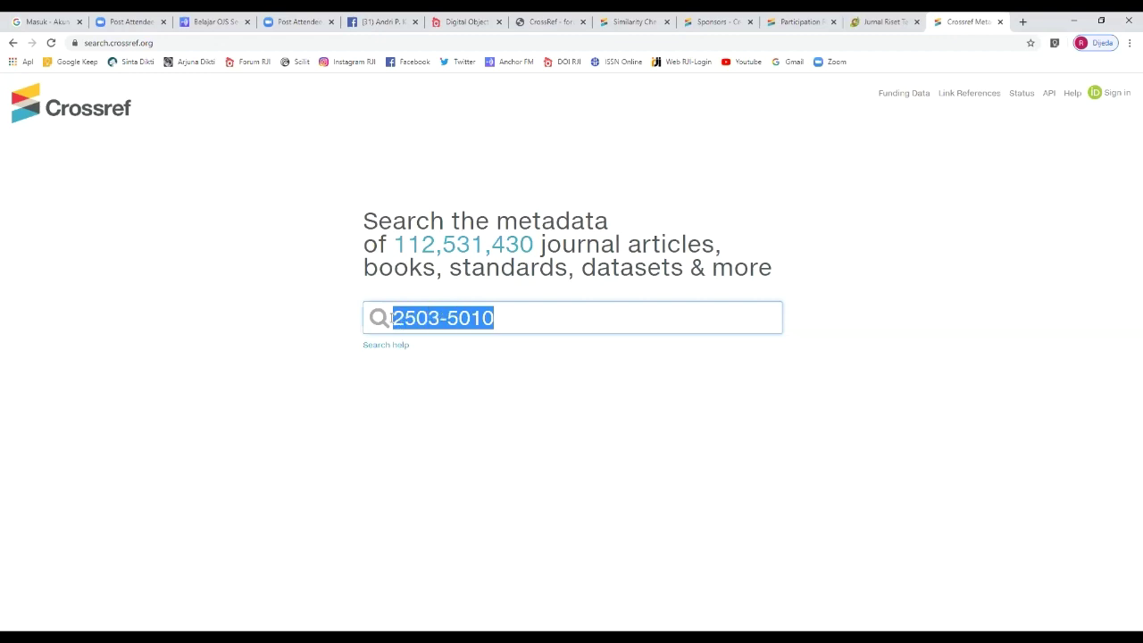
click(542, 318)
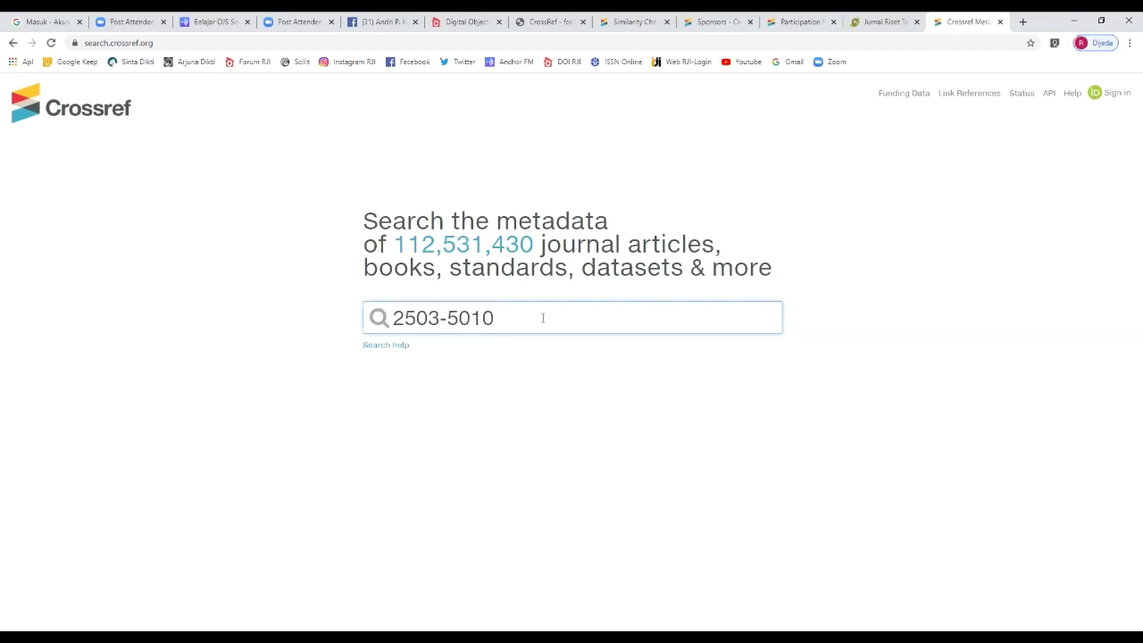
key(Return)
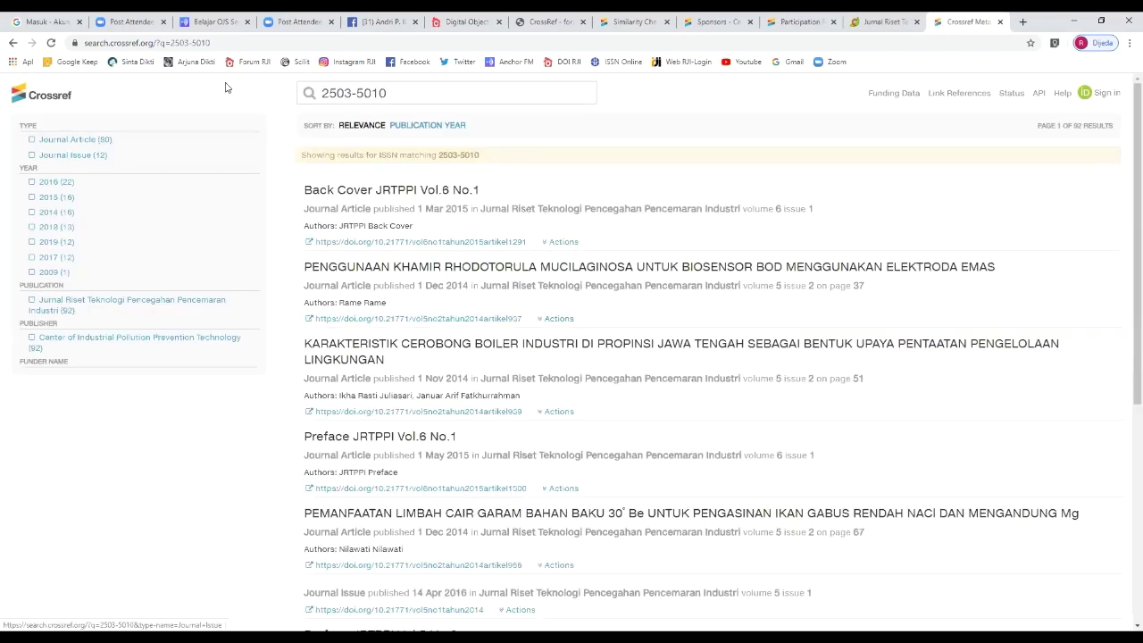
drag(213, 43, 83, 42)
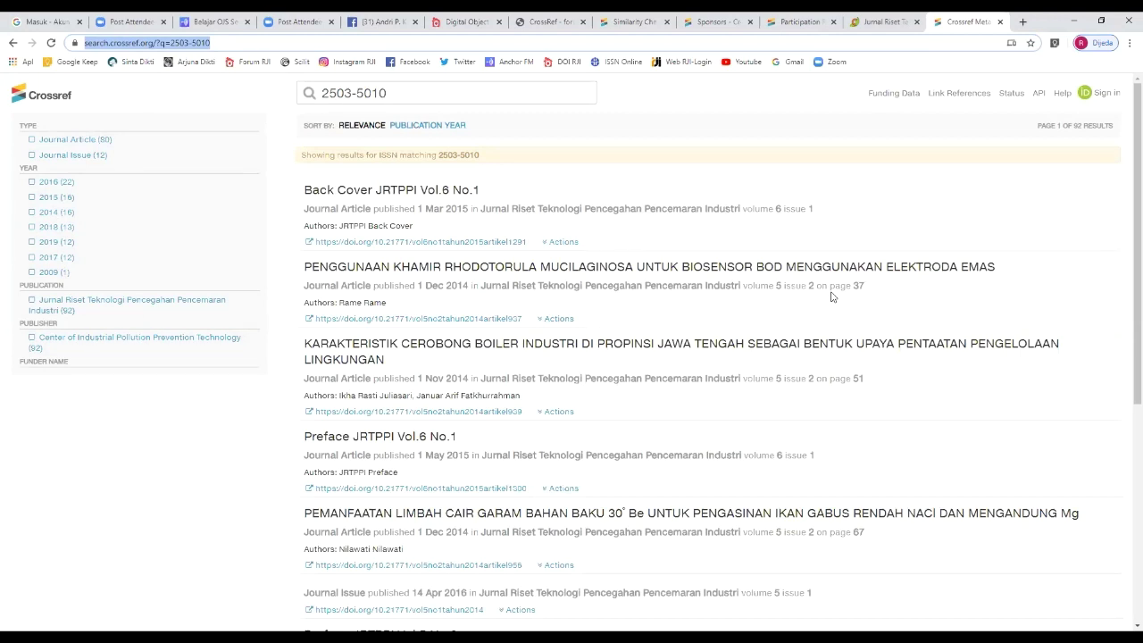
key(alt+Tab)
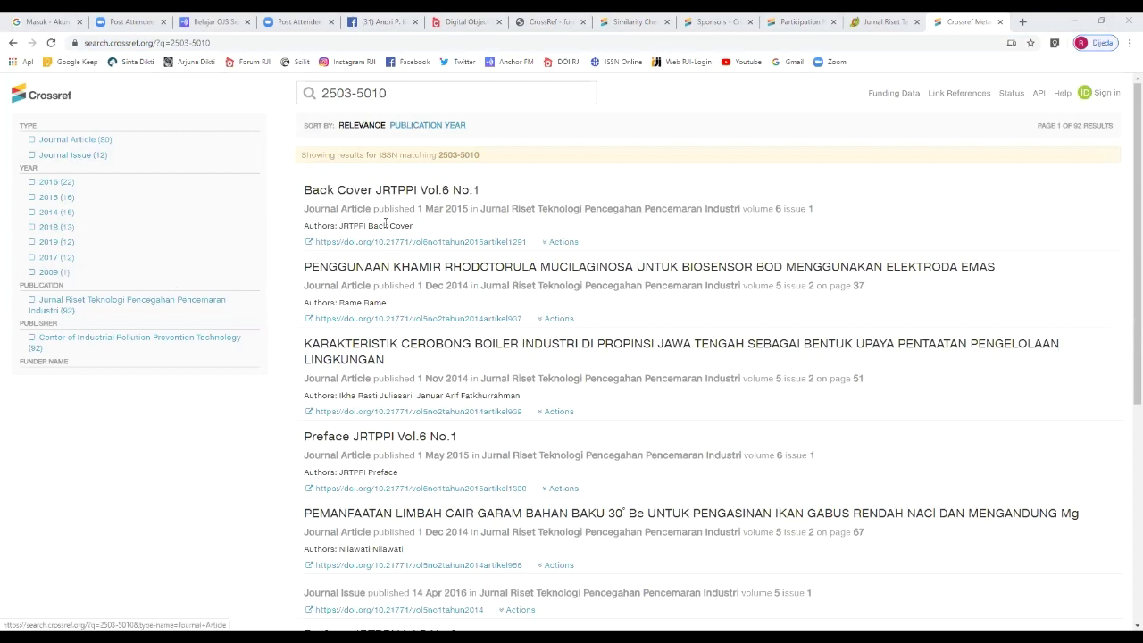
drag(338, 189, 500, 191)
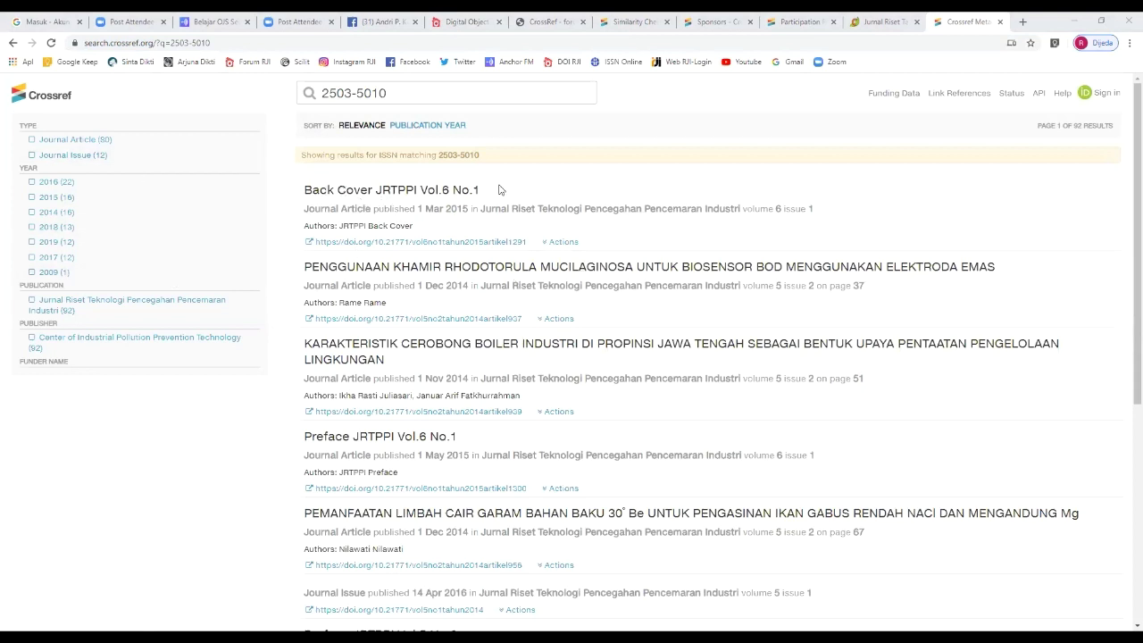
click(394, 265)
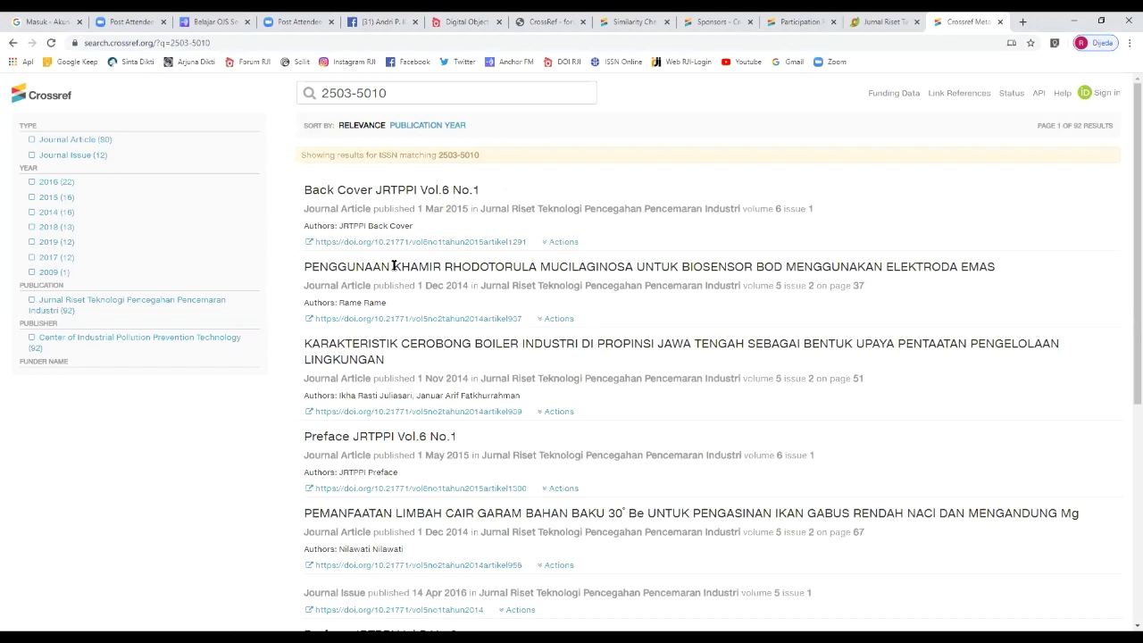
drag(393, 265, 471, 266)
click(468, 268)
click(473, 267)
drag(305, 266, 636, 266)
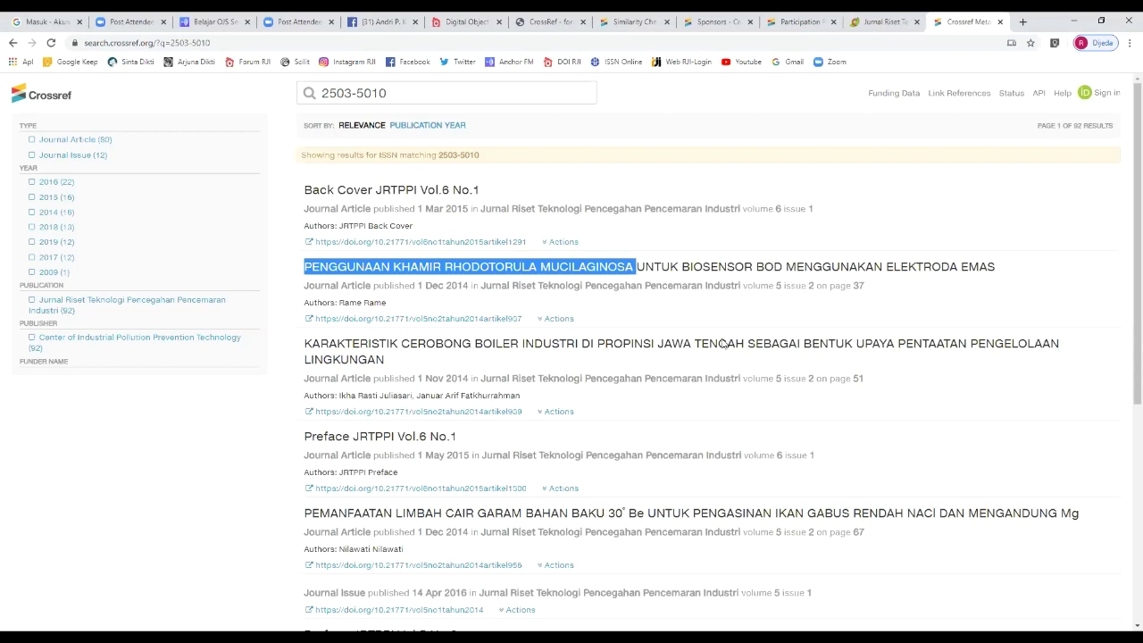
key(alt+Tab)
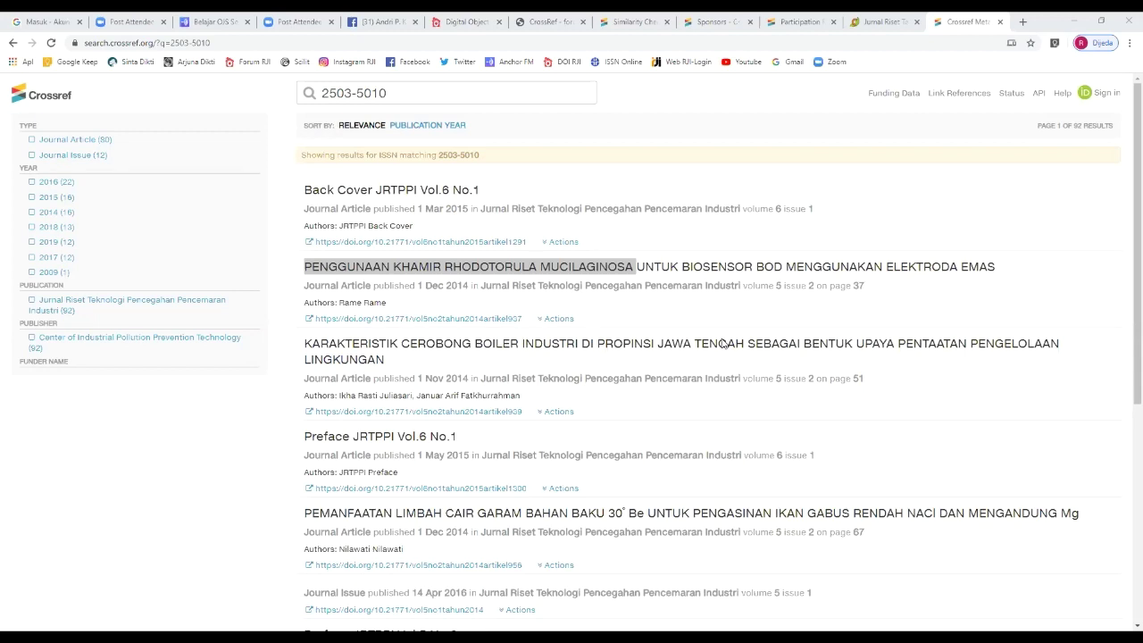
Step: Go to support.crossref.org in a new tab and open the 'Submit a request' form
click(1023, 22)
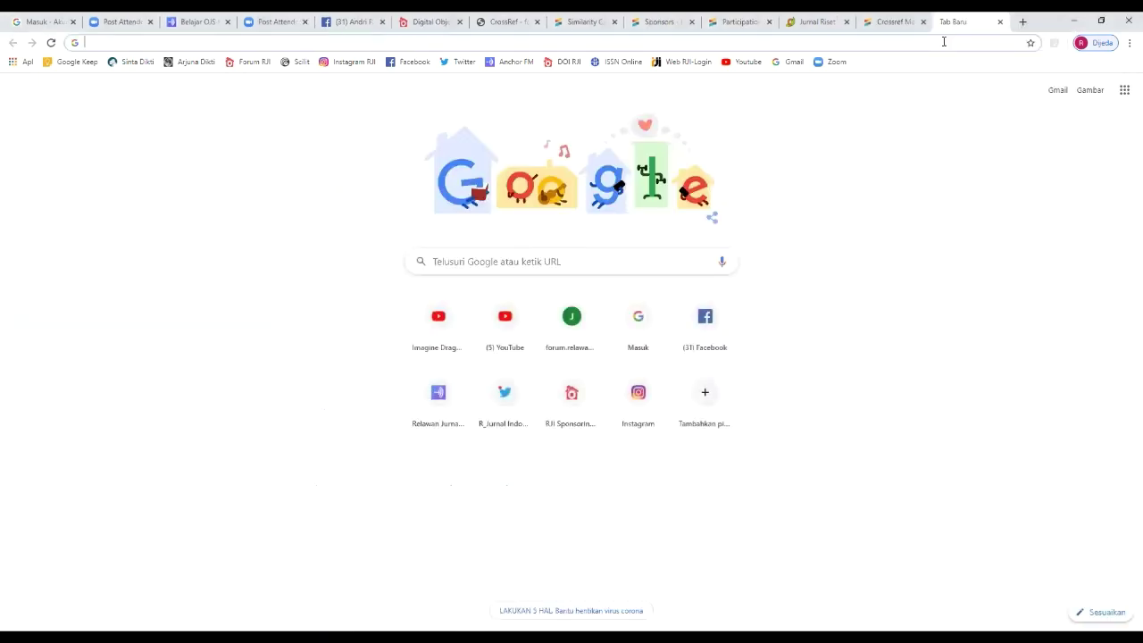
text(cros)
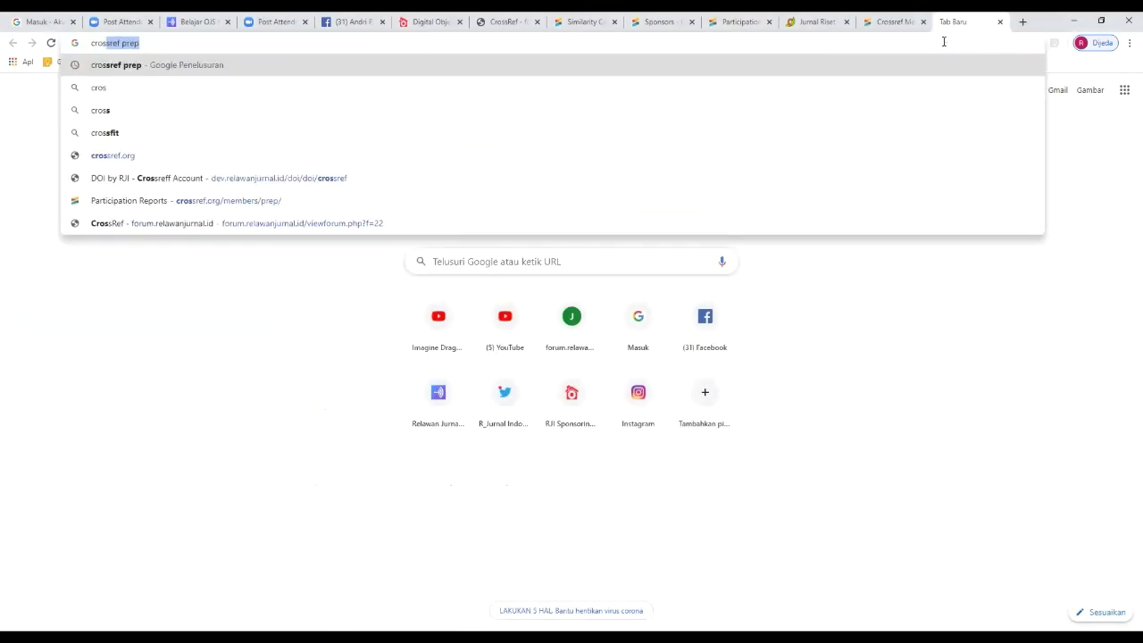
text(sref.)
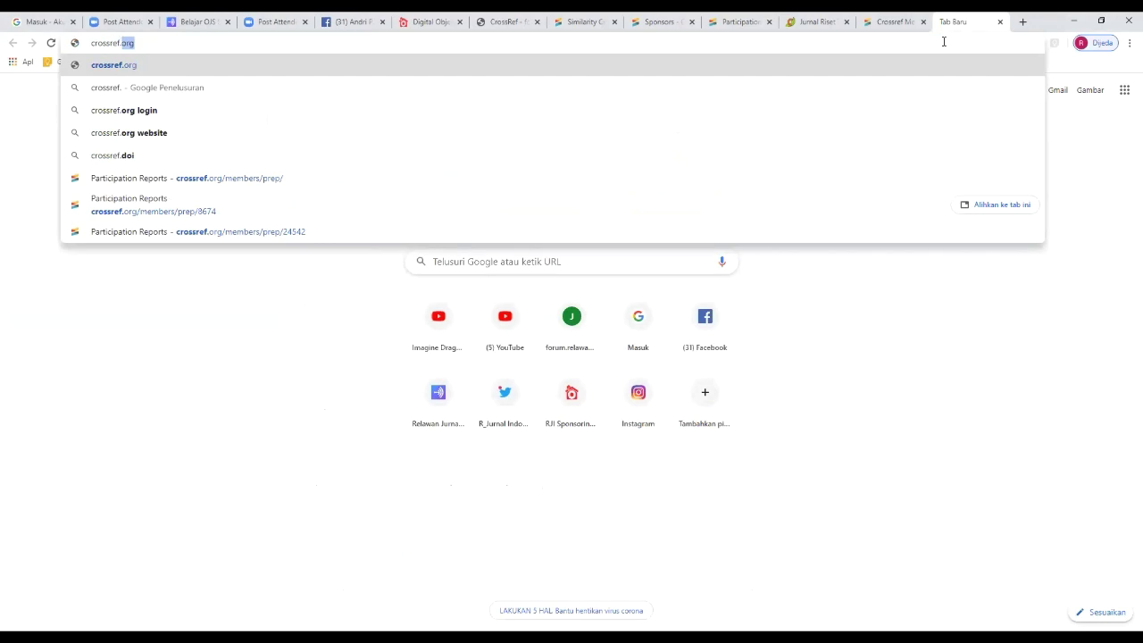
key(BackSpace)
key(BackSpace)
key(BackSpace)
key(BackSpace)
key(BackSpace)
key(BackSpace)
key(BackSpace)
key(BackSpace)
key(BackSpace)
key(BackSpace)
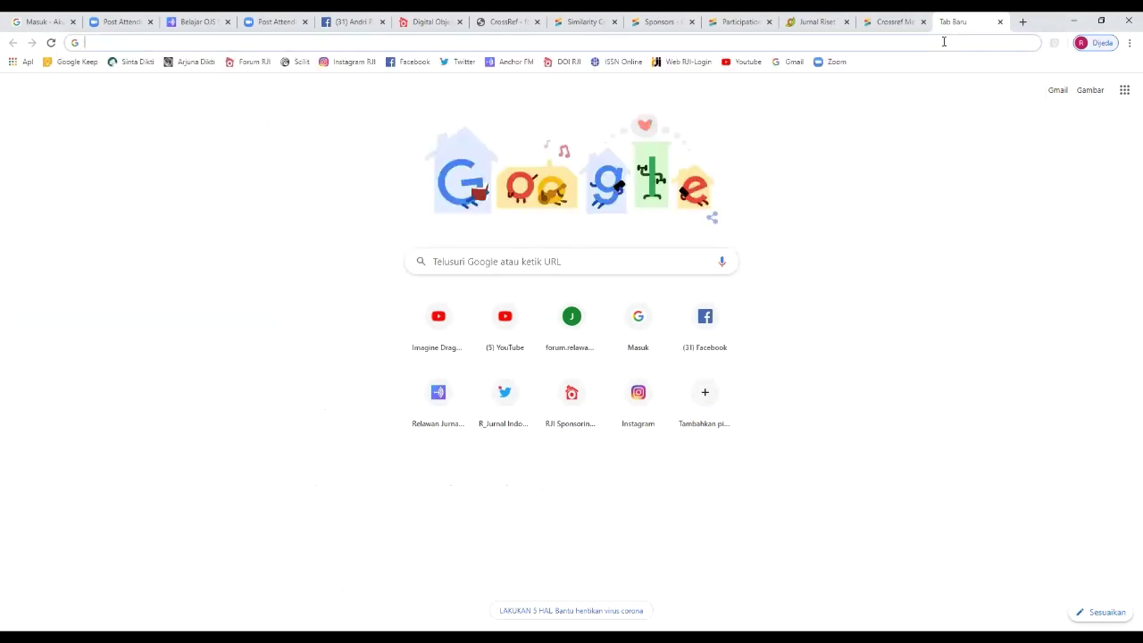
text(suppo)
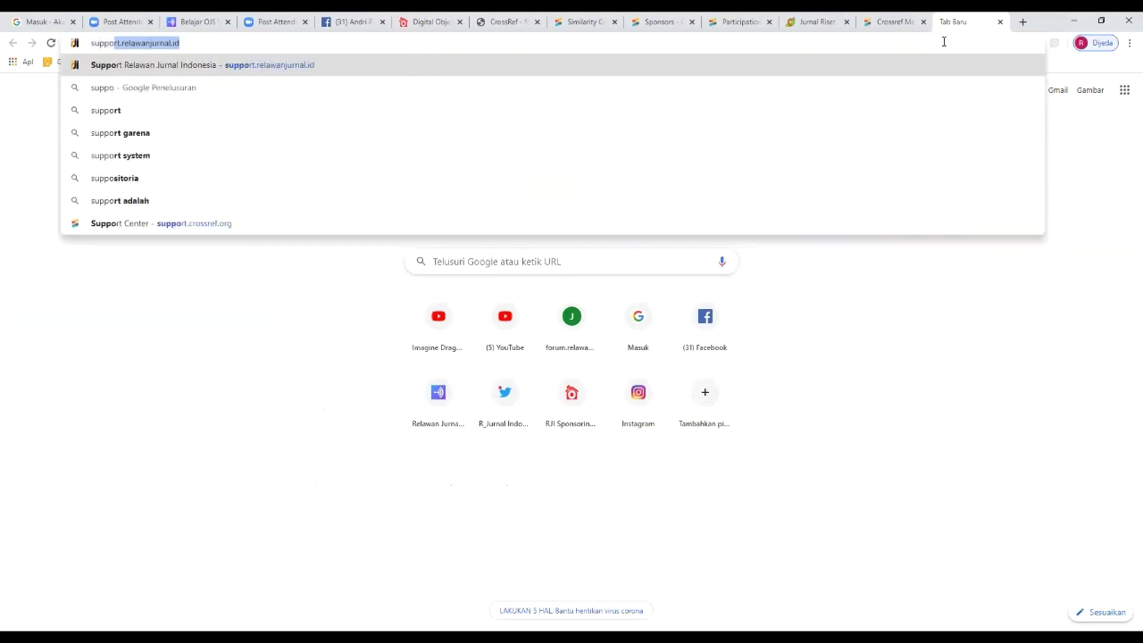
text(rt.crossre)
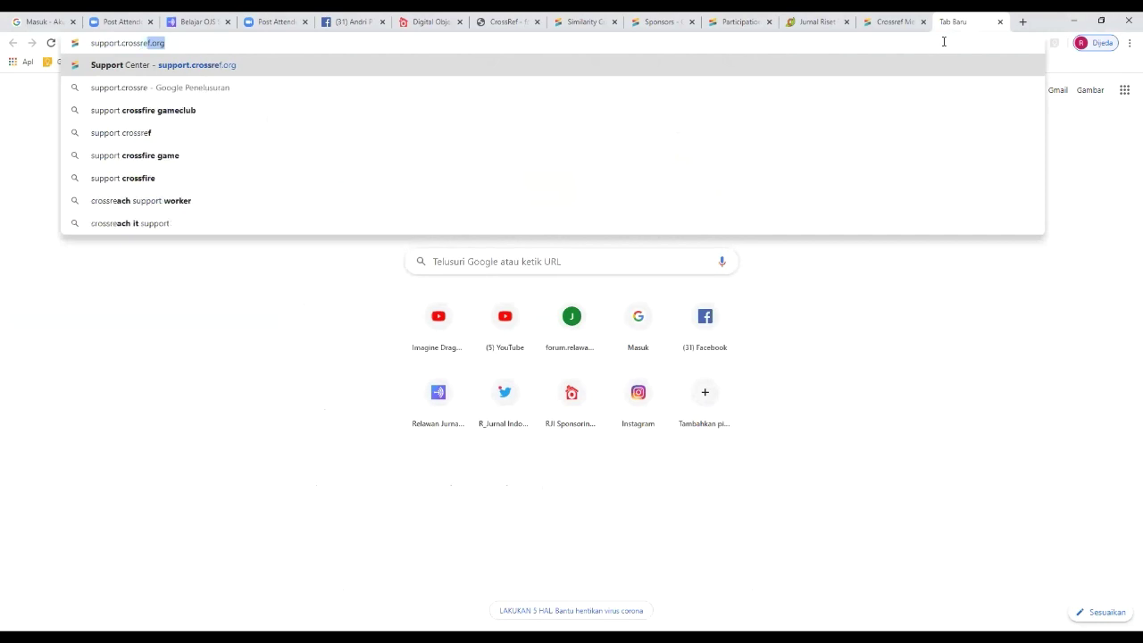
text(f.org)
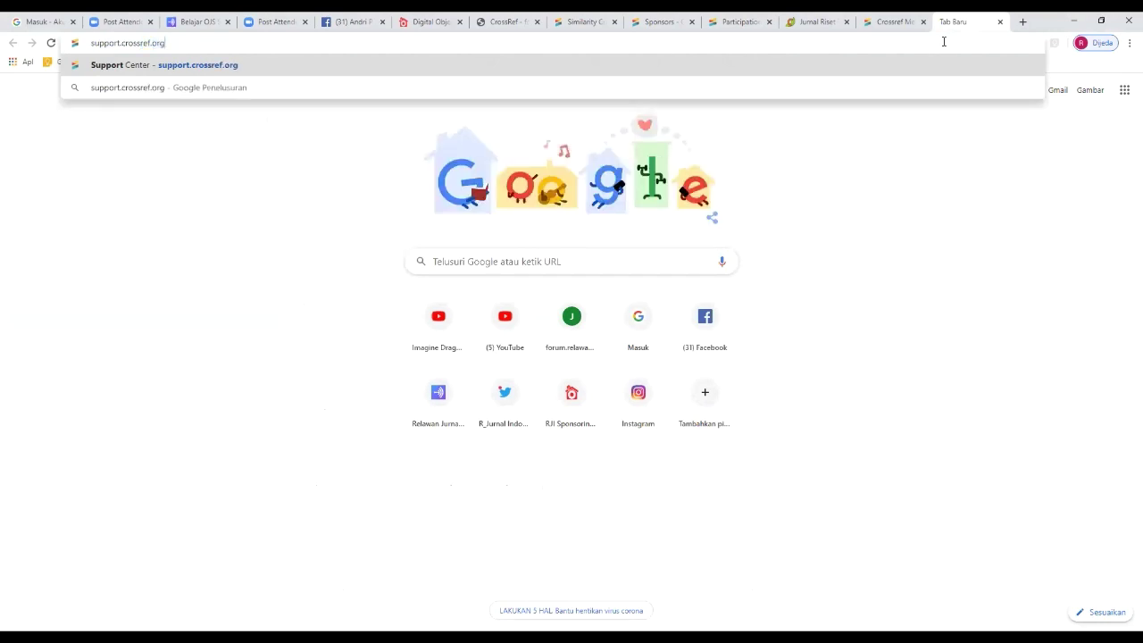
key(Return)
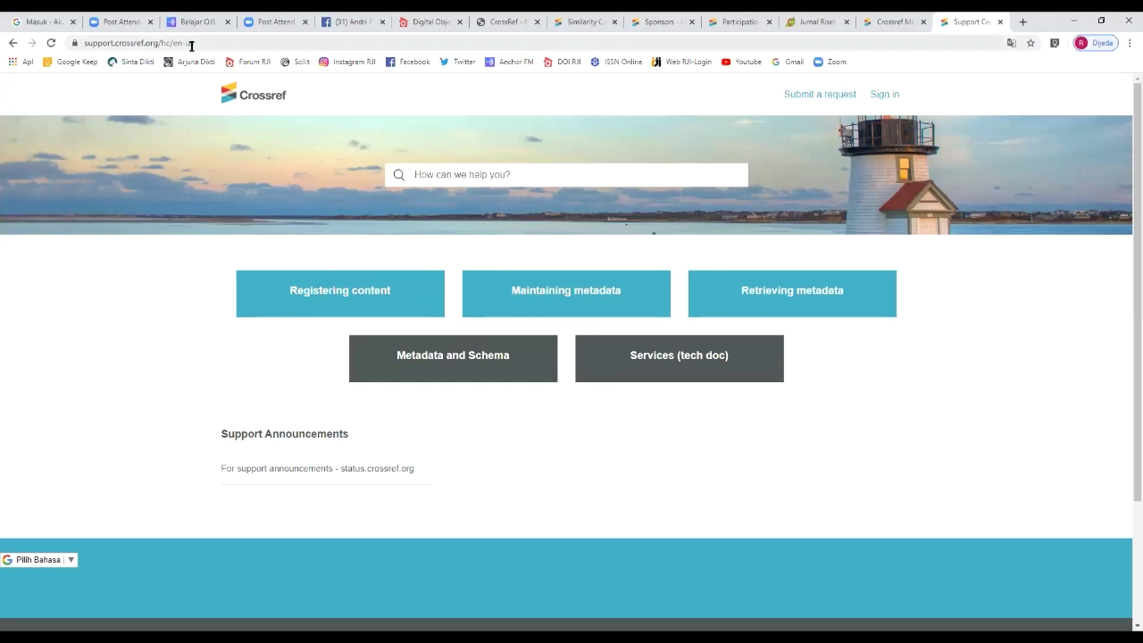
click(233, 43)
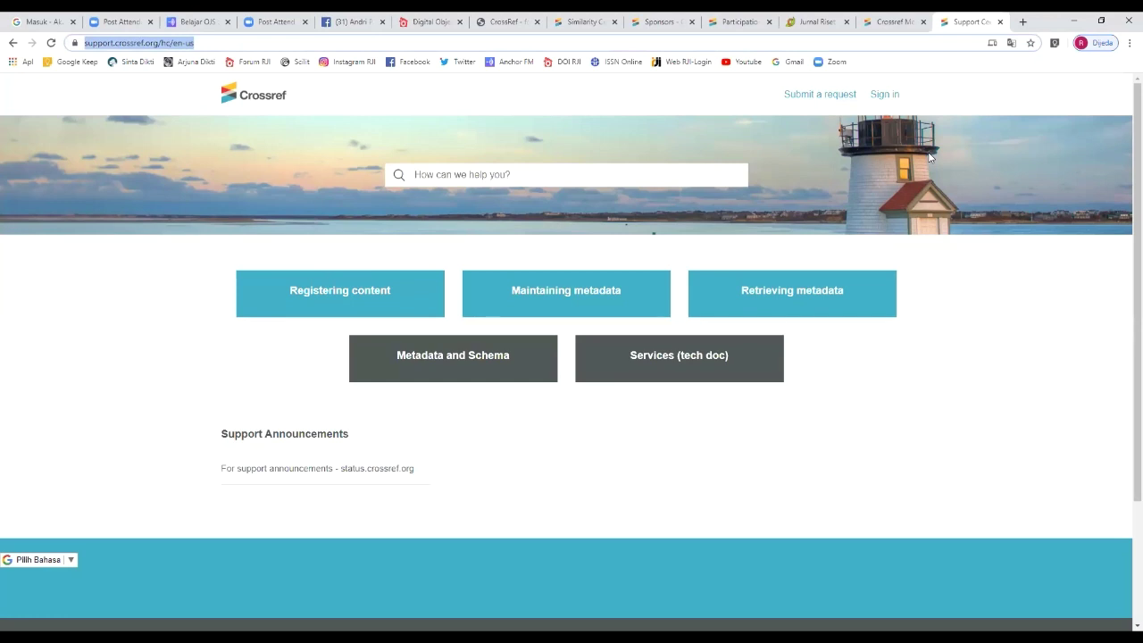
click(827, 95)
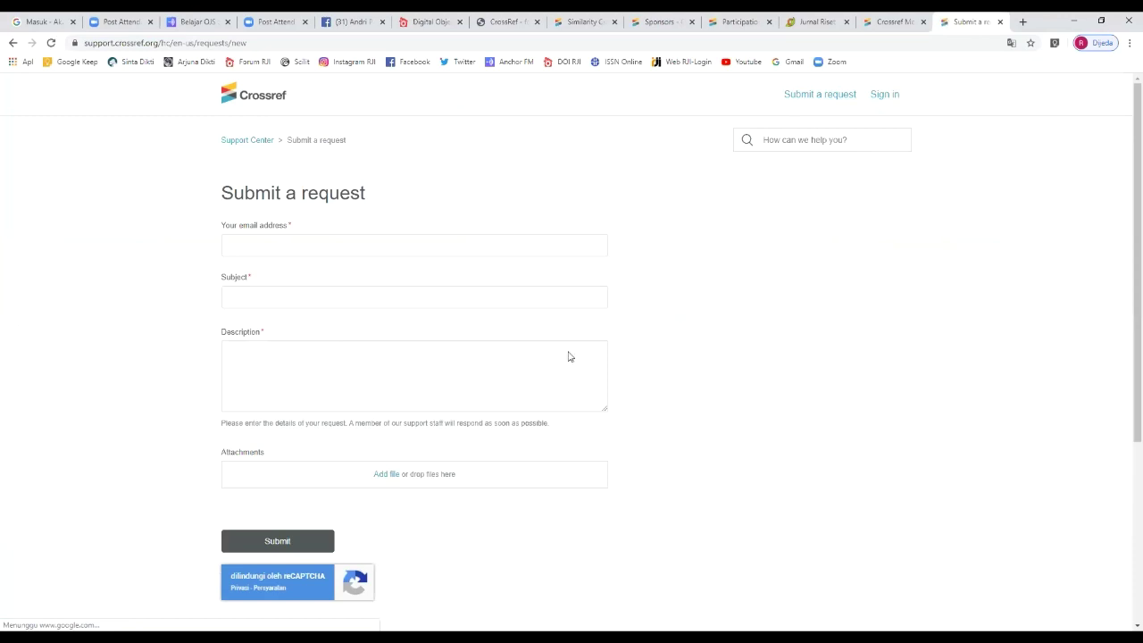
Step: Paste the prepared description and set the subject to 'Ganti nama Publisher'
click(291, 362)
text(Kami atas nama Laboratorium Jurusan Ilmu Pemerintahan di RJI. Lalu apa yang harus dilakukan bila harus atas nama Universitas/Institusi)
click(283, 296)
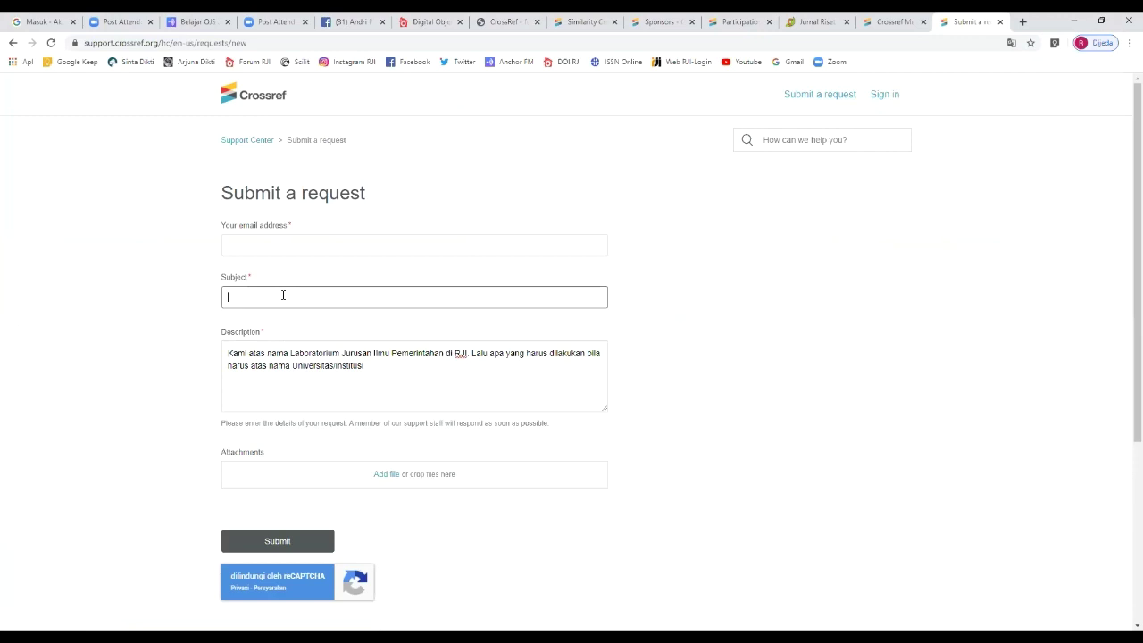
text(Pergantian)
text( nama)
key(BackSpace)
key(BackSpace)
key(BackSpace)
key(BackSpace)
key(BackSpace)
key(BackSpace)
key(BackSpace)
key(BackSpace)
key(BackSpace)
key(BackSpace)
key(BackSpace)
key(BackSpace)
key(BackSpace)
key(BackSpace)
key(BackSpace)
text(Ganti nama Publisher)
click(316, 246)
Step: Add lines 'nama publisher awal apa' and 'diubah menjadi nama publisher update' to the description
click(382, 375)
drag(382, 374, 196, 336)
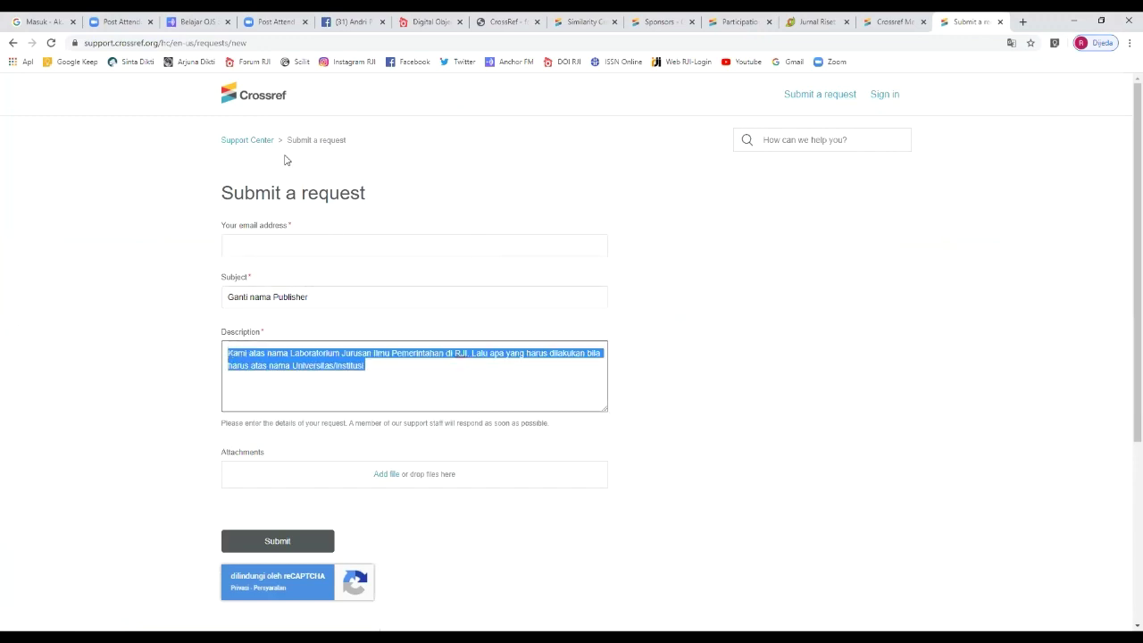
drag(85, 43, 157, 45)
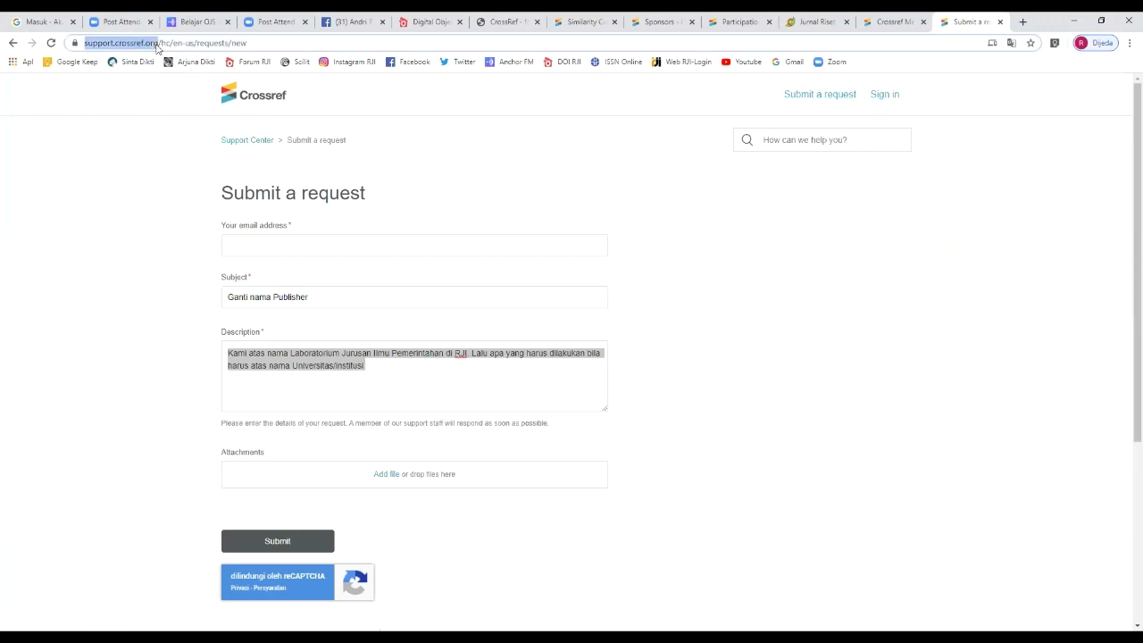
click(376, 369)
key(Return)
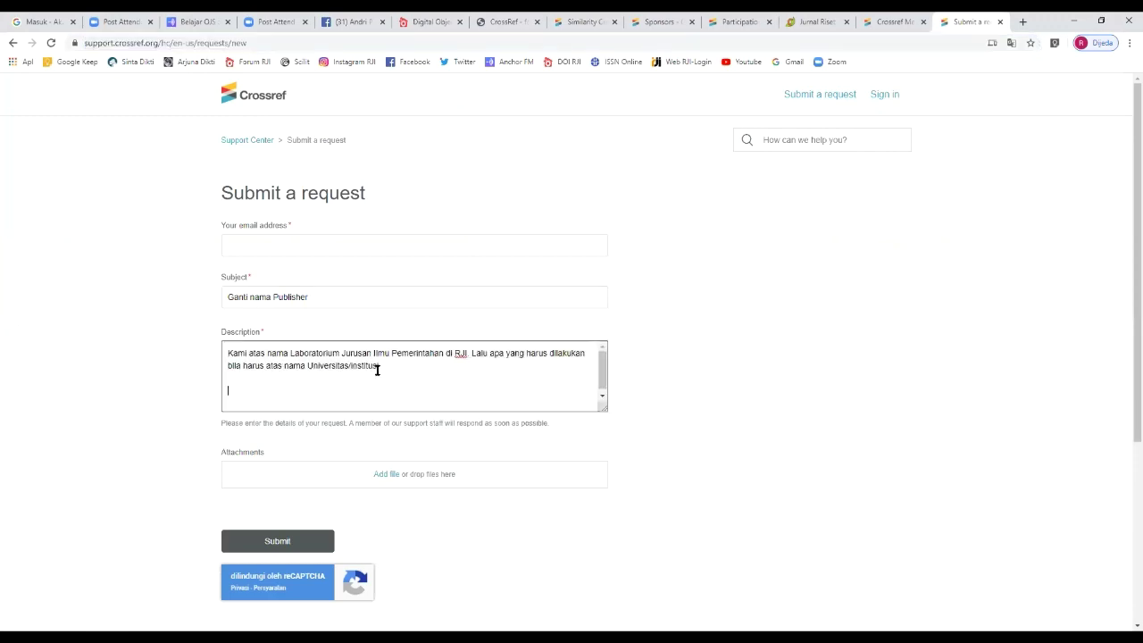
text(nama publisher awal apa)
key(Return)
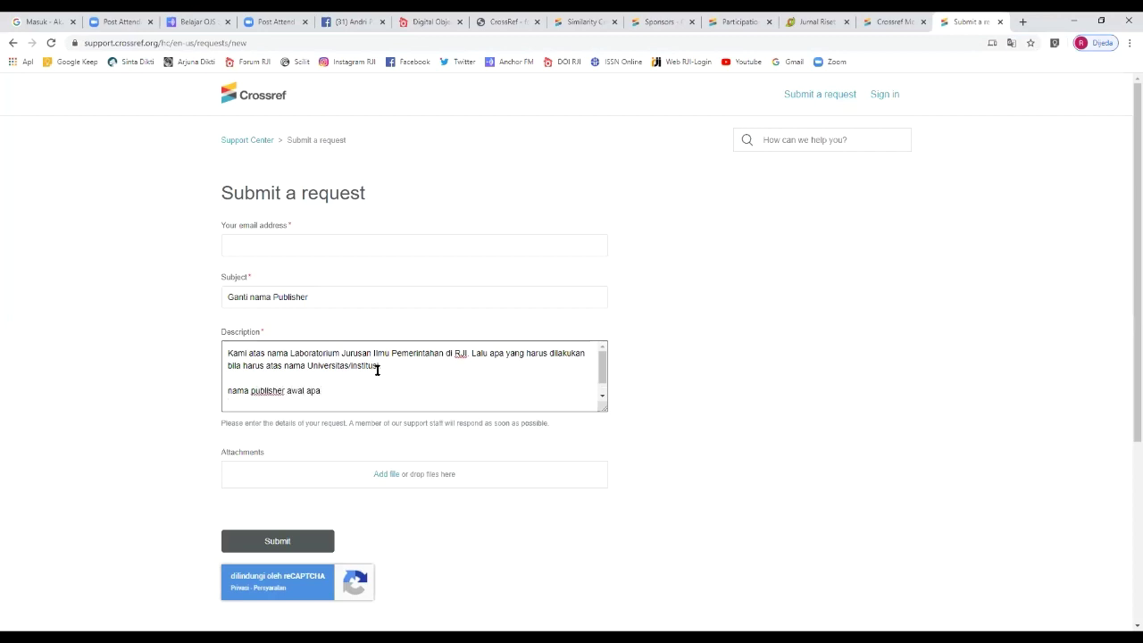
text(diubah menjadi nama publisher )
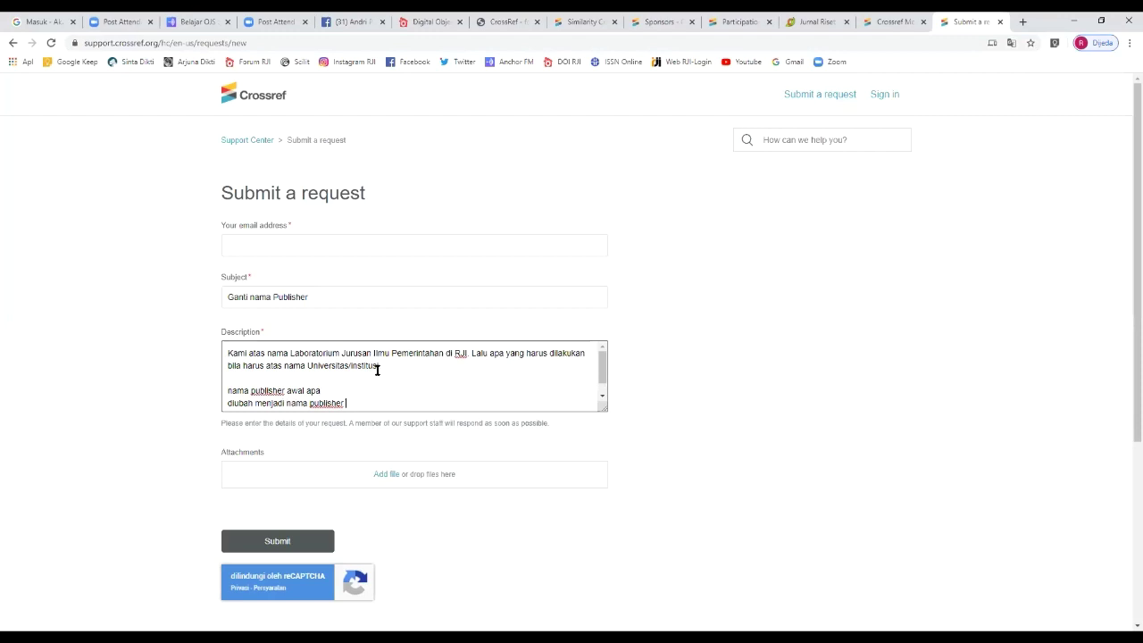
text(update)
key(Return)
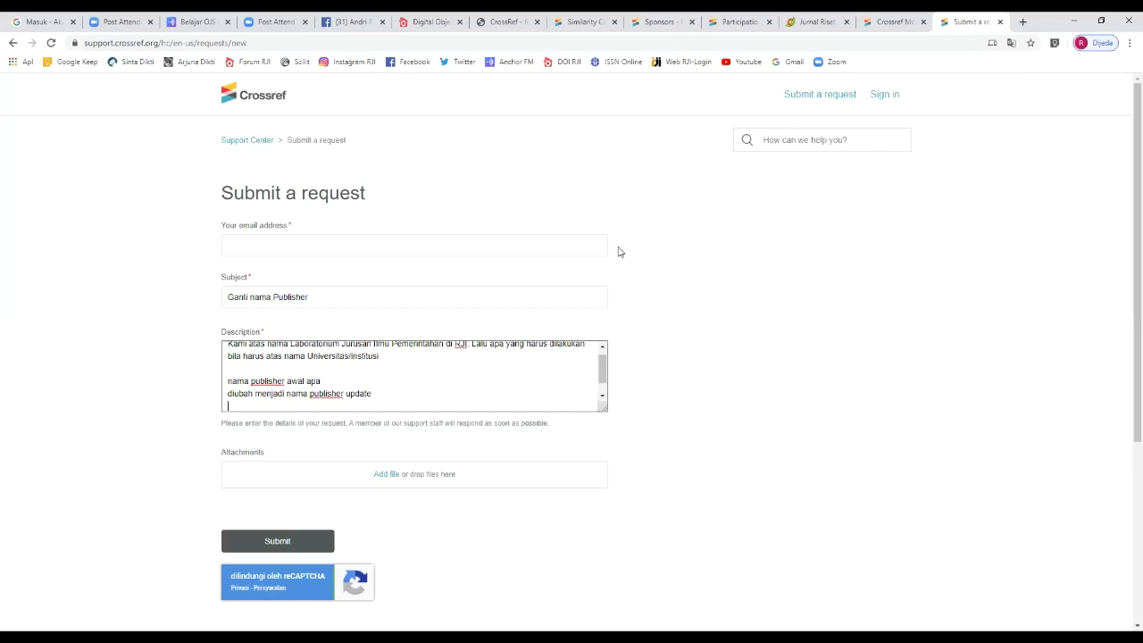
Step: Review the subject and description, then return to the CrossRef forum topic list
scroll(604, 375, down, 2)
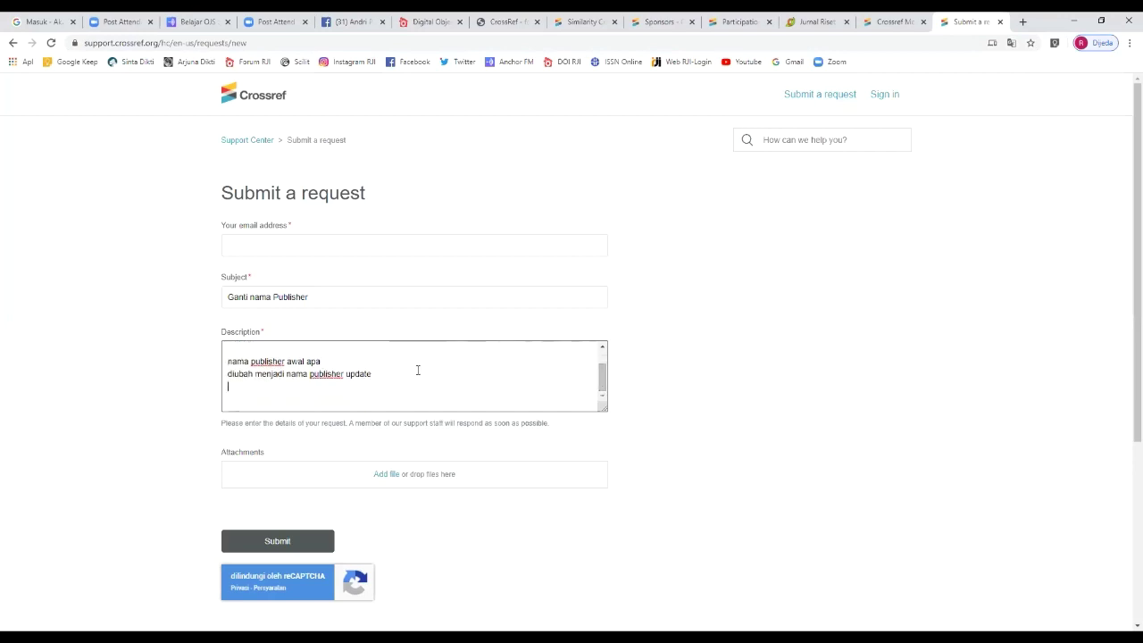
scroll(417, 370, up, 2)
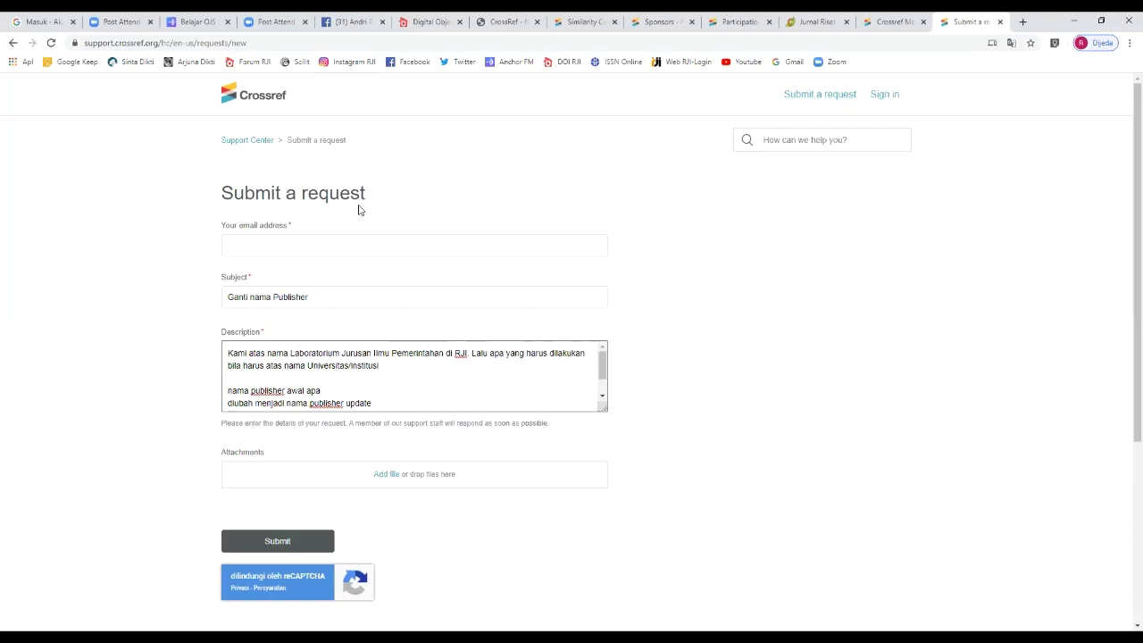
drag(381, 366, 228, 353)
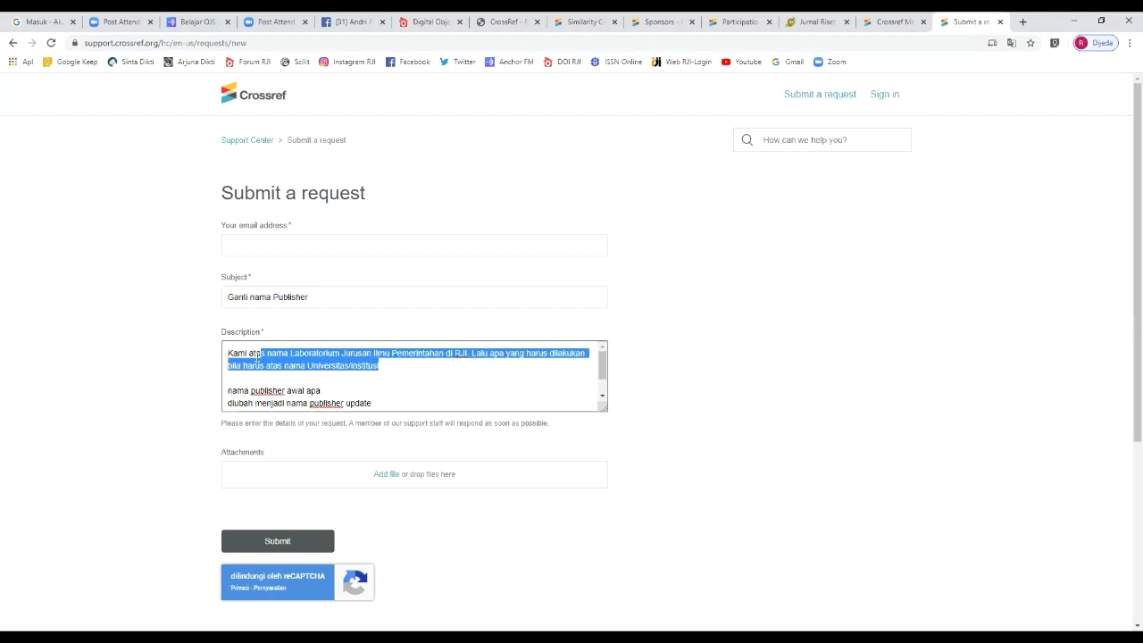
drag(312, 298, 218, 304)
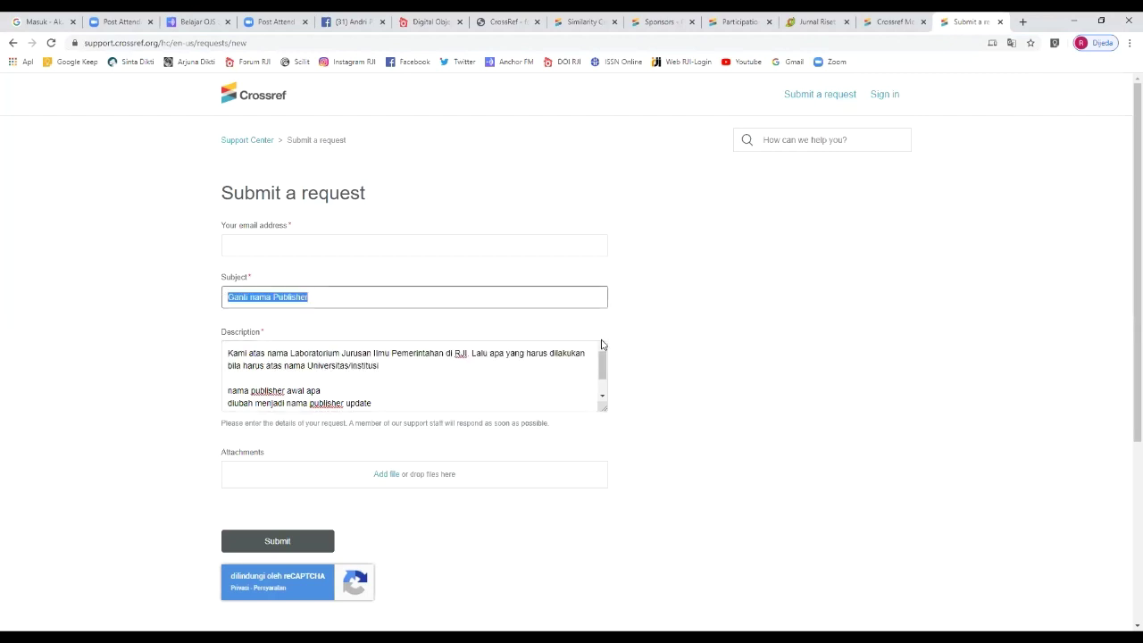
click(663, 327)
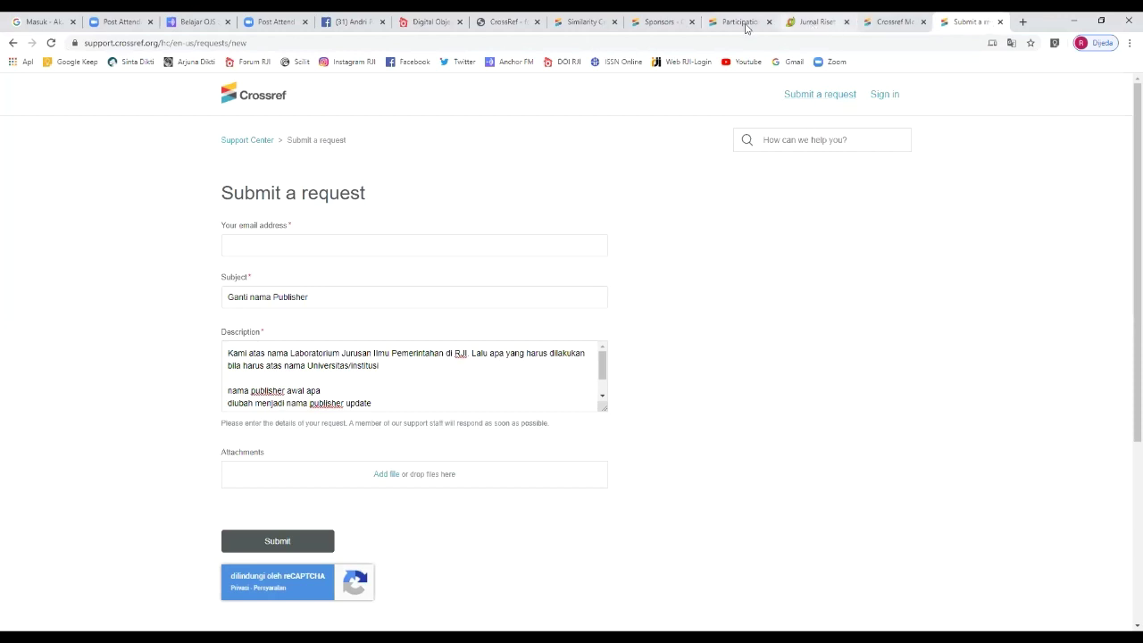
click(892, 24)
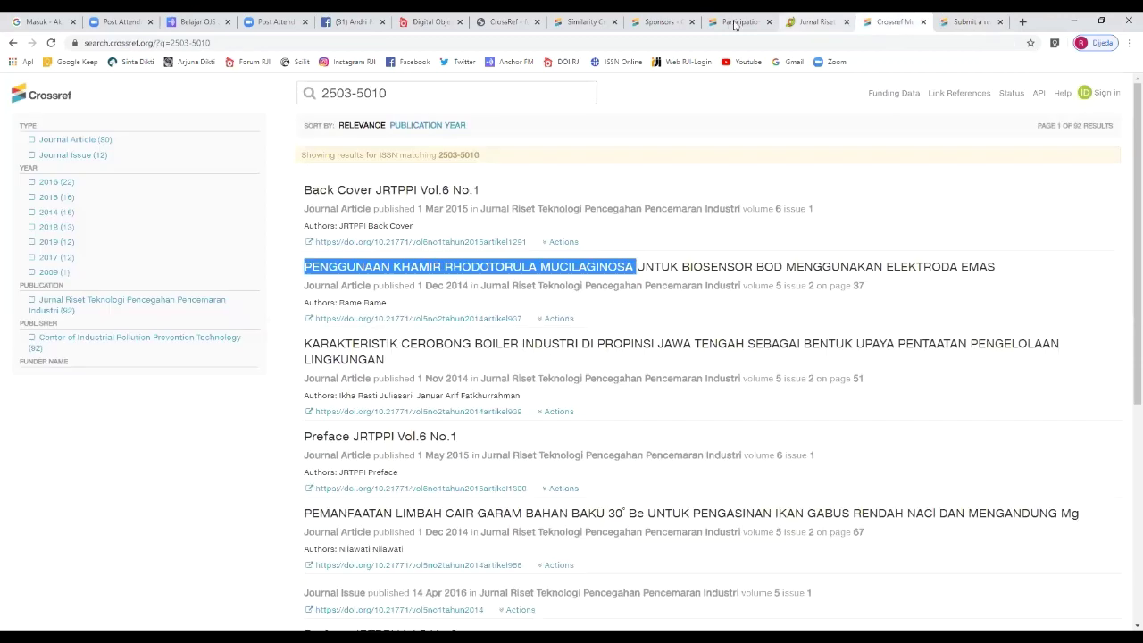
click(502, 21)
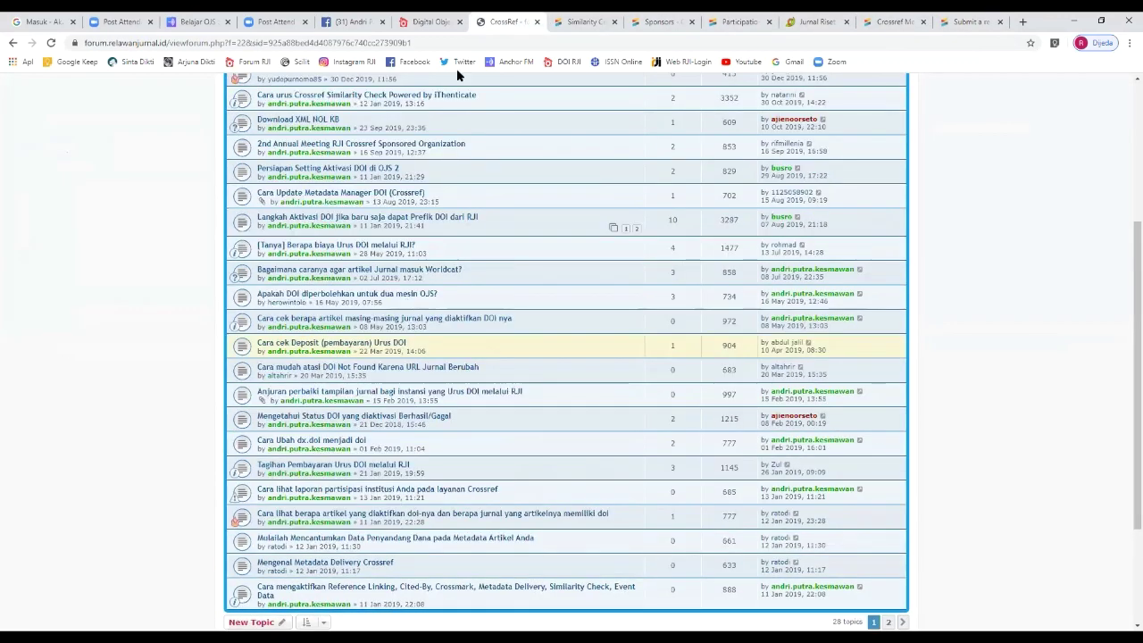
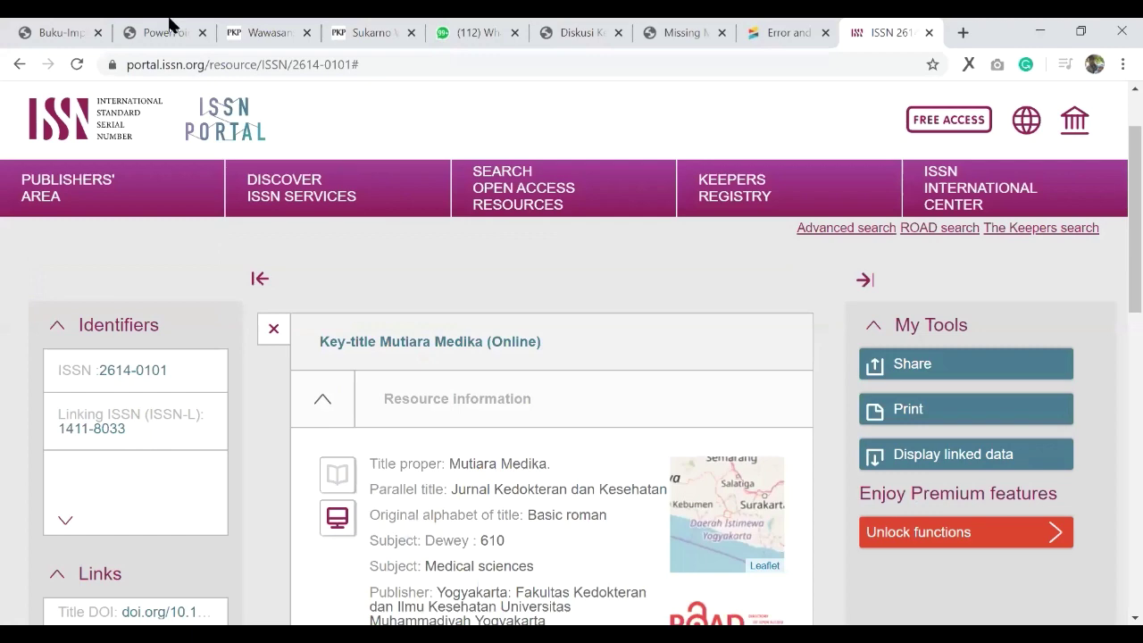
Step: Leave the ISSN Portal record and go back to the RJI checklist slide 7, 'Pastikan dan Cek'
scroll(383, 369, up, 1)
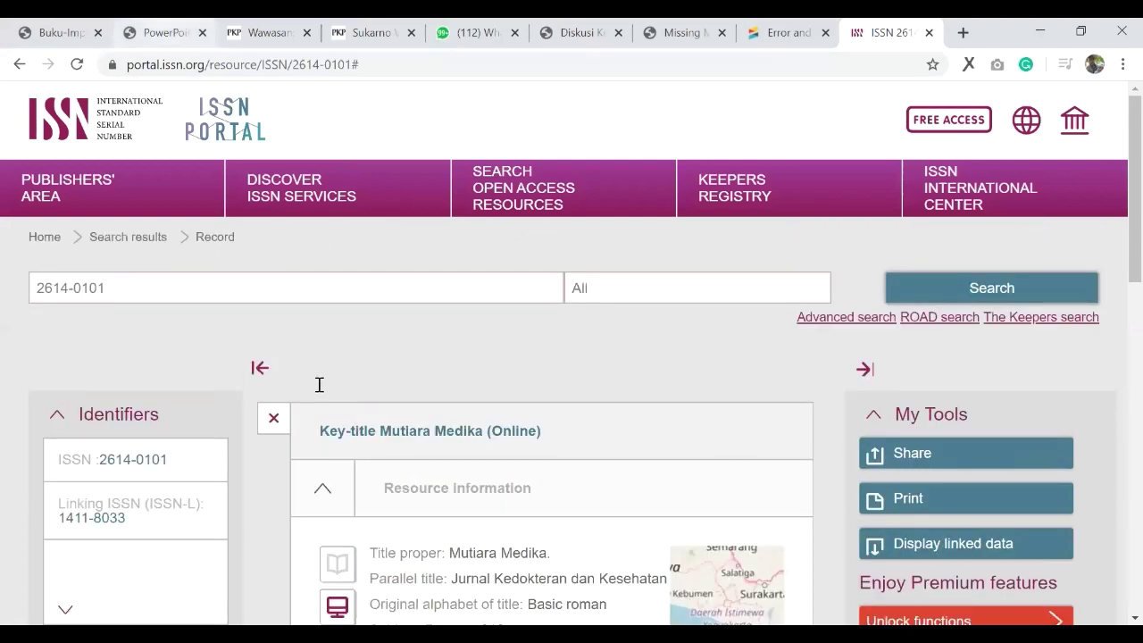
key(ctrl+2)
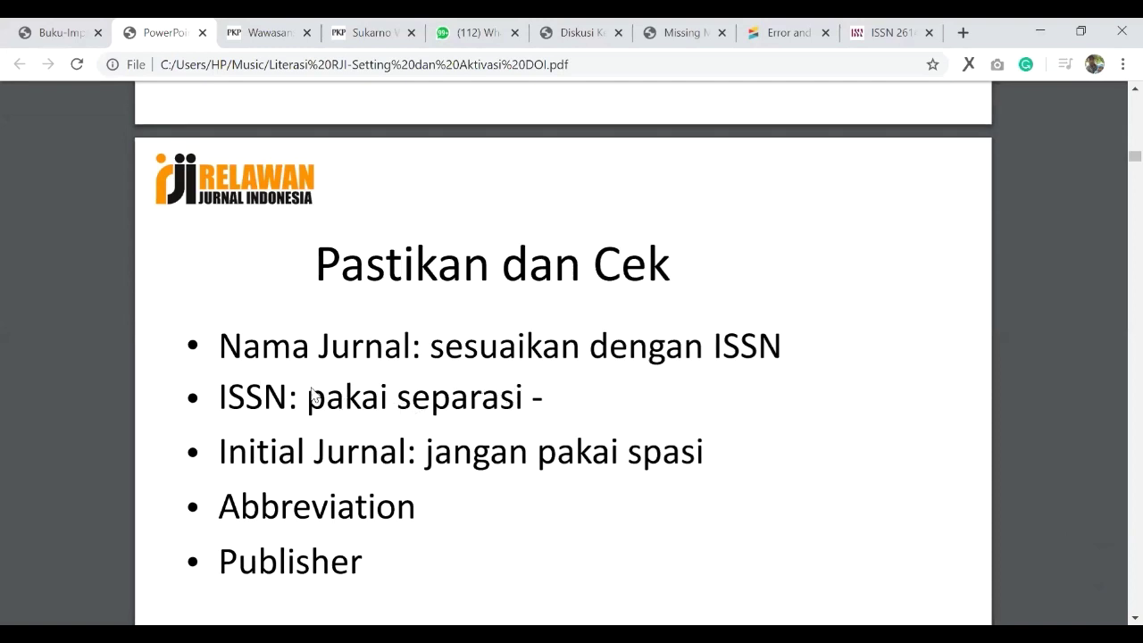
Step: Read the Setup 1 note on the slide, then switch to the Wawasan journal homepage
scroll(238, 364, down, 1)
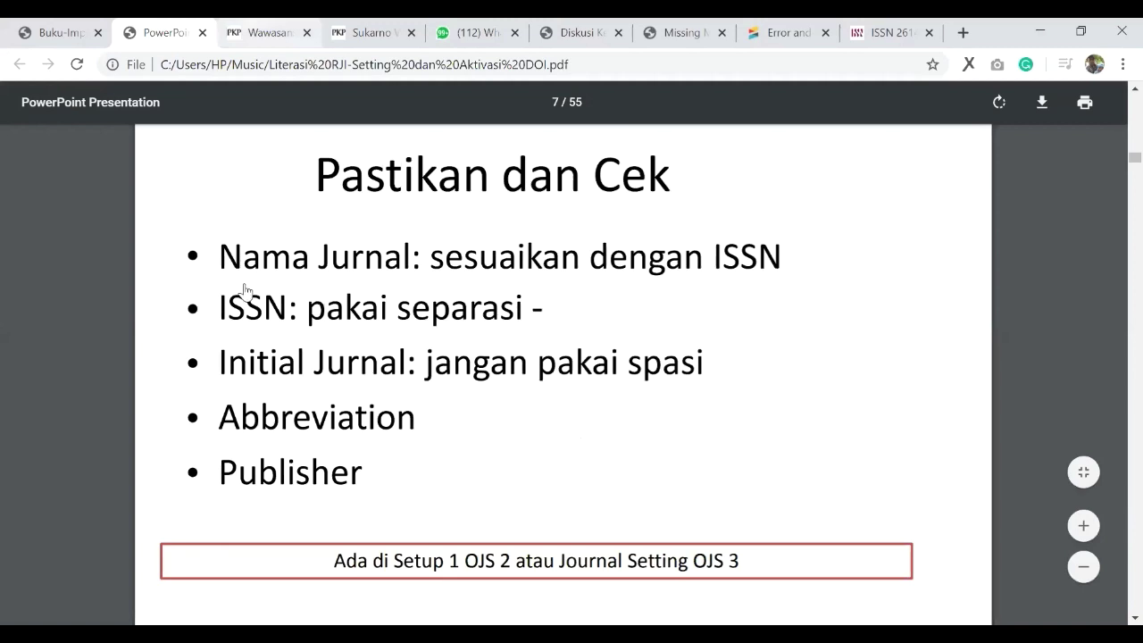
key(ctrl+Tab)
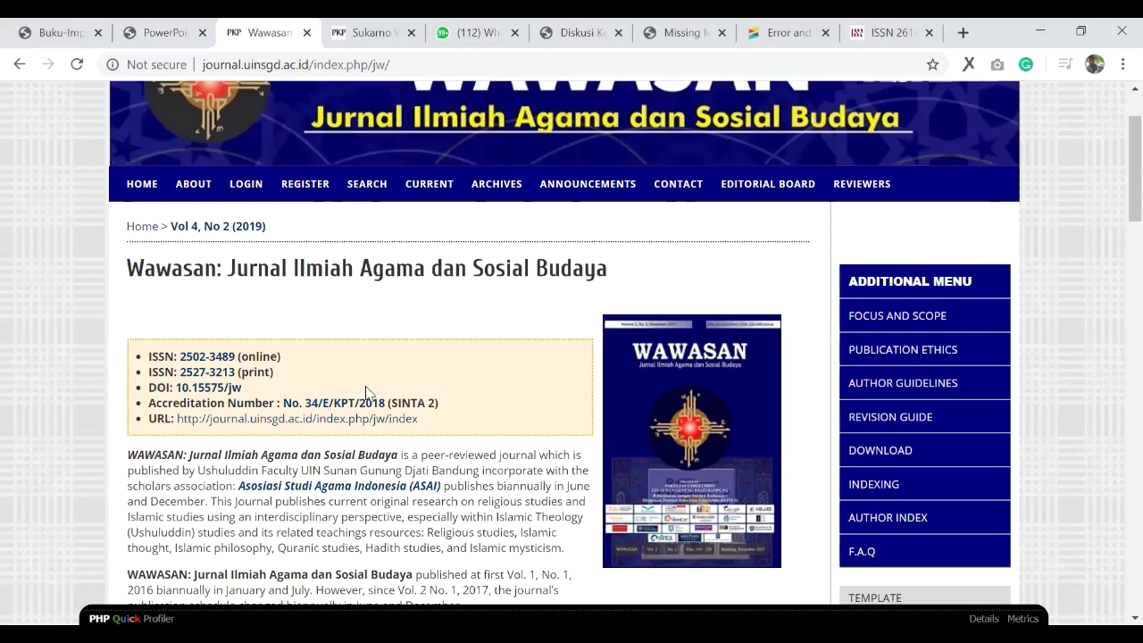
Step: Reload Wawasan's homepage, log in, and open the Journal Setup step 1 details
key(F5)
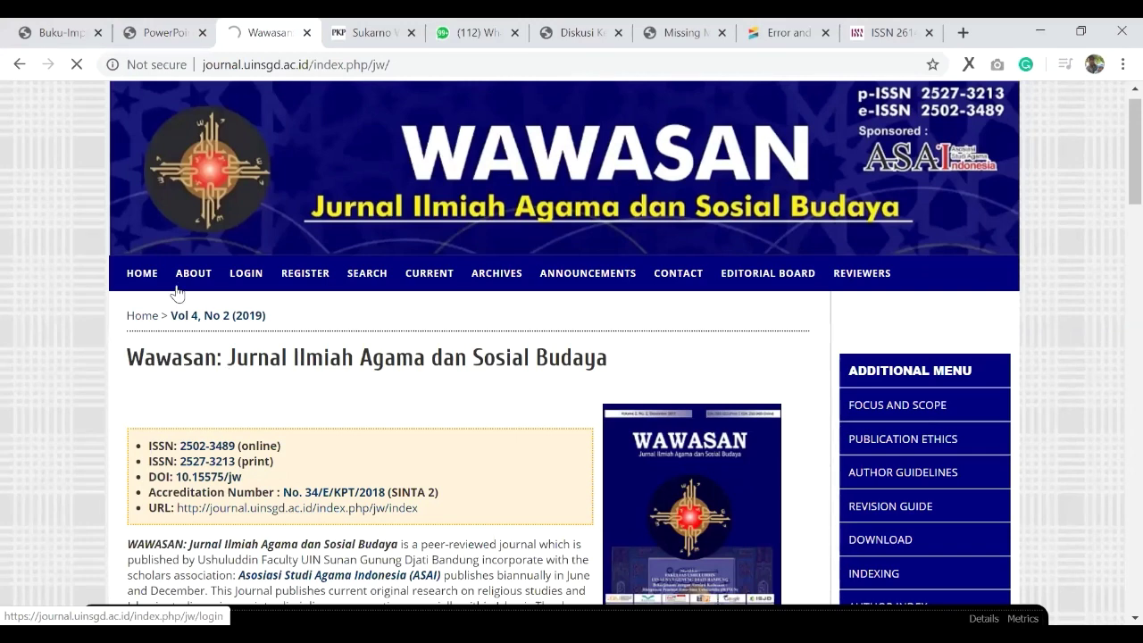
click(256, 284)
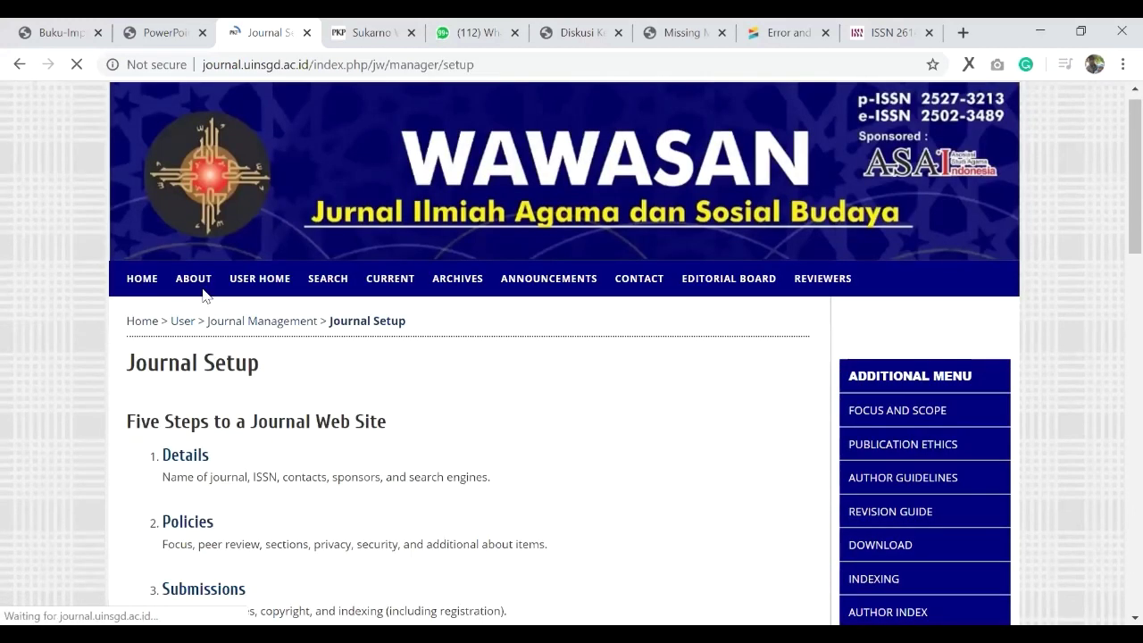
scroll(203, 295, down, 2)
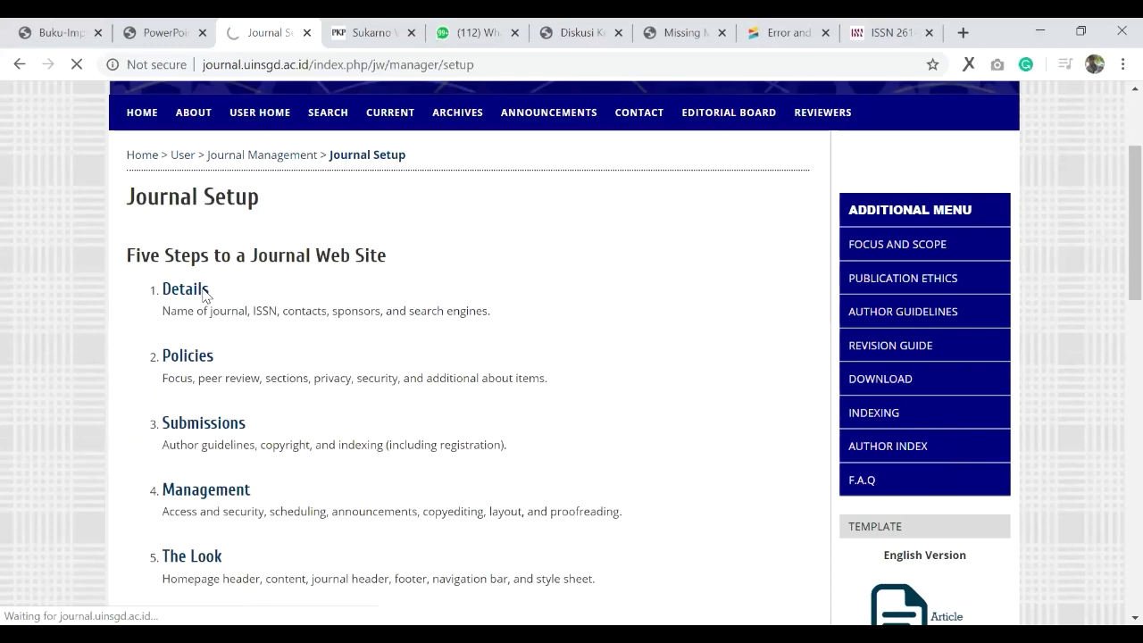
click(203, 291)
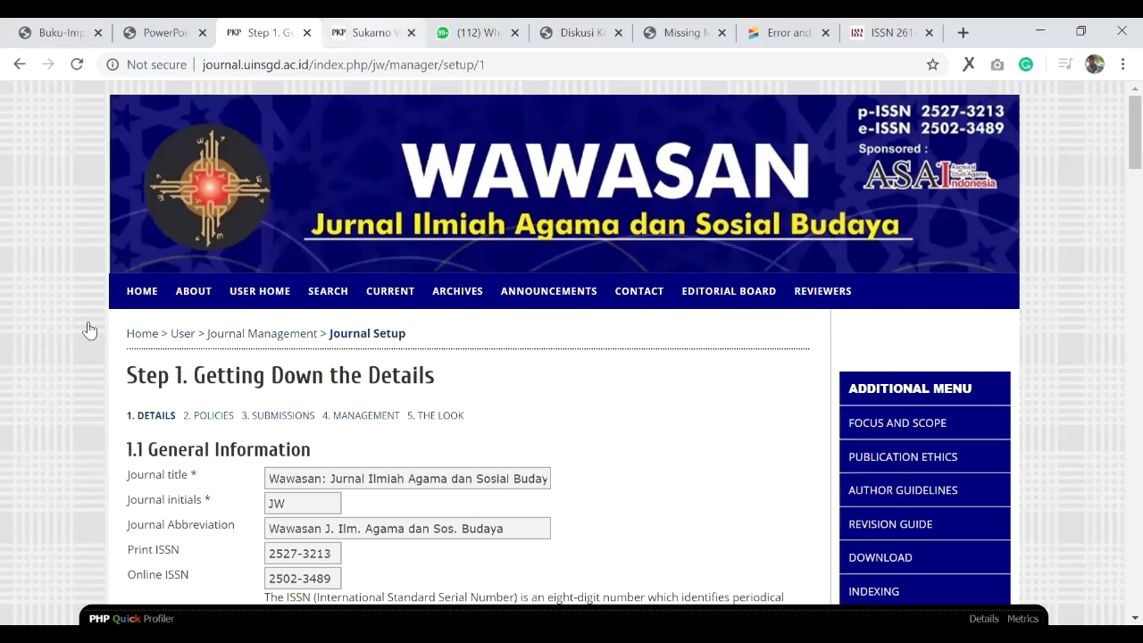
Step: Check the Journal initials and Journal Abbreviation values, then return to the ISSN portal record
key(ctrl+Tab)
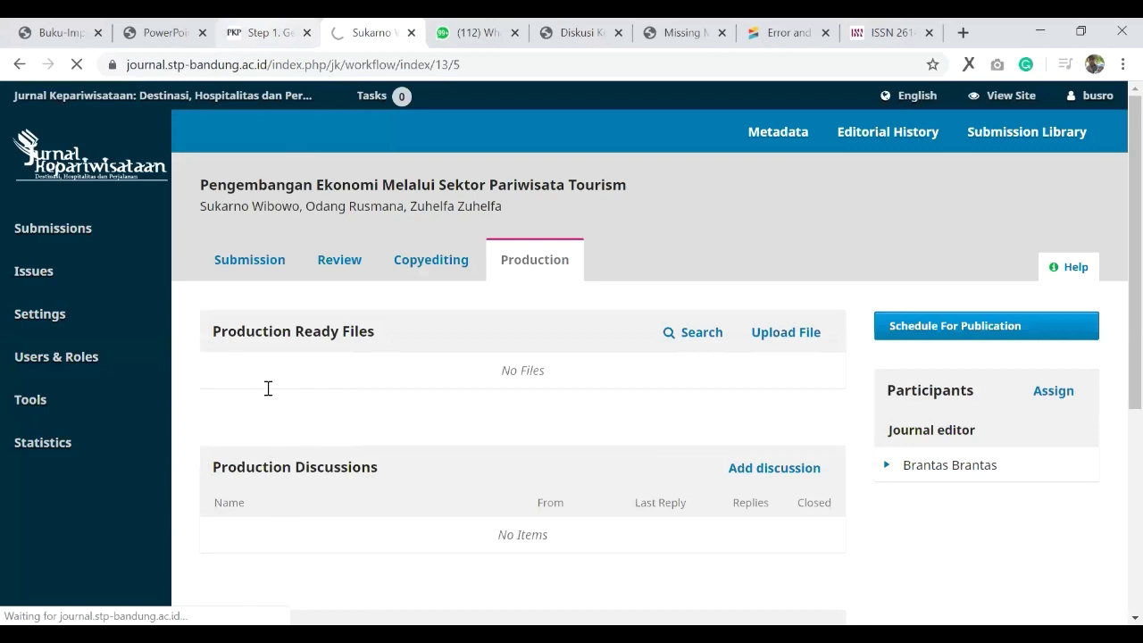
key(ctrl+shift+Tab)
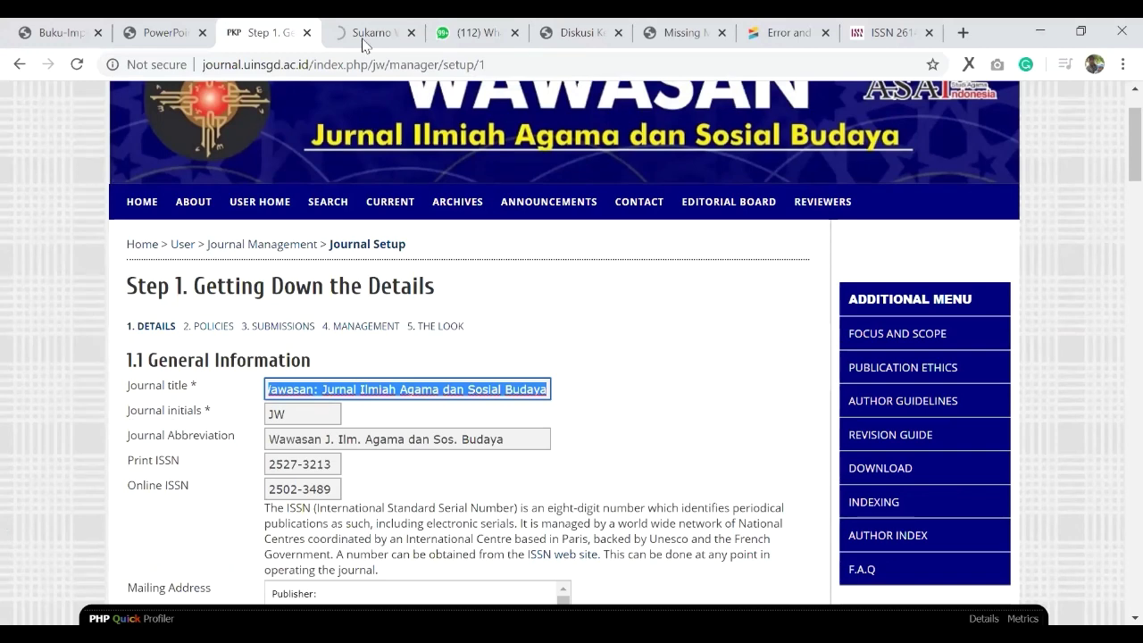
scroll(205, 351, down, 1)
click(273, 328)
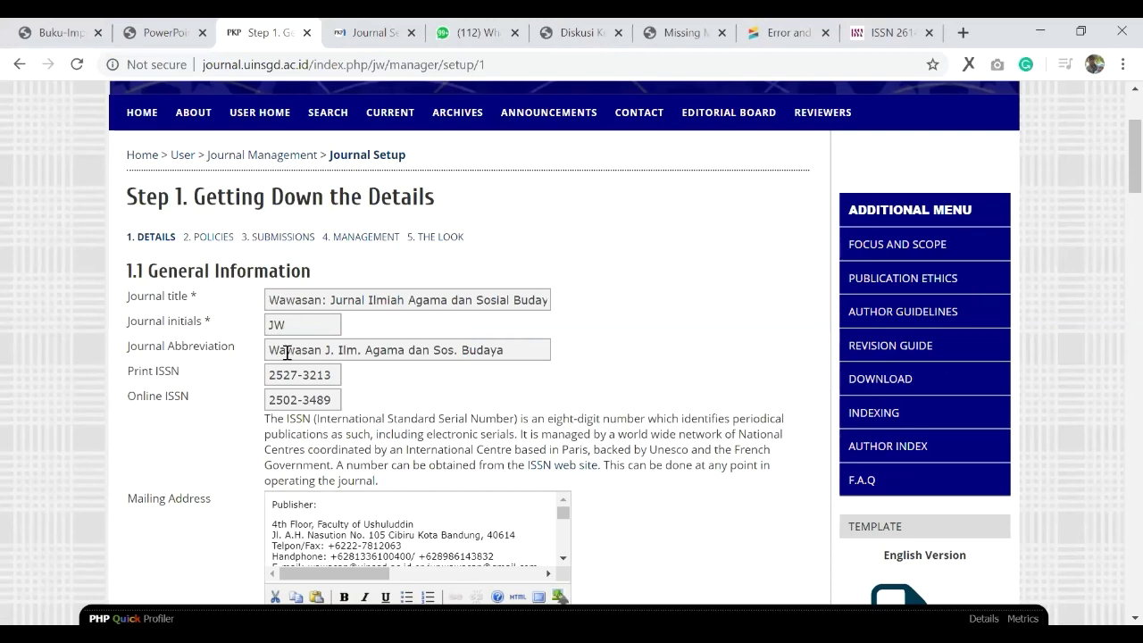
click(285, 349)
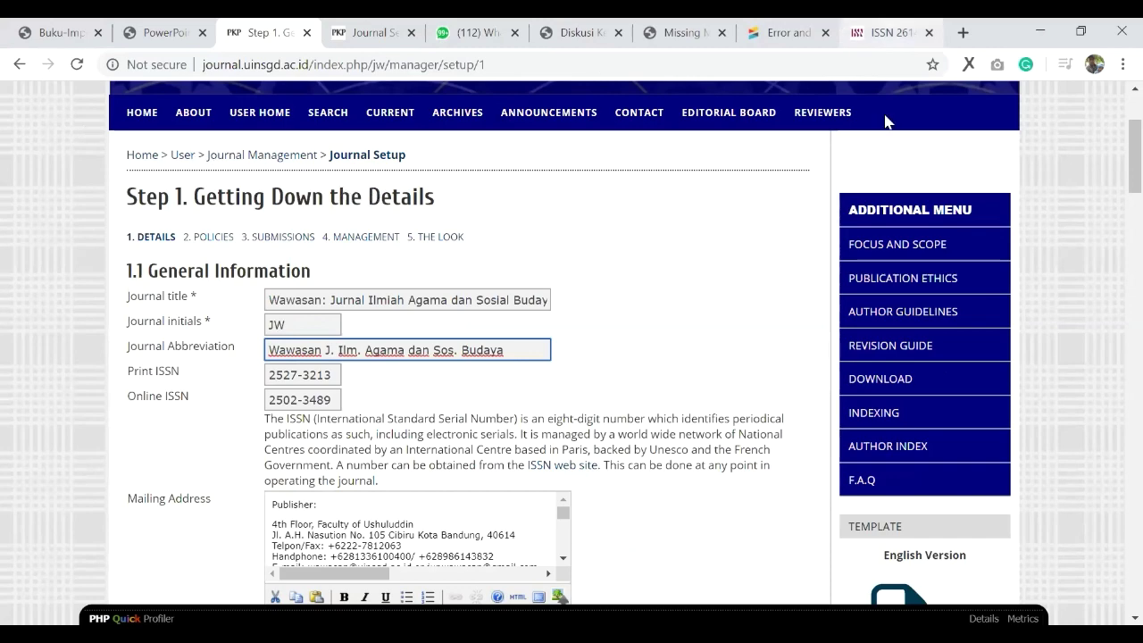
key(ctrl+9)
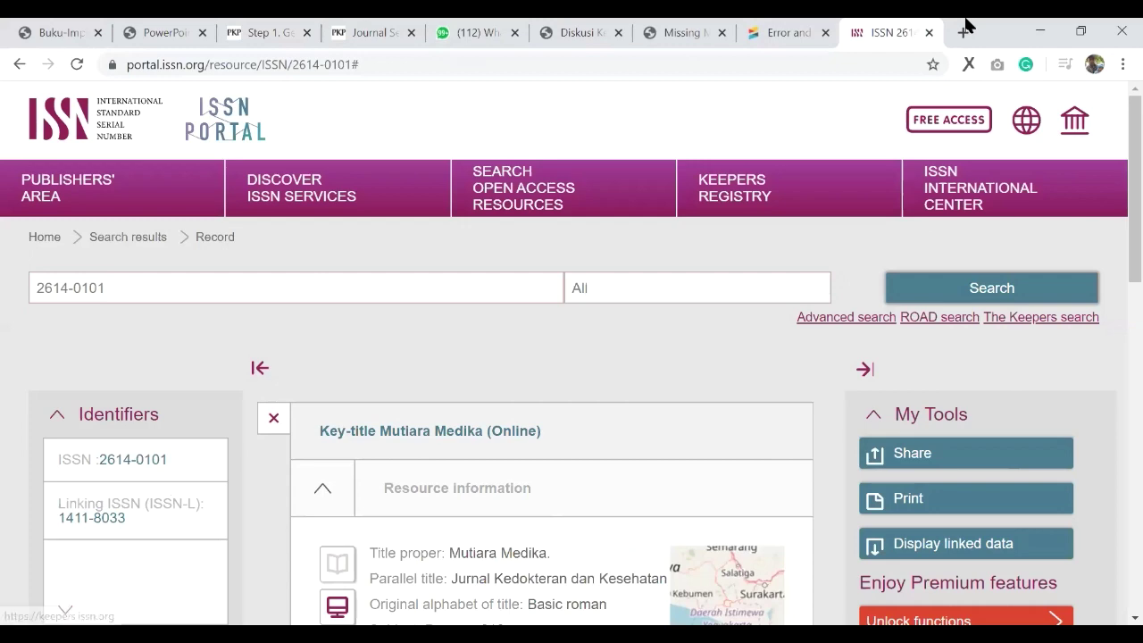
Step: Search Google for 'issn abbreviation' and open the 'Access to the LTWA | ISSN' result
click(965, 26)
text(issn abre)
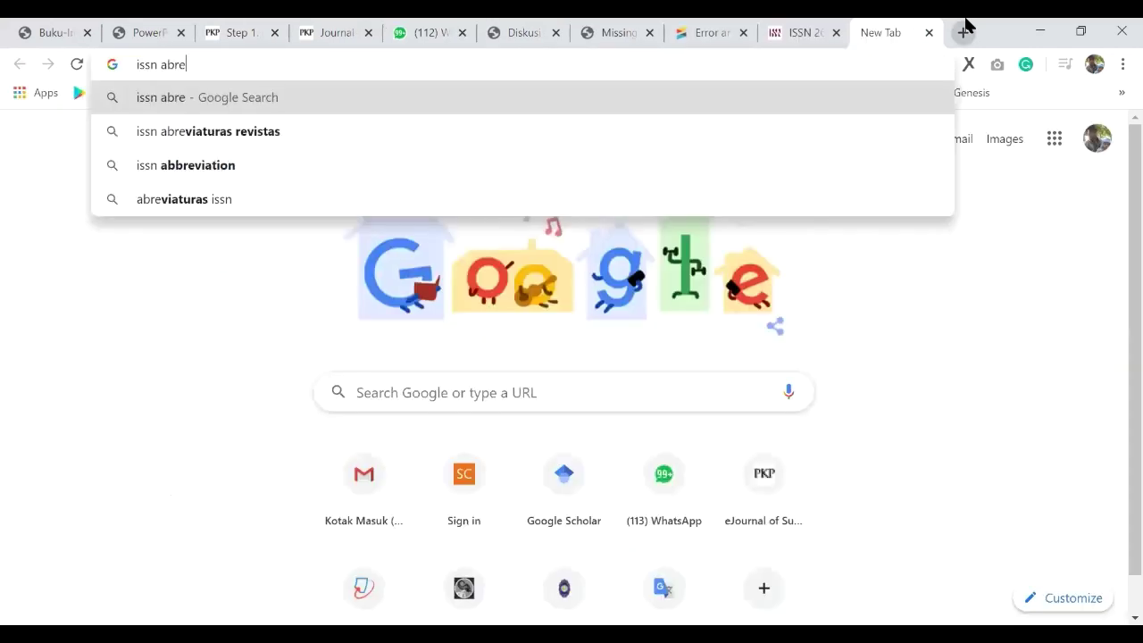
key(Down)
key(Down)
key(Return)
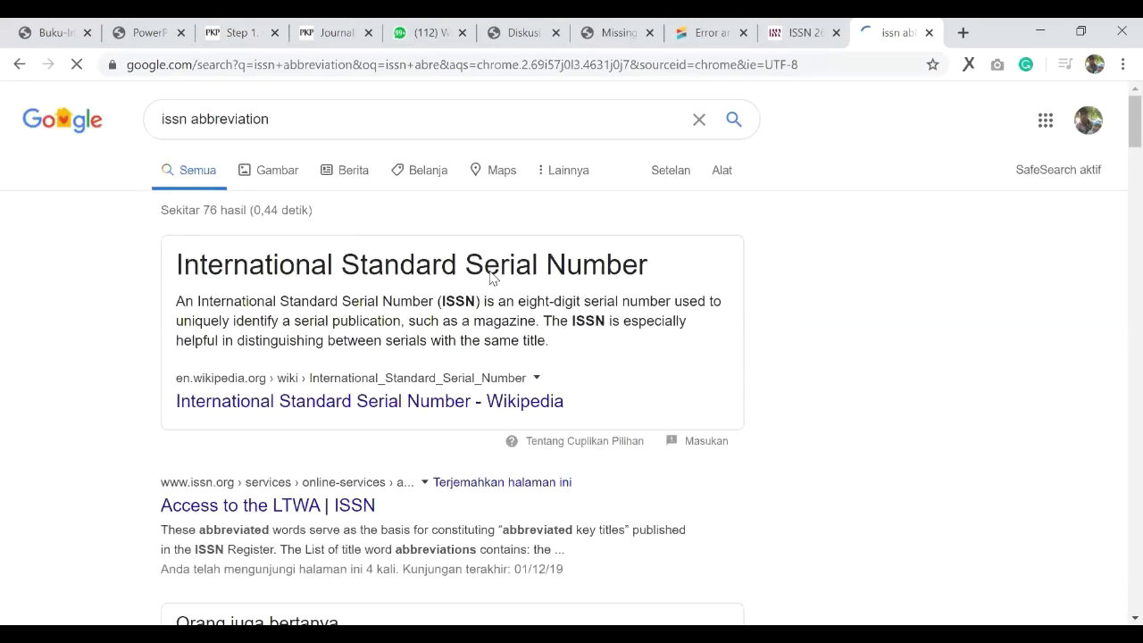
scroll(485, 353, down, 2)
click(488, 334)
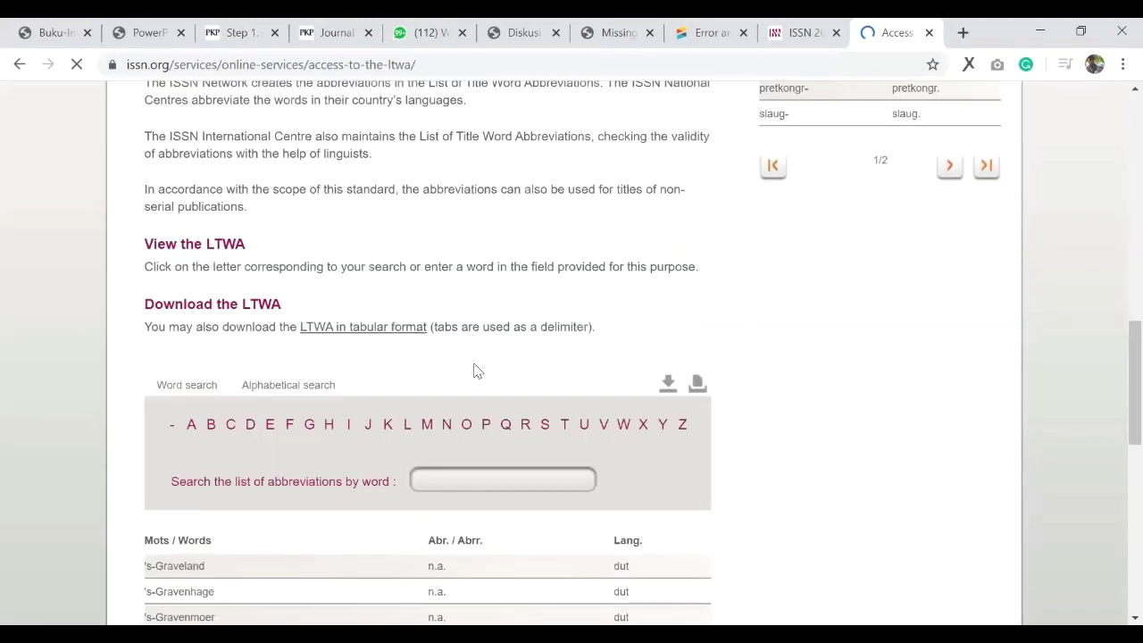
Step: Look up 'jurnal' and 'elektronik' in the LTWA word search, then return to the Wawasan setup
text(jurnal)
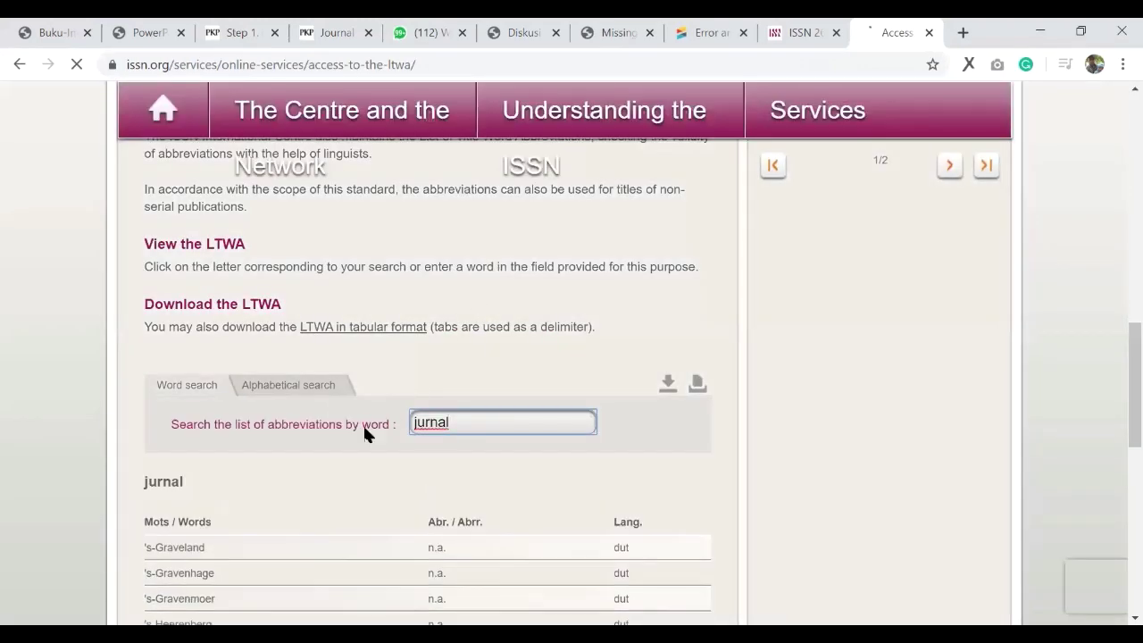
scroll(366, 434, down, 3)
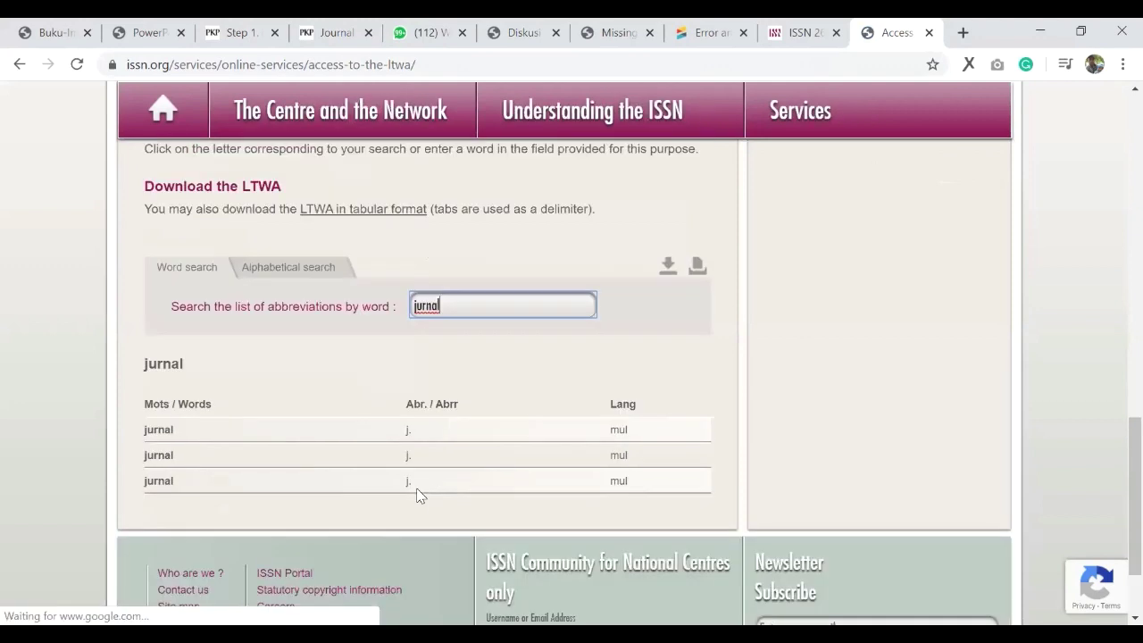
click(382, 358)
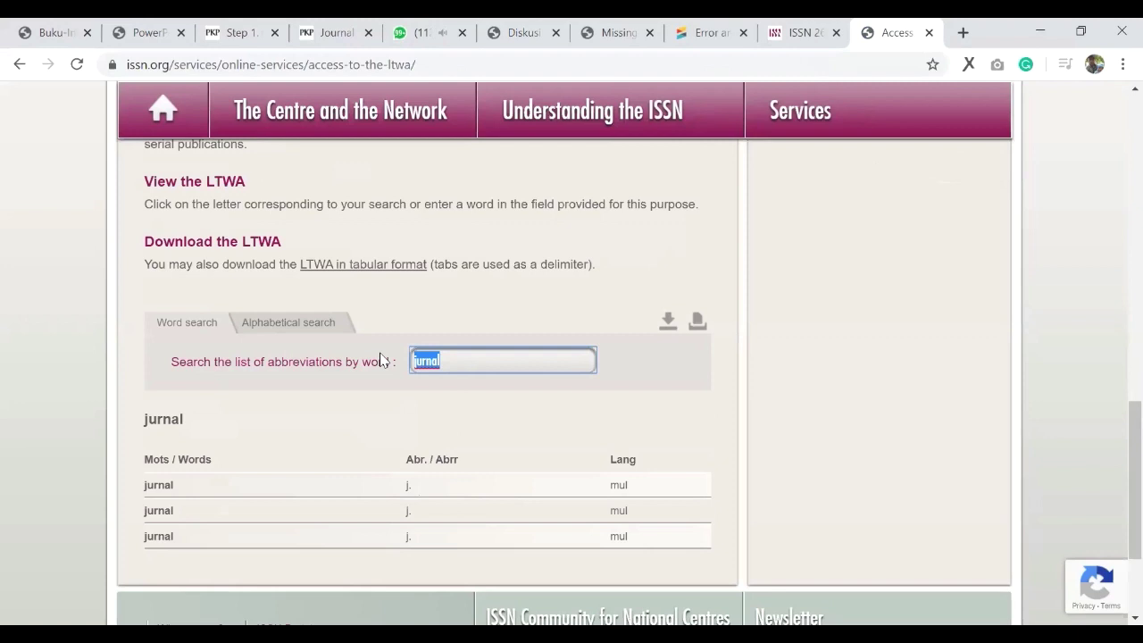
text(elektronik)
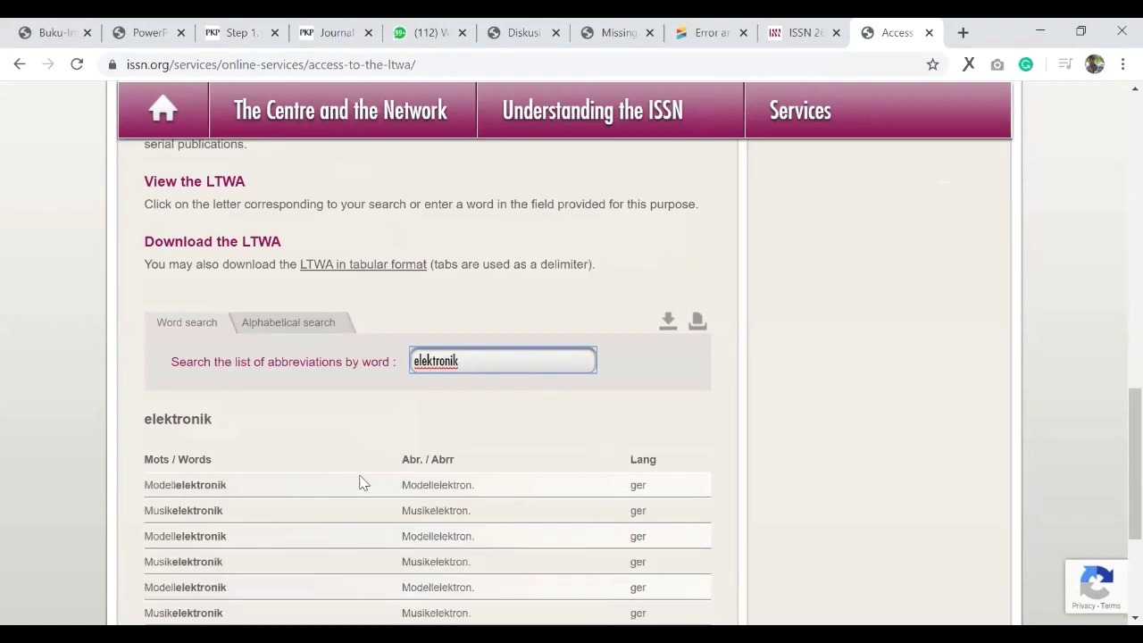
scroll(370, 460, down, 1)
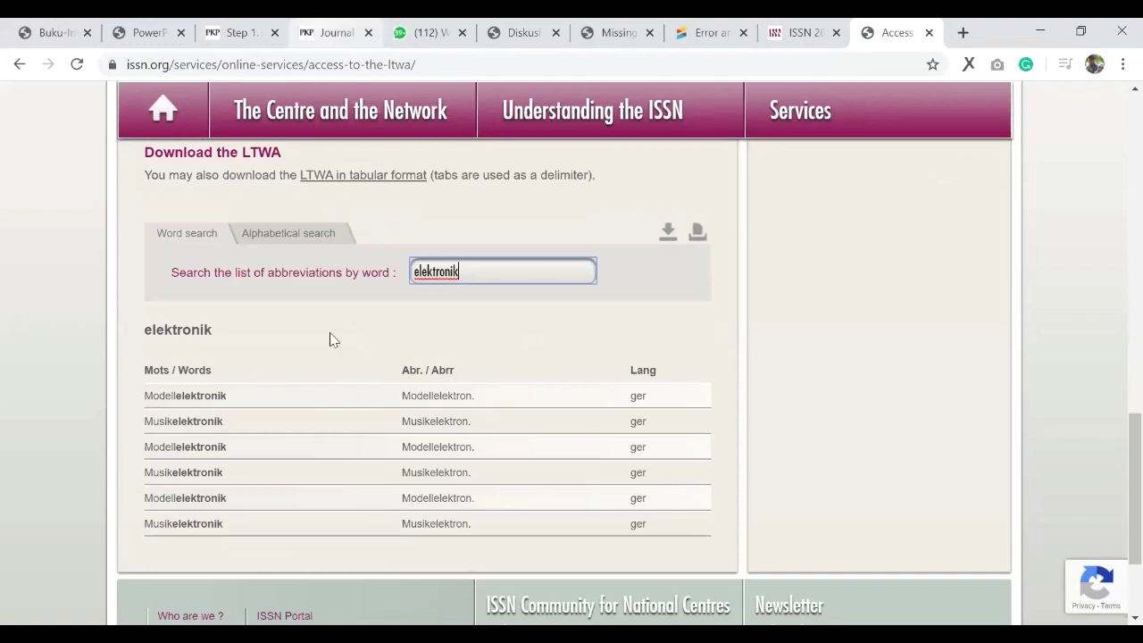
key(ctrl+3)
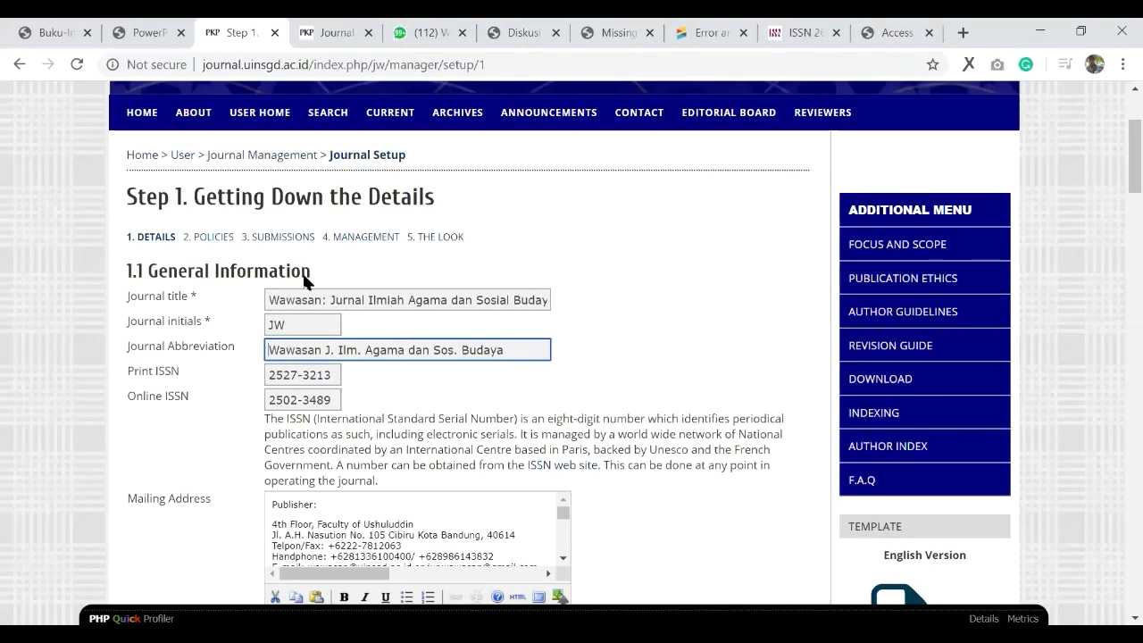
Step: Review the Print and Online ISSN values, selecting the Print ISSN, then return to slide 7
scroll(307, 278, down, 1)
key(Tab)
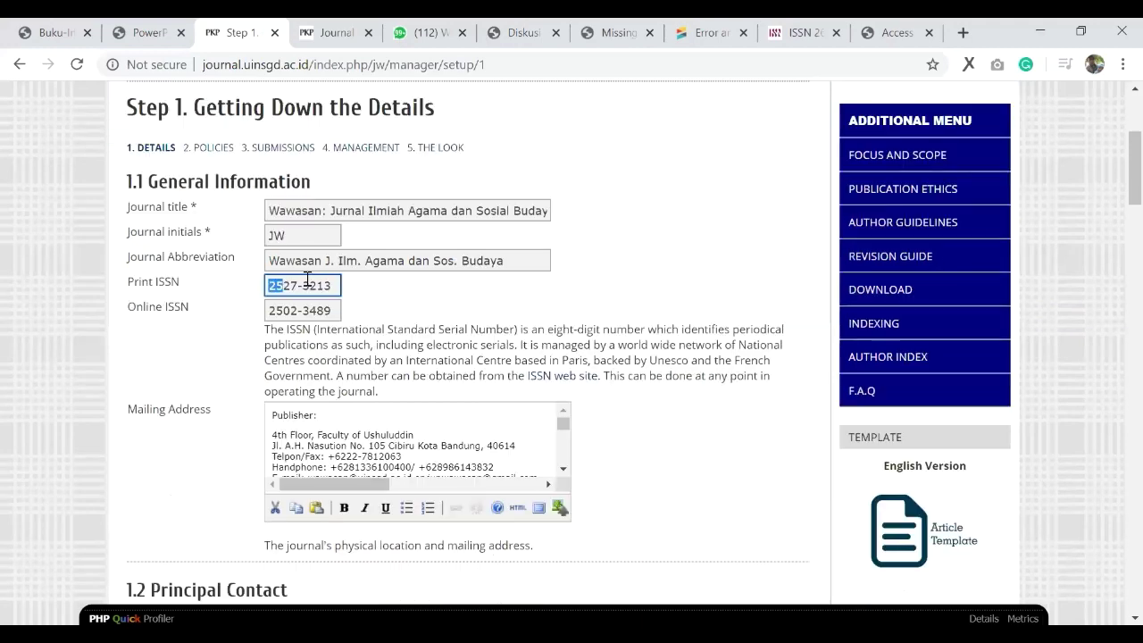
key(Tab)
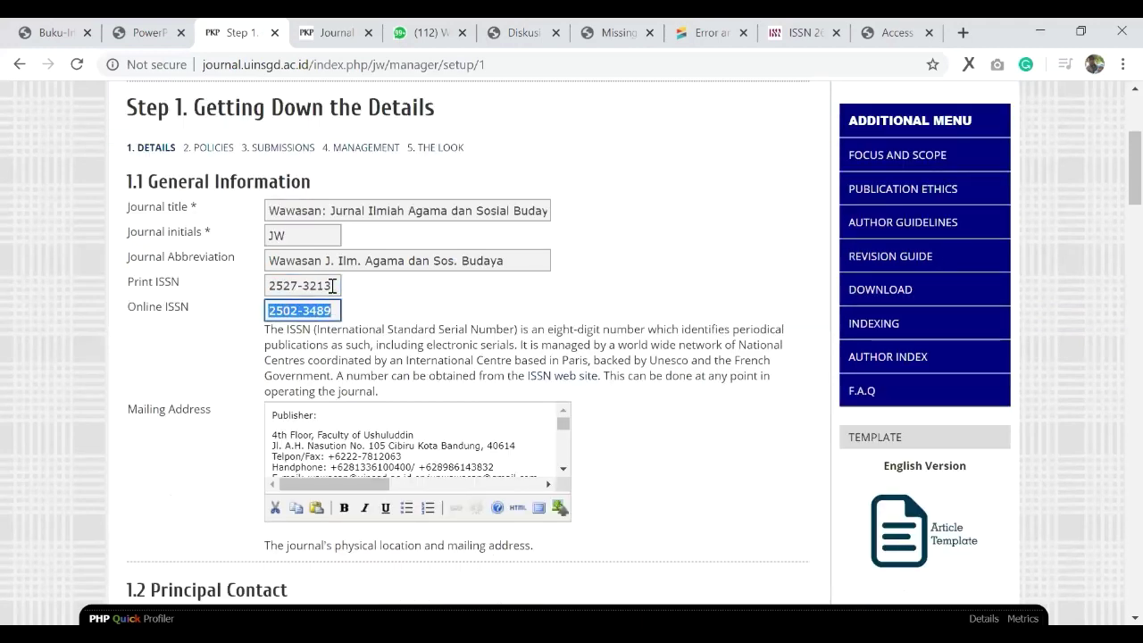
click(335, 286)
key(ctrl+a)
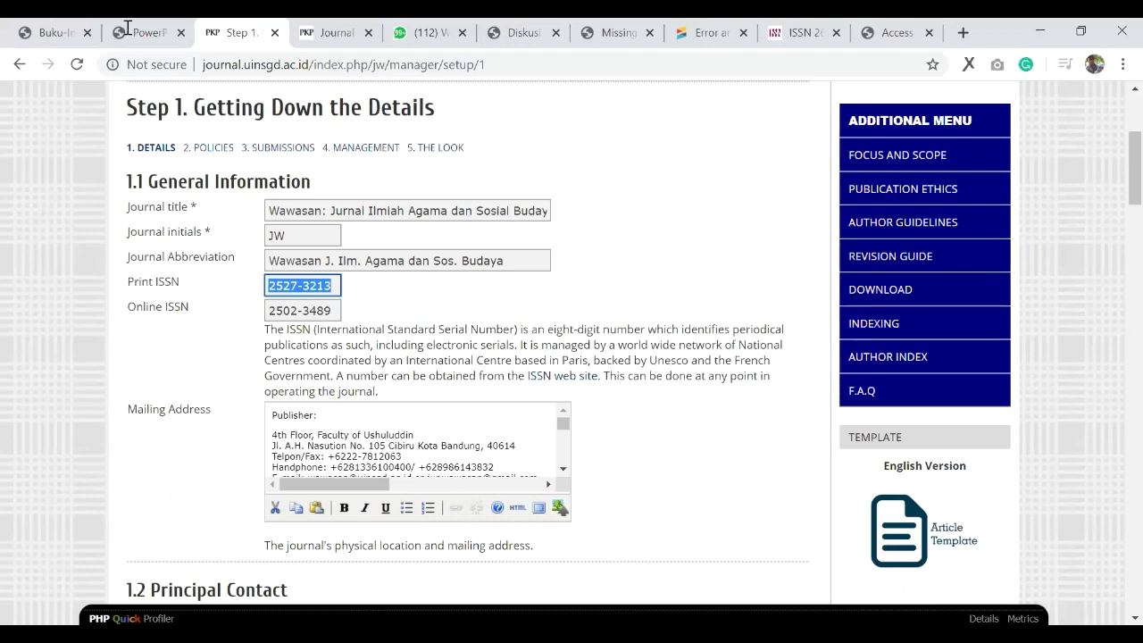
key(ctrl+shift+Tab)
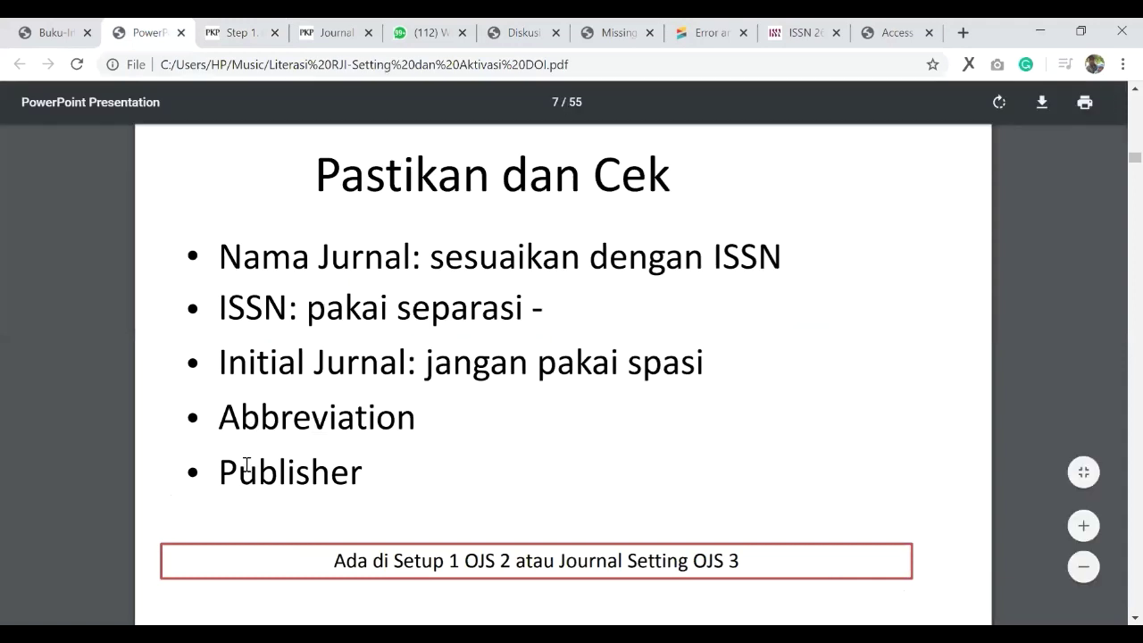
Step: Highlight 'Publisher' on the checklist slide, then return to the OJS 2 Step 1 details page
drag(355, 474, 368, 479)
click(369, 479)
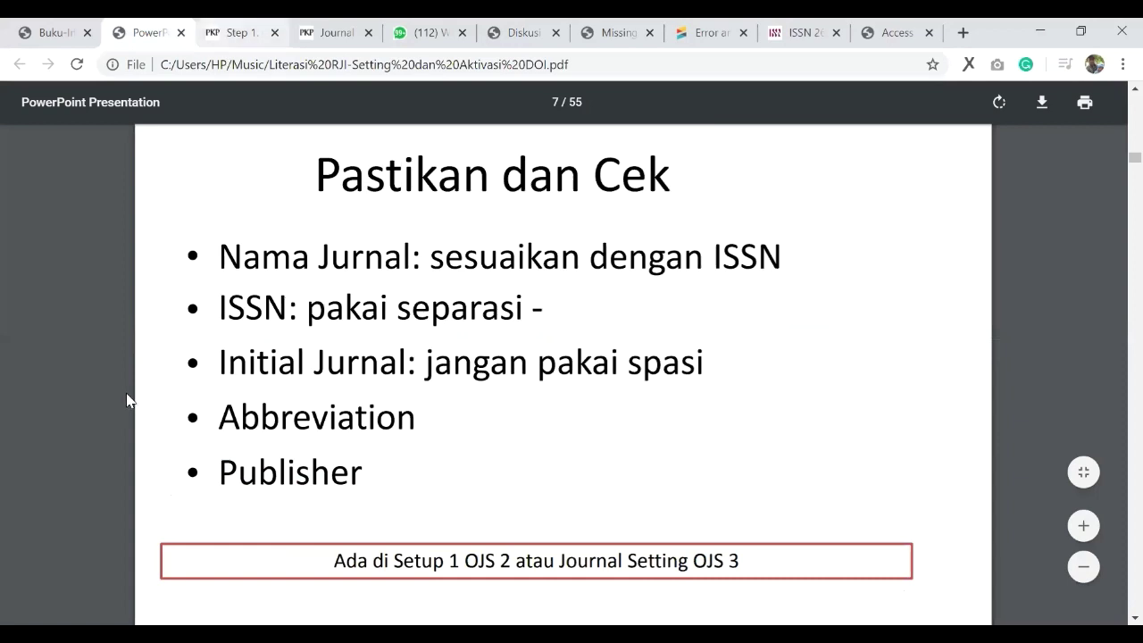
key(ctrl+Tab)
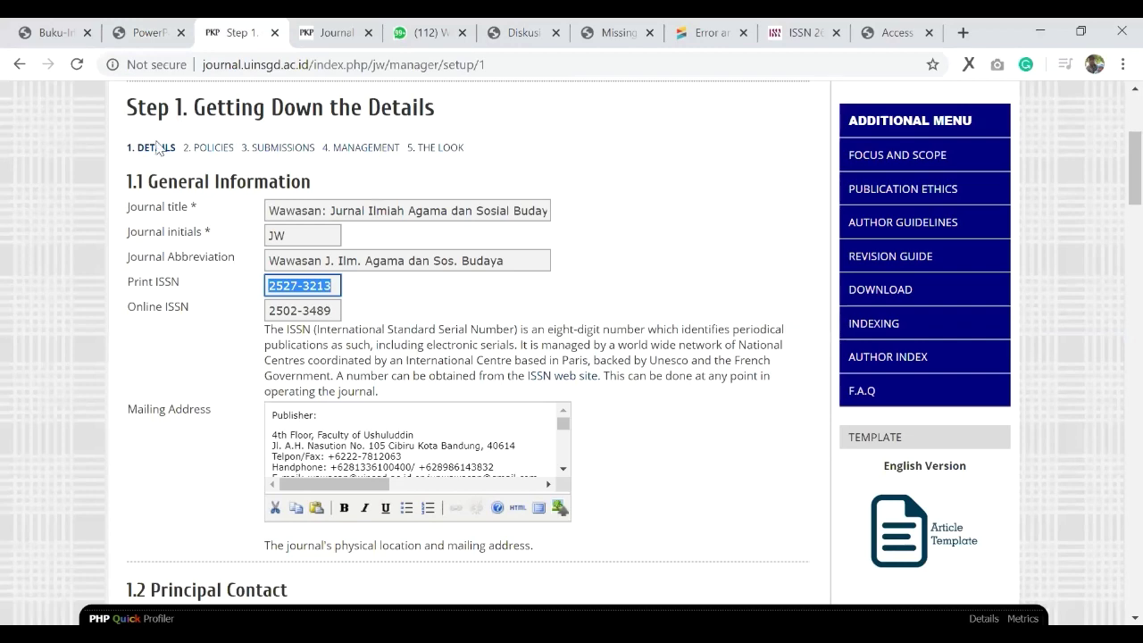
scroll(147, 161, down, 15)
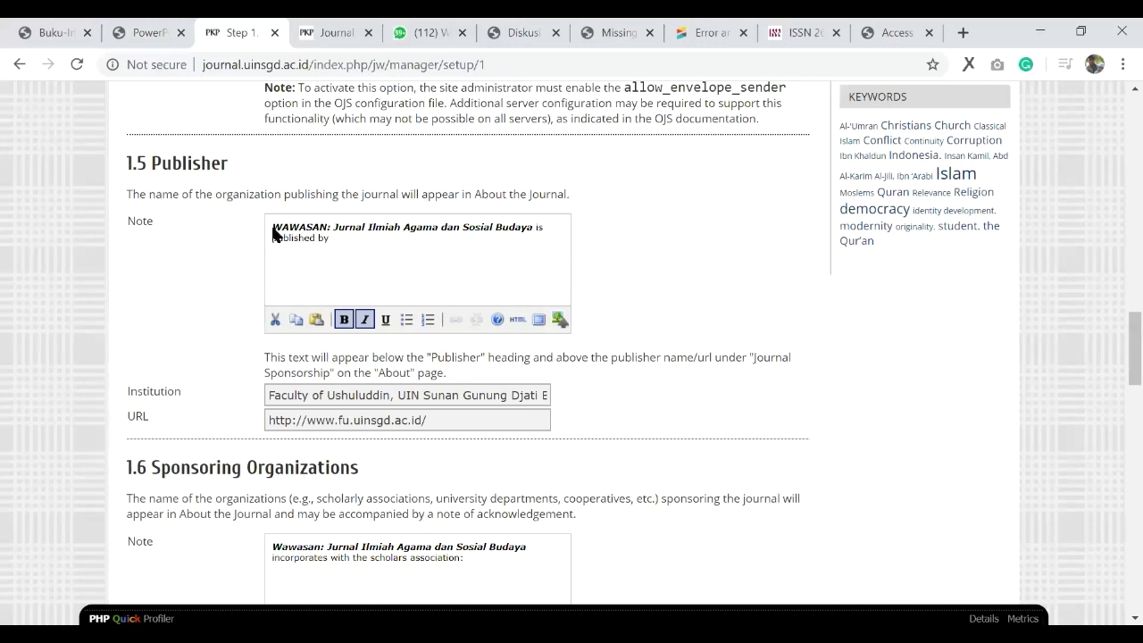
Step: Select the section 1.5 Publisher note, then switch to the Jurnal Kepariwisataan OJS 3 settings
key(Tab)
triple_click(274, 234)
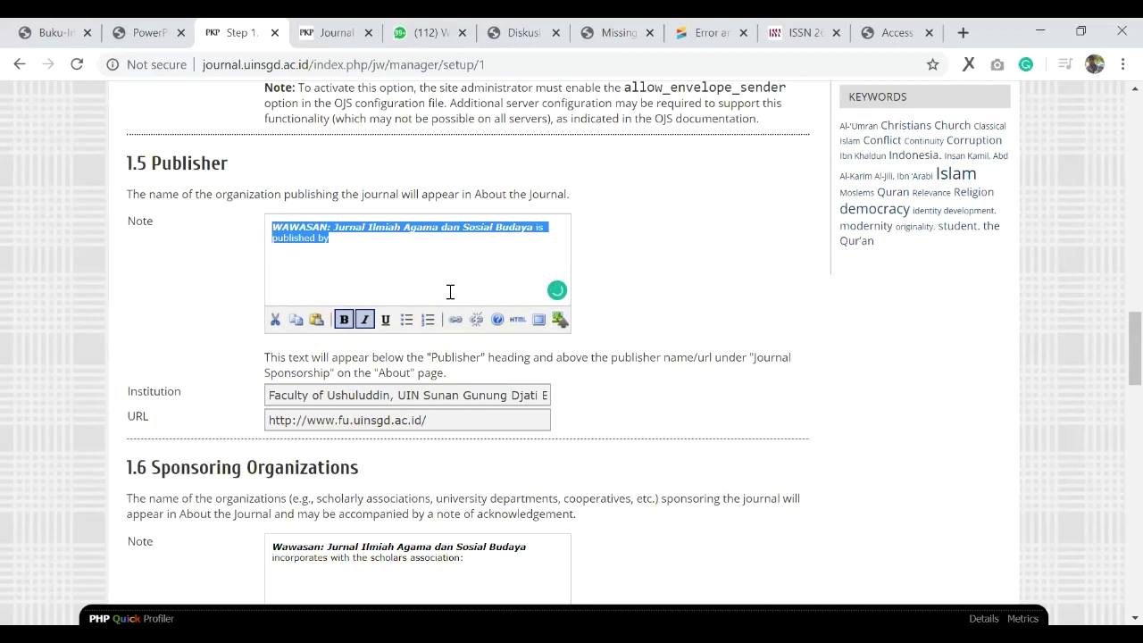
scroll(450, 292, up, 1)
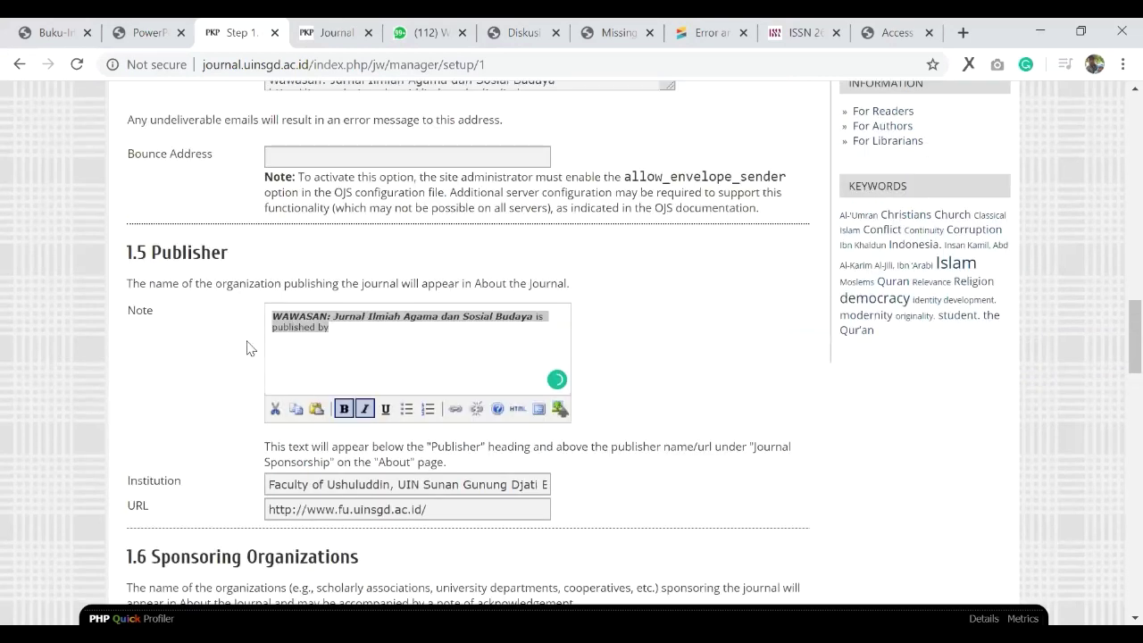
key(ctrl+Tab)
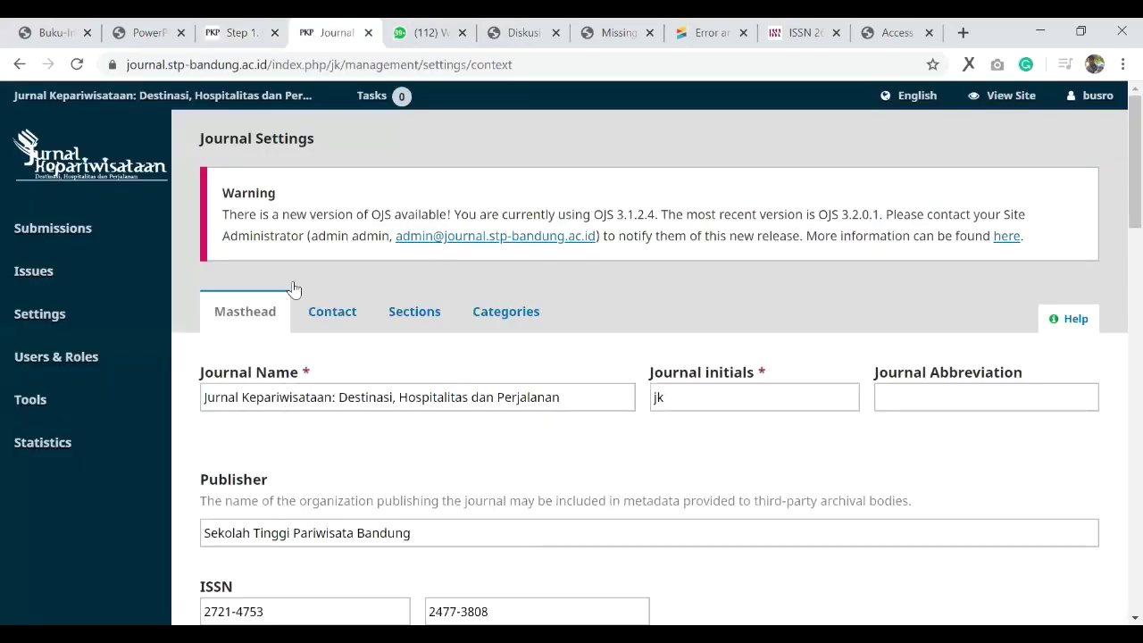
scroll(732, 220, down, 2)
Step: Check the journal initials 'jk' and the empty abbreviation field, then return to the checklist PDF
click(733, 220)
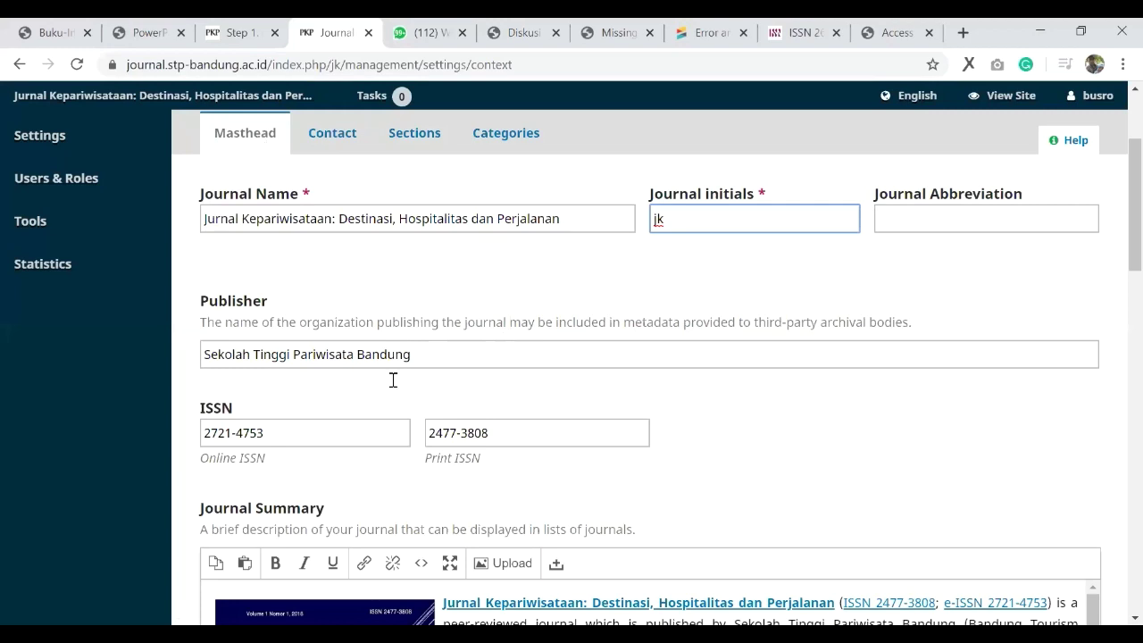
key(Tab)
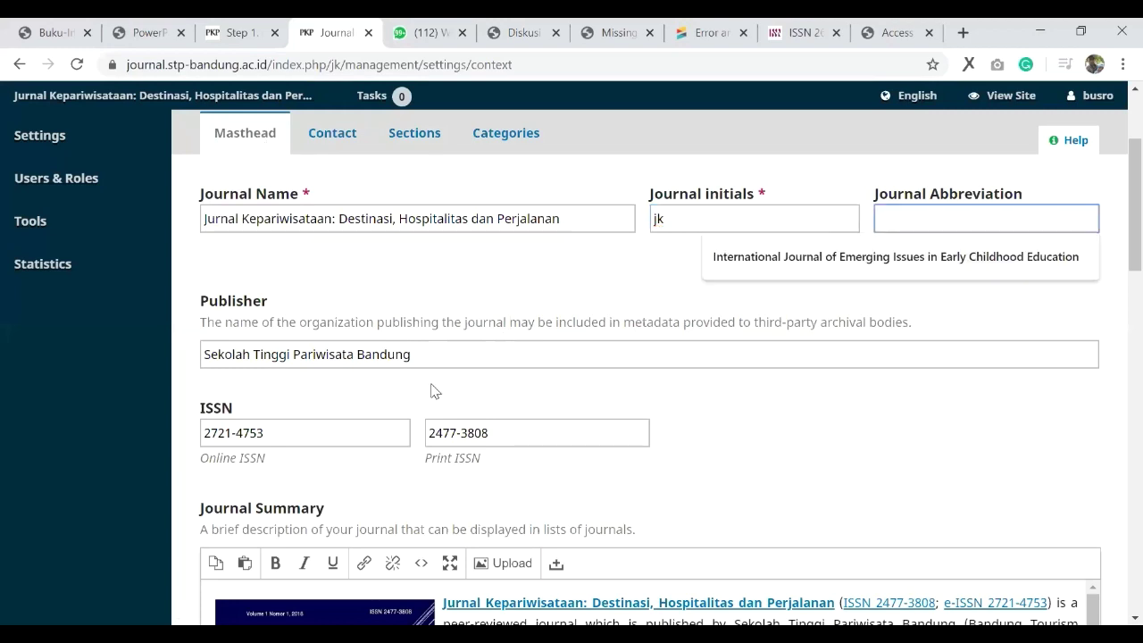
key(ctrl+2)
scroll(432, 383, down, 4)
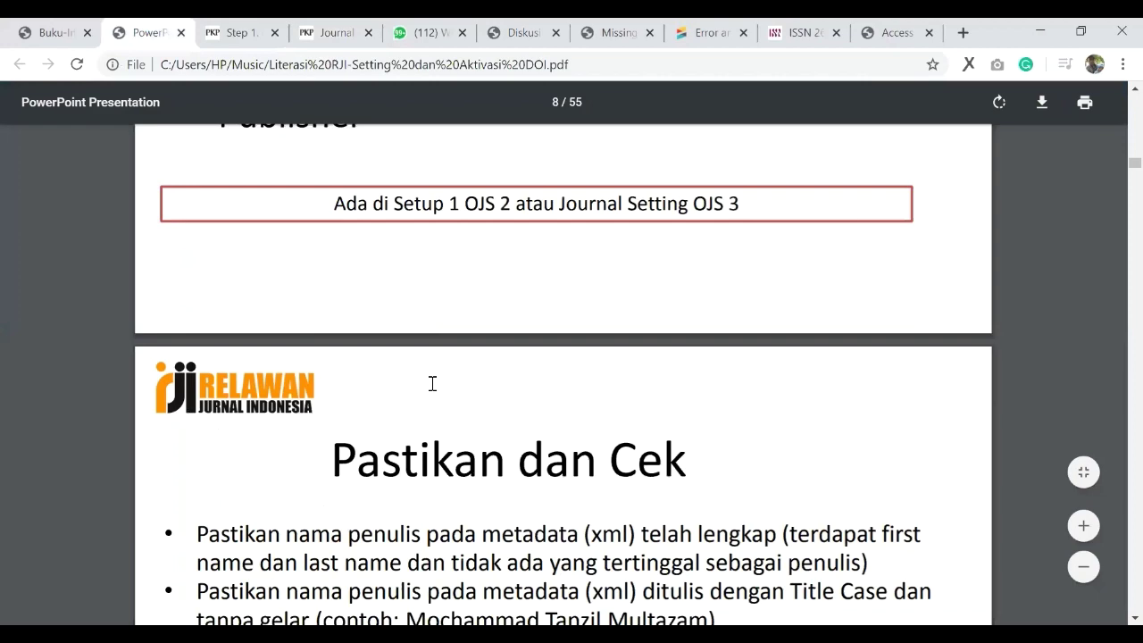
Step: Read slide 8's 'Pastikan dan Cek' article-metadata bullets, then return to the Wawasan Step 1 tab
scroll(438, 385, down, 3)
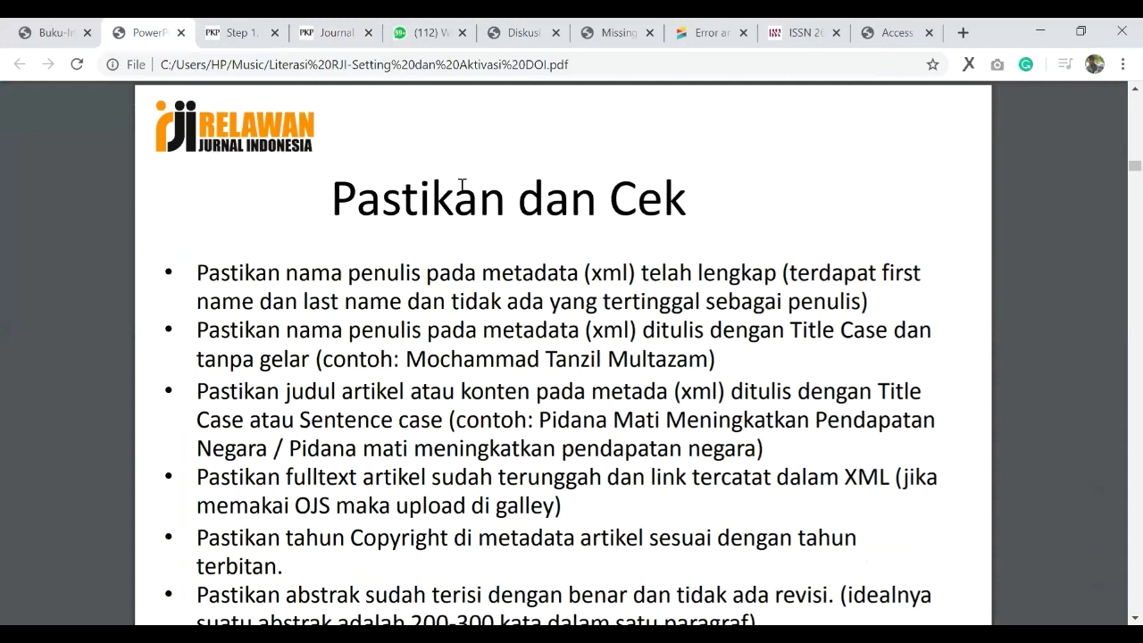
scroll(625, 177, up, 2)
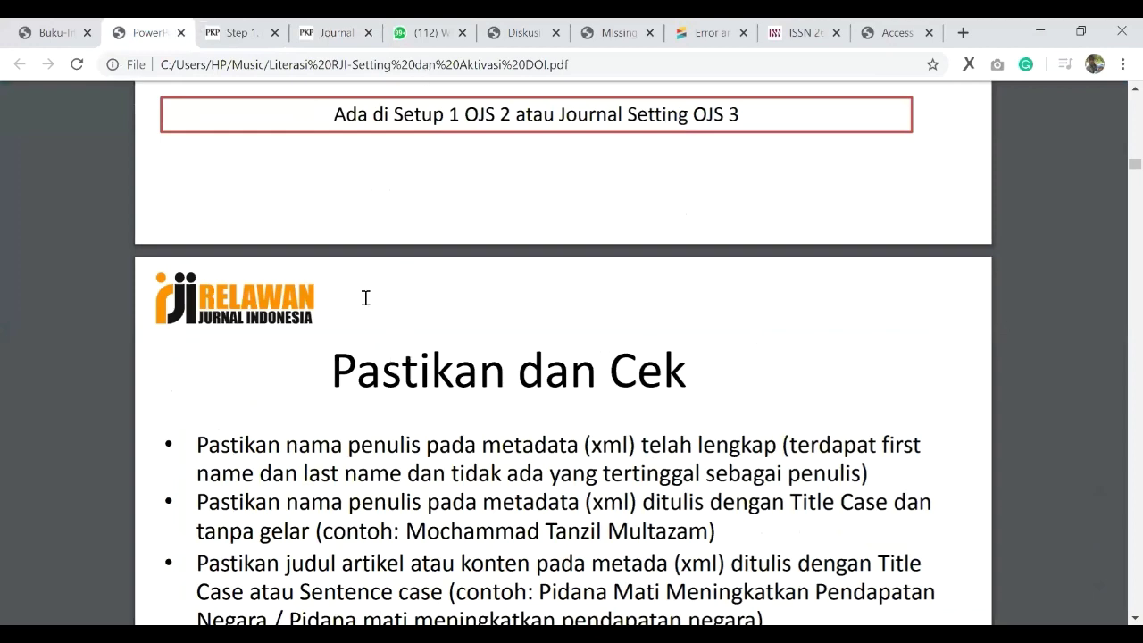
scroll(250, 344, down, 3)
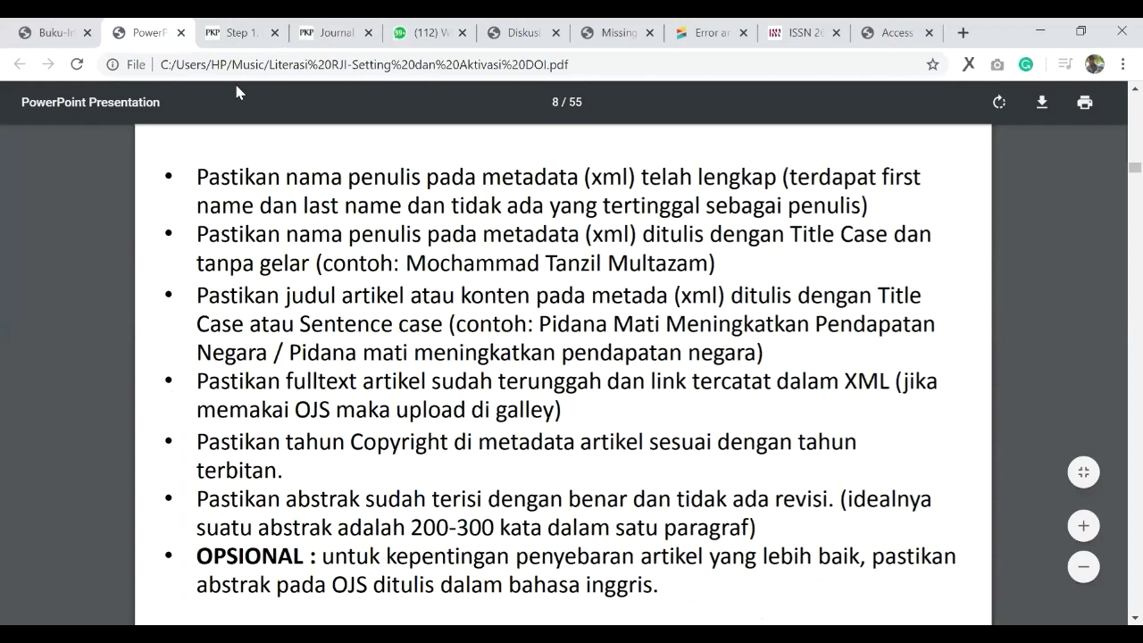
click(235, 32)
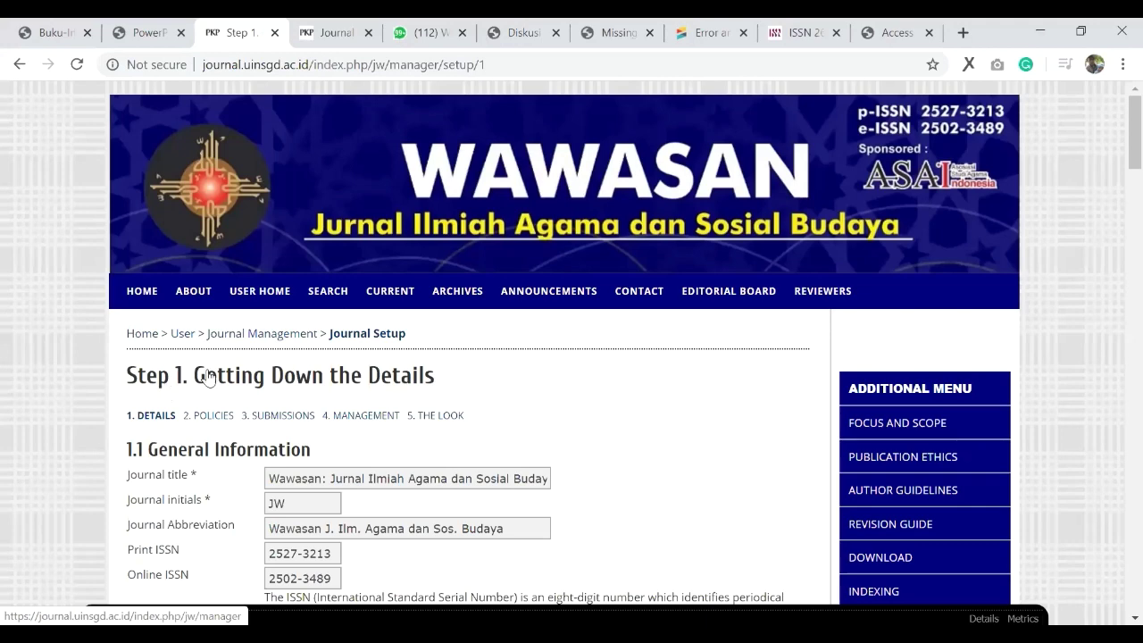
Step: Return to WAWASAN's journal management page, view the enrolled Editors, then reach User Home
scroll(407, 359, down, 2)
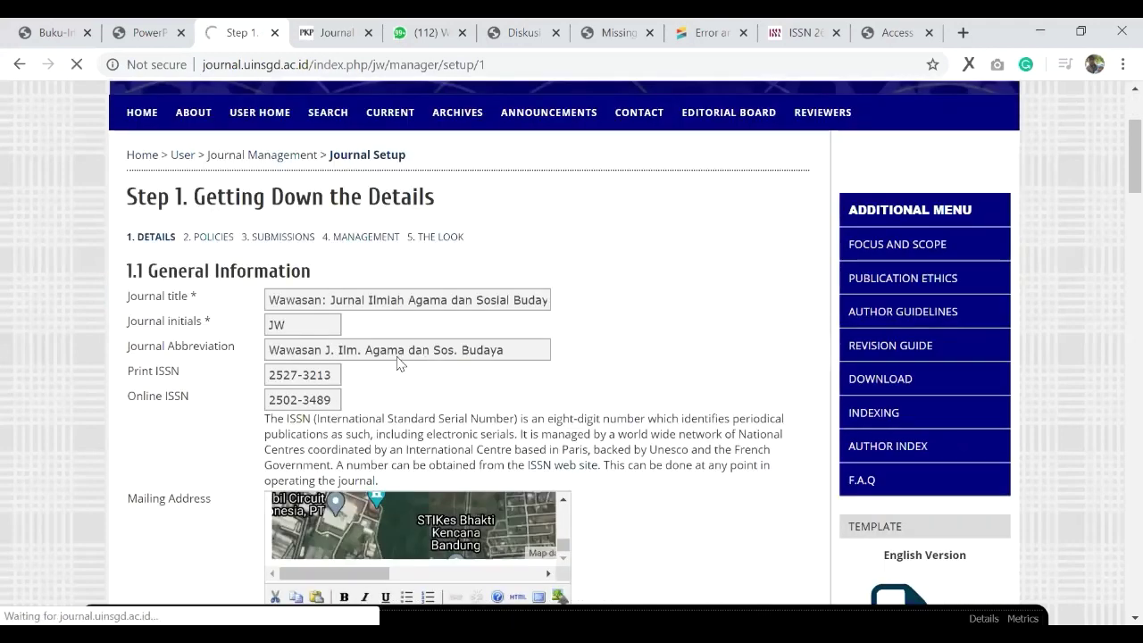
key(alt+Left)
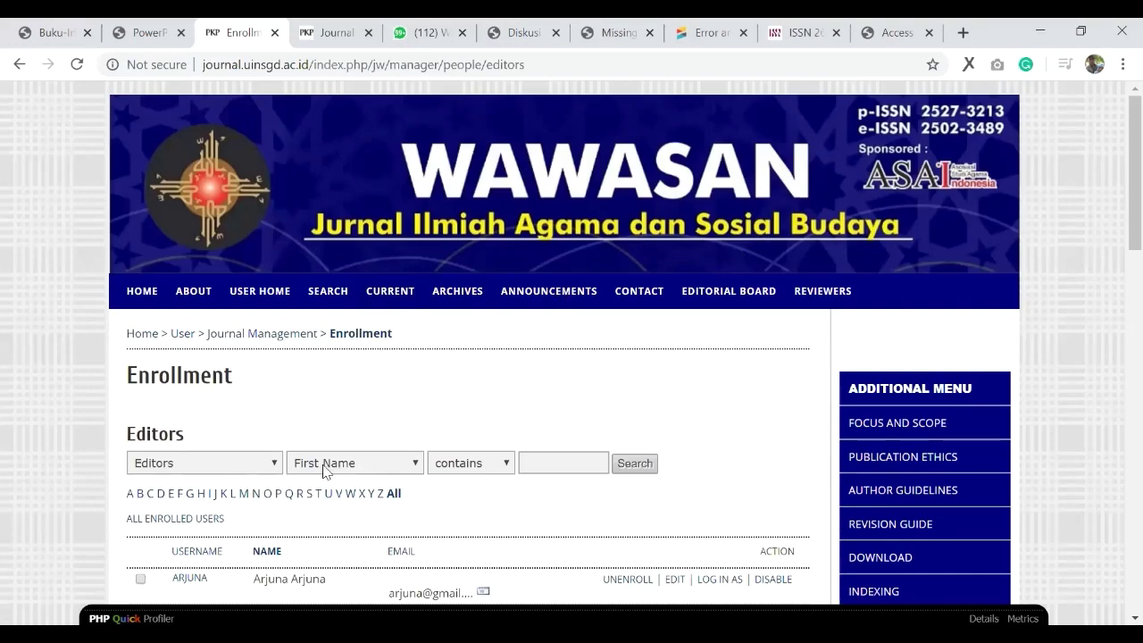
scroll(322, 468, down, 2)
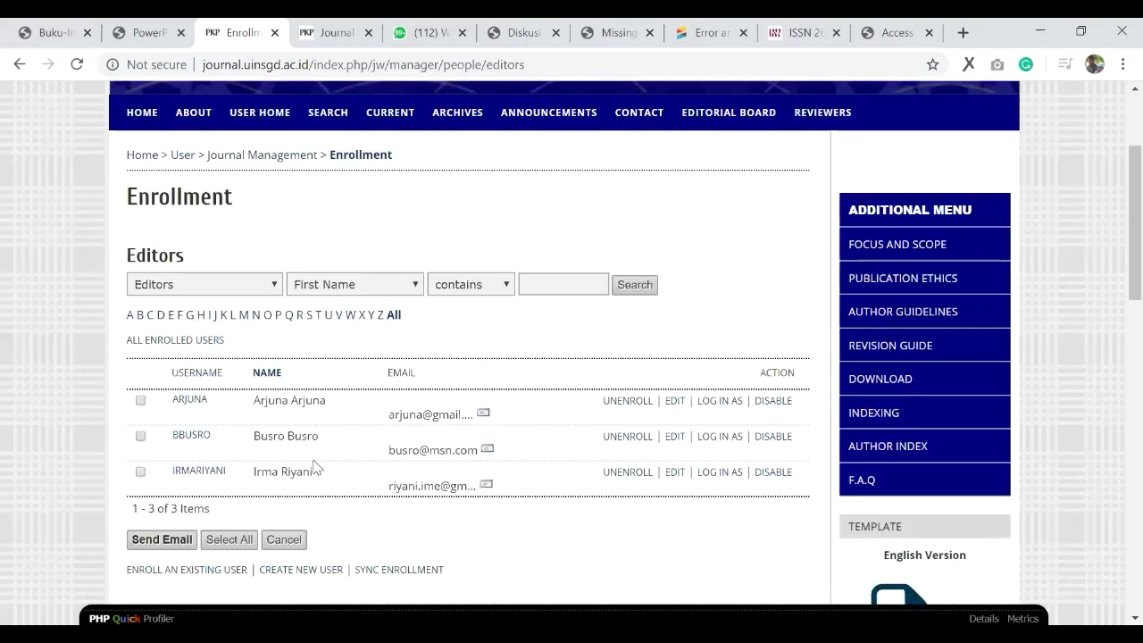
click(719, 437)
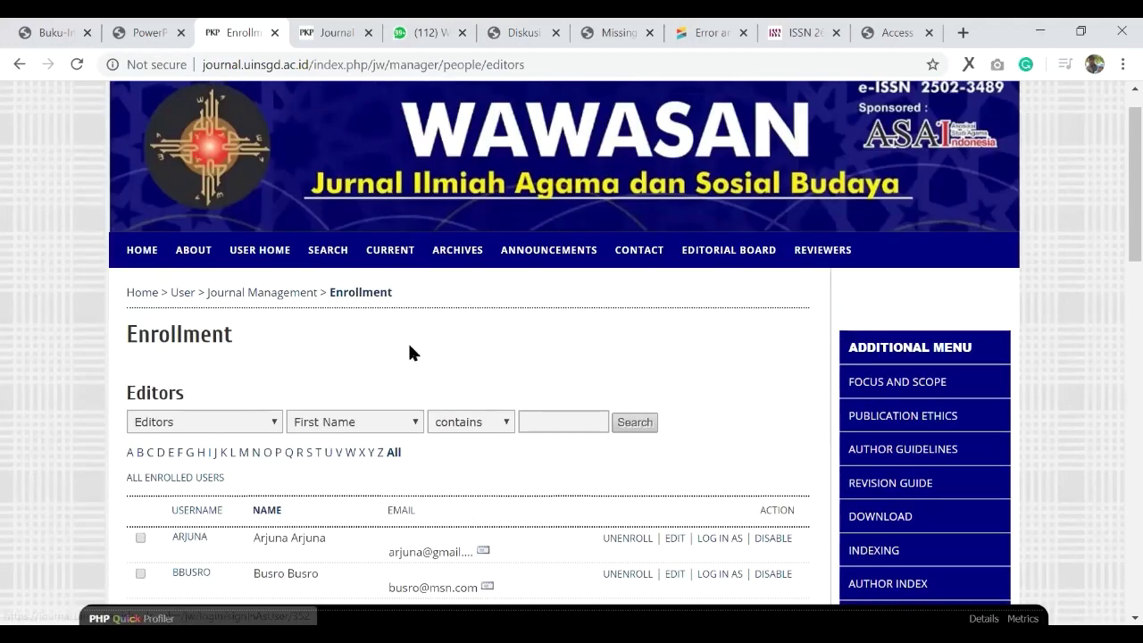
scroll(407, 349, down, 1)
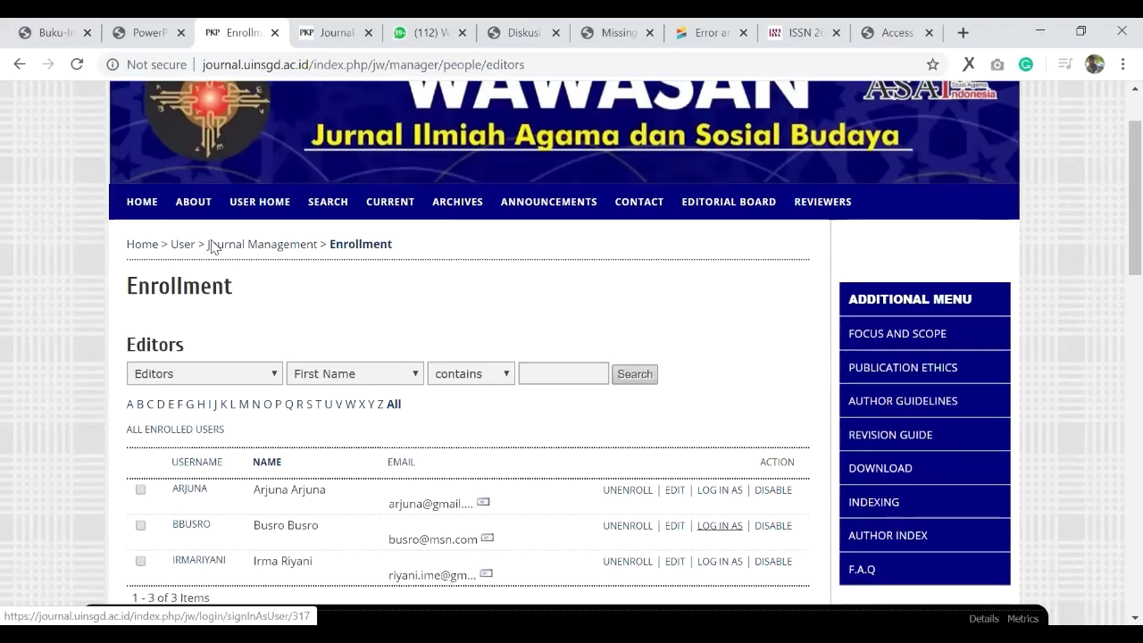
click(183, 244)
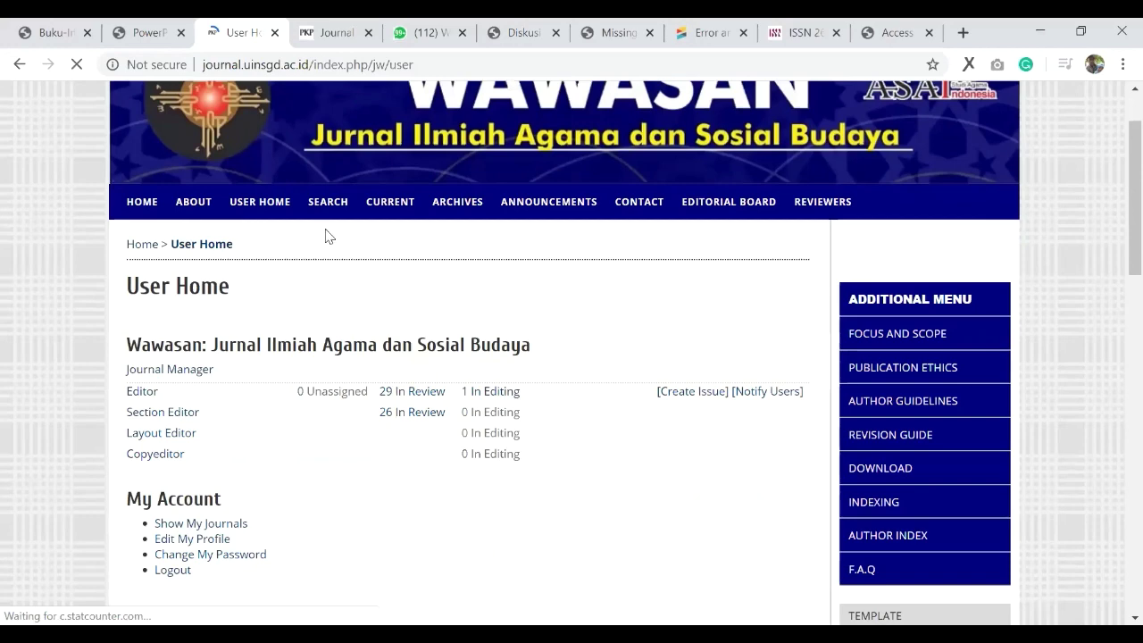
Step: Open submission #4829, the first article in Vol 4, No 2 (2019), from Future Issues
scroll(217, 223, down, 2)
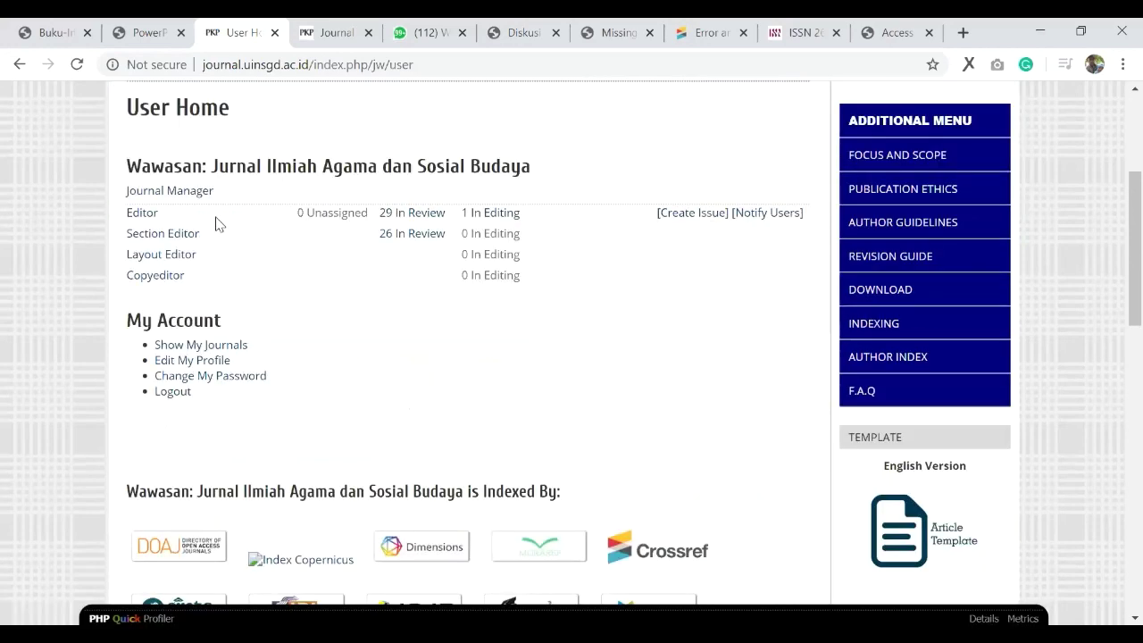
click(150, 221)
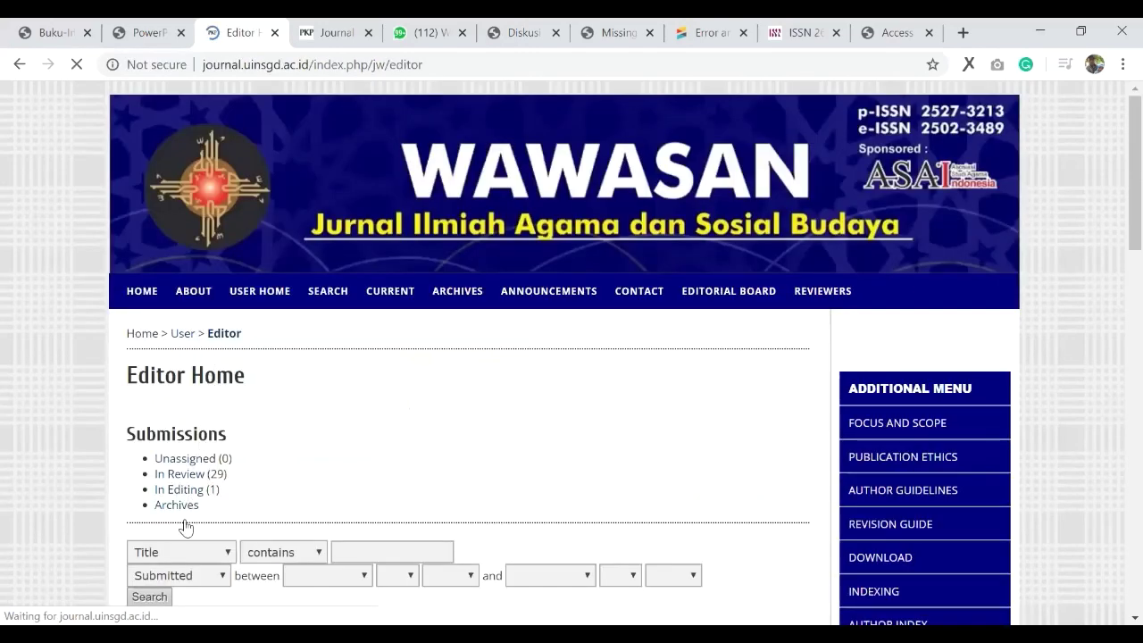
scroll(189, 548, down, 2)
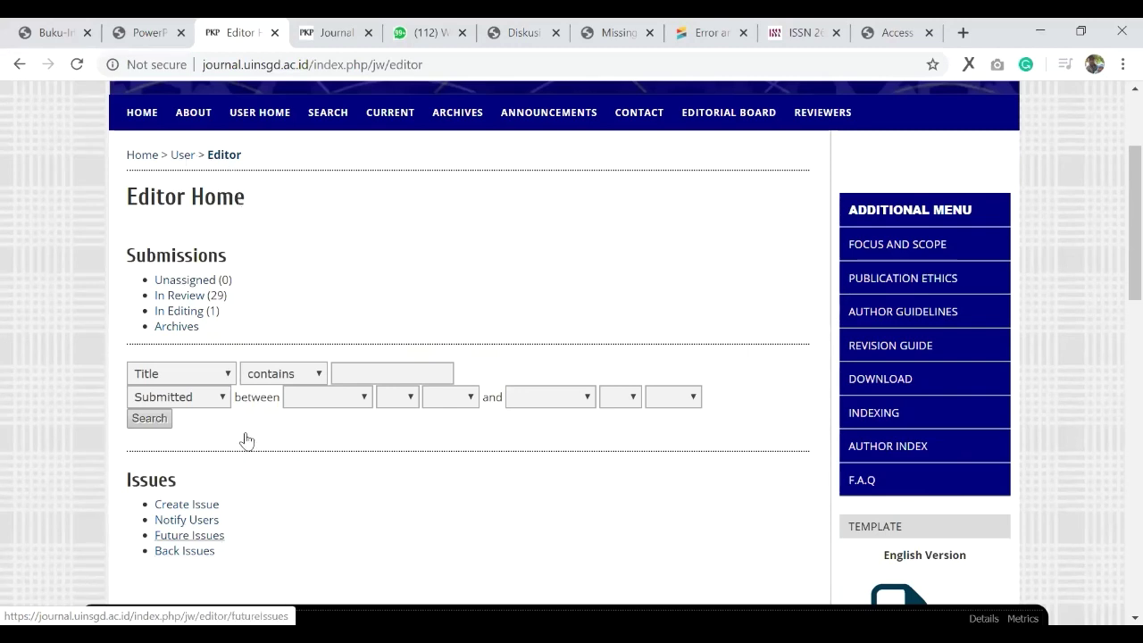
key(Return)
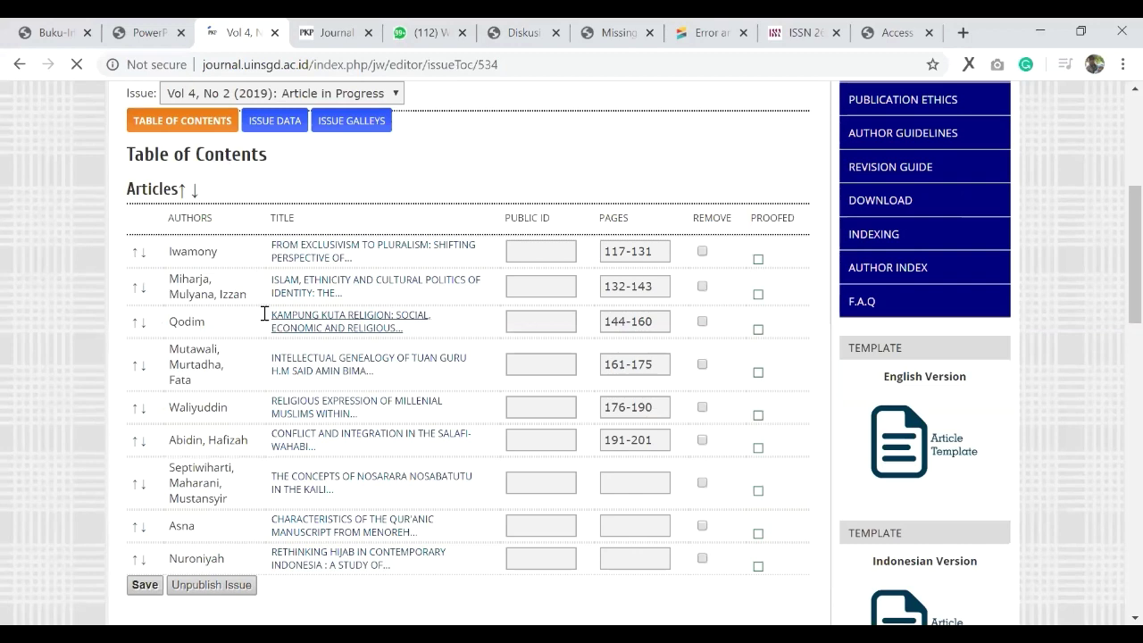
click(275, 249)
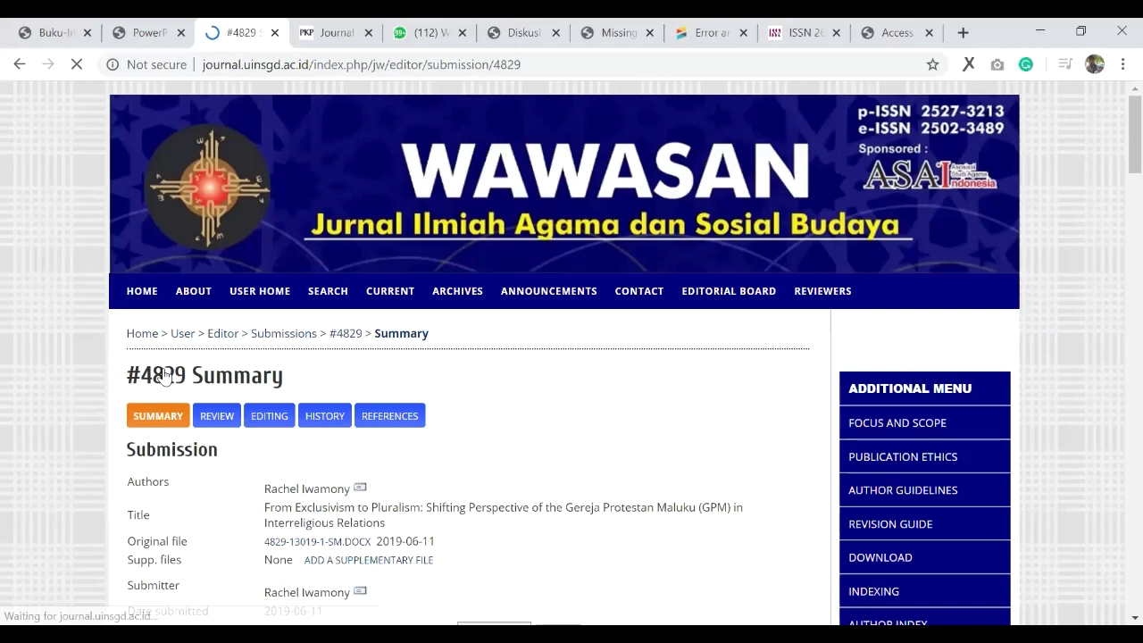
scroll(163, 376, down, 3)
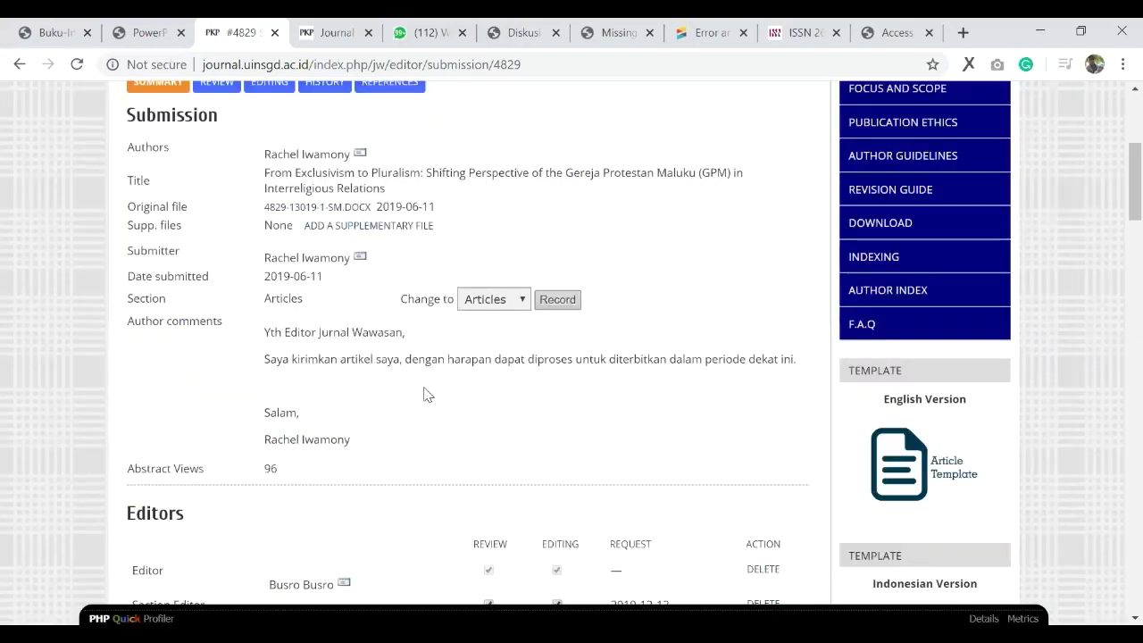
Step: Review the author's first and last name fields on submission #4829's Edit Metadata form
scroll(333, 375, down, 5)
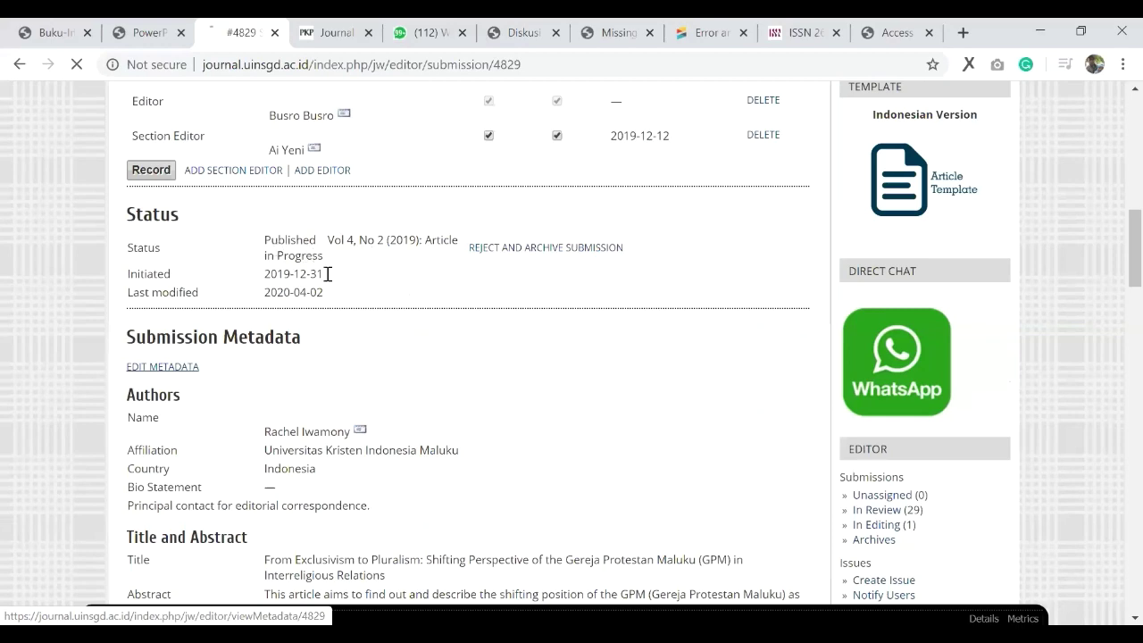
scroll(363, 312, down, 2)
key(Tab)
key(Tab)
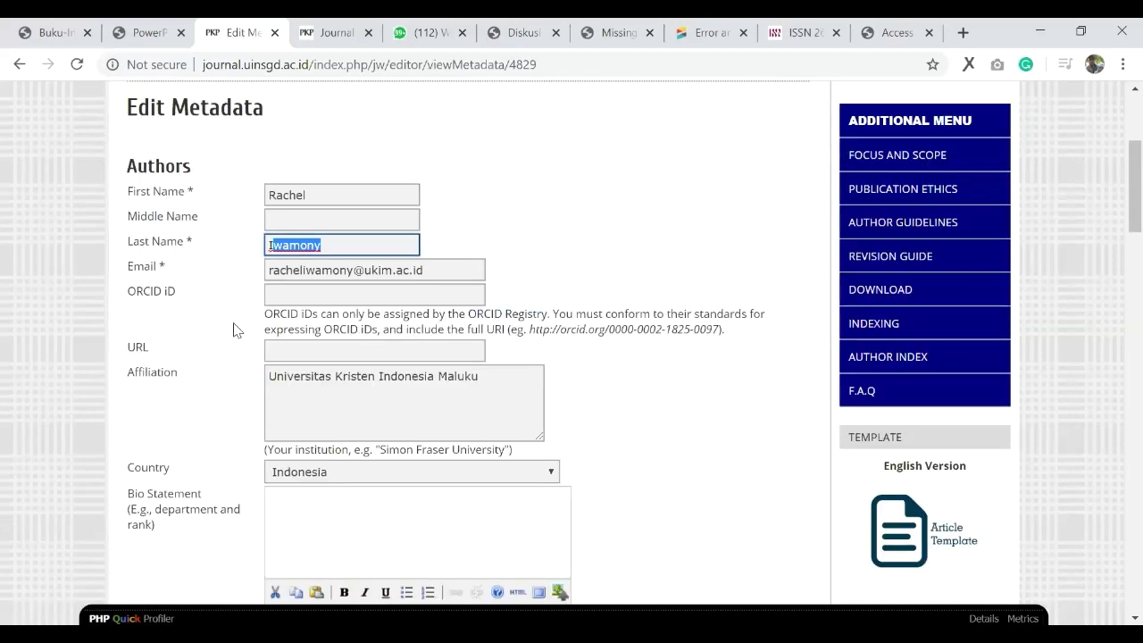
scroll(234, 327, down, 1)
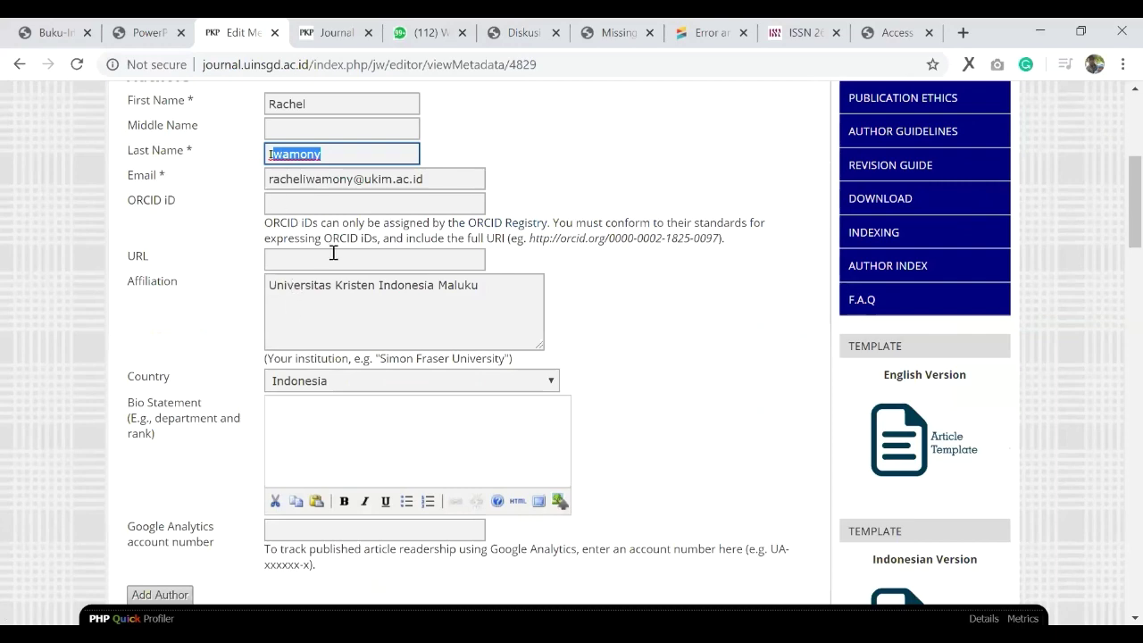
scroll(348, 254, down, 2)
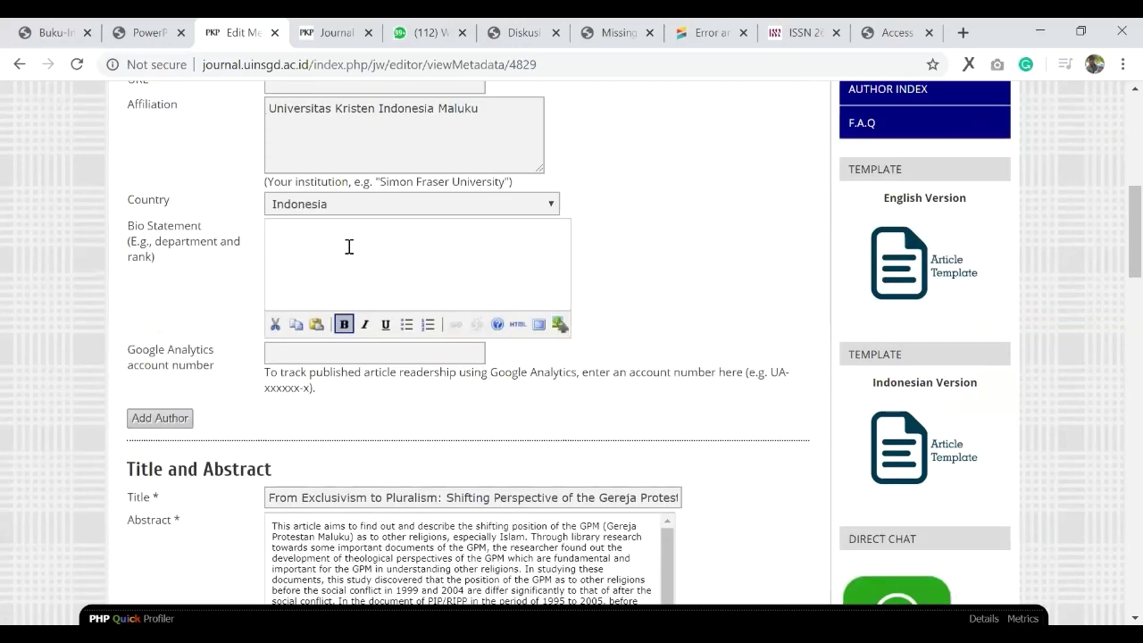
scroll(349, 247, up, 1)
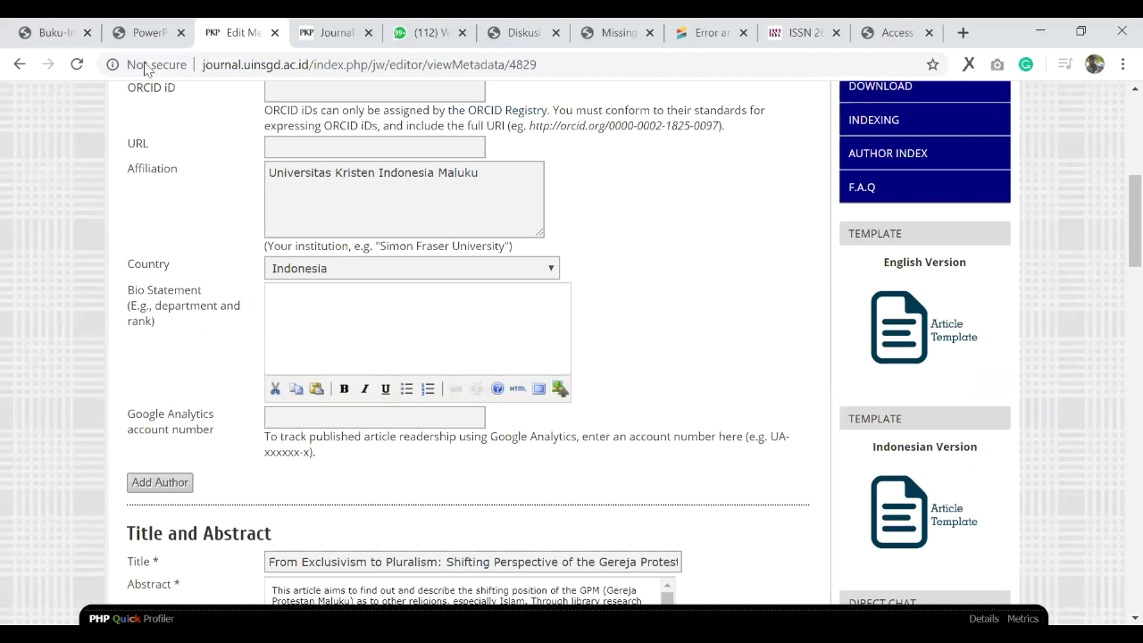
scroll(286, 229, up, 2)
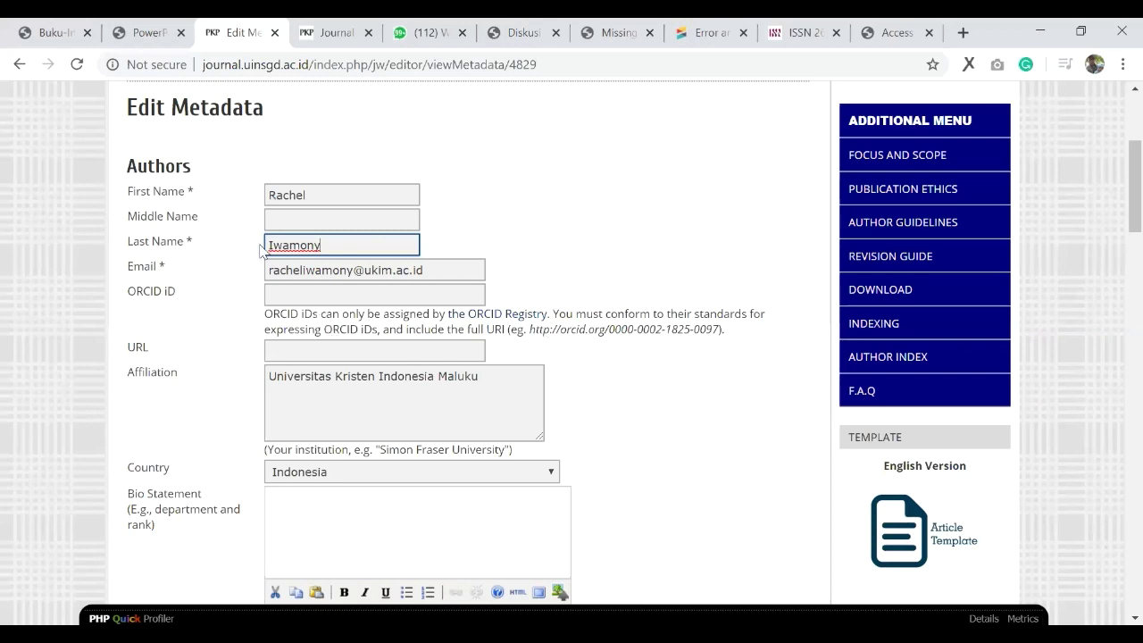
Step: Check the checklist's author-name rule and retype the last name's first letter as capital 'I'
key(ctrl+shift+Tab)
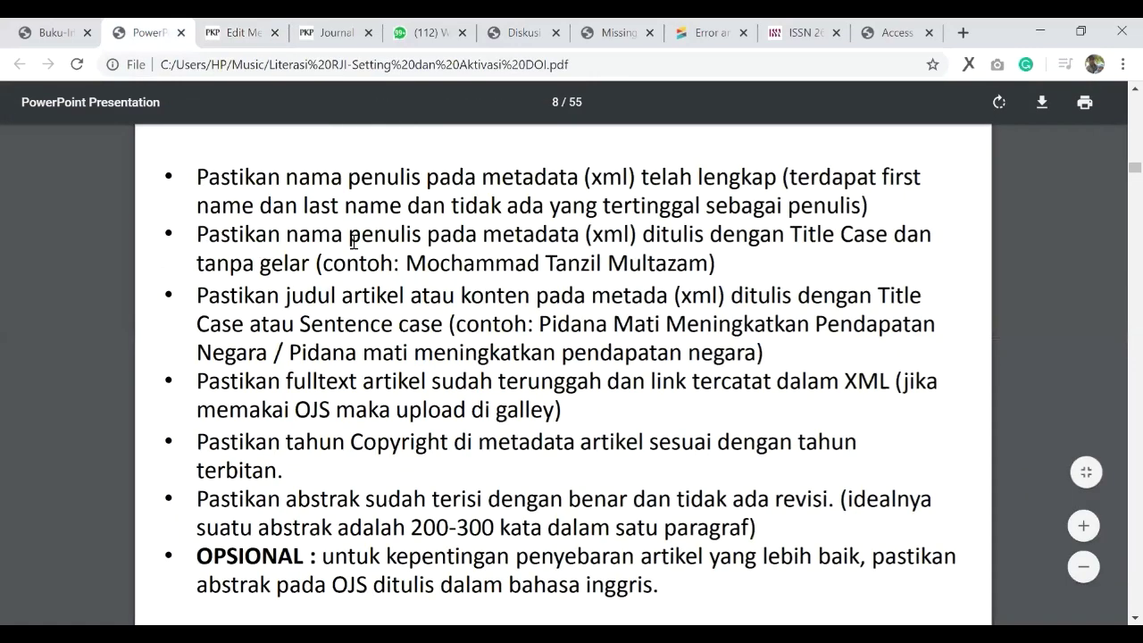
key(ctrl+Tab)
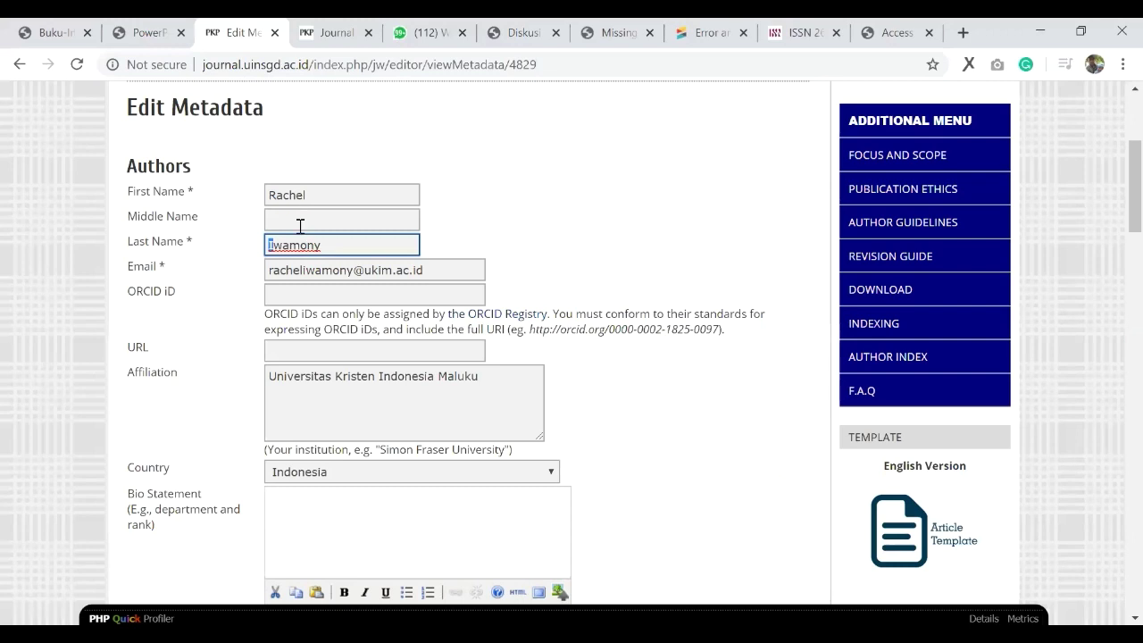
text(I)
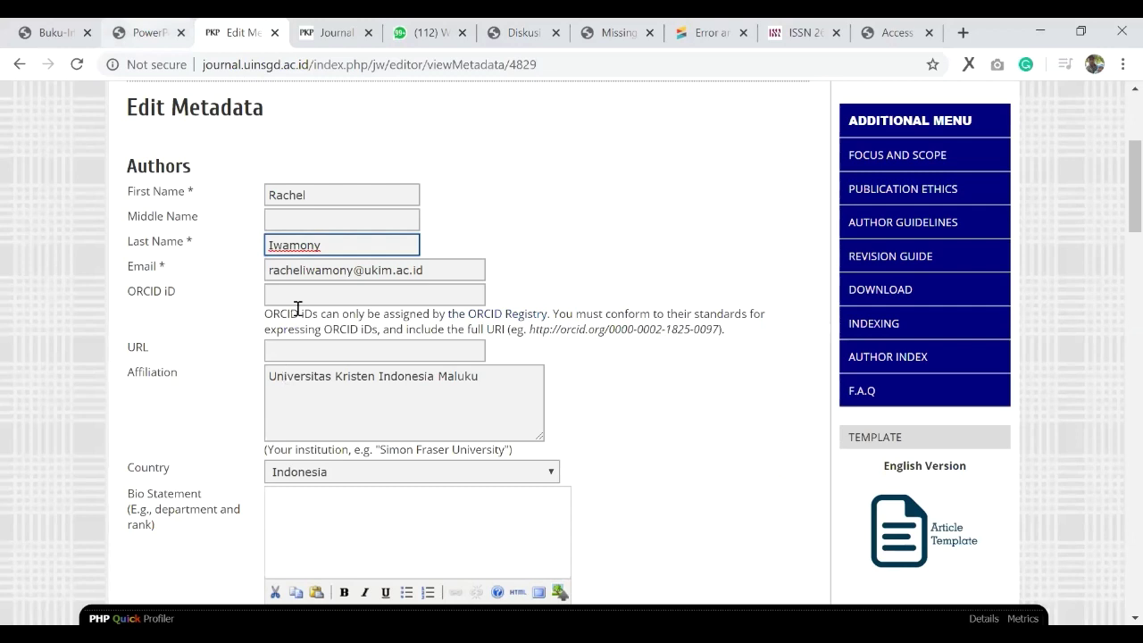
Step: Read the next checklist rule and return to the metadata form to check the Title
key(ctrl+shift+Tab)
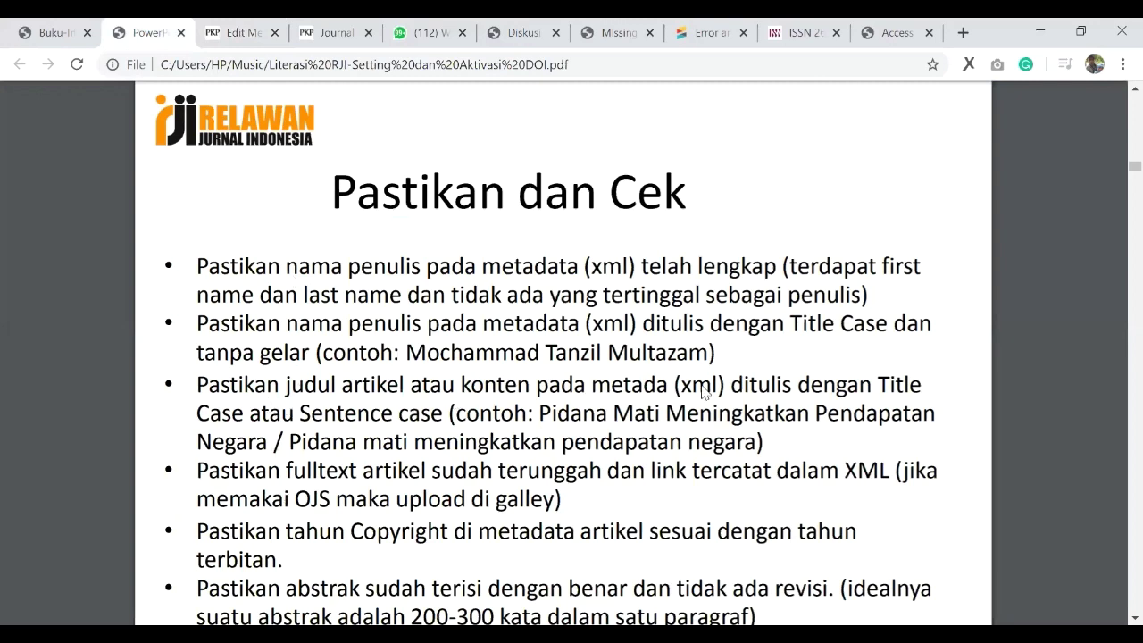
scroll(703, 392, down, 1)
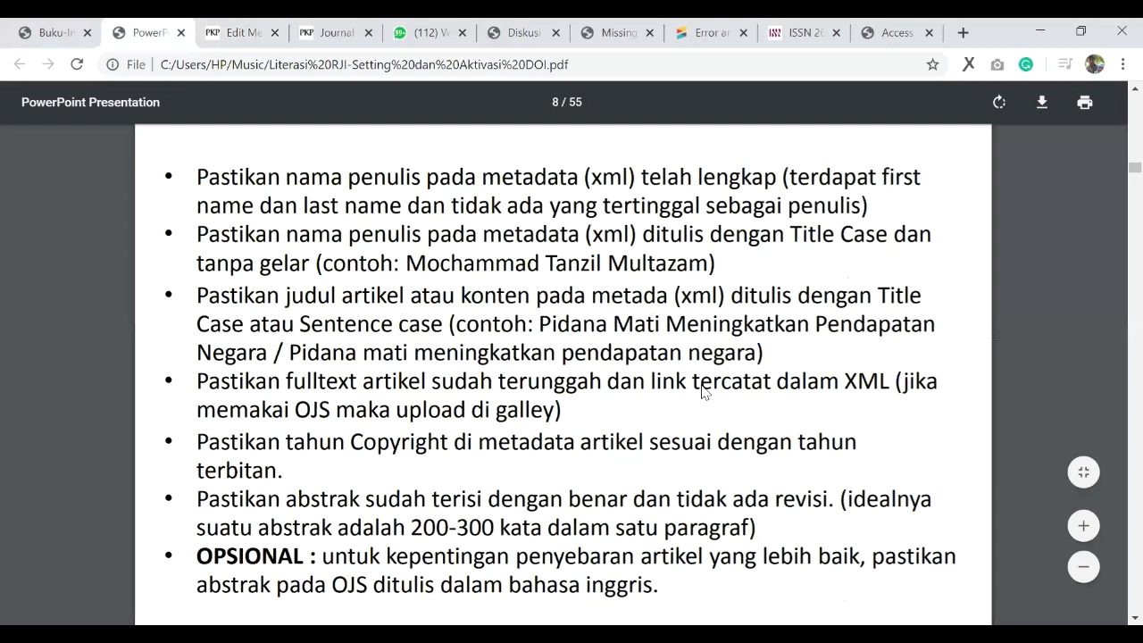
key(ctrl+Tab)
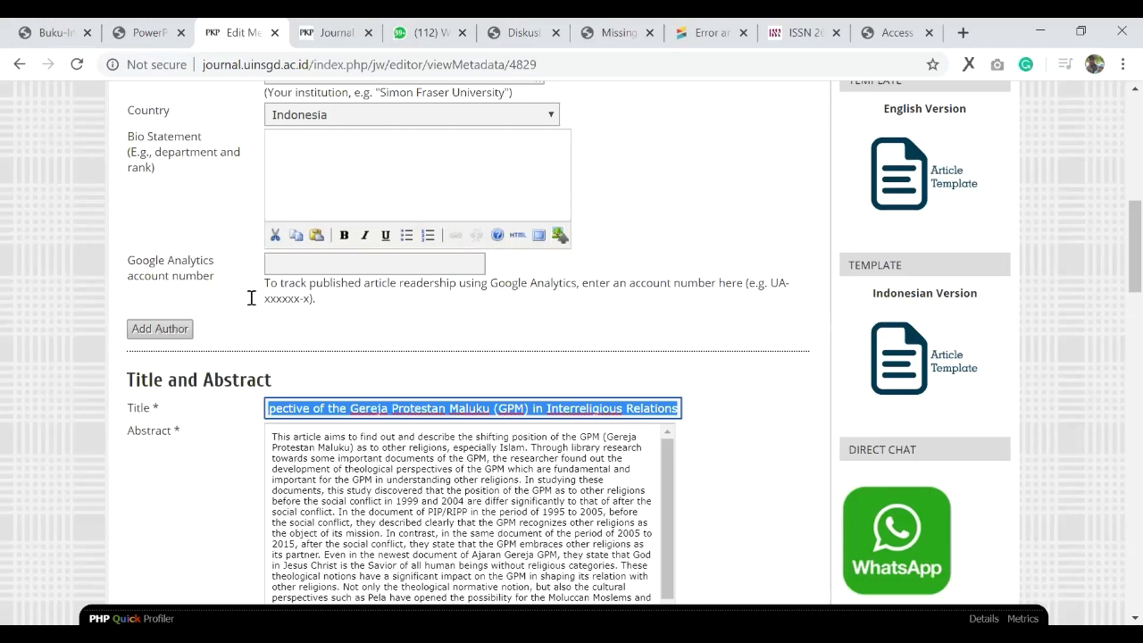
Step: Highlight the 'Pastikan fulltext artikel' galley-upload item in the checklist PDF, then return to the submission
key(ctrl+shift+Tab)
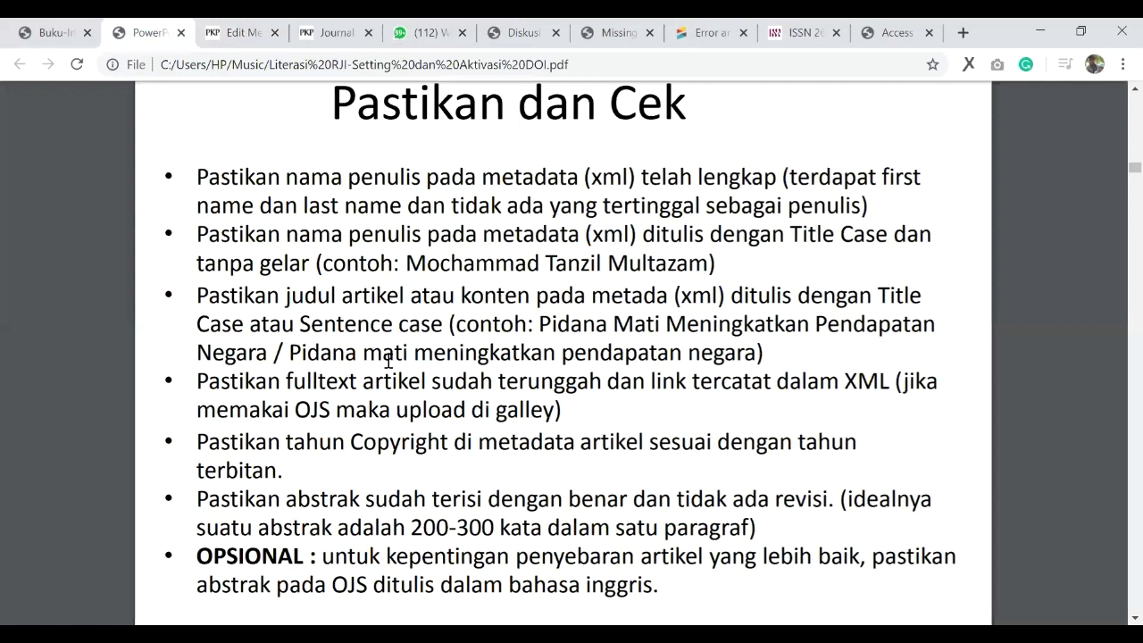
triple_click(388, 360)
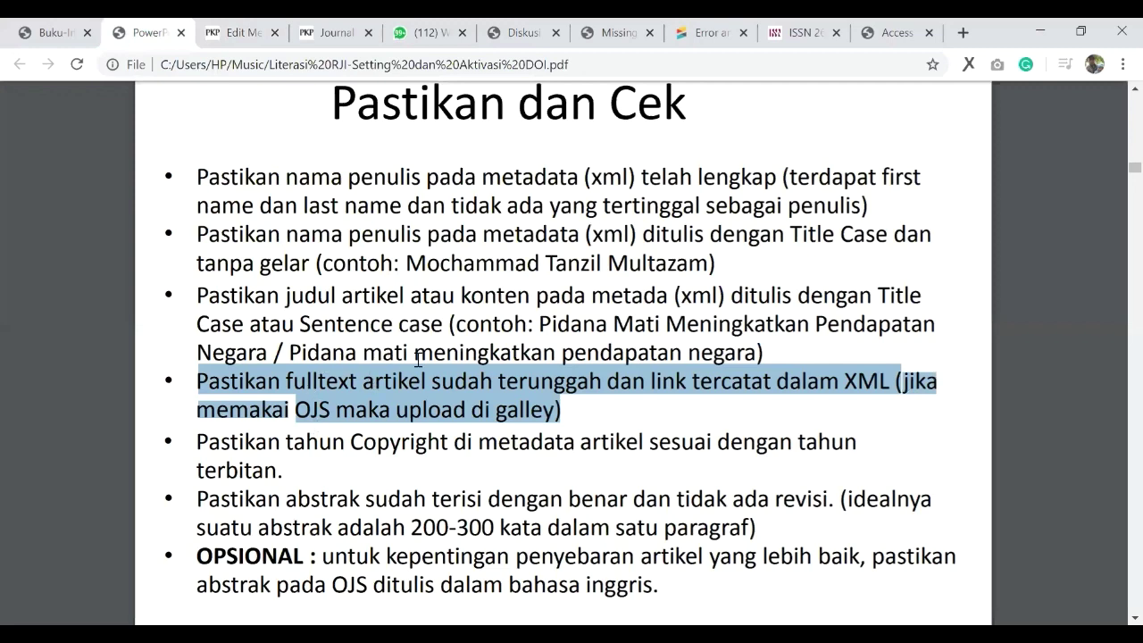
scroll(392, 322, up, 1)
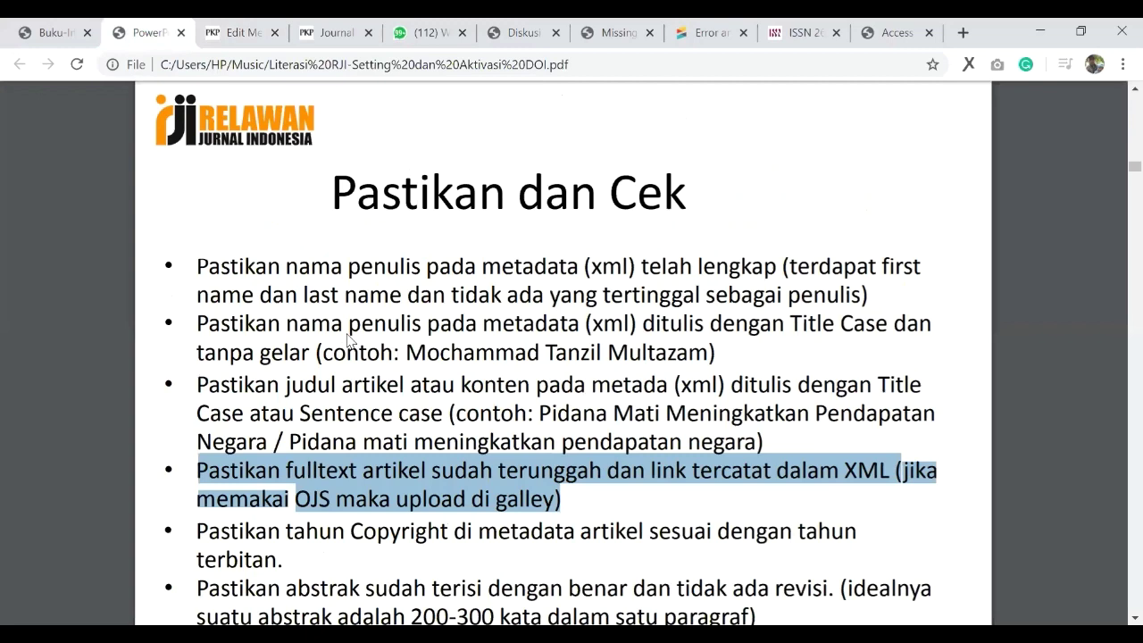
scroll(348, 339, down, 2)
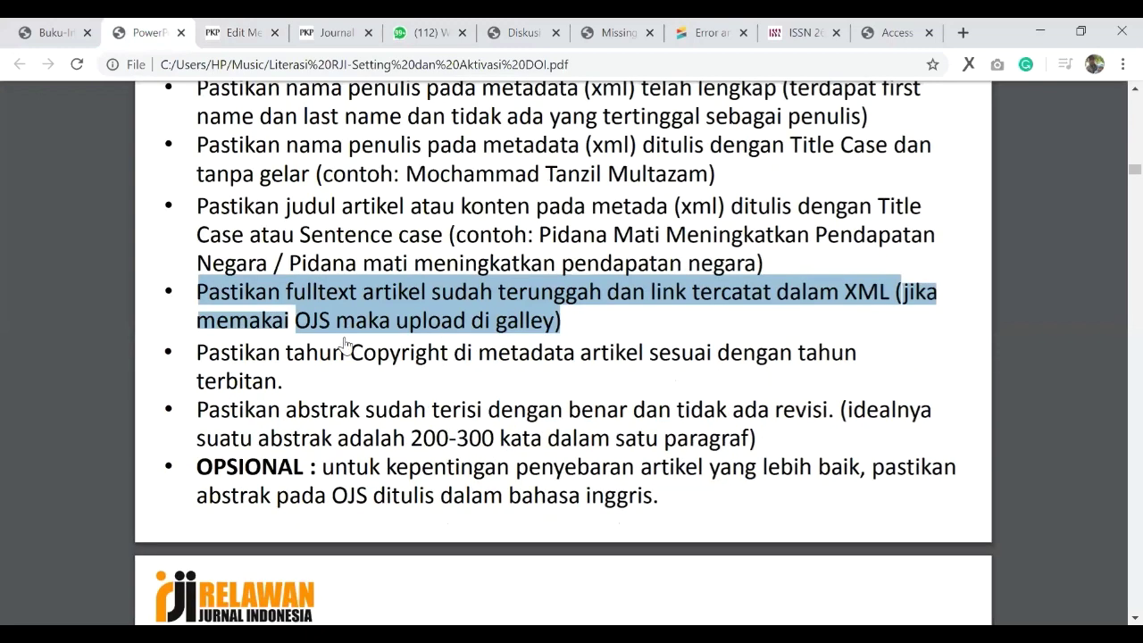
key(ctrl+Tab)
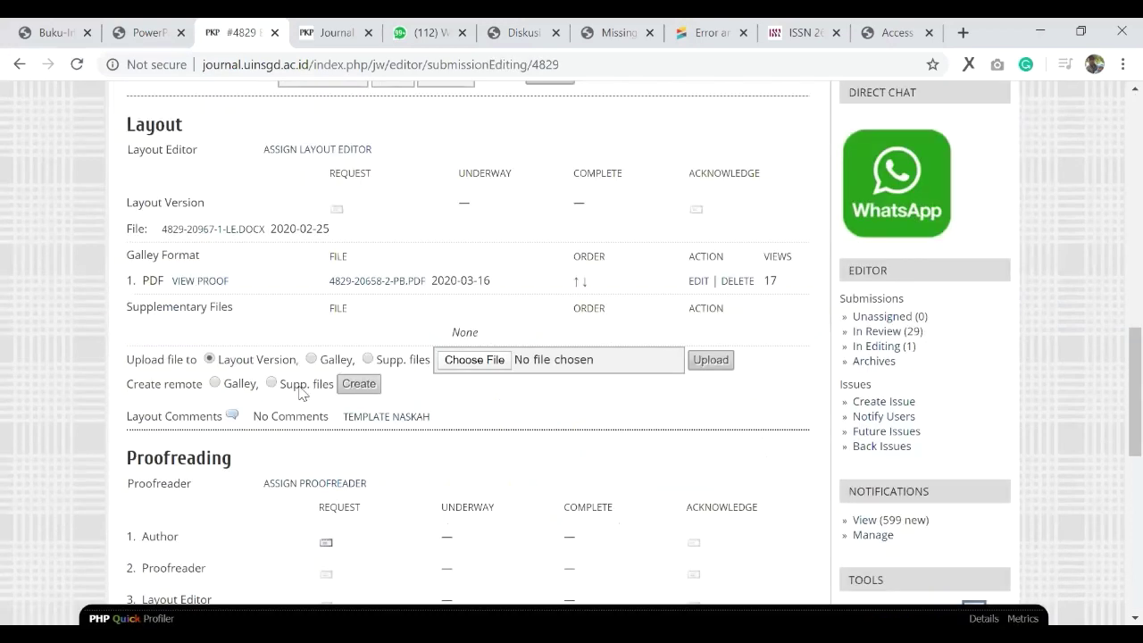
Step: Confirm the Layout section lists the PDF galley dated 2020-03-16, then return to the checklist PDF
scroll(505, 384, up, 2)
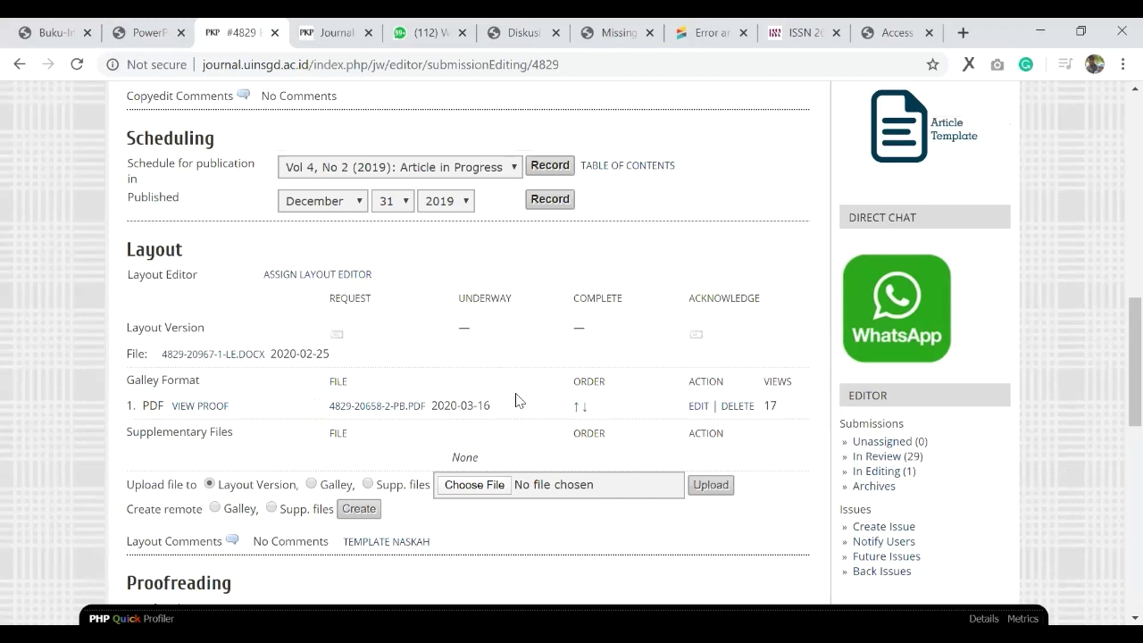
scroll(553, 449, up, 3)
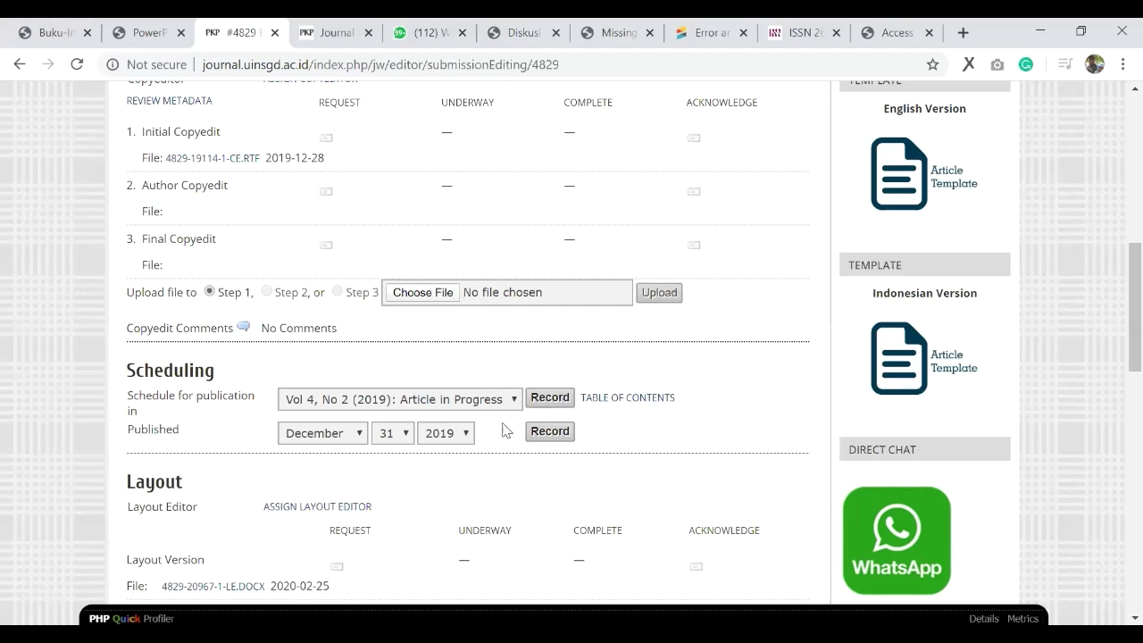
scroll(421, 404, down, 1)
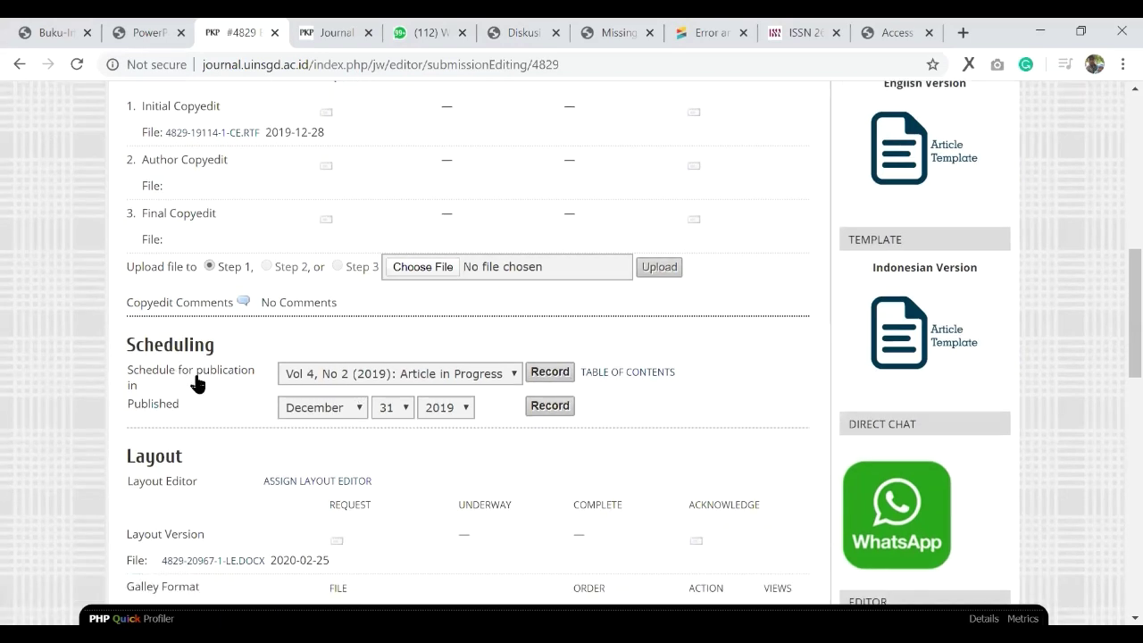
scroll(315, 389, down, 3)
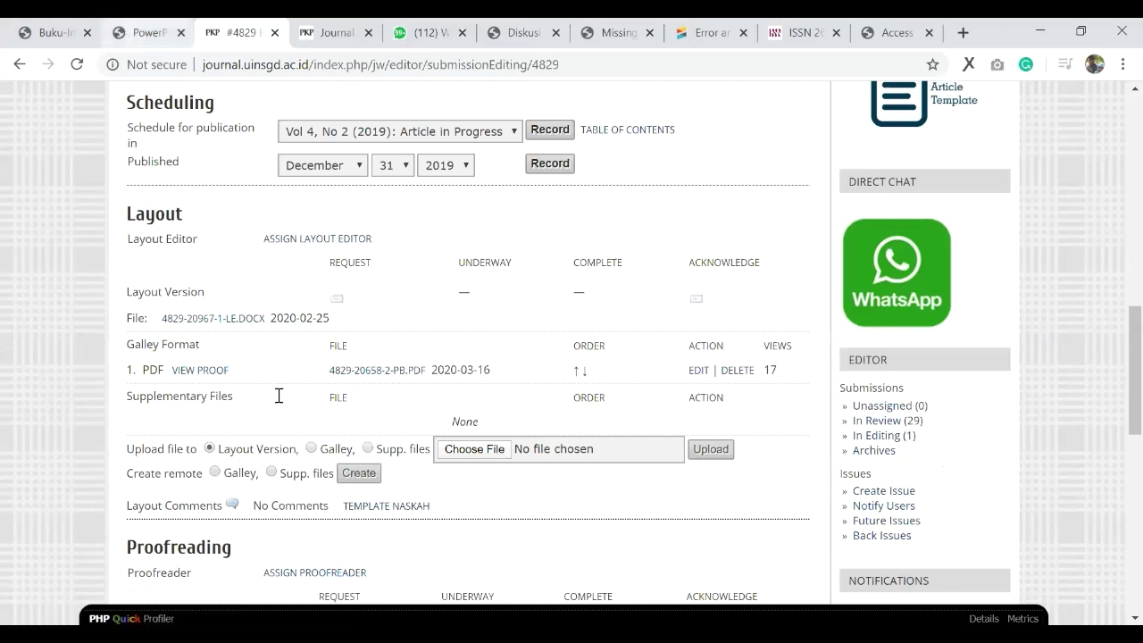
key(ctrl+shift+Tab)
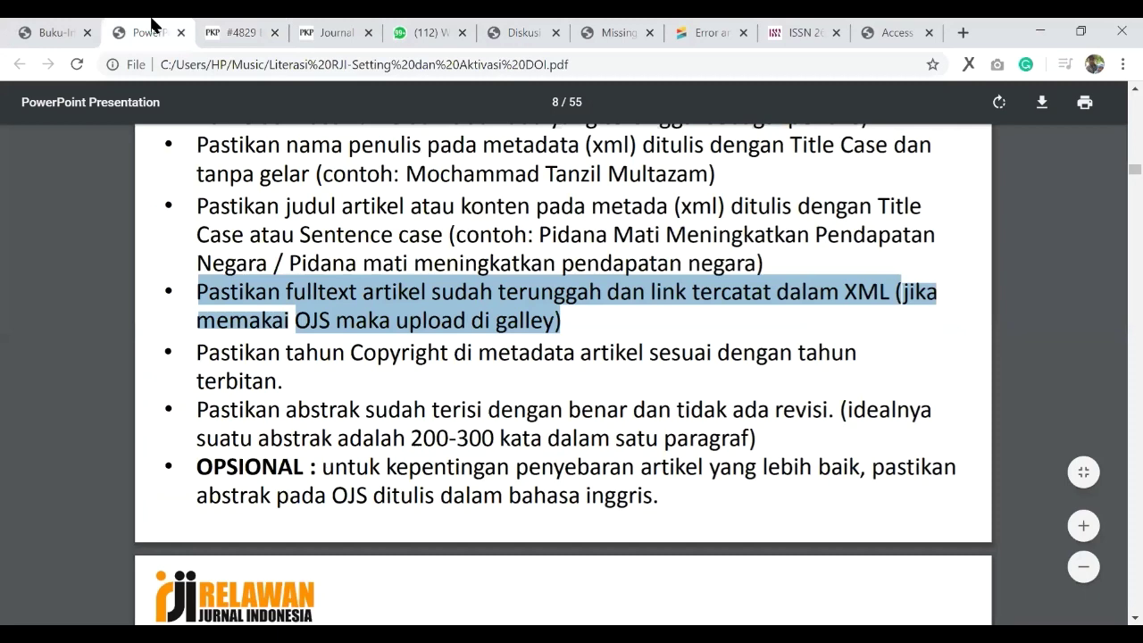
scroll(319, 372, down, 1)
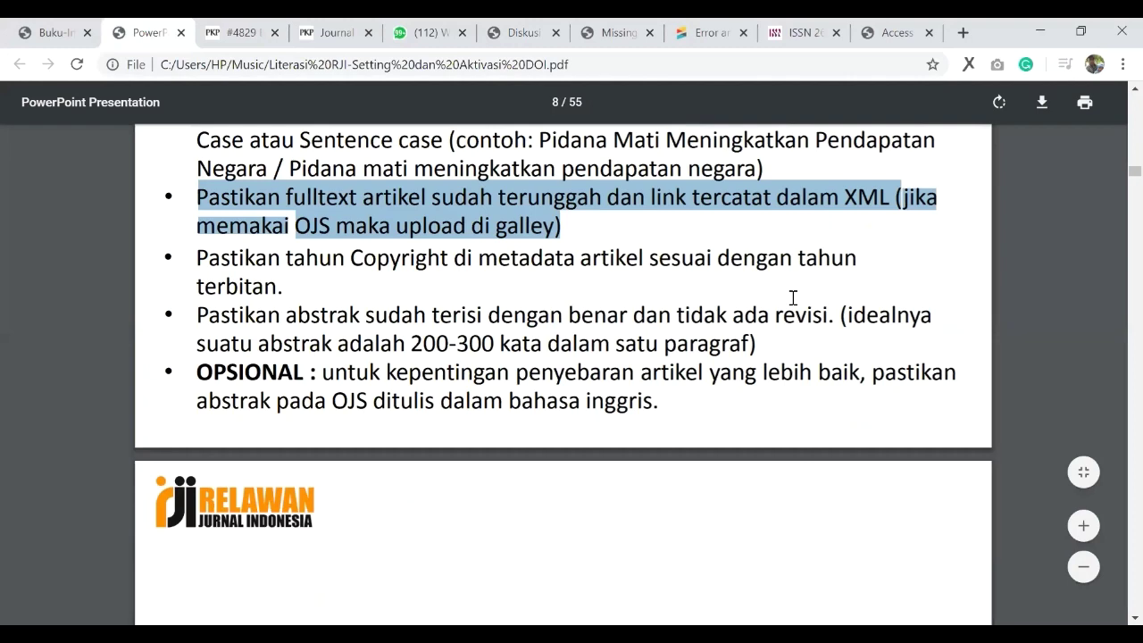
scroll(792, 301, down, 1)
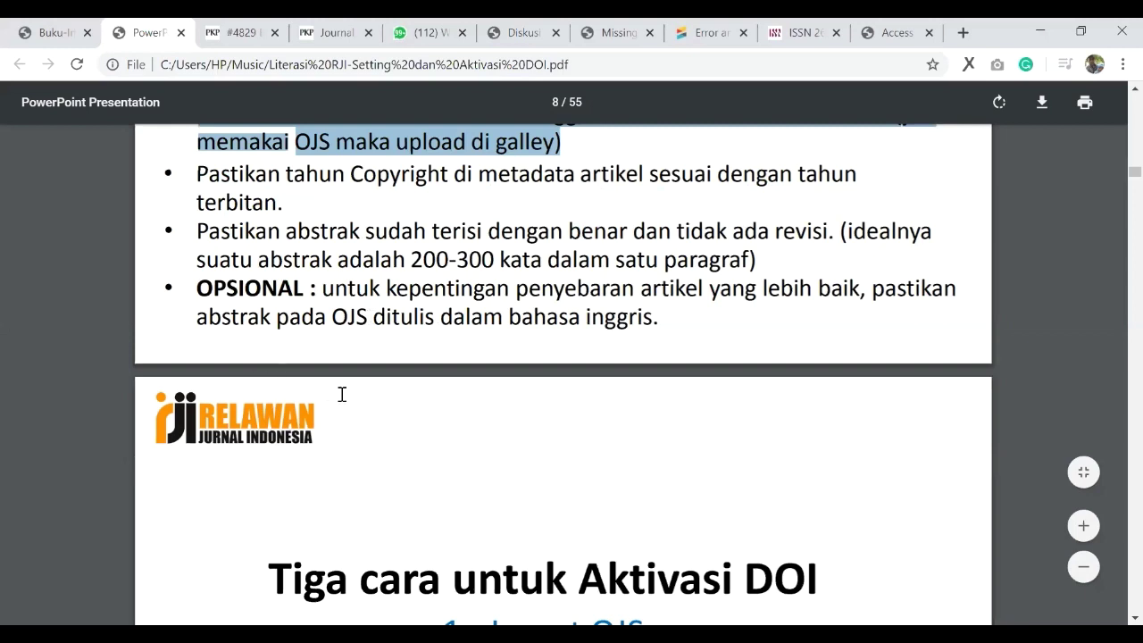
scroll(341, 393, up, 1)
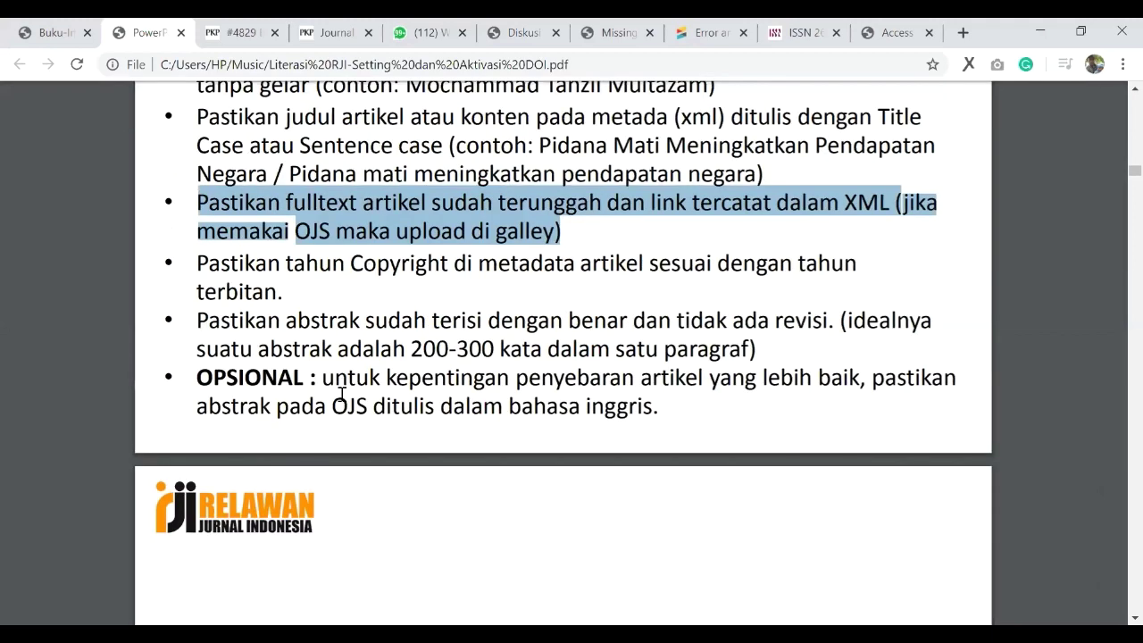
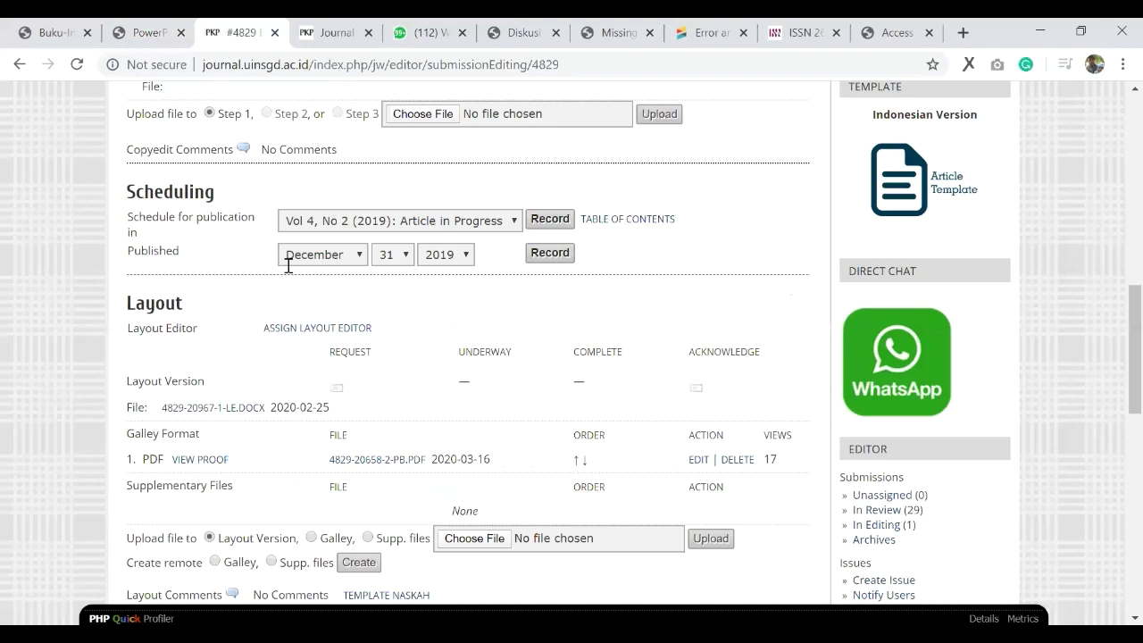
Step: Sign out of the impersonated user account via the journal's /login/signOutAsUser address
scroll(194, 333, up, 2)
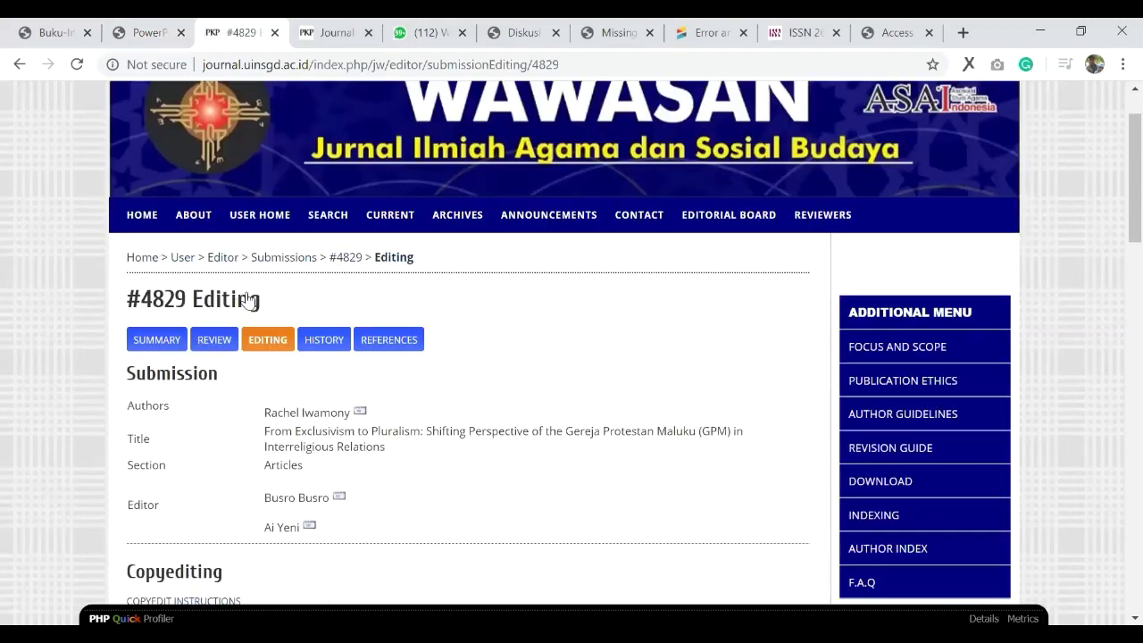
scroll(232, 299, up, 1)
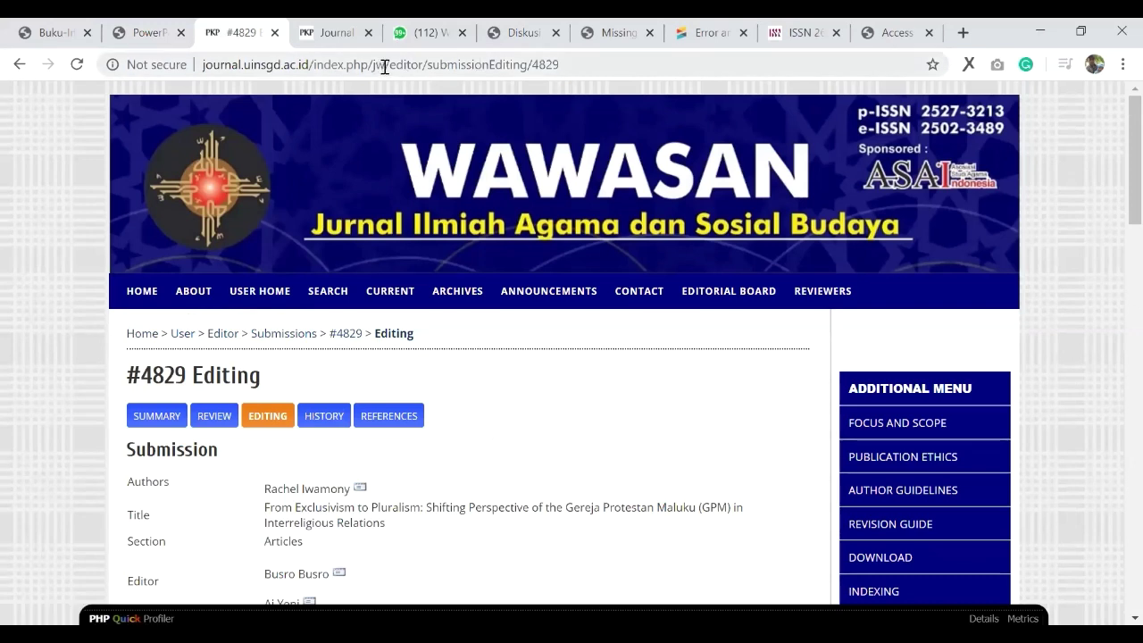
click(787, 79)
text(https://journal.uinsgd.ac.id/index.php/jw/l)
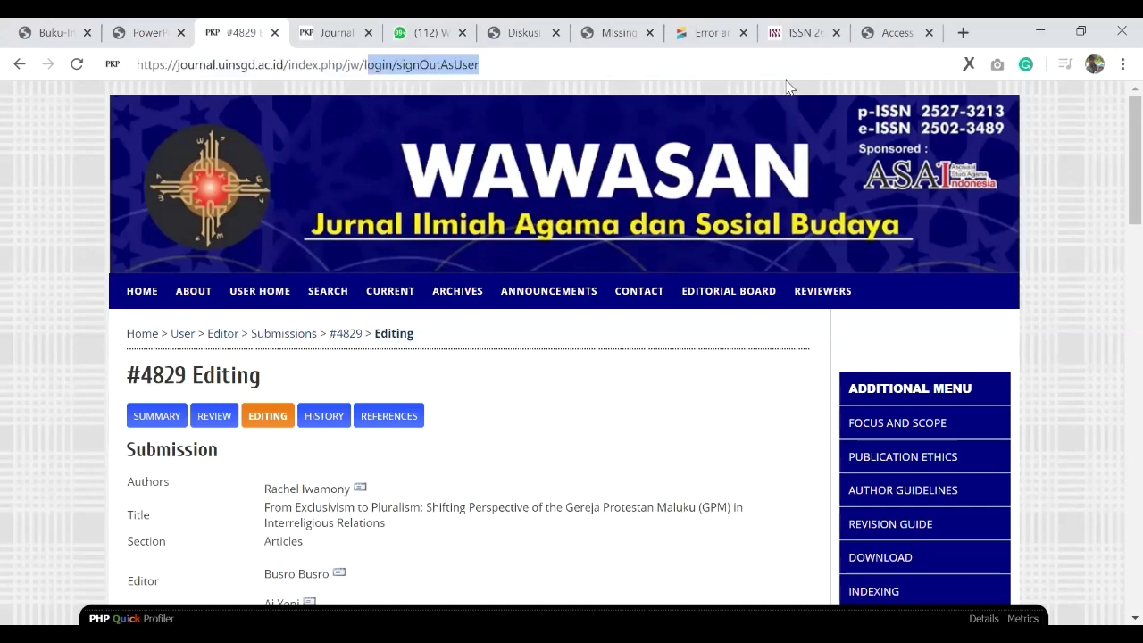
text(og)
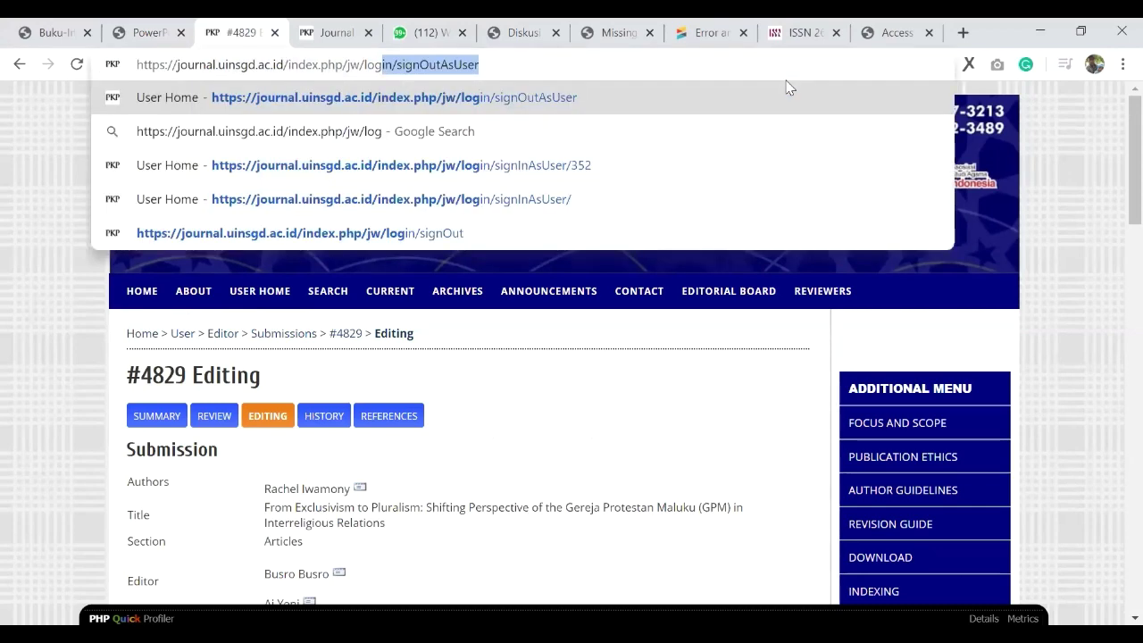
key(Return)
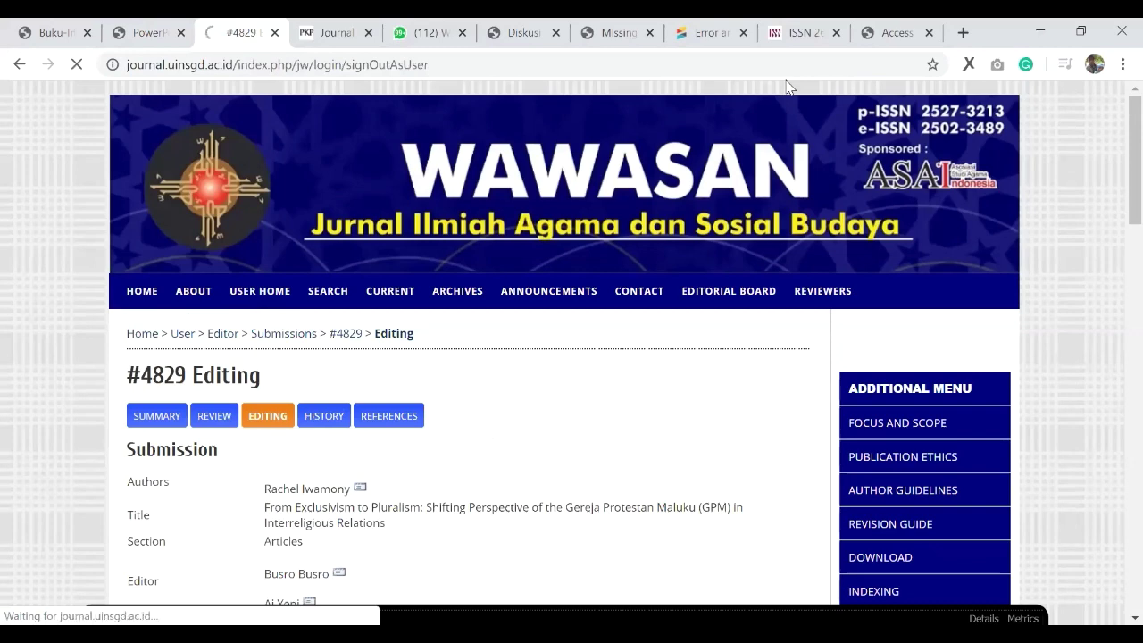
Step: Switch to the 'Setting & Aktivasi DOI pada OJS 2' guide PDF and scroll through it
key(ctrl+shift+Tab)
scroll(625, 390, down, 3)
scroll(625, 390, up, 2)
scroll(625, 390, down, 3)
scroll(629, 390, down, 4)
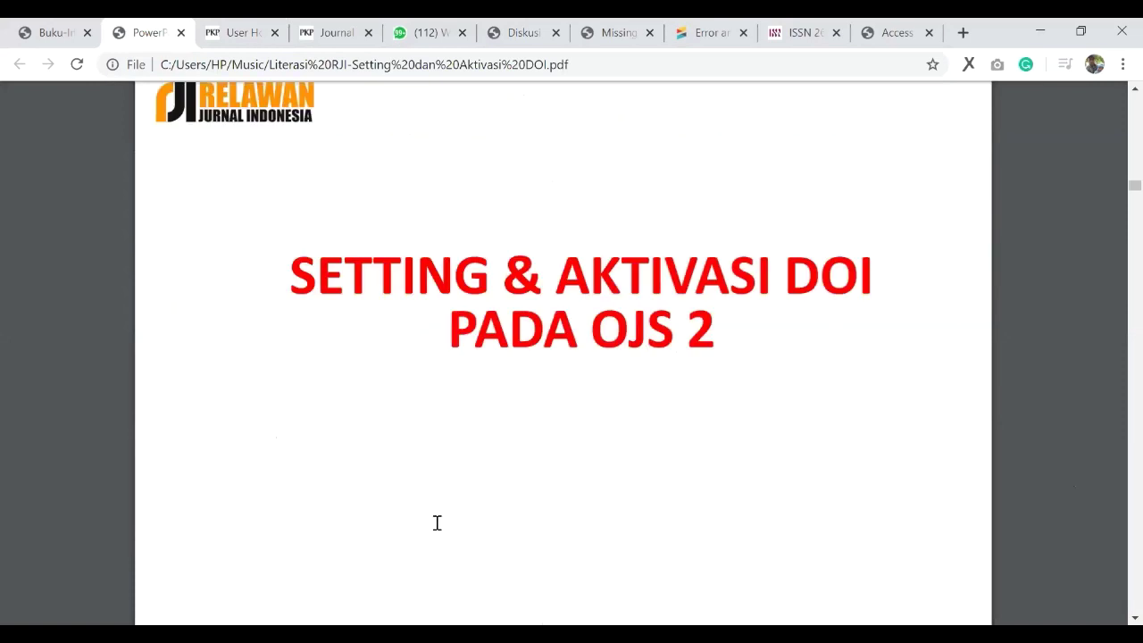
Step: Review the DOI activation and Public Identifier Plugins slides, highlighting the Crossref webDeposit line, then return to the journal
scroll(436, 523, up, 9)
drag(221, 560, 937, 577)
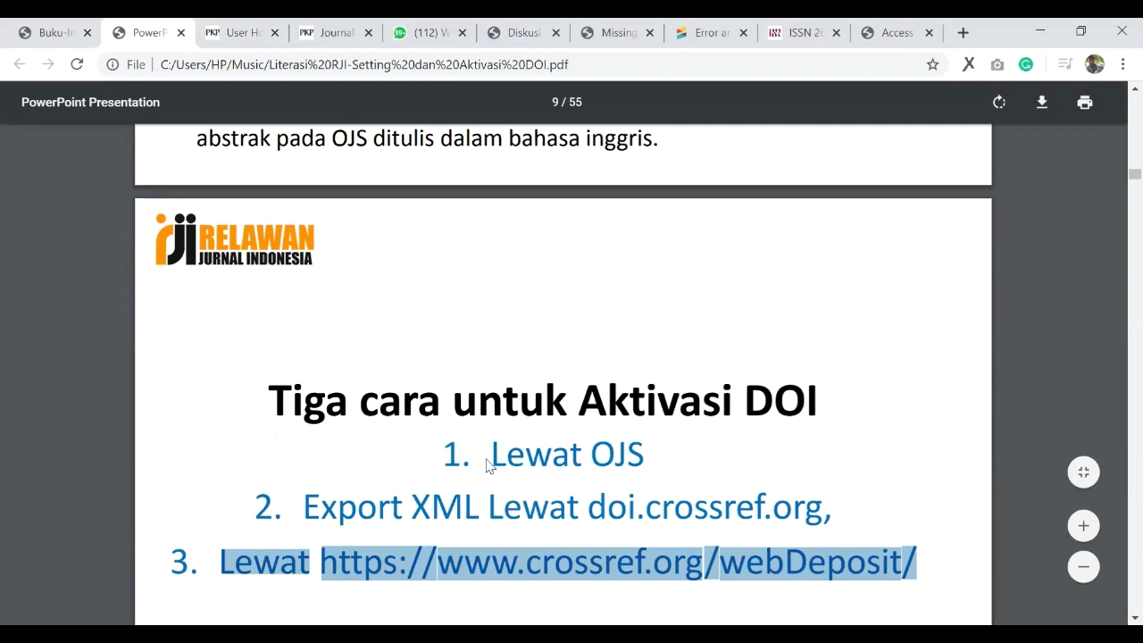
scroll(488, 462, down, 2)
scroll(489, 465, down, 1)
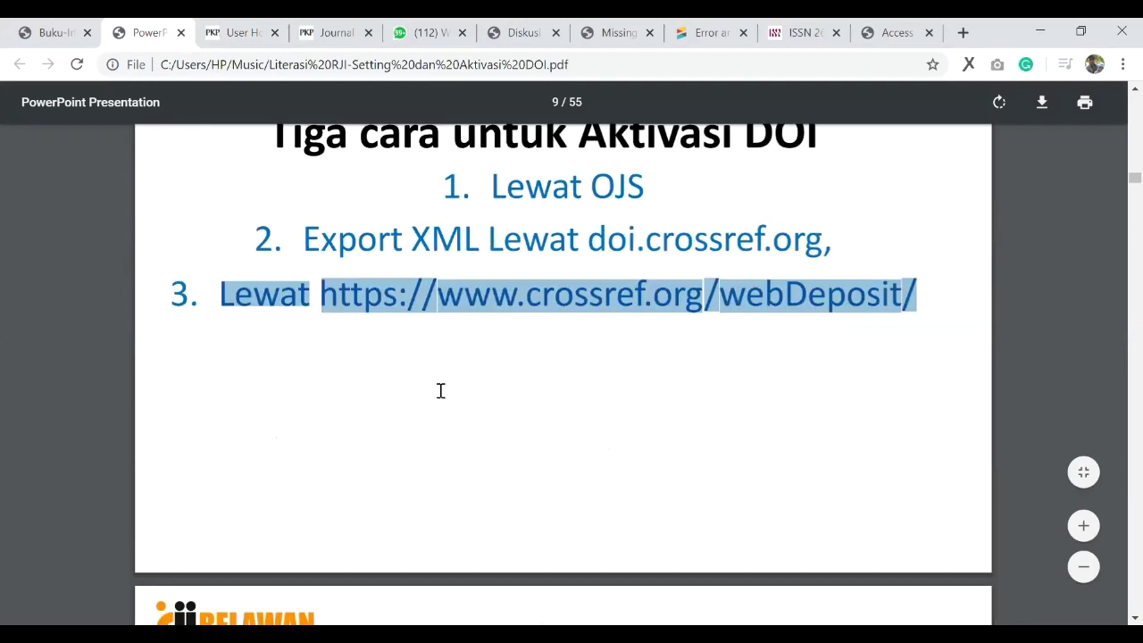
scroll(326, 411, up, 2)
scroll(402, 434, down, 6)
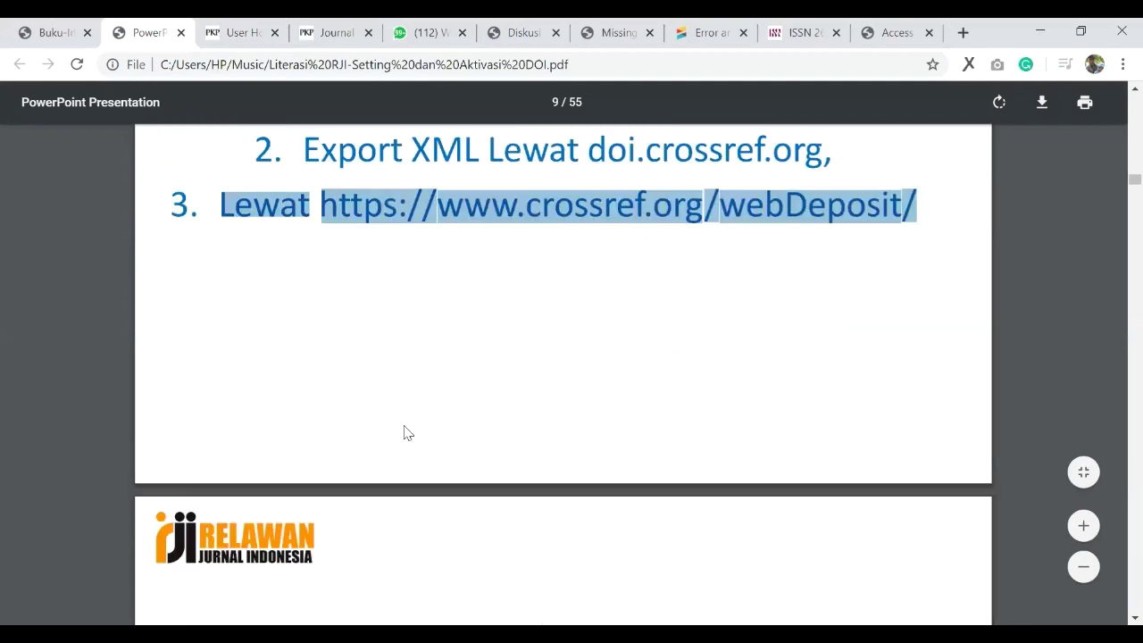
scroll(455, 406, down, 3)
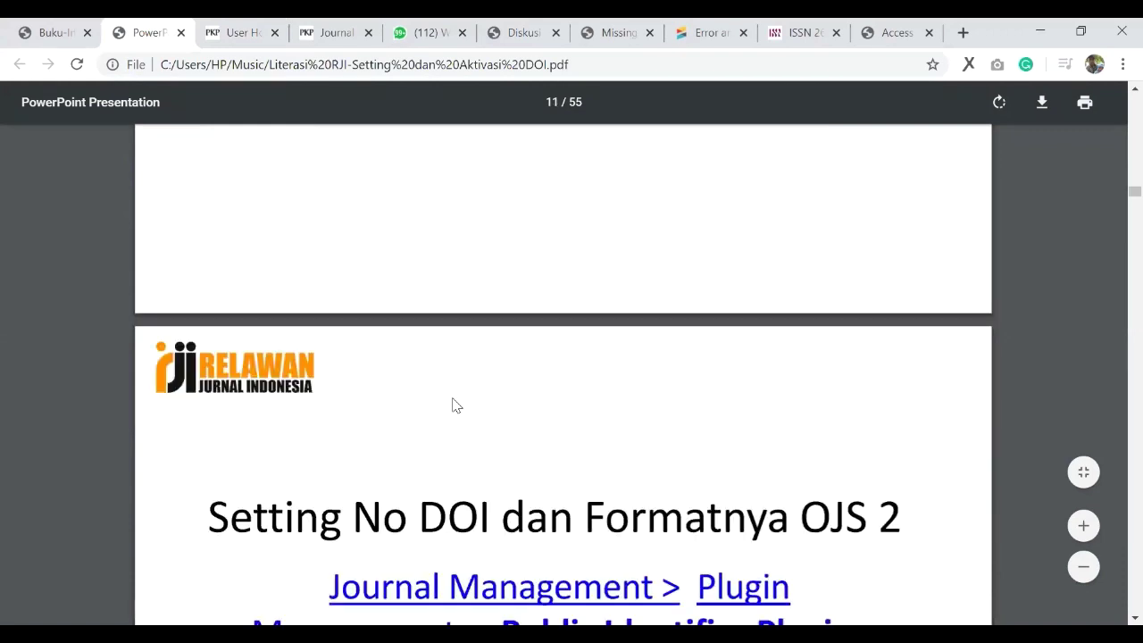
scroll(451, 405, down, 2)
scroll(446, 404, up, 1)
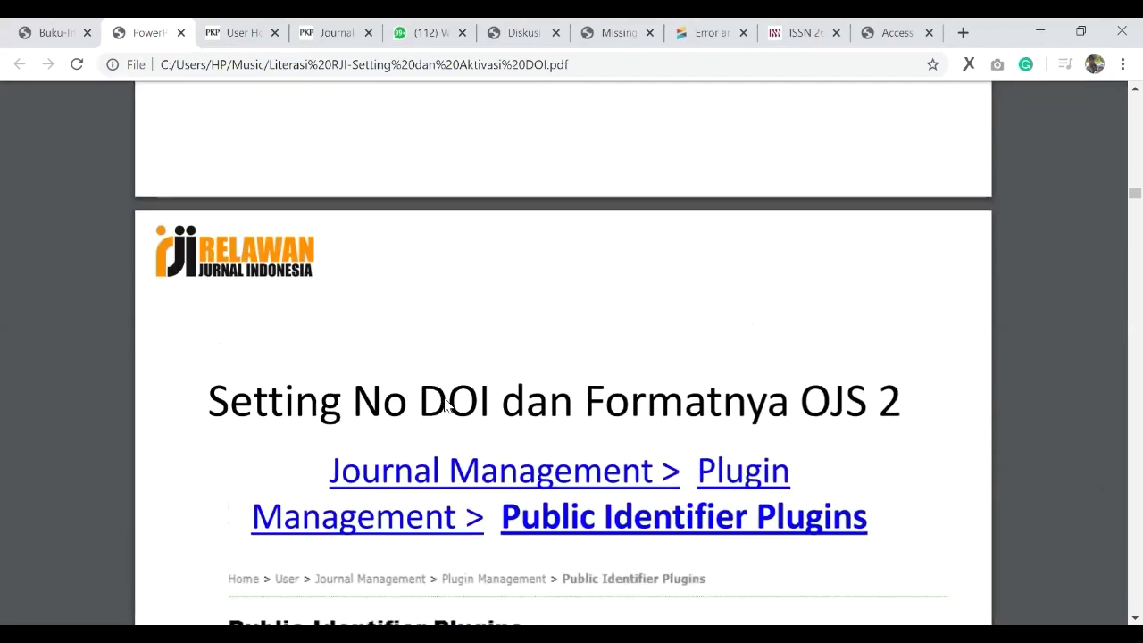
scroll(435, 399, down, 1)
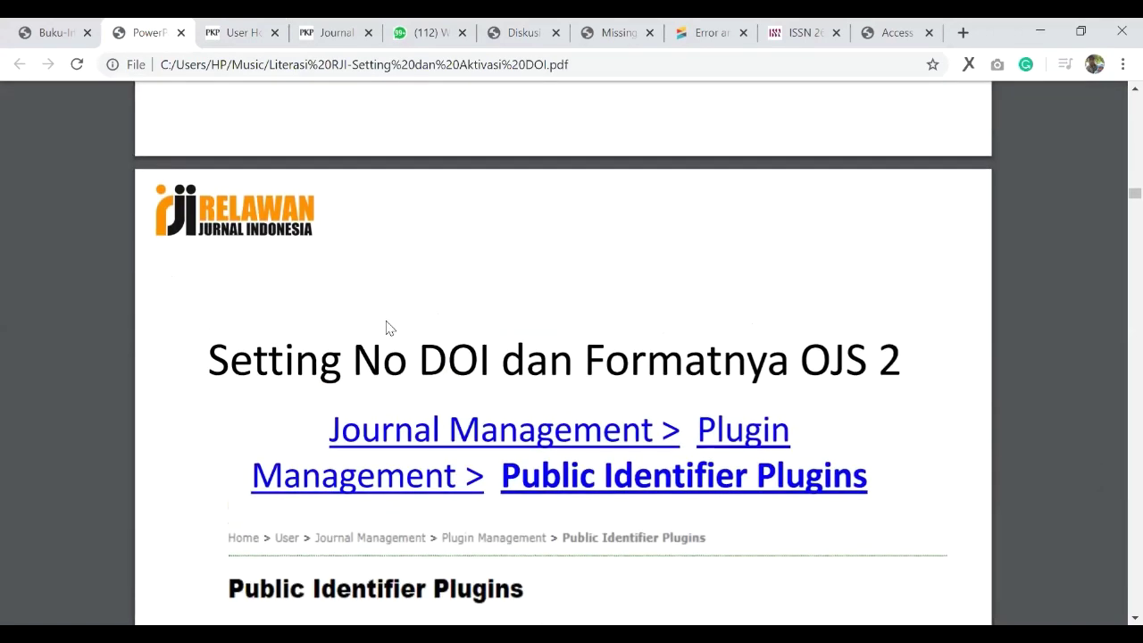
scroll(235, 114, down, 4)
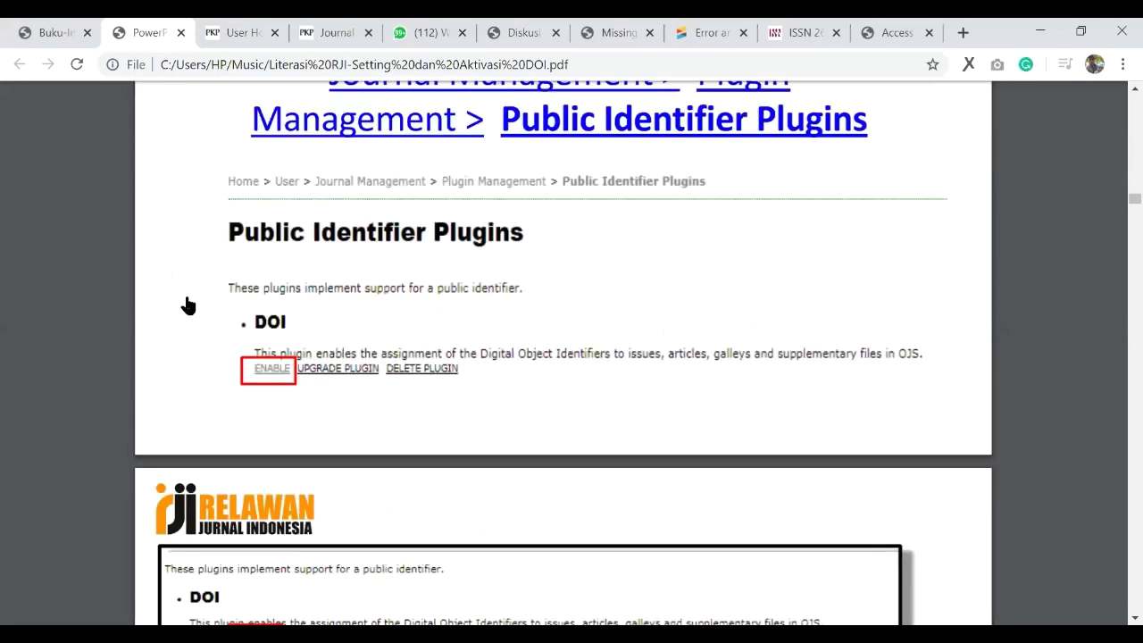
key(ctrl+Tab)
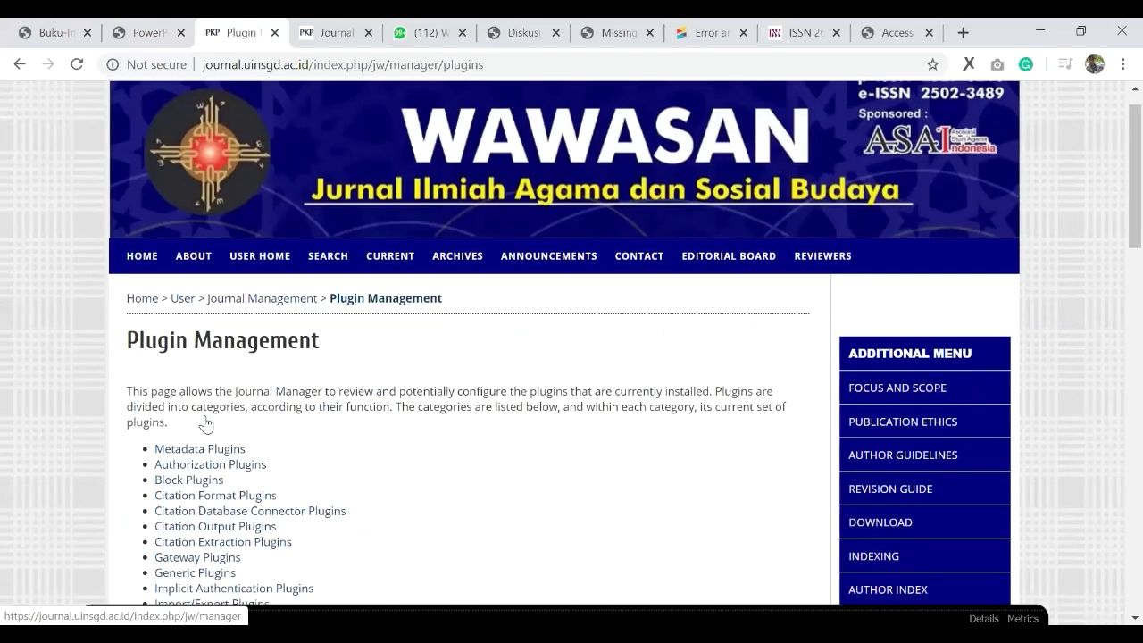
Step: Open Public Identifier Plugins, with URN and DOI plugins enabled, and enter the DOI plugin's settings
scroll(206, 424, down, 3)
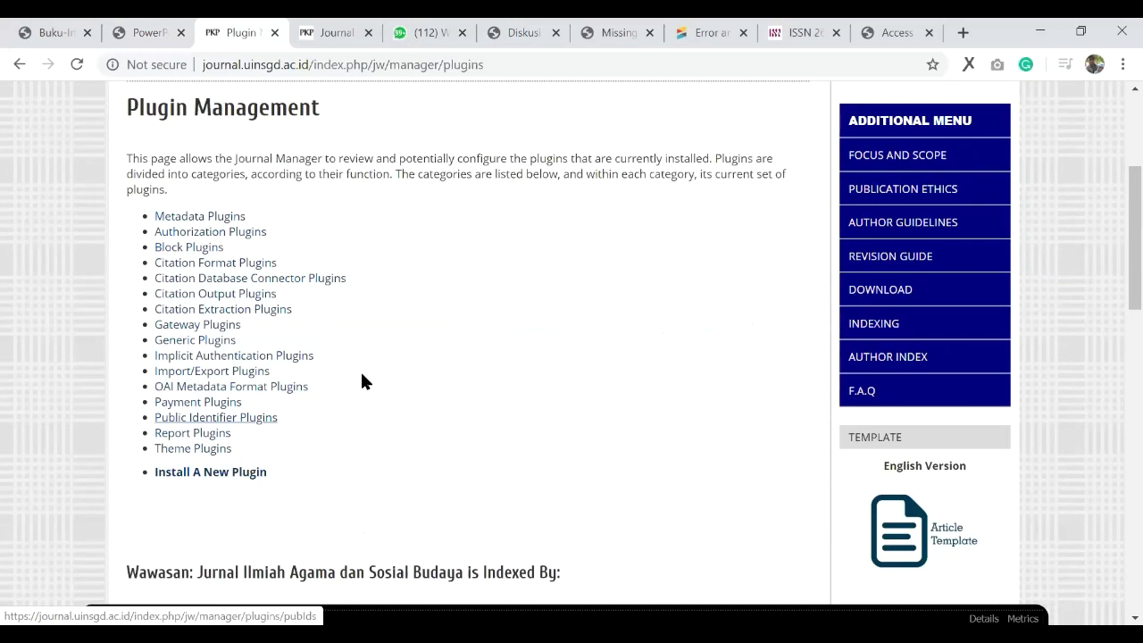
click(239, 418)
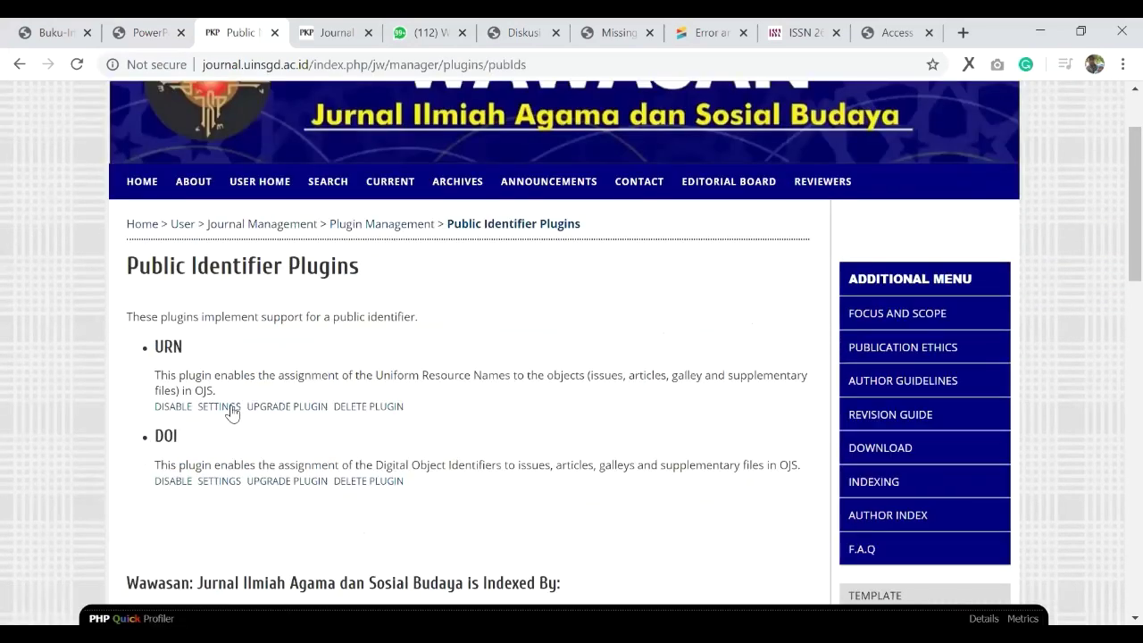
scroll(214, 431, down, 1)
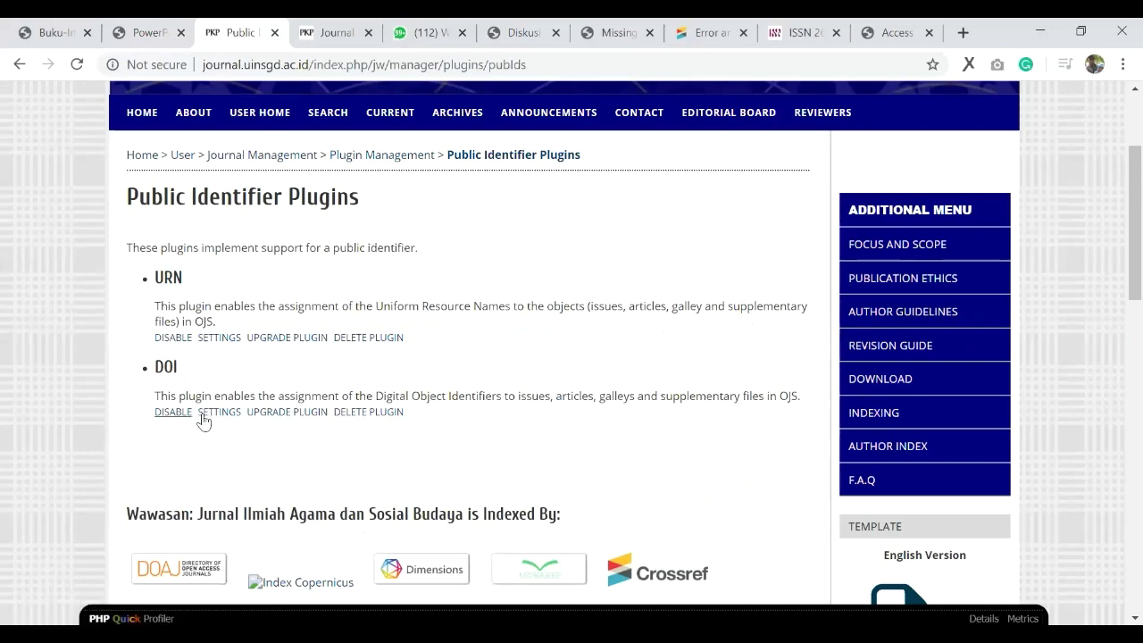
scroll(191, 377, down, 1)
scroll(280, 420, up, 1)
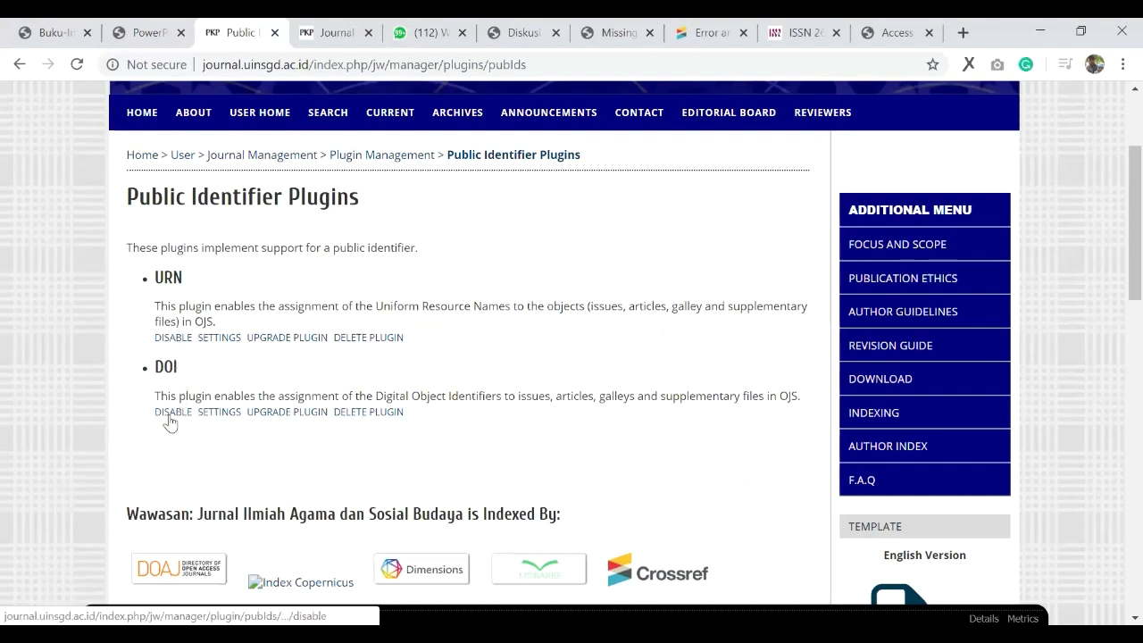
click(161, 414)
click(214, 414)
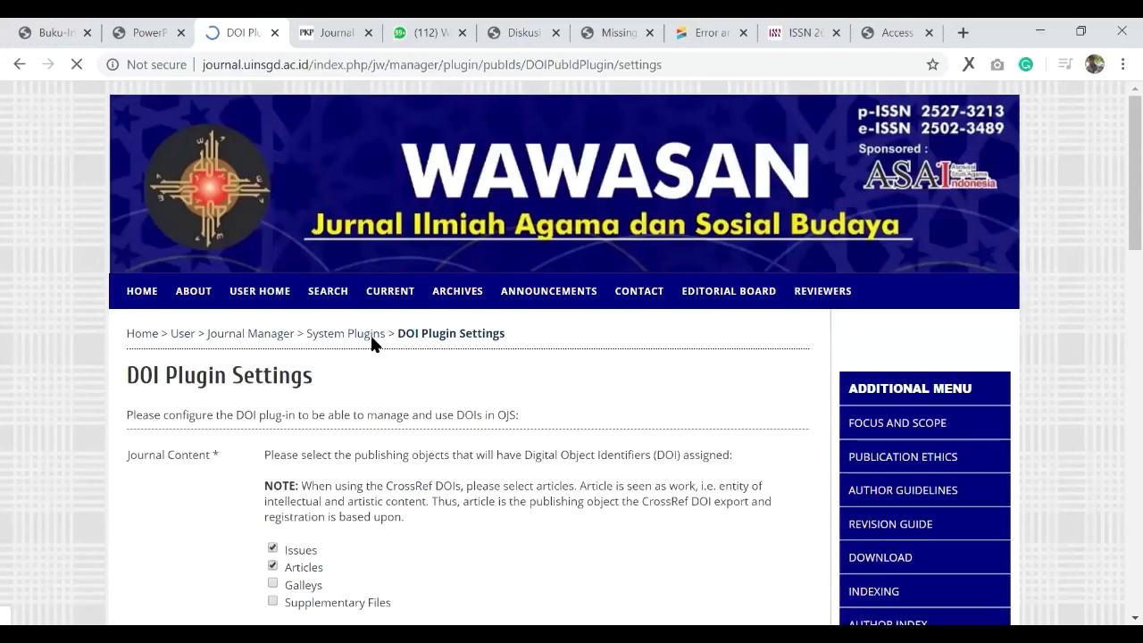
Step: Check the DOI Plugin Settings: Issues and Articles get DOIs under prefix 10.15575
scroll(371, 333, down, 4)
scroll(372, 335, up, 2)
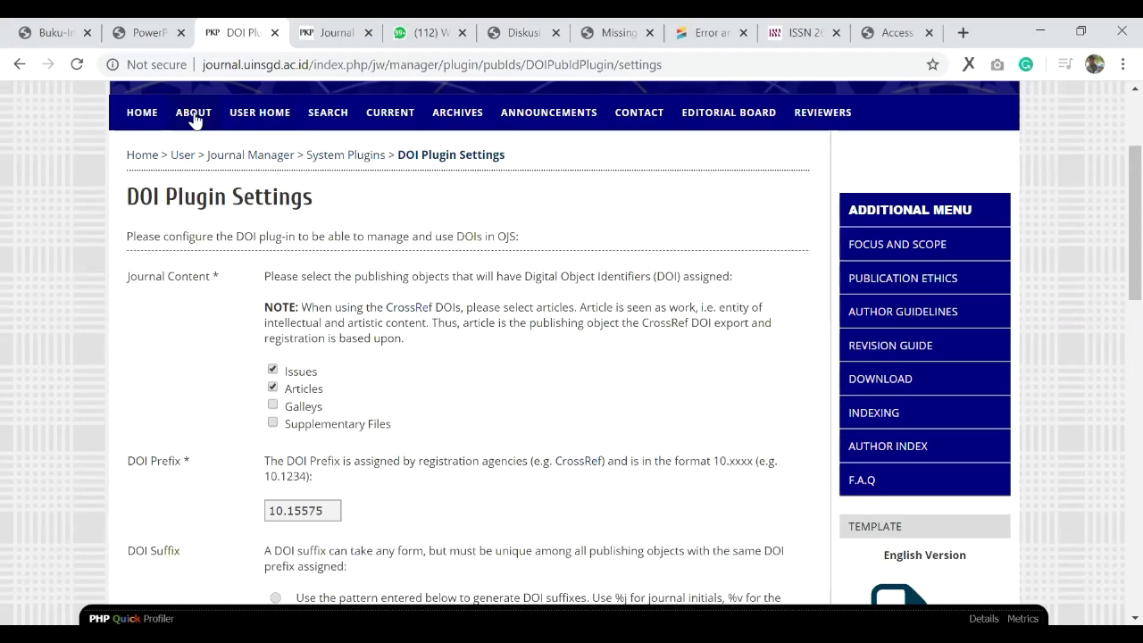
scroll(420, 258, up, 1)
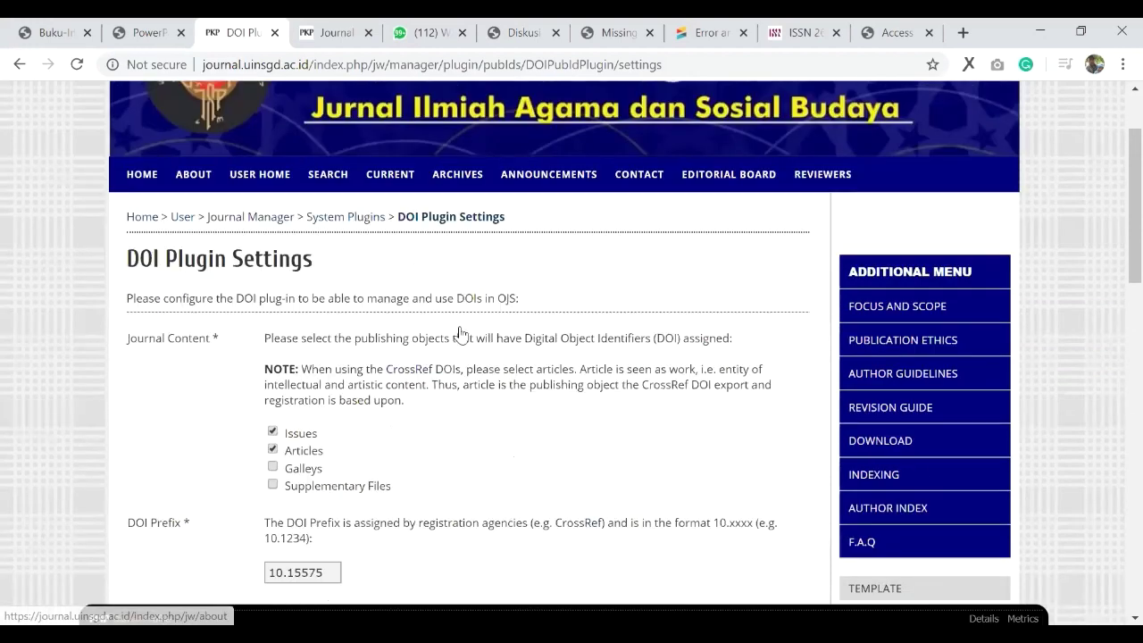
scroll(462, 298, up, 2)
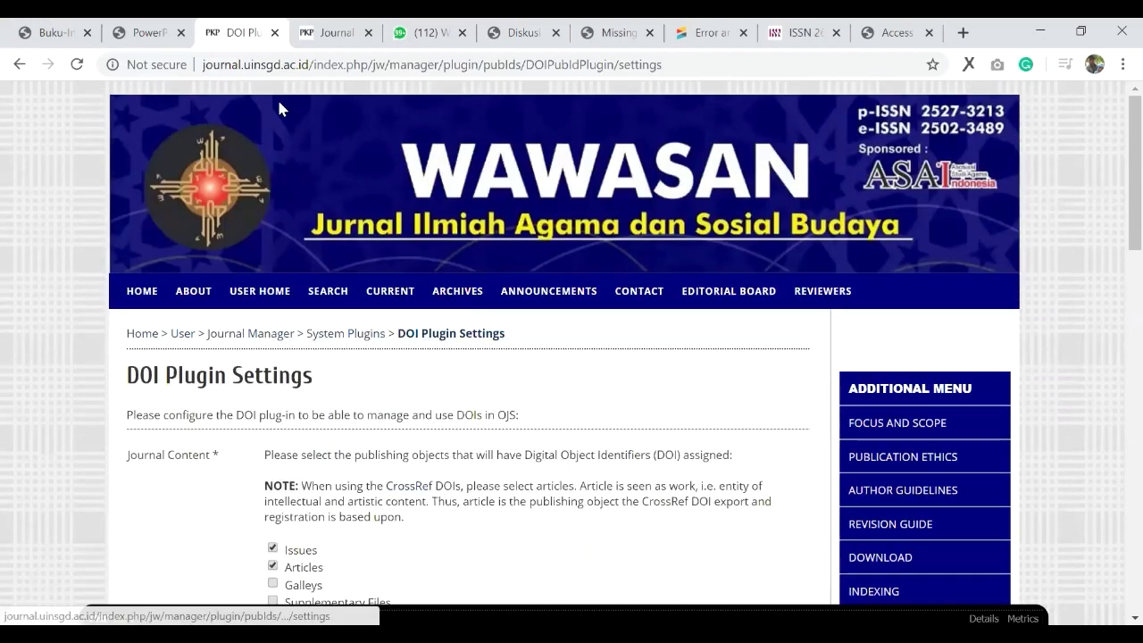
Step: Open the journal Archives in a new tab and go to the Vol 4, No 1 (2019) issue
middle_click(278, 108)
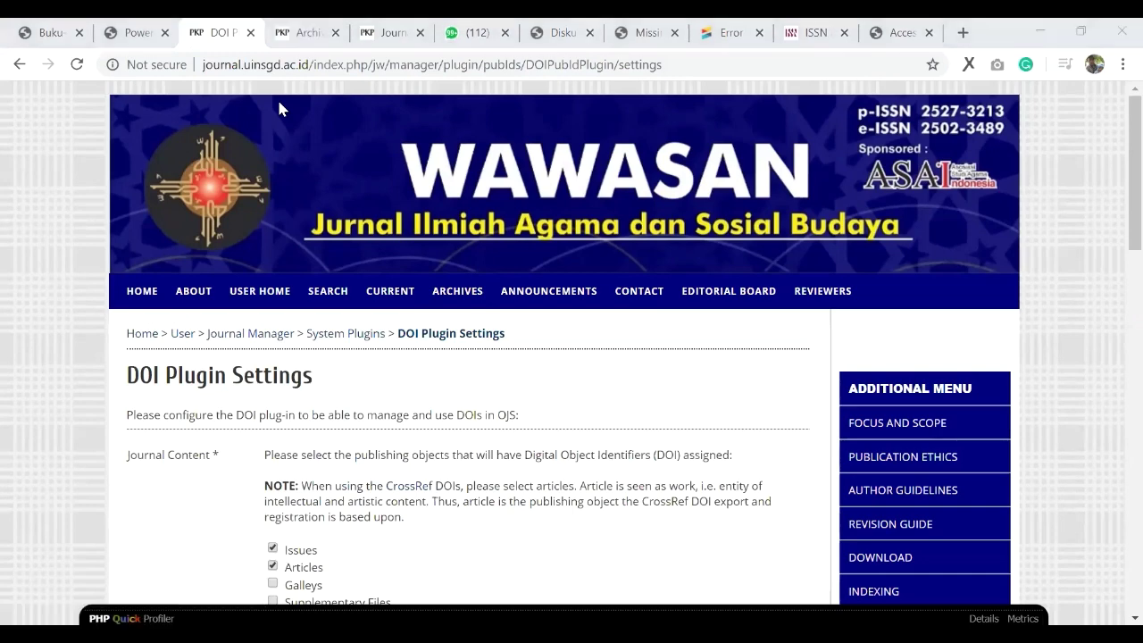
click(308, 34)
scroll(255, 312, down, 2)
scroll(192, 268, down, 1)
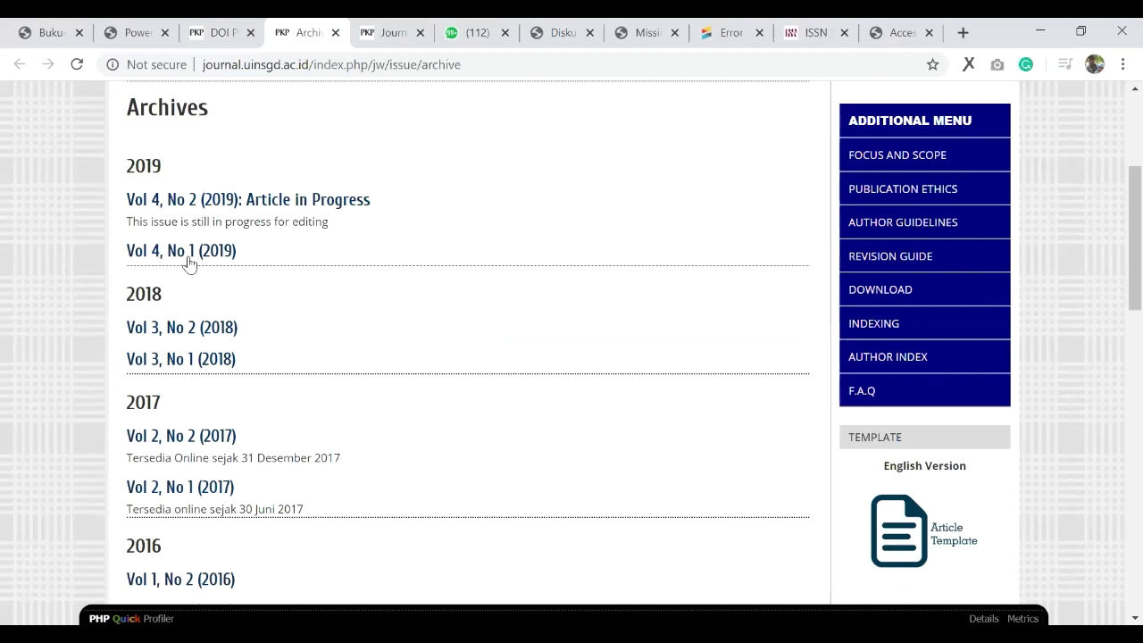
click(190, 250)
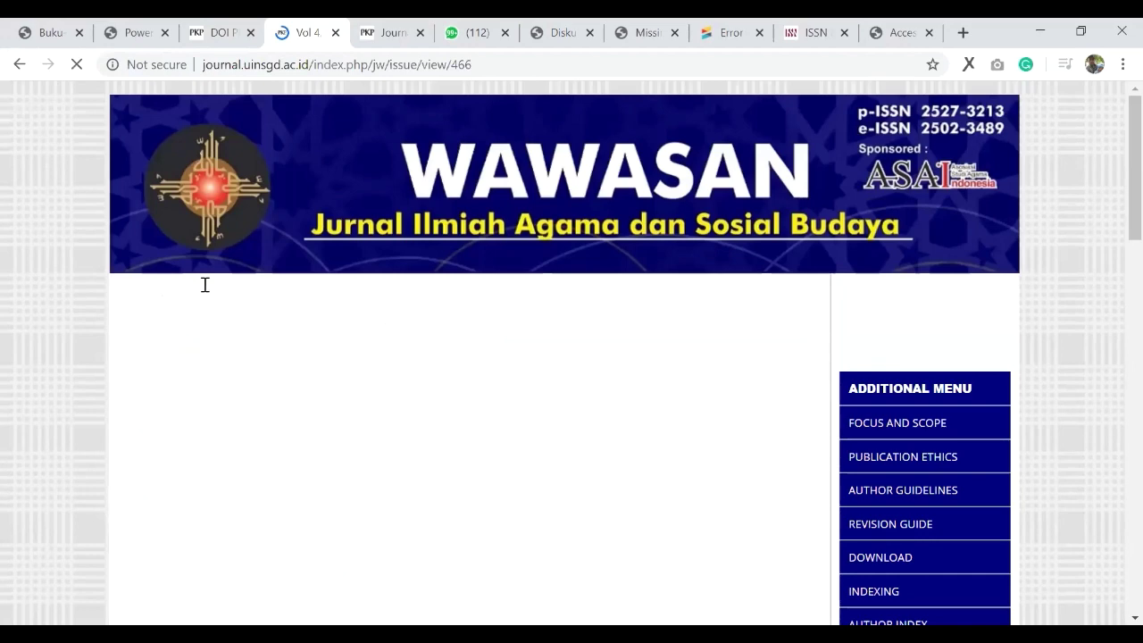
Step: Highlight the issue's DOI 10.15575/jw.v4i1 on the issue page
scroll(214, 283, down, 1)
drag(330, 330, 153, 329)
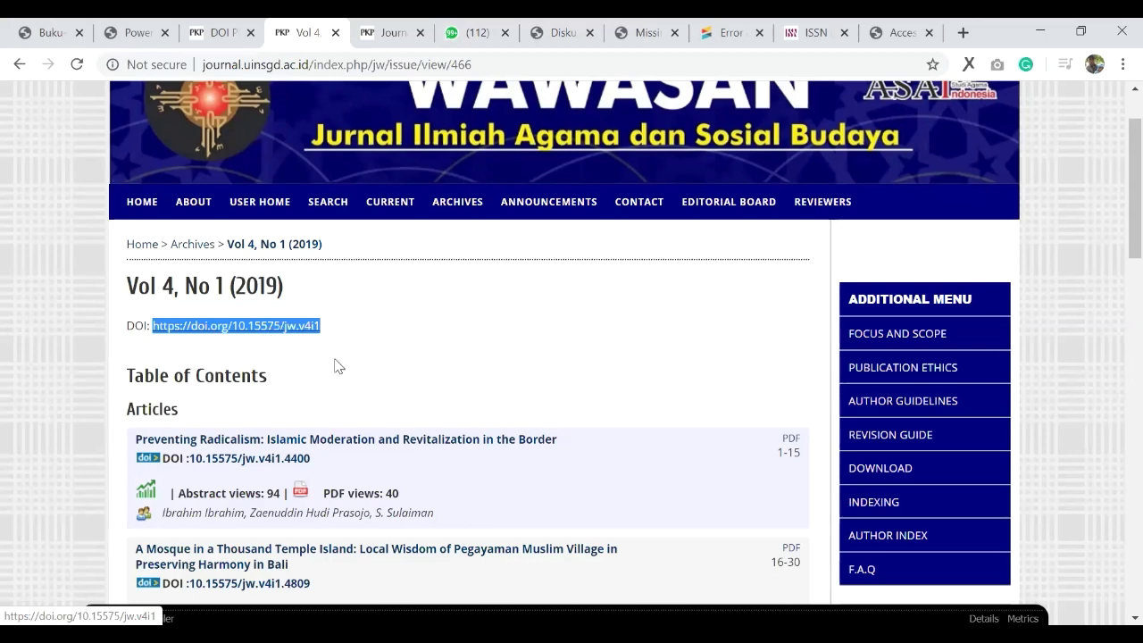
click(236, 333)
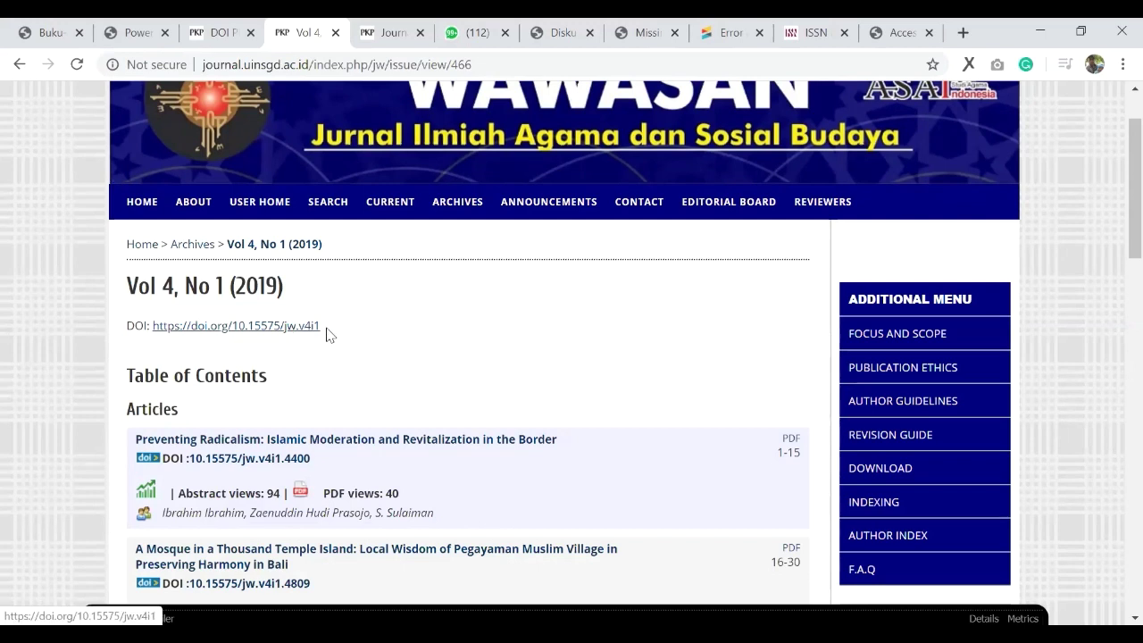
drag(329, 327, 153, 327)
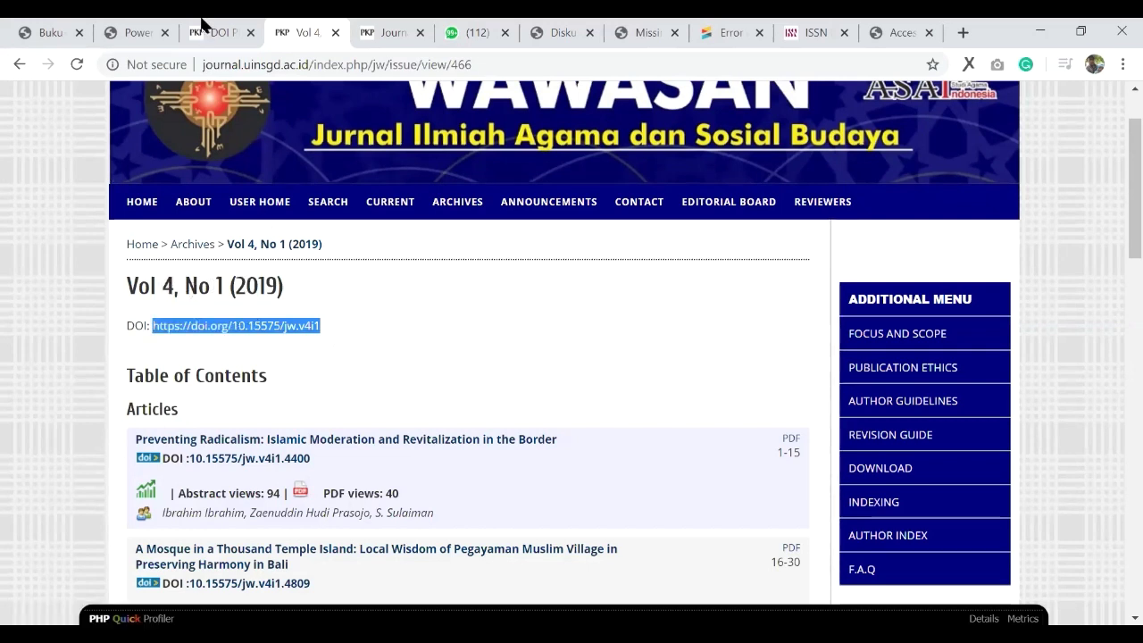
key(ctrl+shift+Tab)
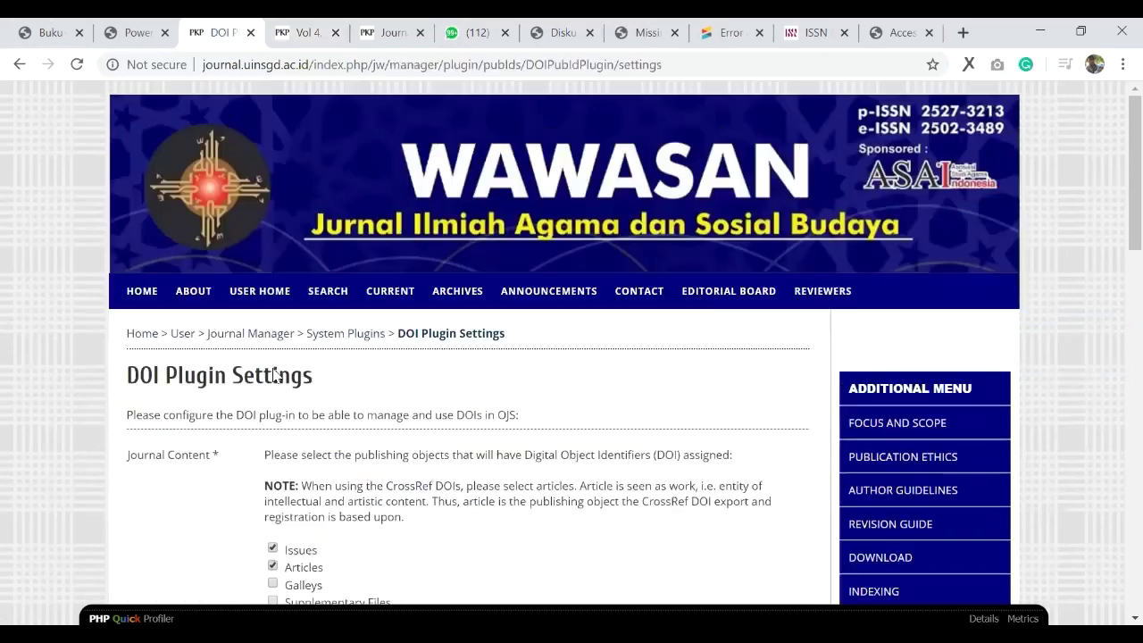
scroll(274, 375, down, 2)
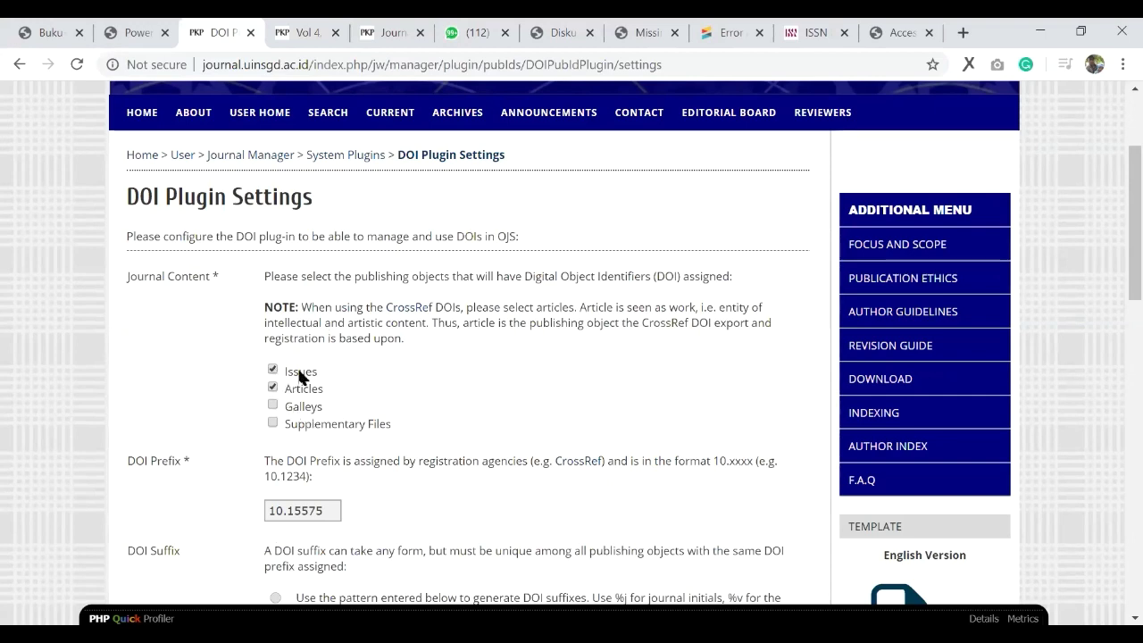
scroll(279, 319, down, 1)
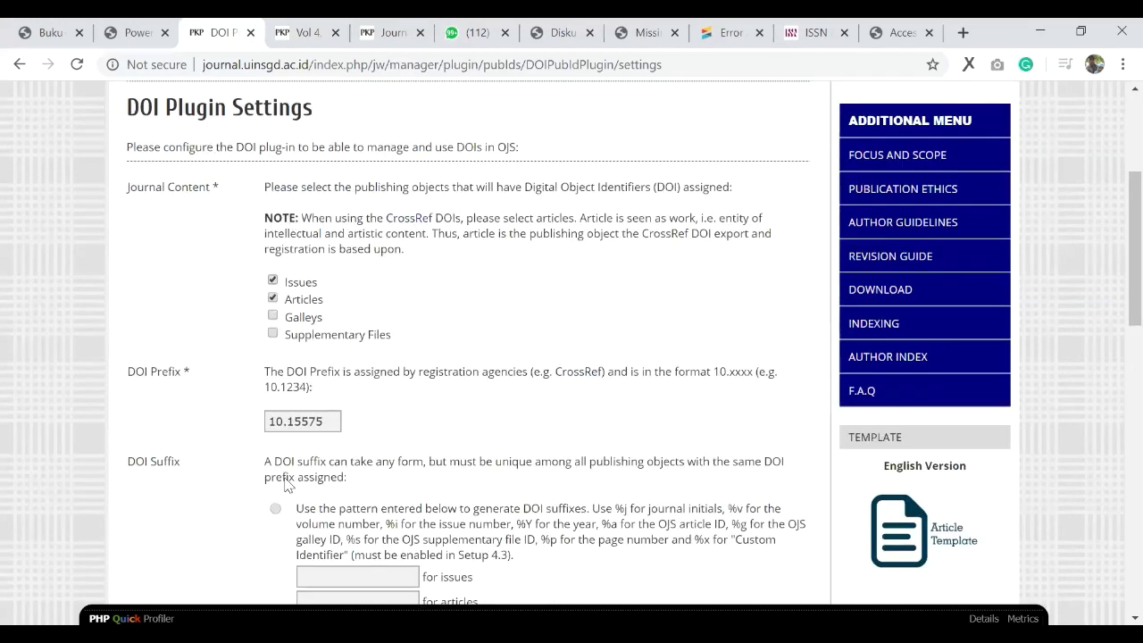
scroll(248, 25, up, 2)
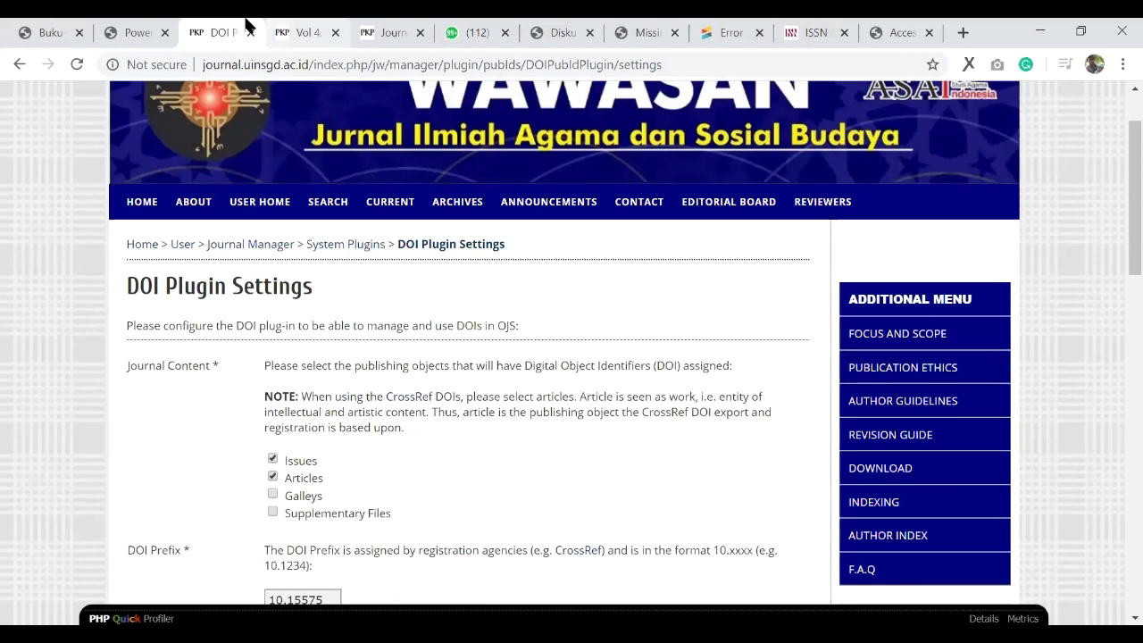
click(296, 26)
scroll(282, 294, down, 1)
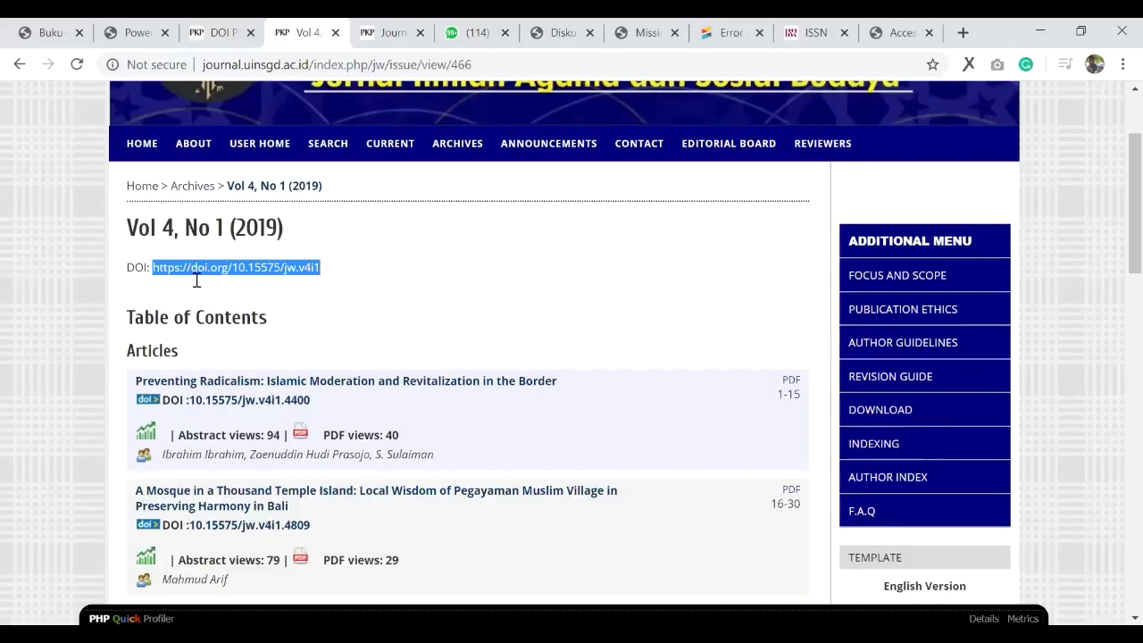
scroll(227, 284, down, 2)
drag(312, 279, 194, 280)
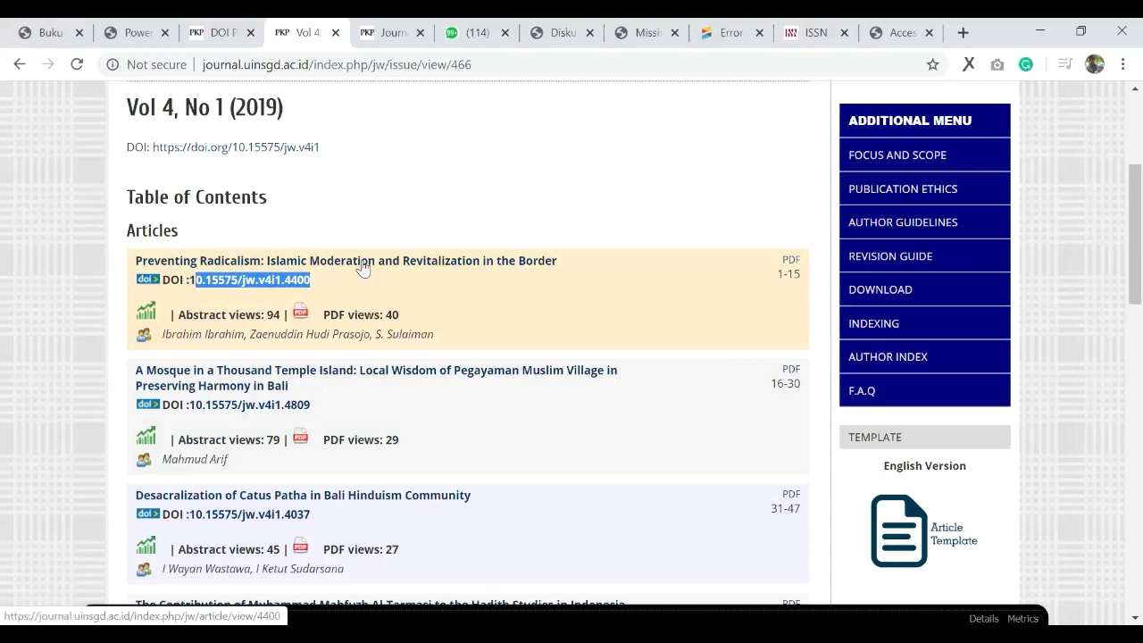
click(361, 268)
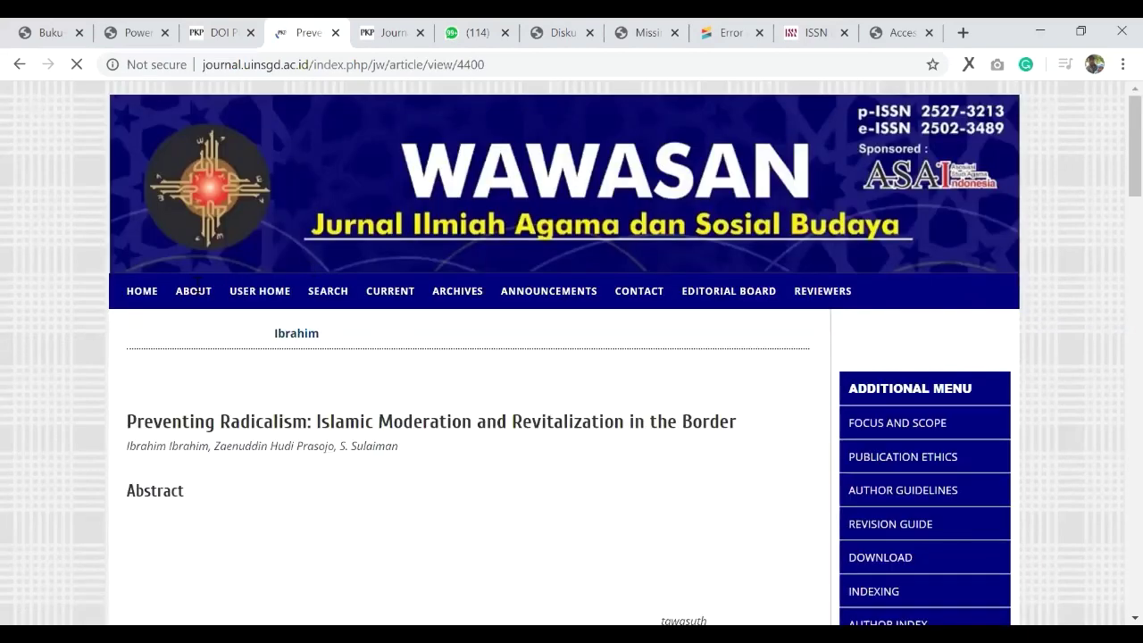
scroll(170, 294, down, 20)
scroll(342, 208, down, 5)
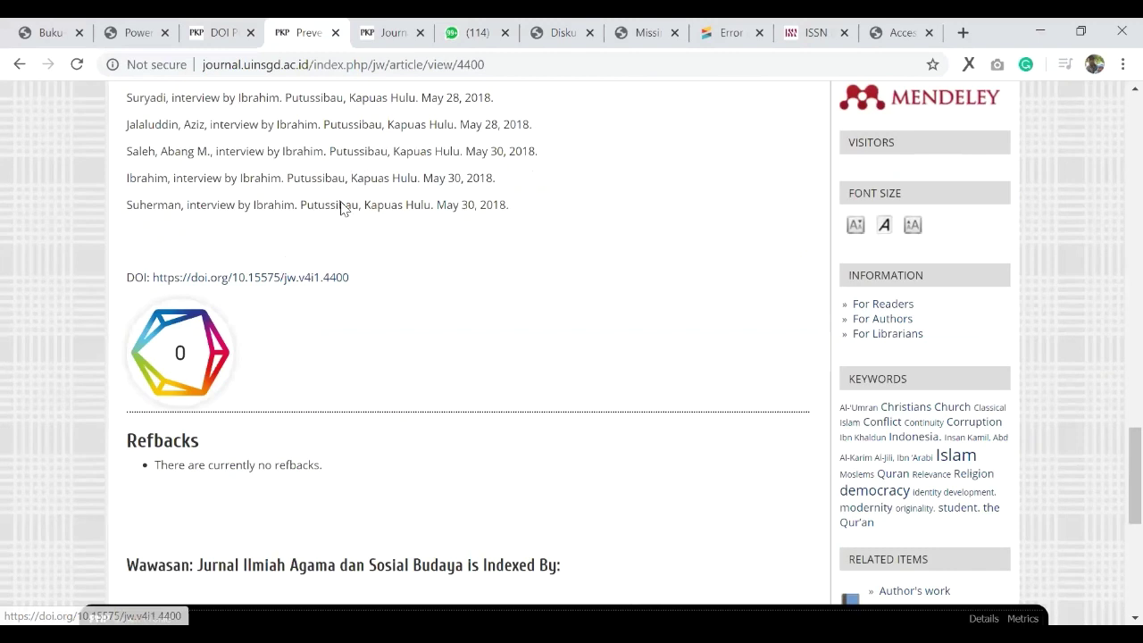
click(180, 352)
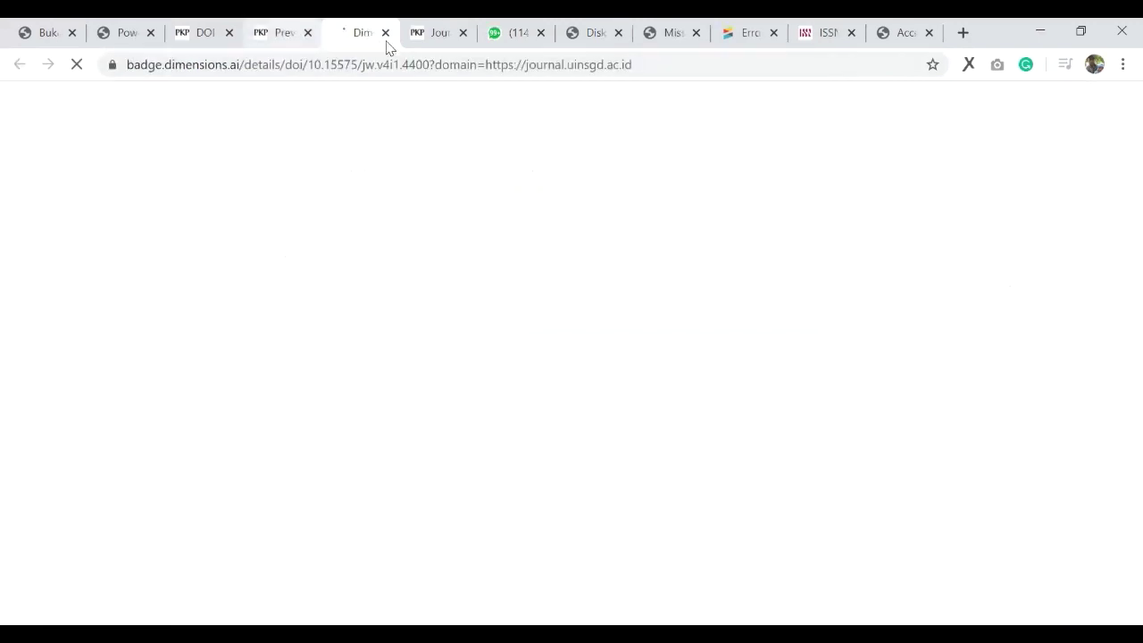
click(384, 33)
click(263, 302)
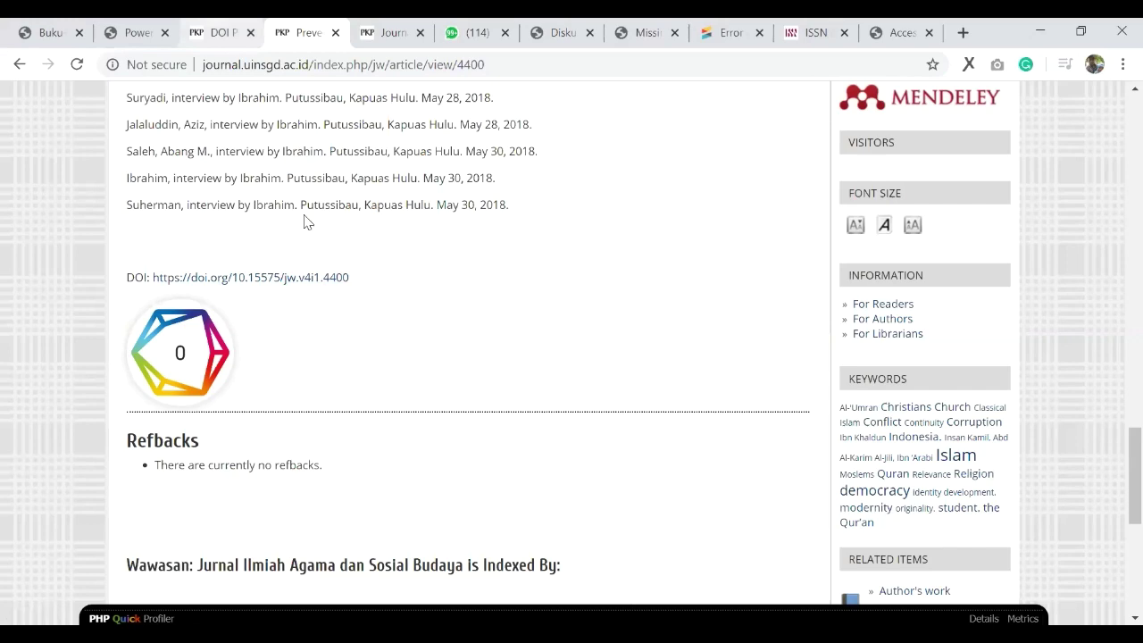
key(ctrl+shift+Tab)
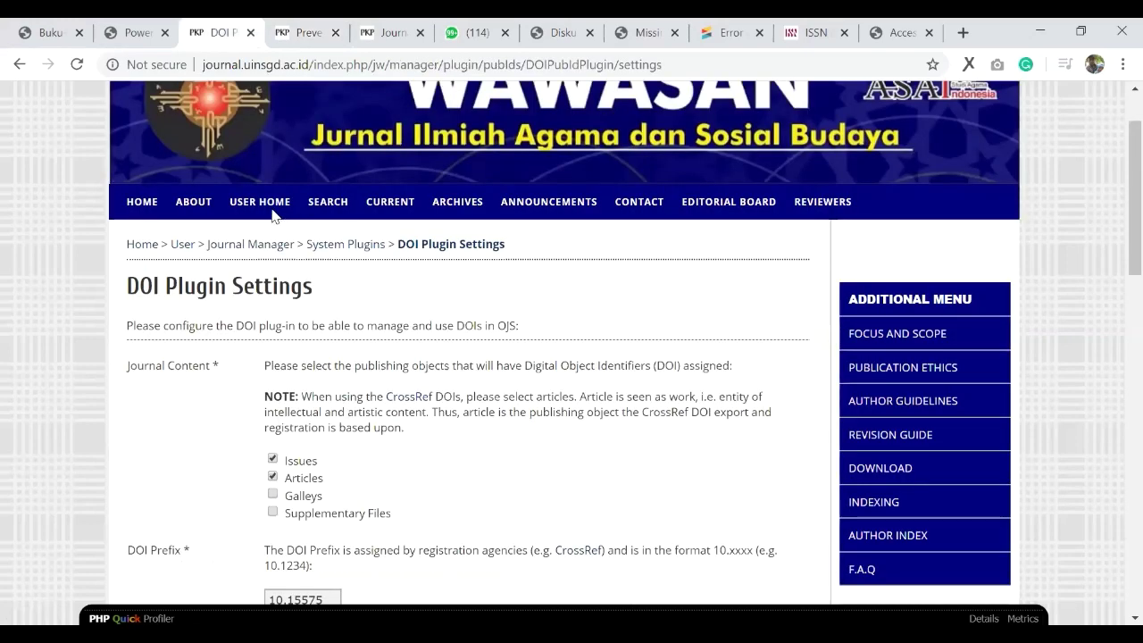
scroll(273, 214, down, 3)
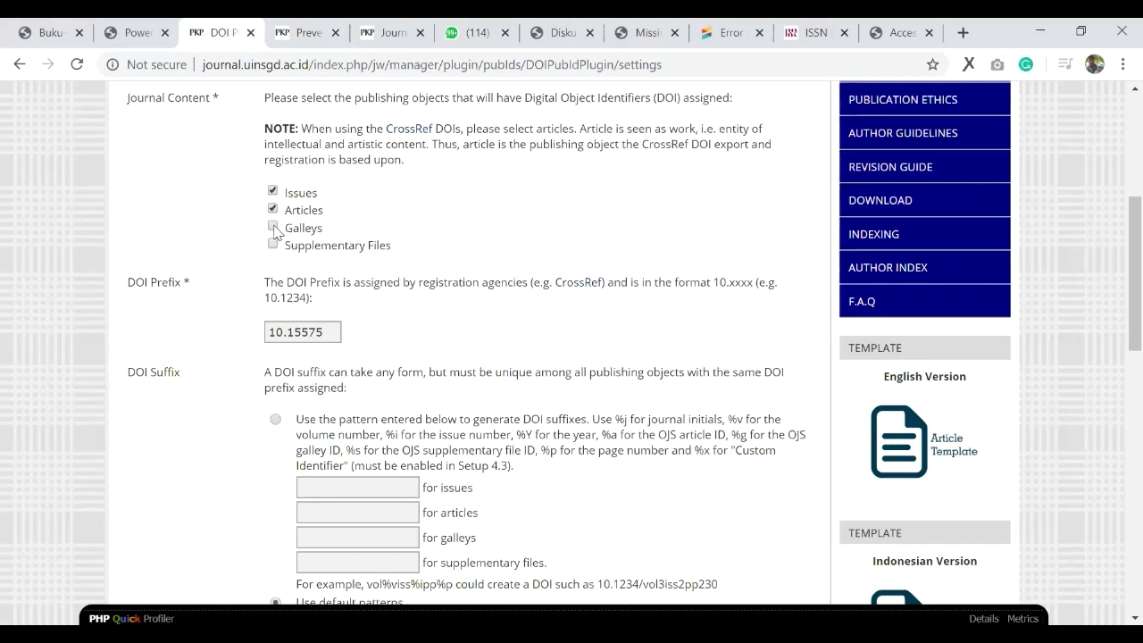
click(306, 36)
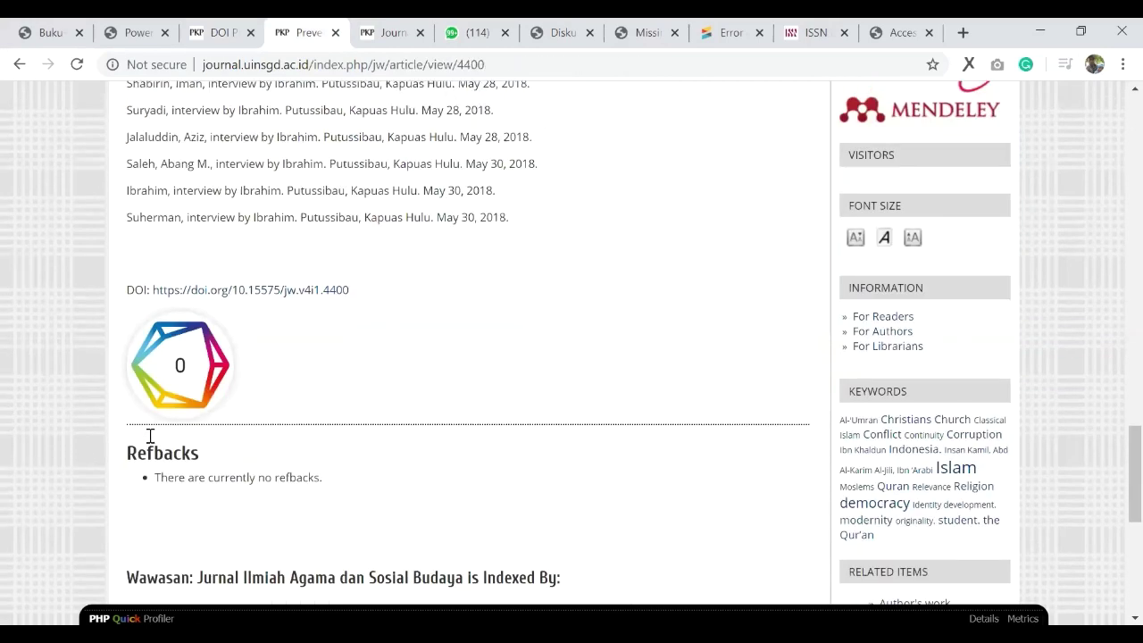
scroll(219, 421, up, 15)
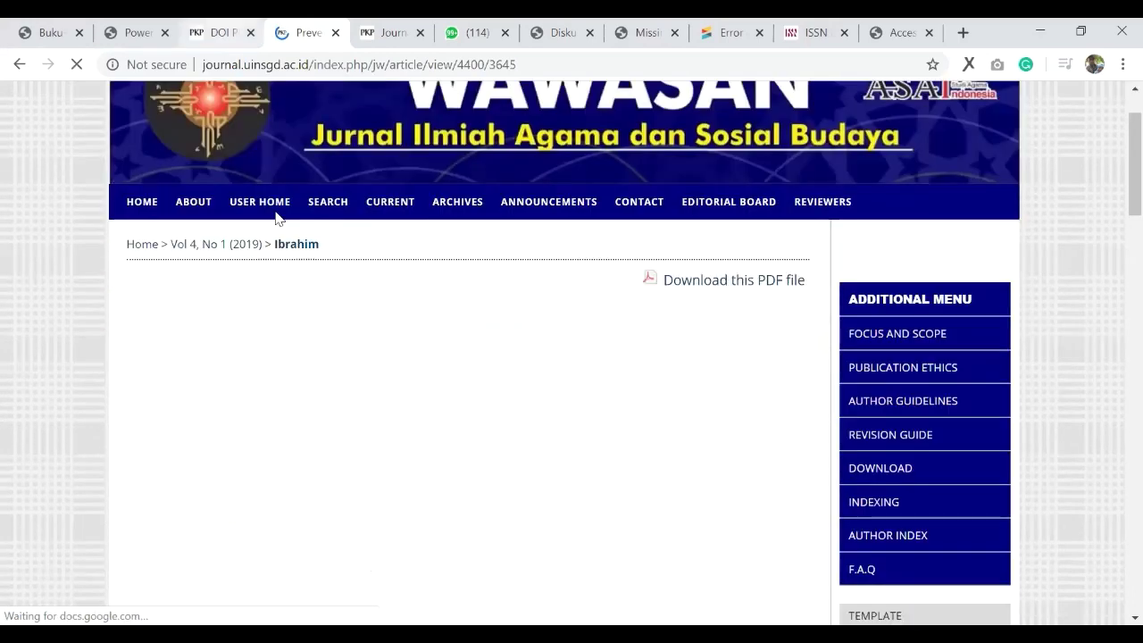
key(ctrl+shift+Tab)
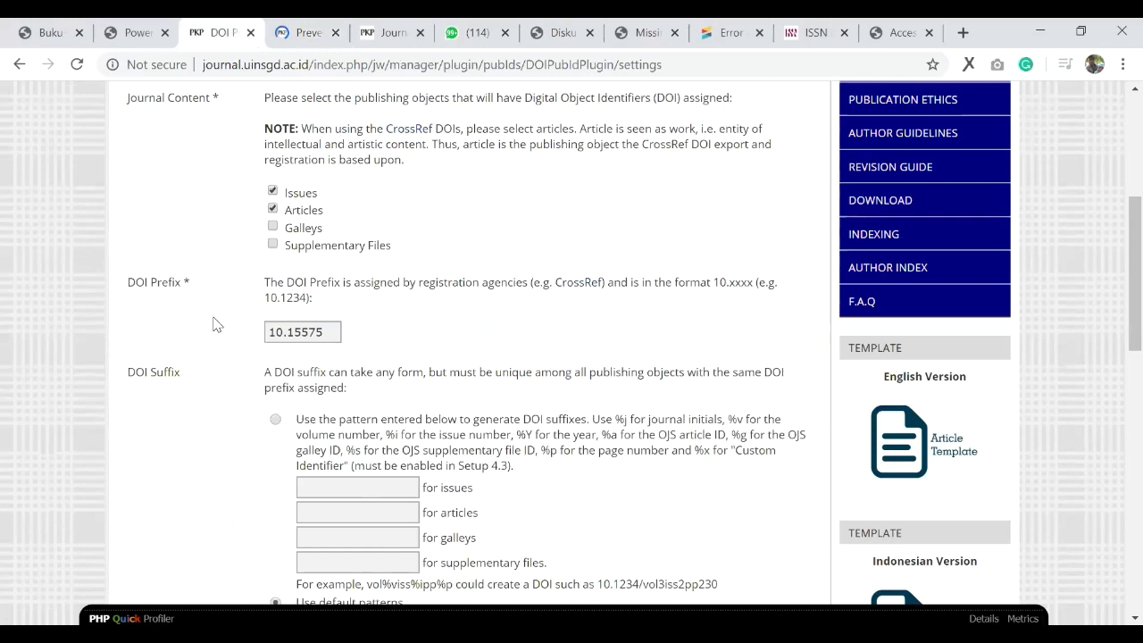
key(ctrl+Tab)
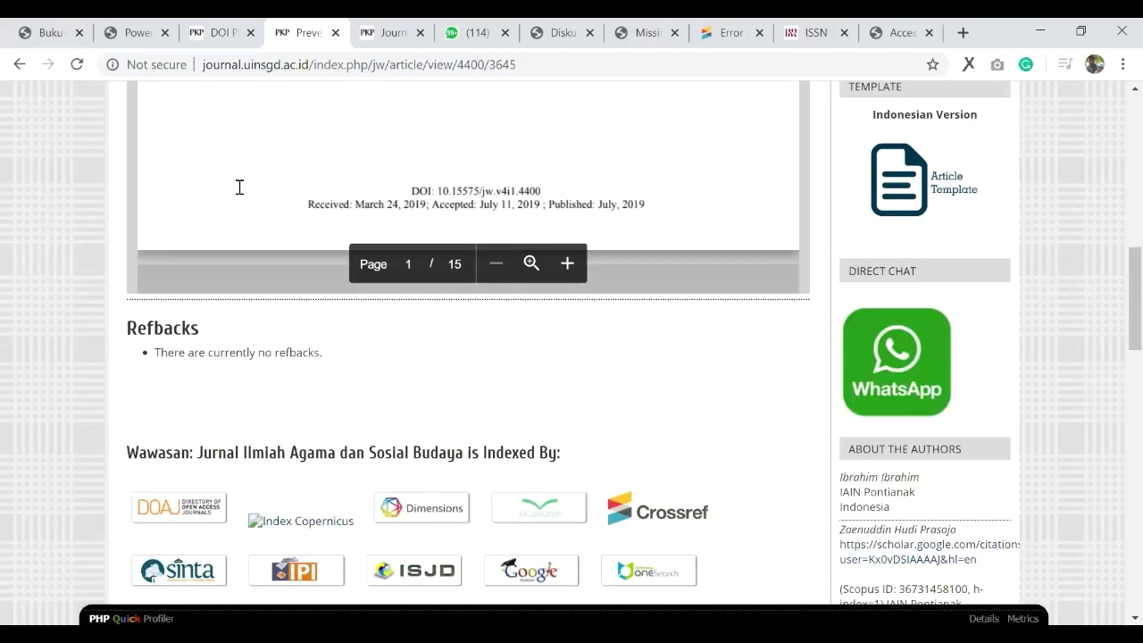
scroll(239, 186, up, 3)
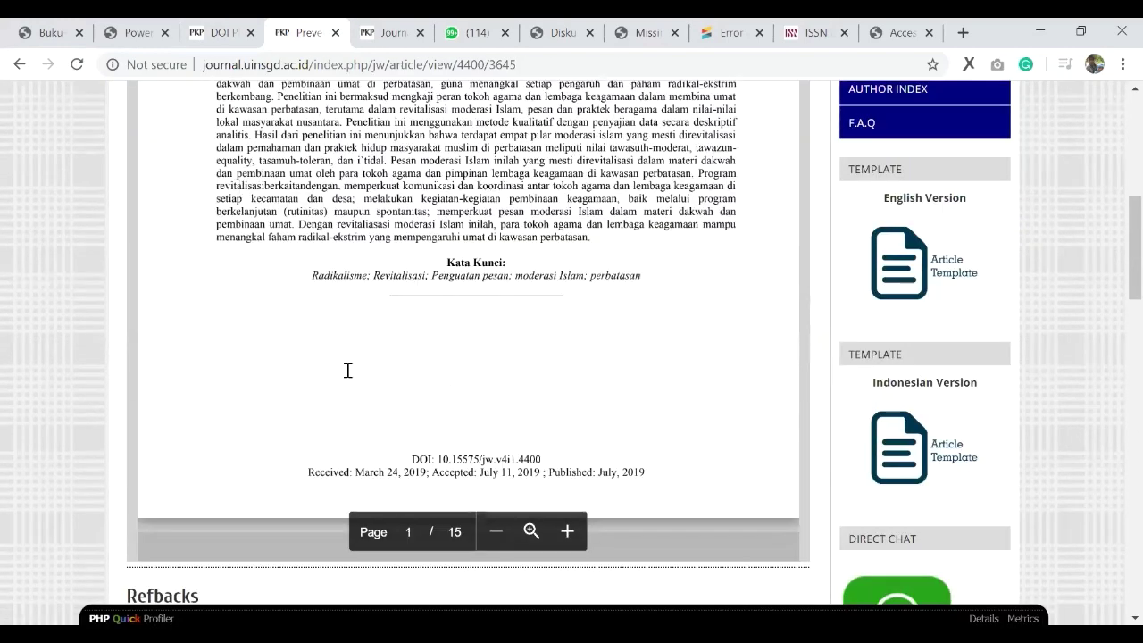
key(ctrl+shift+Tab)
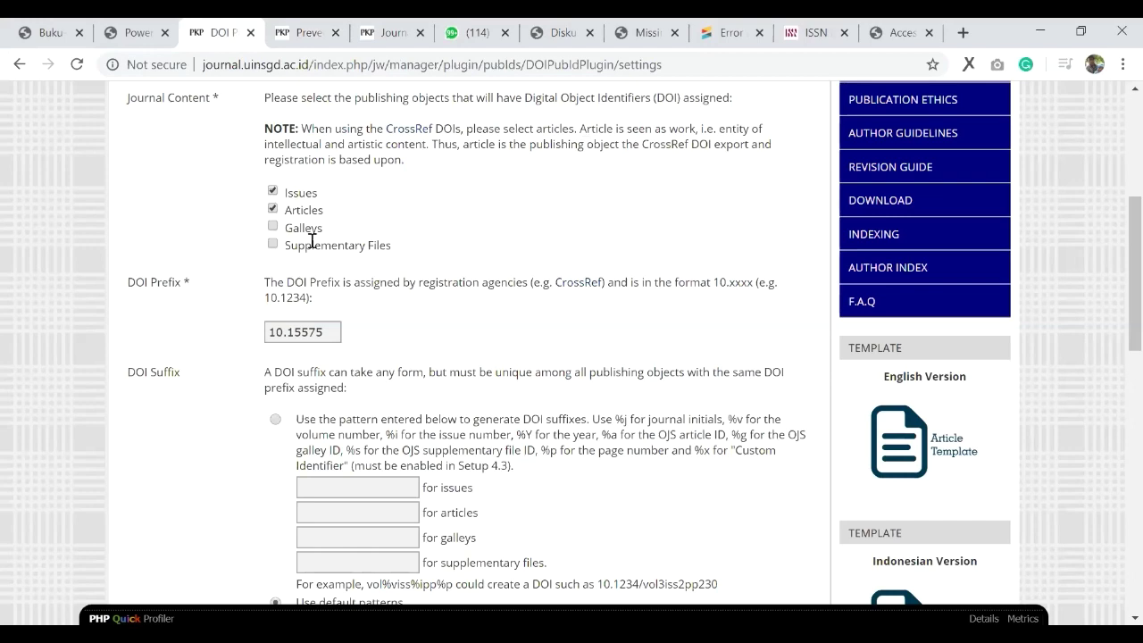
scroll(330, 241, down, 1)
drag(332, 241, 268, 243)
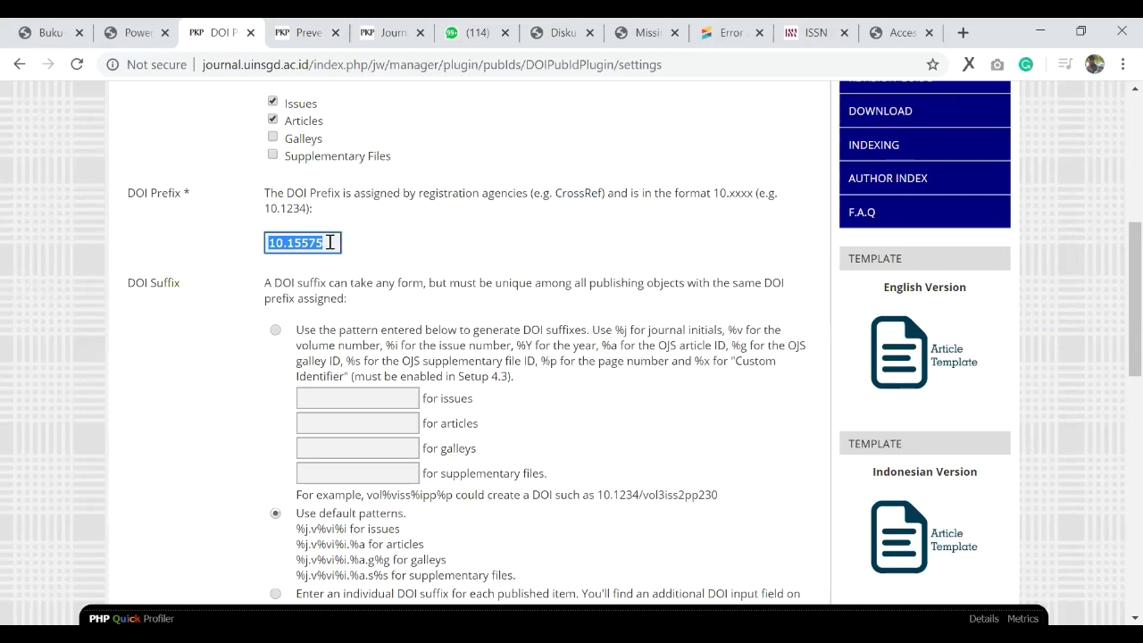
click(286, 246)
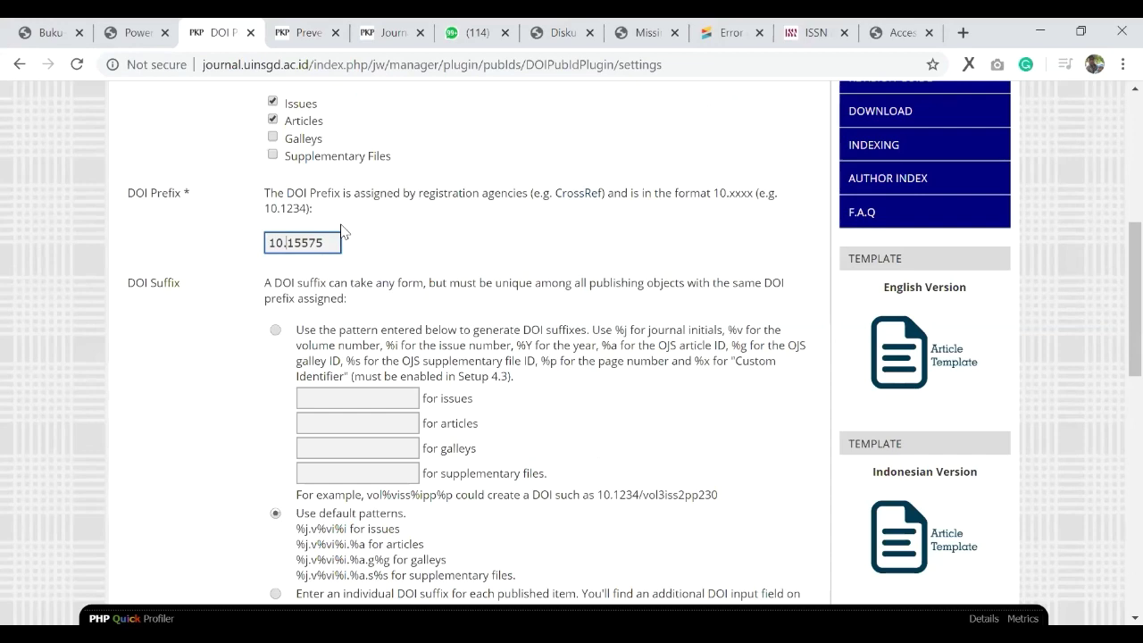
scroll(420, 258, down, 1)
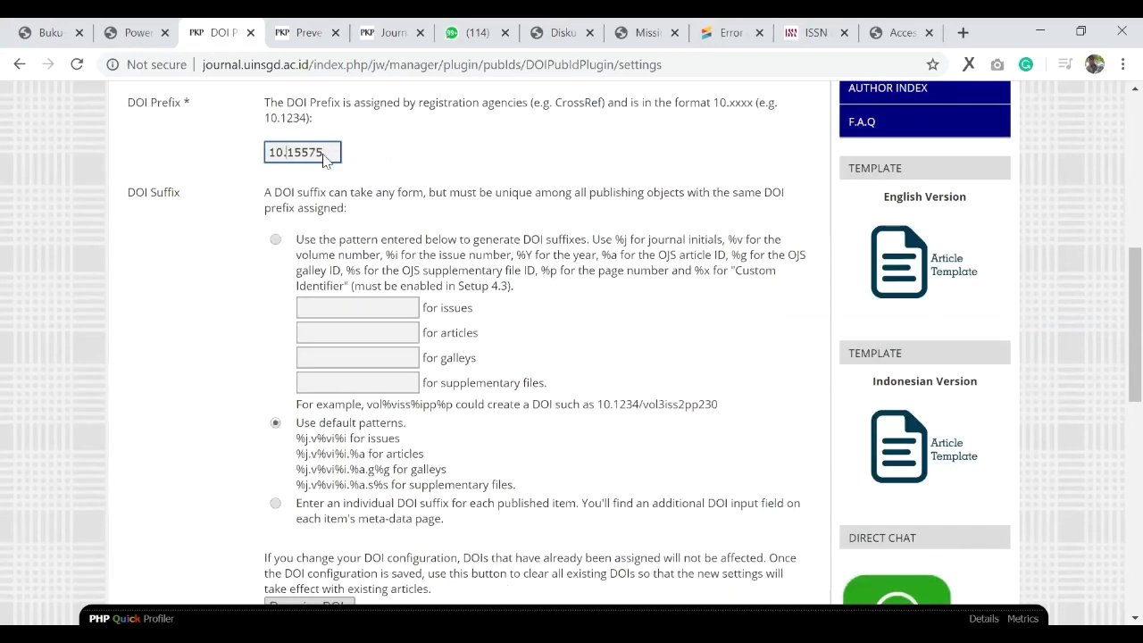
scroll(294, 304, down, 1)
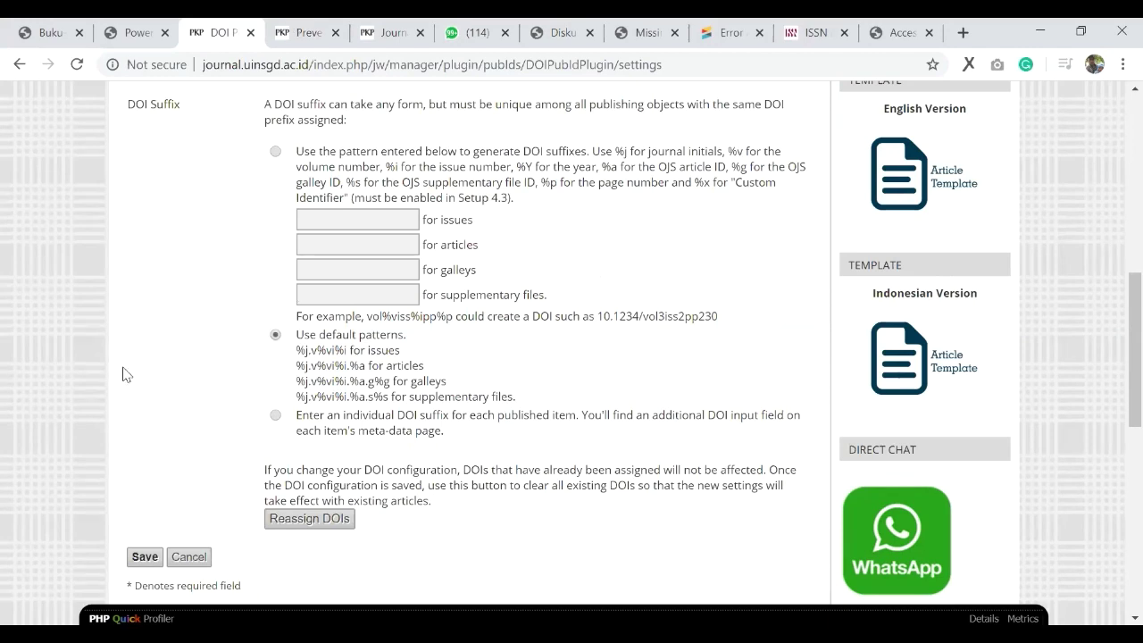
key(ctrl+Tab)
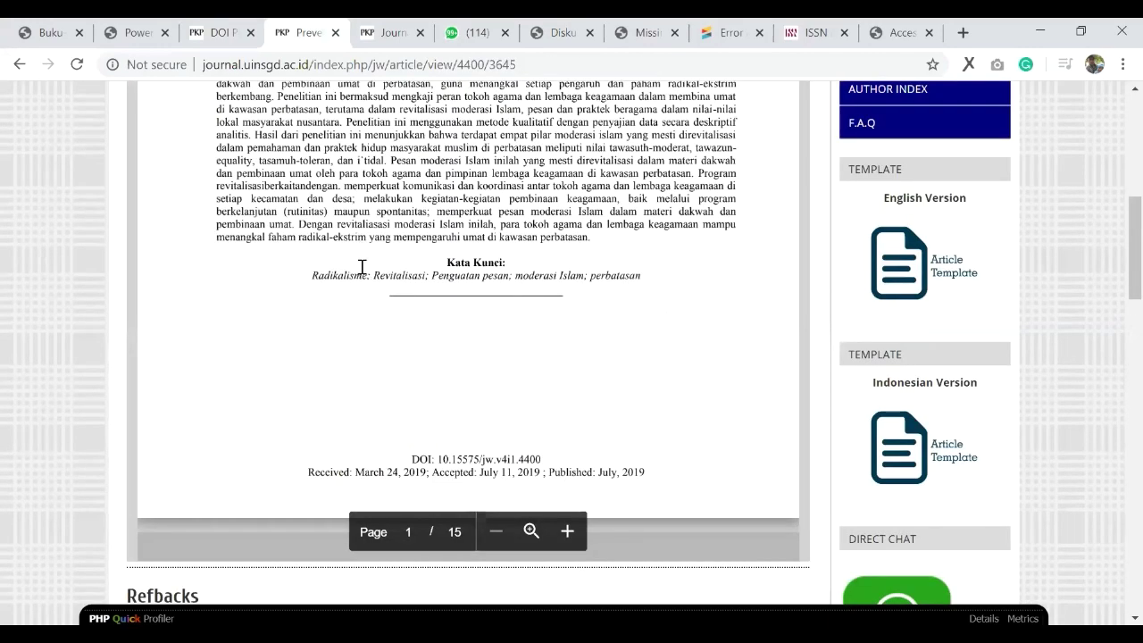
scroll(330, 360, down, 1)
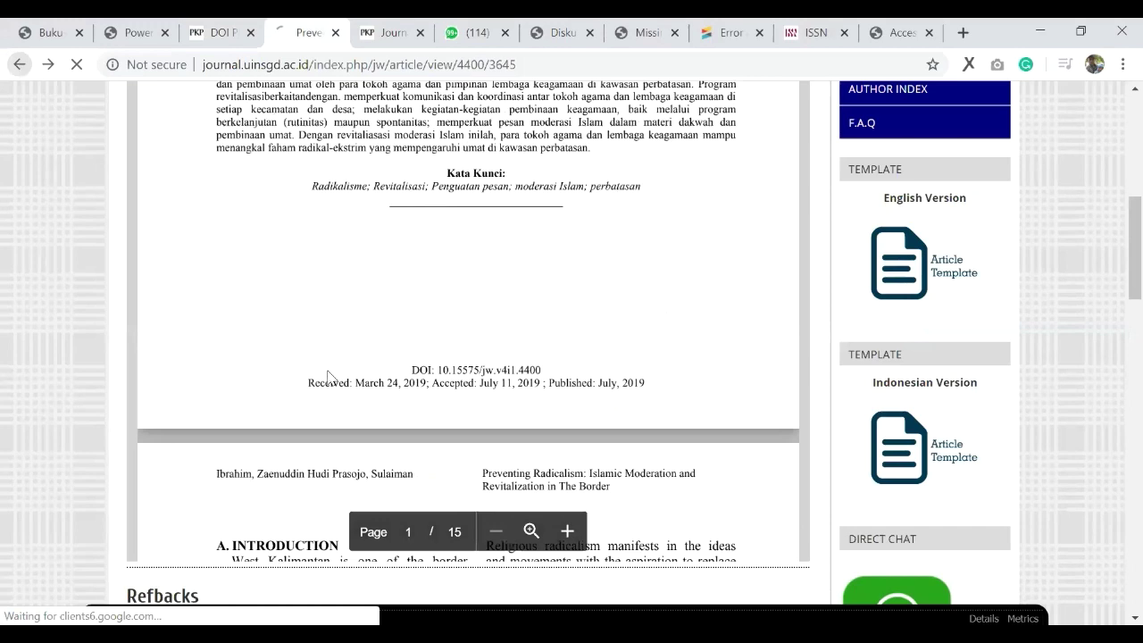
key(alt+Left)
scroll(250, 379, down, 15)
scroll(253, 377, down, 1)
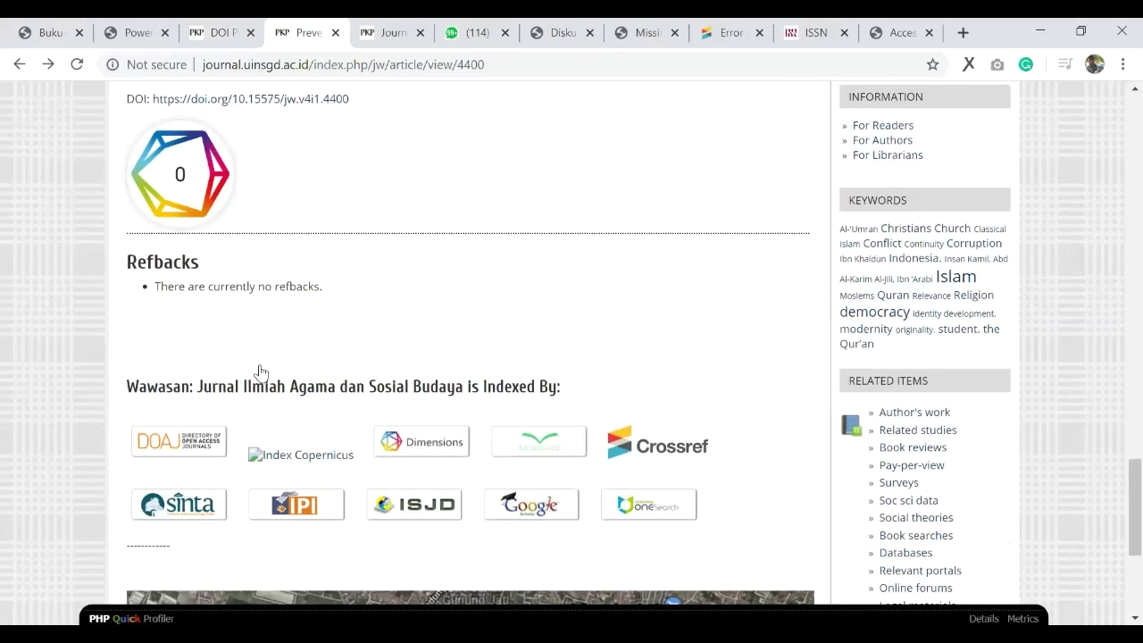
scroll(335, 339, up, 3)
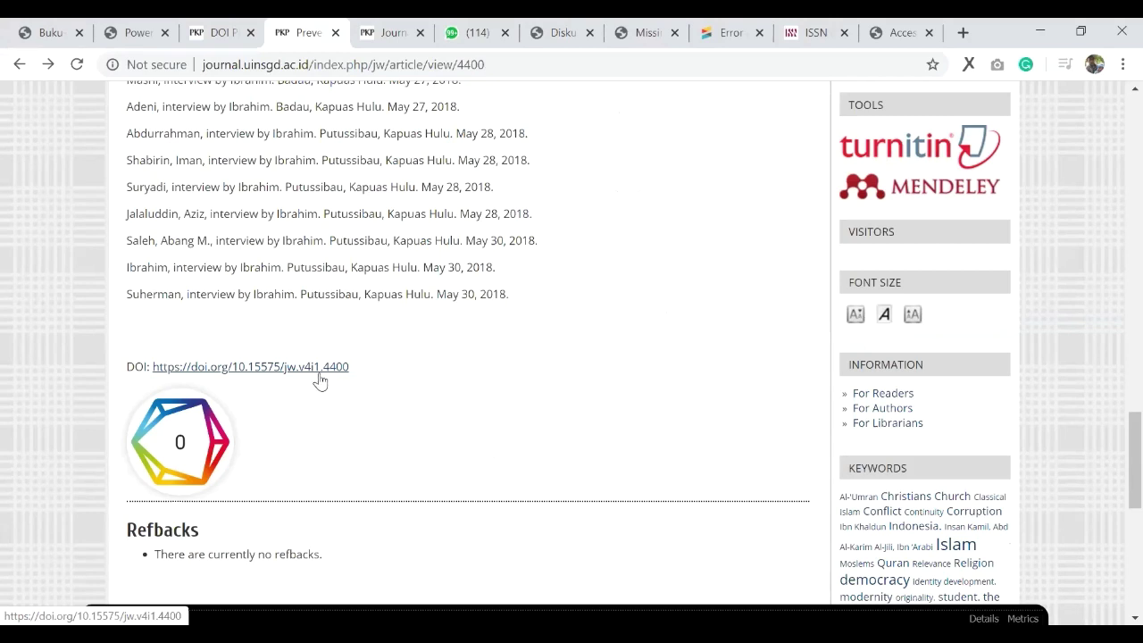
drag(348, 366, 237, 366)
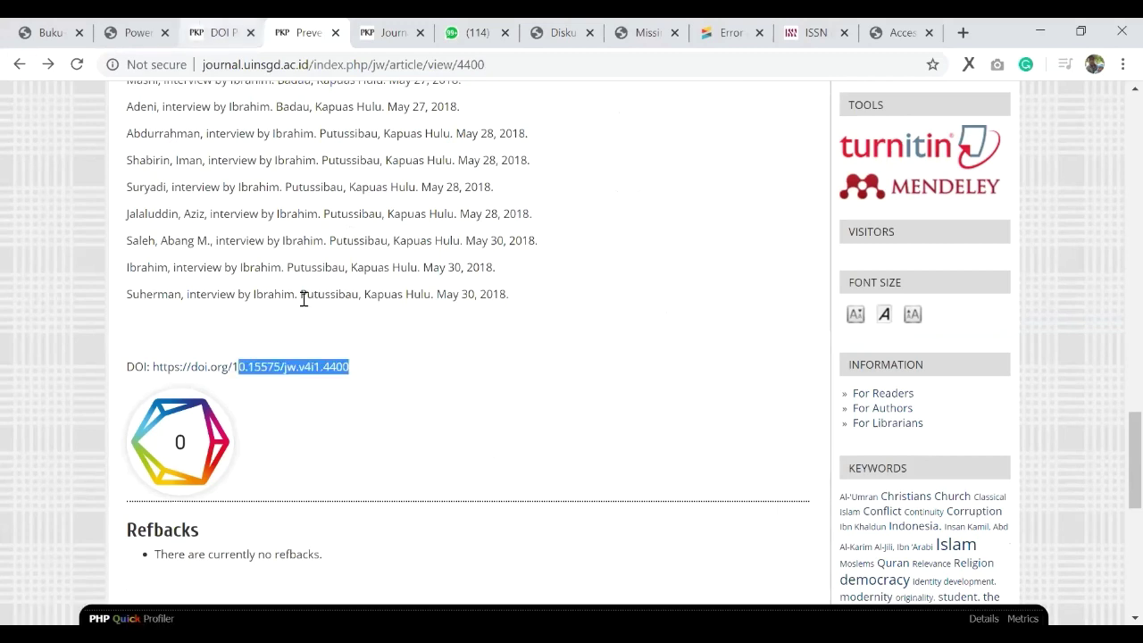
key(ctrl+shift+Tab)
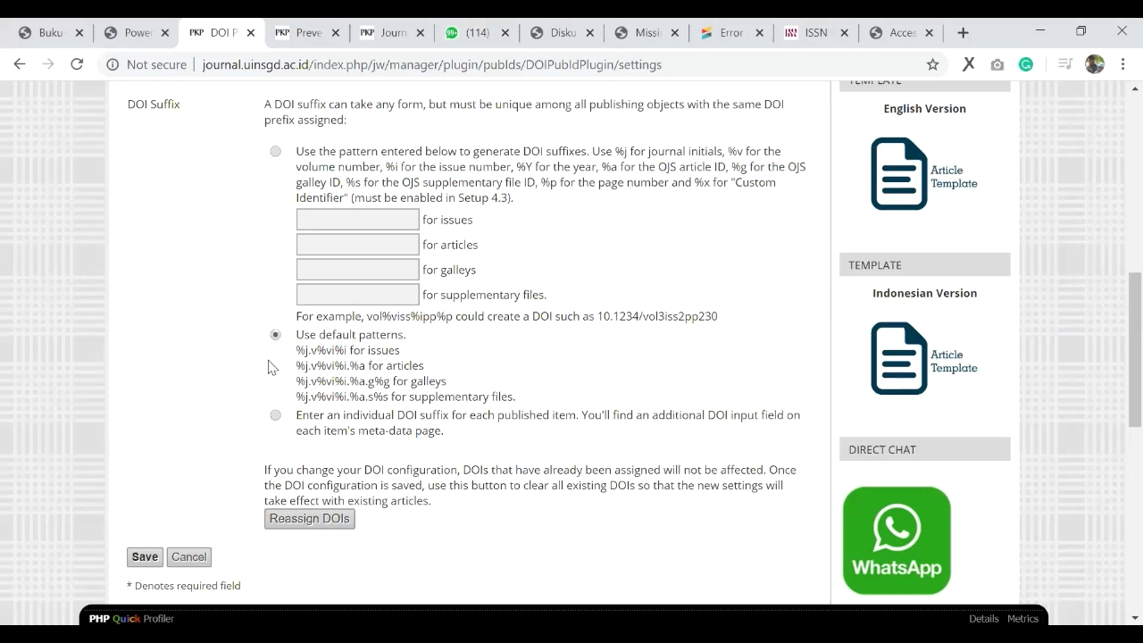
Step: Save the DOI plugin settings, consult the guide PDF, and reload the plugin management page
click(143, 557)
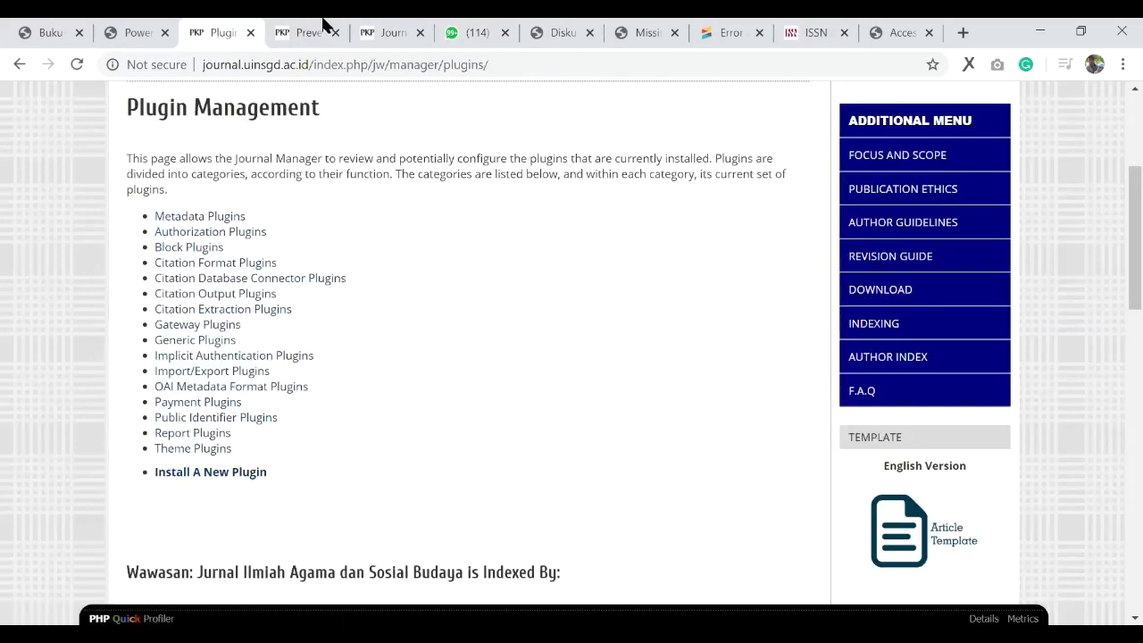
key(ctrl+Tab)
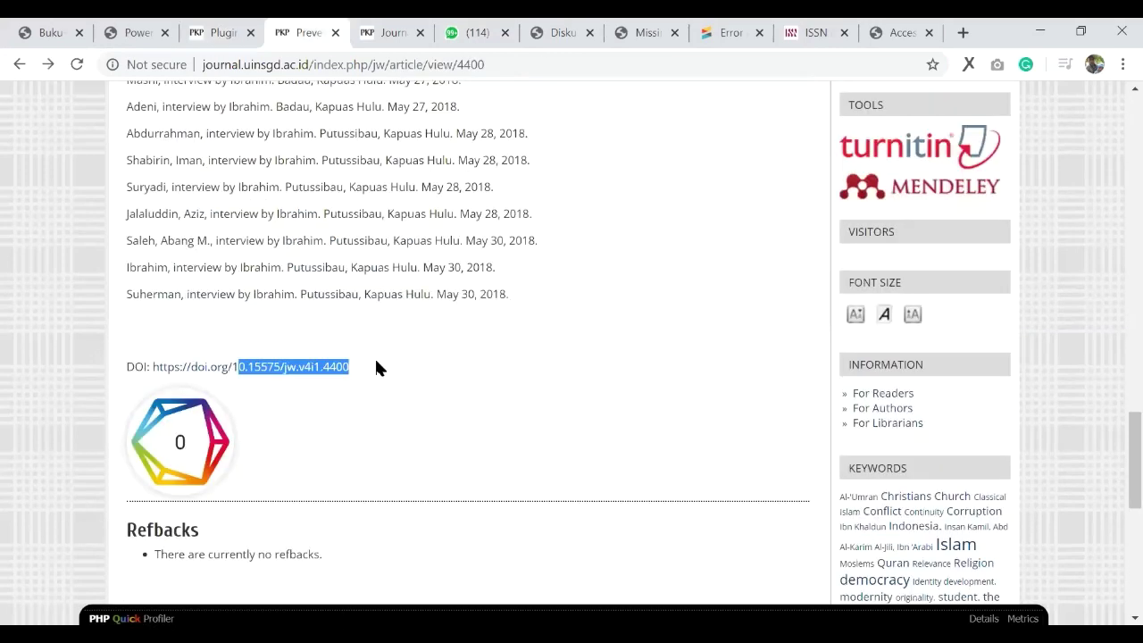
key(ctrl+2)
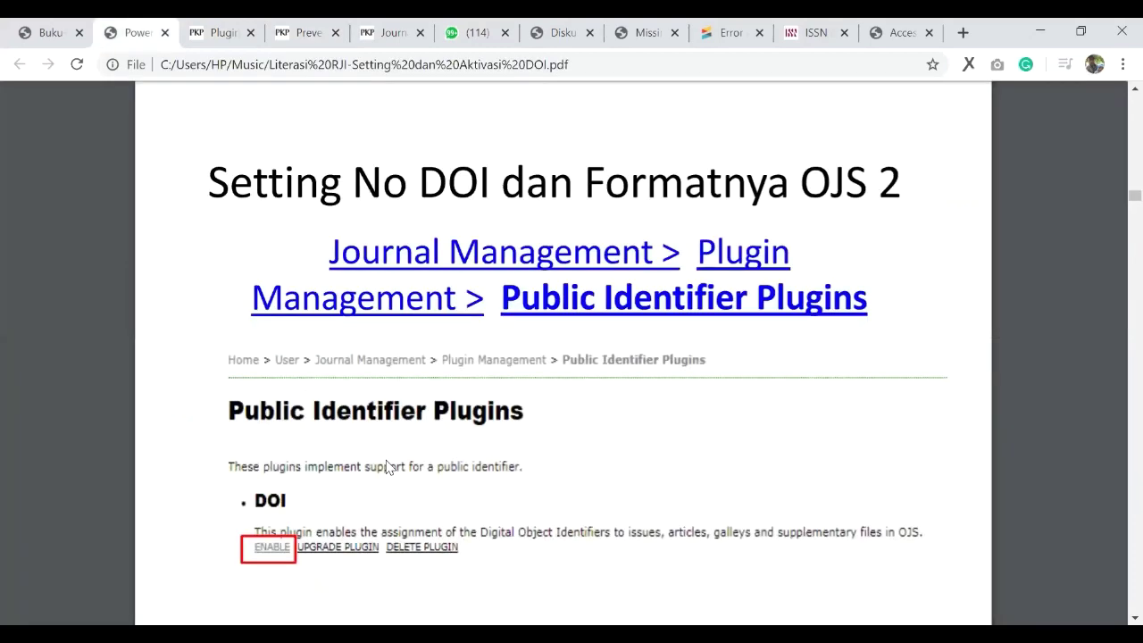
scroll(275, 125, down, 3)
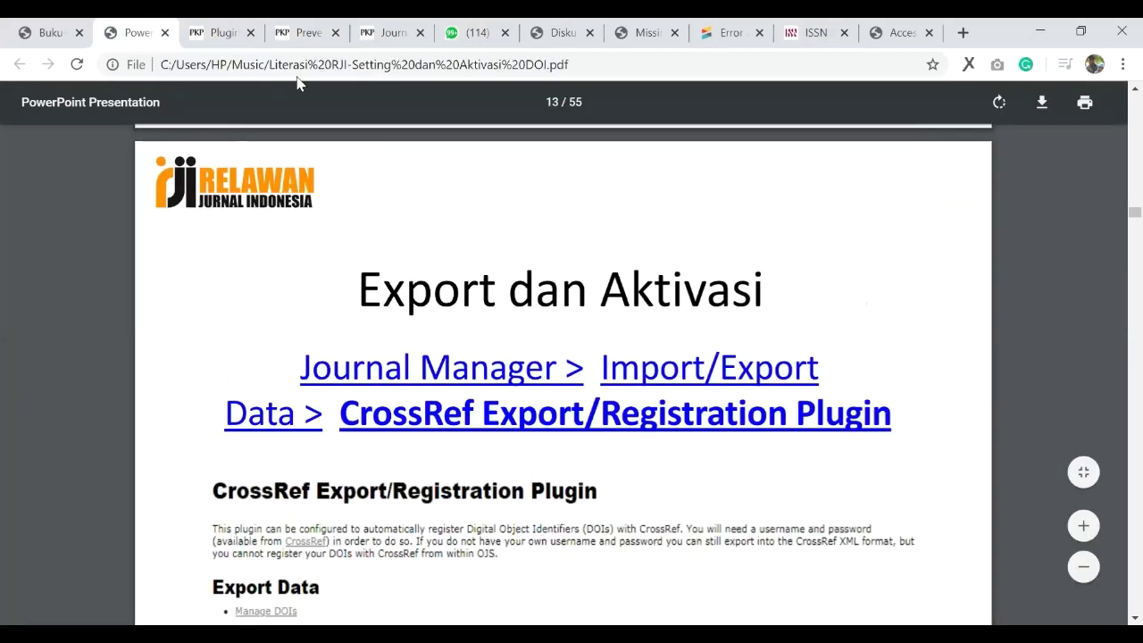
scroll(241, 458, down, 1)
key(ctrl+3)
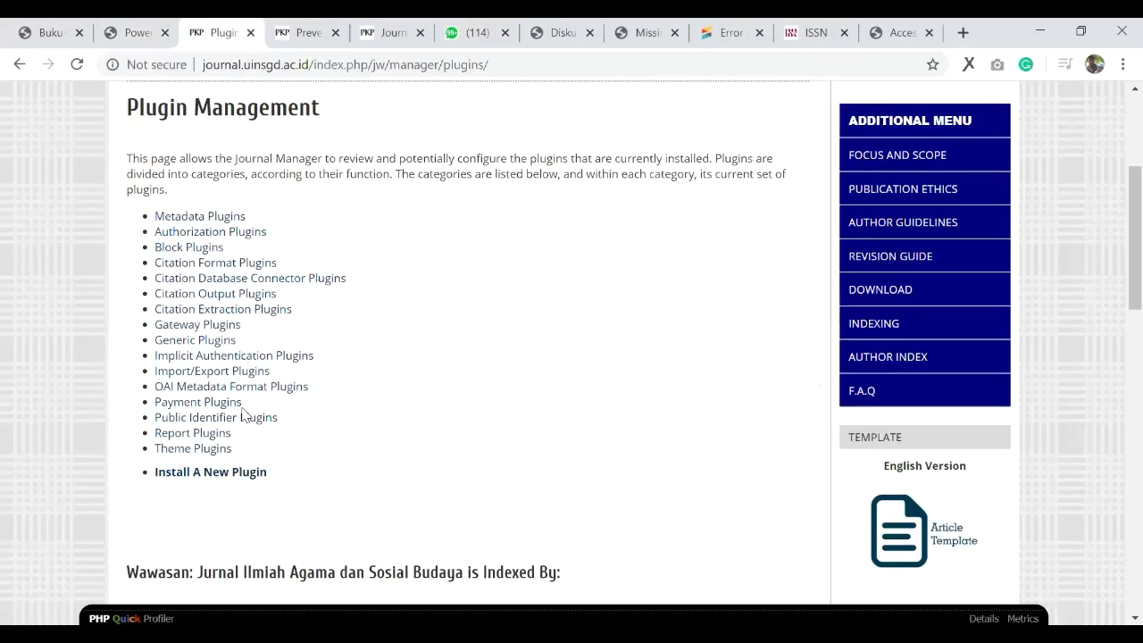
key(ctrl+Tab)
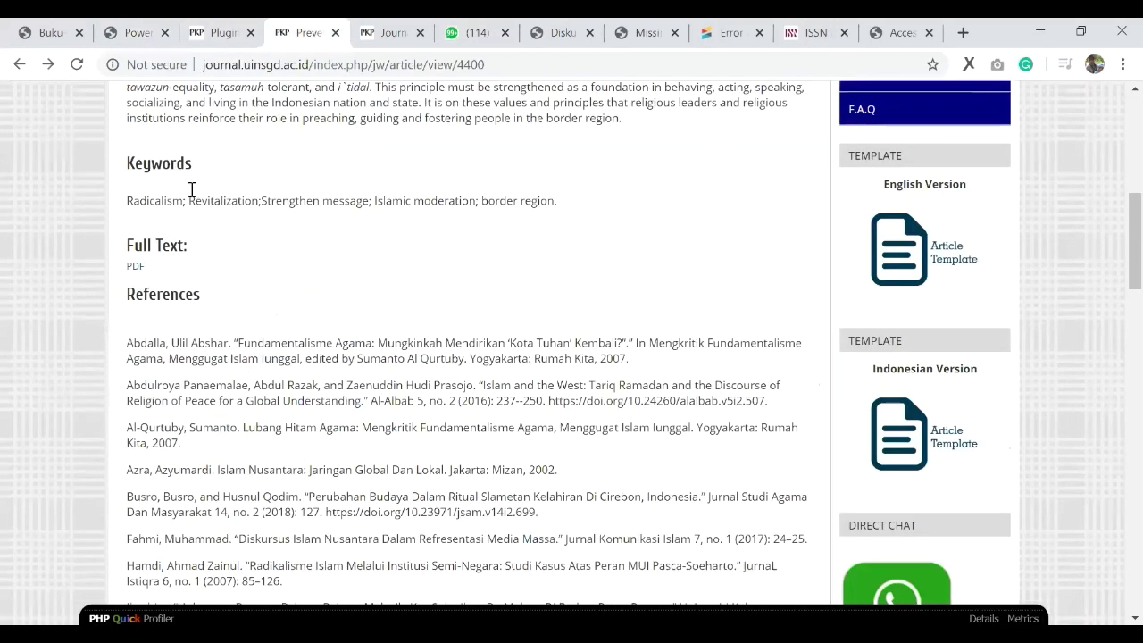
key(ctrl+shift+Tab)
scroll(276, 339, up, 1)
scroll(277, 340, up, 2)
key(F5)
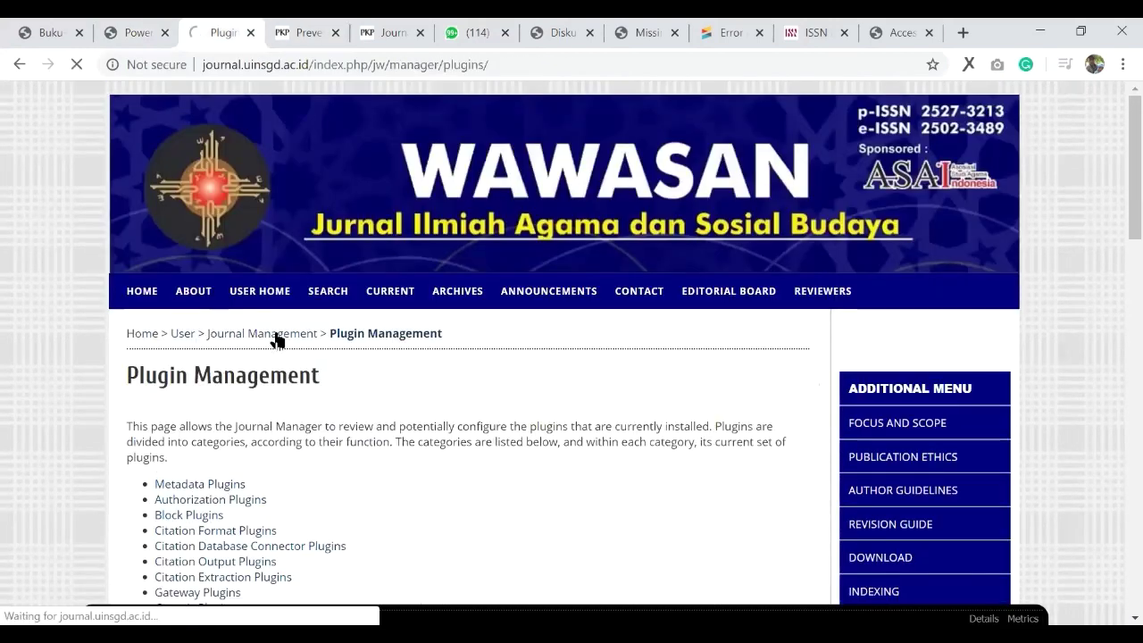
Step: Go through Journal Management and Import/Export Data to the CrossRef Export/Registration Plugin settings
click(276, 337)
scroll(195, 274, down, 5)
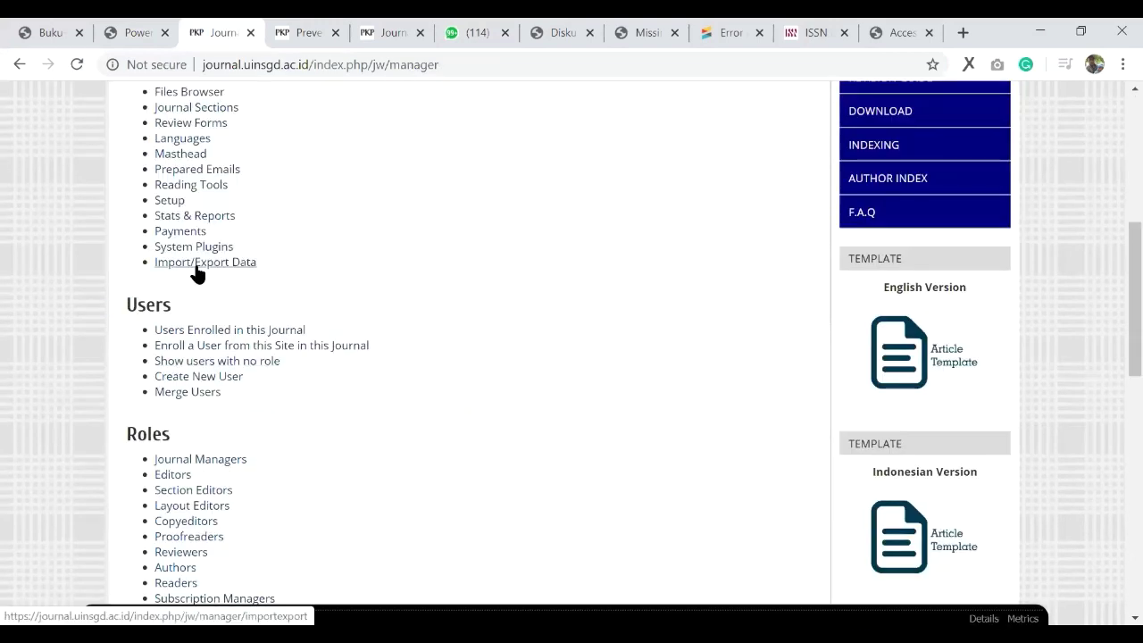
click(232, 263)
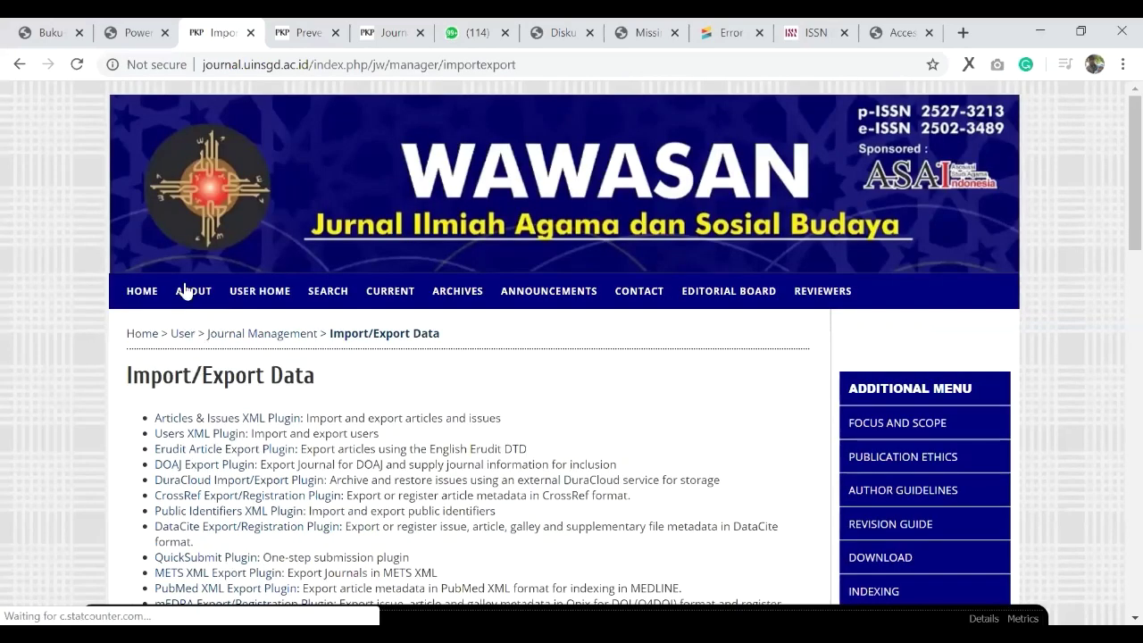
scroll(183, 169, down, 3)
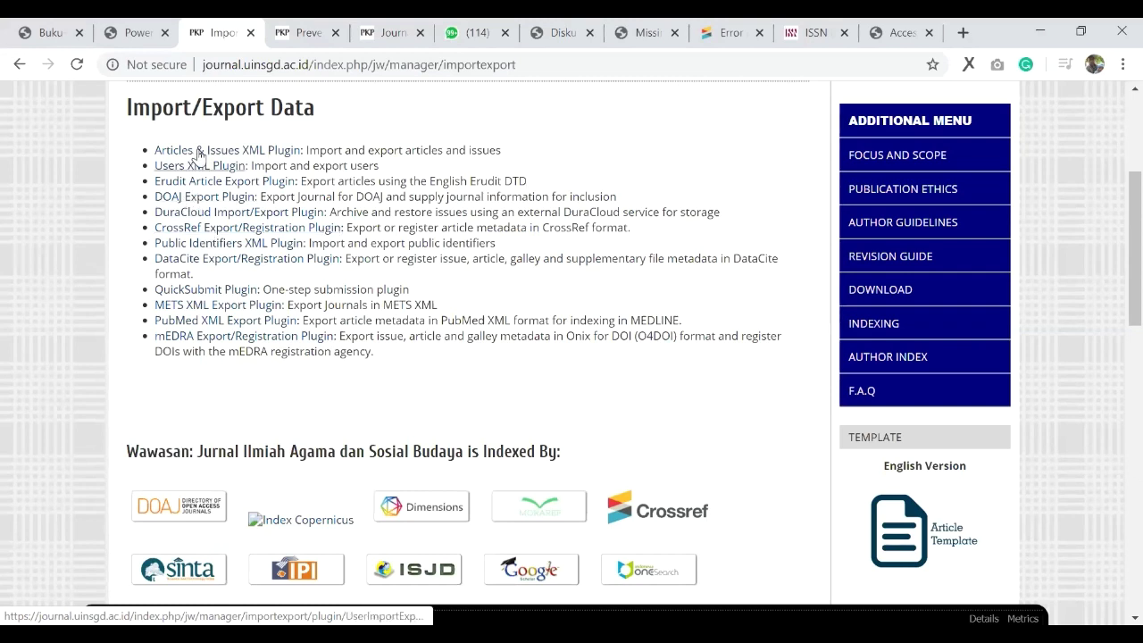
click(190, 229)
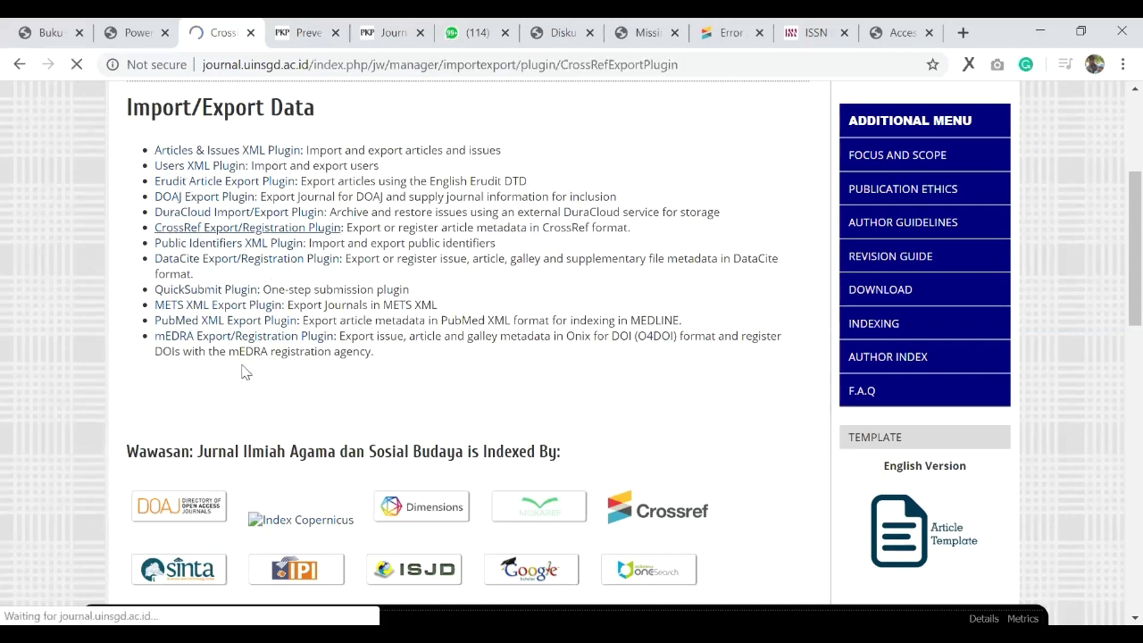
scroll(259, 383, down, 2)
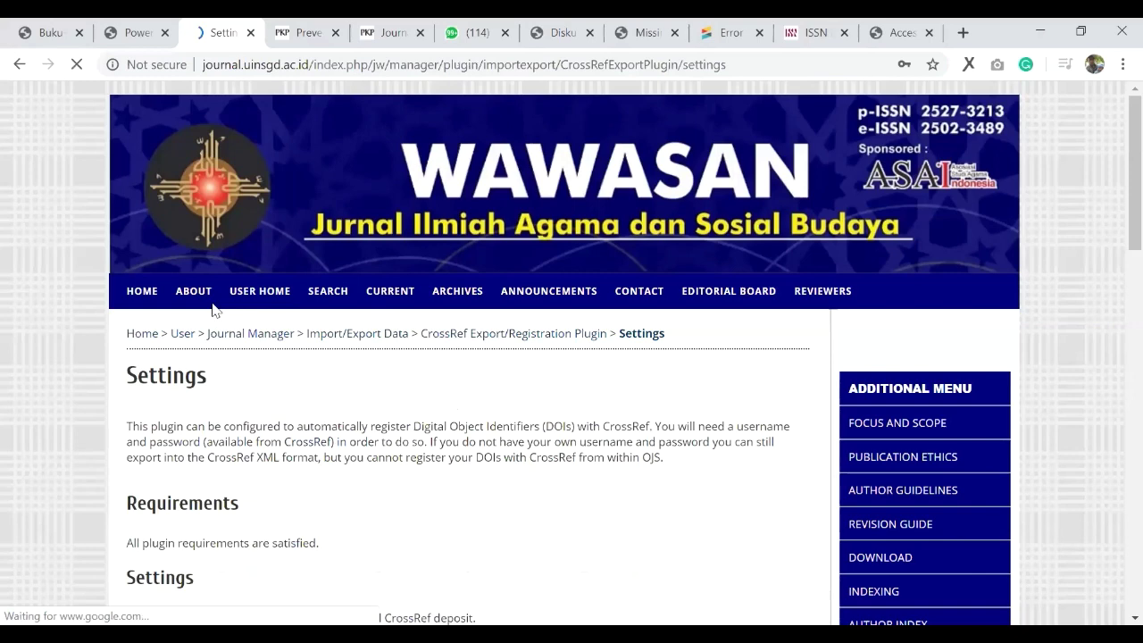
Step: Verify the depositor name, depositor email, Crossref username and password fields, then save the CrossRef settings
scroll(209, 311, down, 4)
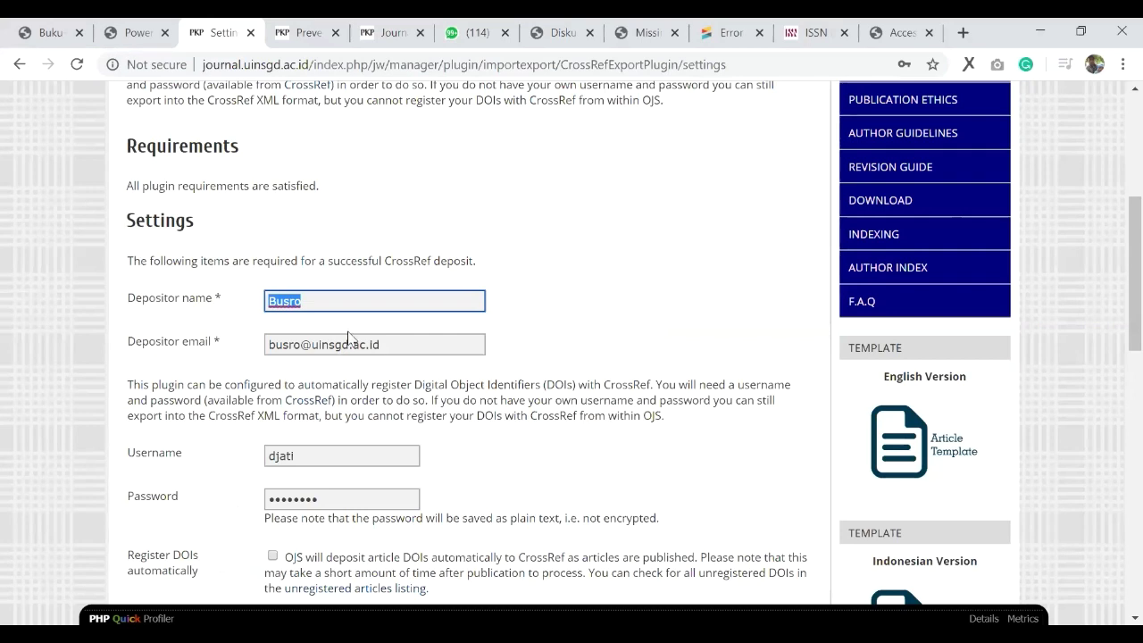
scroll(338, 330, down, 2)
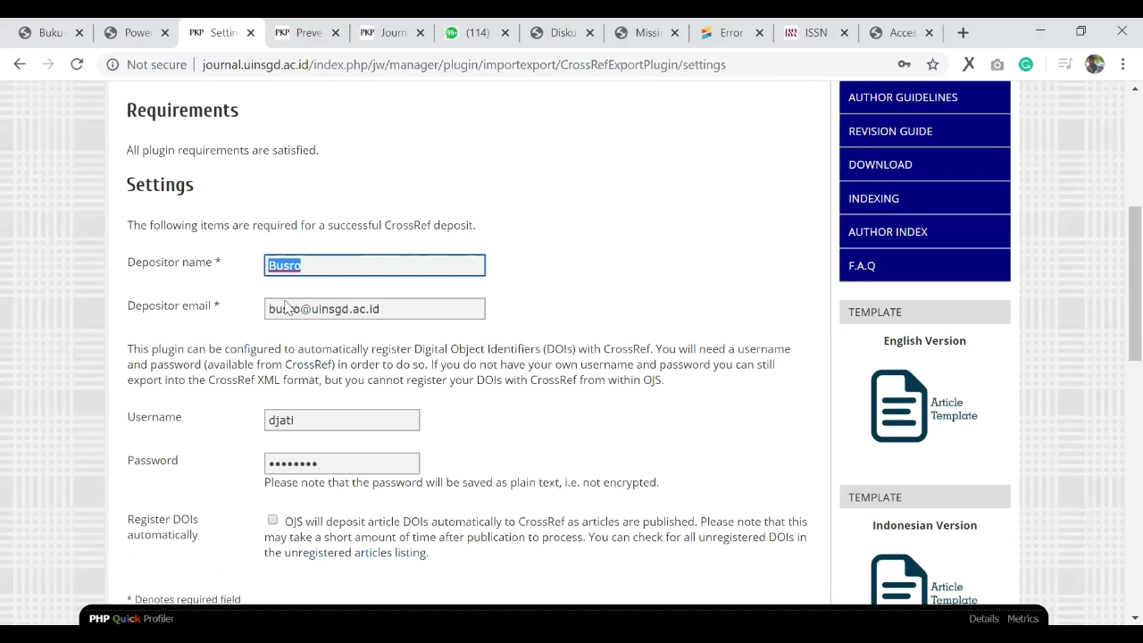
scroll(330, 286, down, 1)
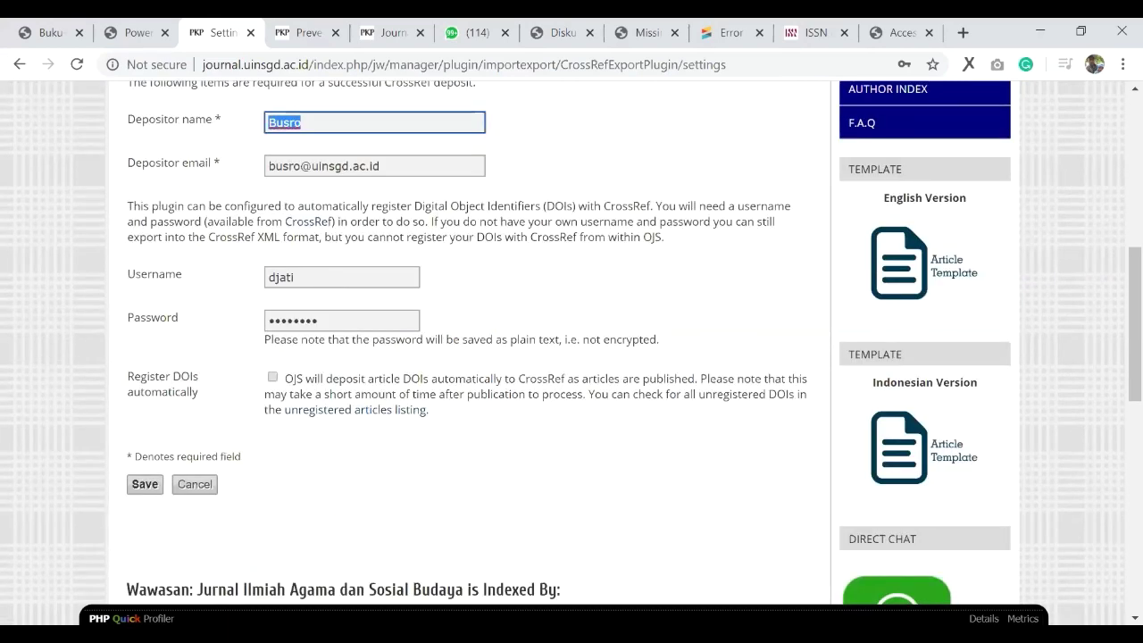
double_click(265, 280)
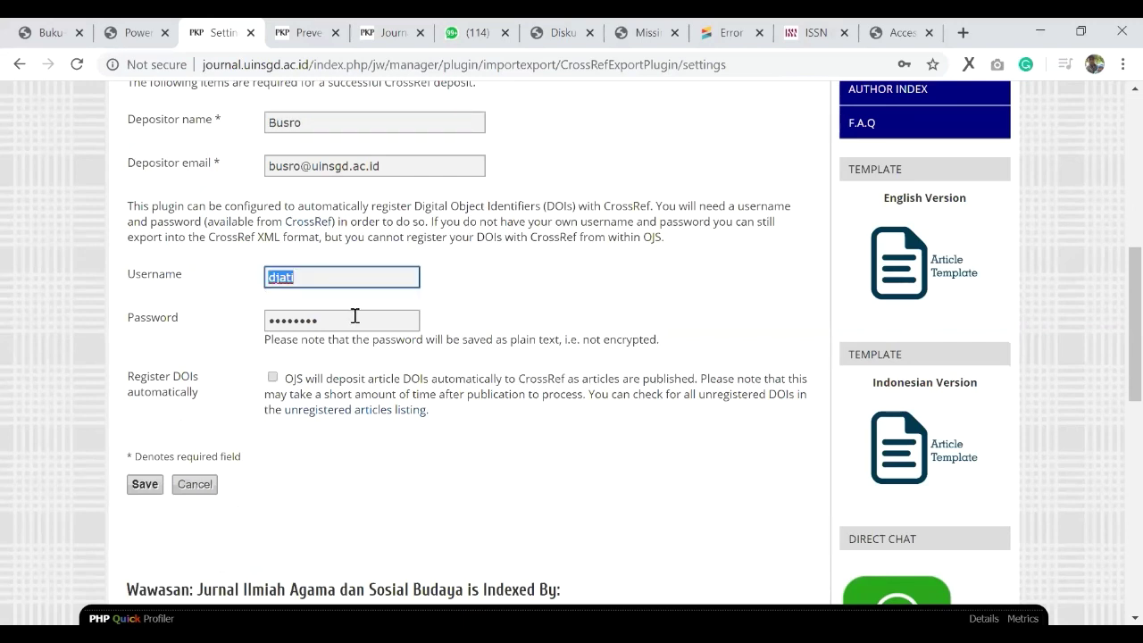
click(349, 279)
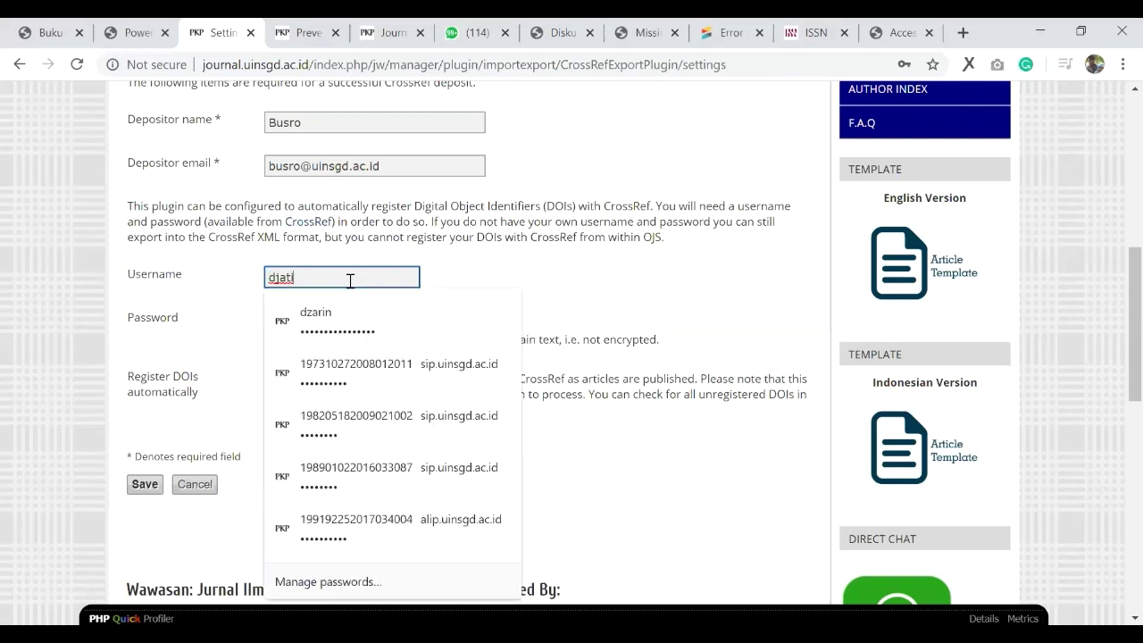
click(524, 277)
key(Tab)
click(532, 300)
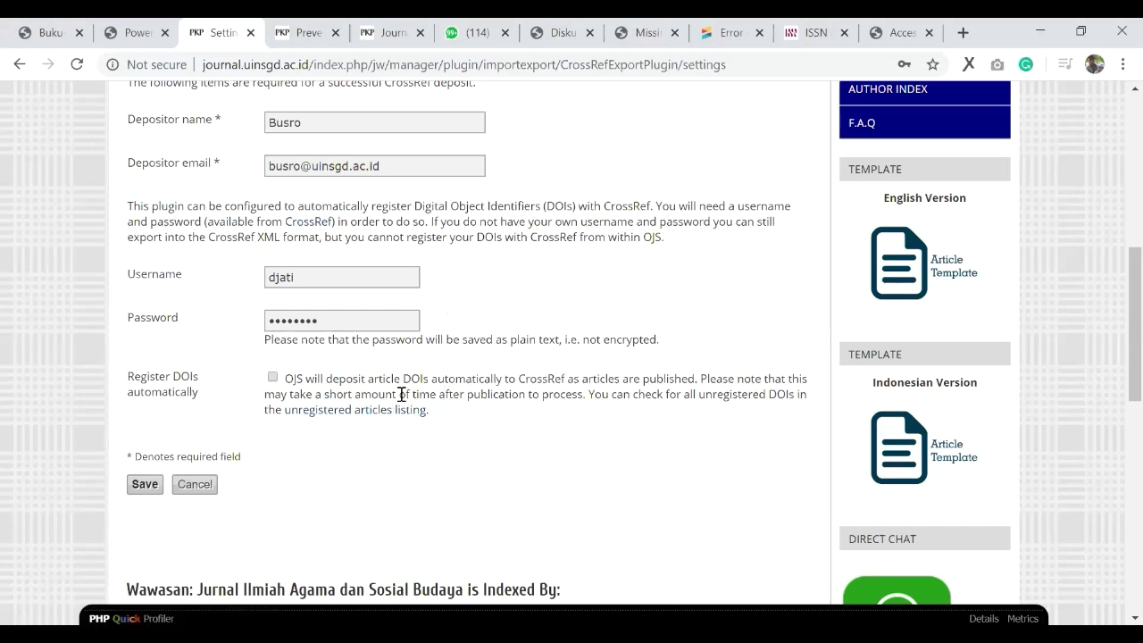
double_click(310, 127)
key(Tab)
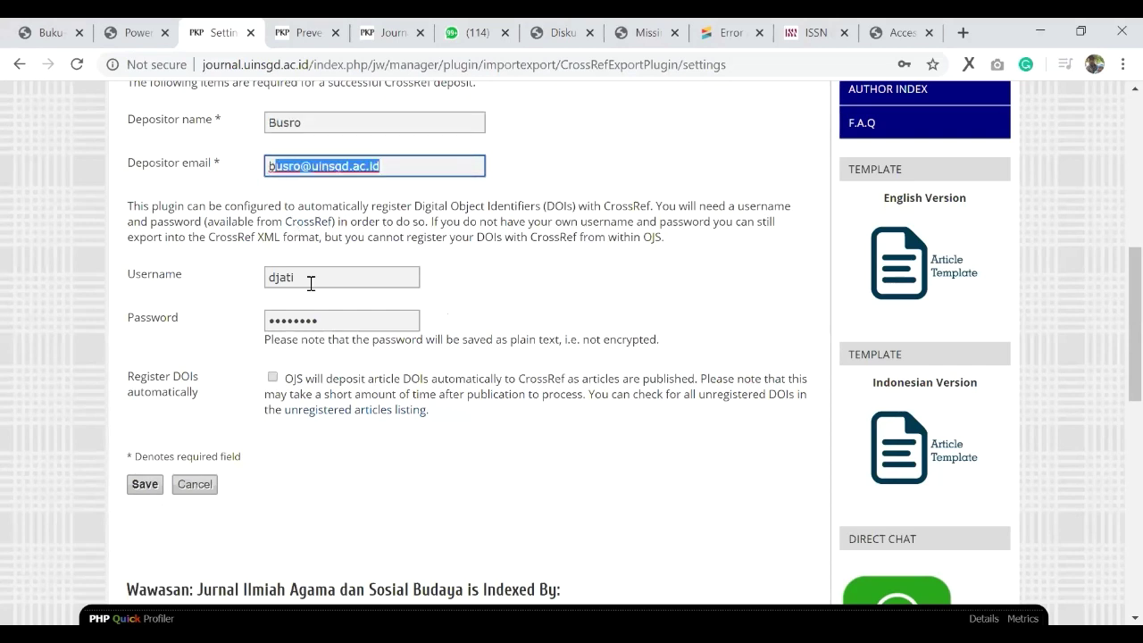
key(Tab)
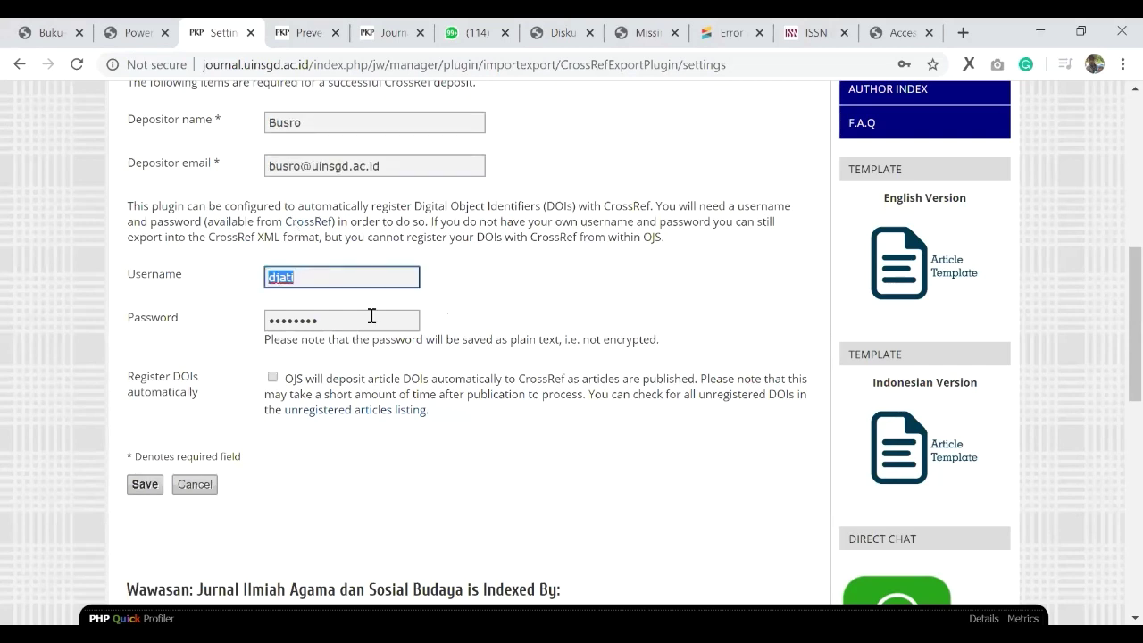
click(145, 486)
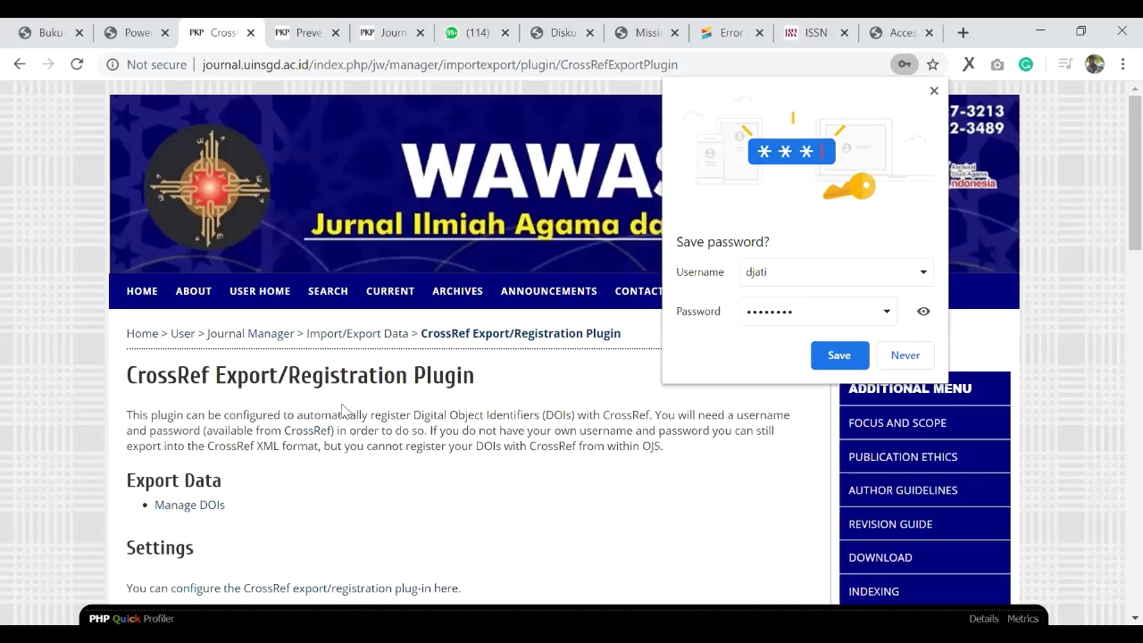
Step: Dismiss Chrome's save-password prompt and open Manage DOIs under Export Data
click(305, 135)
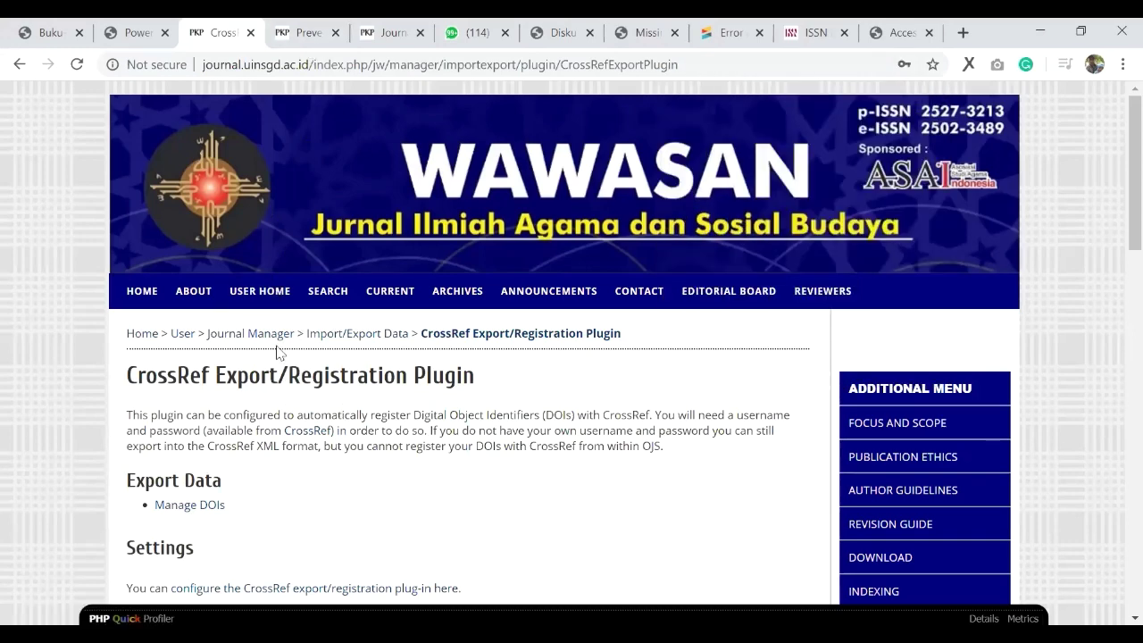
scroll(278, 353, down, 1)
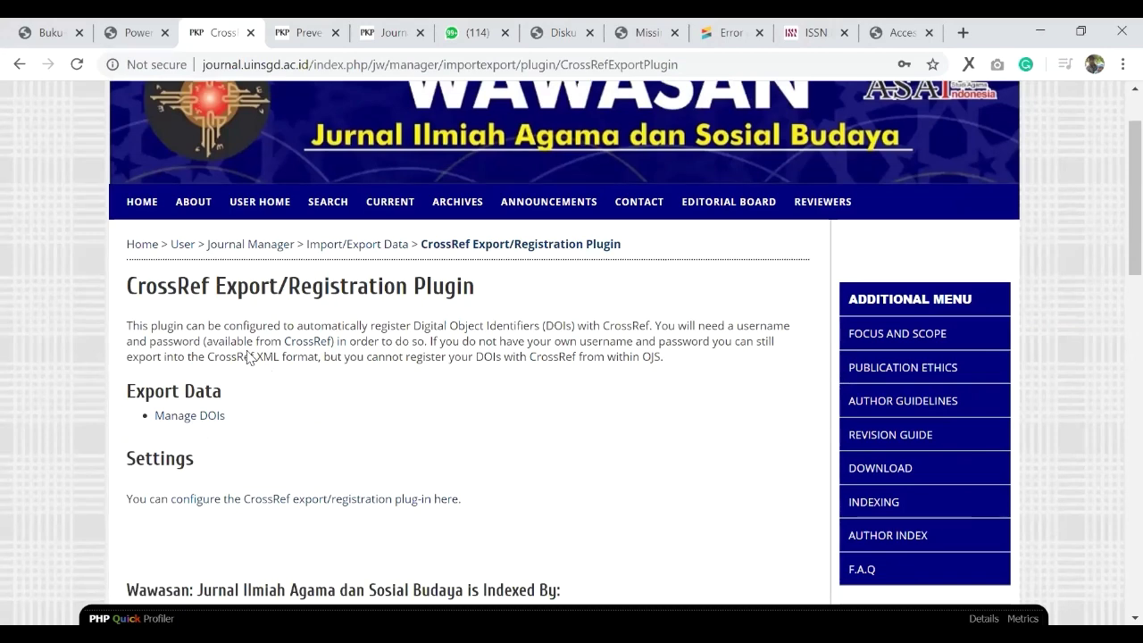
scroll(241, 375, down, 1)
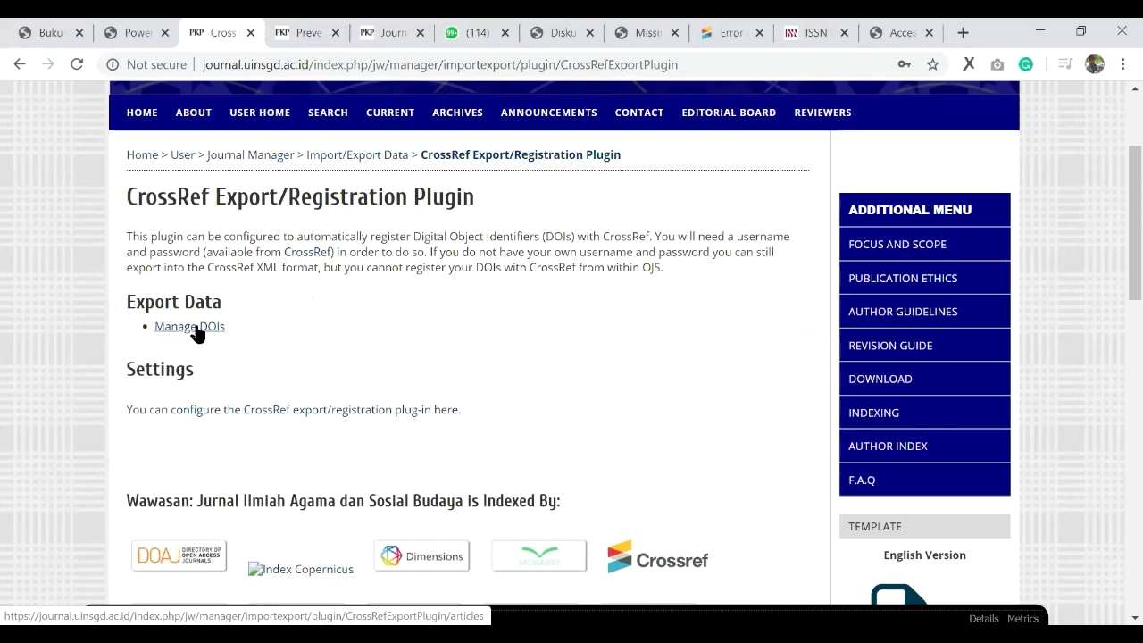
click(221, 326)
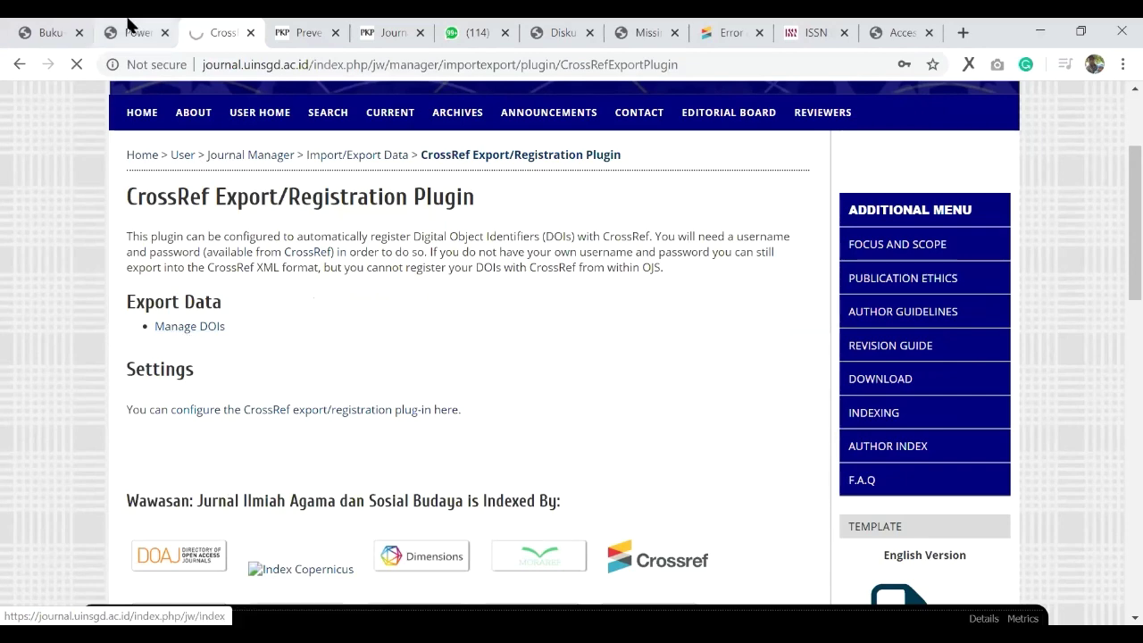
Step: Compare with the guide PDF, scroll the Manage Article DOIs list, then go to Manage Issues
key(ctrl+shift+Tab)
key(ctrl+shift+Tab)
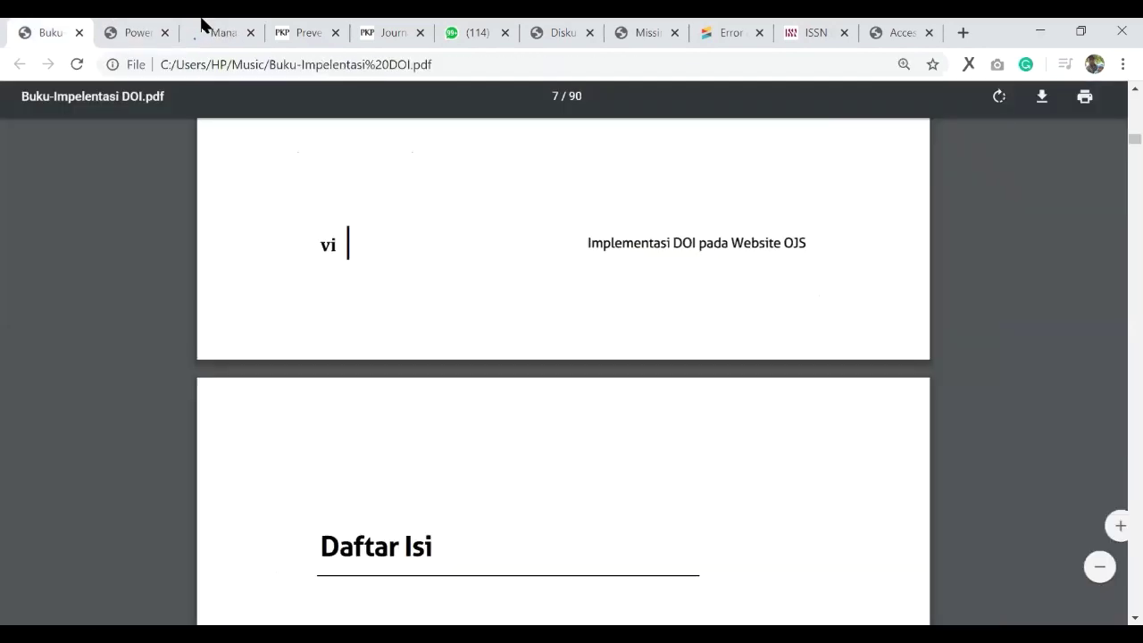
scroll(404, 437, down, 4)
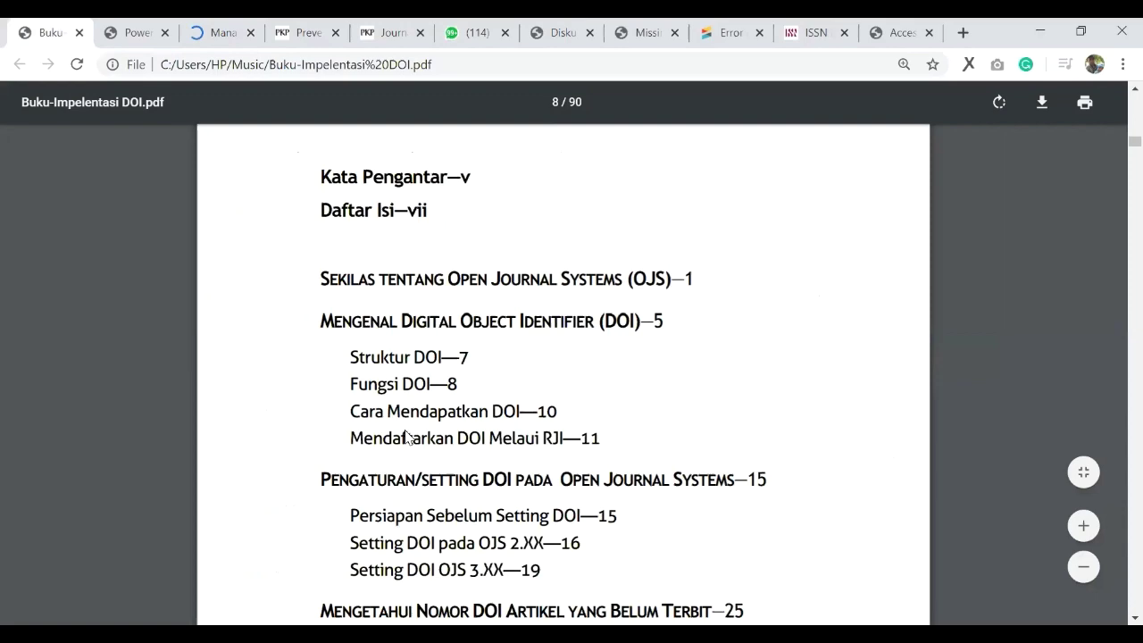
key(ctrl+Tab)
key(ctrl+Tab)
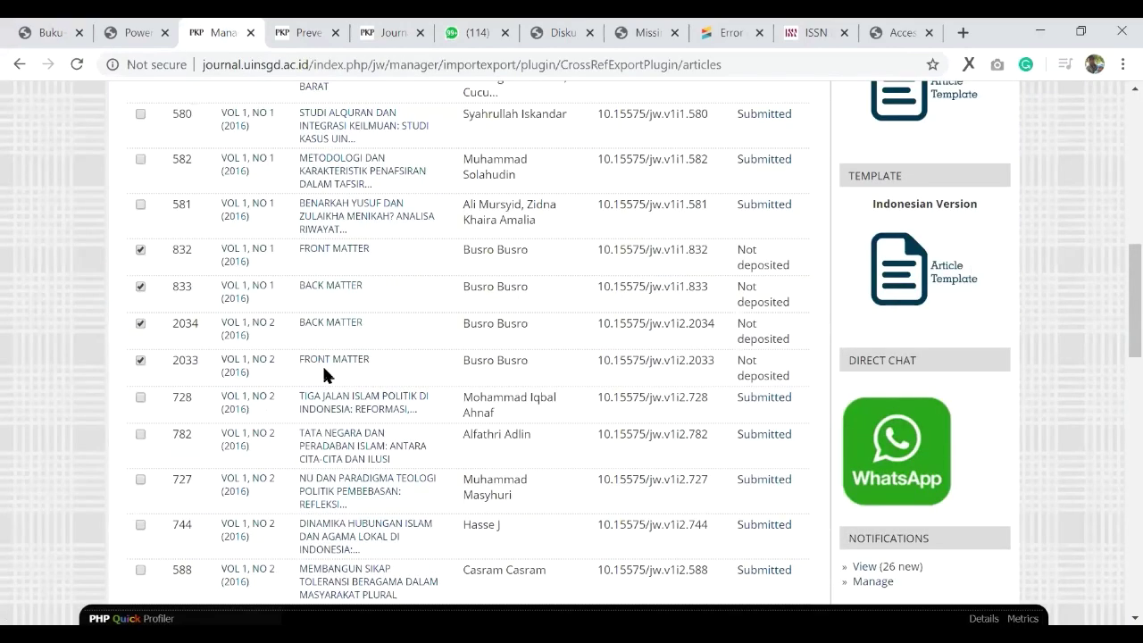
scroll(318, 374, up, 5)
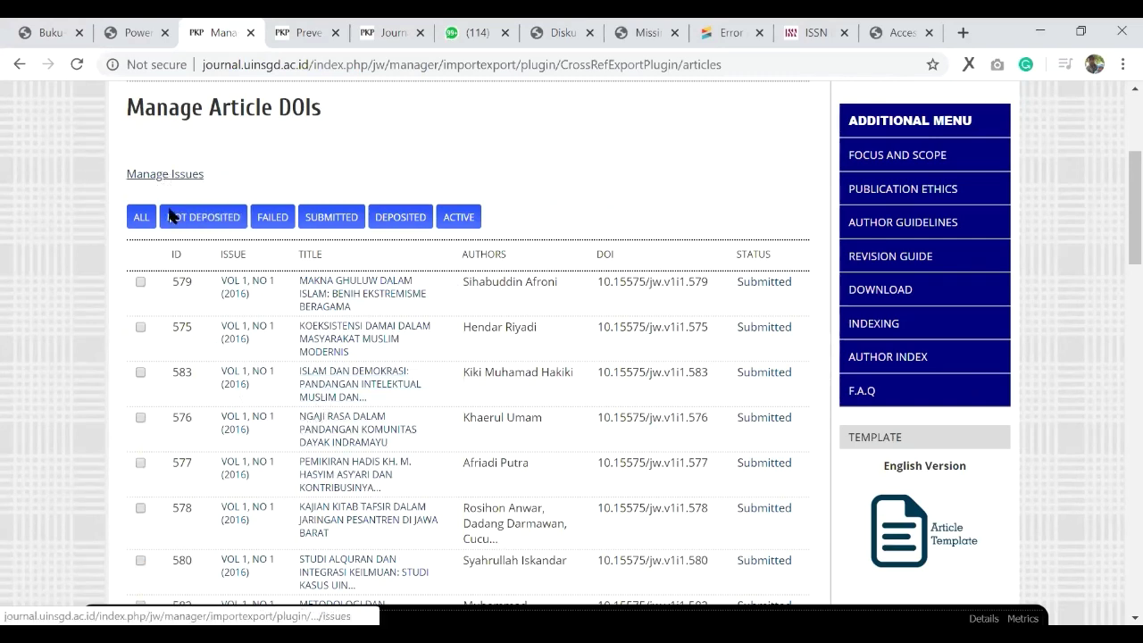
scroll(190, 348, down, 2)
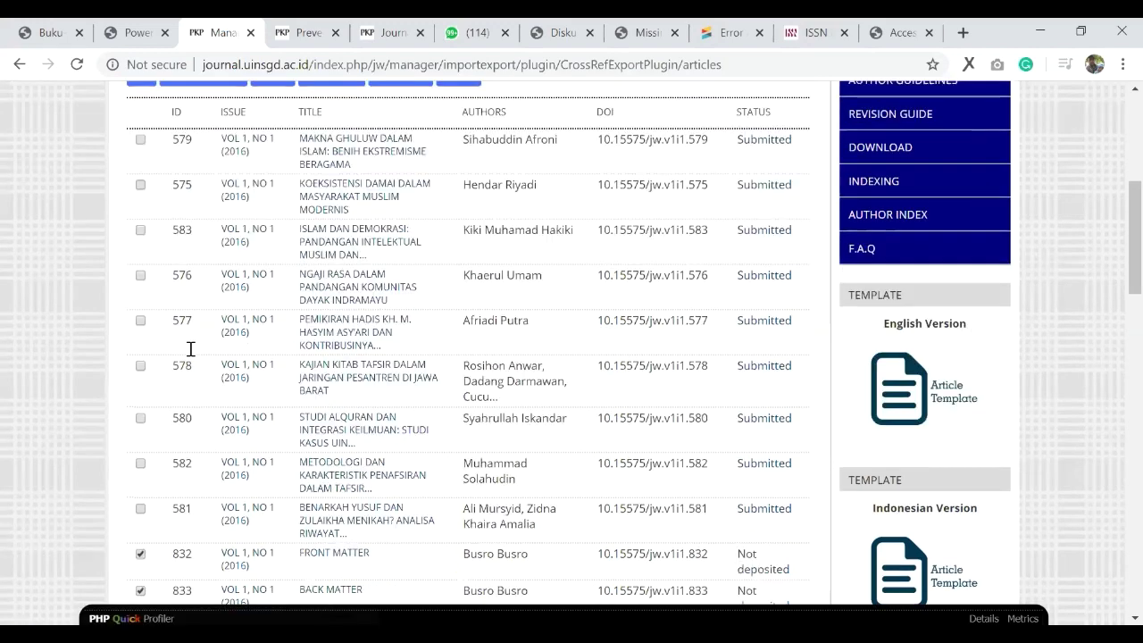
scroll(268, 314, down, 6)
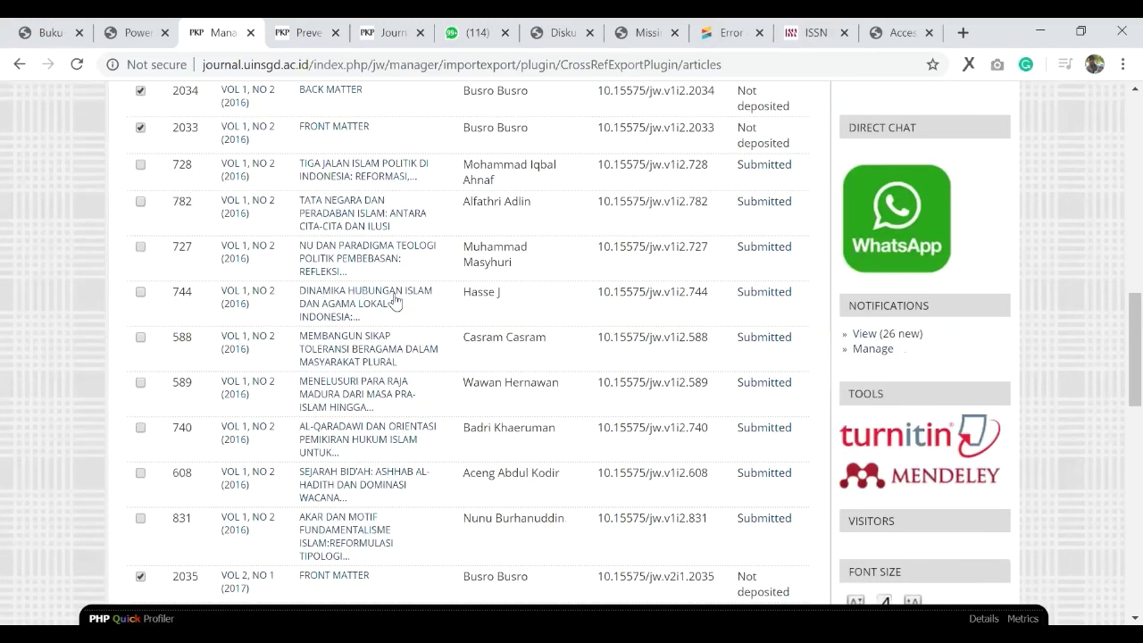
scroll(256, 353, up, 5)
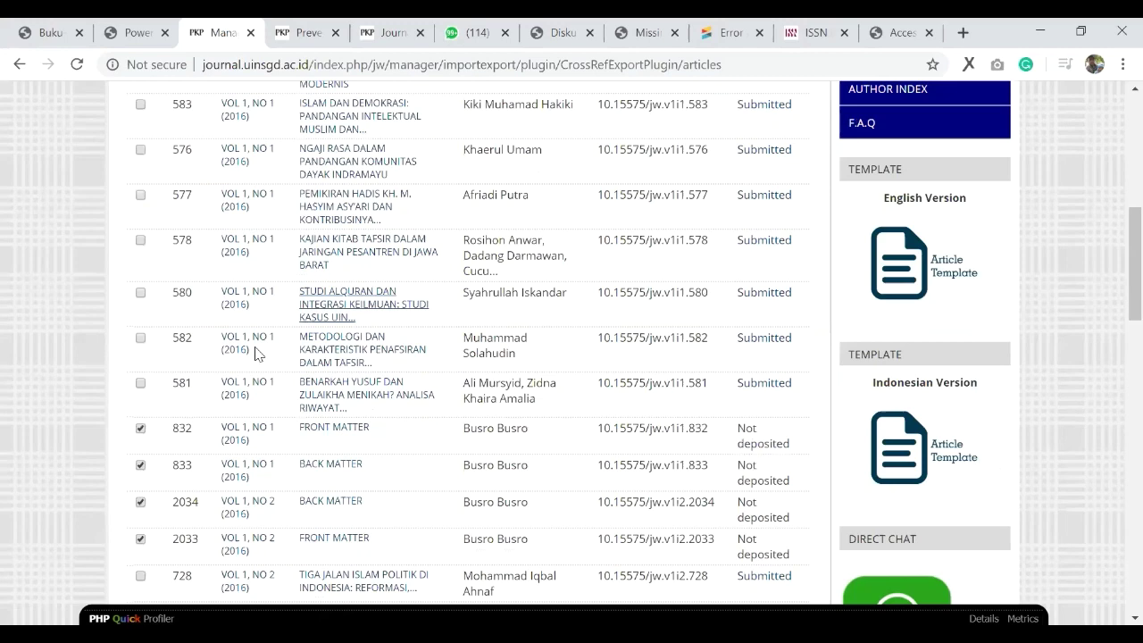
scroll(301, 380, up, 4)
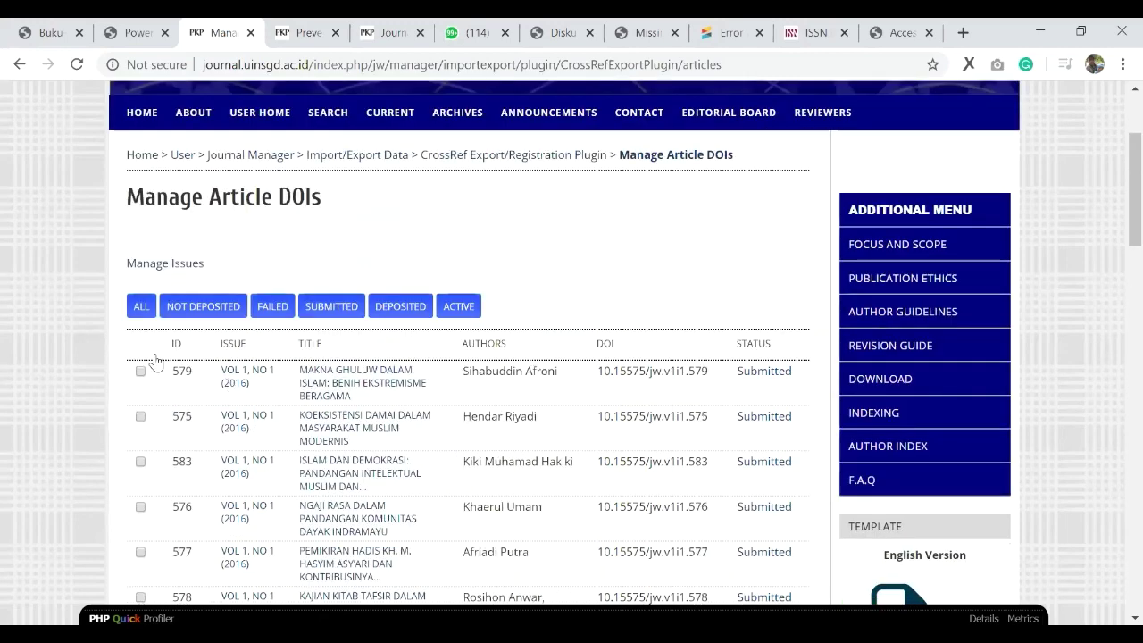
scroll(151, 361, up, 2)
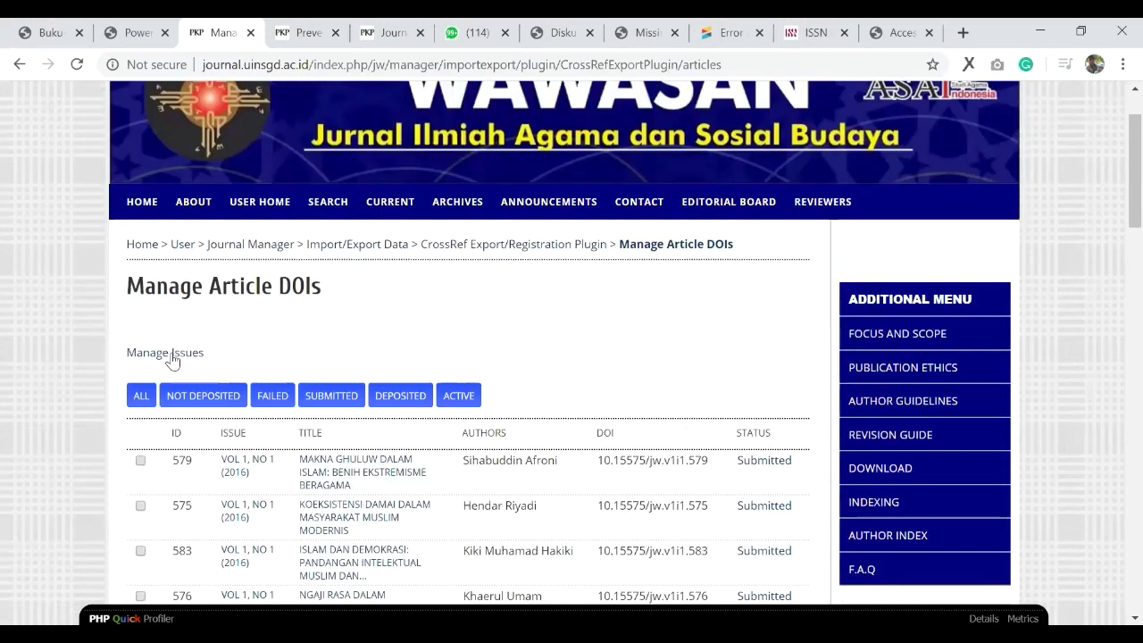
click(170, 355)
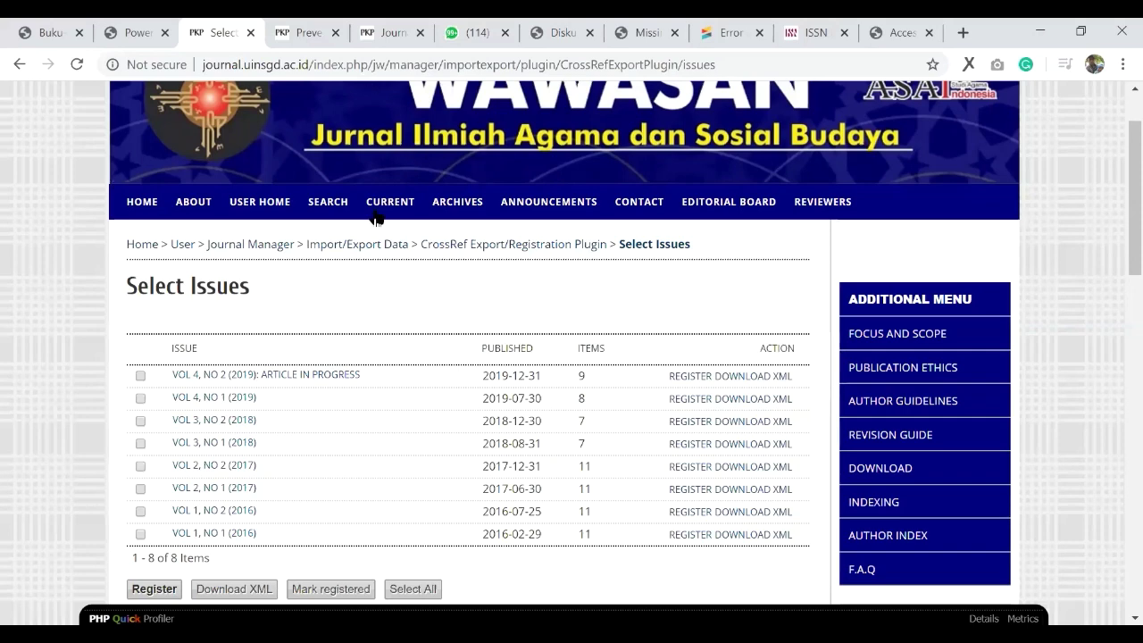
Step: Export the Vol 4, No 2 (2019) issue as CrossRef XML, save the file, and open a new tab
click(744, 378)
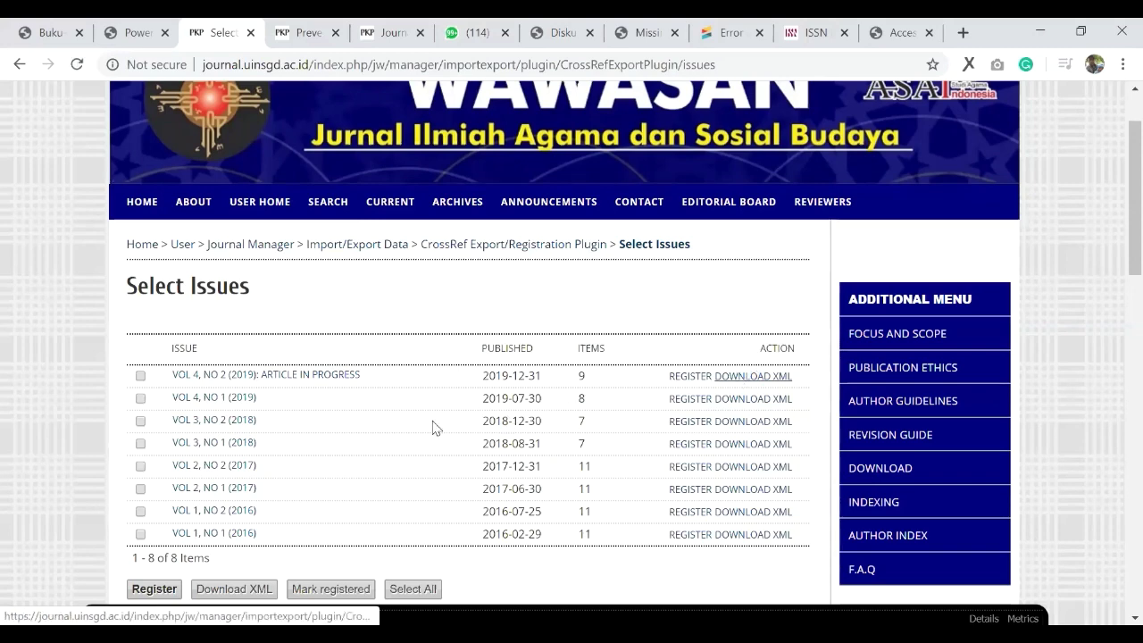
click(393, 416)
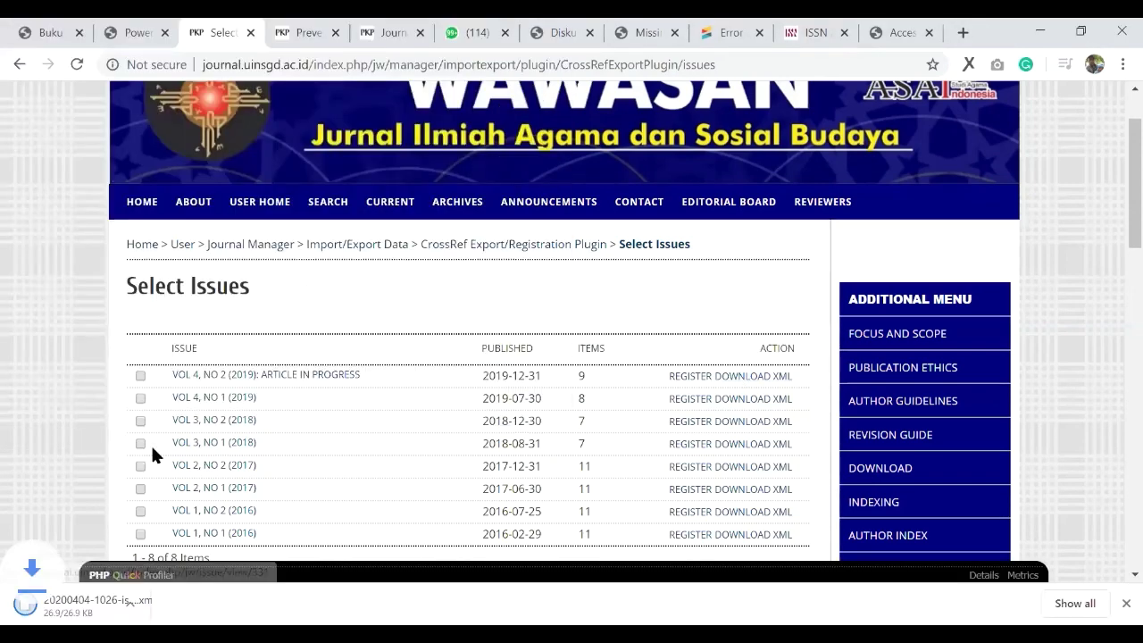
click(964, 32)
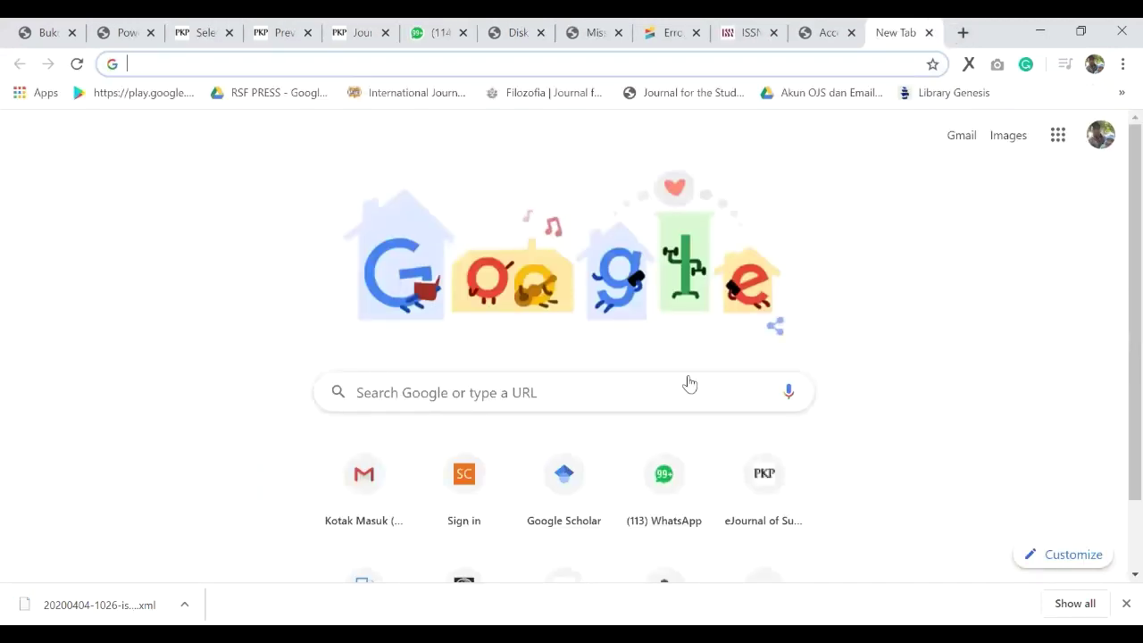
Step: Open doi.crossref.org in the new blank tab
key(ctrl+3)
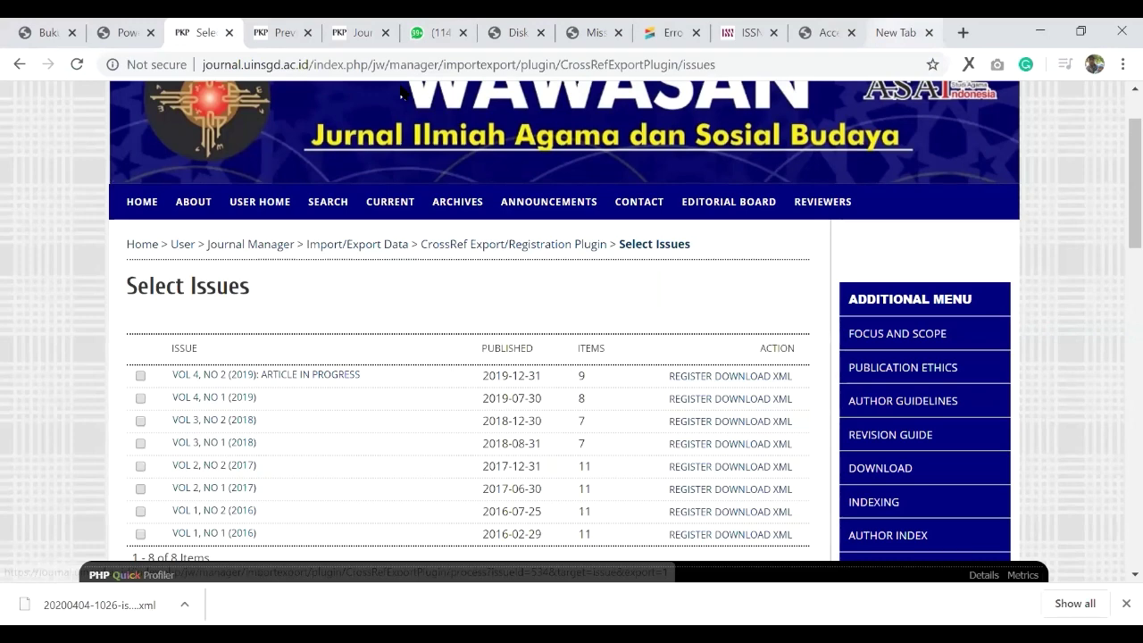
key(ctrl+9)
text(doi.crossref.org)
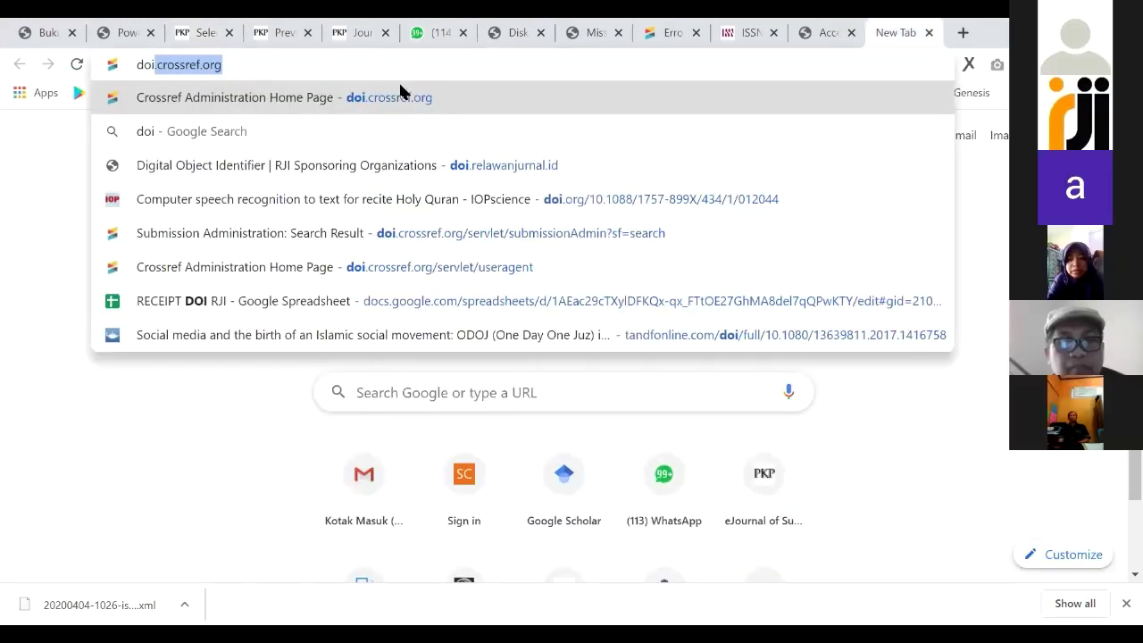
key(Return)
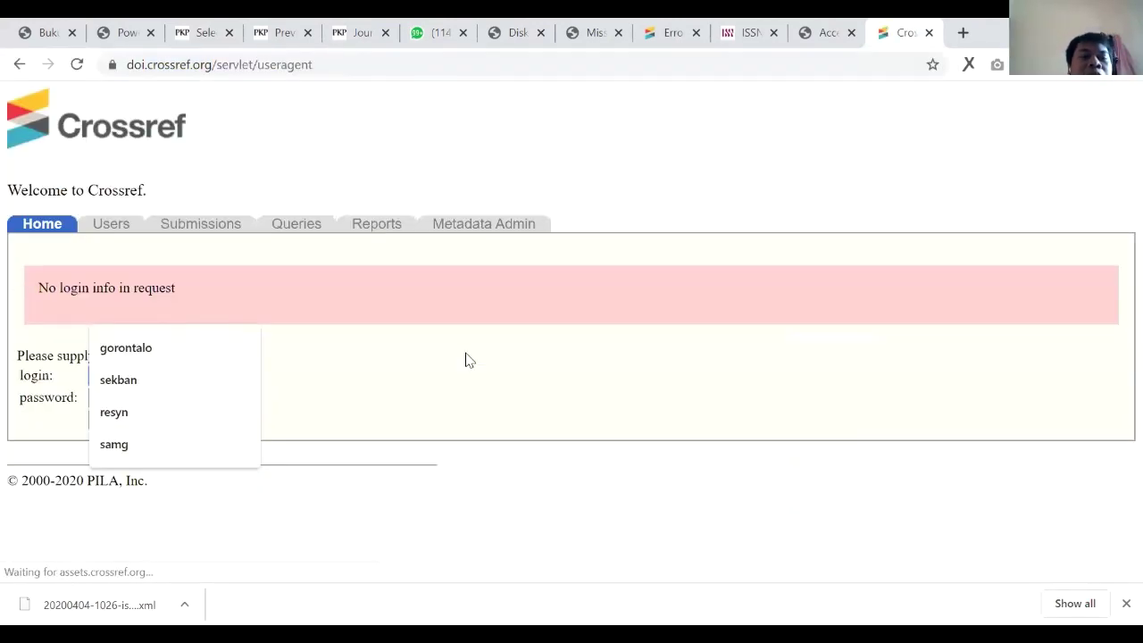
Step: Sign in to Crossref Administration with the account username and password
click(202, 376)
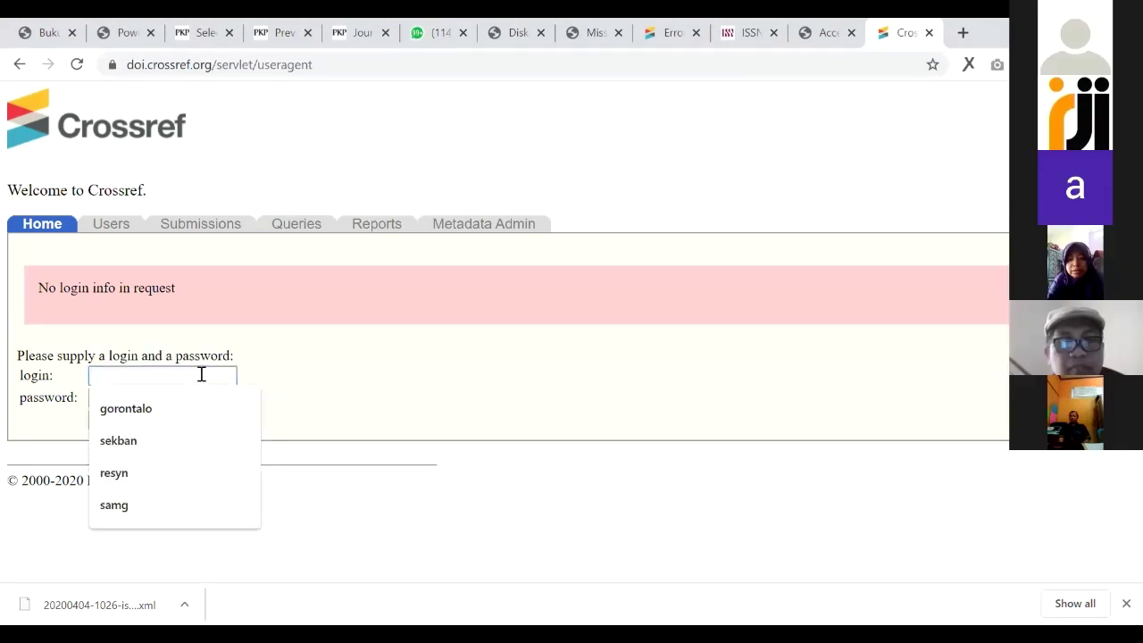
click(199, 378)
click(201, 375)
text(djati)
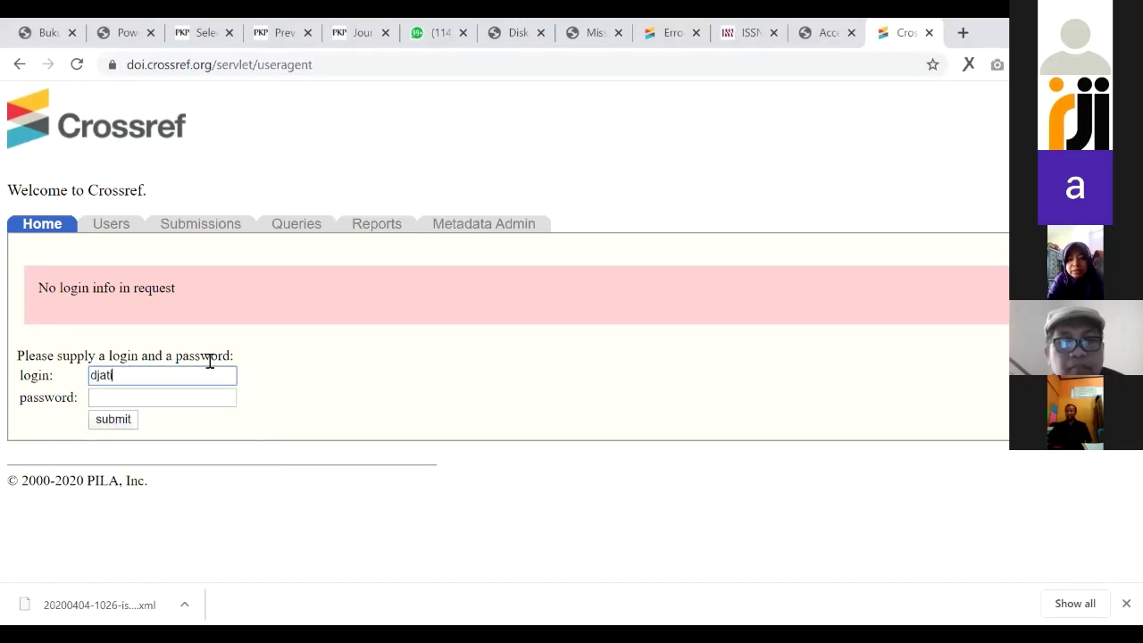
key(Tab)
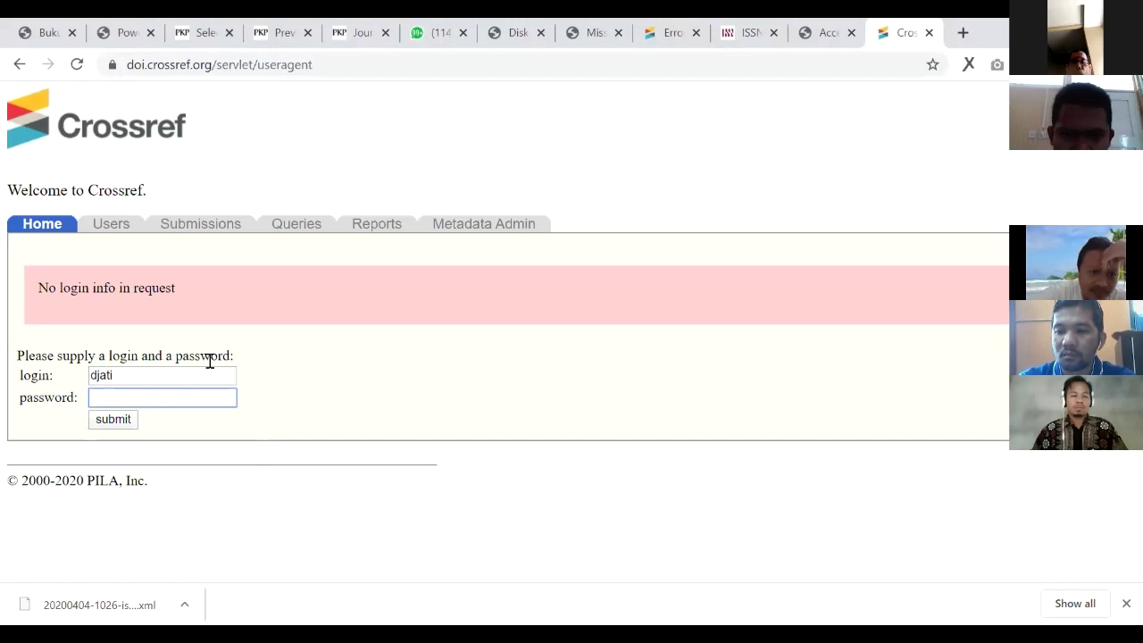
text(********)
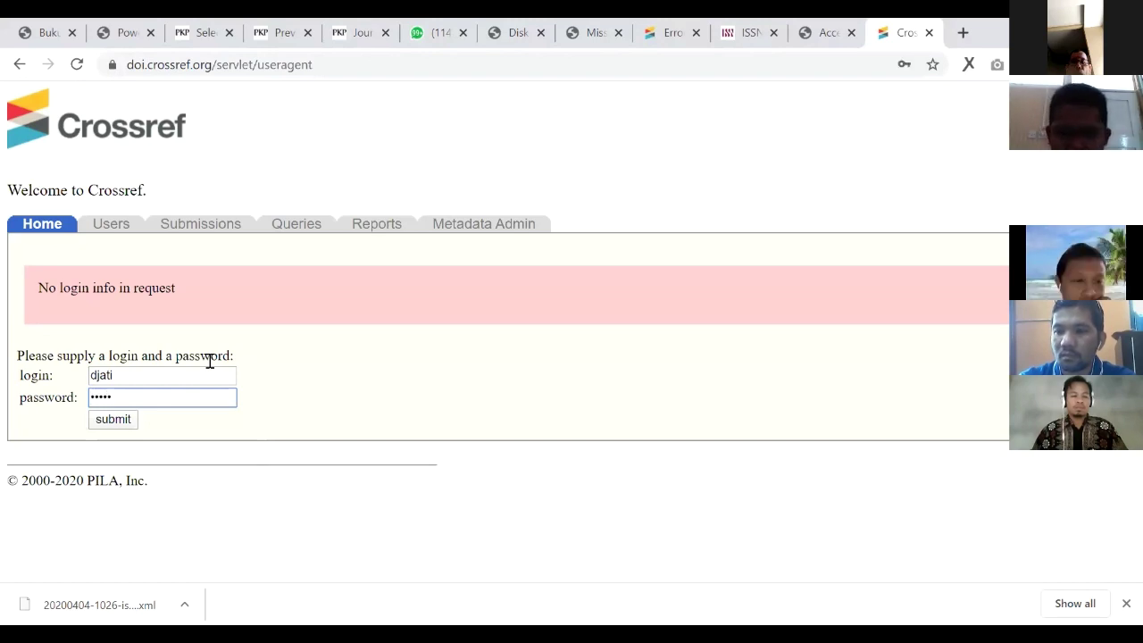
key(Return)
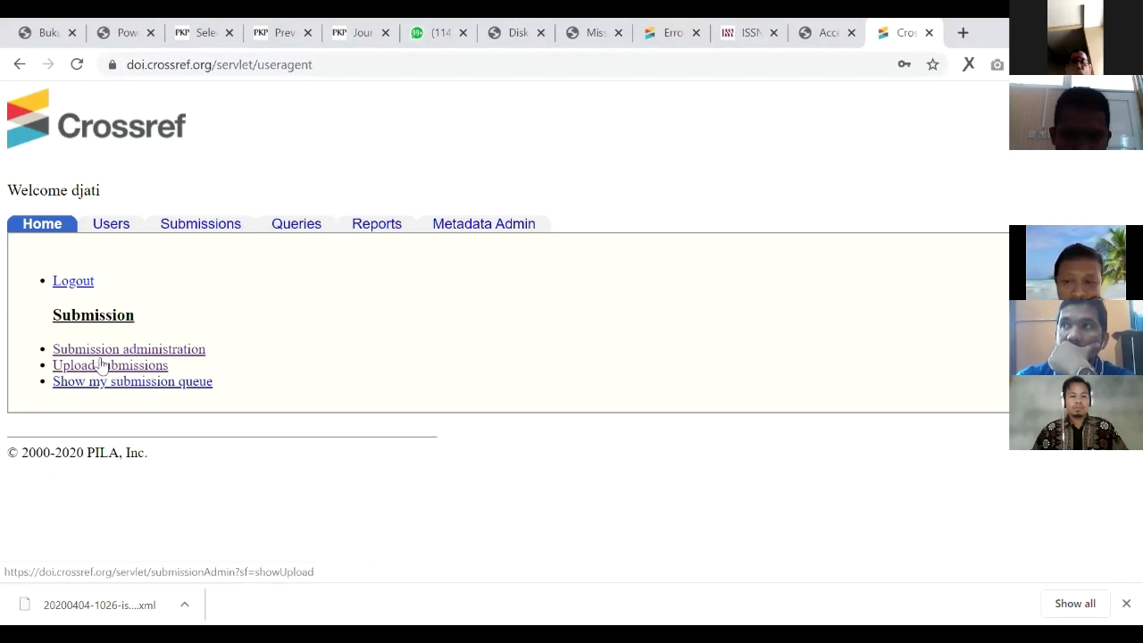
click(110, 370)
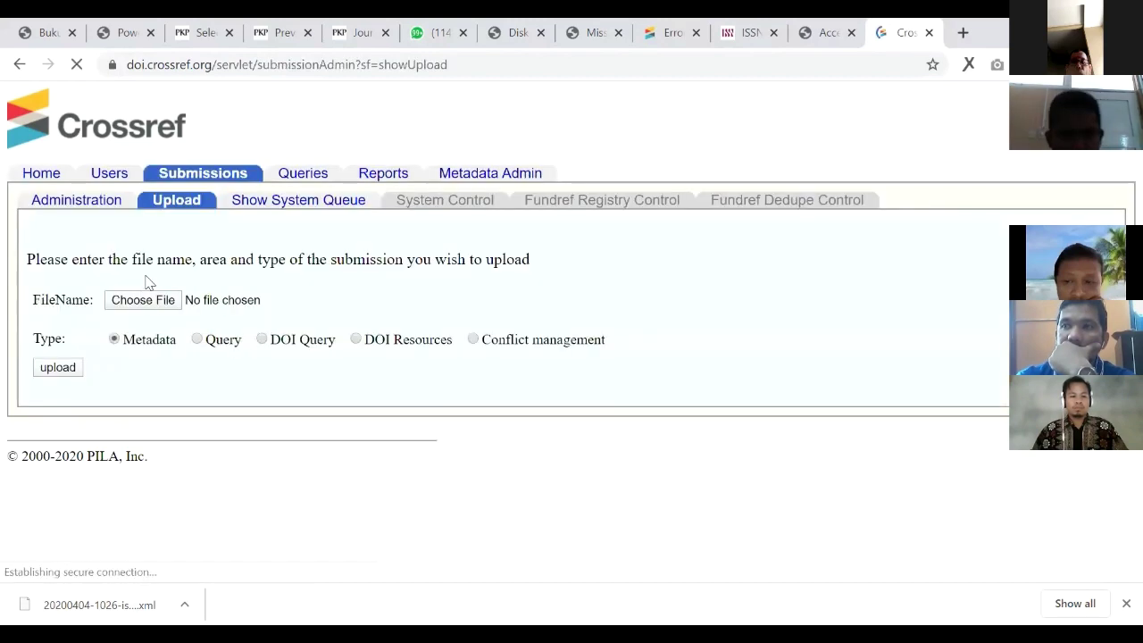
click(159, 300)
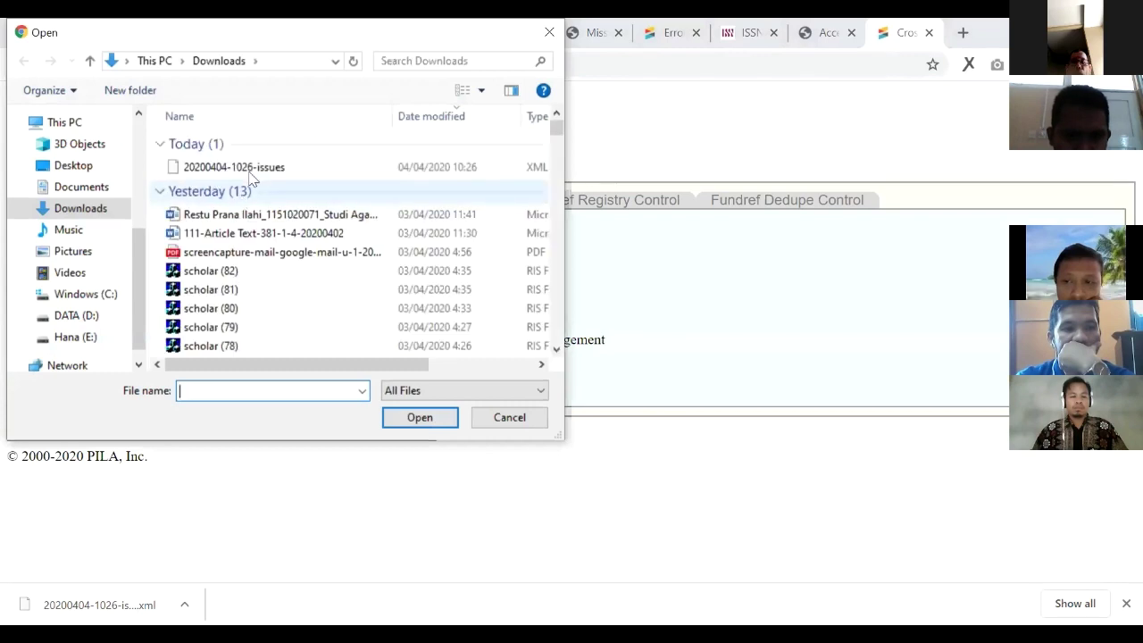
click(234, 168)
click(418, 418)
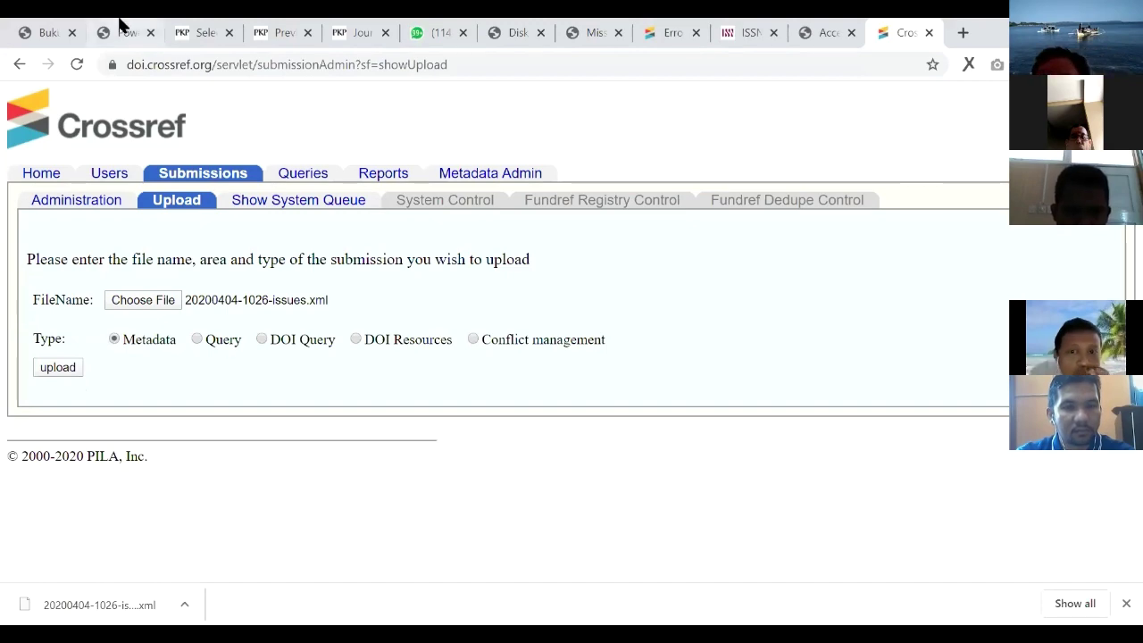
click(185, 24)
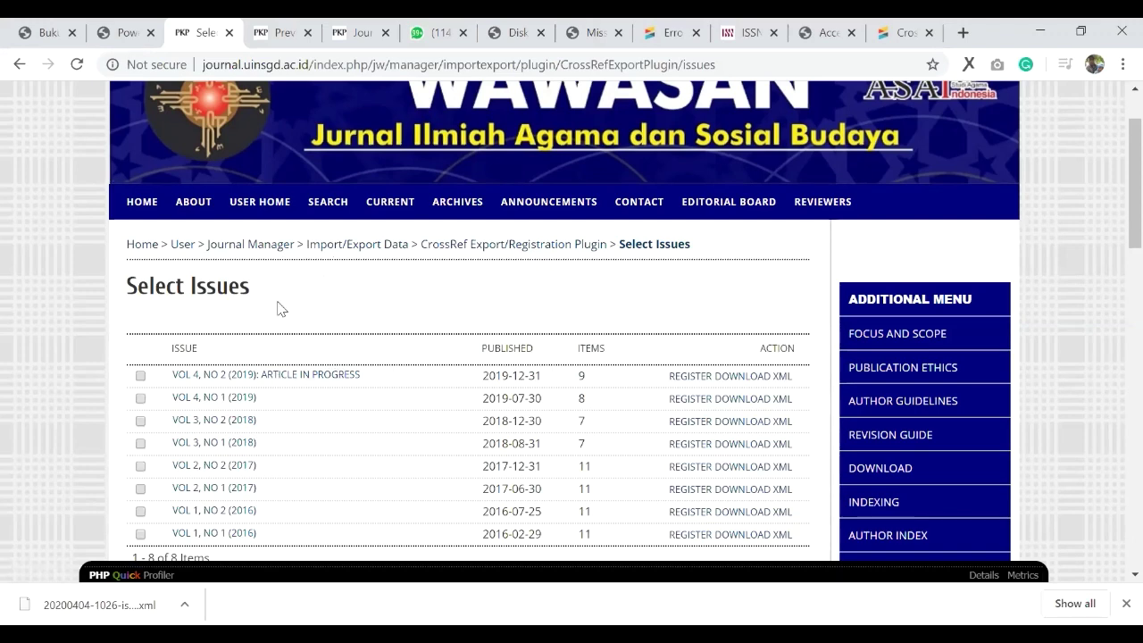
Step: Open the CrossRef plugin's Manage Article DOIs list and scroll through it
click(458, 254)
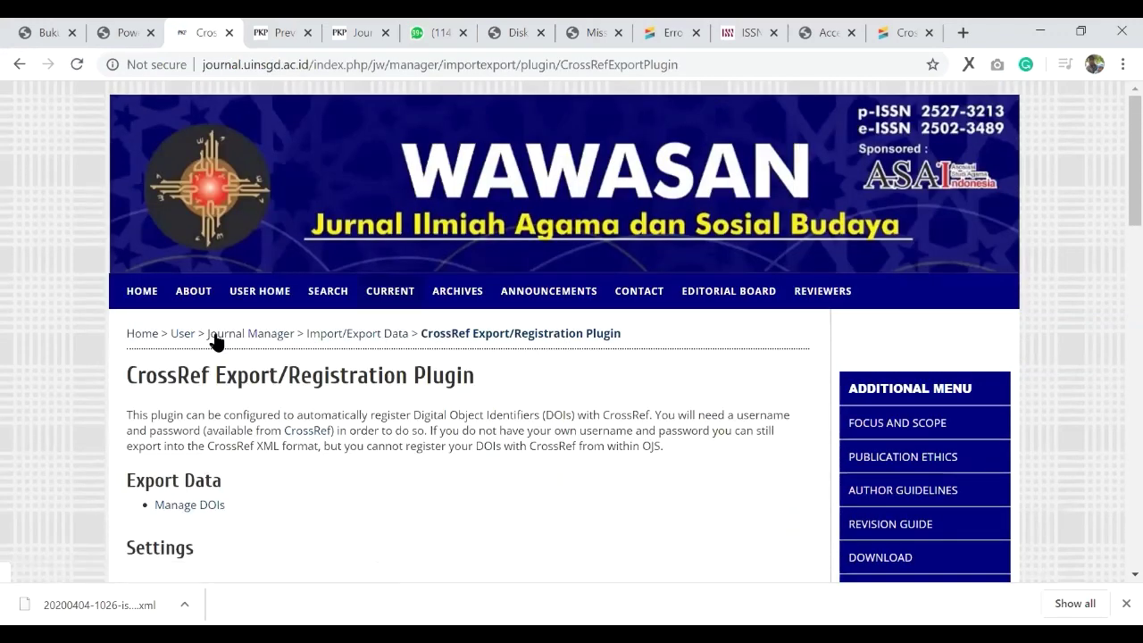
scroll(216, 339, down, 2)
click(215, 328)
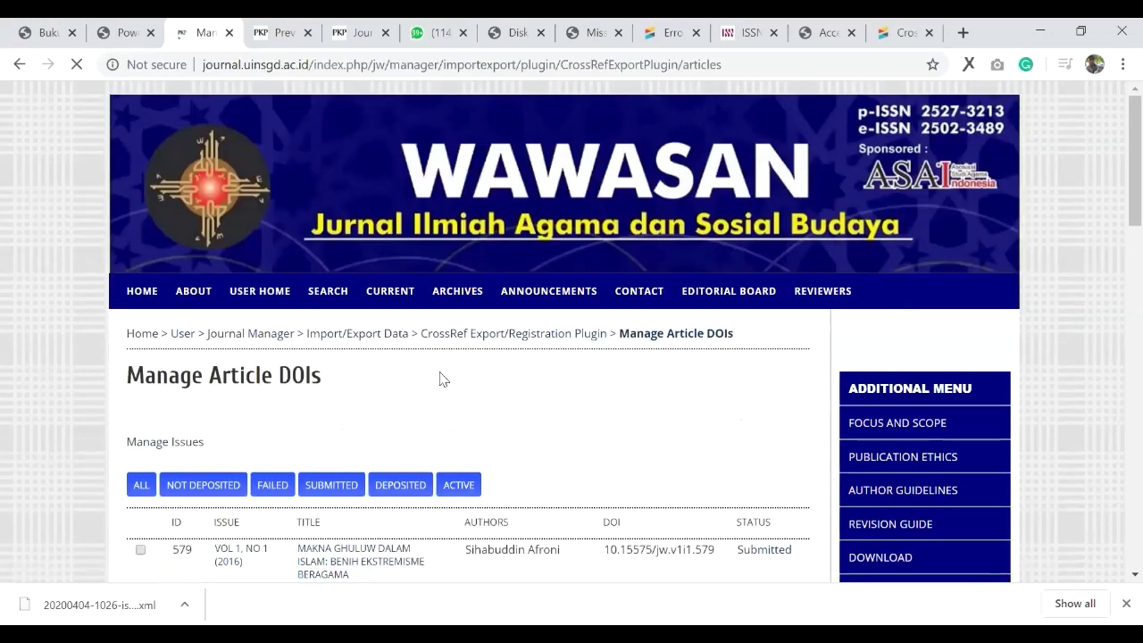
scroll(438, 377, down, 4)
scroll(728, 345, up, 2)
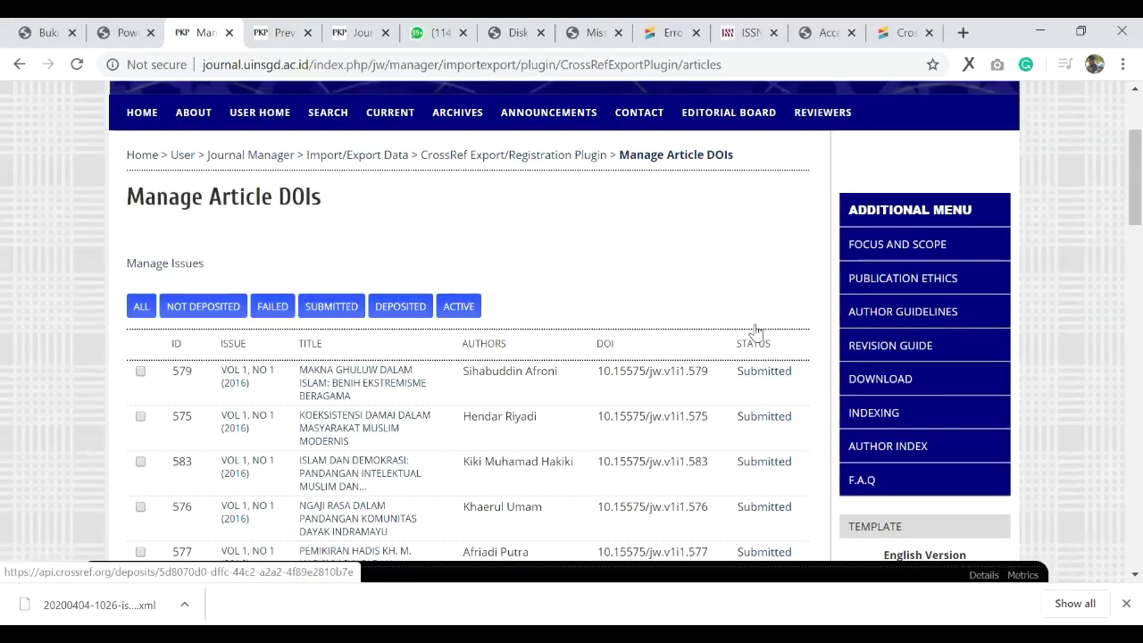
scroll(753, 339, down, 1)
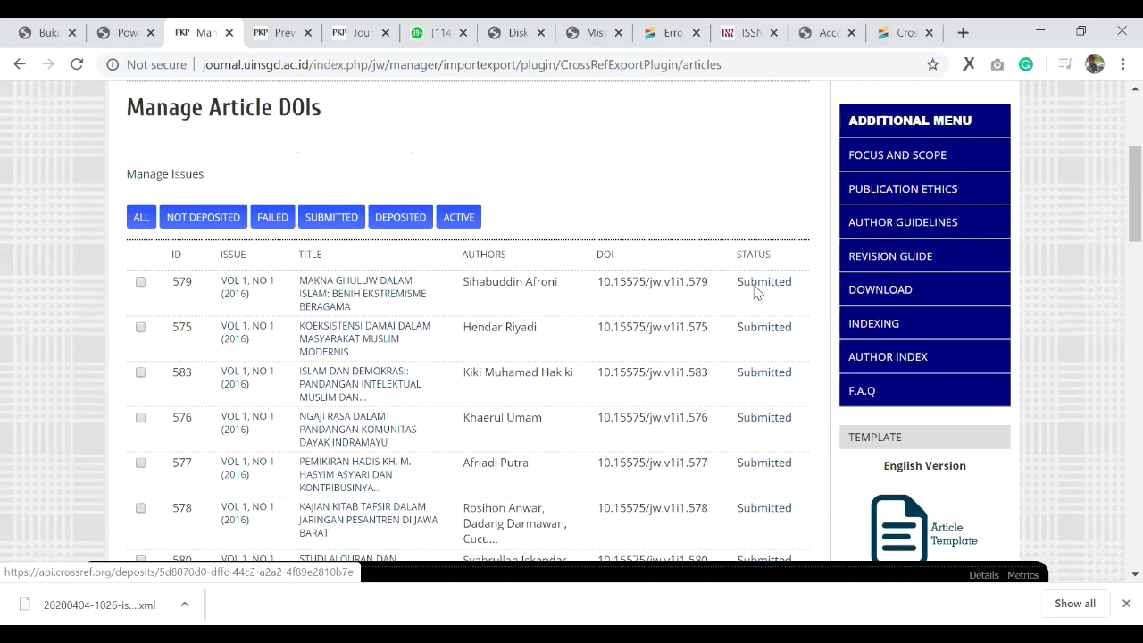
scroll(768, 418, down, 1)
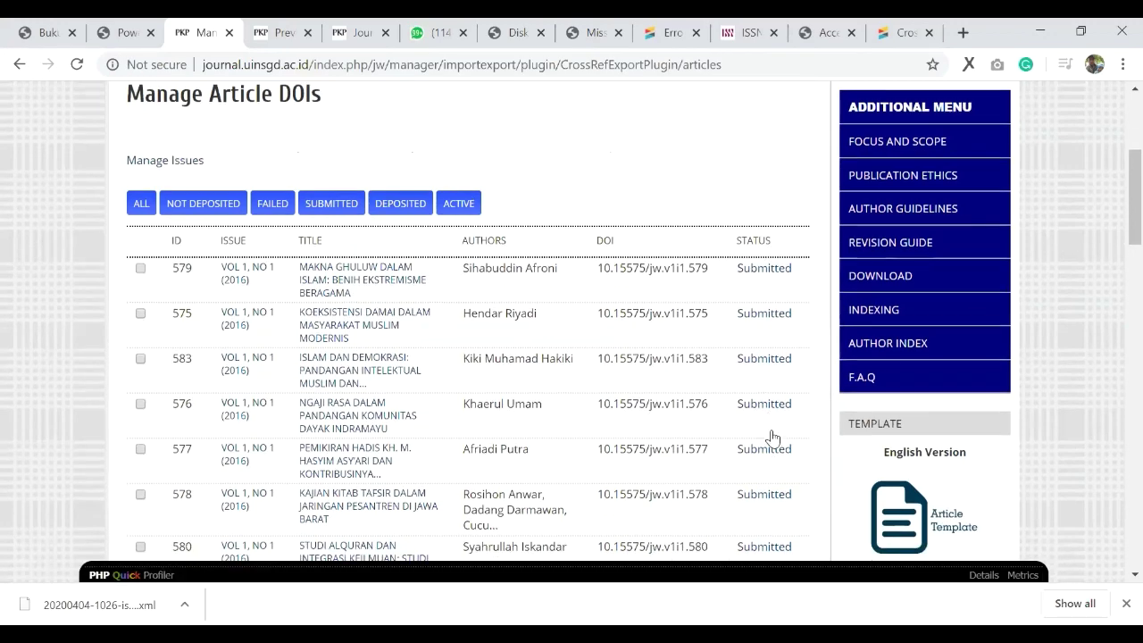
scroll(759, 258, down, 1)
scroll(798, 252, down, 4)
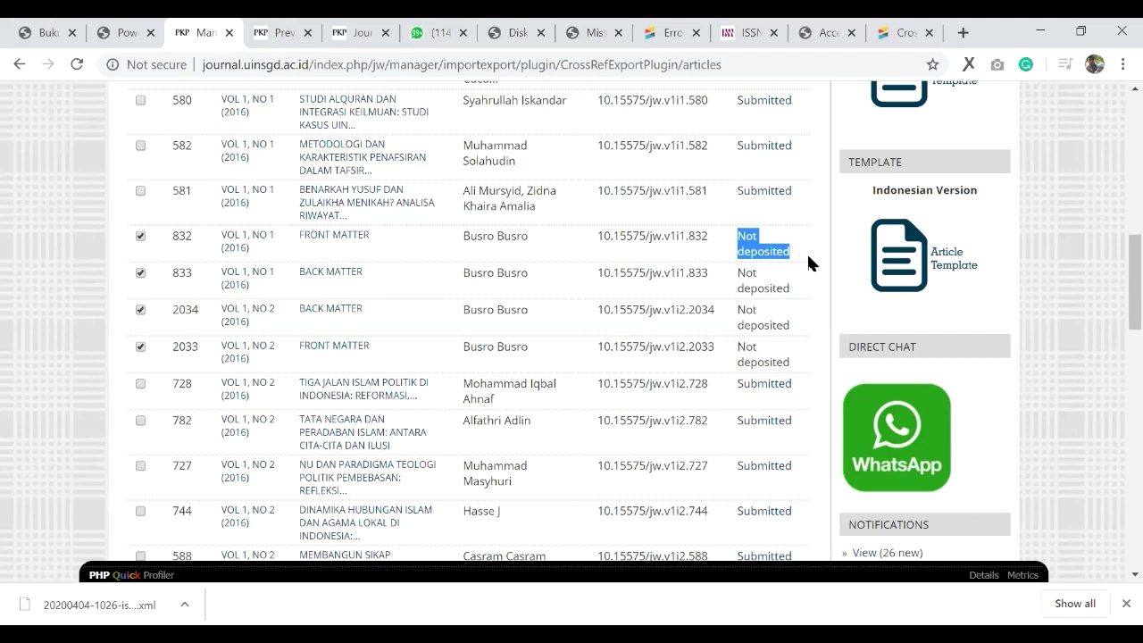
click(768, 276)
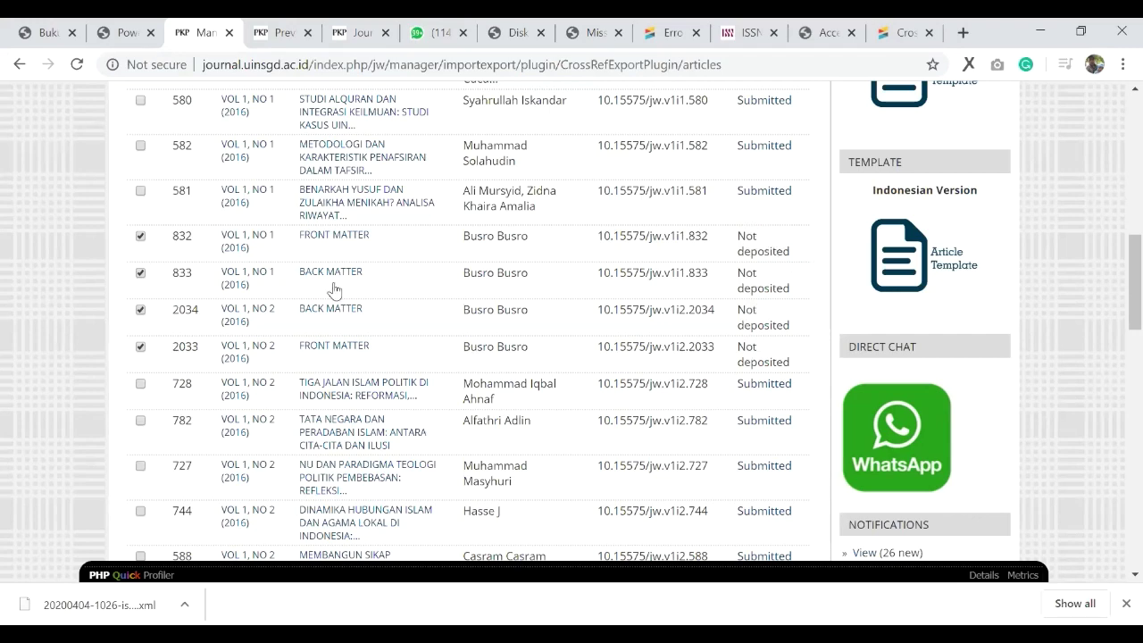
scroll(331, 288, up, 6)
scroll(709, 339, down, 3)
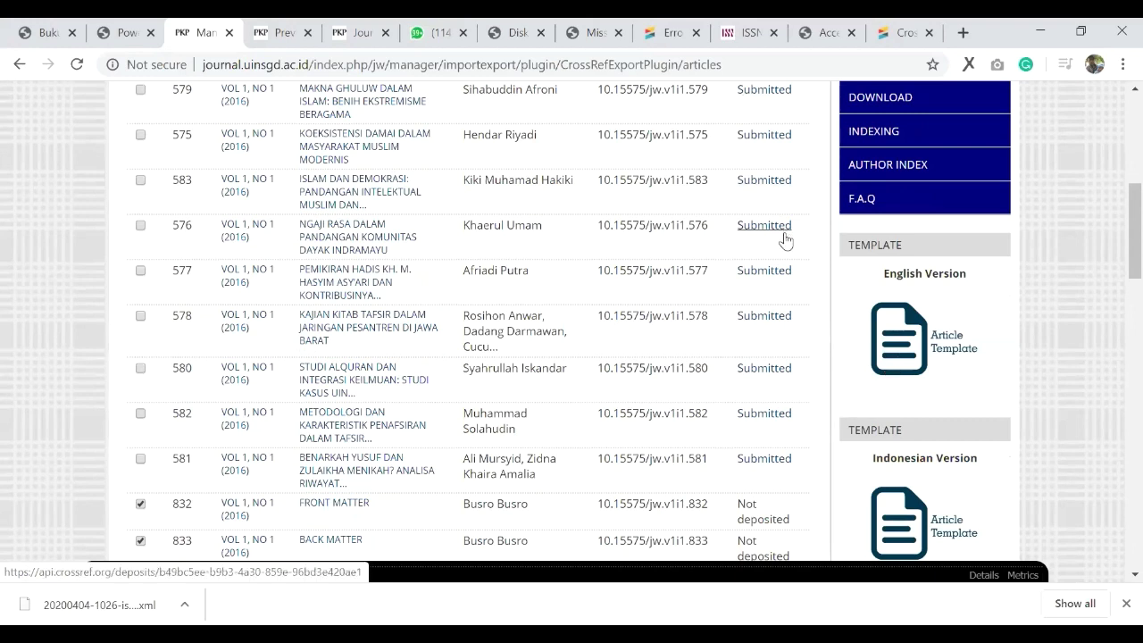
scroll(783, 263, down, 3)
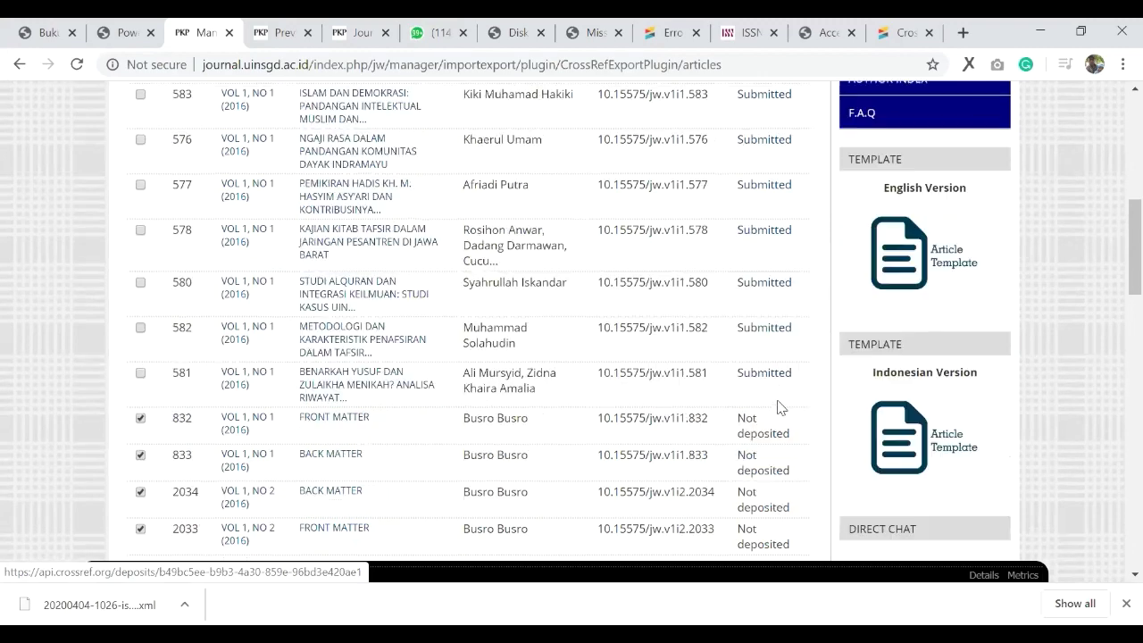
scroll(306, 288, up, 5)
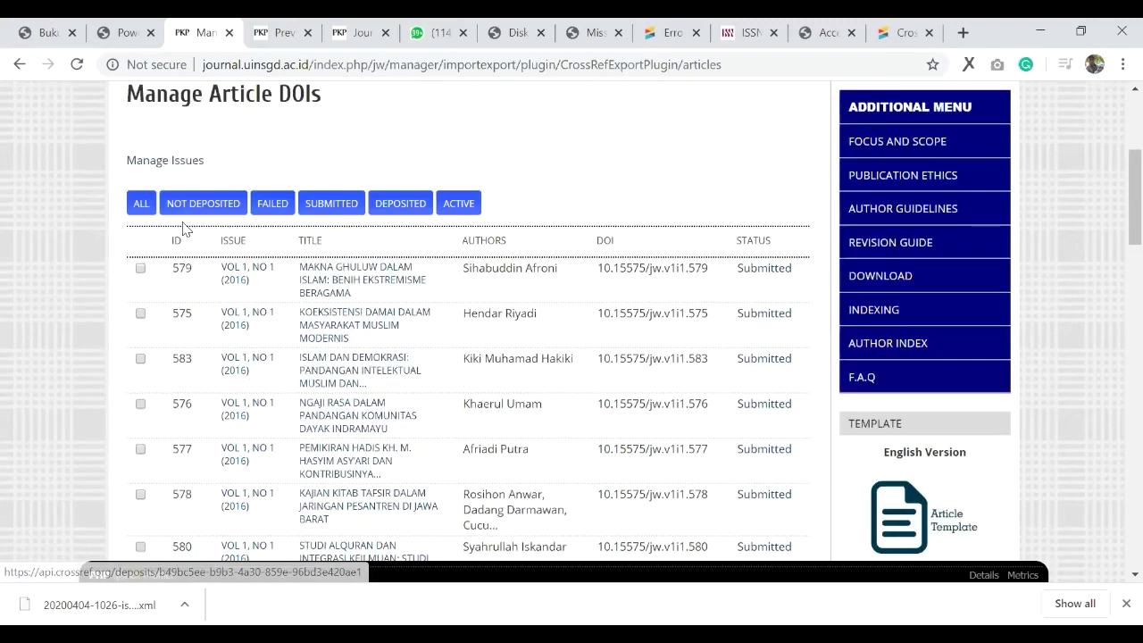
Step: Filter to Not deposited articles and review page 3, leaving 5643, 5957 and 6194 unticked
click(139, 207)
click(183, 203)
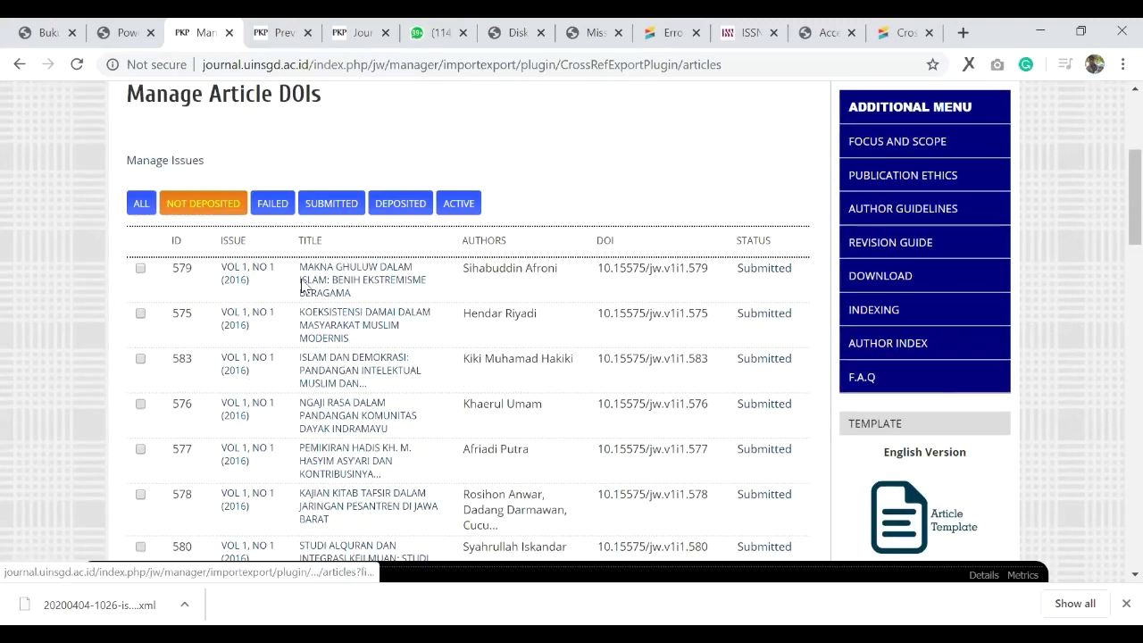
scroll(777, 389, down, 5)
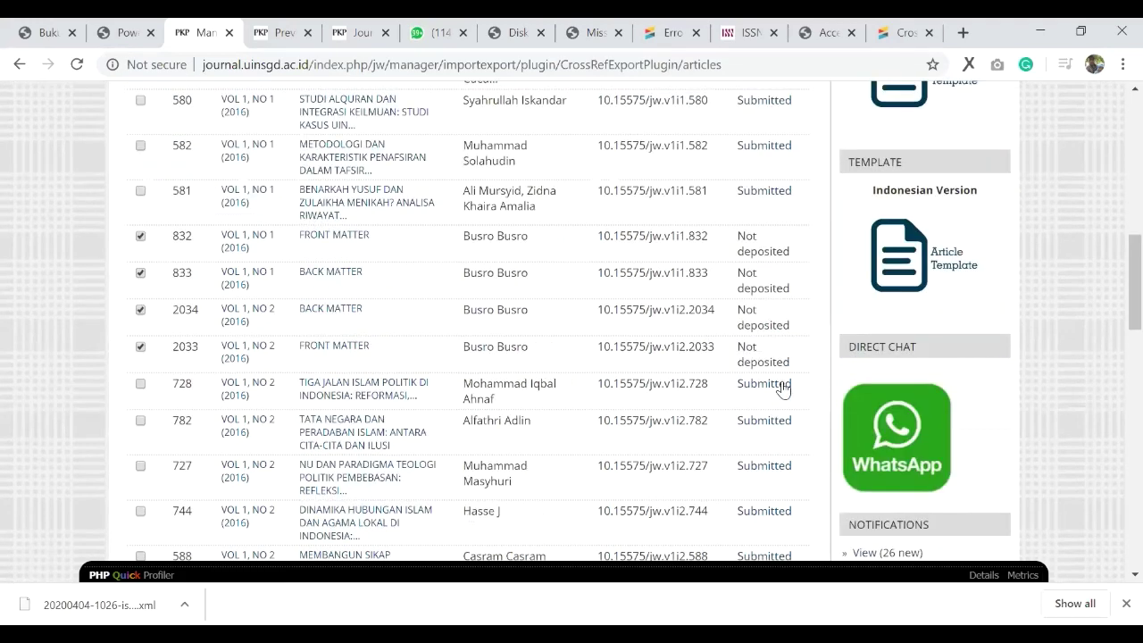
scroll(782, 390, down, 5)
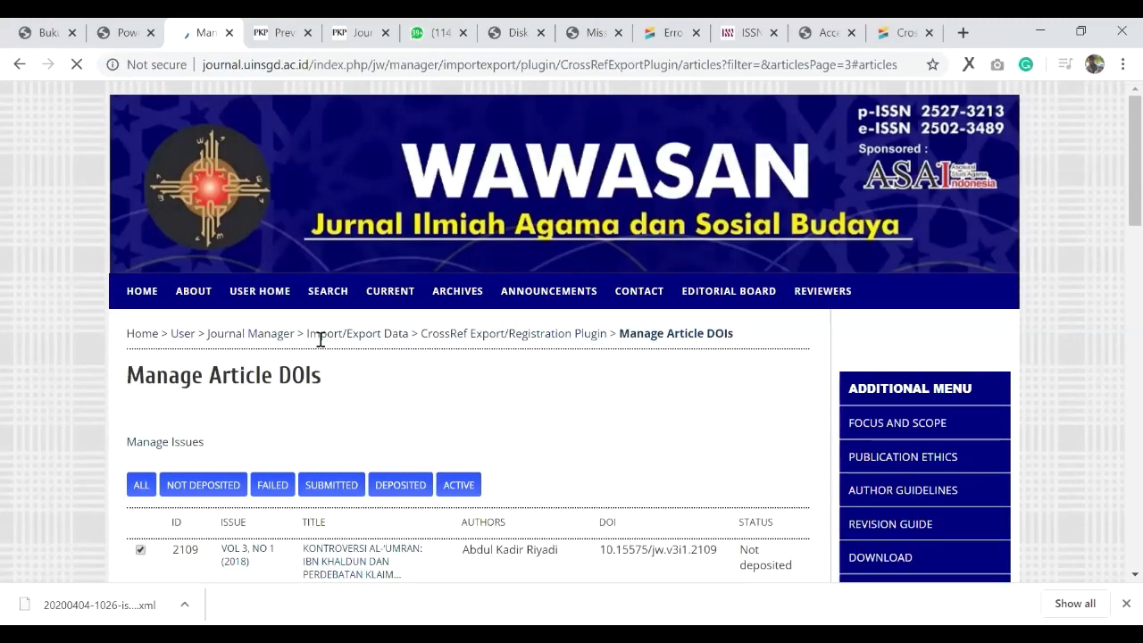
scroll(598, 395, down, 4)
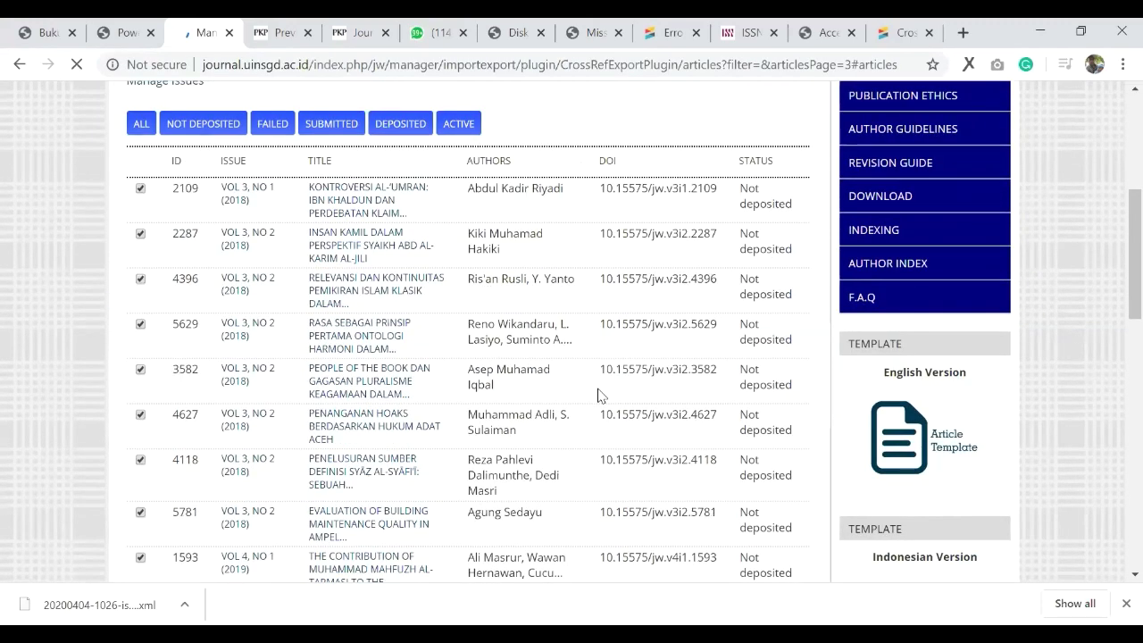
scroll(598, 396, down, 4)
scroll(280, 442, down, 10)
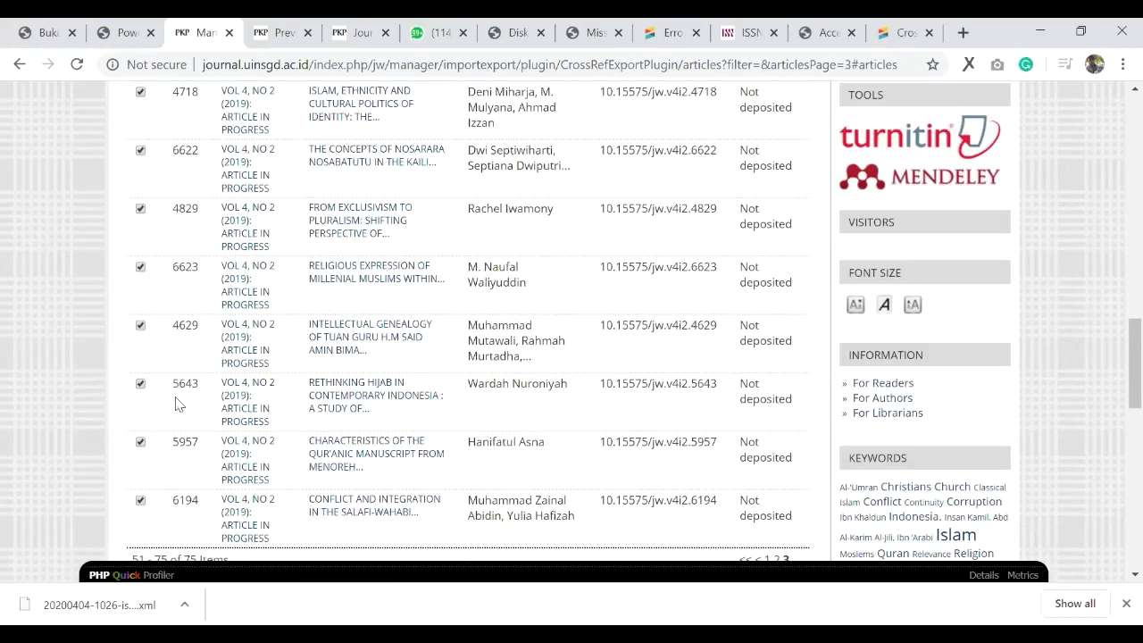
scroll(173, 298, down, 5)
scroll(485, 326, up, 2)
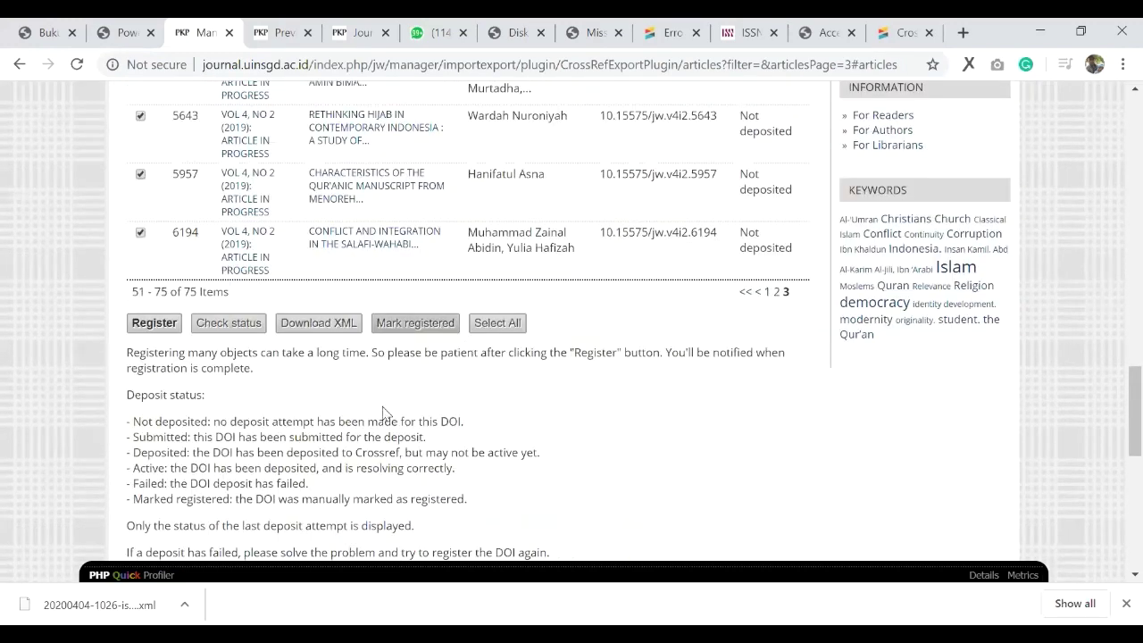
scroll(678, 491, up, 4)
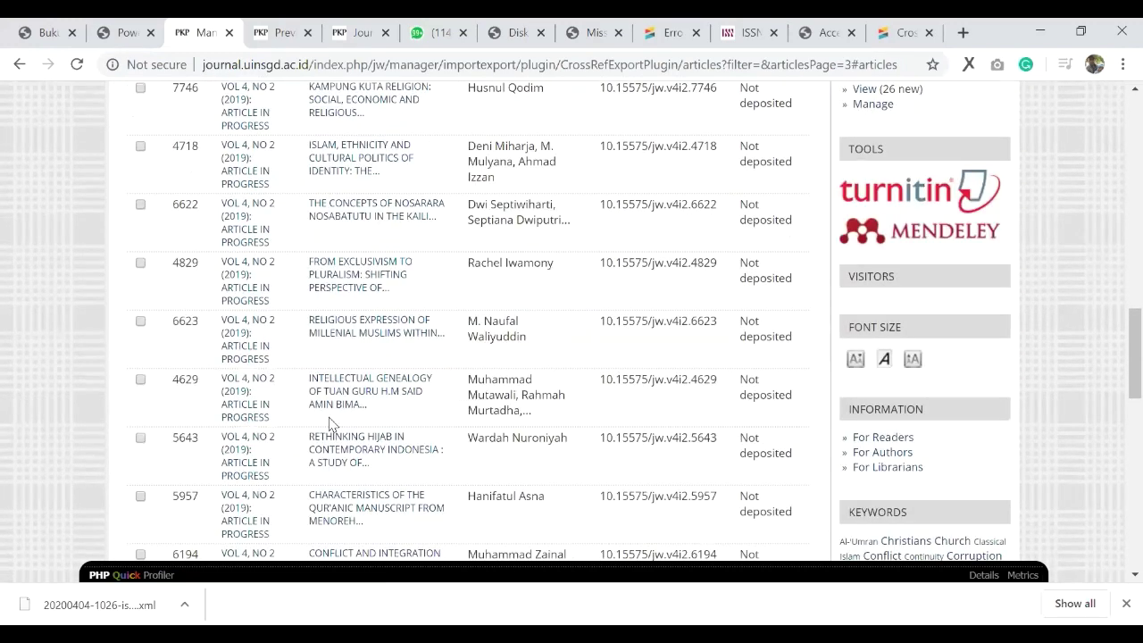
scroll(330, 424, down, 1)
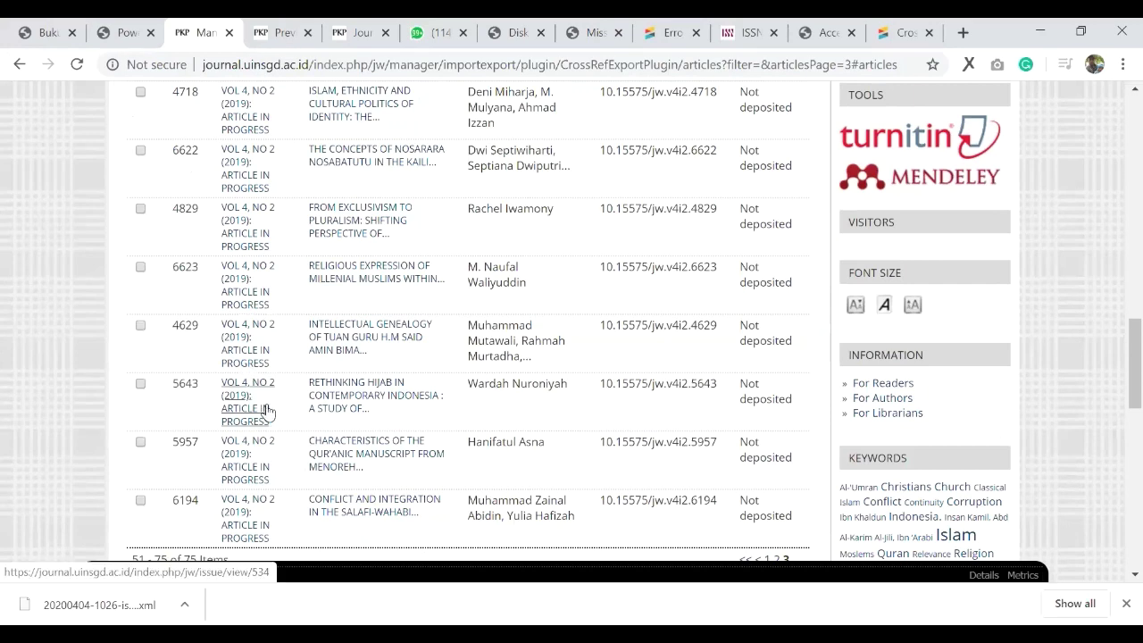
scroll(808, 471, up, 6)
scroll(807, 460, up, 5)
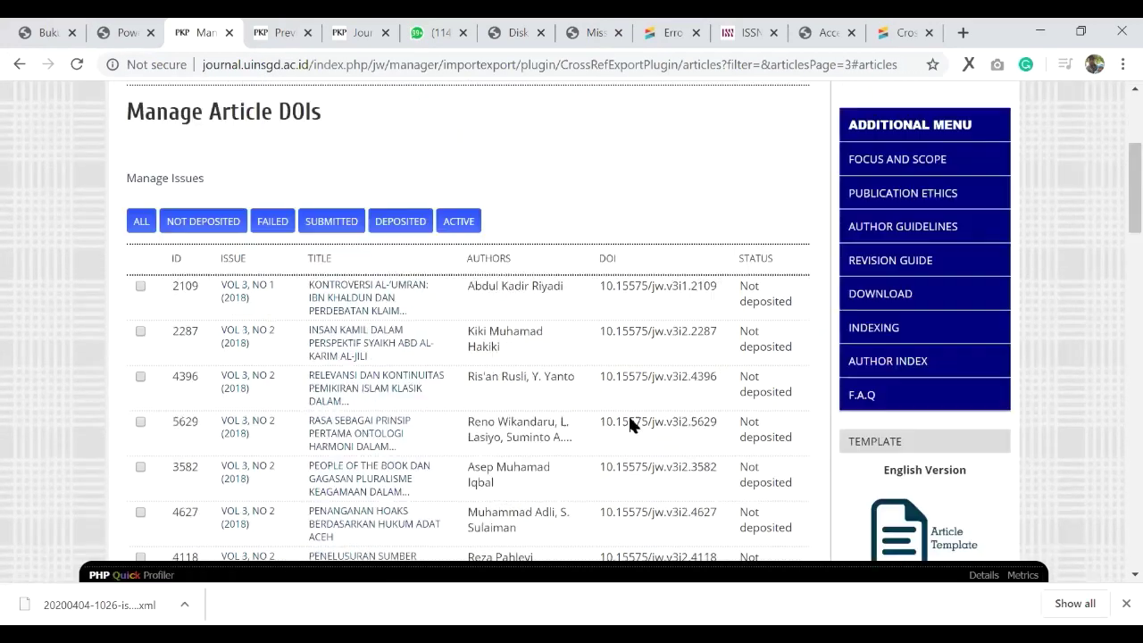
scroll(768, 466, down, 14)
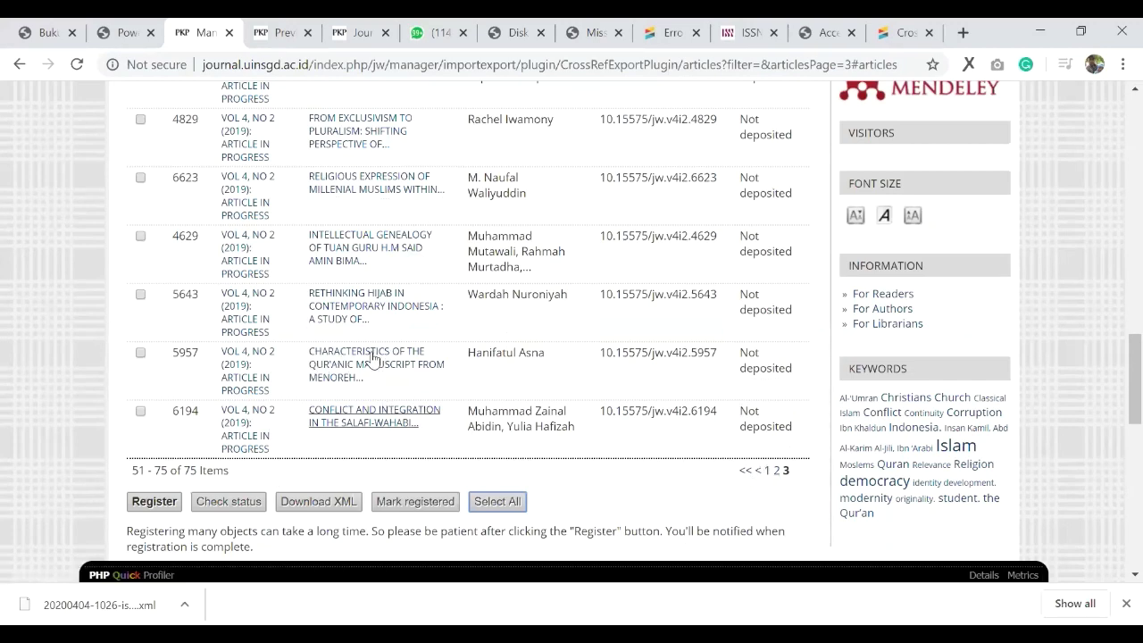
scroll(366, 361, up, 1)
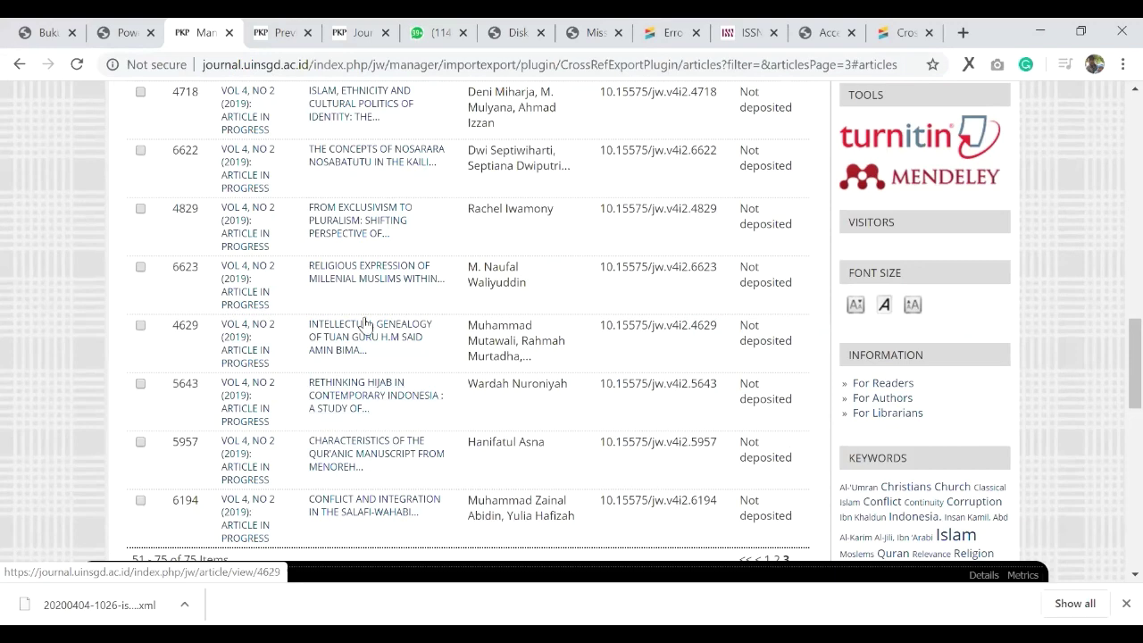
scroll(365, 300, up, 1)
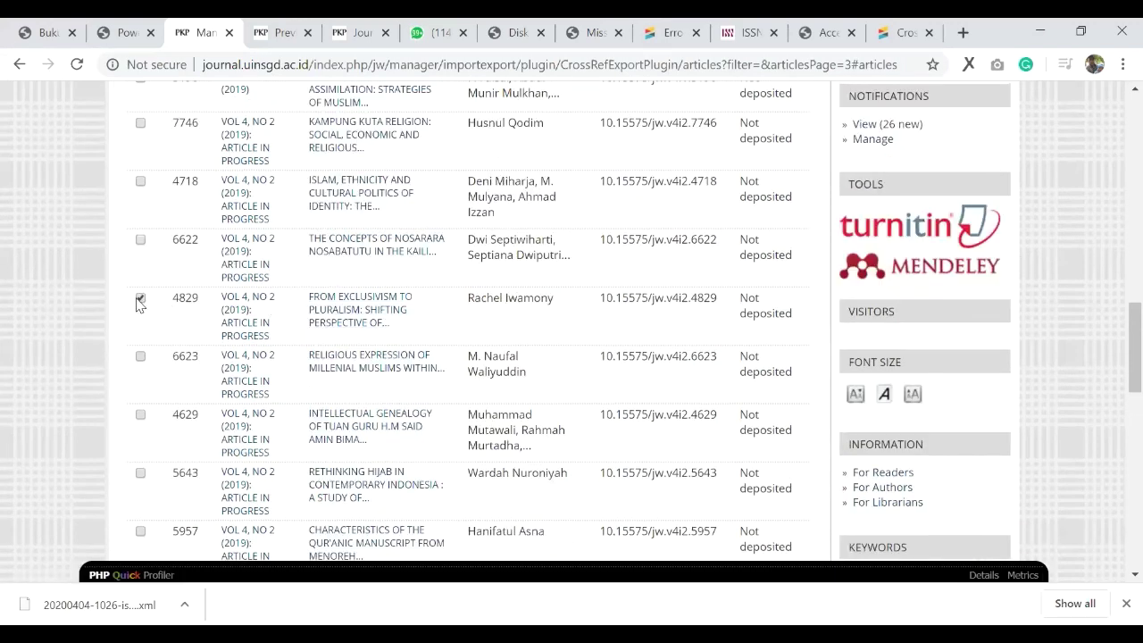
Step: Tick article 4829 for DOI export and open Manage Issues in a new tab
click(140, 301)
key(Home)
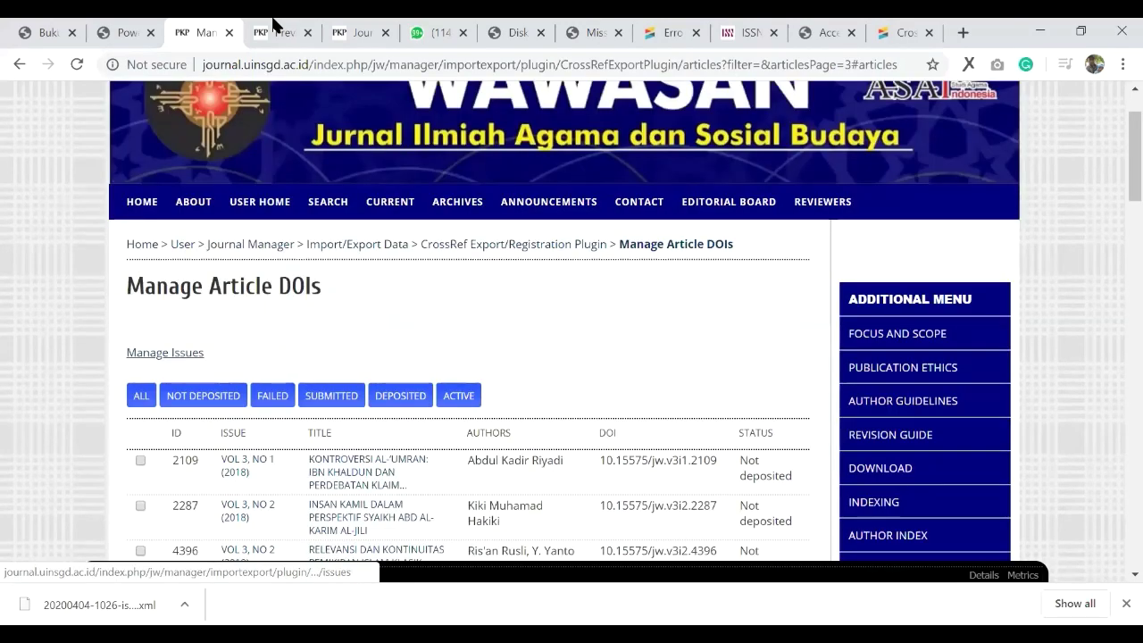
right_click(166, 353)
click(214, 364)
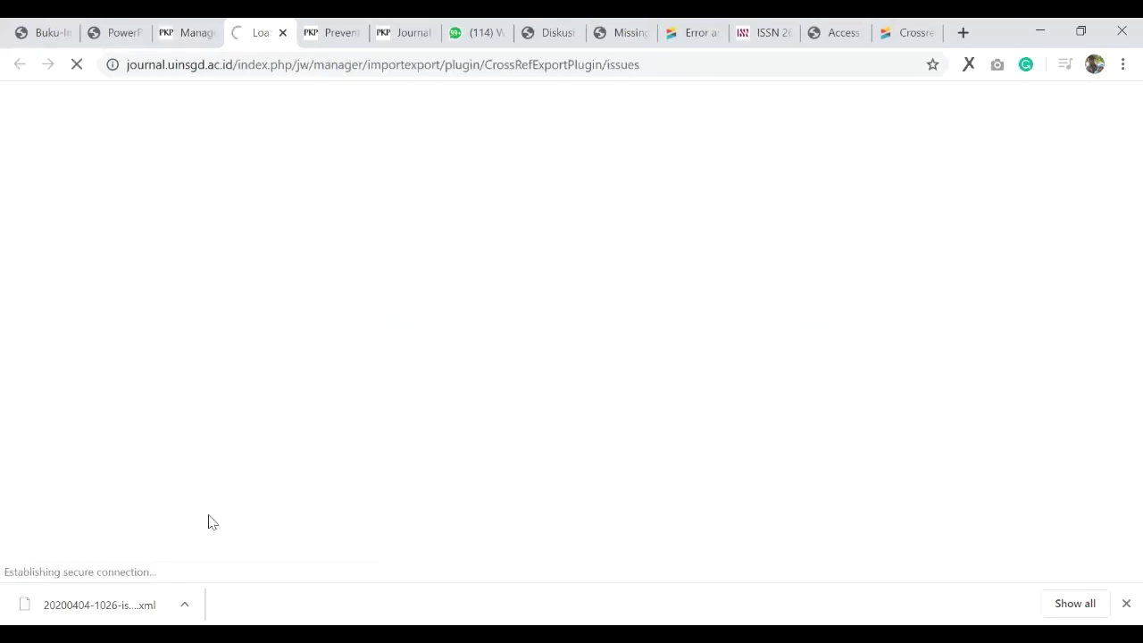
key(ctrl+shift+Tab)
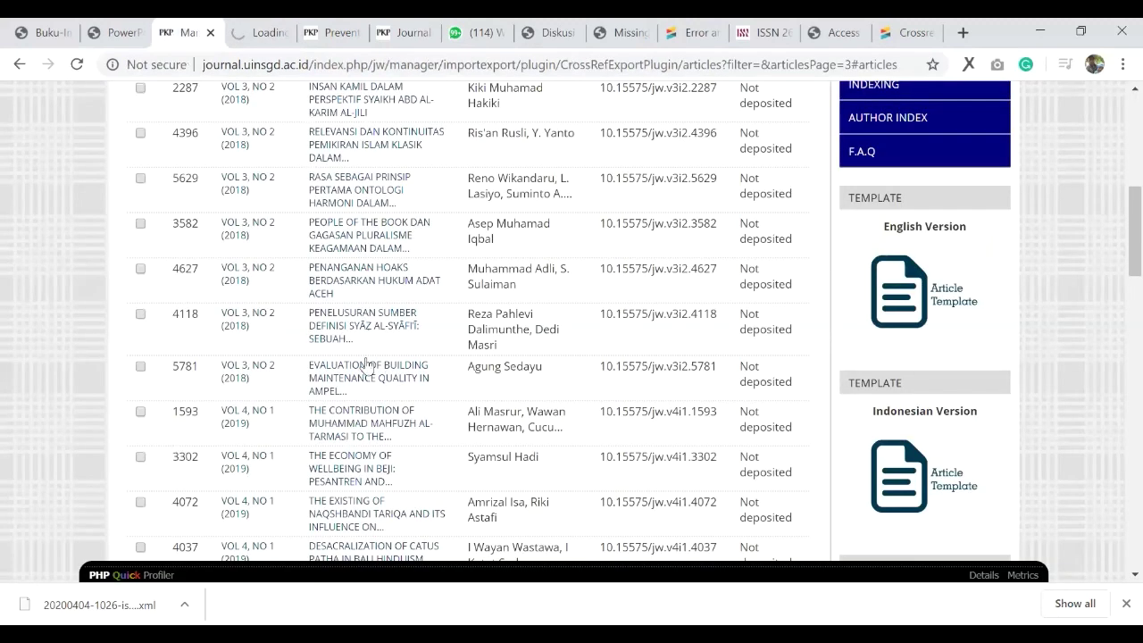
scroll(366, 363, down, 15)
scroll(146, 301, up, 2)
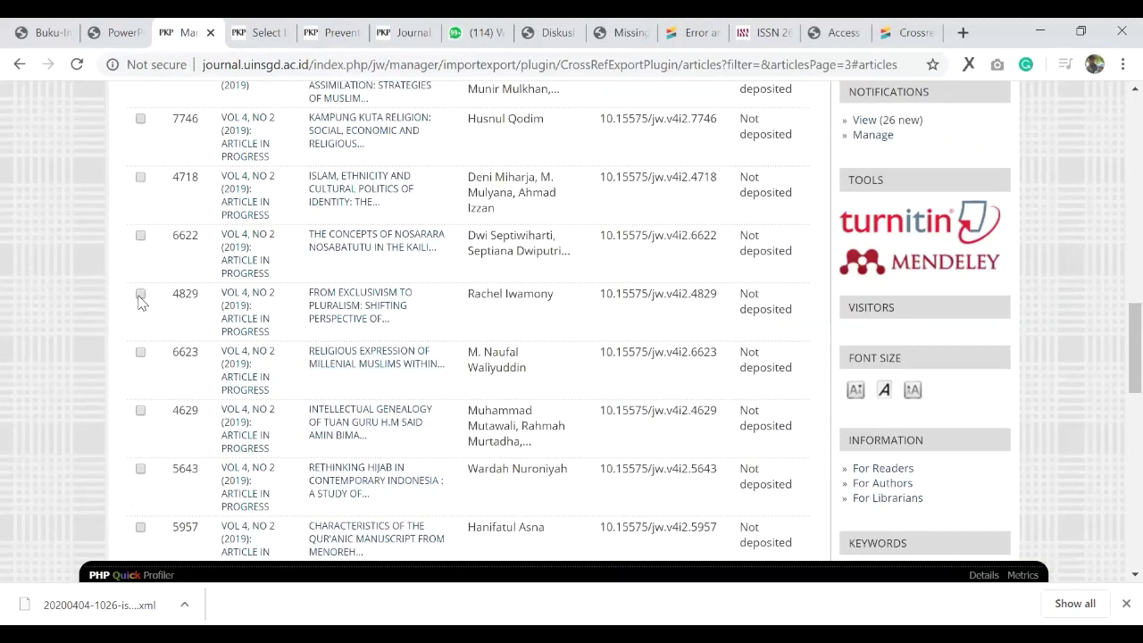
scroll(141, 322, down, 1)
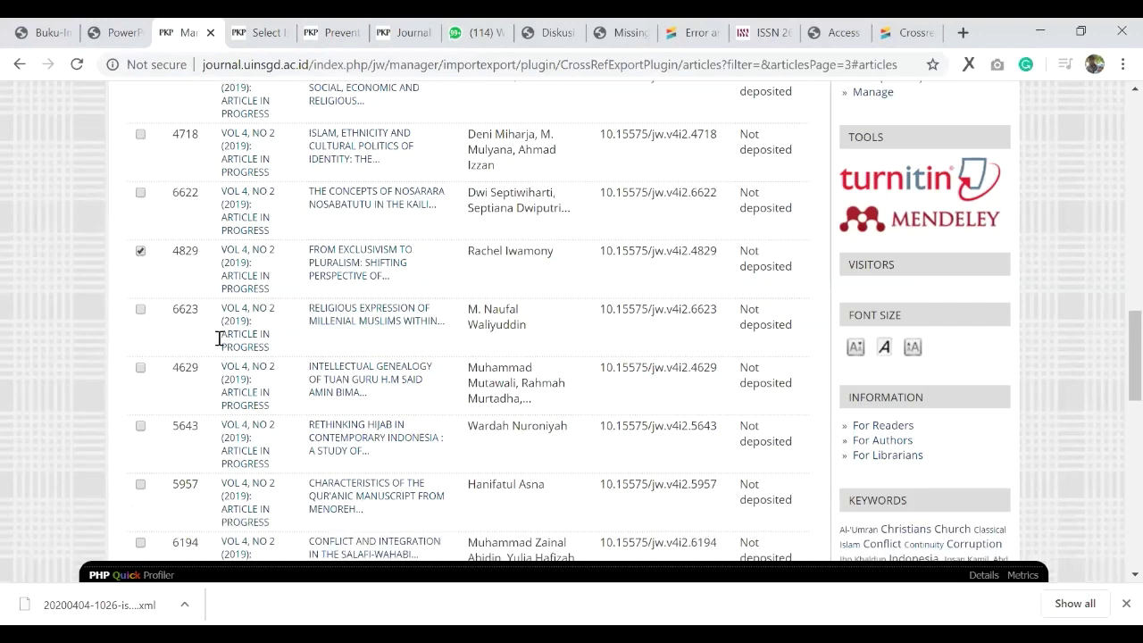
scroll(219, 335, down, 4)
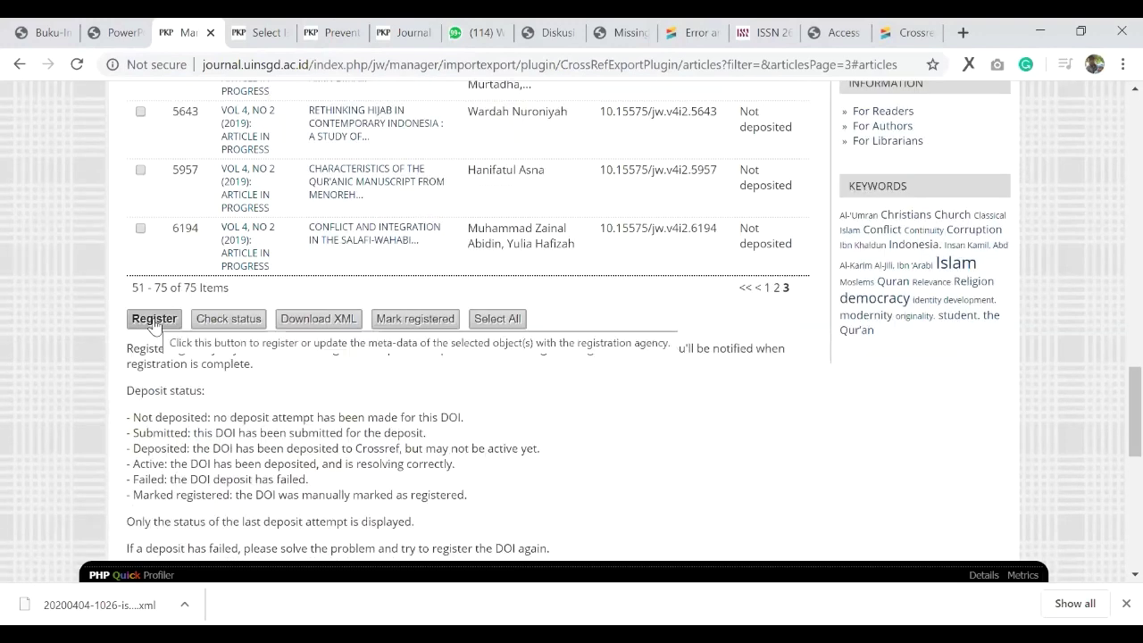
click(312, 322)
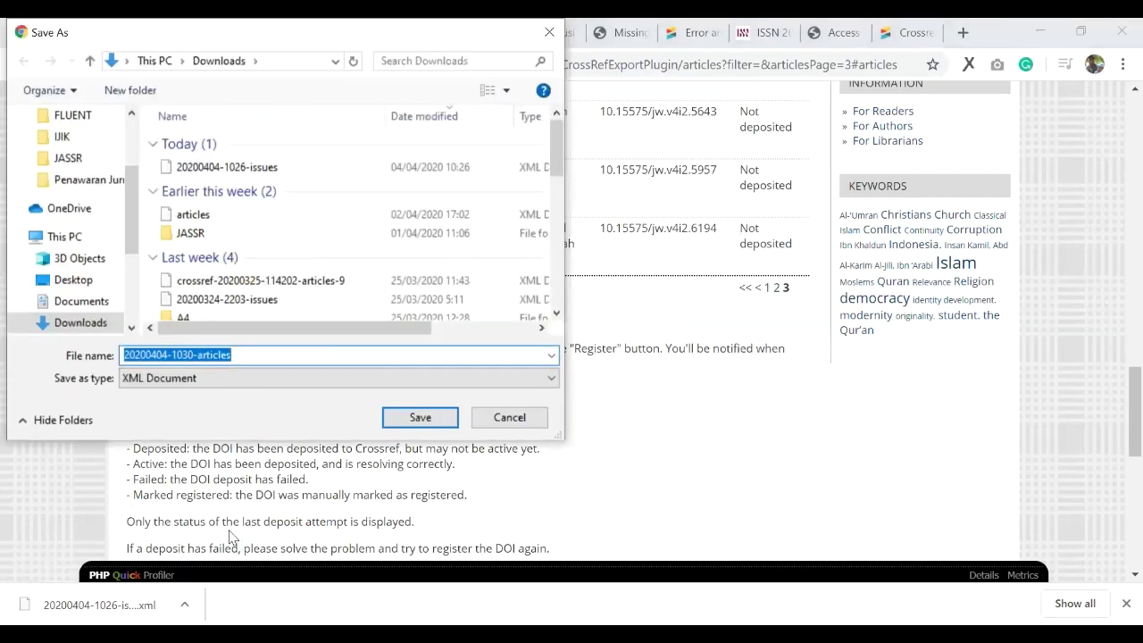
key(Return)
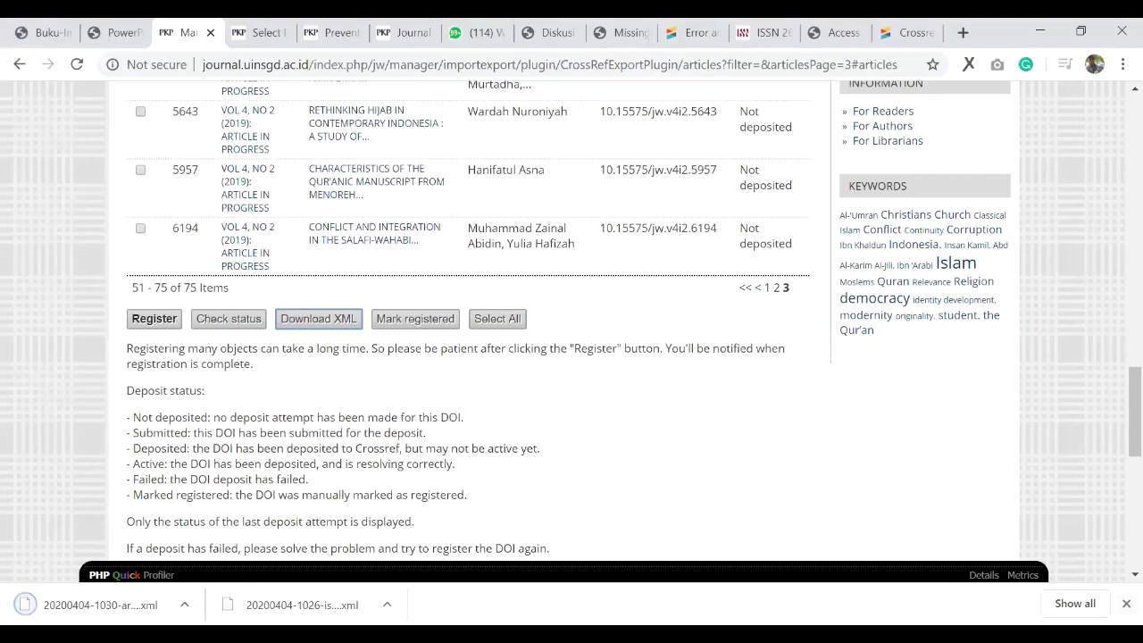
click(98, 604)
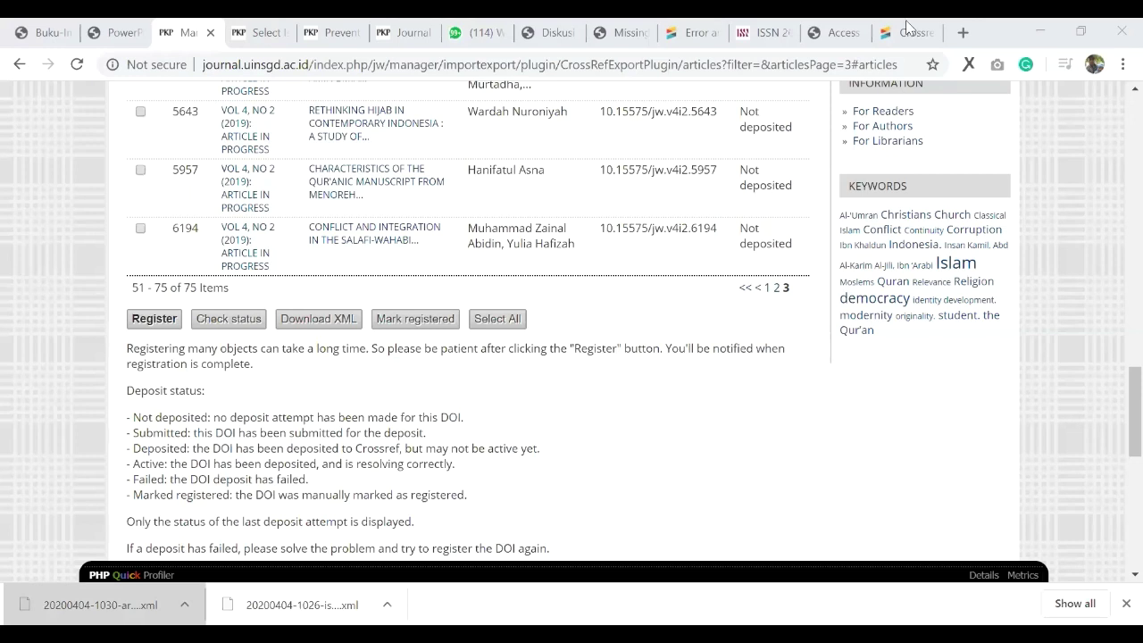
key(ctrl+9)
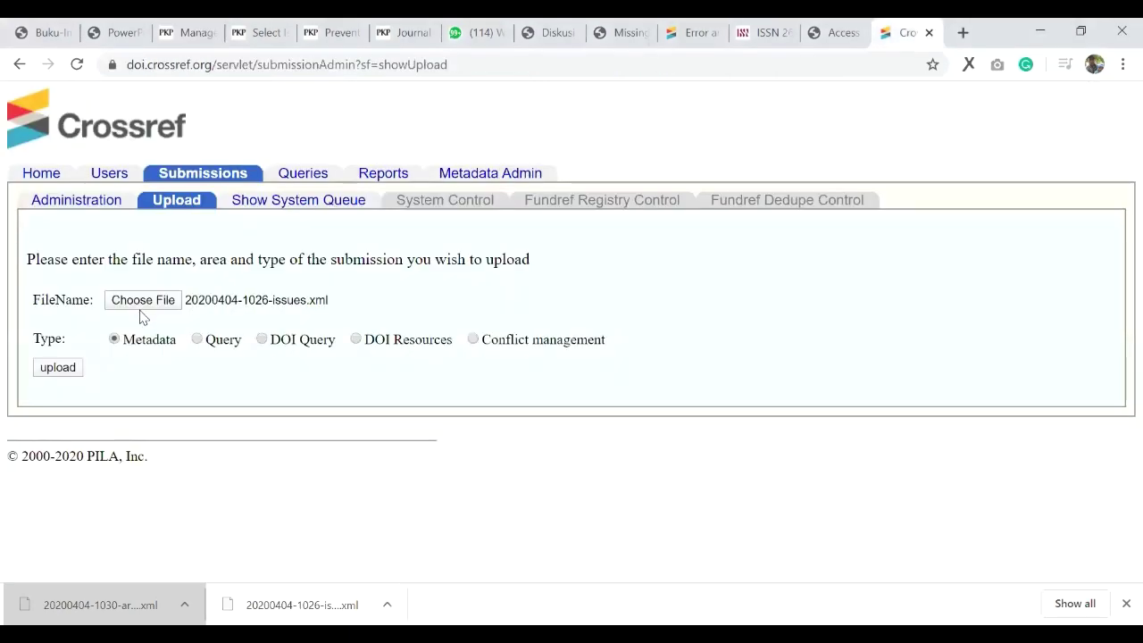
click(141, 305)
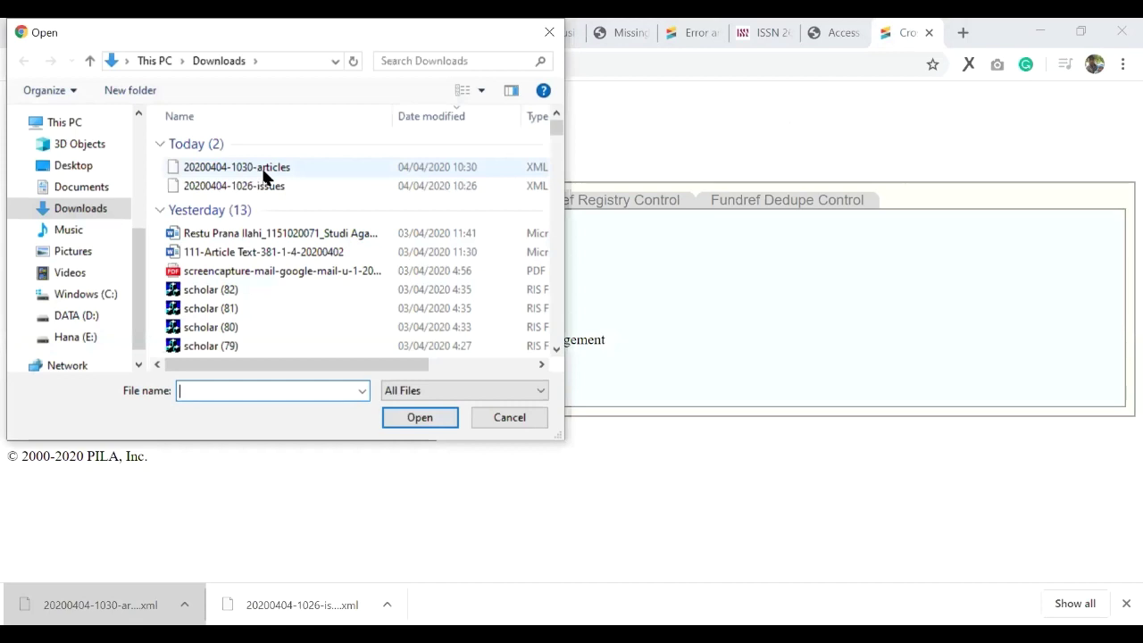
click(250, 177)
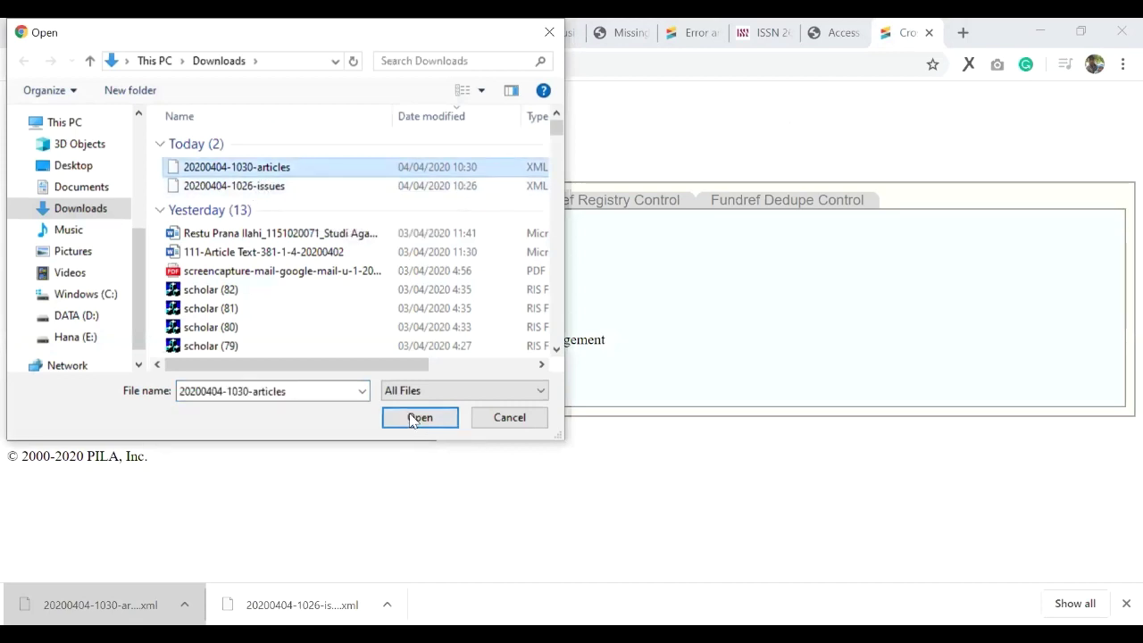
key(Return)
click(59, 373)
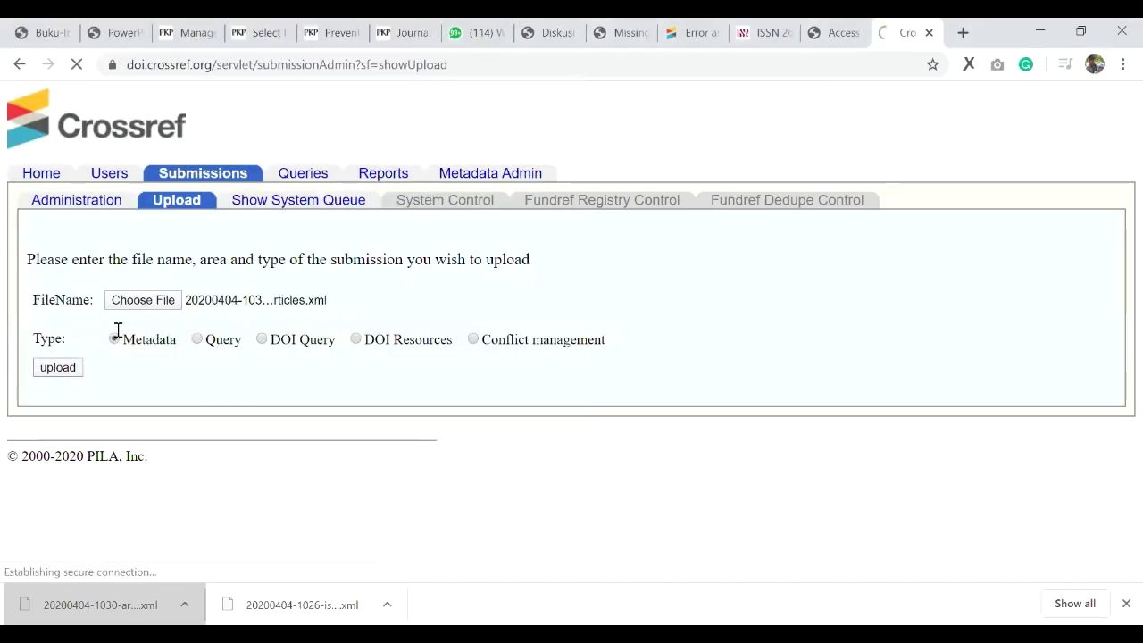
drag(35, 264, 355, 312)
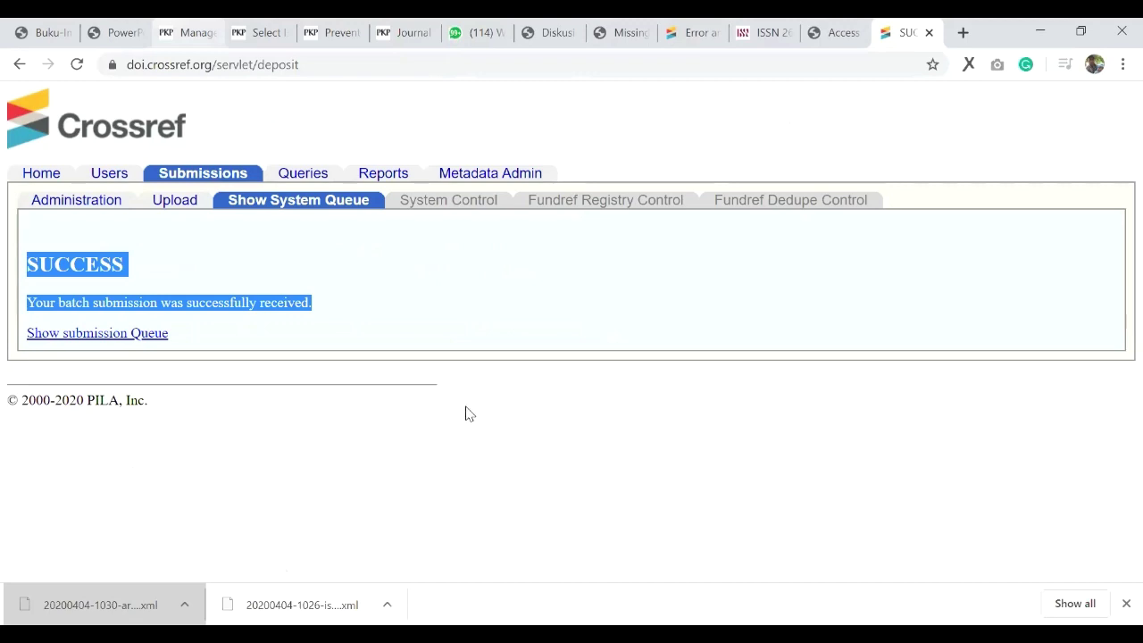
key(ctrl+3)
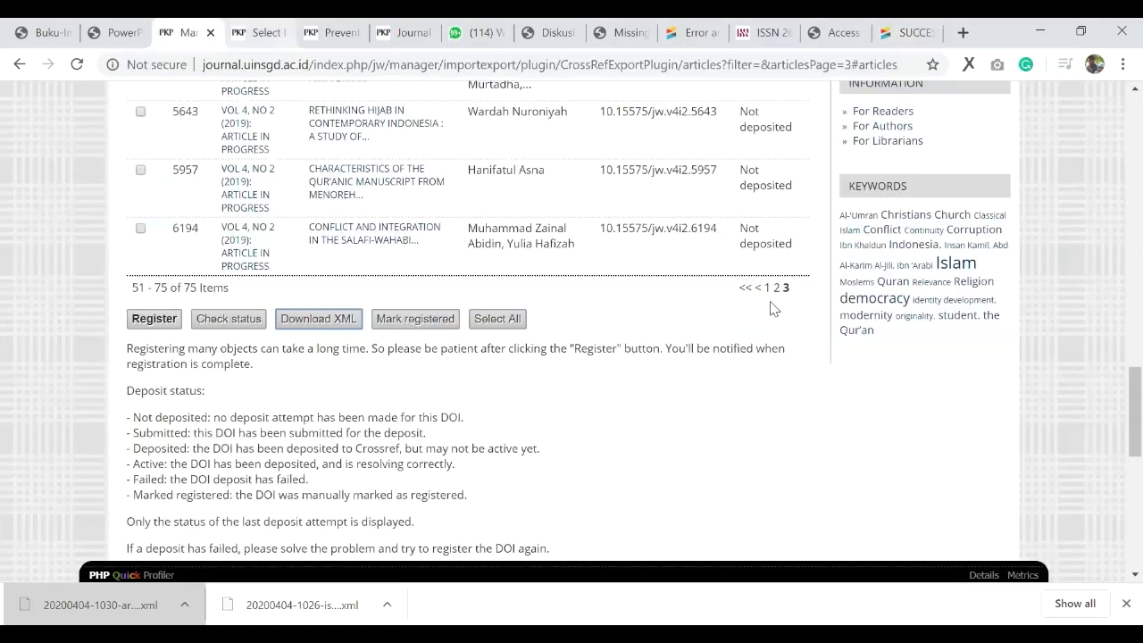
scroll(773, 307, up, 4)
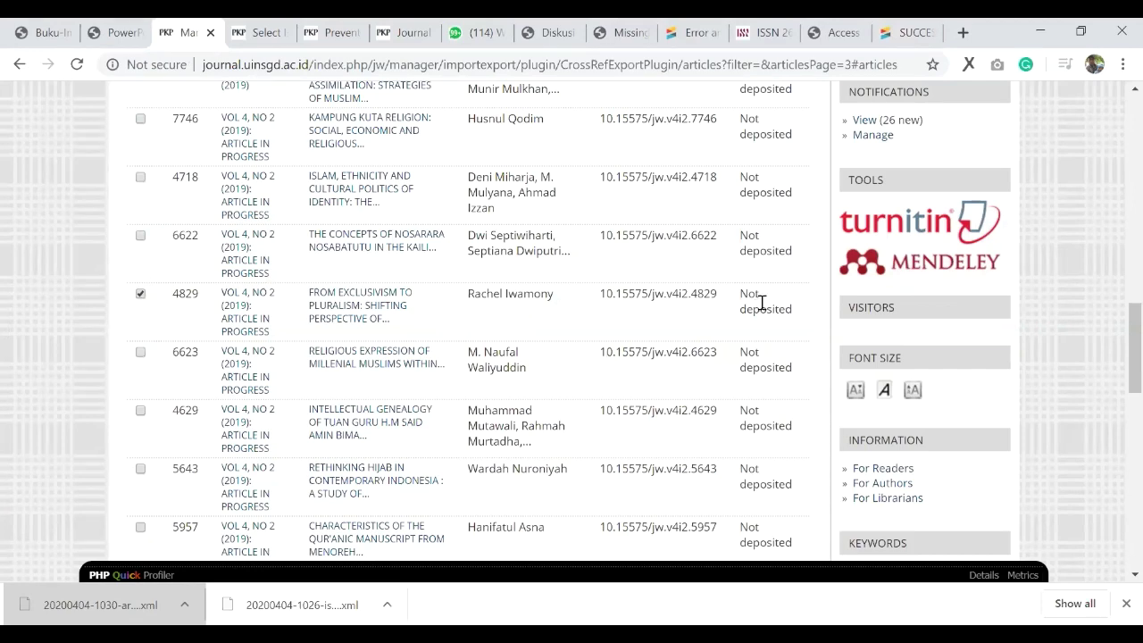
scroll(343, 464, down, 1)
scroll(295, 451, down, 1)
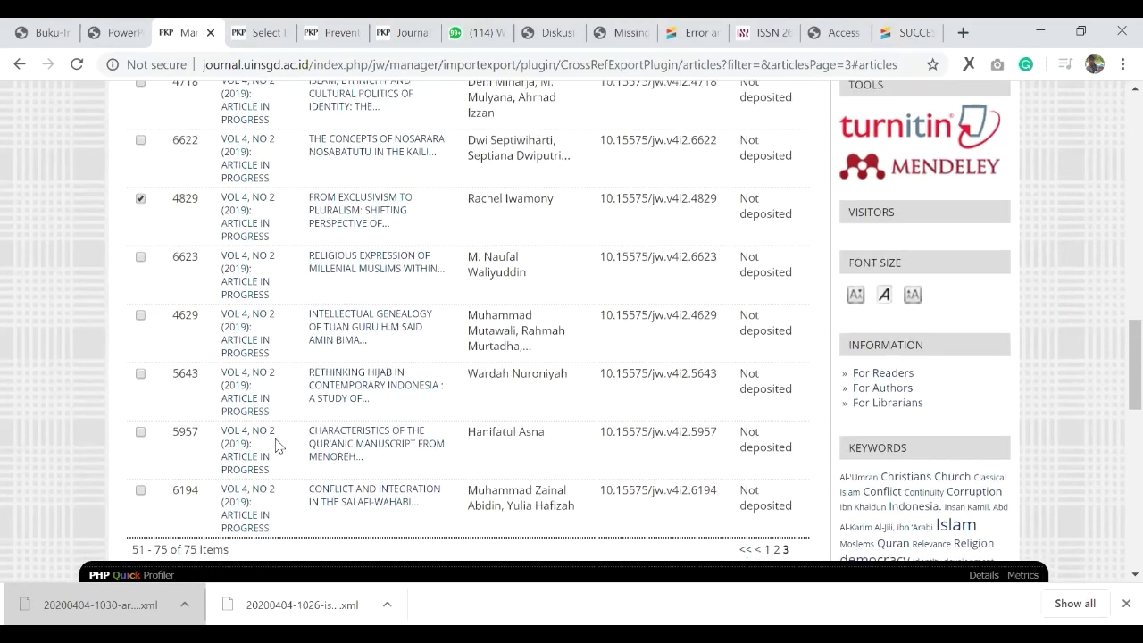
scroll(744, 285, down, 4)
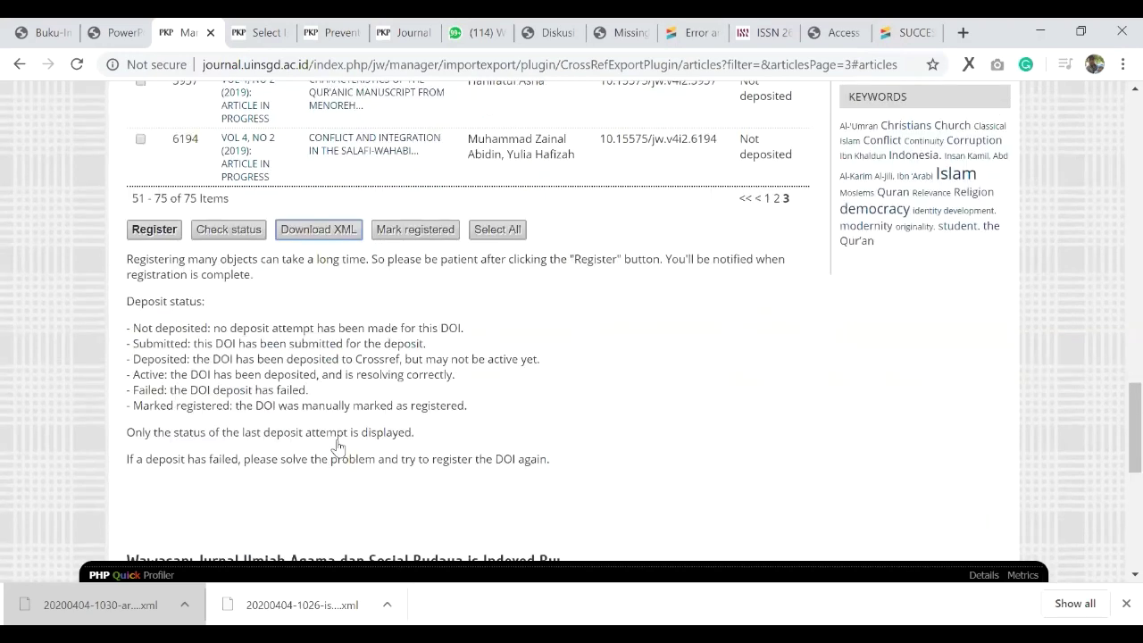
scroll(169, 159, down, 1)
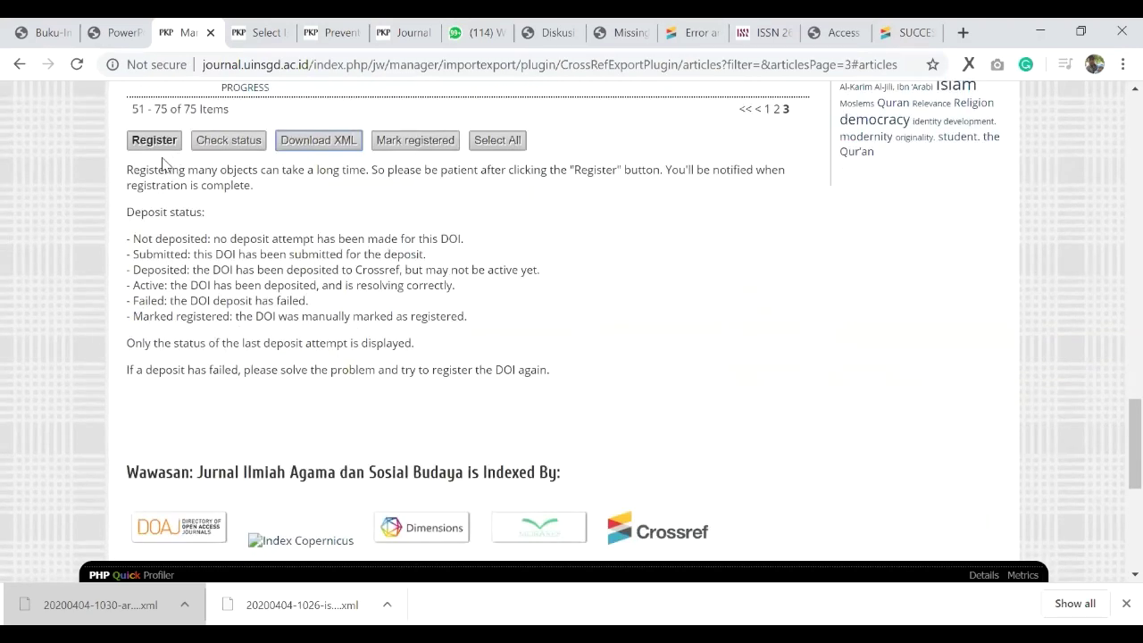
scroll(234, 393, up, 2)
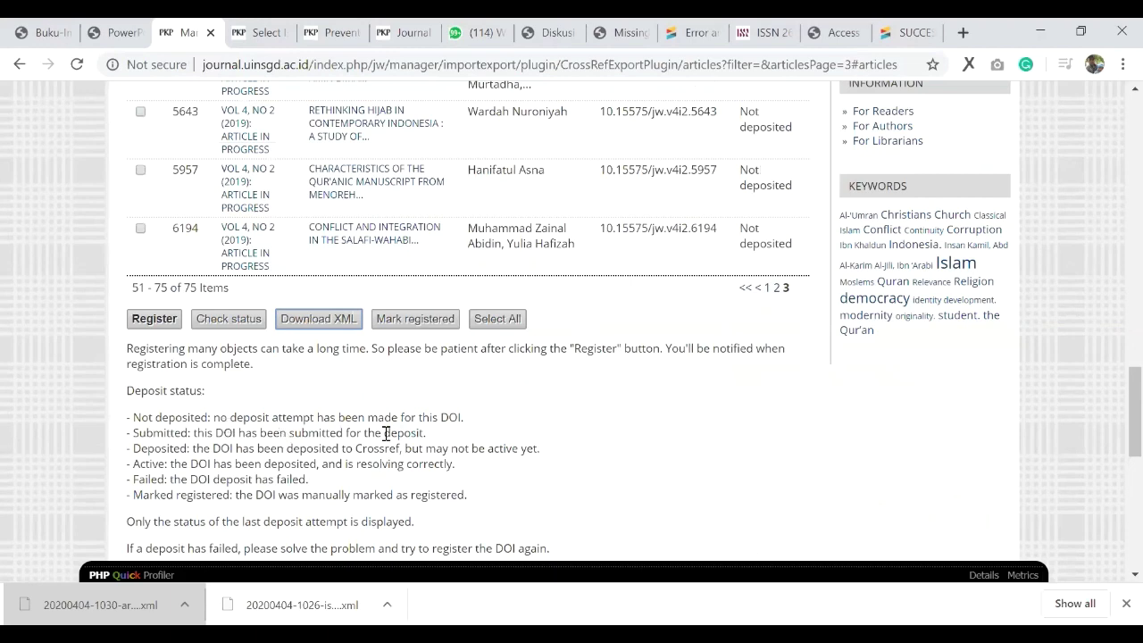
scroll(387, 433, up, 1)
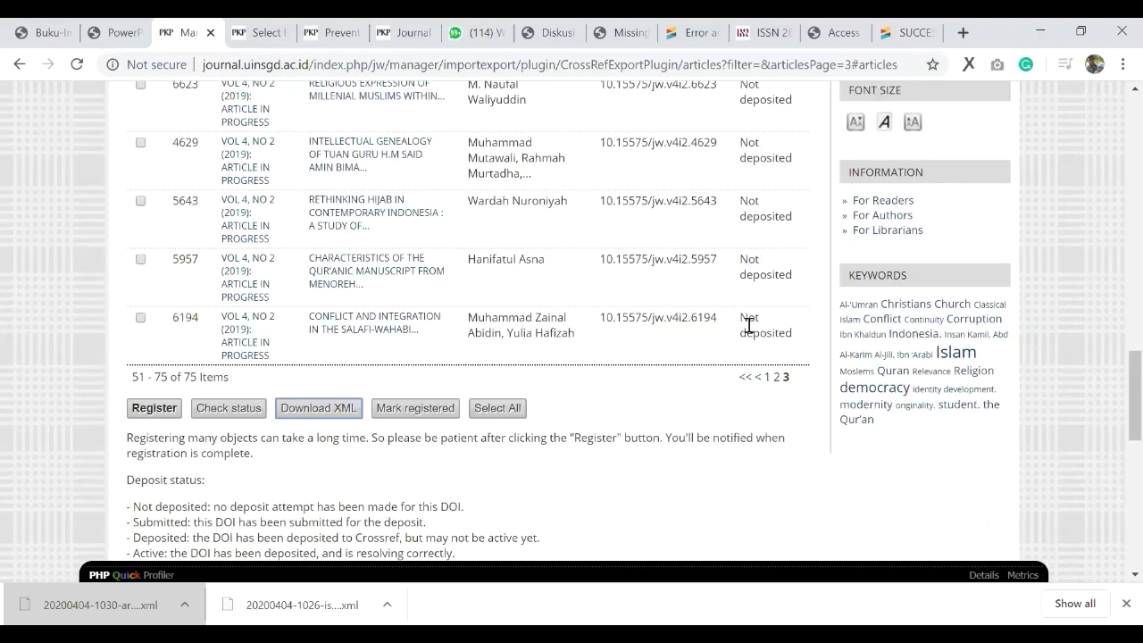
scroll(748, 326, up, 2)
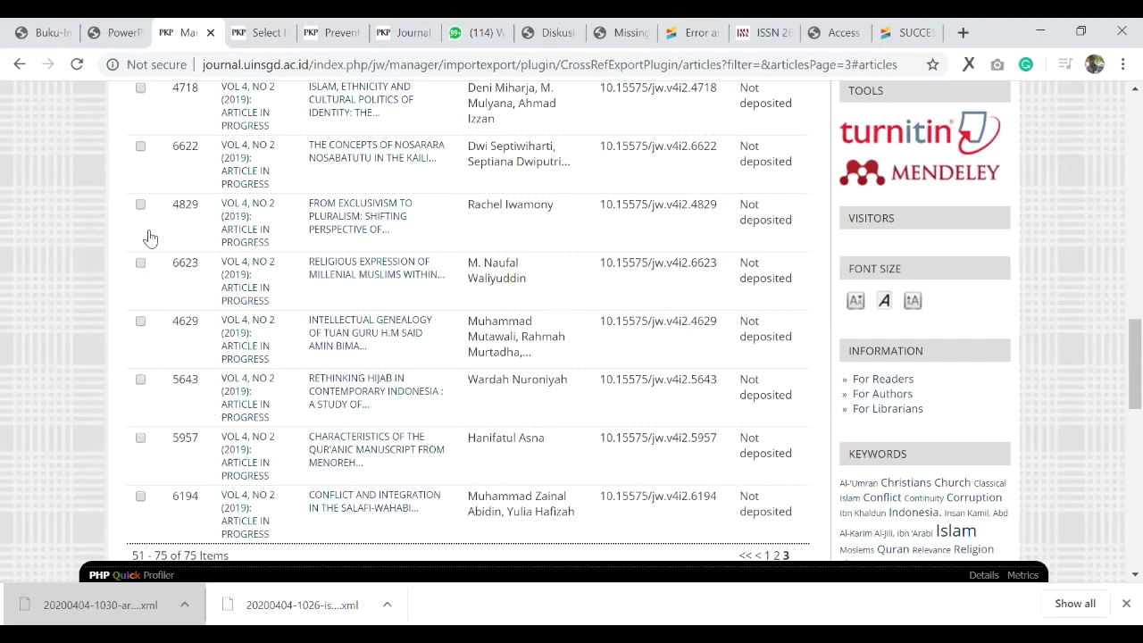
scroll(149, 237, down, 4)
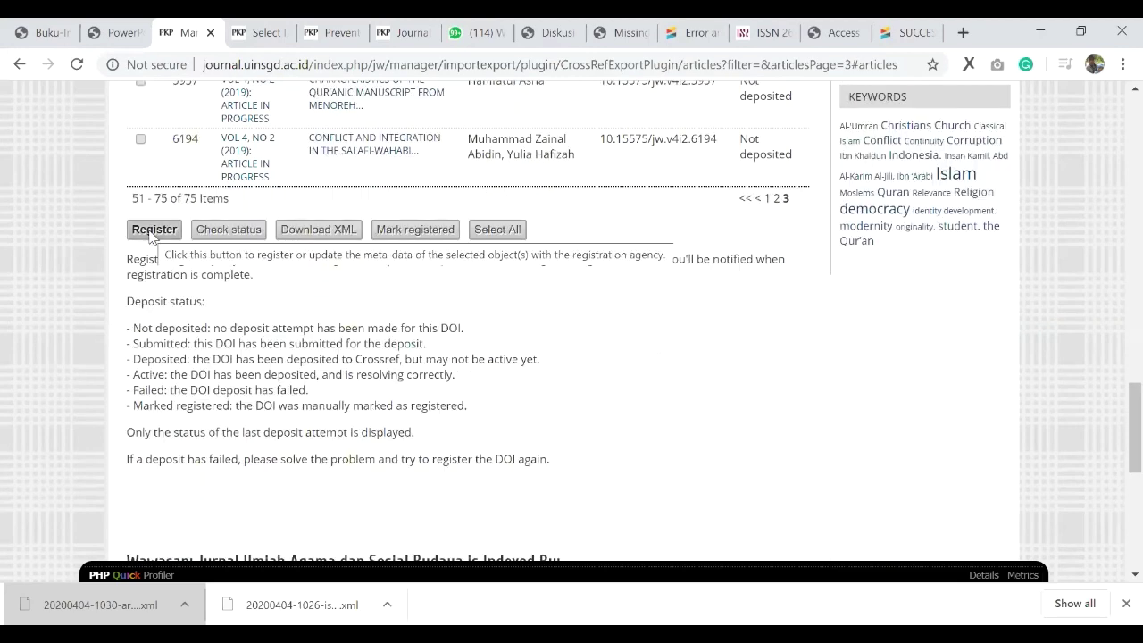
click(150, 234)
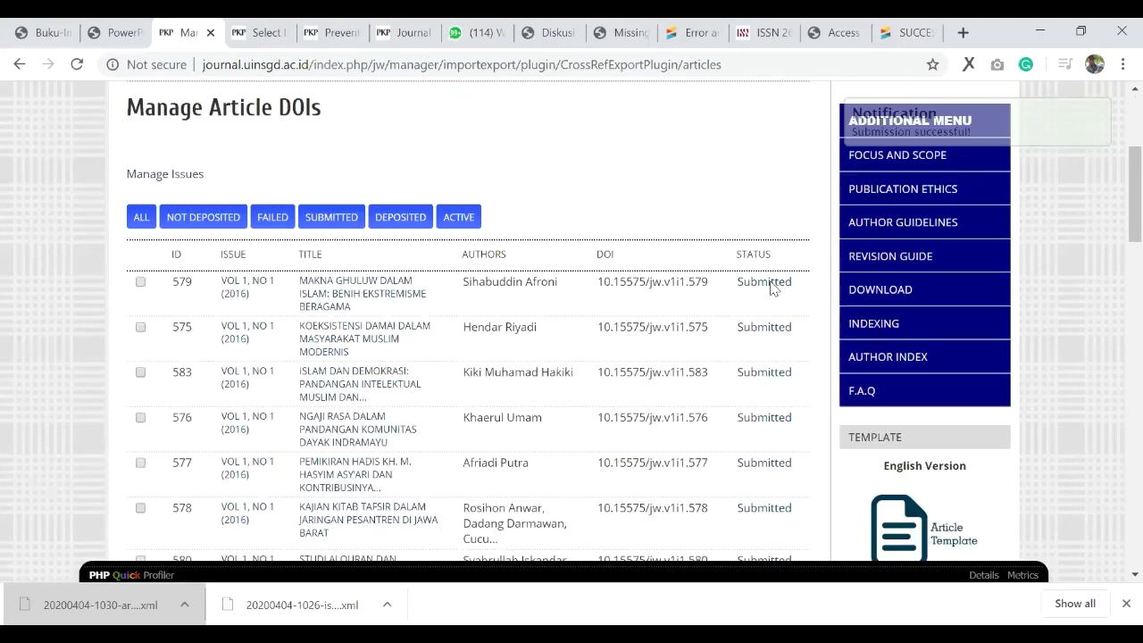
scroll(893, 125, down, 13)
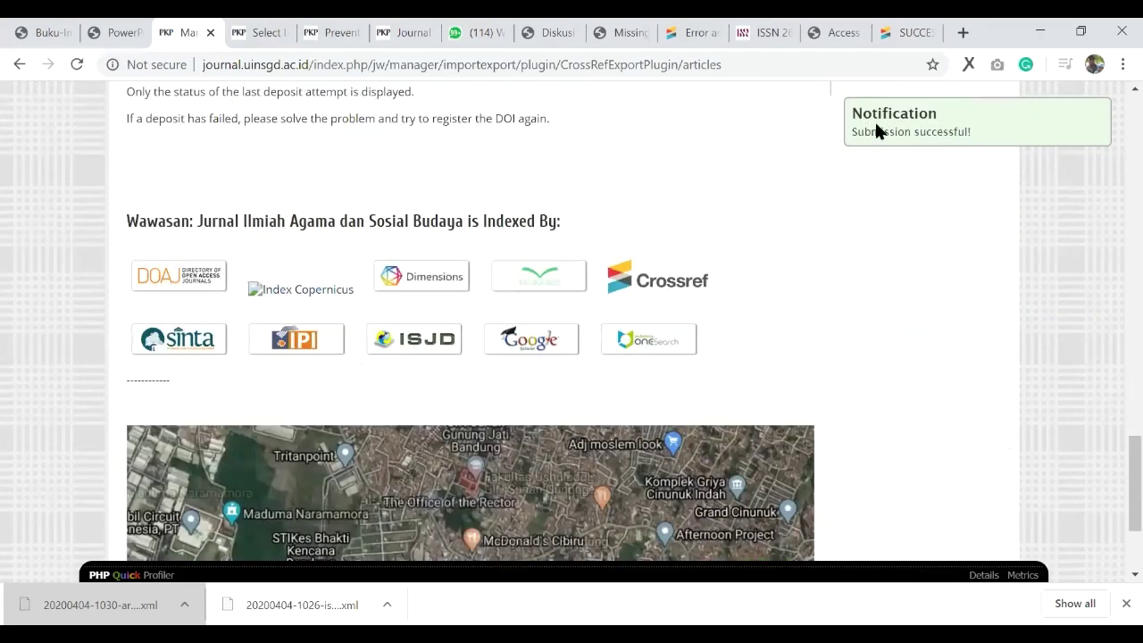
scroll(874, 120, up, 4)
click(782, 216)
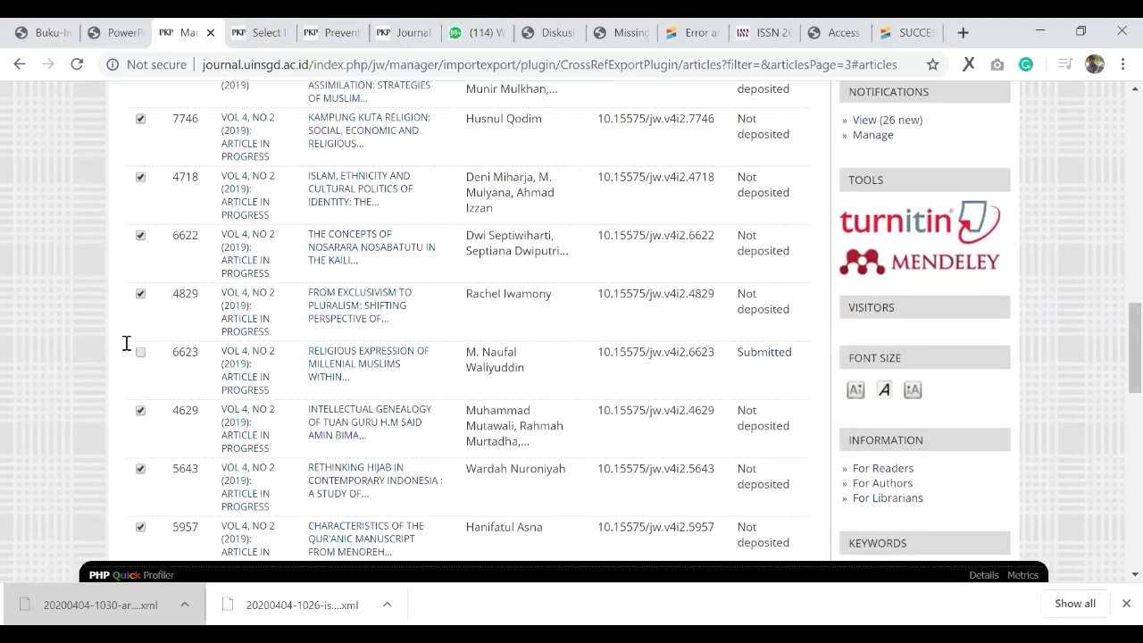
double_click(790, 358)
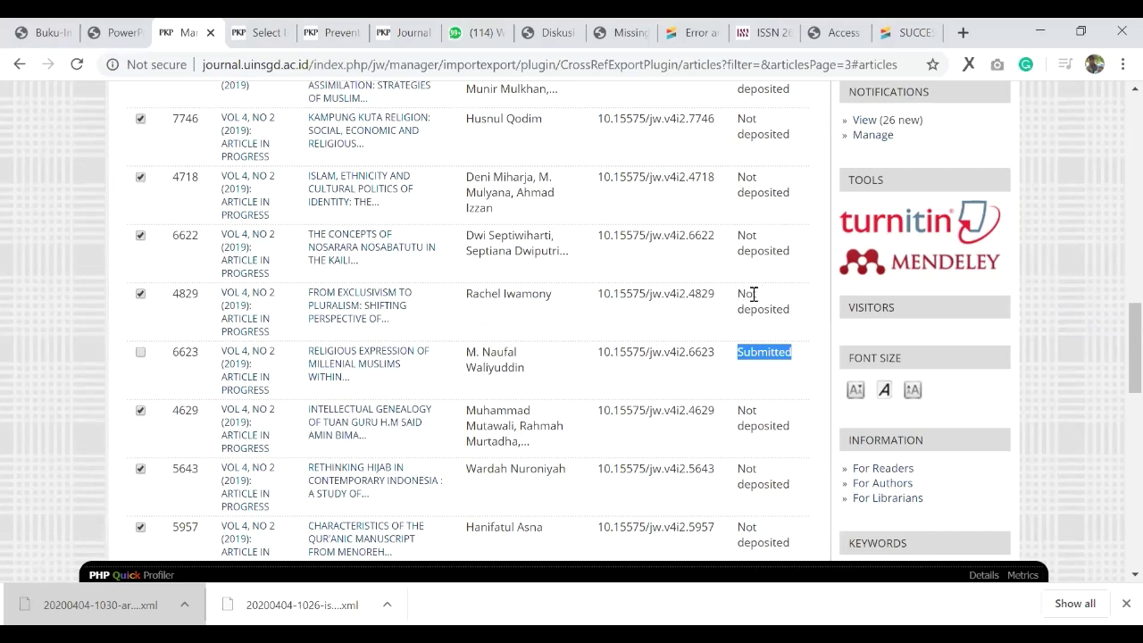
drag(735, 291, 794, 312)
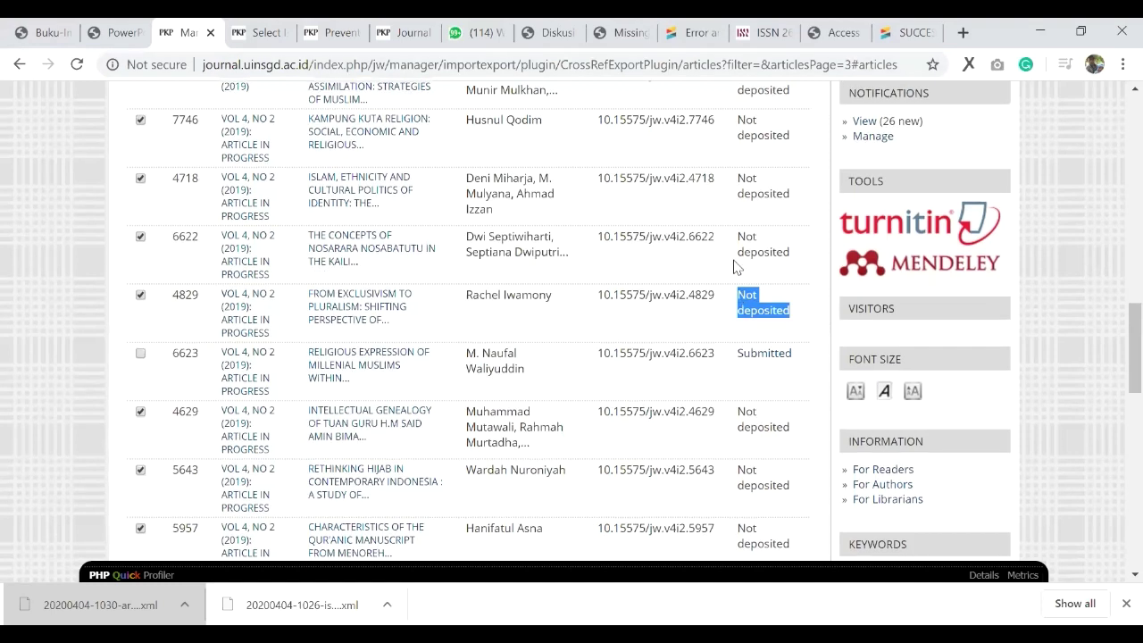
scroll(387, 343, up, 6)
scroll(288, 314, up, 10)
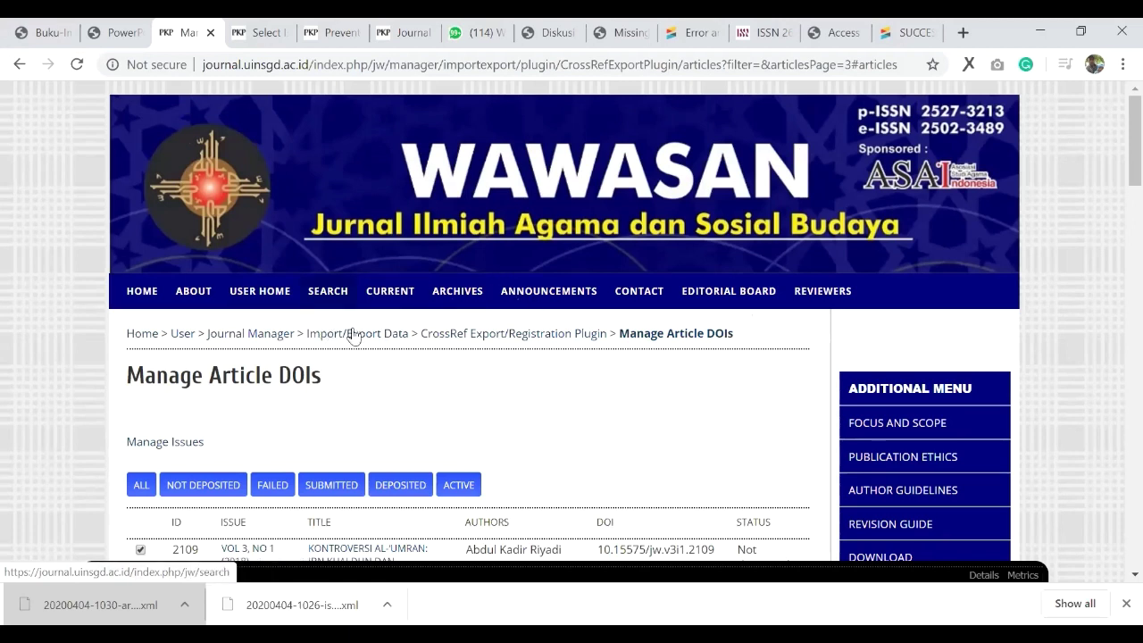
Step: Open the current issue and verify article 4829's DOI link resolves
click(387, 293)
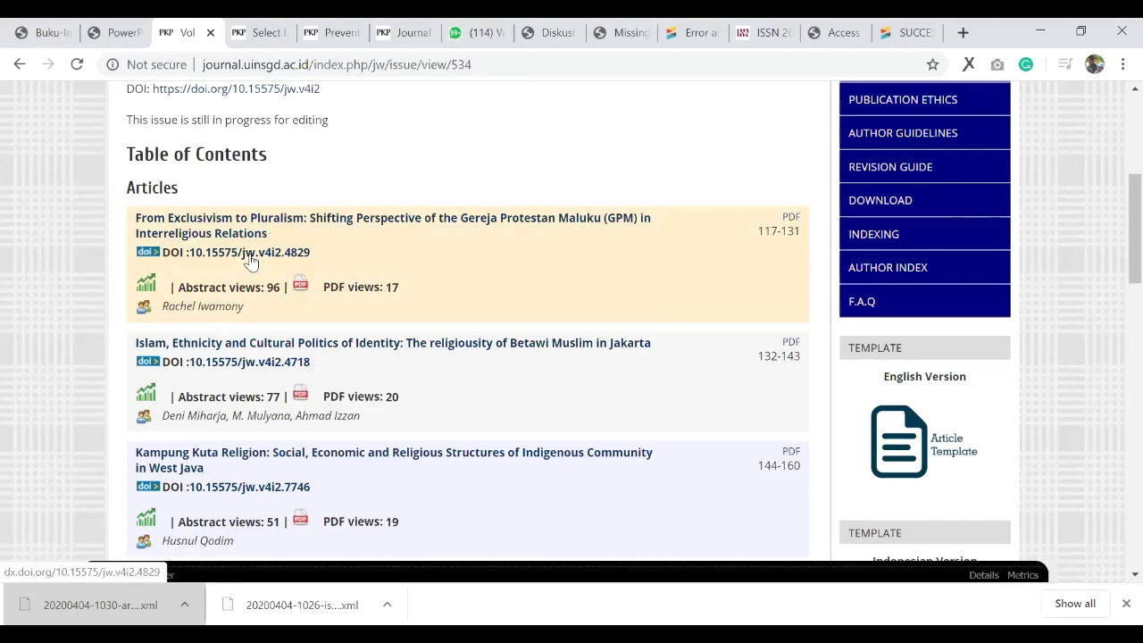
click(250, 254)
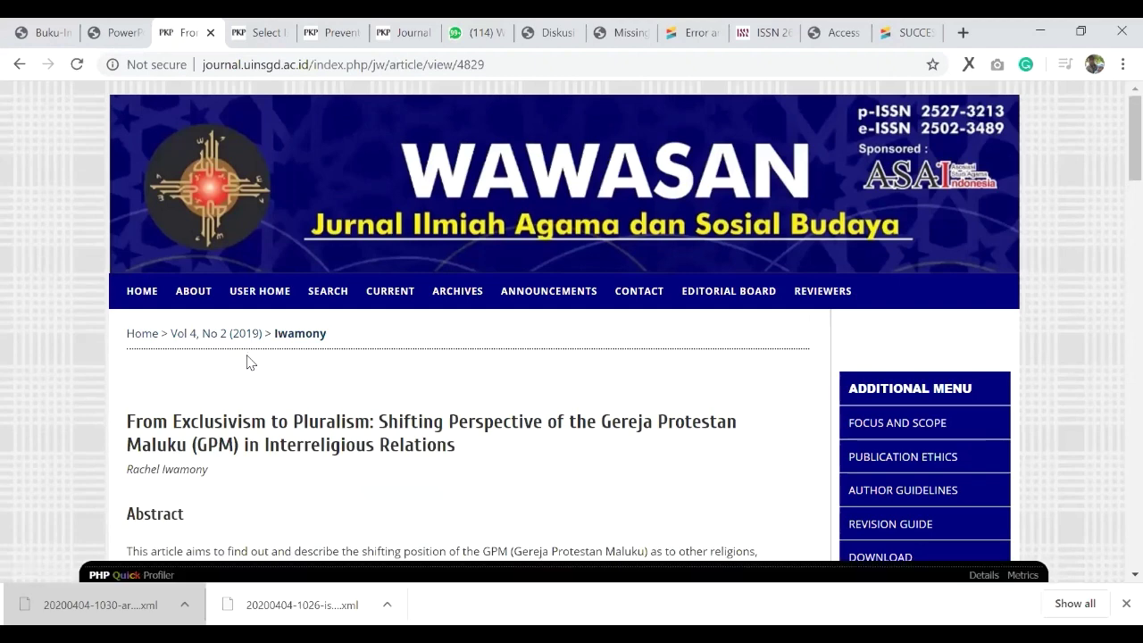
scroll(244, 360, down, 2)
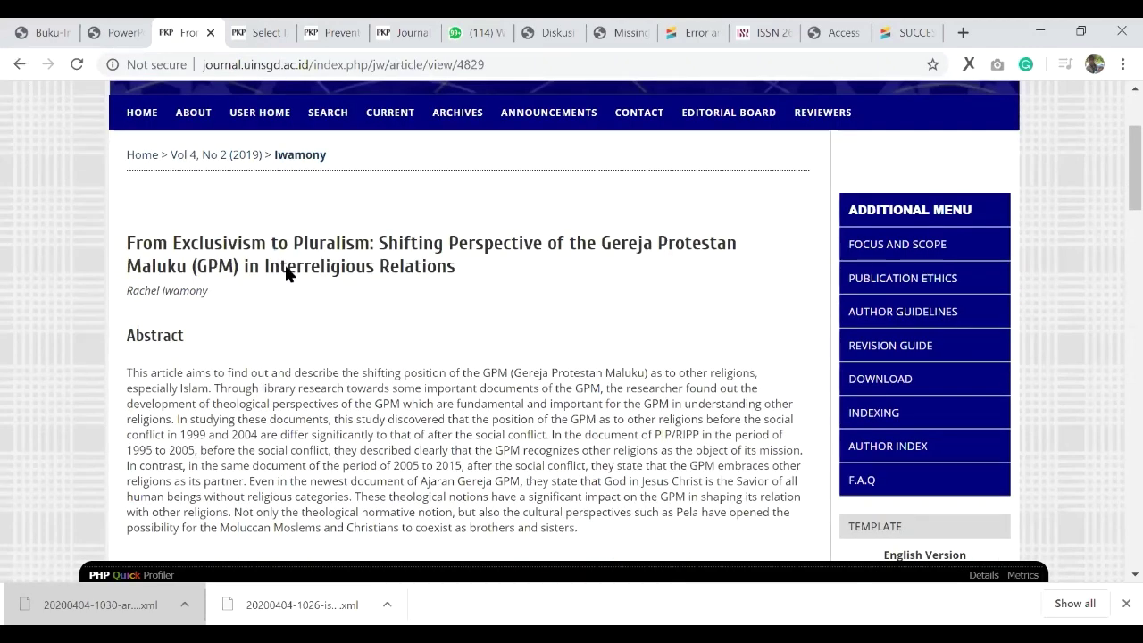
key(alt+Left)
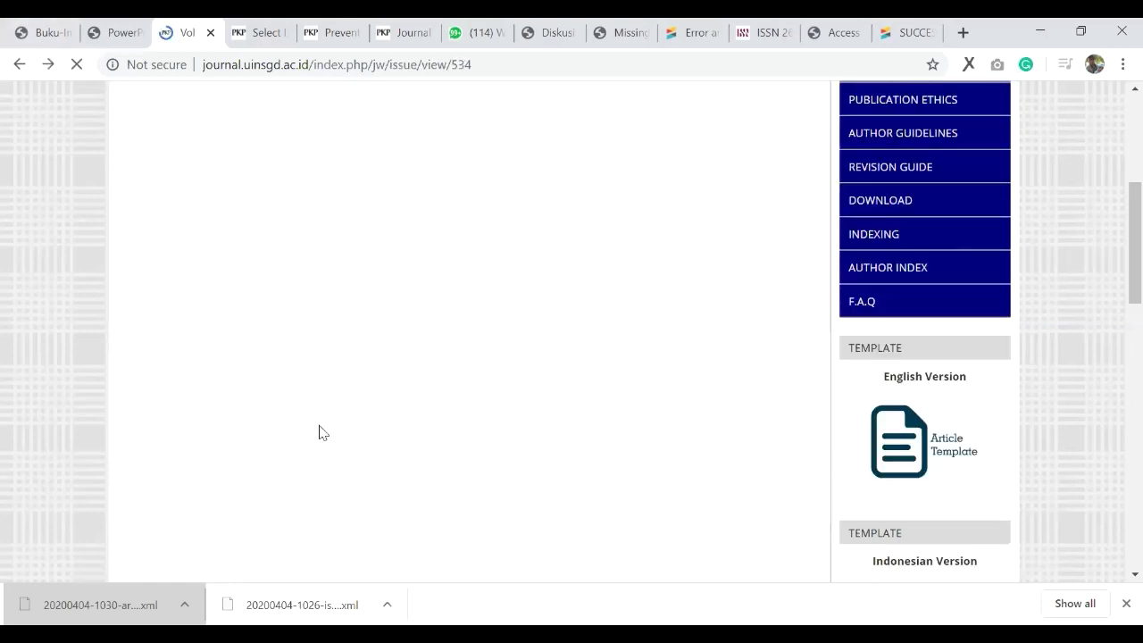
Step: Verify article 6623's DOI link resolves, then return to the Crossref deposit confirmation
scroll(311, 432, down, 1)
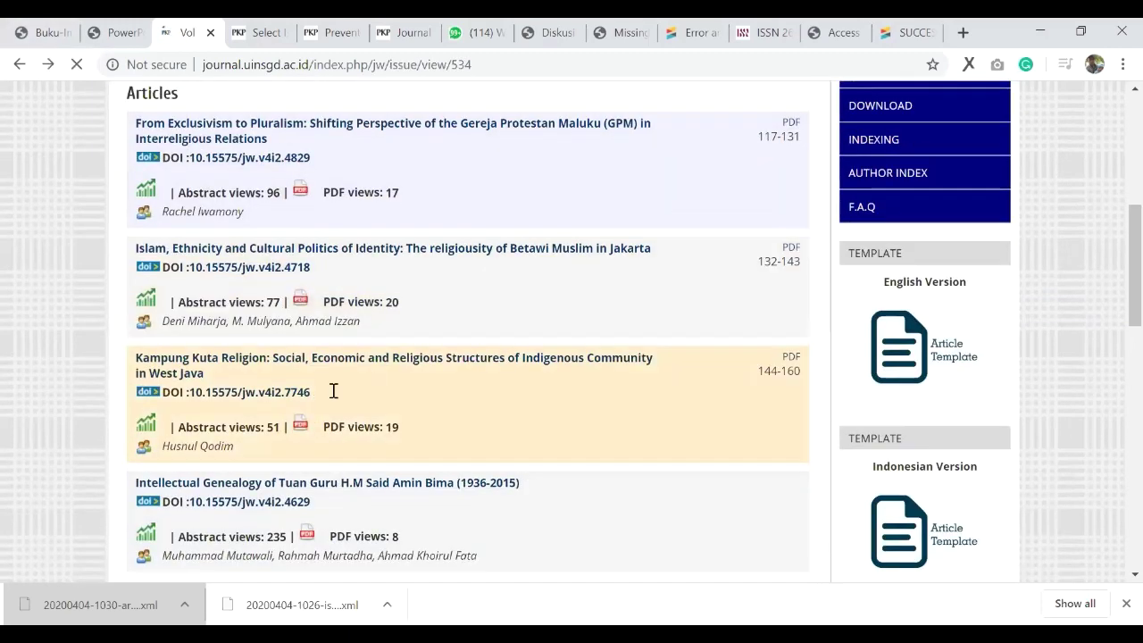
scroll(286, 394, down, 1)
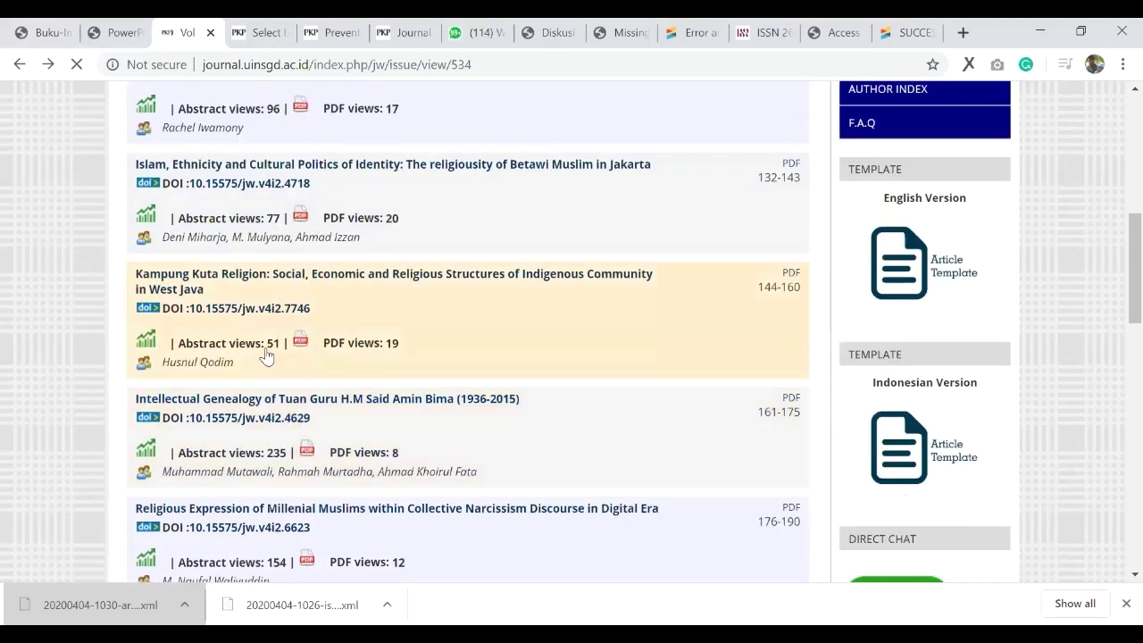
scroll(259, 358, down, 2)
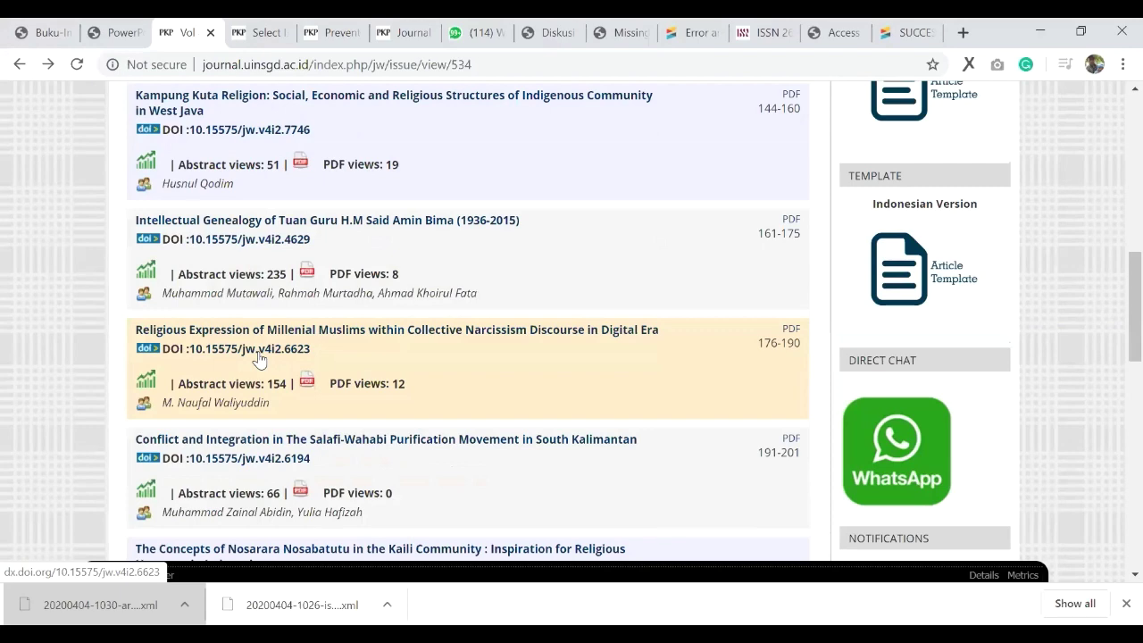
click(259, 359)
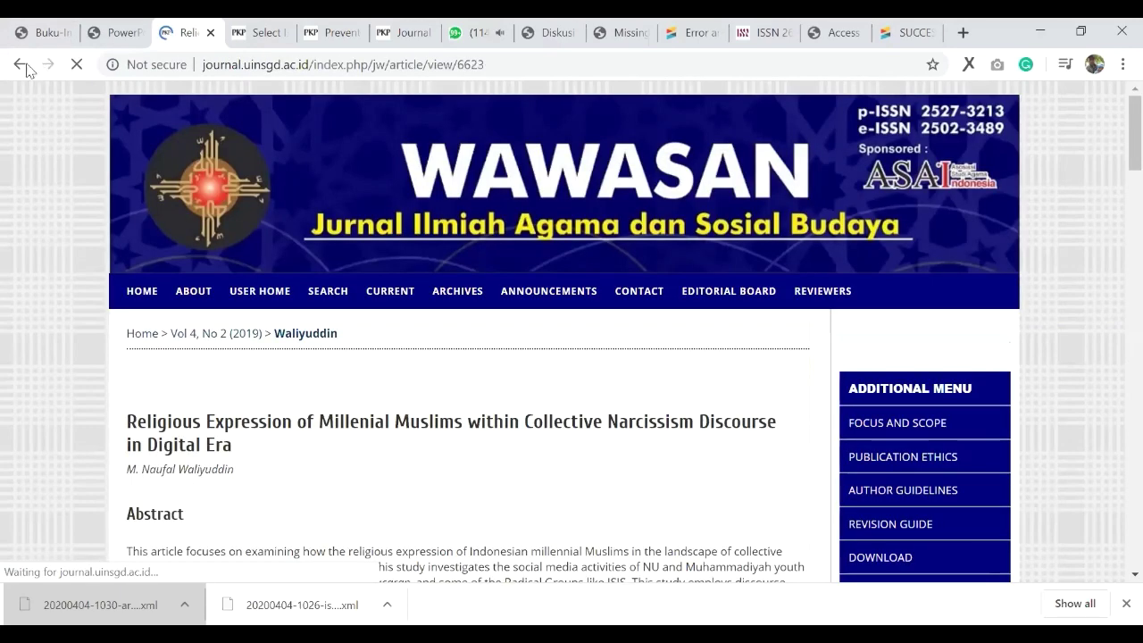
click(22, 64)
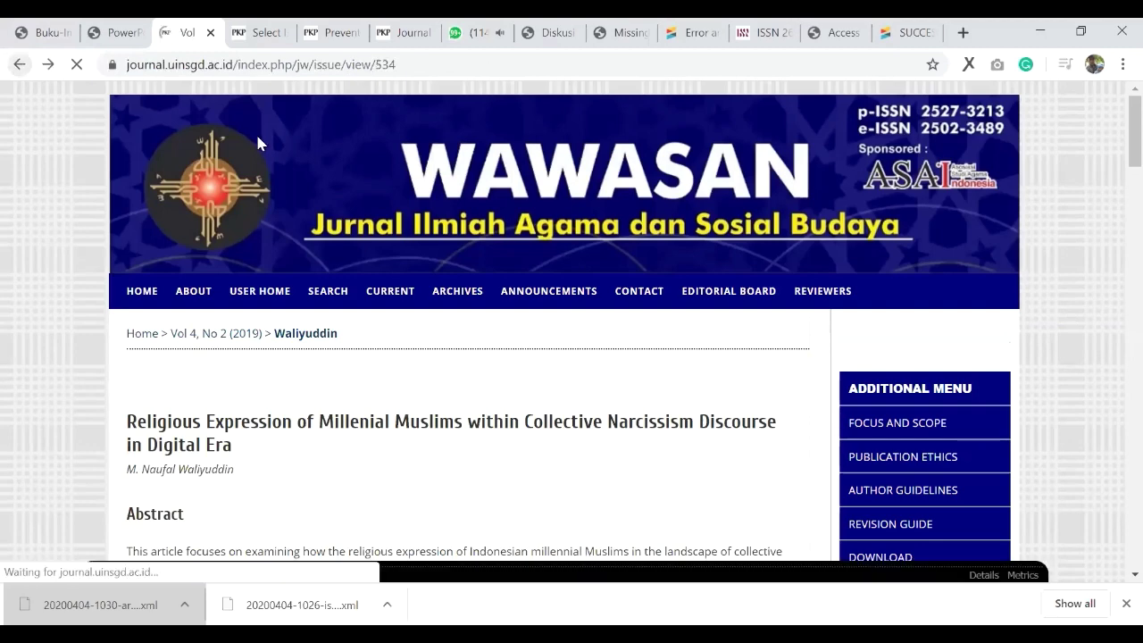
scroll(478, 379, up, 6)
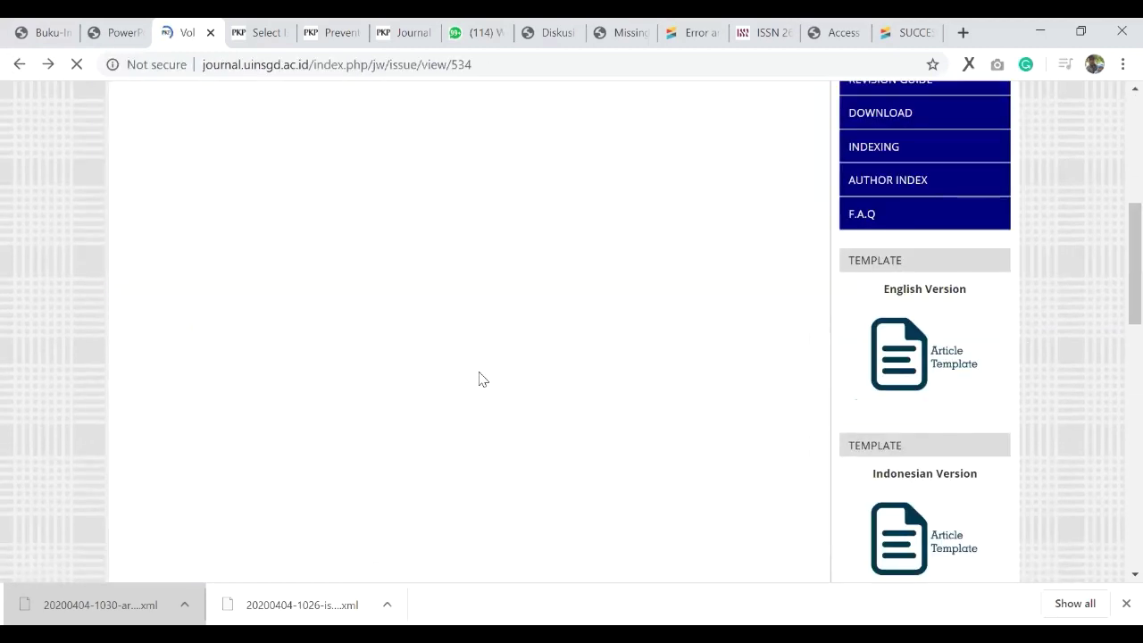
scroll(478, 380, up, 1)
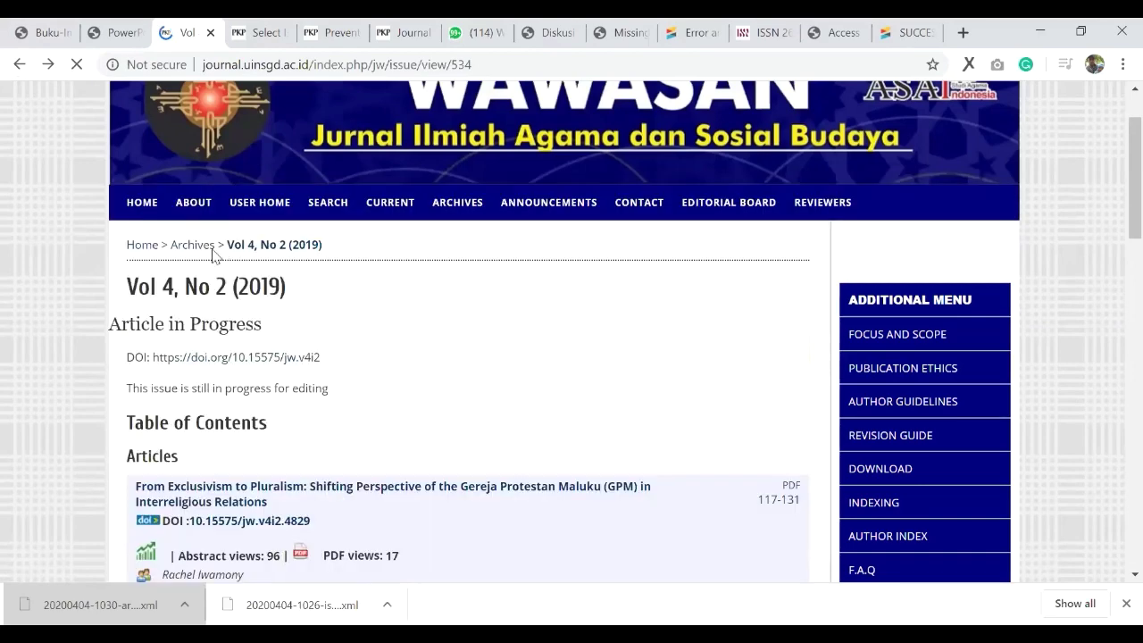
key(ctrl+9)
click(171, 270)
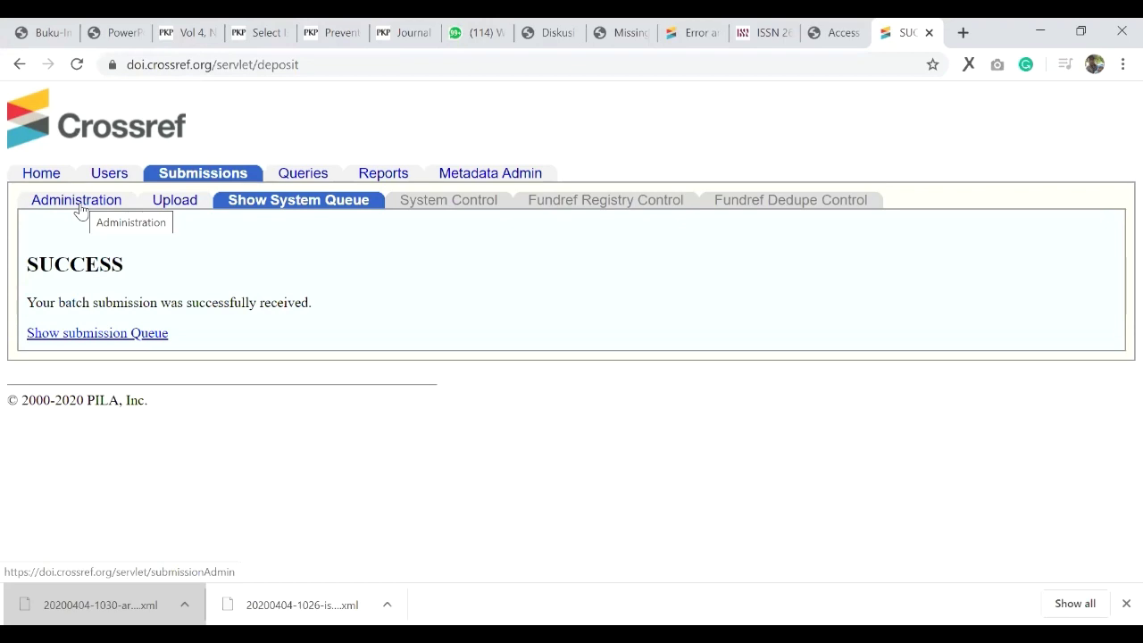
Step: Search Submissions > Administration with blank filters to list all 804 Crossref submissions
click(79, 202)
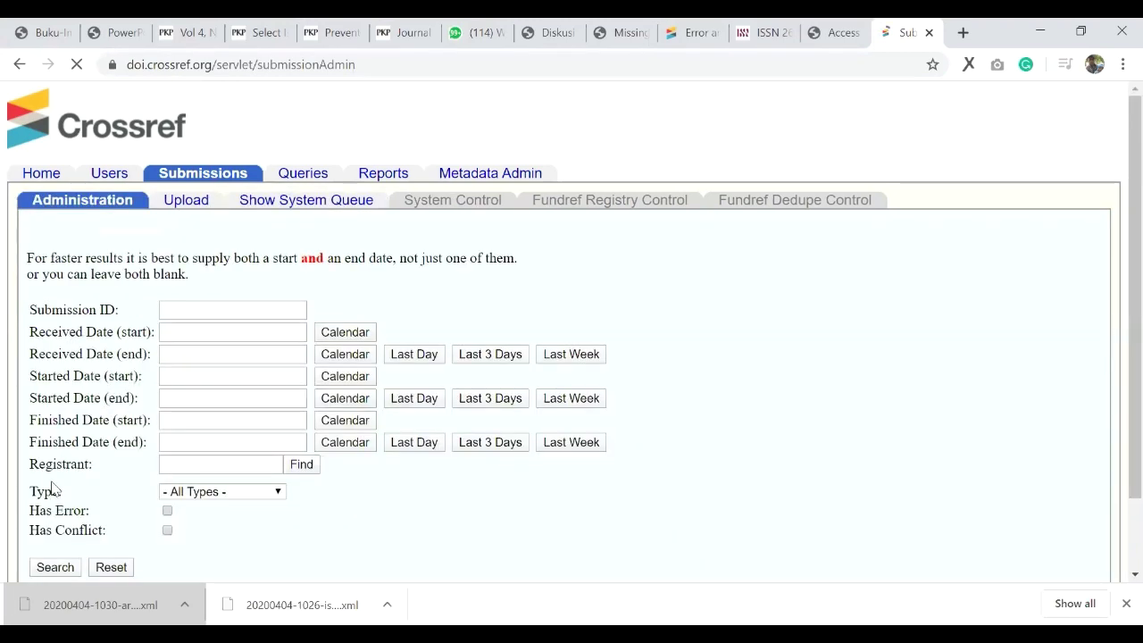
scroll(50, 488, down, 1)
click(53, 483)
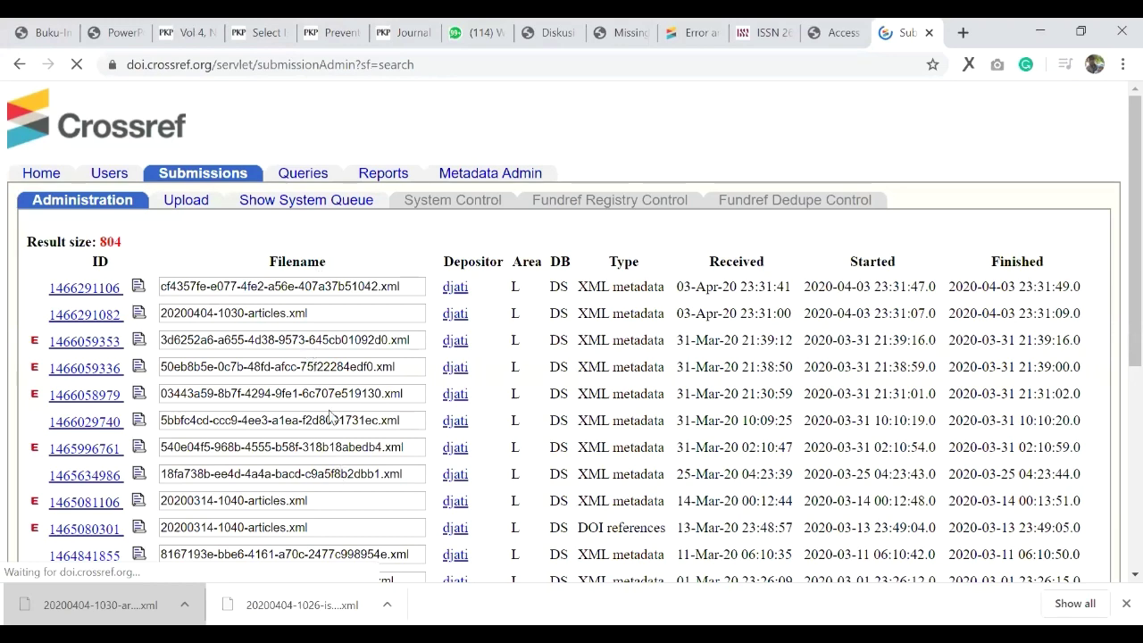
key(ctrl+5)
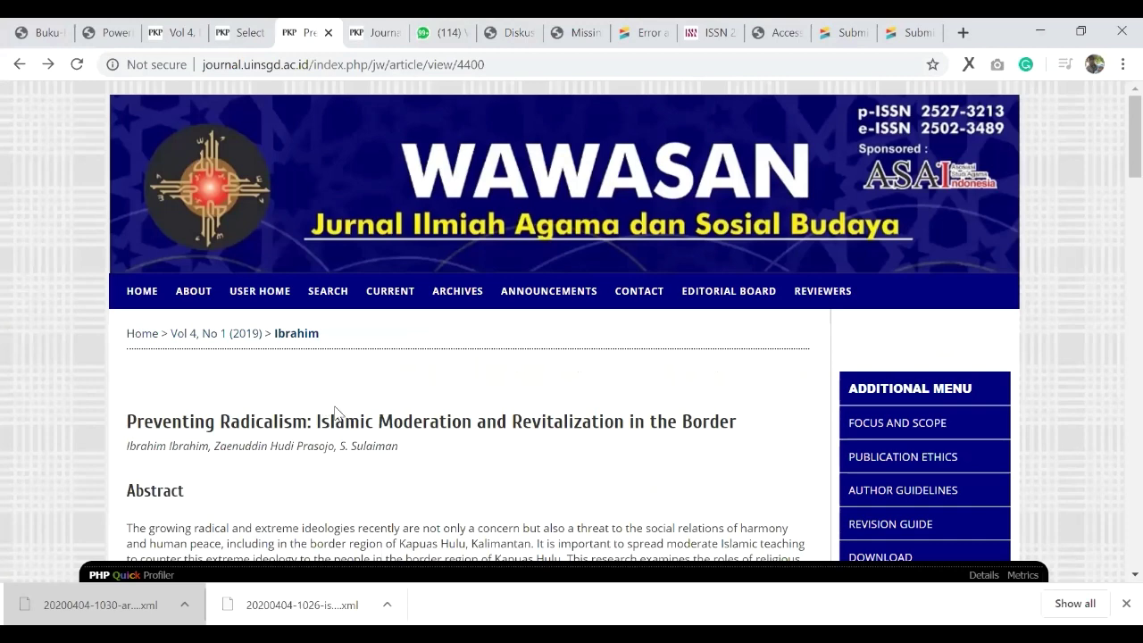
key(ctrl+3)
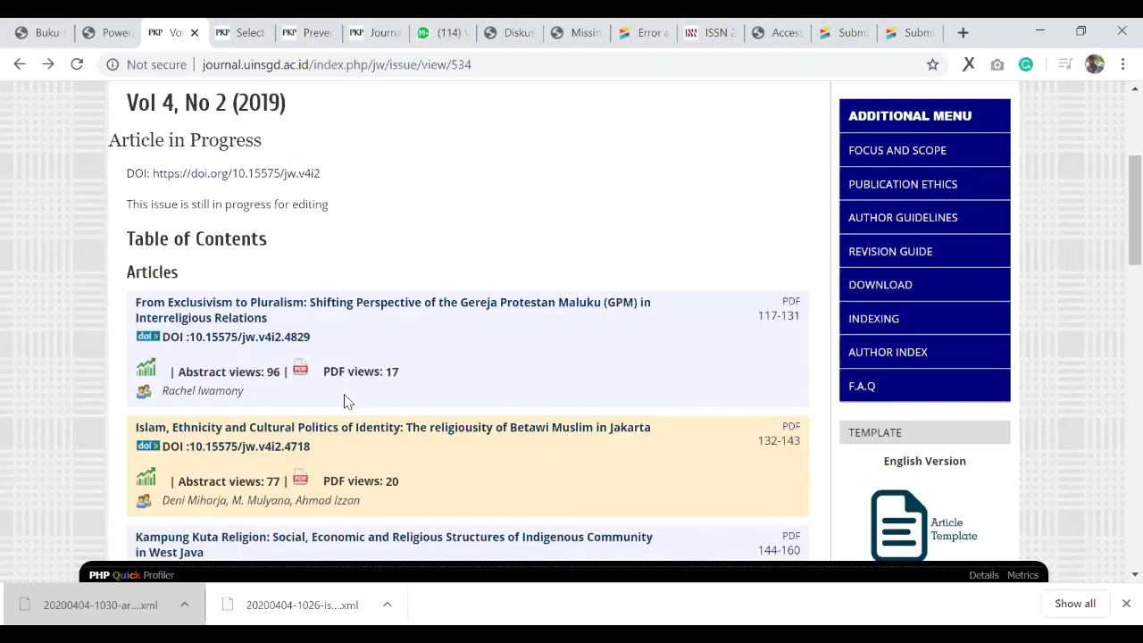
scroll(348, 420, down, 3)
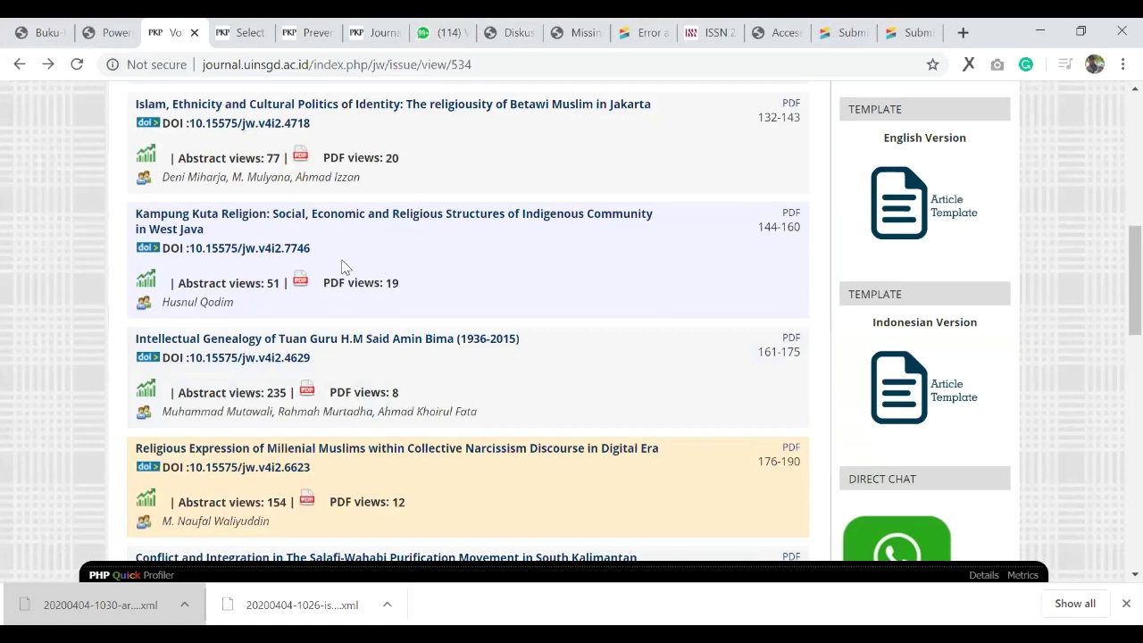
scroll(339, 214, down, 4)
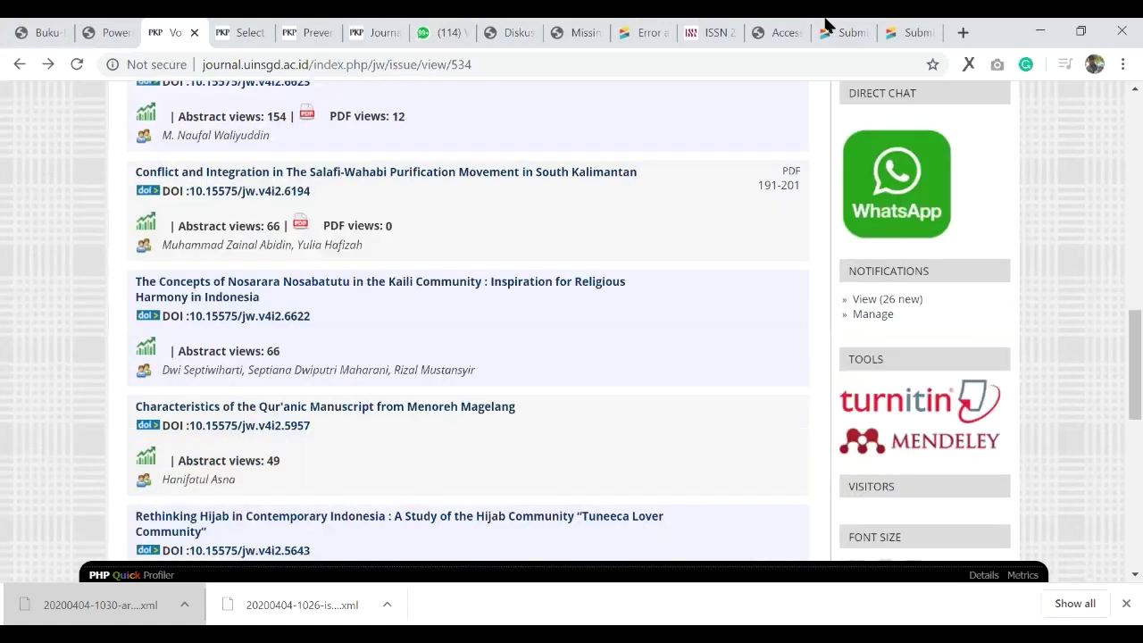
scroll(379, 366, up, 2)
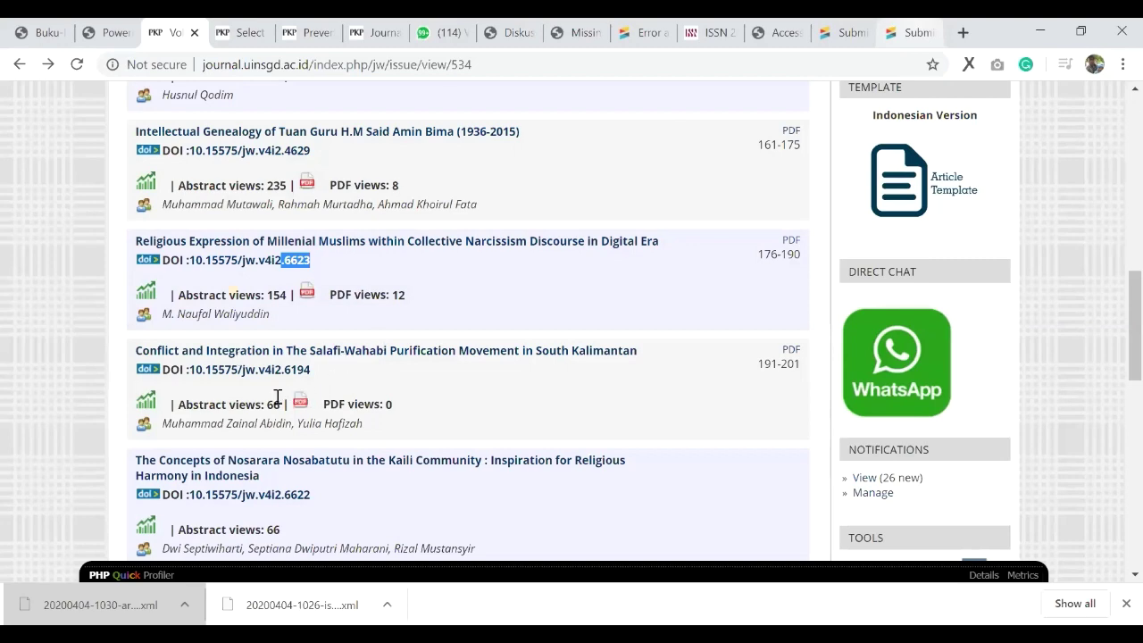
key(ctrl+9)
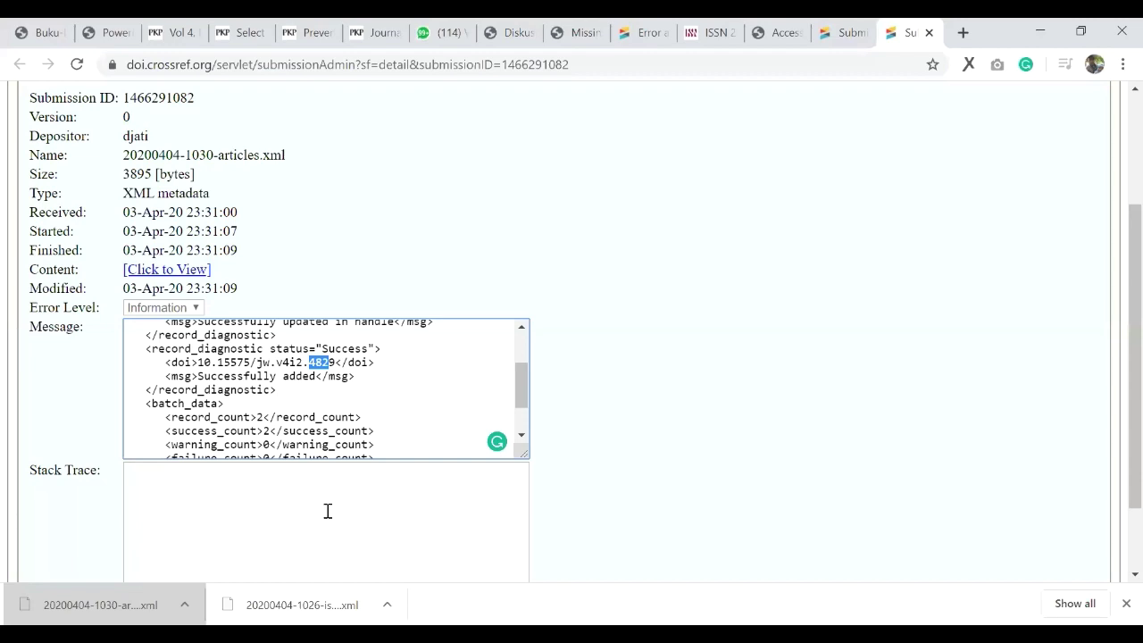
key(ctrl+shift+Tab)
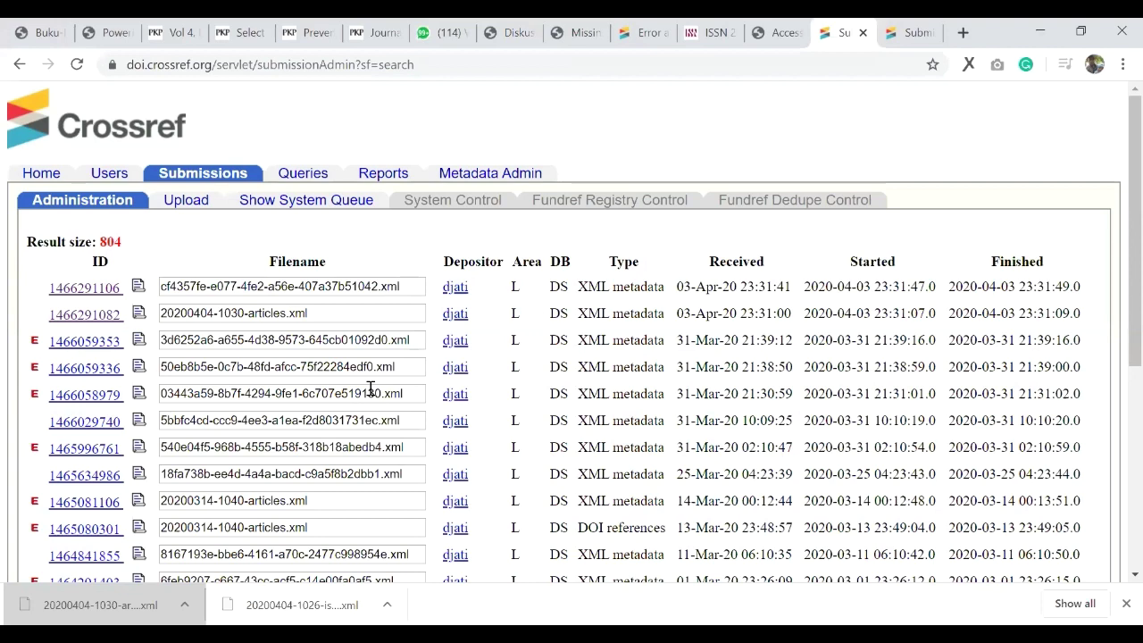
double_click(268, 363)
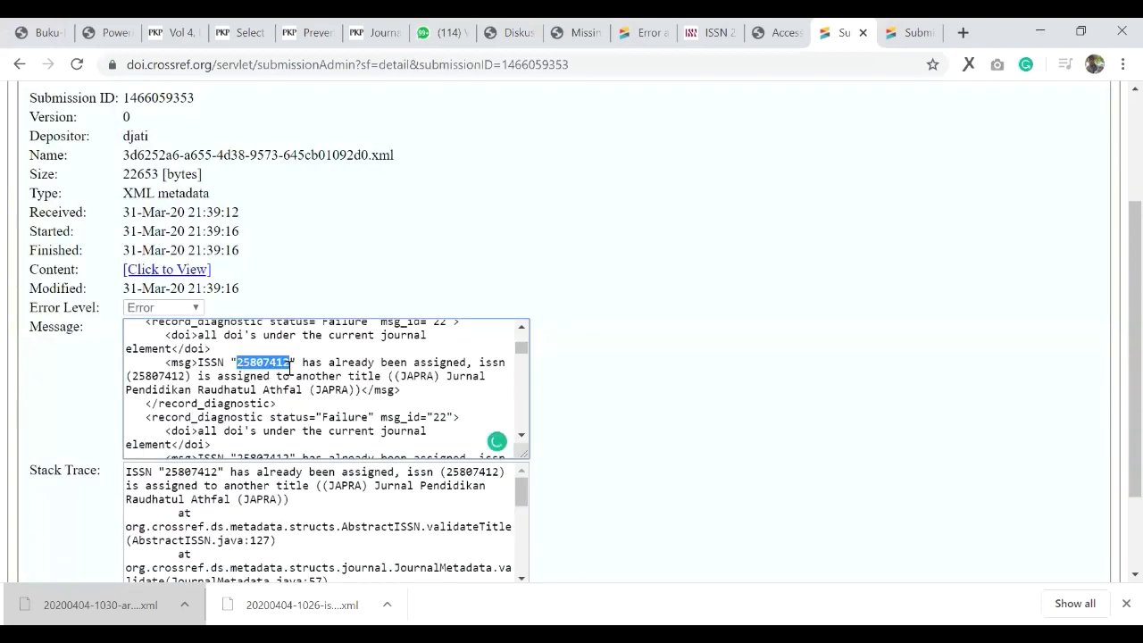
click(239, 362)
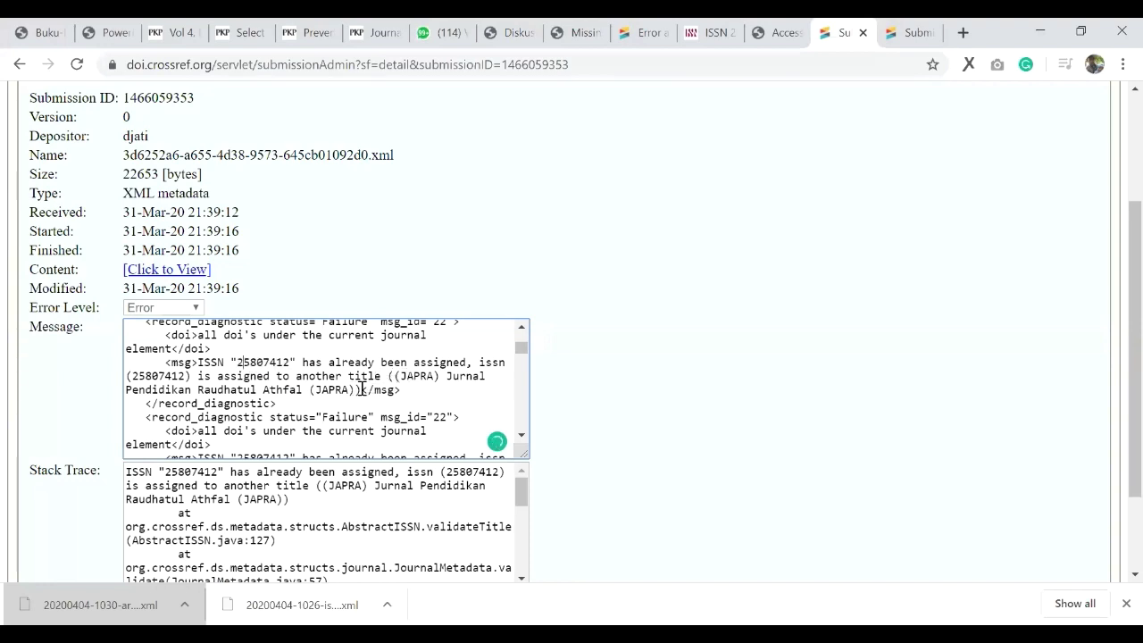
drag(358, 389, 394, 376)
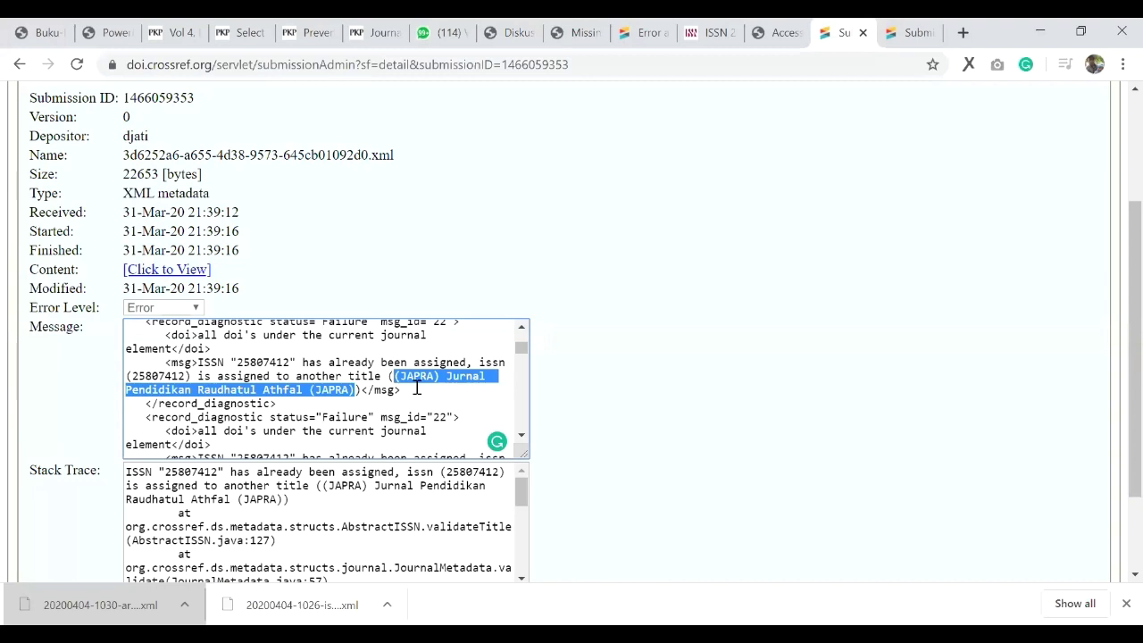
click(19, 65)
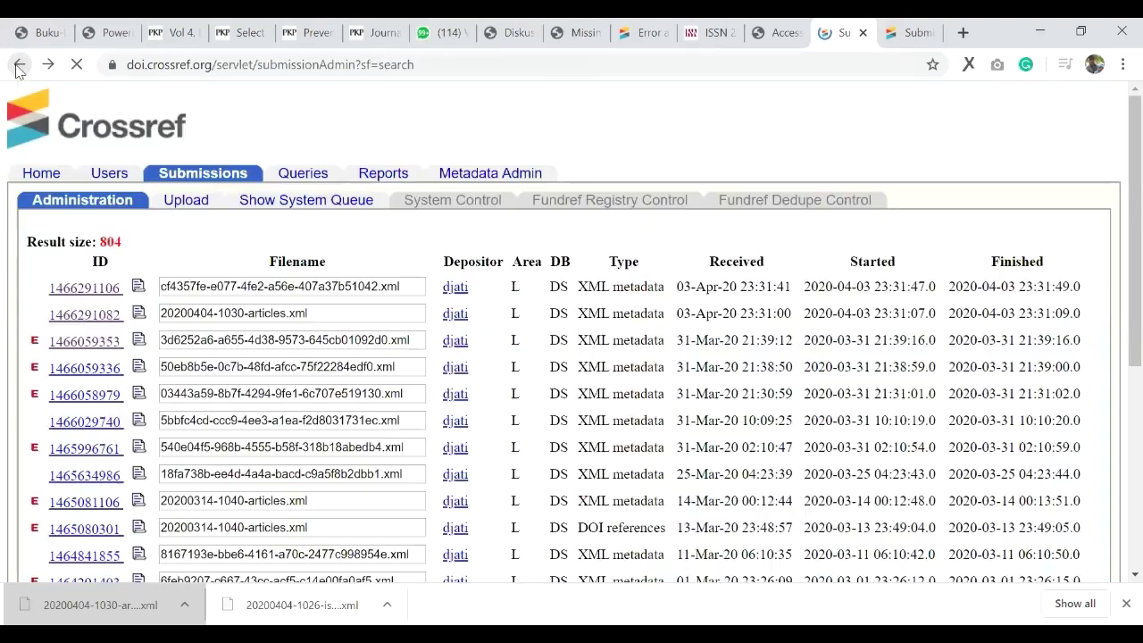
click(63, 367)
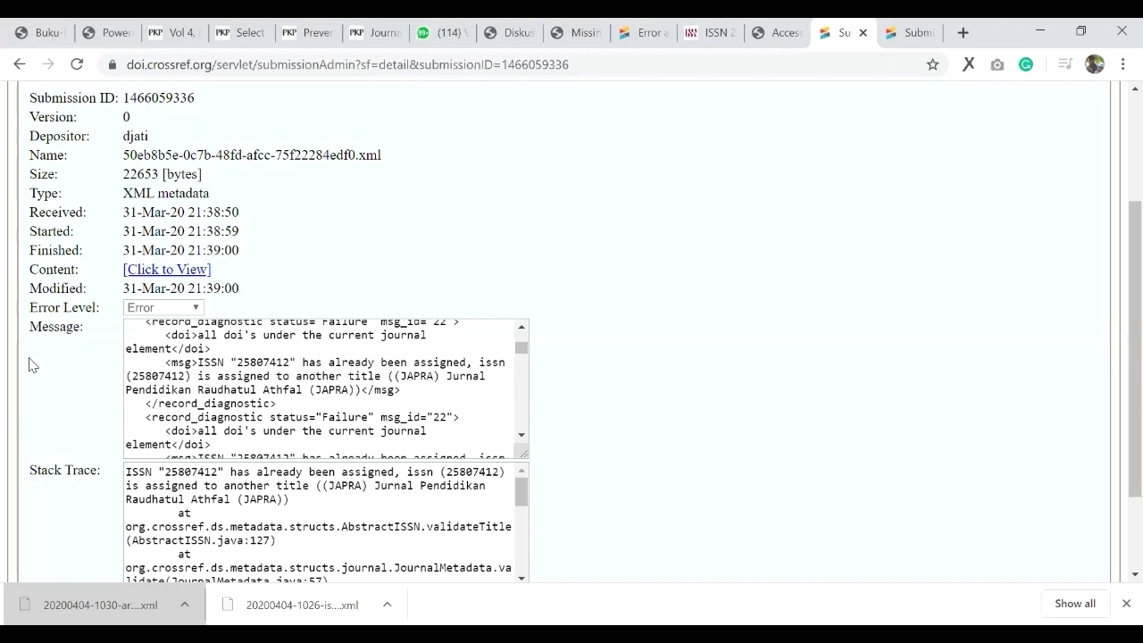
key(alt+Left)
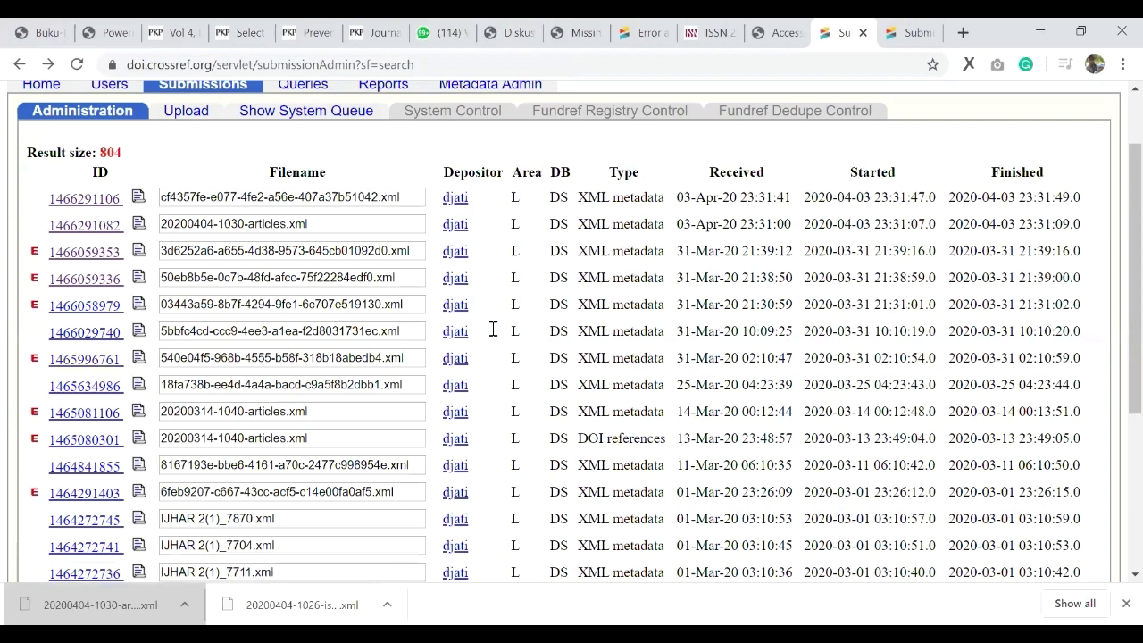
key(alt+Right)
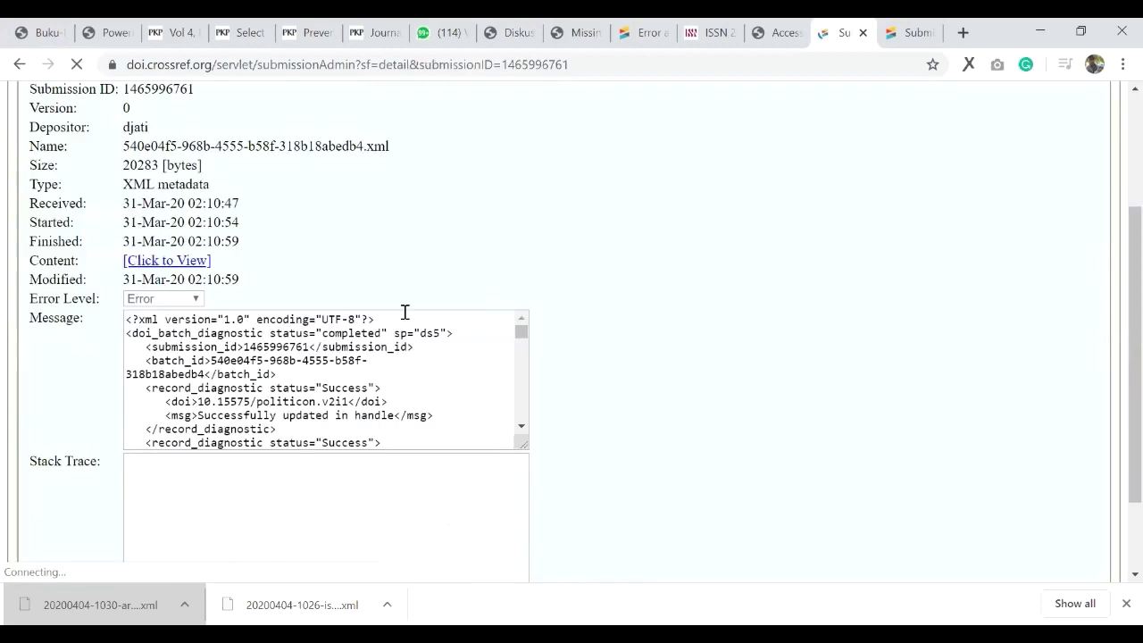
scroll(343, 299, down, 3)
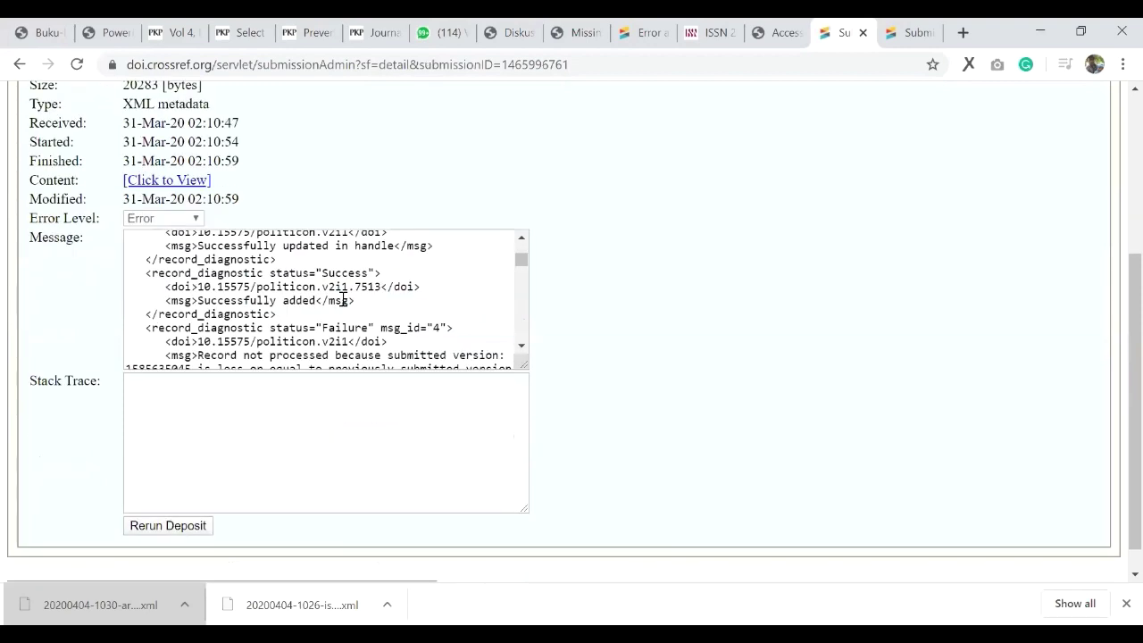
scroll(343, 299, up, 3)
scroll(197, 333, down, 3)
double_click(343, 328)
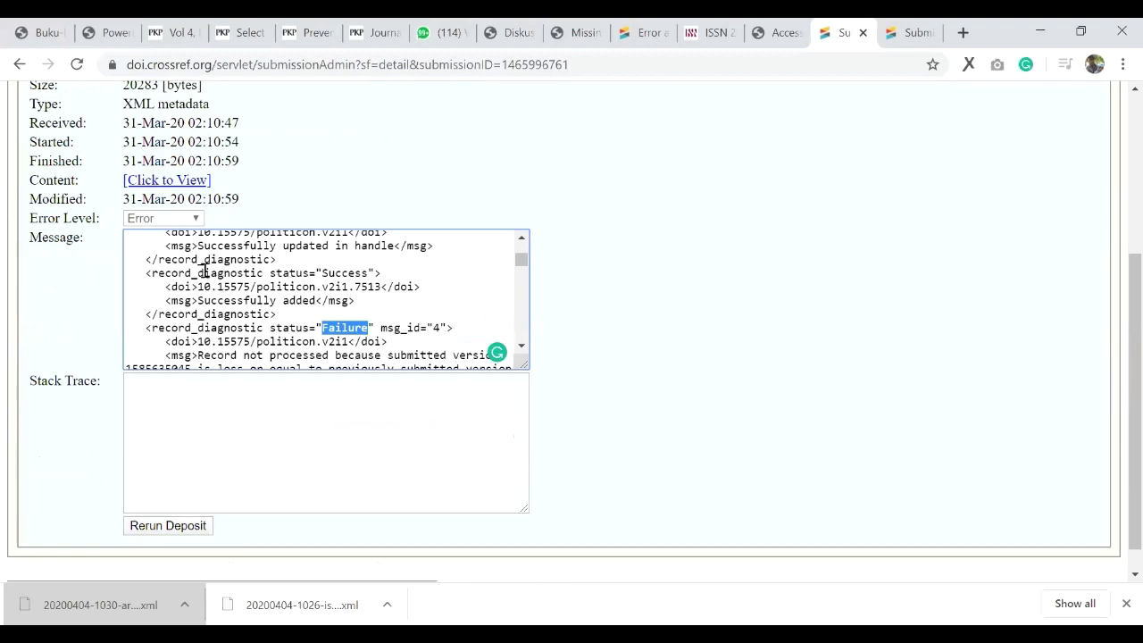
scroll(206, 269, down, 1)
drag(202, 266, 304, 266)
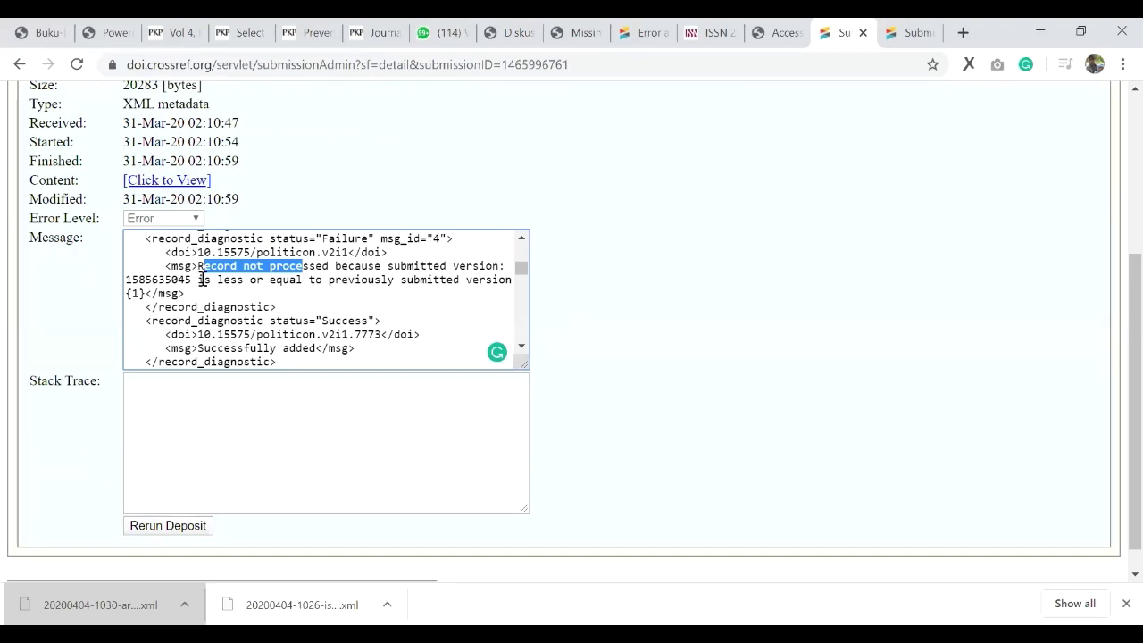
Step: Highlight DOI 10.15575/politicon.v2i1 and the first record's Success status in the Message box
scroll(317, 317, up, 2)
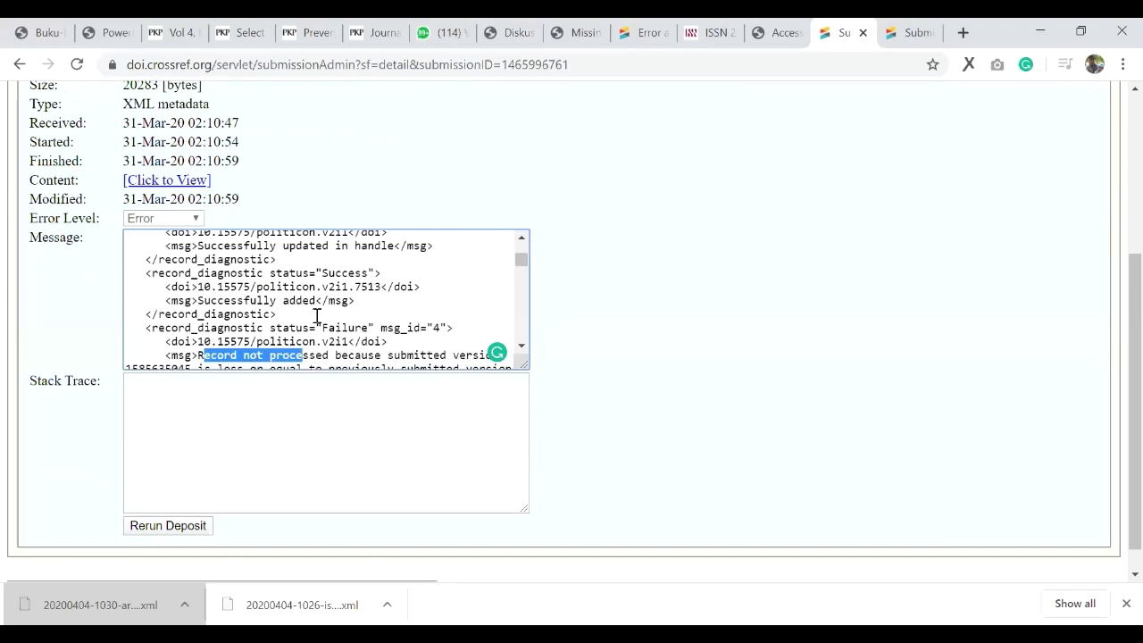
scroll(317, 317, up, 2)
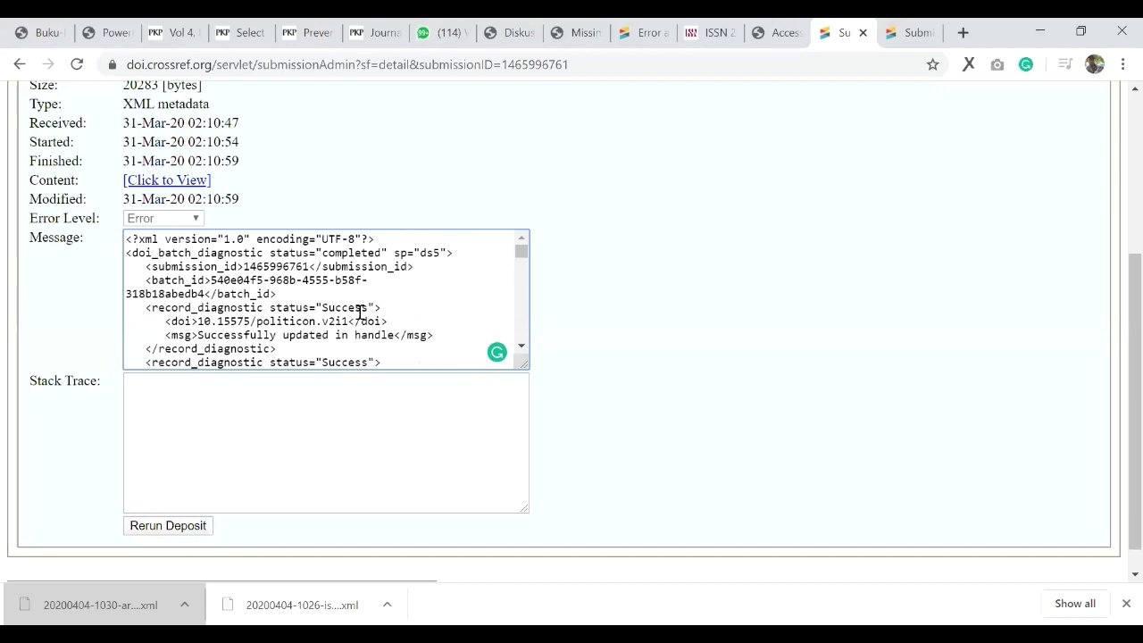
drag(347, 322, 197, 321)
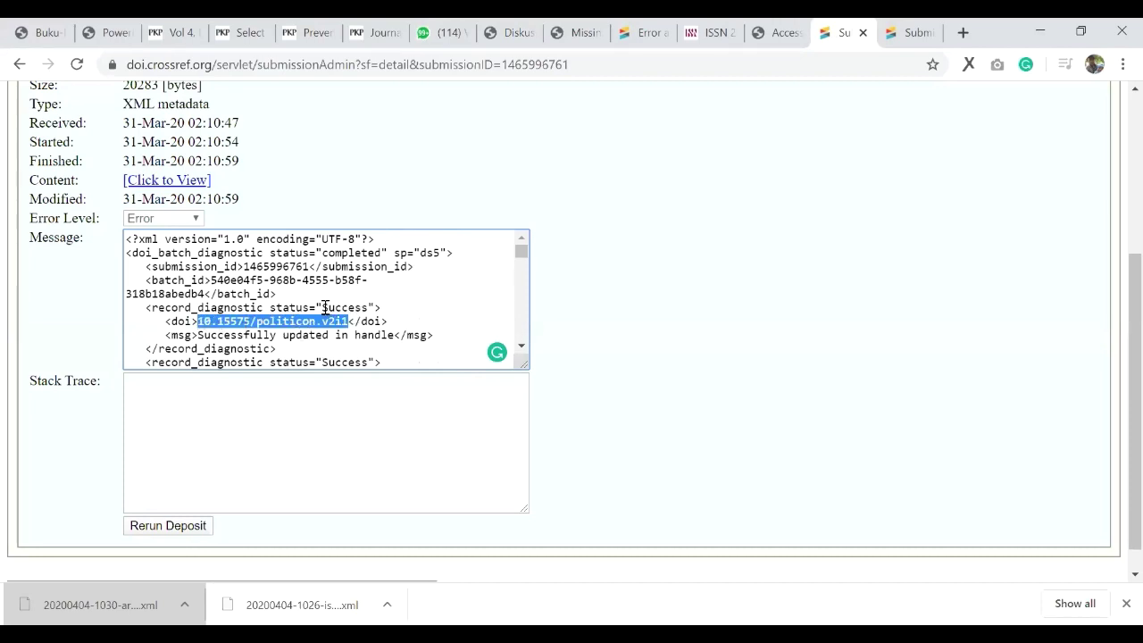
drag(321, 307, 358, 325)
scroll(349, 314, down, 1)
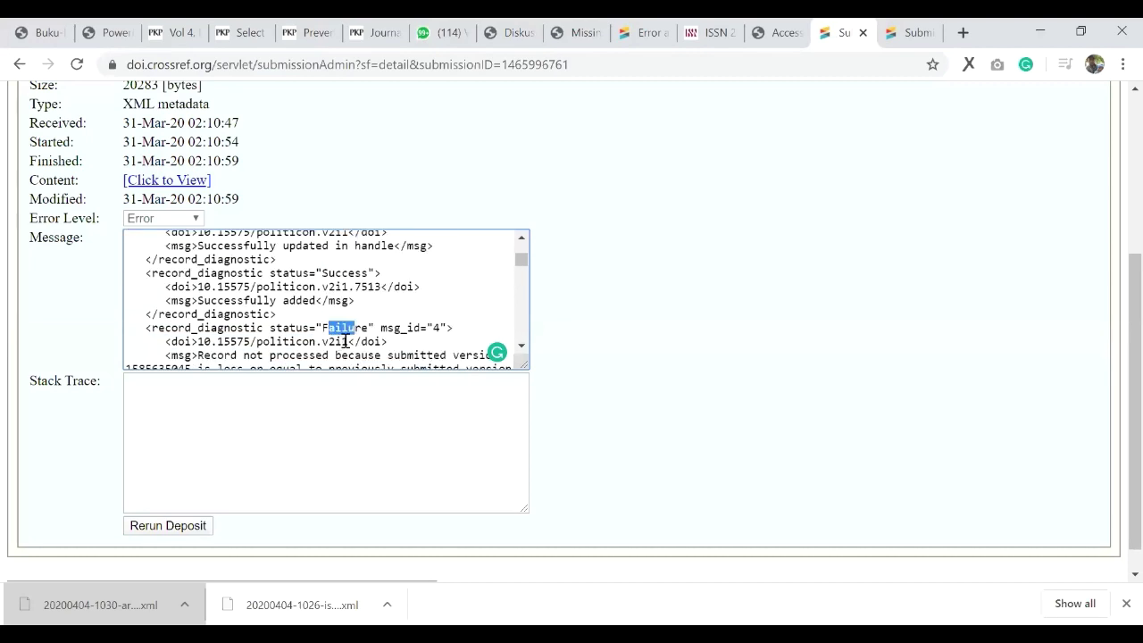
scroll(347, 341, down, 1)
scroll(348, 341, down, 1)
scroll(362, 306, up, 1)
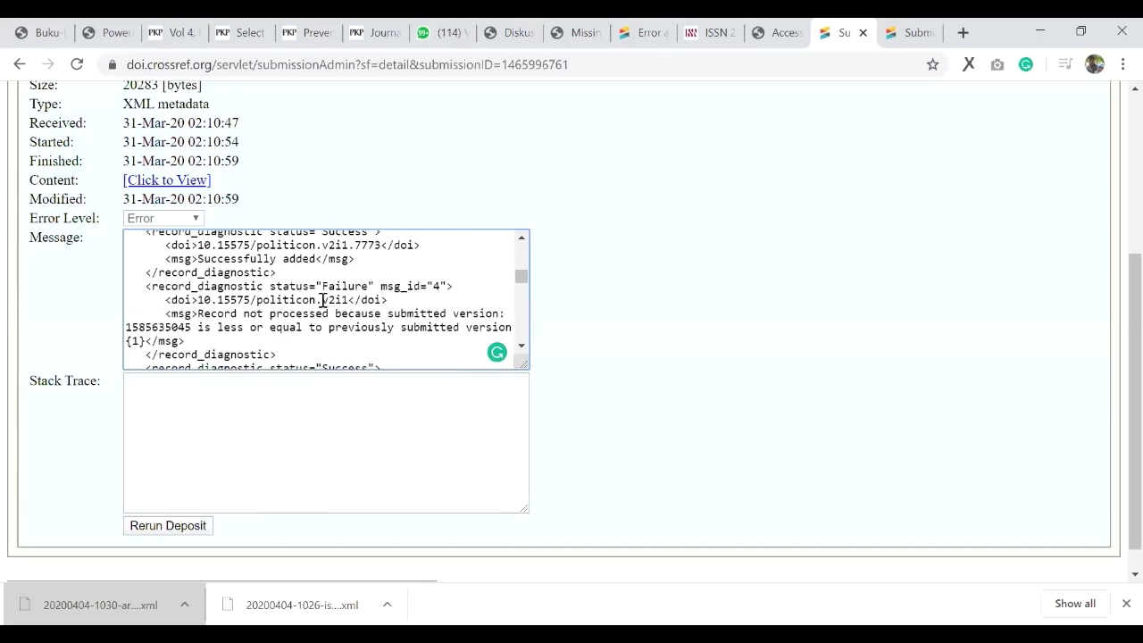
drag(321, 300, 351, 300)
Step: Highlight the 'Record not processed' failure message for DOI 10.15575/politicon.v2i1
scroll(357, 322, down, 1)
scroll(334, 314, up, 1)
drag(197, 313, 330, 329)
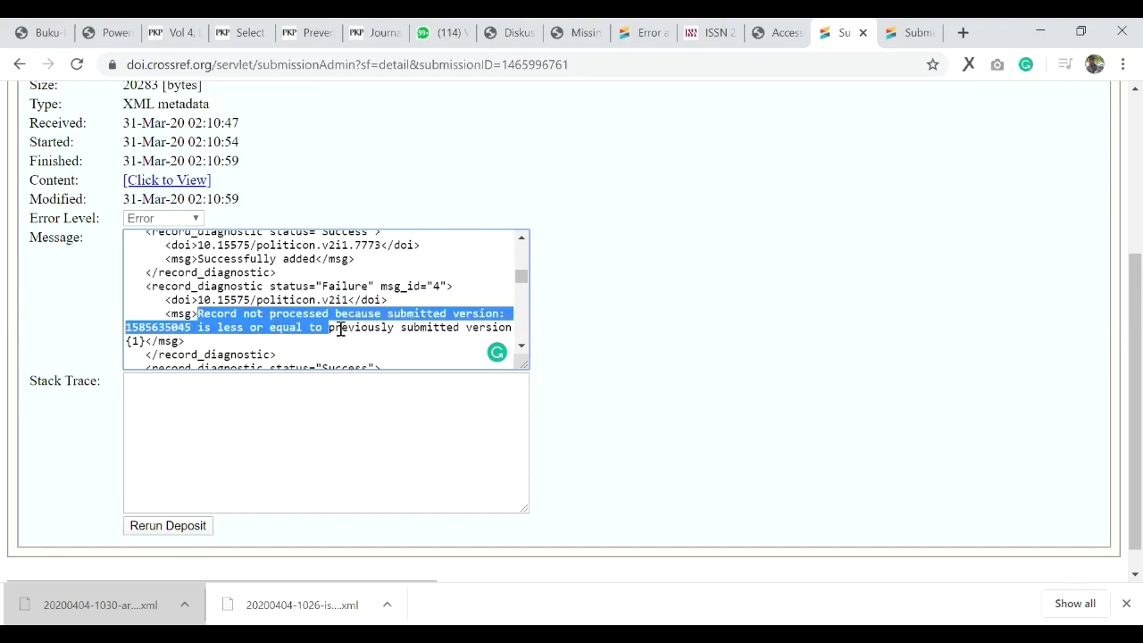
click(224, 328)
double_click(222, 328)
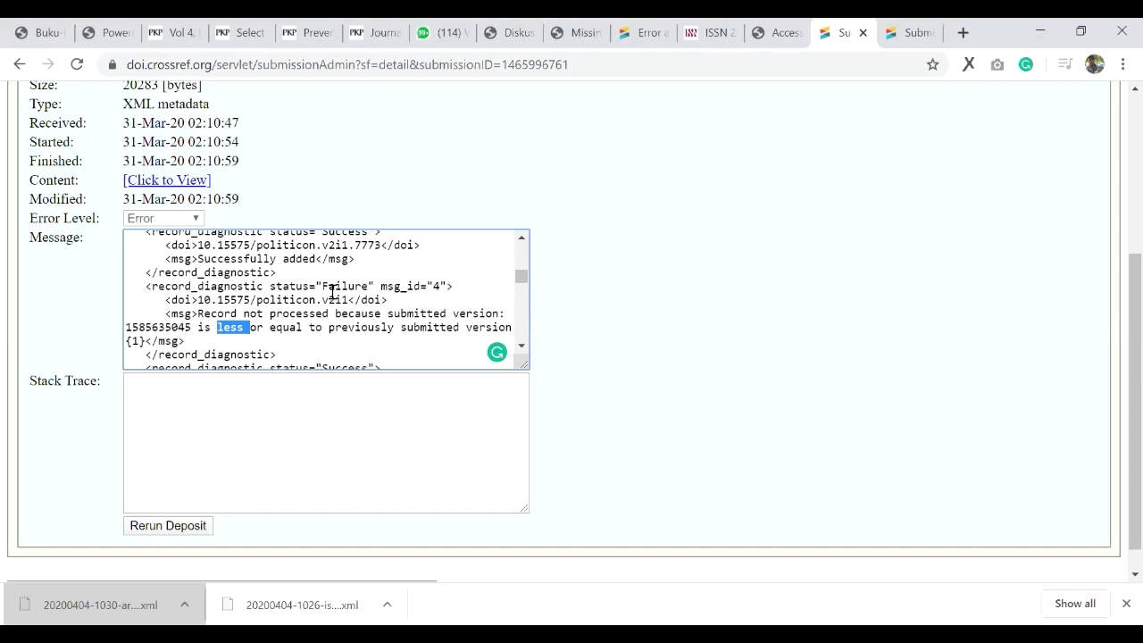
scroll(308, 271, up, 1)
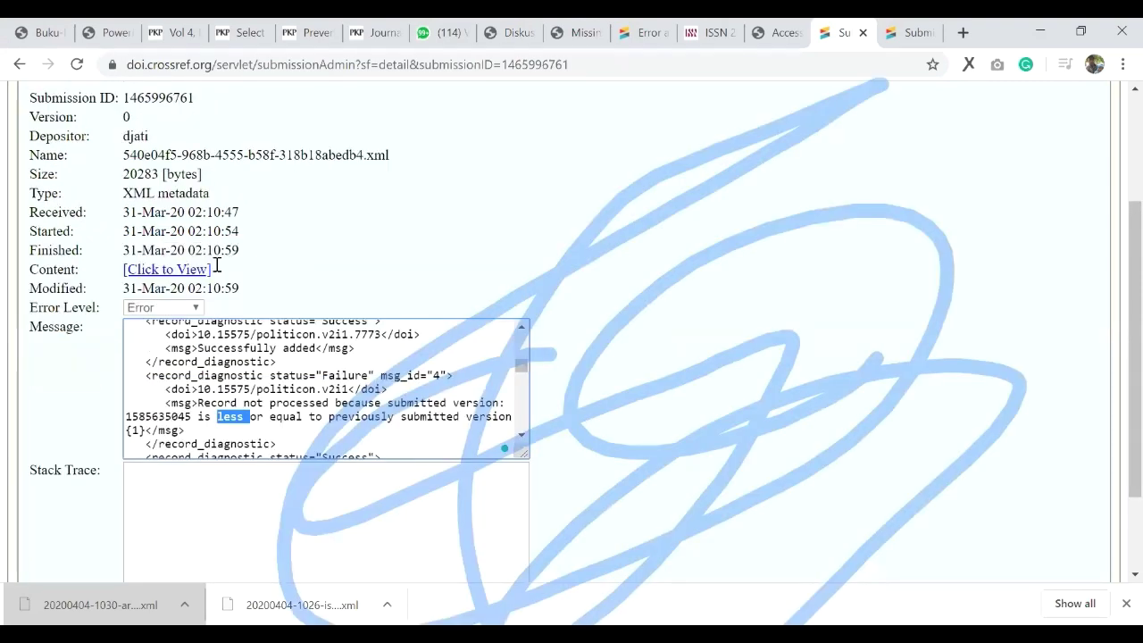
scroll(216, 265, down, 1)
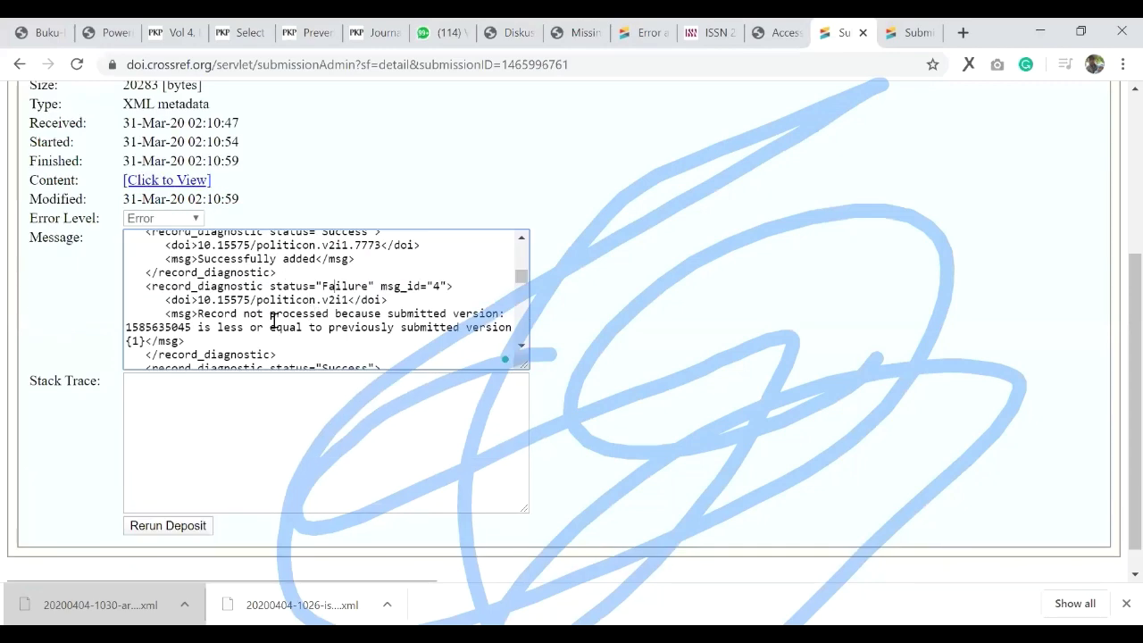
scroll(273, 319, down, 3)
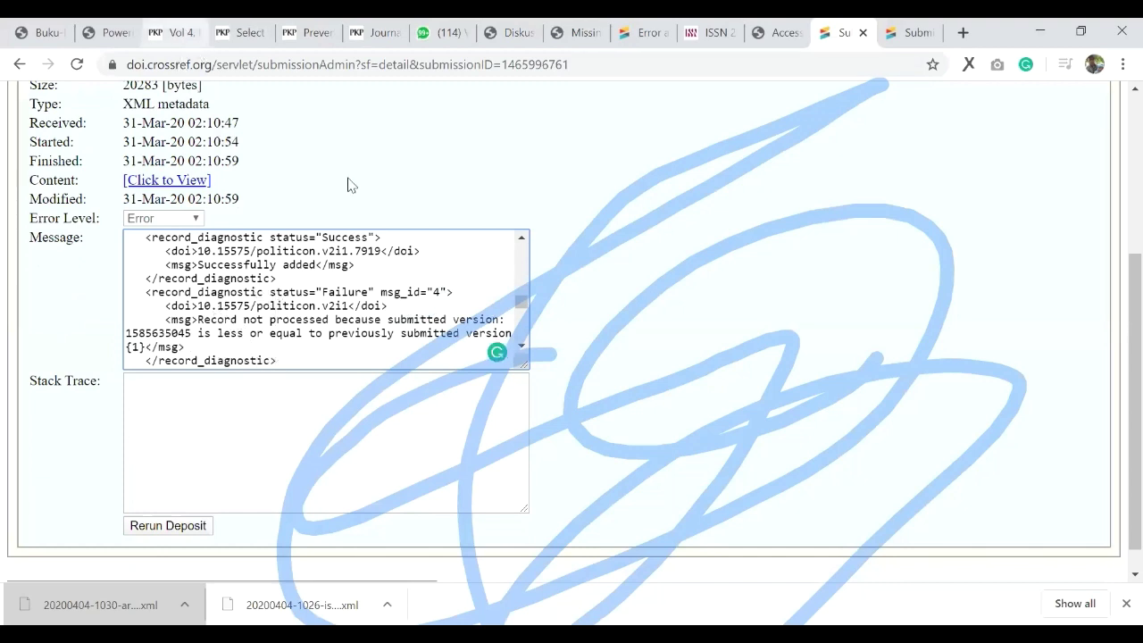
Step: Review the article DOIs listed on the Wawasan Vol 4, No 2 (2019) issue page
key(ctrl+3)
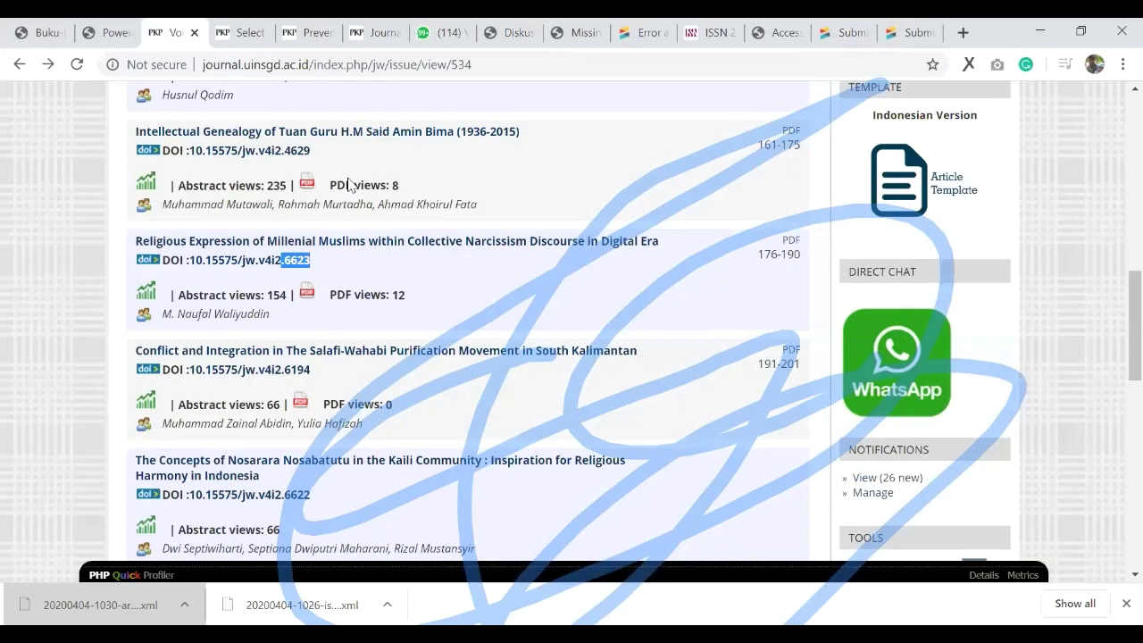
scroll(527, 305, up, 15)
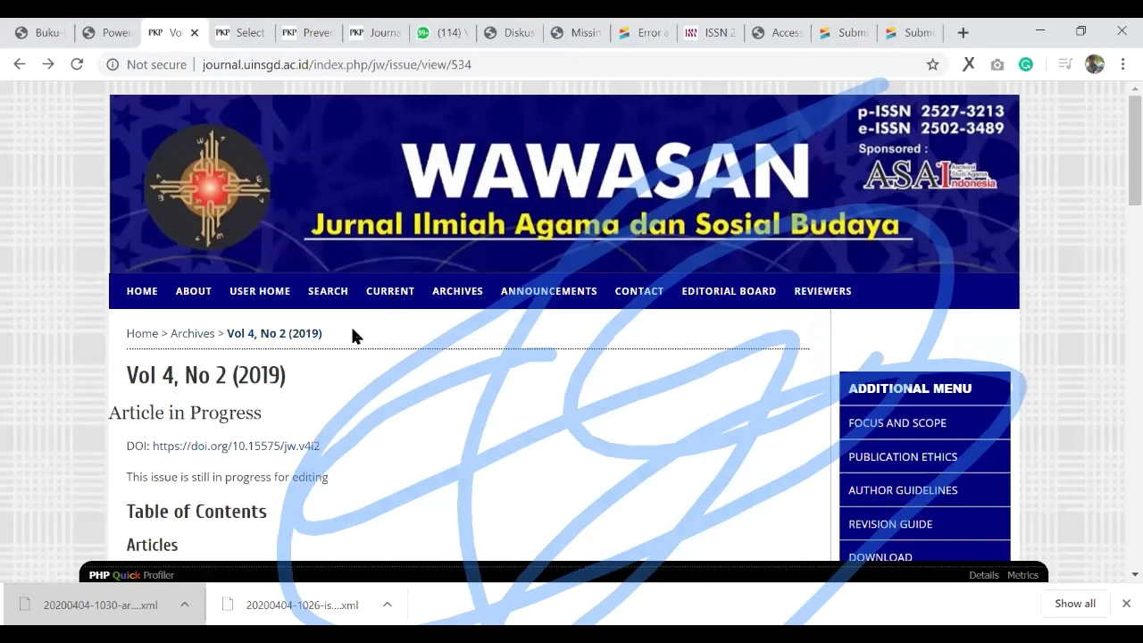
scroll(352, 331, down, 3)
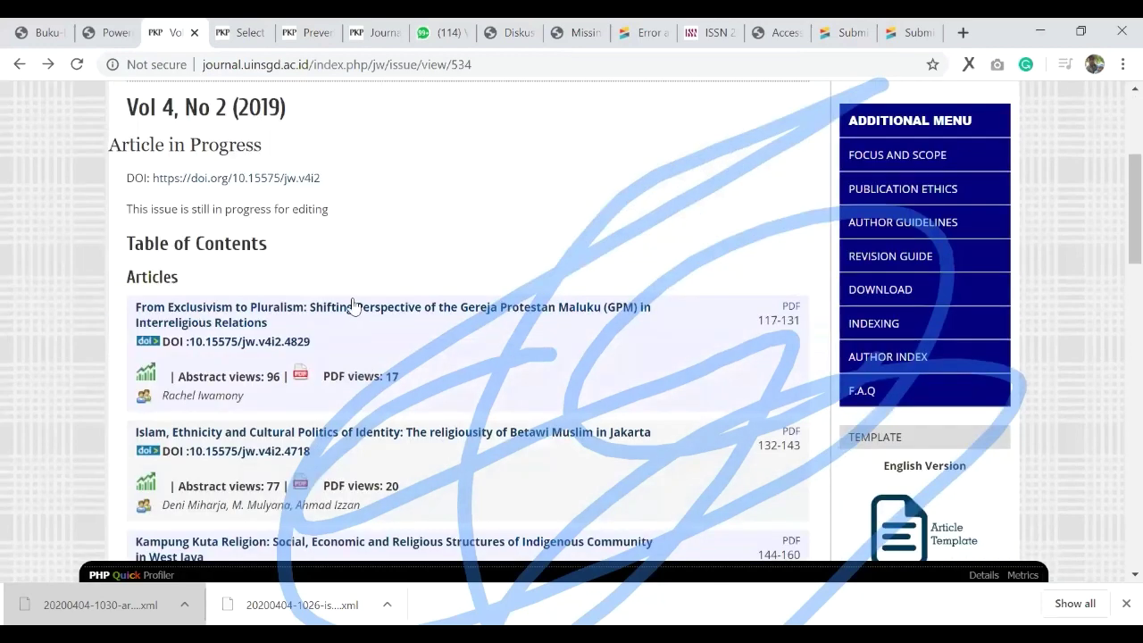
scroll(214, 98, down, 2)
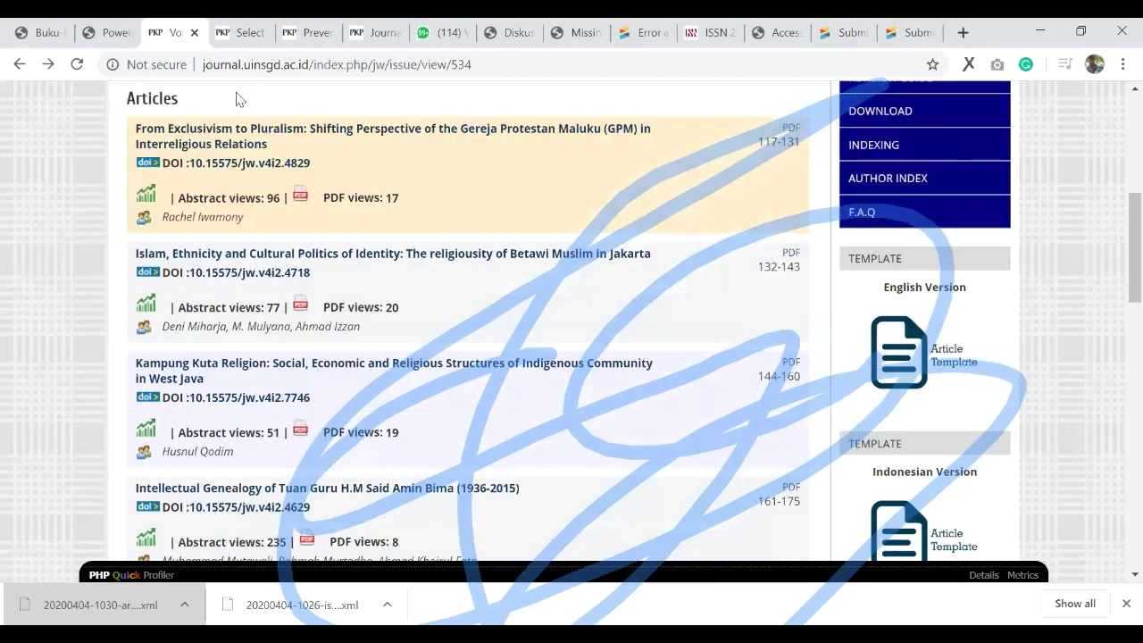
Step: Go from the CrossRef export list to Jurnal Kepariwisataan's OJS 3 journal settings
key(Home)
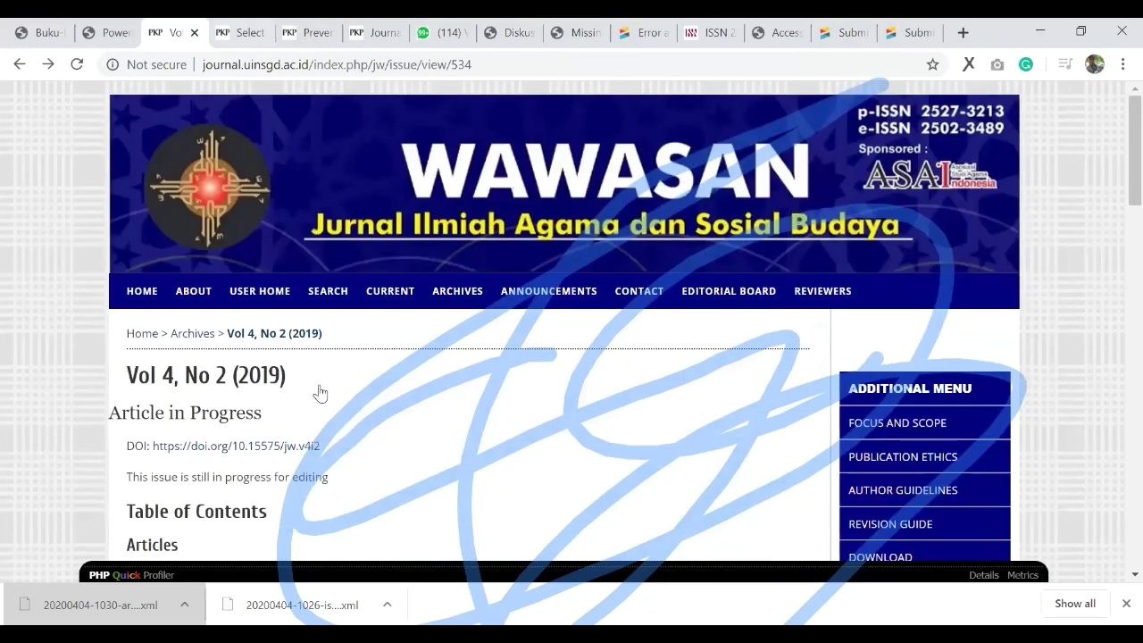
key(ctrl+Tab)
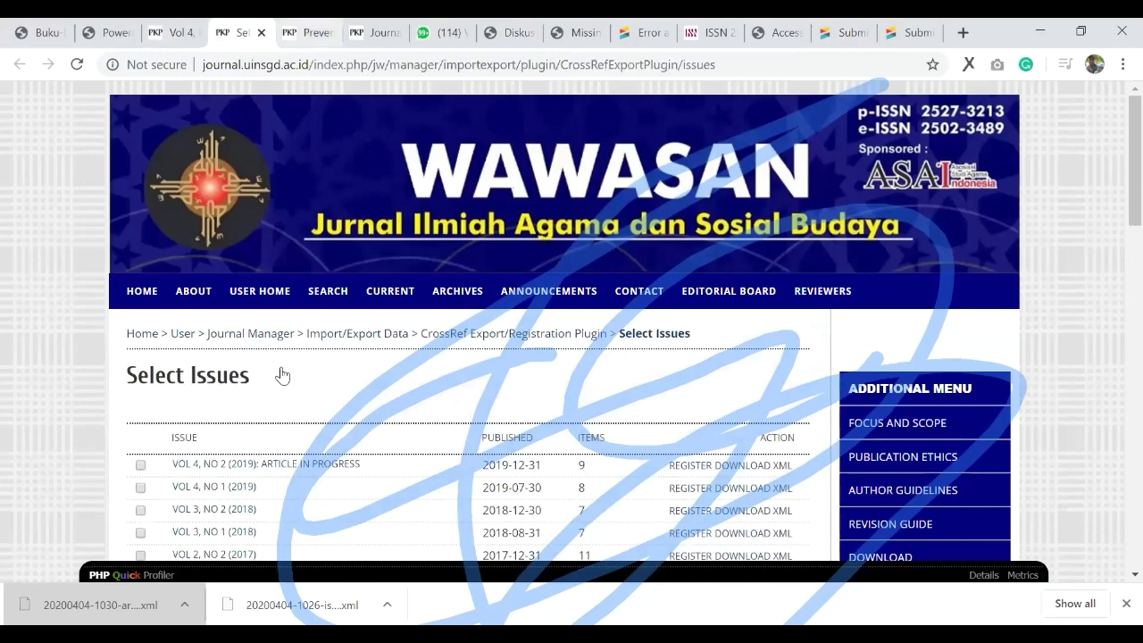
key(ctrl+Tab)
key(ctrl+Tab)
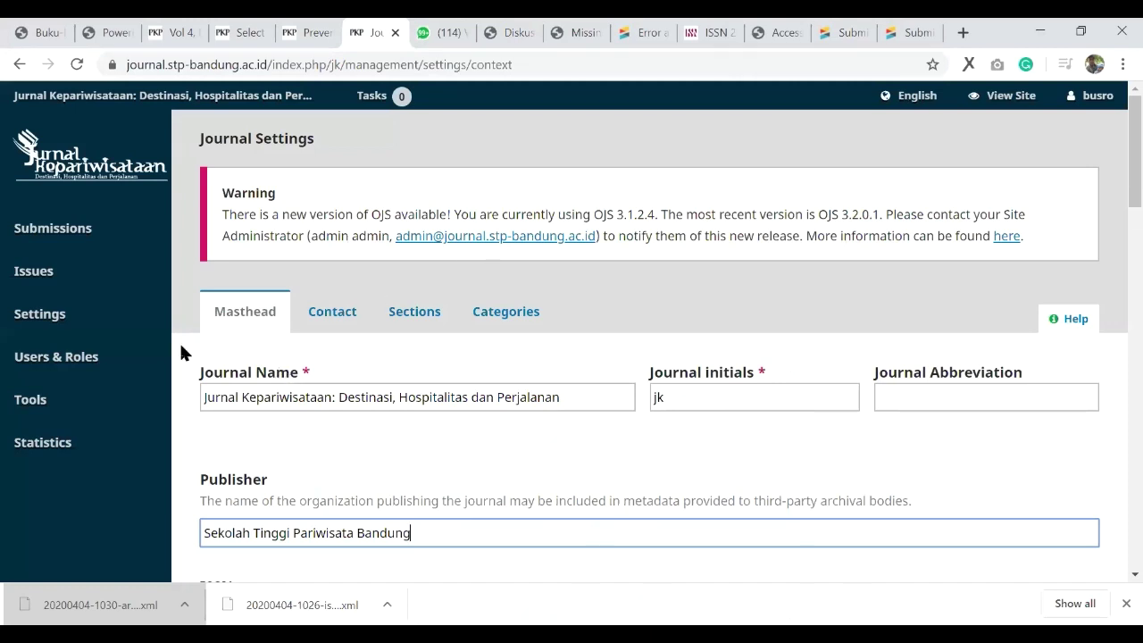
Step: Open Jurnal Kepariwisataan's Website settings from the Settings menu in the sidebar
mouse_move(165, 399)
scroll(460, 405, down, 2)
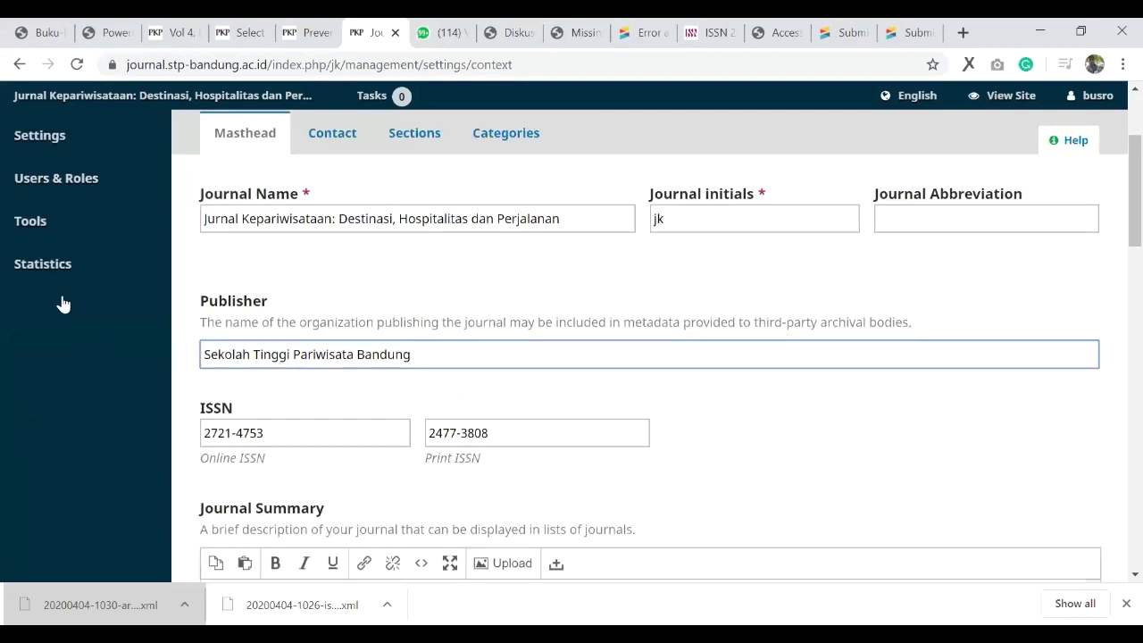
scroll(365, 392, down, 2)
scroll(375, 382, up, 4)
mouse_move(68, 331)
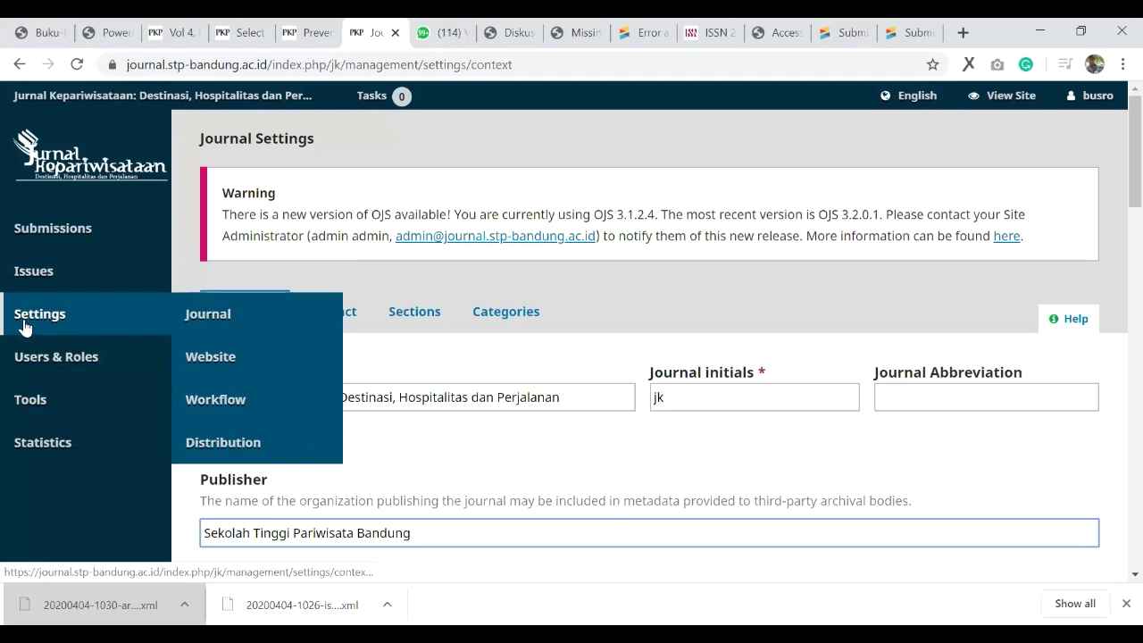
click(216, 354)
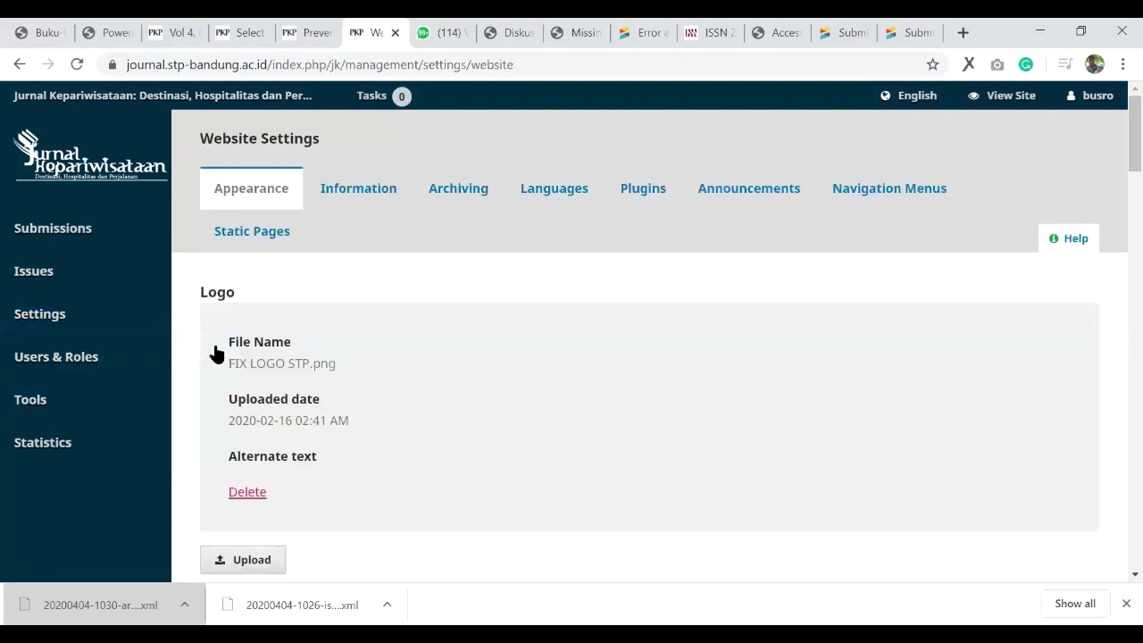
Step: Locate the DOI plugin in the Installed Plugins list by searching for 'doi'
click(651, 208)
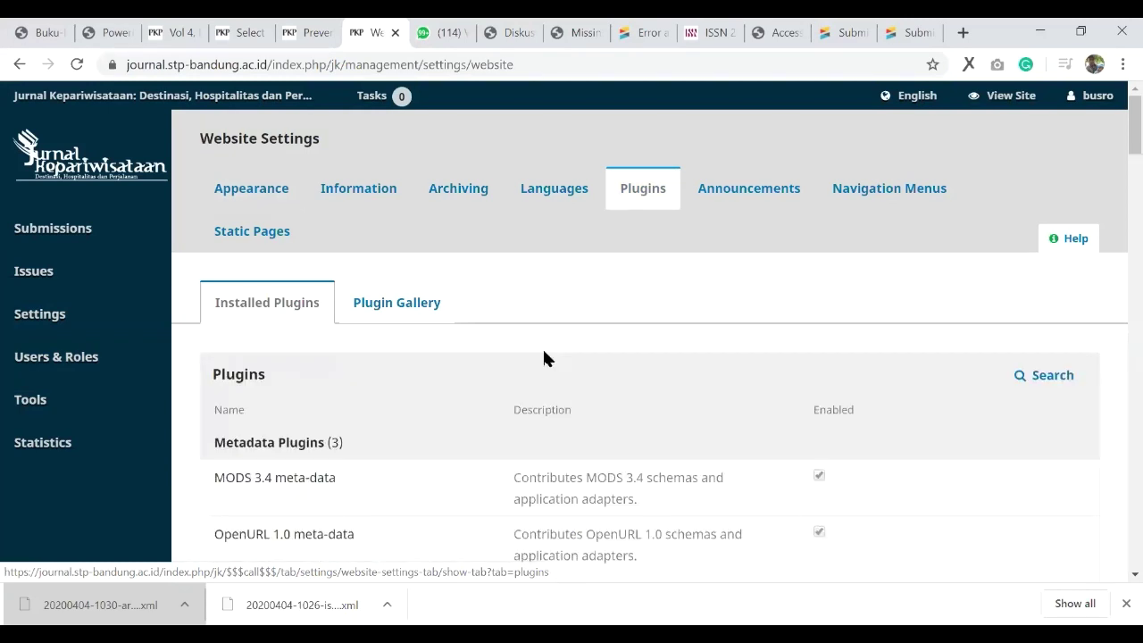
scroll(526, 318, down, 2)
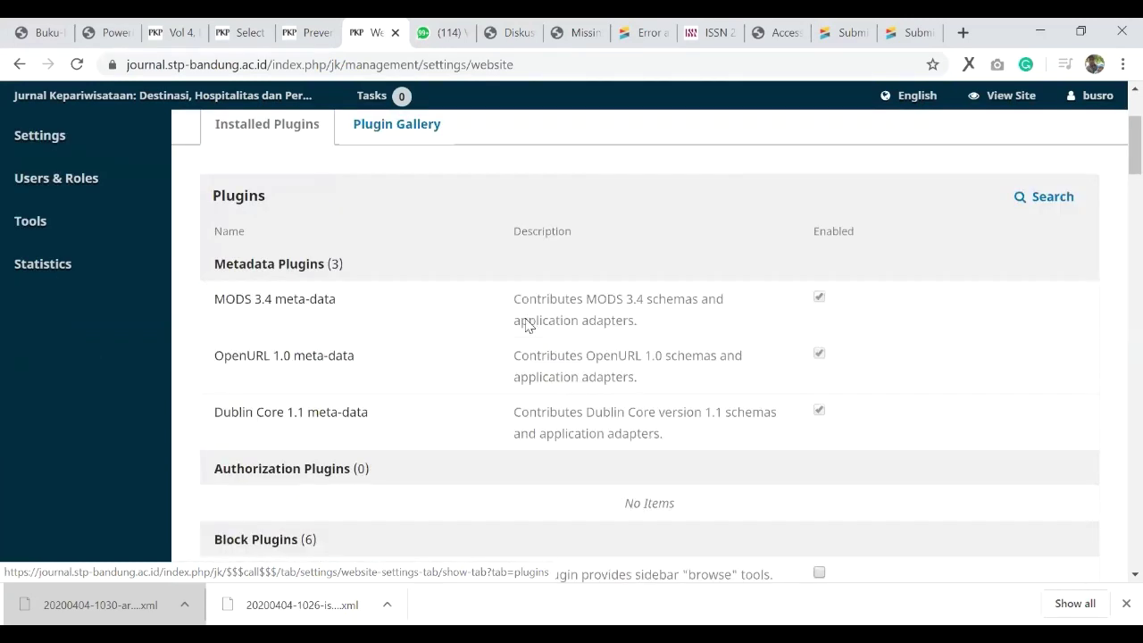
scroll(526, 324, down, 4)
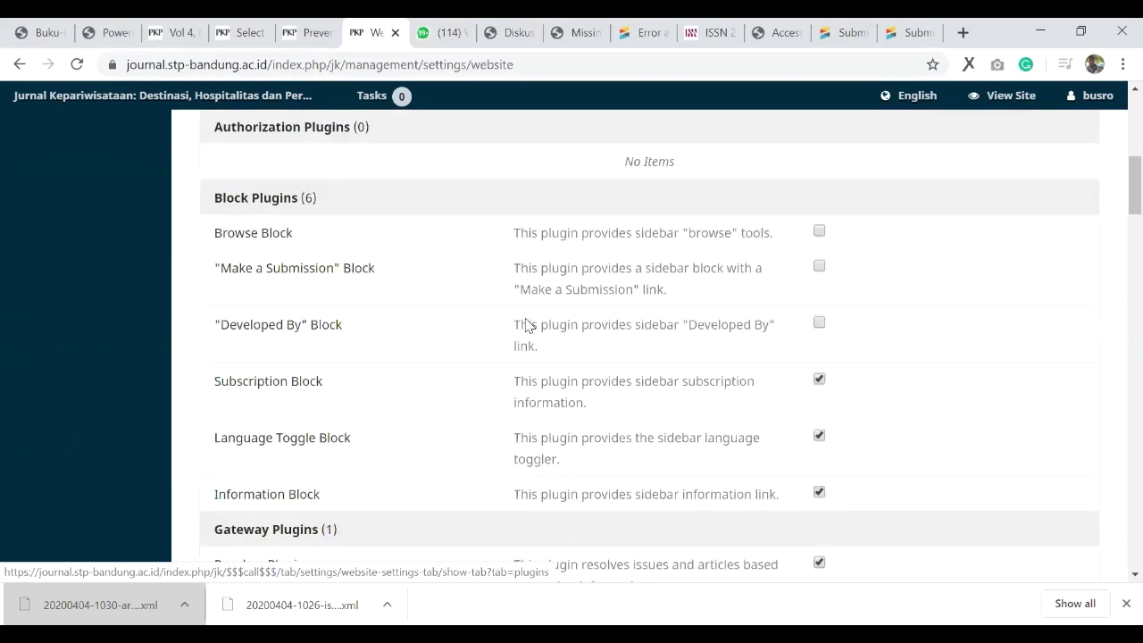
scroll(526, 324, down, 3)
scroll(415, 372, down, 3)
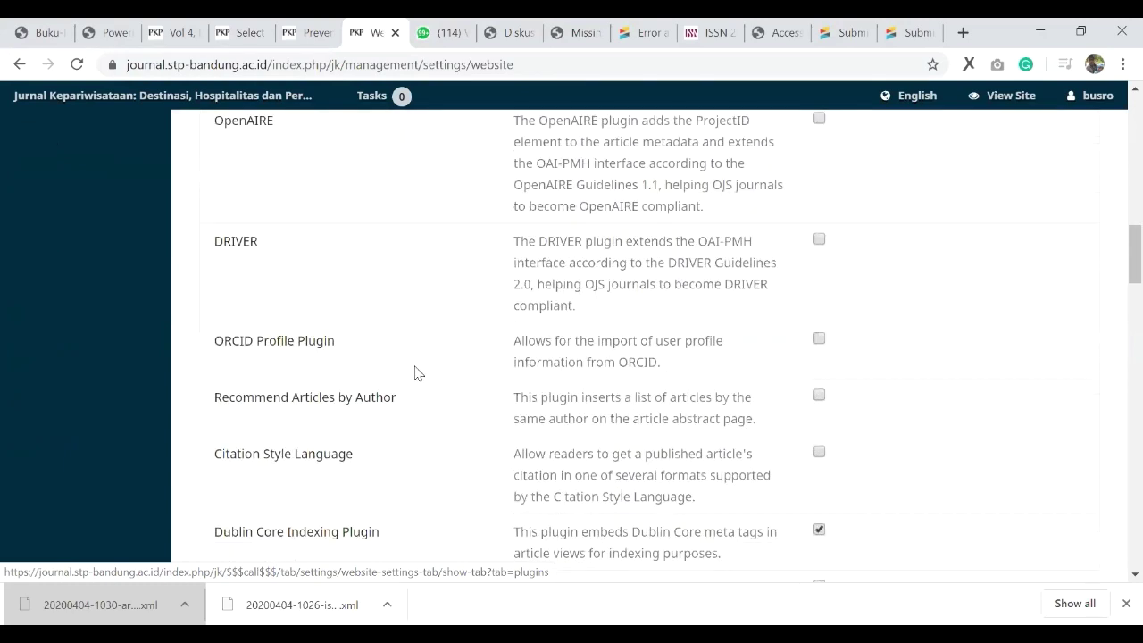
scroll(415, 372, down, 3)
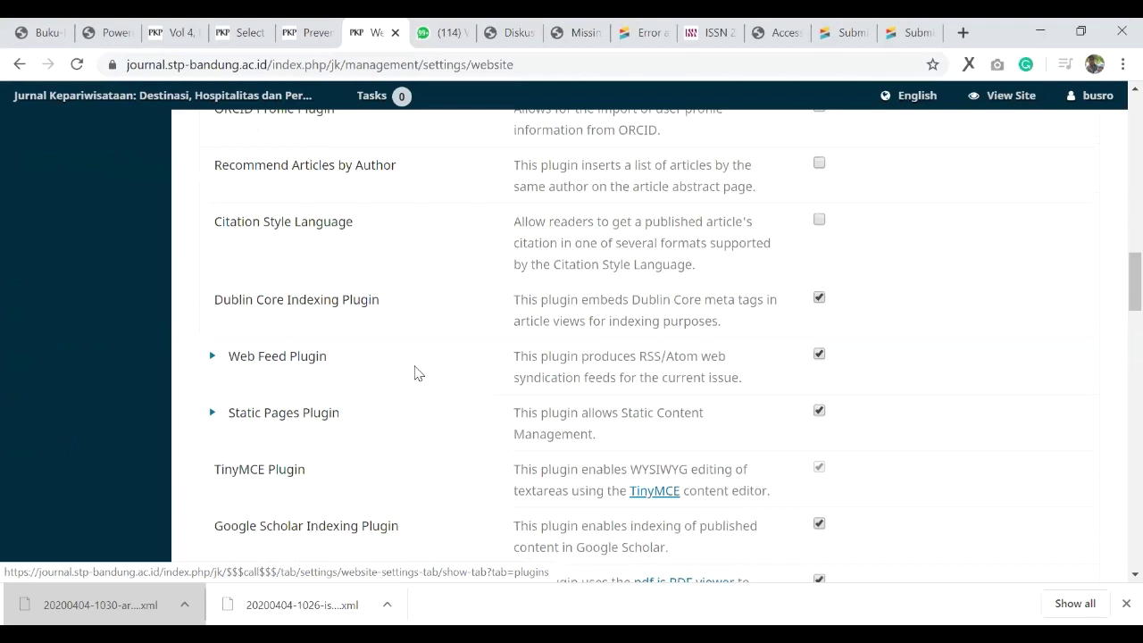
scroll(415, 373, down, 3)
scroll(415, 372, down, 4)
key(ctrl+f)
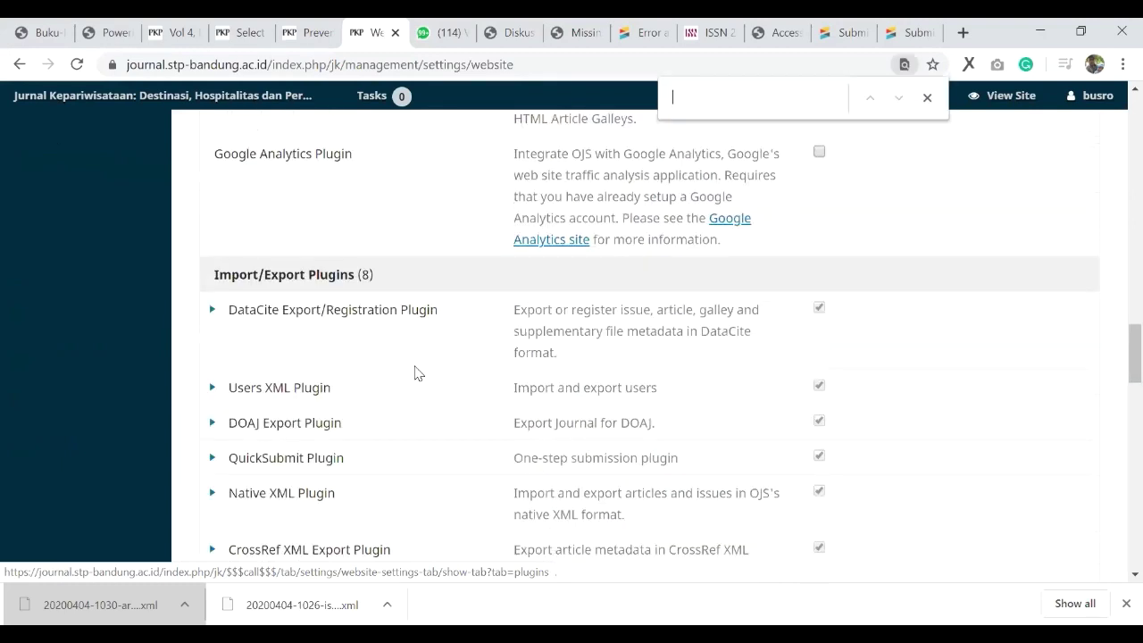
text(doi)
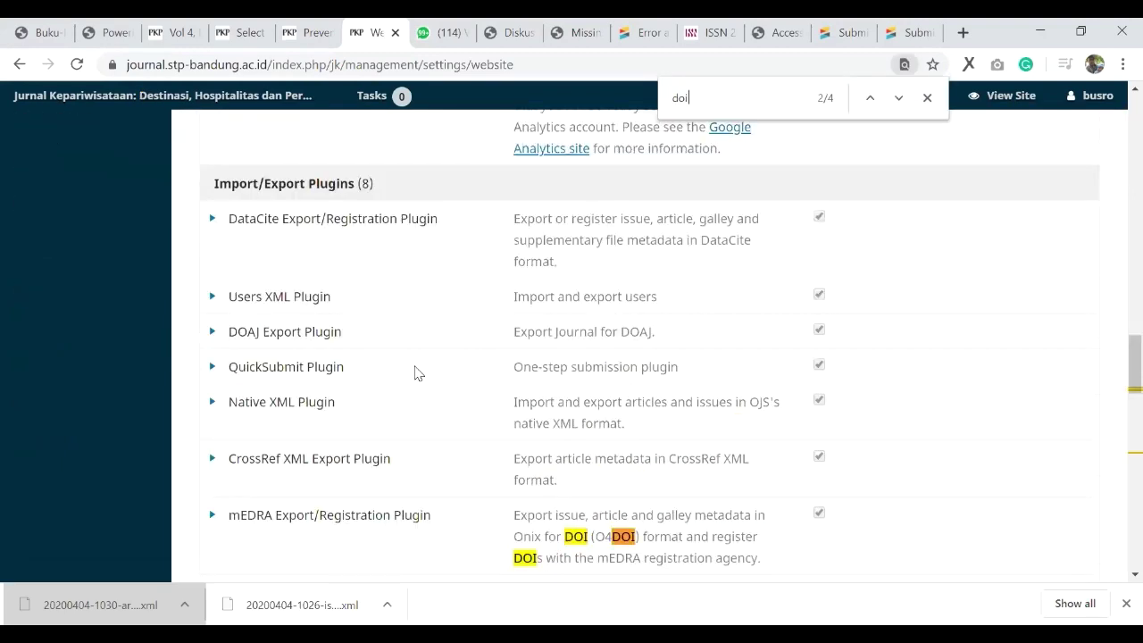
key(Return)
key(Return)
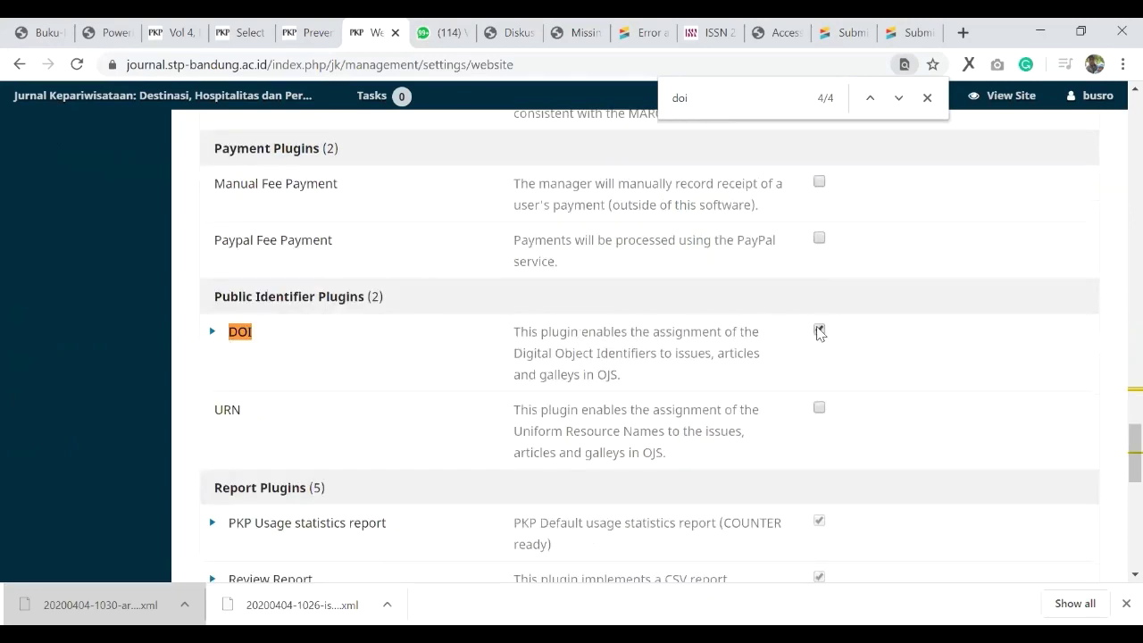
Step: Enable the DOI plugin and open its Settings from the expanded row
click(820, 331)
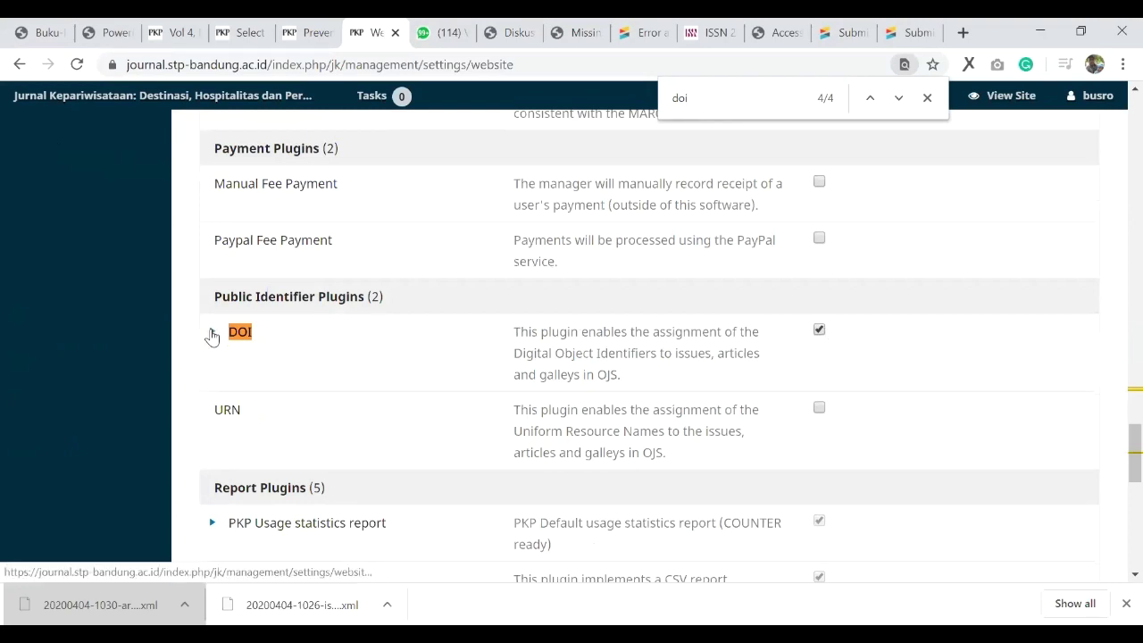
click(212, 335)
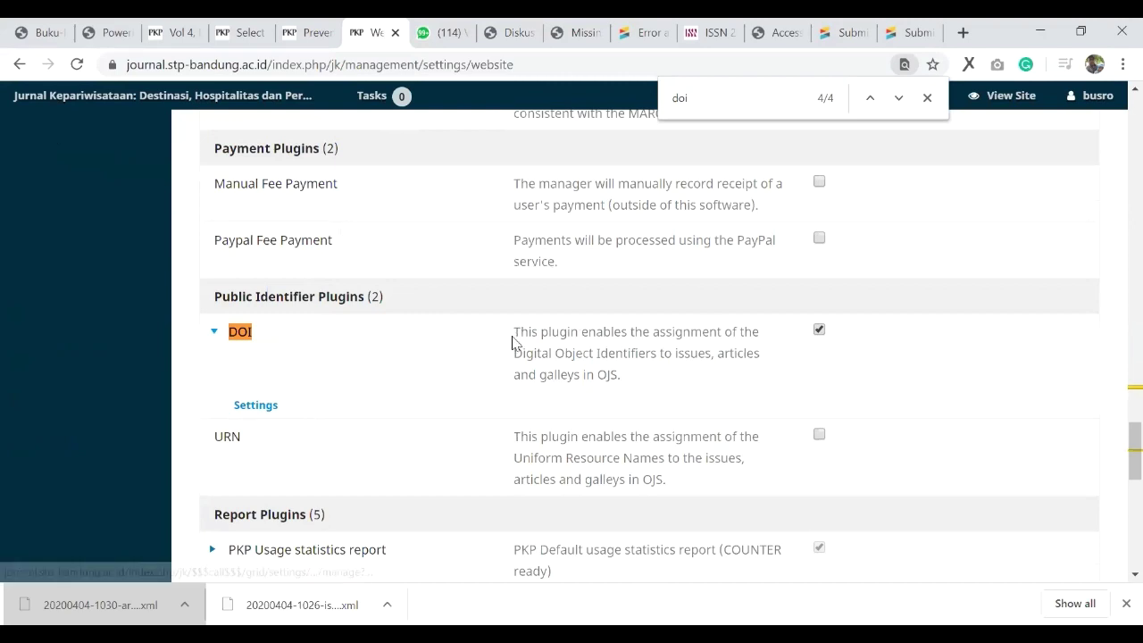
click(212, 333)
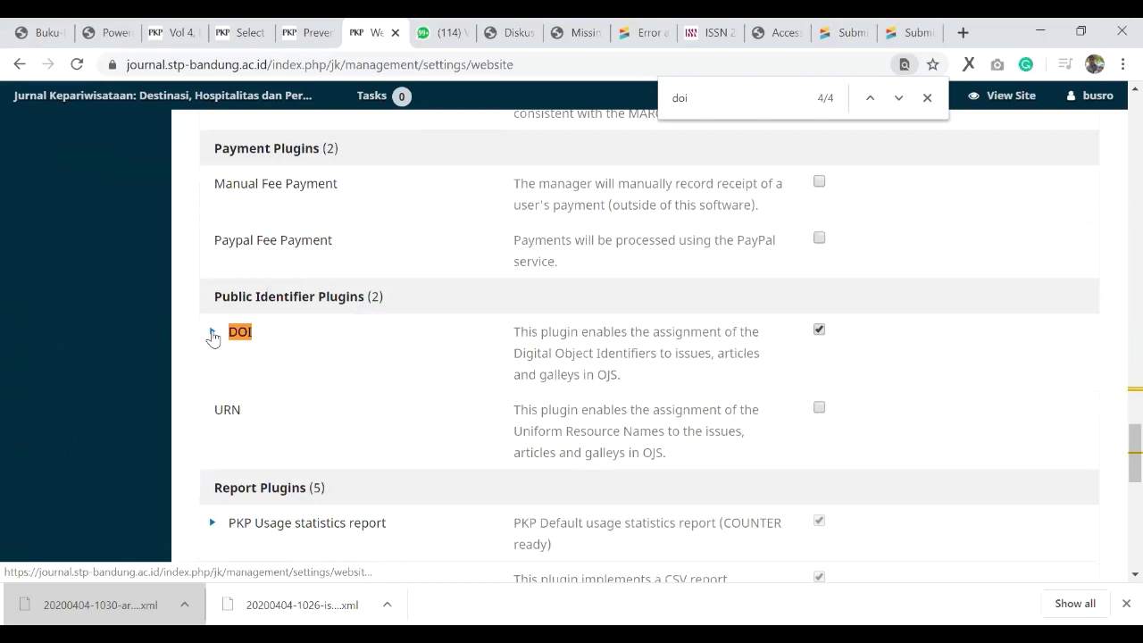
click(212, 335)
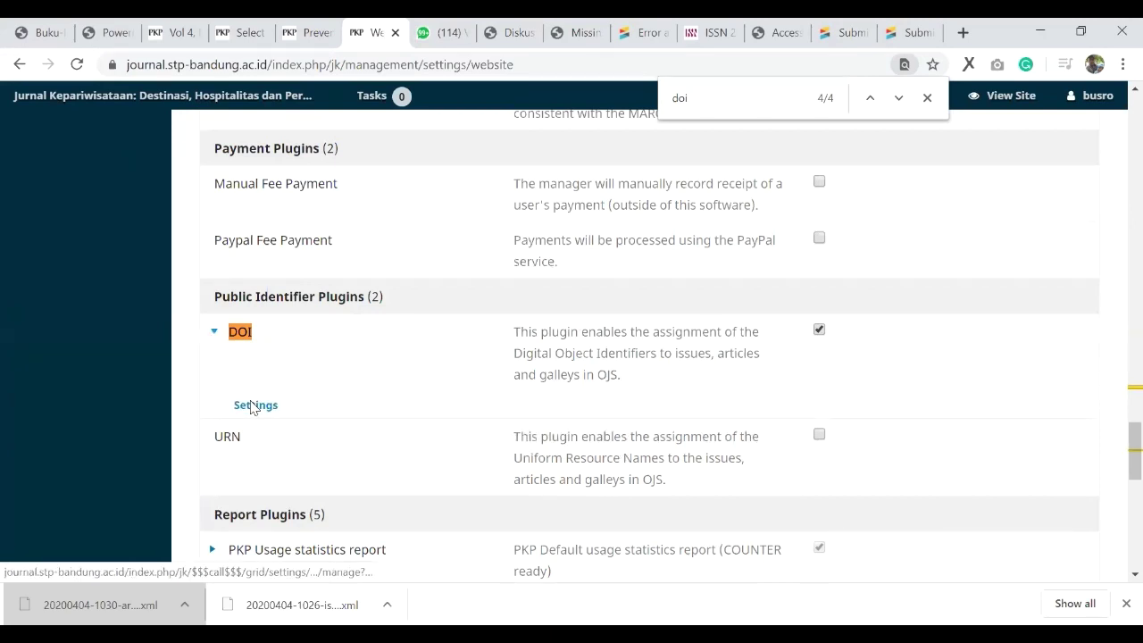
click(254, 406)
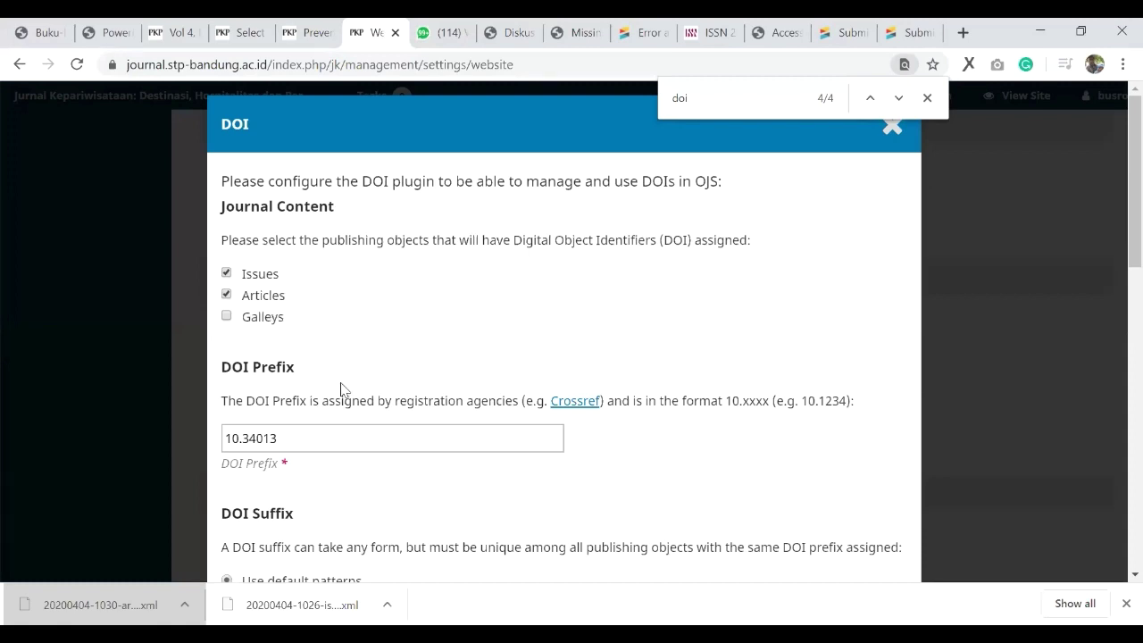
Step: Save DOI settings with prefix 10.34013, Issues and Articles ticked, and default suffix patterns
scroll(338, 387, down, 1)
click(310, 347)
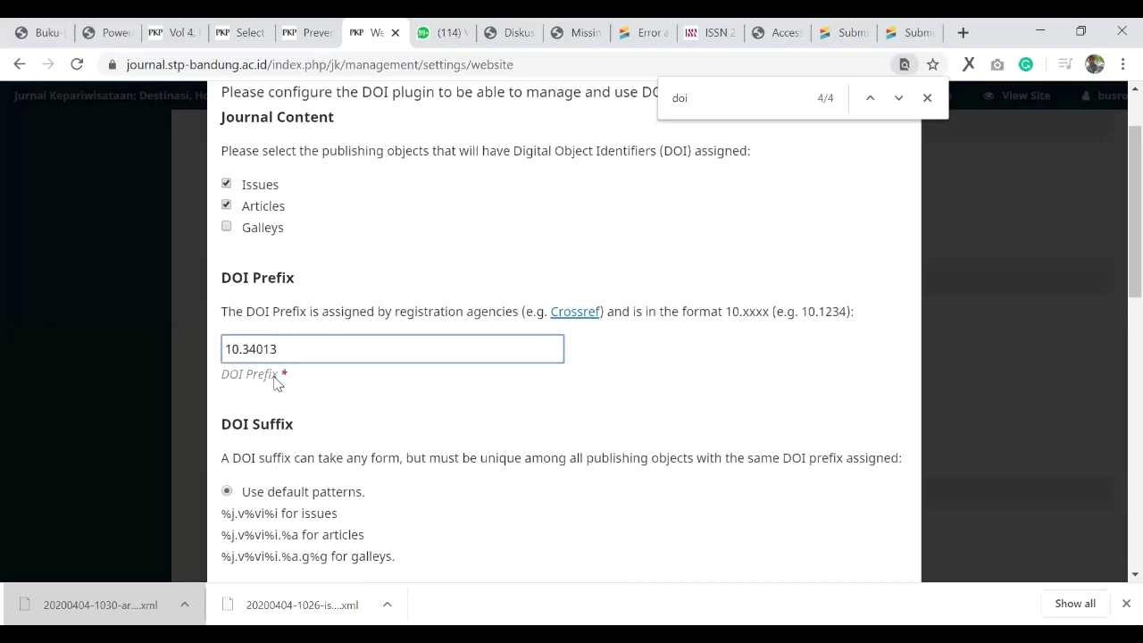
scroll(234, 408, down, 1)
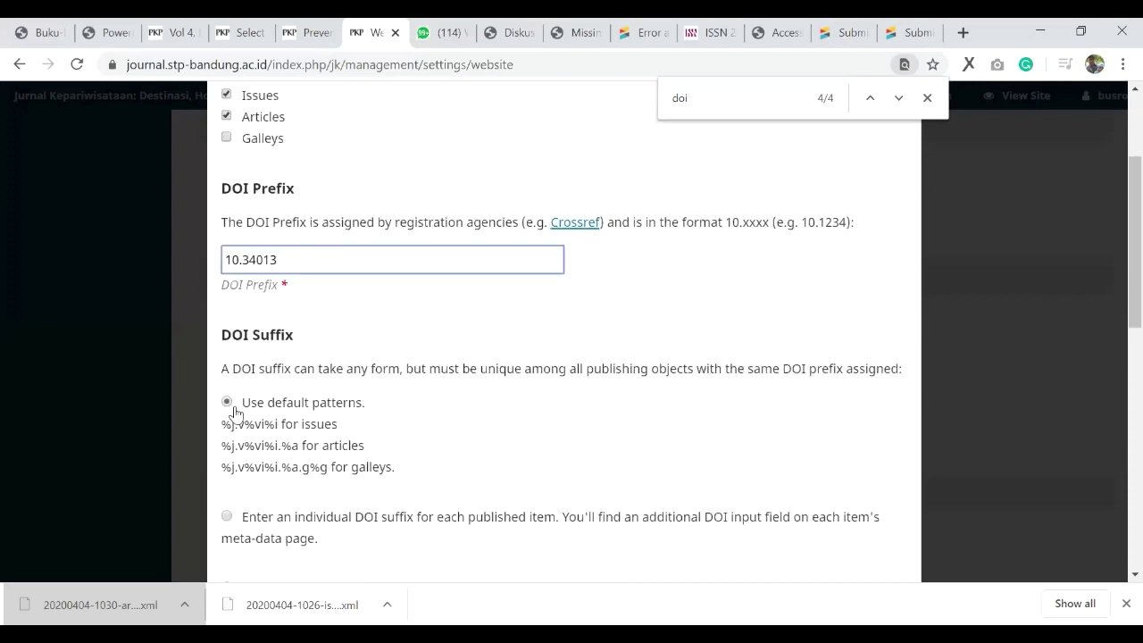
scroll(315, 321, down, 2)
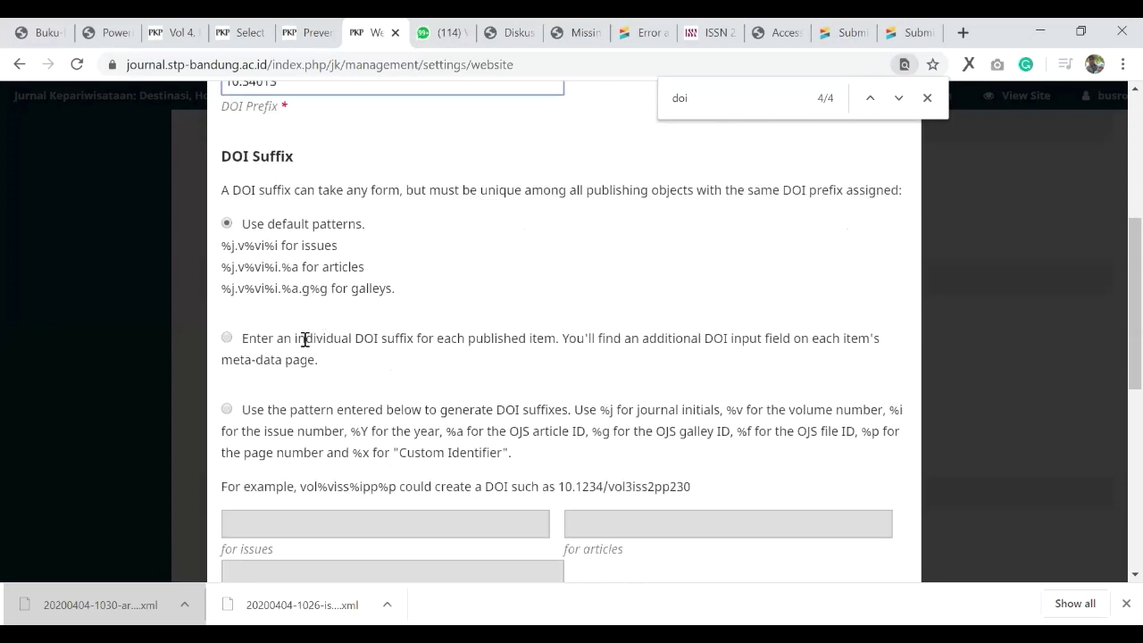
scroll(252, 451, down, 4)
scroll(252, 451, down, 2)
click(251, 444)
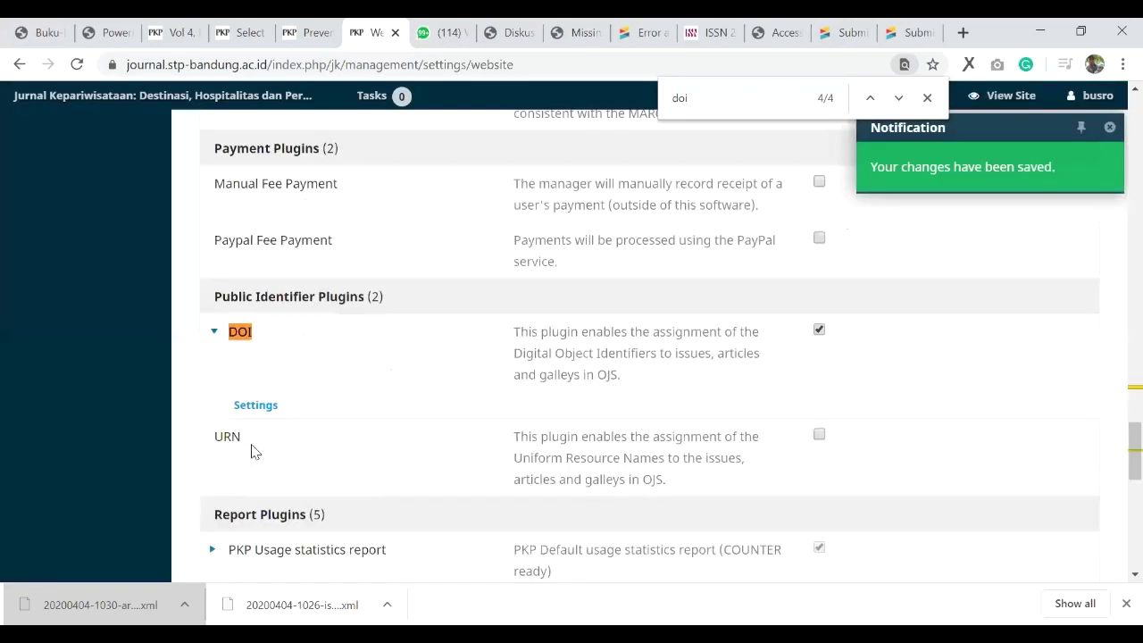
scroll(253, 450, up, 5)
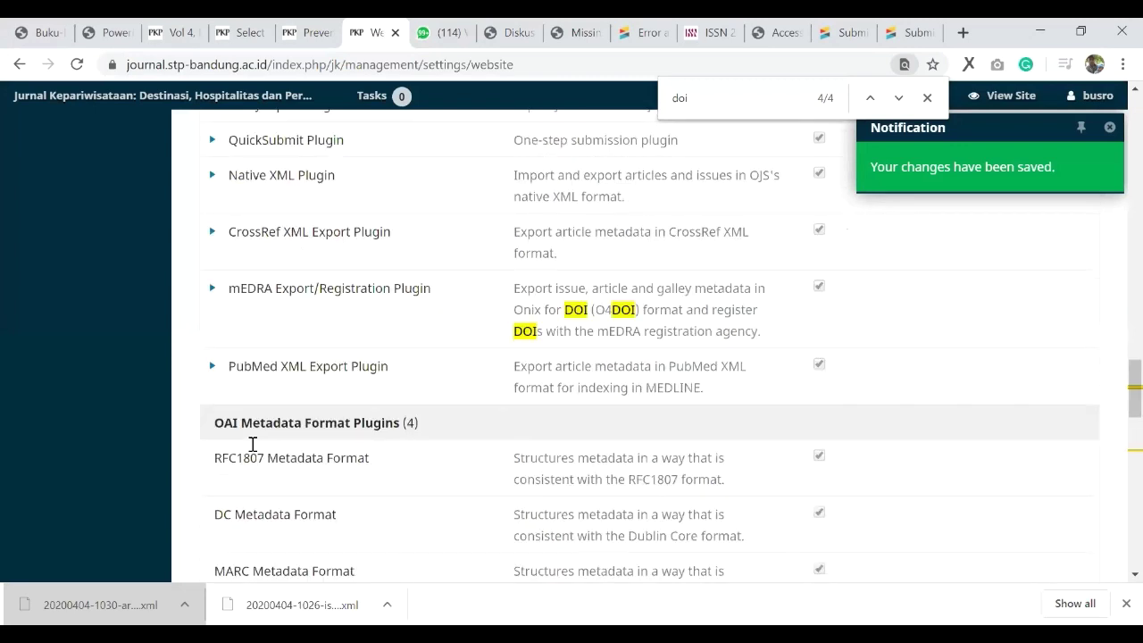
scroll(253, 443, up, 5)
scroll(153, 459, up, 10)
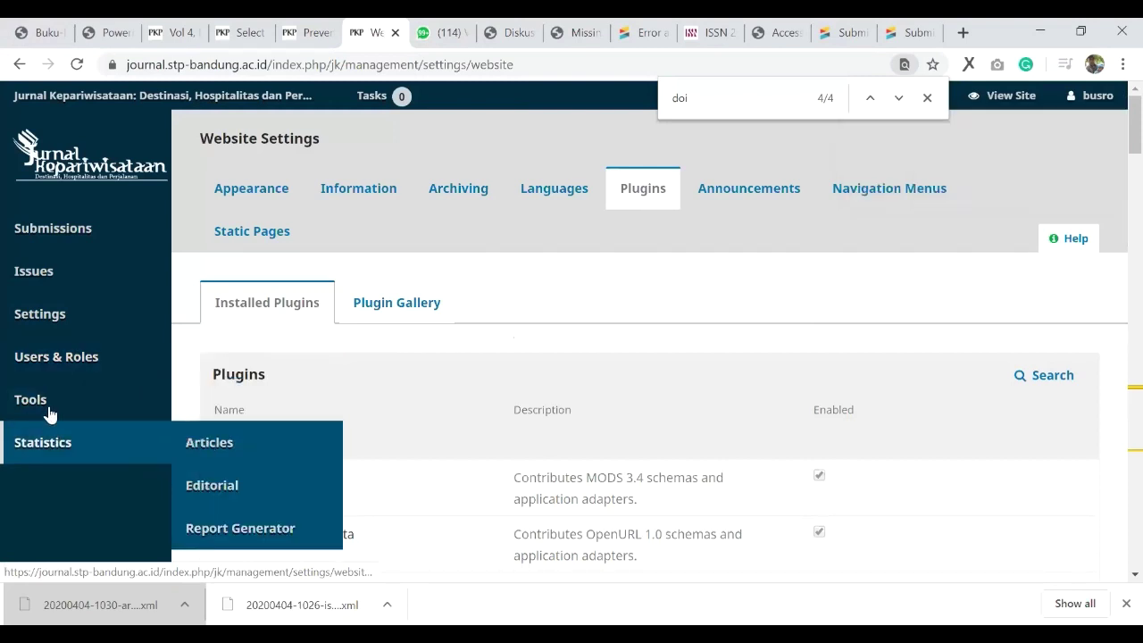
Step: Open the CrossRef XML Export Plugin under Tools > Import/Export
mouse_move(54, 407)
click(275, 404)
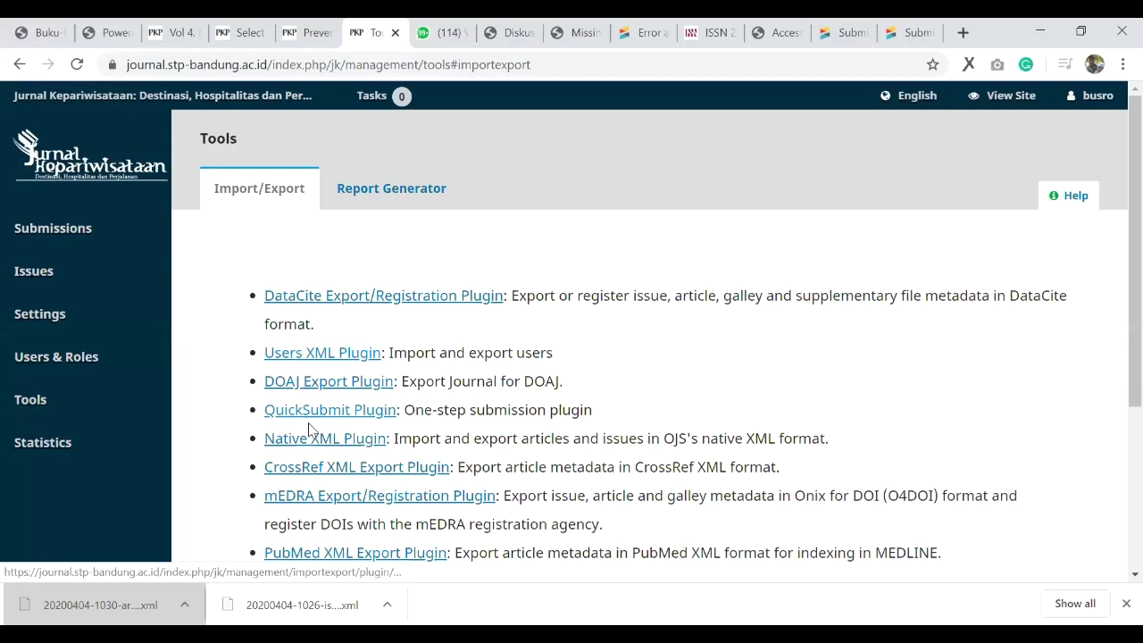
scroll(308, 429, down, 2)
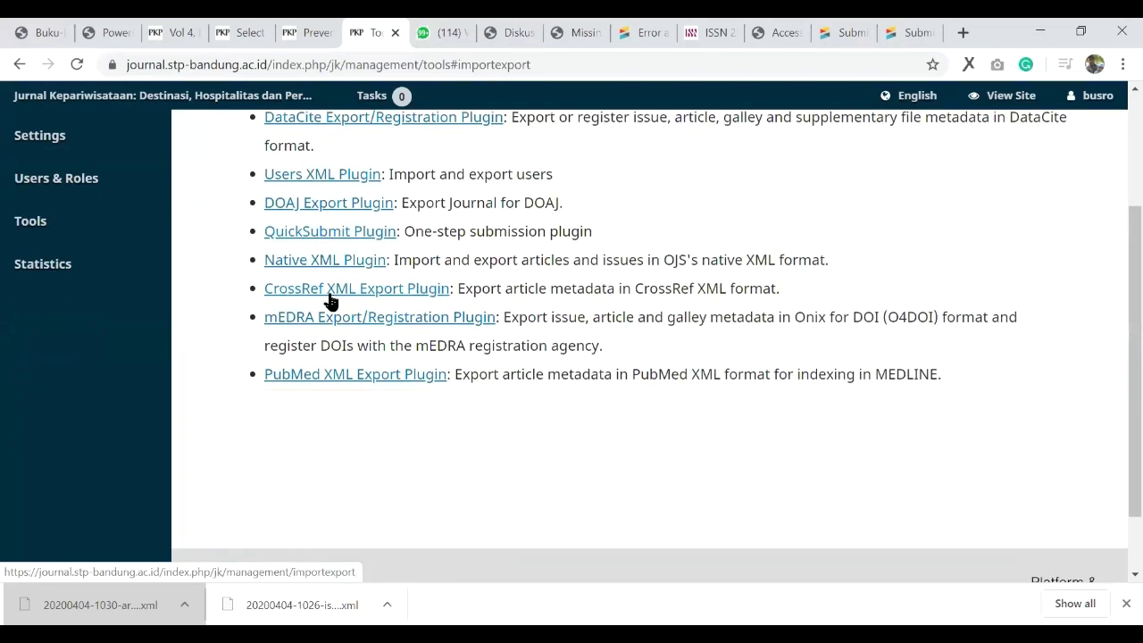
click(330, 302)
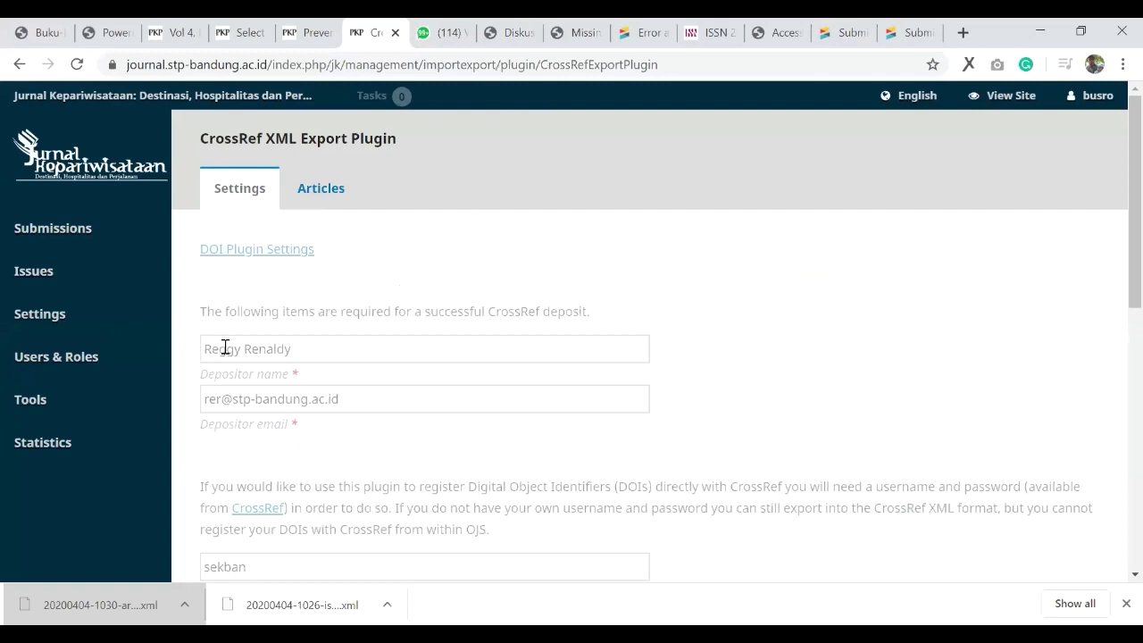
Step: Save the depositor name, email and CrossRef account settings, then select article 36
click(341, 376)
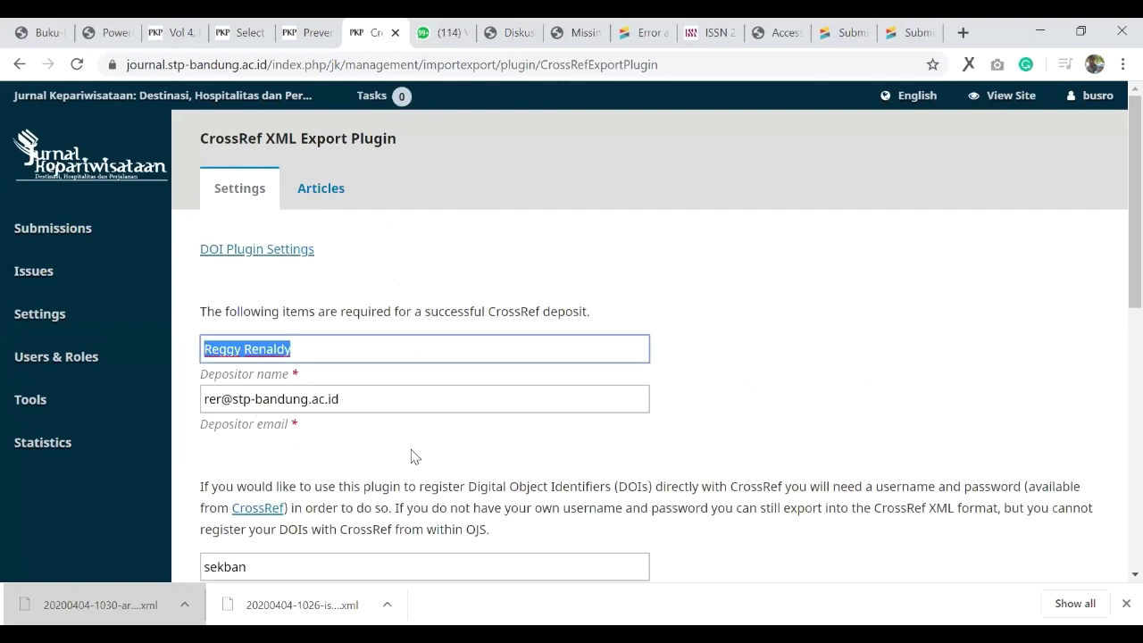
key(Tab)
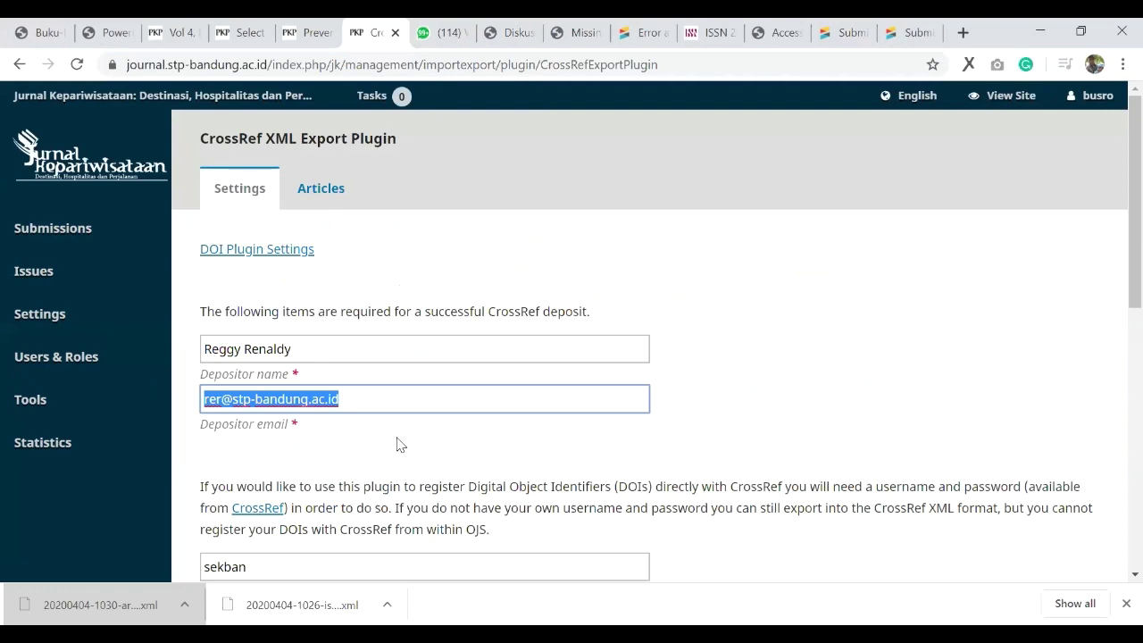
scroll(268, 322, down, 2)
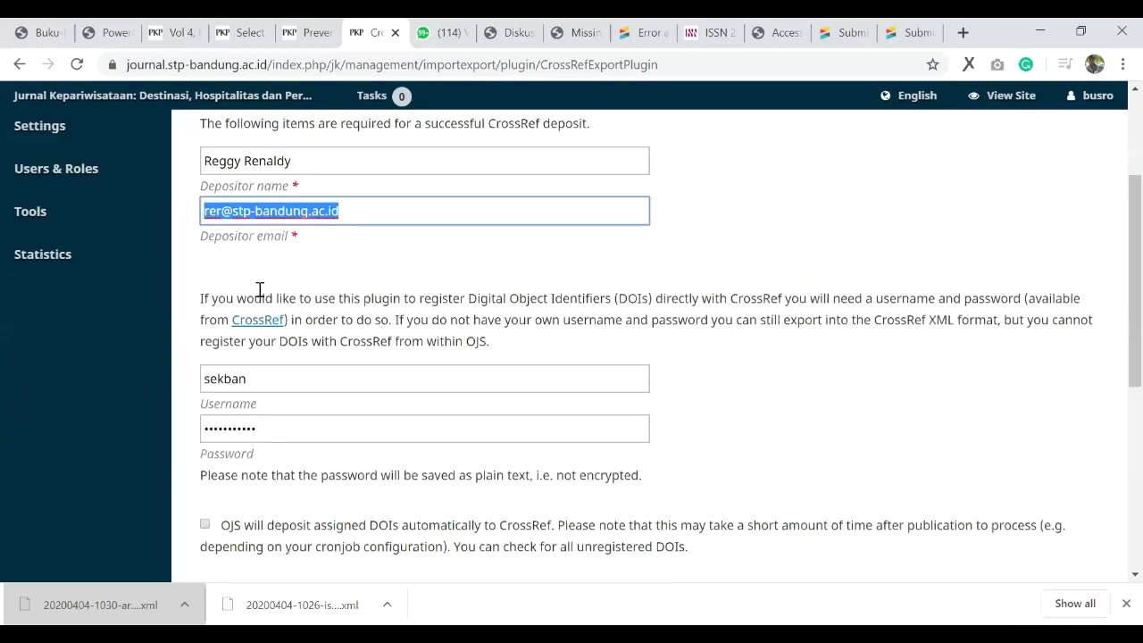
scroll(268, 325, down, 1)
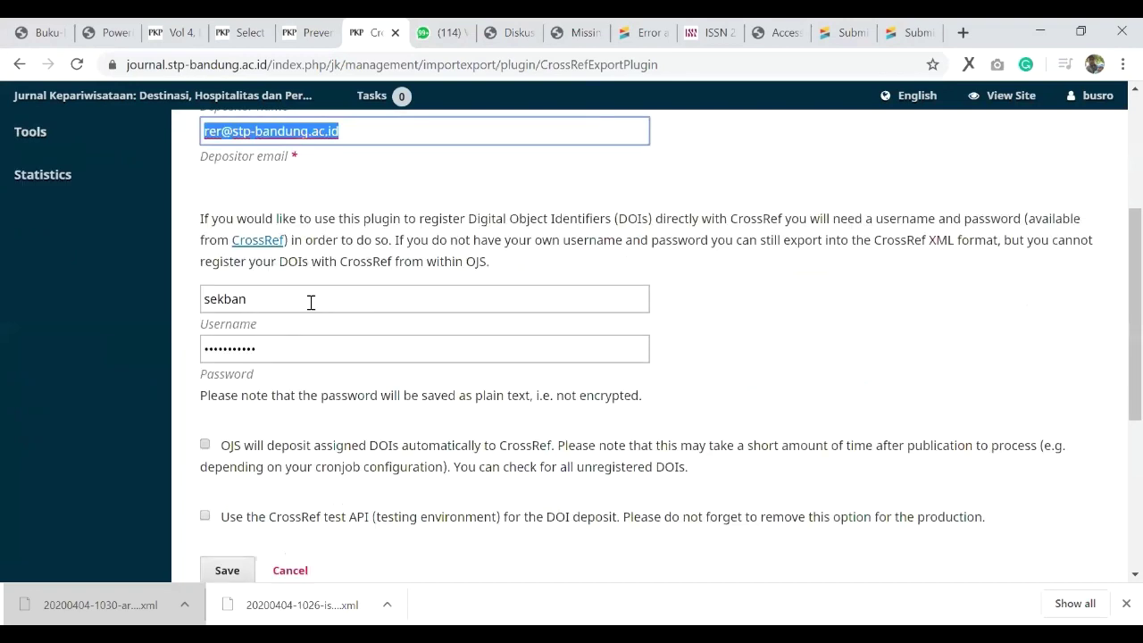
click(302, 347)
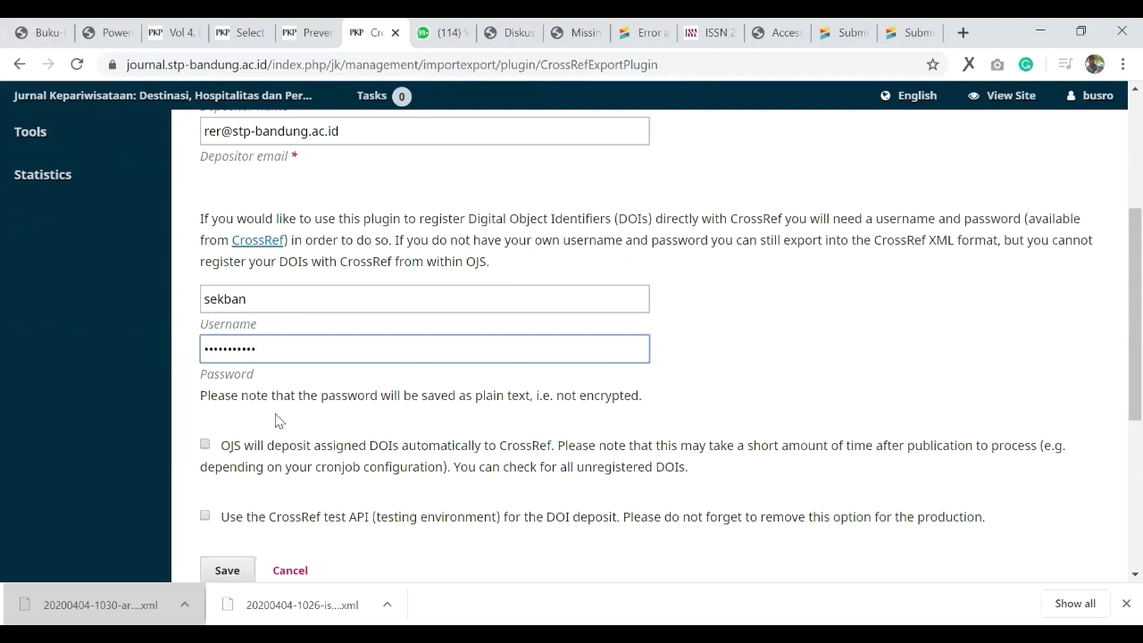
scroll(533, 438, up, 3)
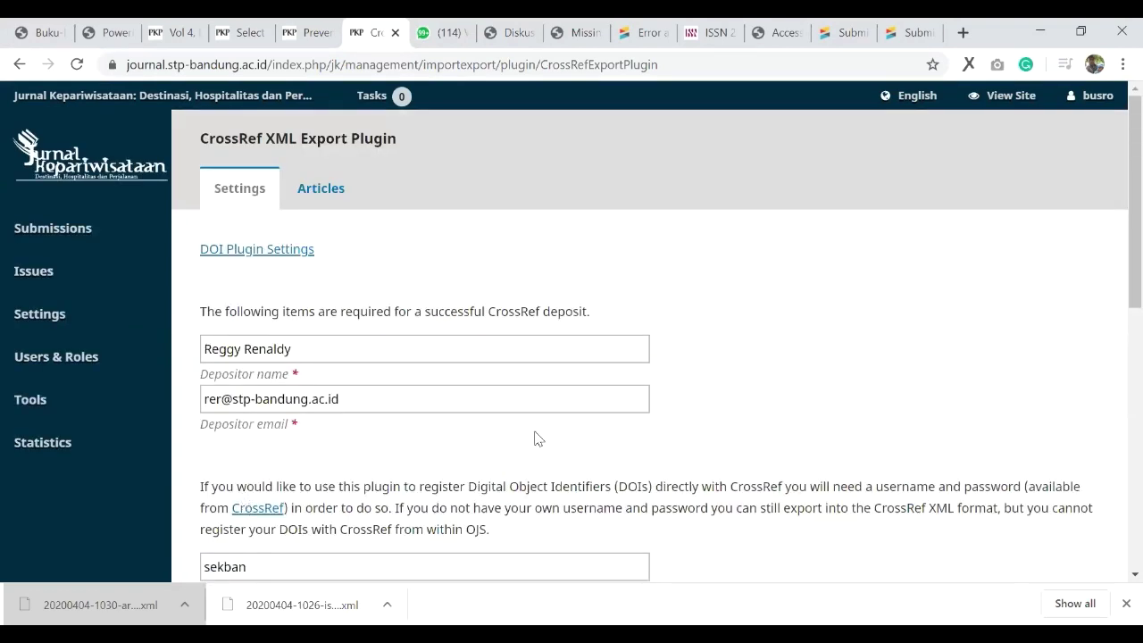
scroll(331, 170, down, 4)
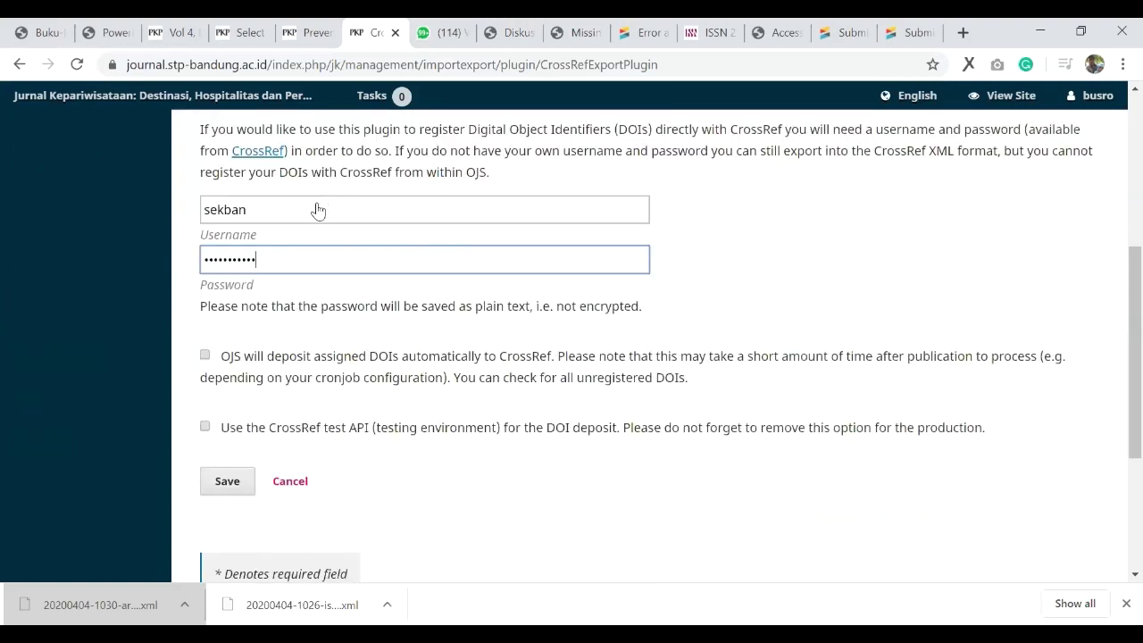
key(Return)
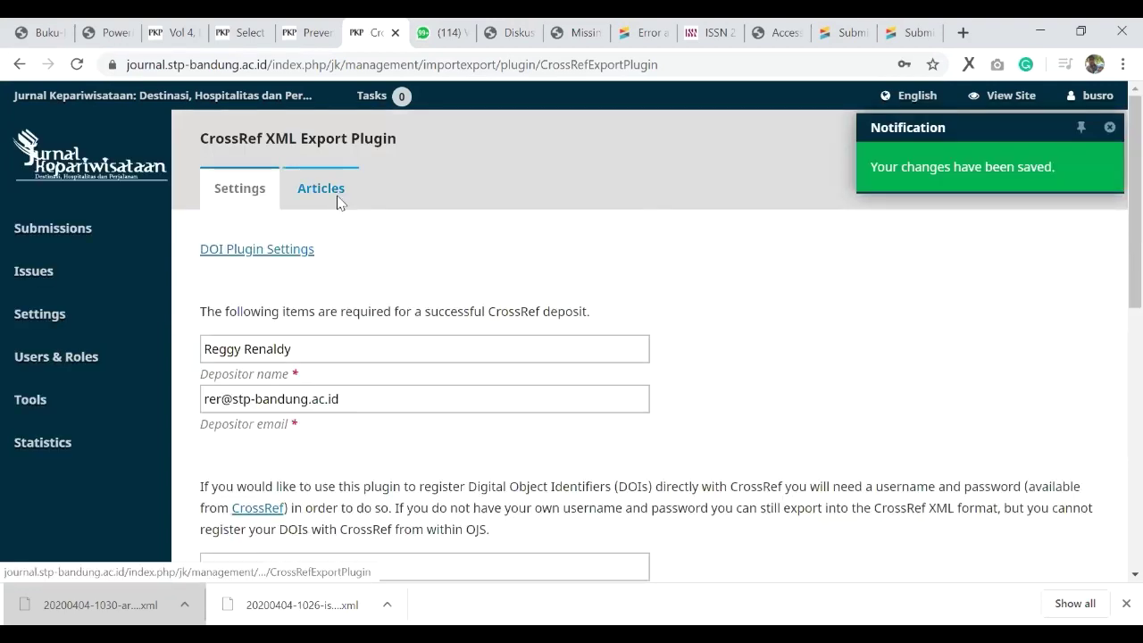
click(219, 326)
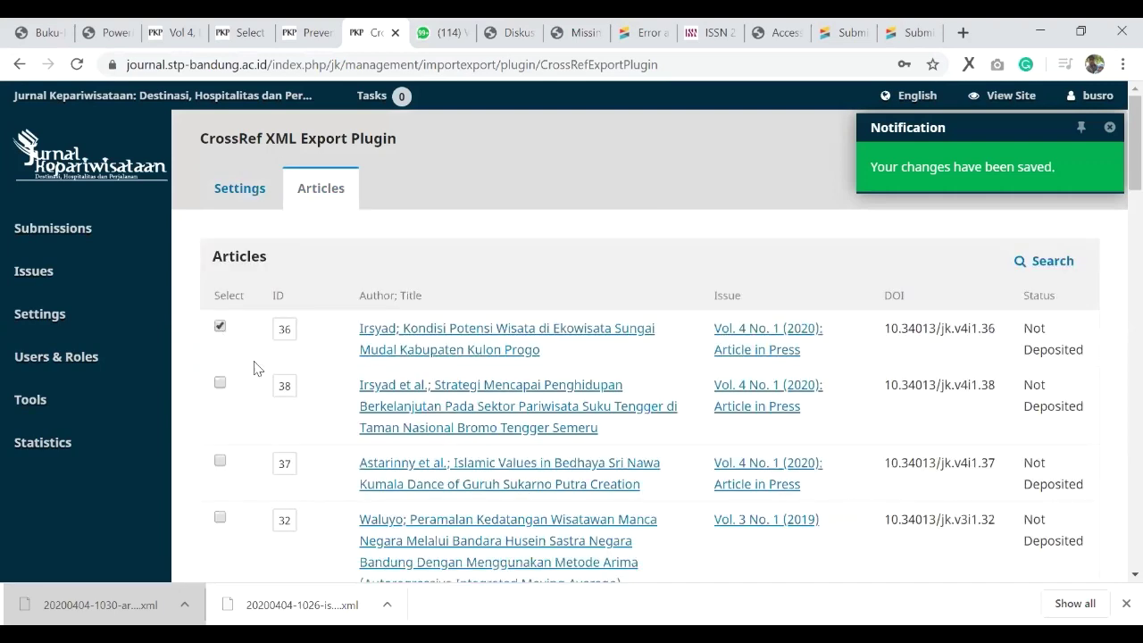
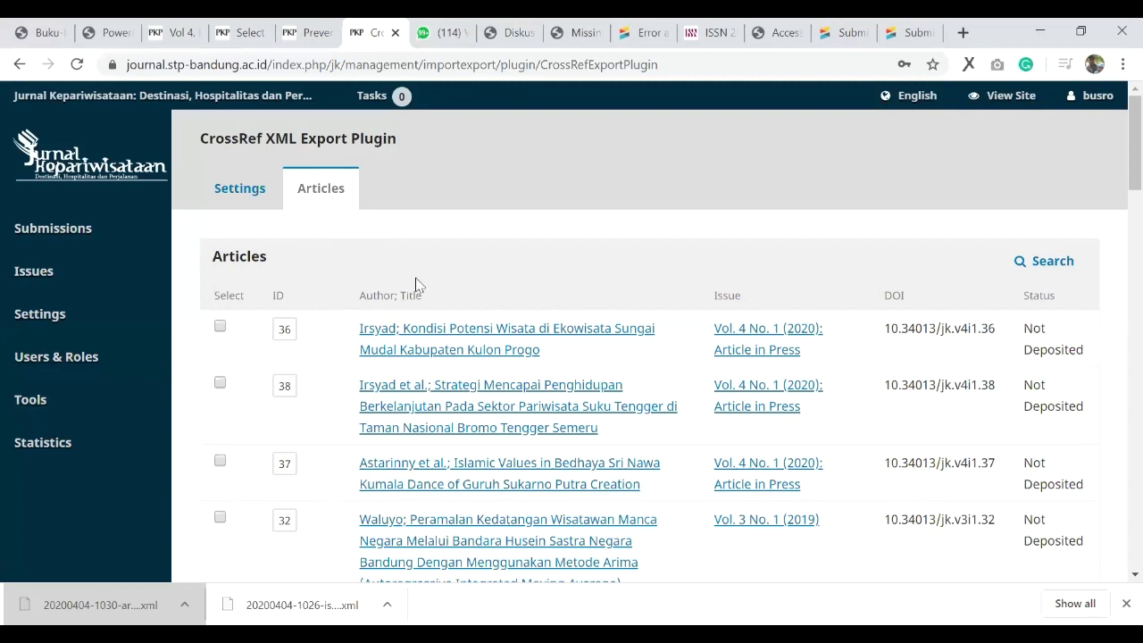
Step: Open back issue Vol. 2 No. 1 (2018) for editing from the Back Issues list
mouse_move(67, 286)
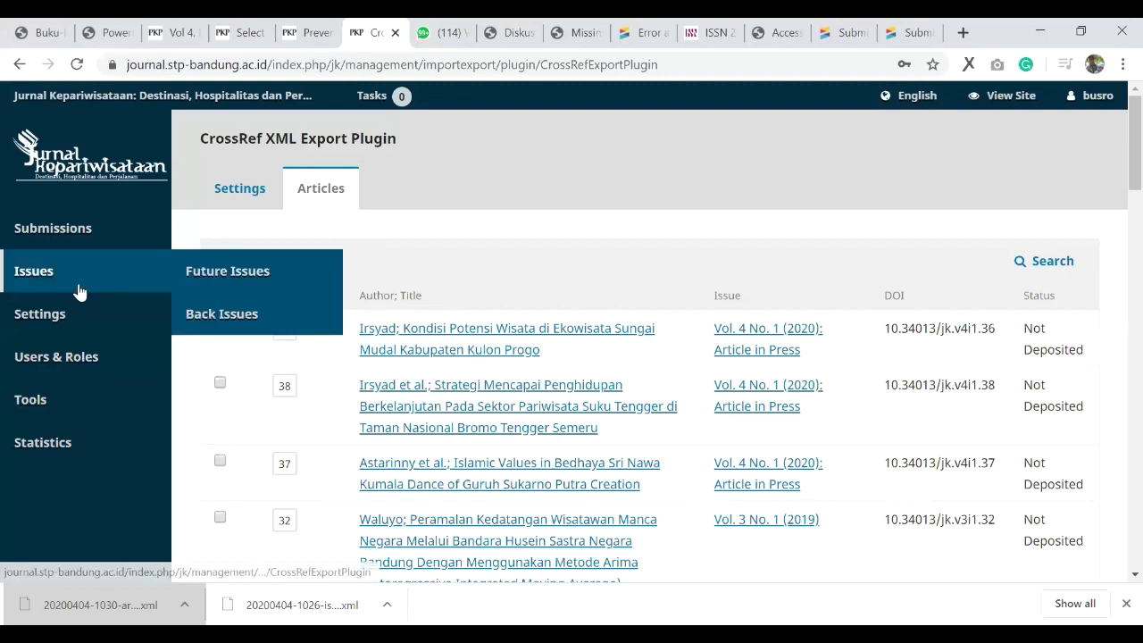
click(204, 330)
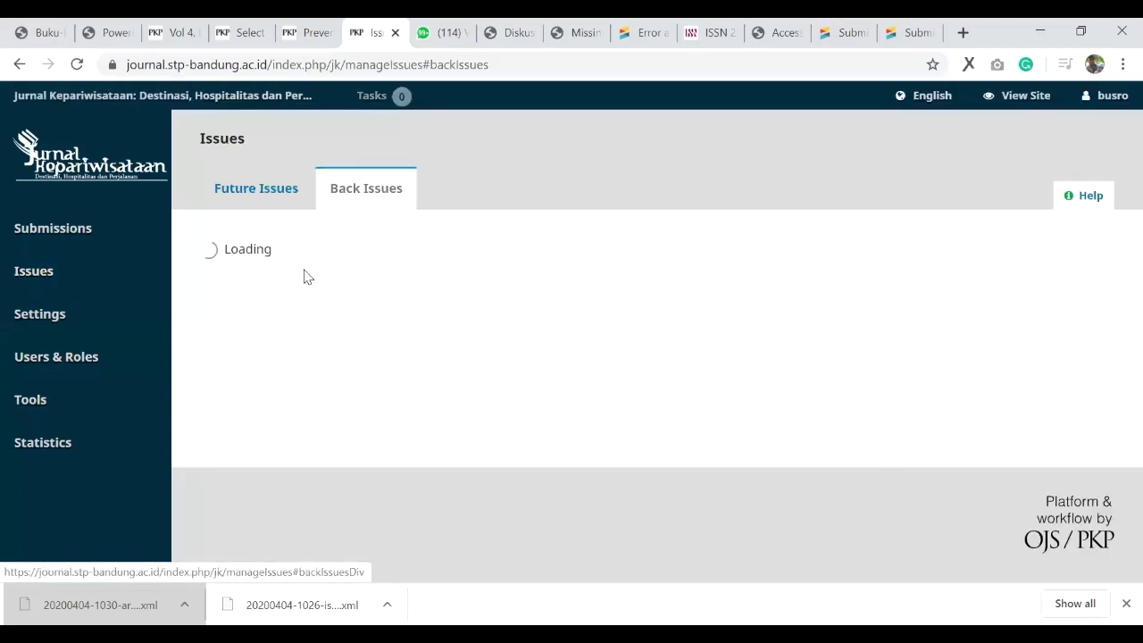
scroll(301, 281, down, 2)
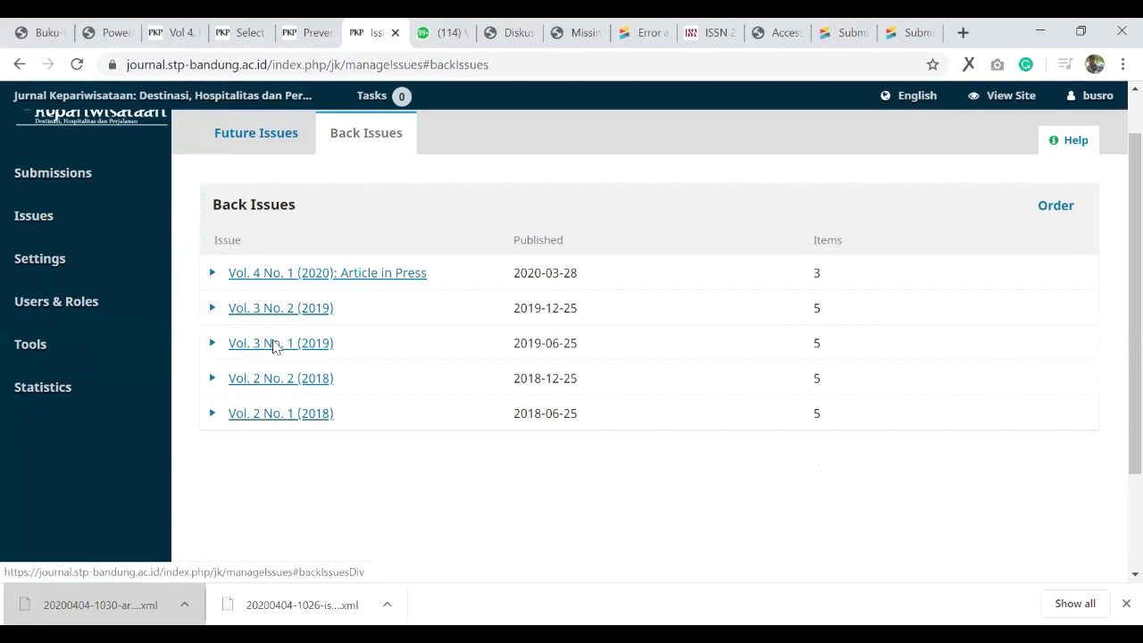
click(213, 291)
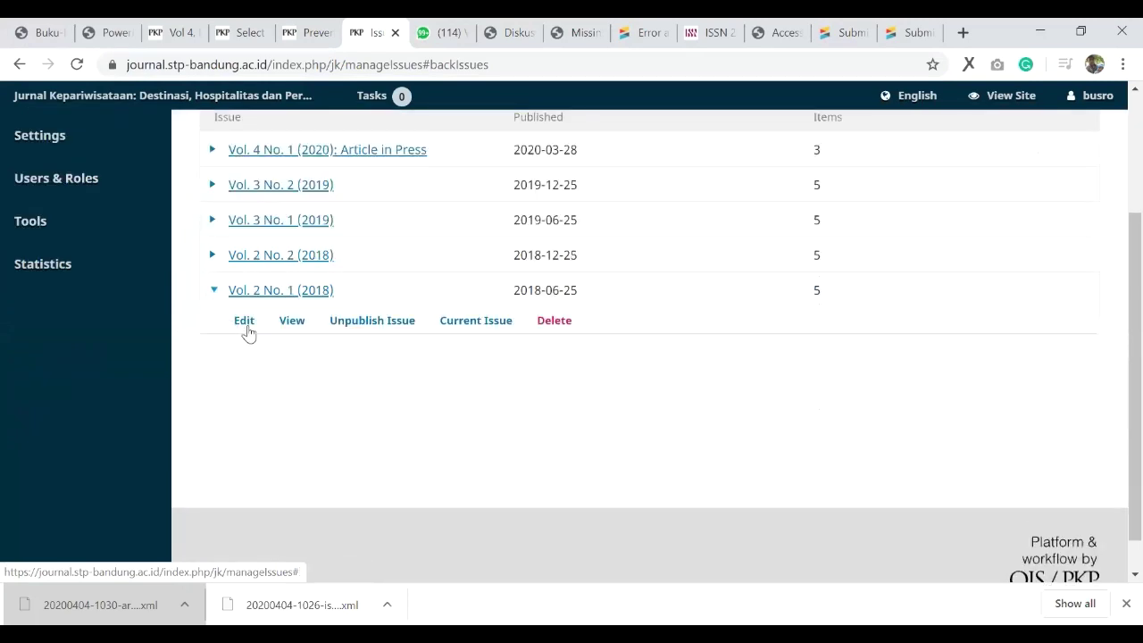
click(243, 321)
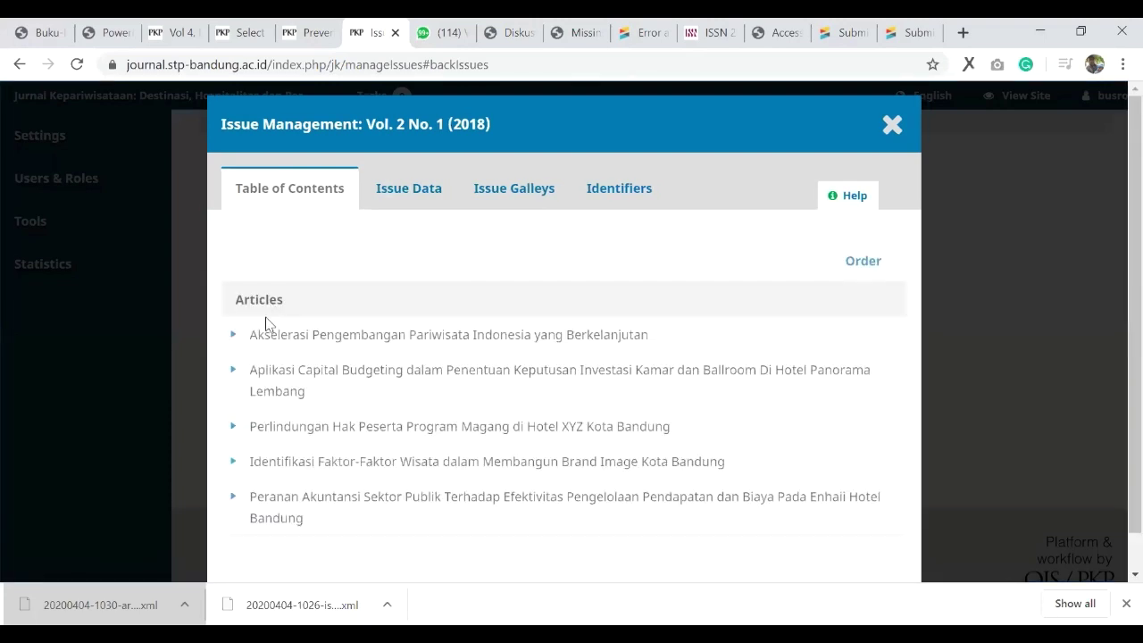
Step: Open the first article's submission, Akselerasi Pengembangan Pariwisata, in a new browser tab
click(231, 339)
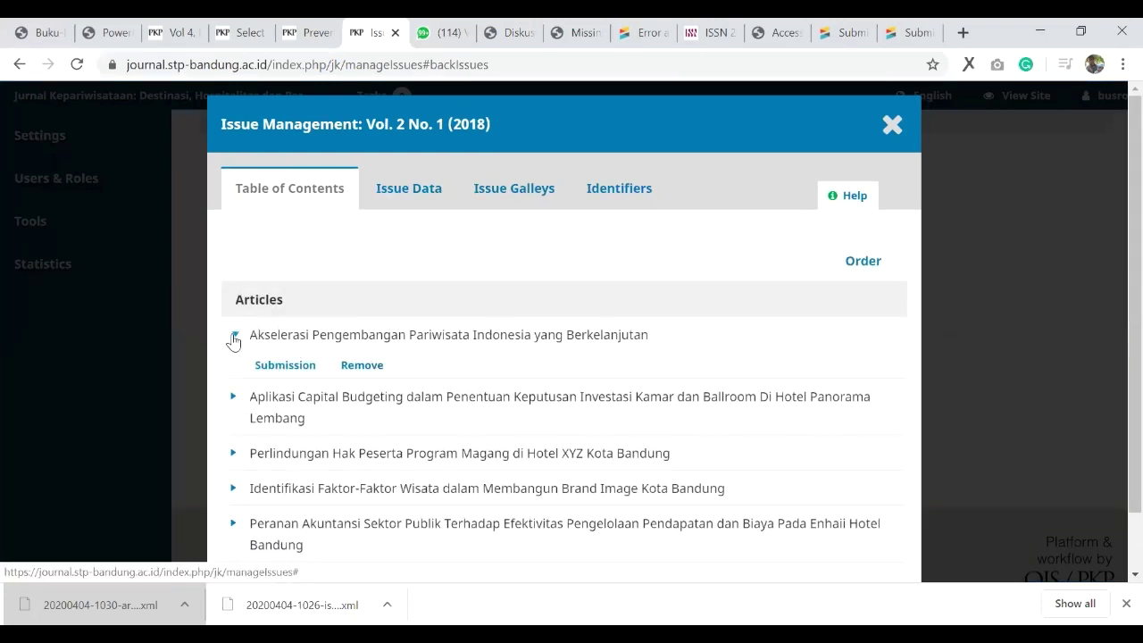
right_click(281, 370)
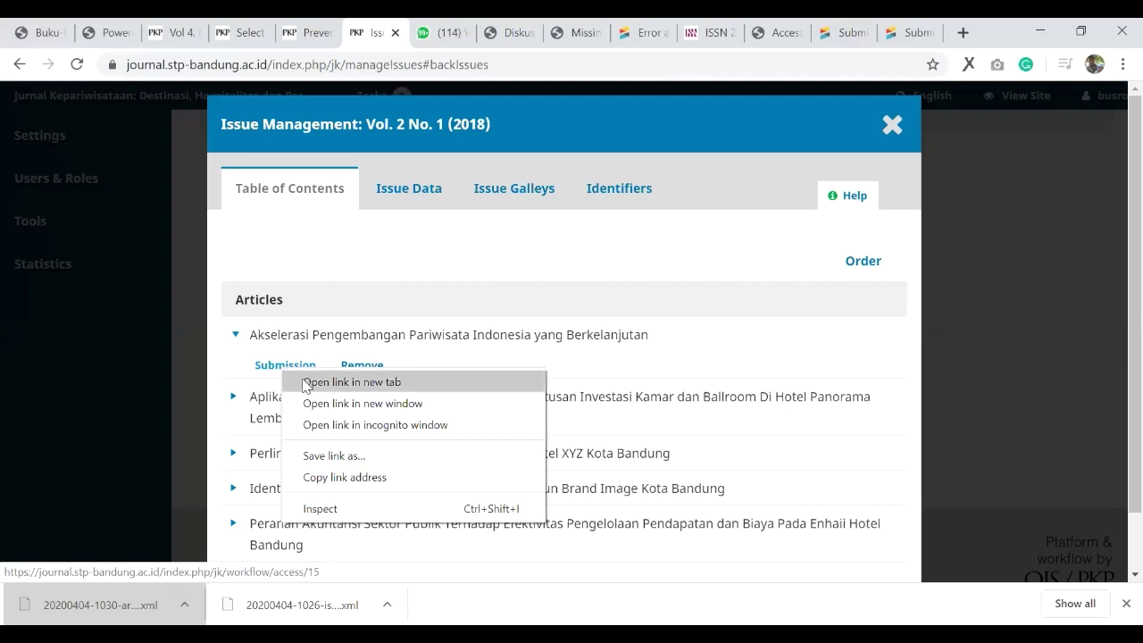
click(306, 382)
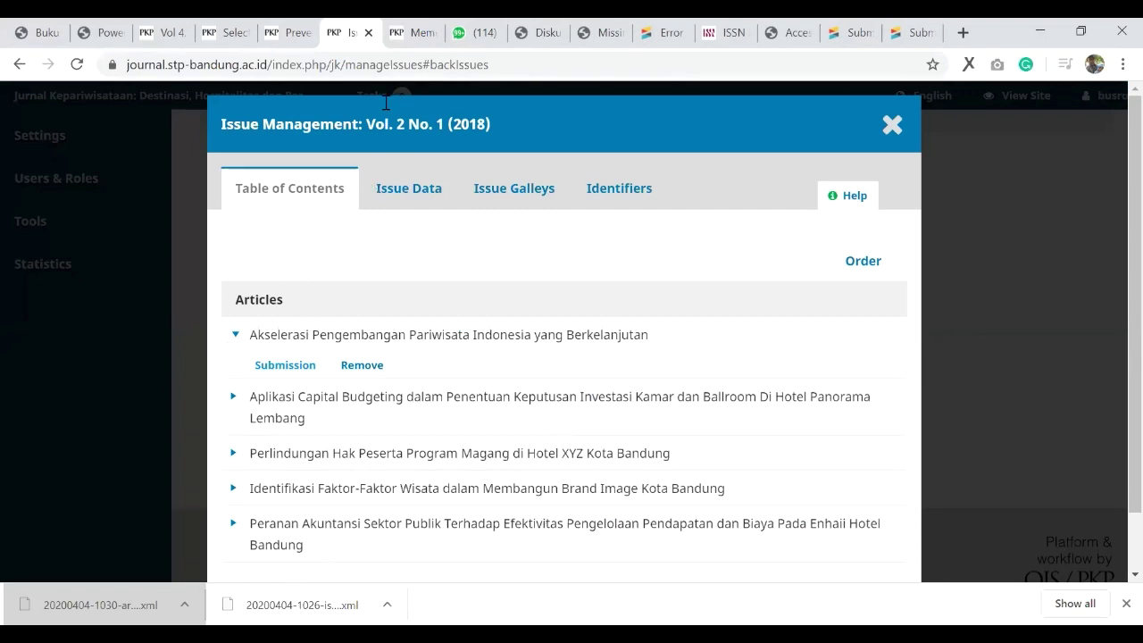
click(415, 32)
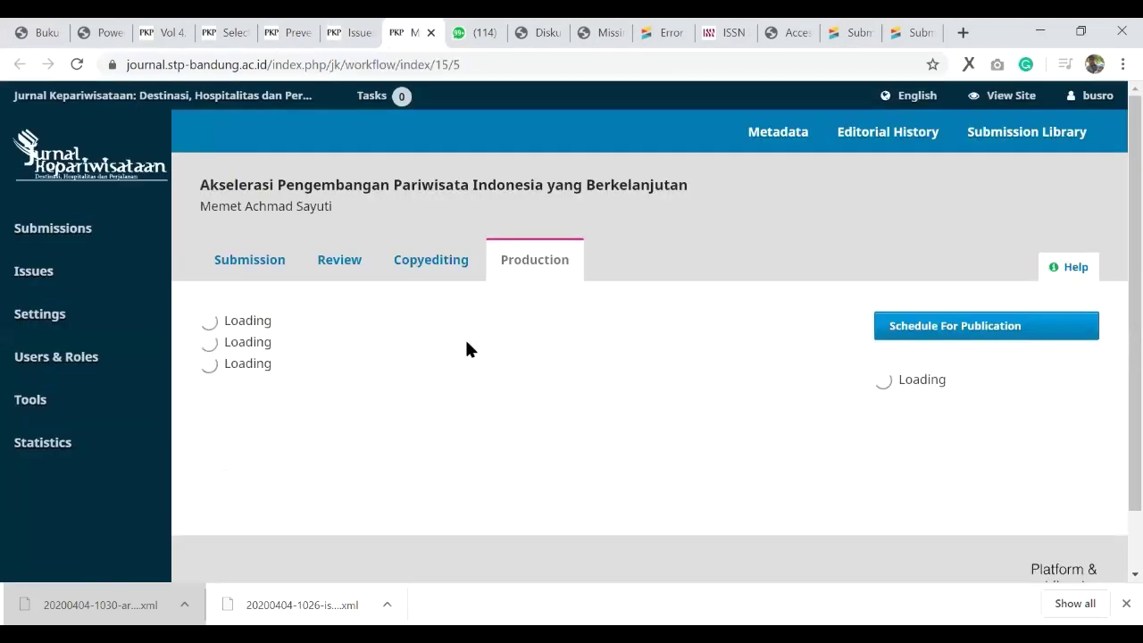
Step: Confirm its identifiers show DOI 10.34013/jk.v2i1.15, then return to the Vol. 2 No. 1 issue
click(775, 141)
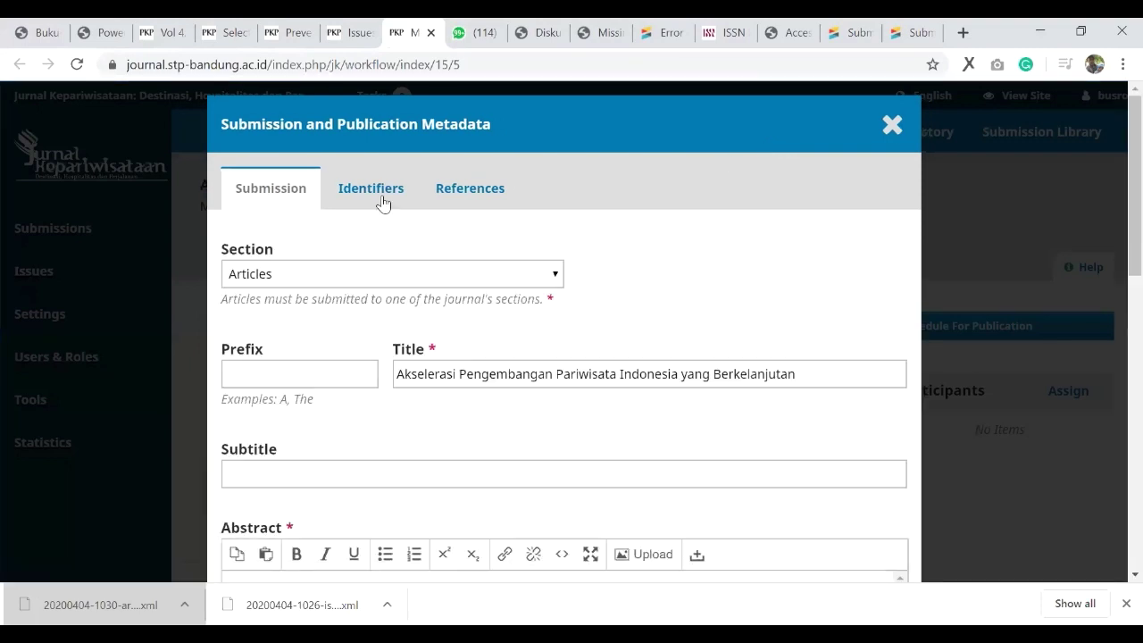
click(381, 198)
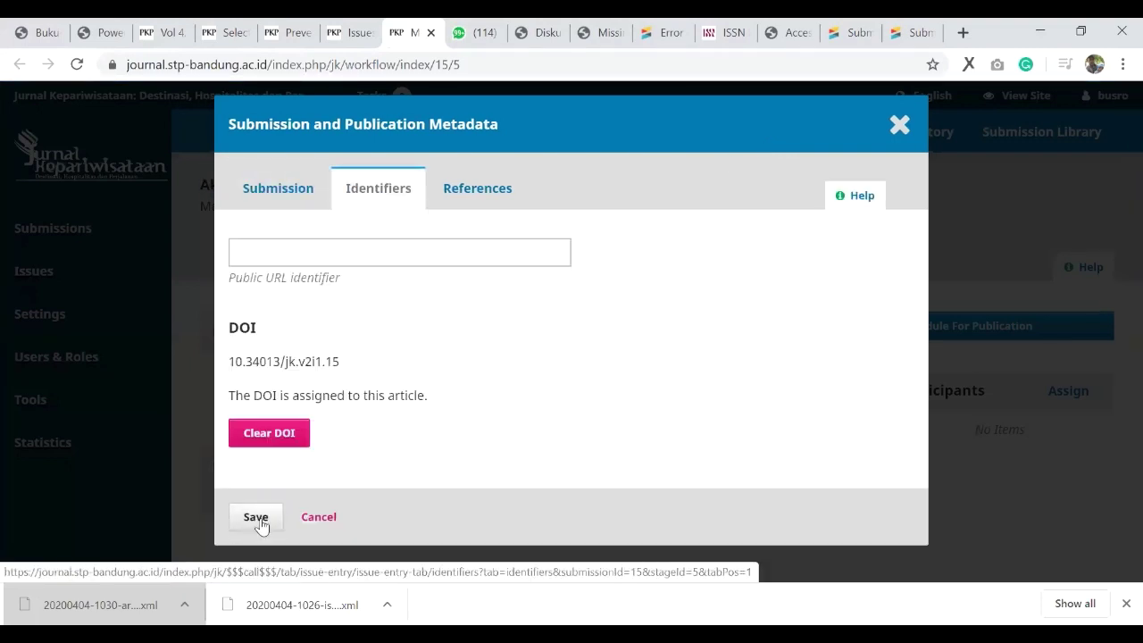
click(257, 520)
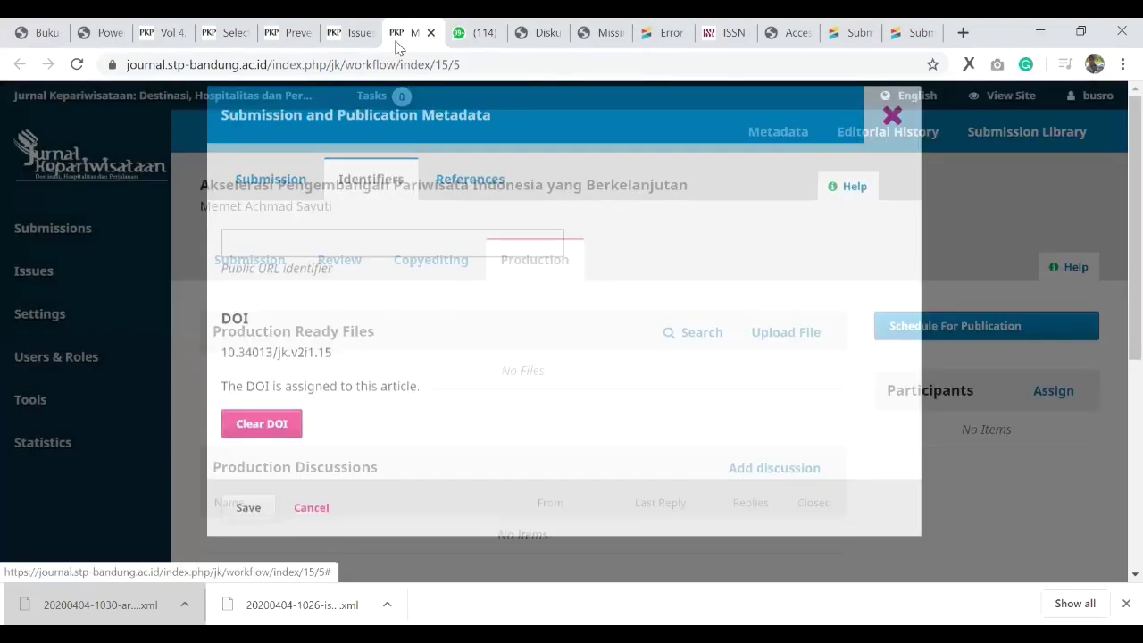
click(344, 32)
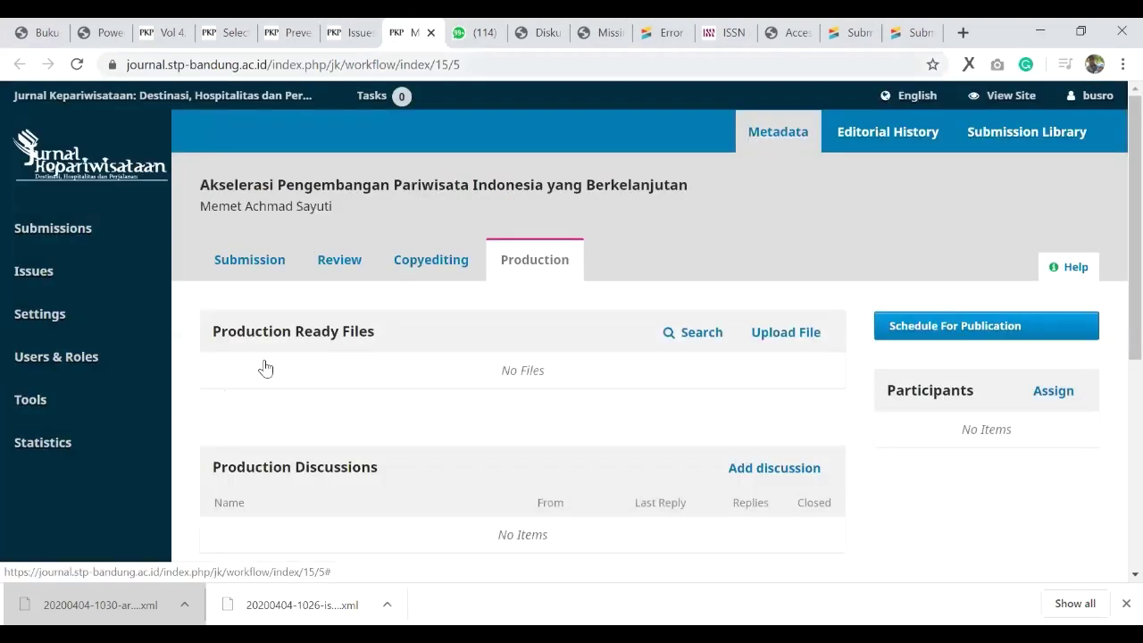
click(238, 411)
Step: Verify Aplikasi Capital Budgeting carries DOI 10.34013/jk.v2i1.17 in its identifiers, then return to the issue
right_click(274, 452)
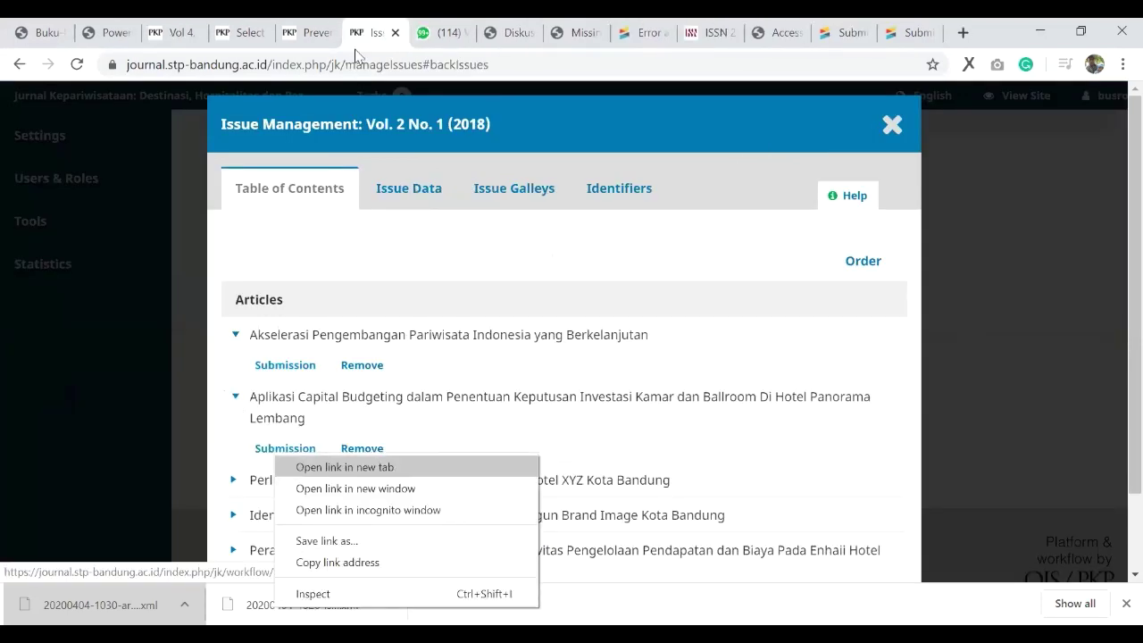
click(344, 466)
key(ctrl+Tab)
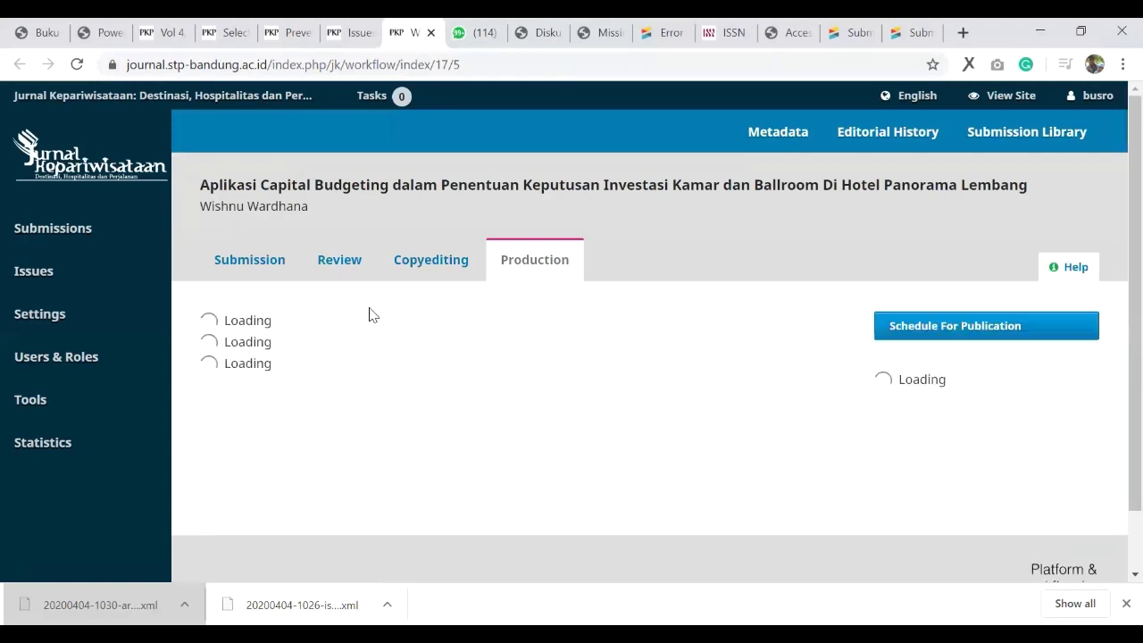
click(800, 143)
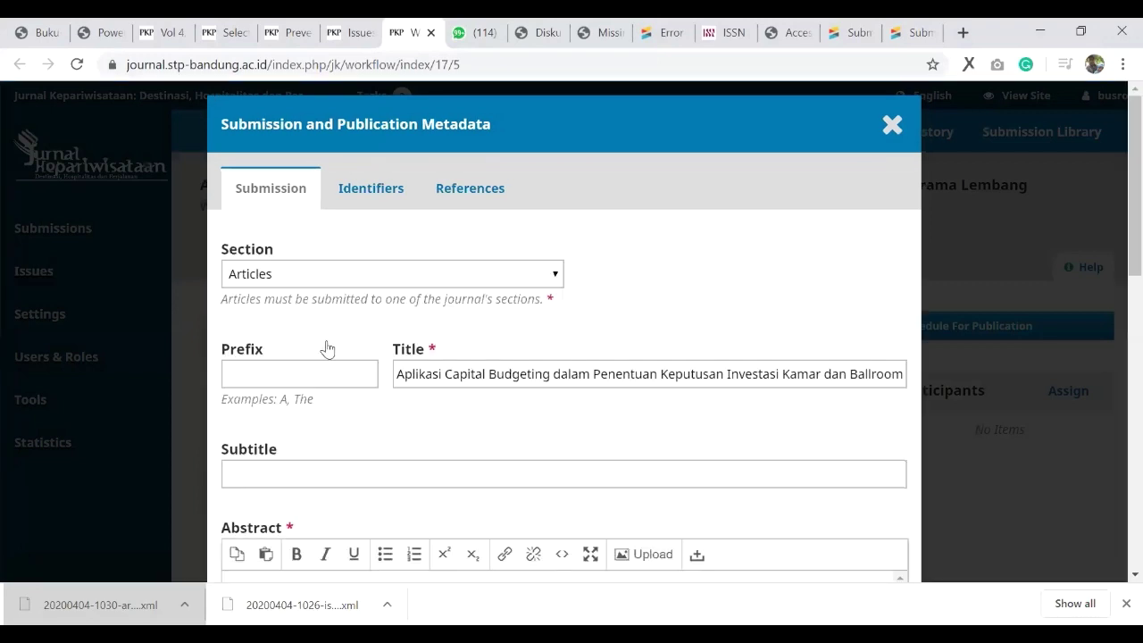
click(358, 187)
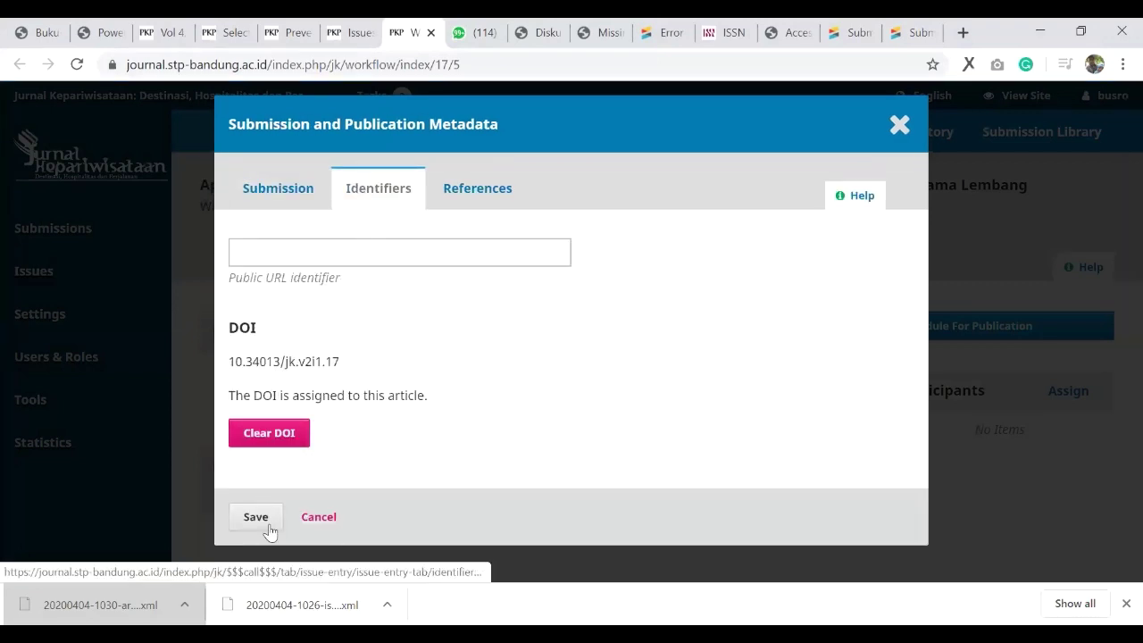
click(896, 127)
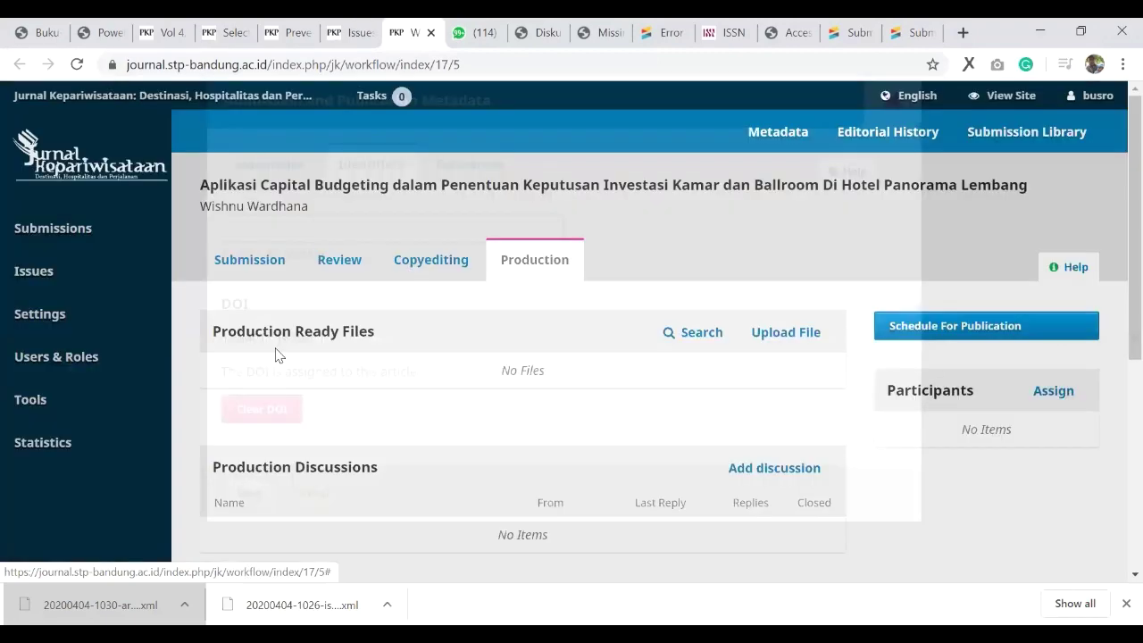
key(ctrl+shift+Tab)
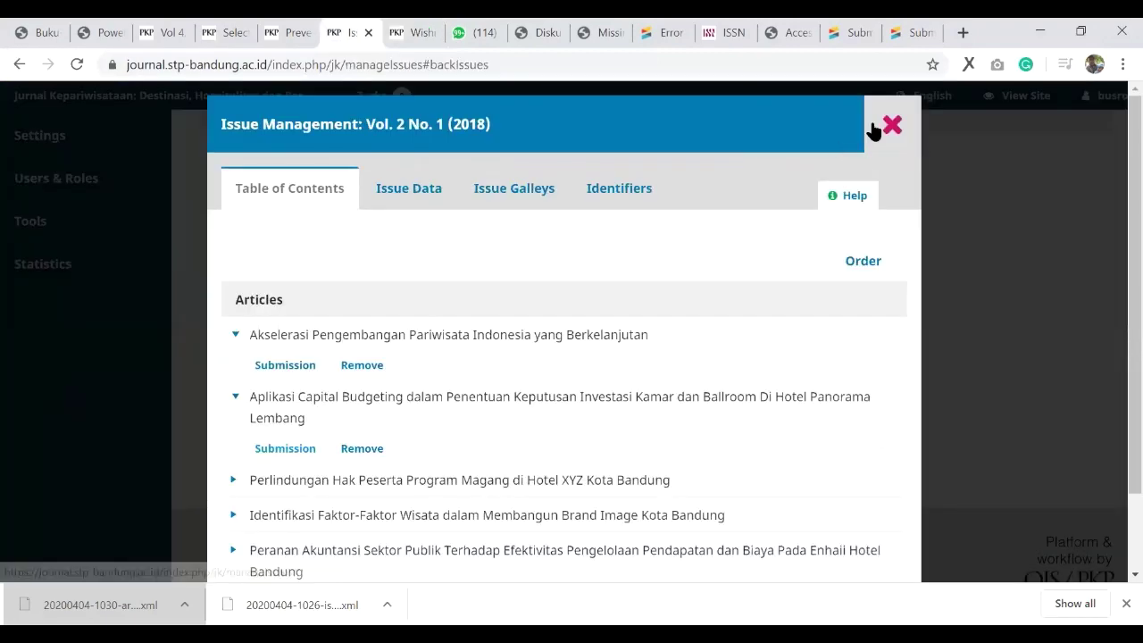
Step: Close the issue and open the CrossRef XML Export Plugin under Tools > Import/Export
click(873, 131)
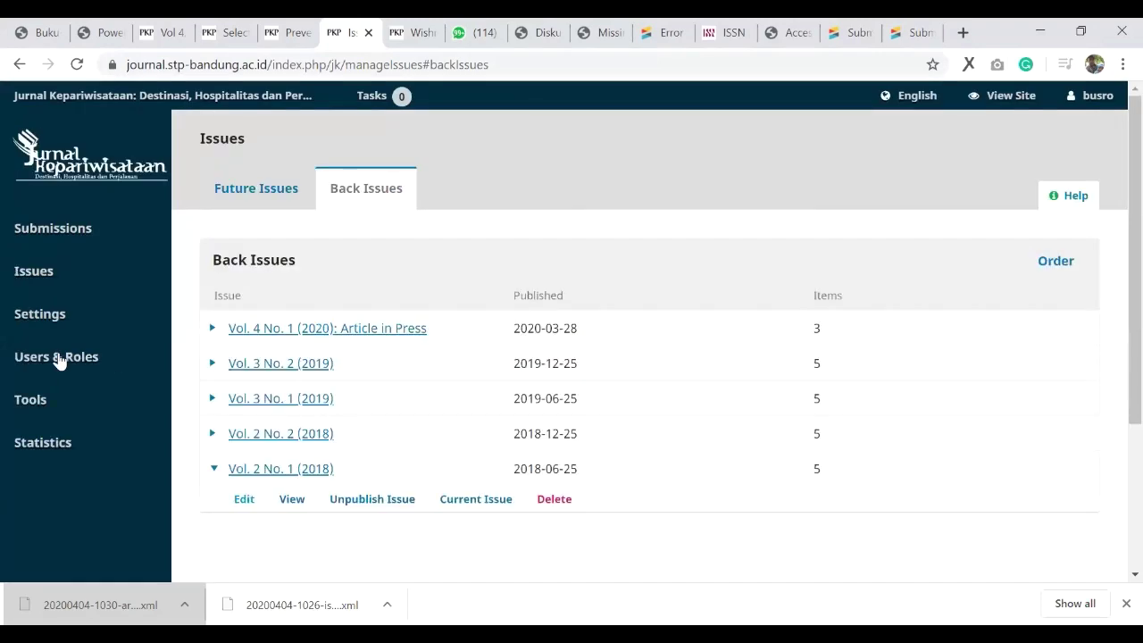
mouse_move(98, 379)
mouse_move(62, 406)
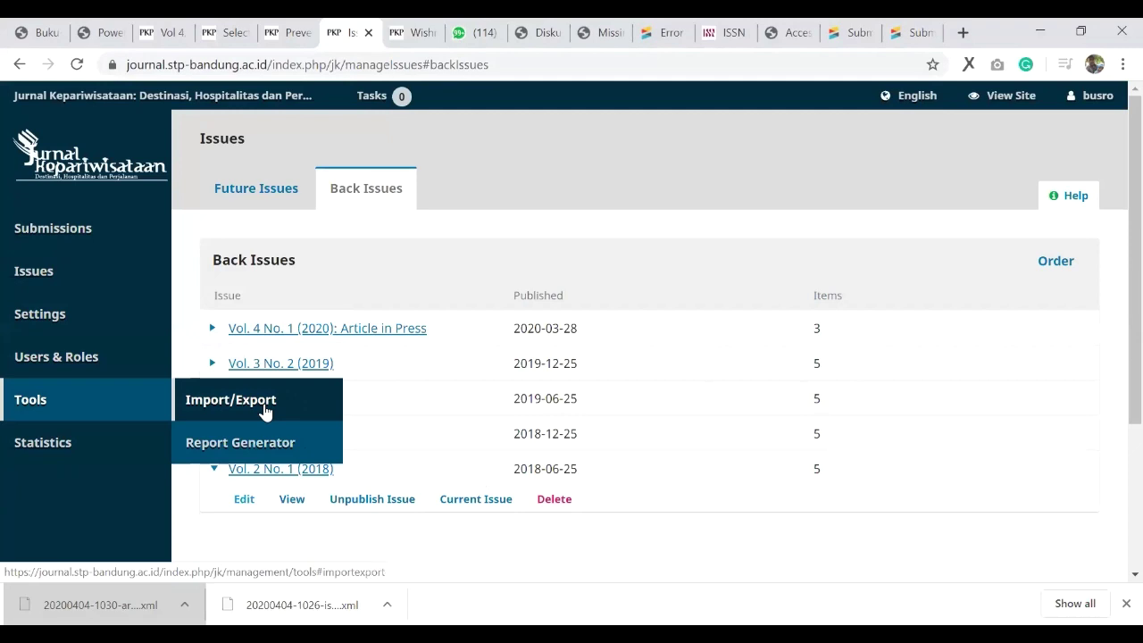
click(264, 409)
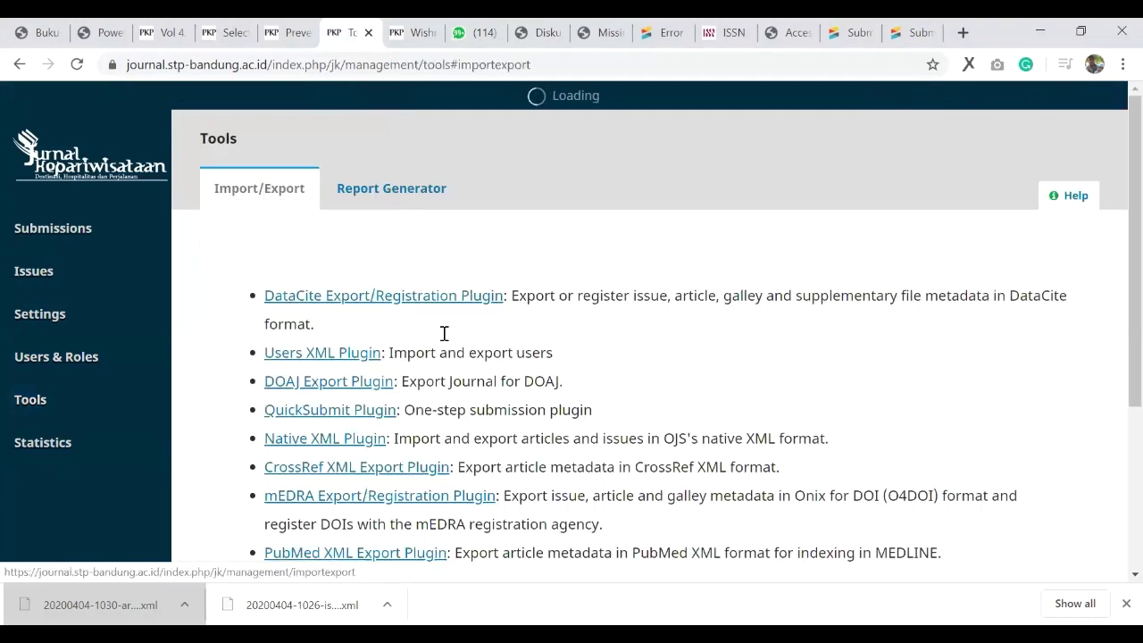
scroll(344, 294, down, 2)
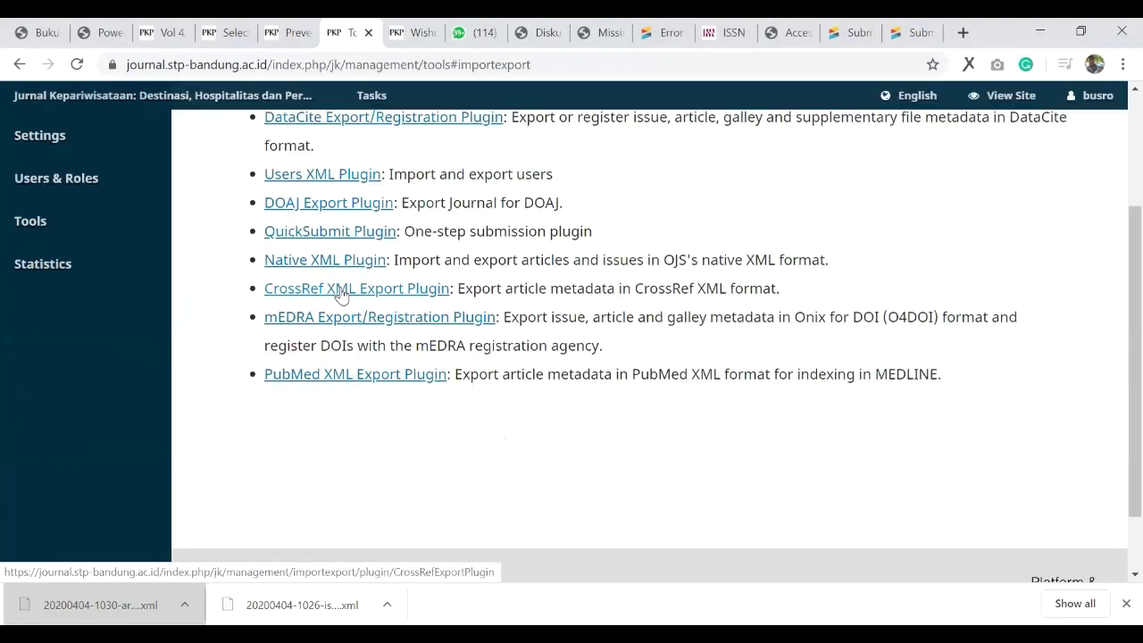
click(340, 289)
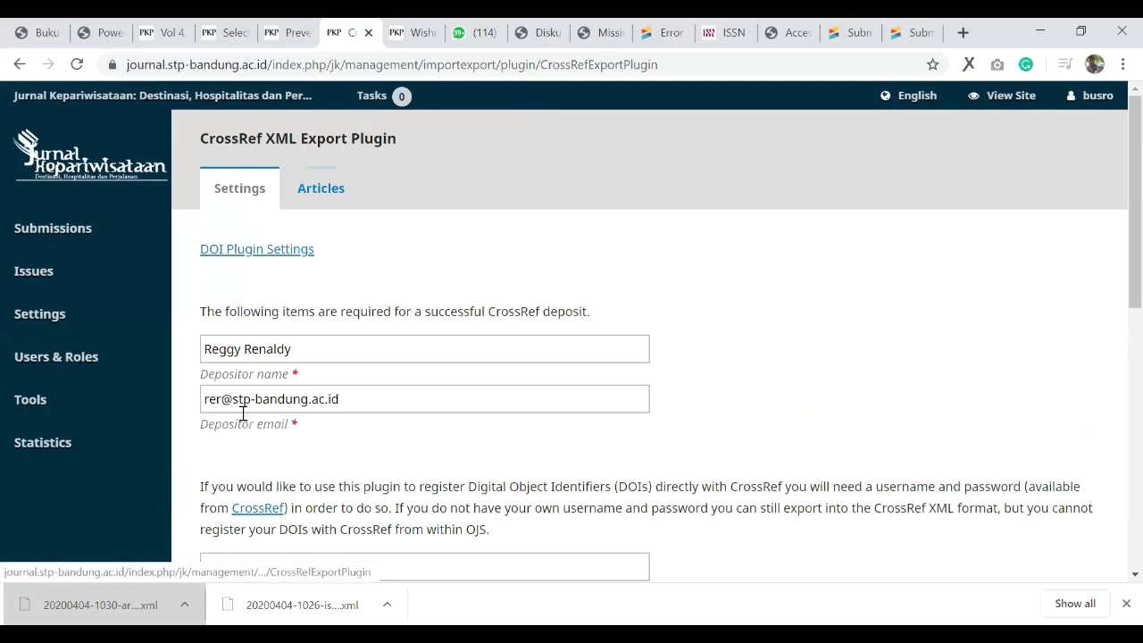
Step: Review the plugin settings, then browse the Articles list with DOIs and Not Deposited/Active statuses
scroll(256, 438, down, 3)
scroll(385, 357, up, 2)
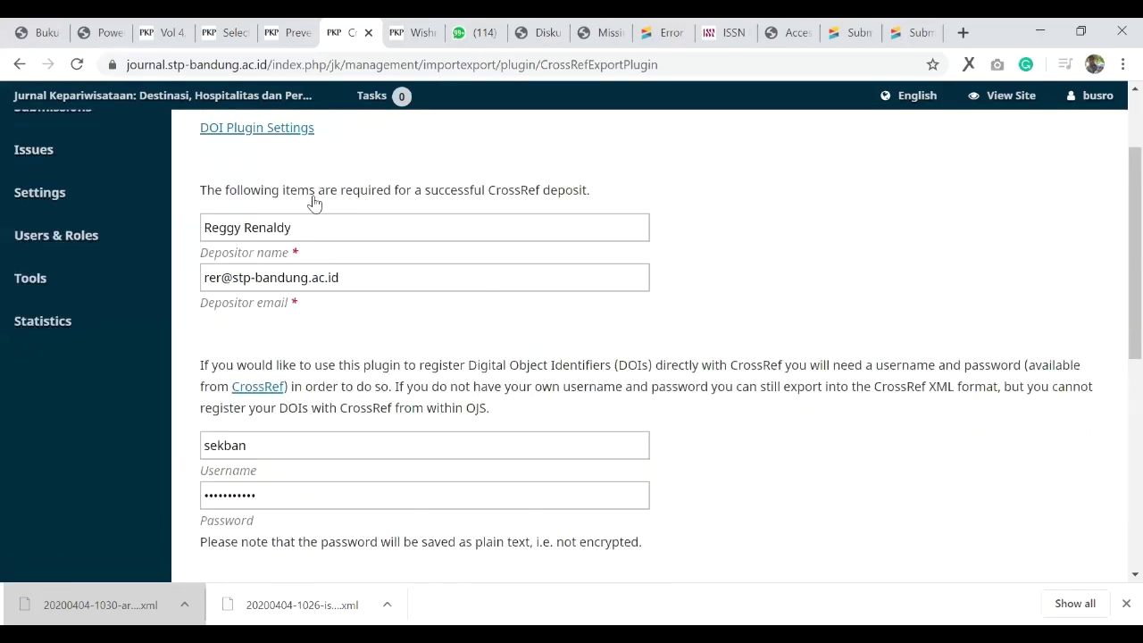
scroll(323, 202, up, 2)
click(334, 191)
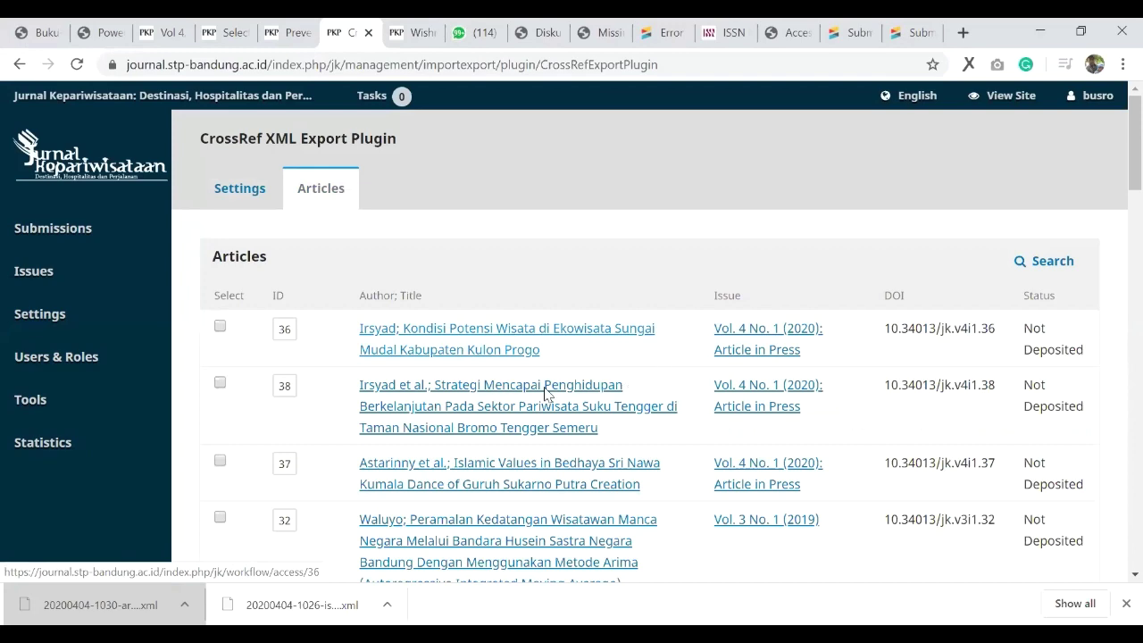
scroll(549, 394, down, 1)
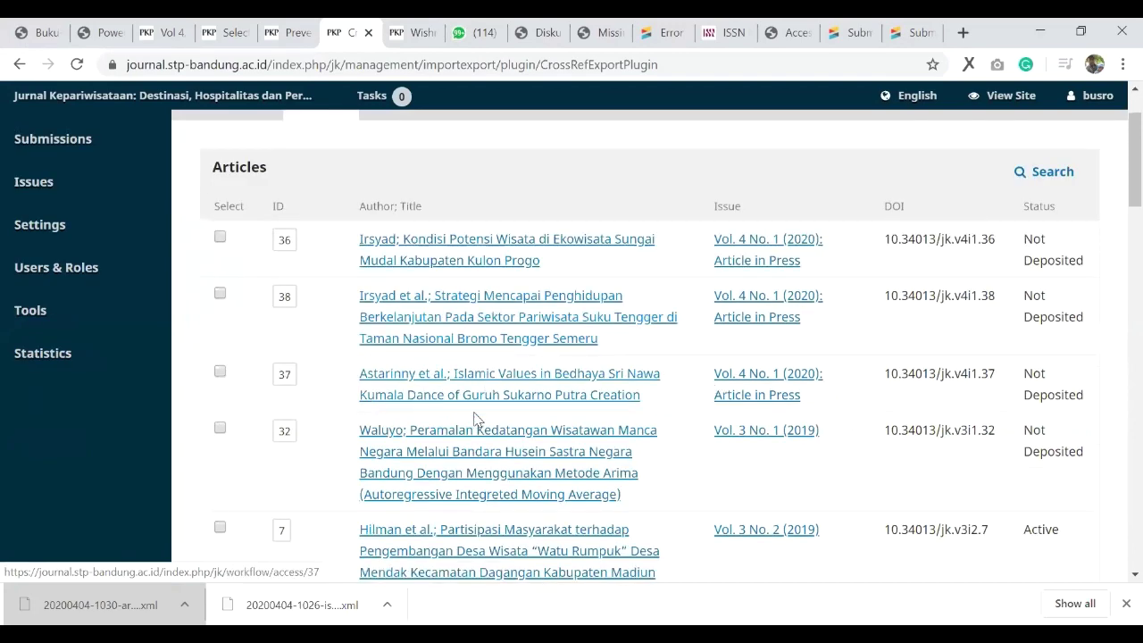
scroll(474, 417, down, 5)
scroll(474, 418, down, 3)
scroll(474, 418, up, 3)
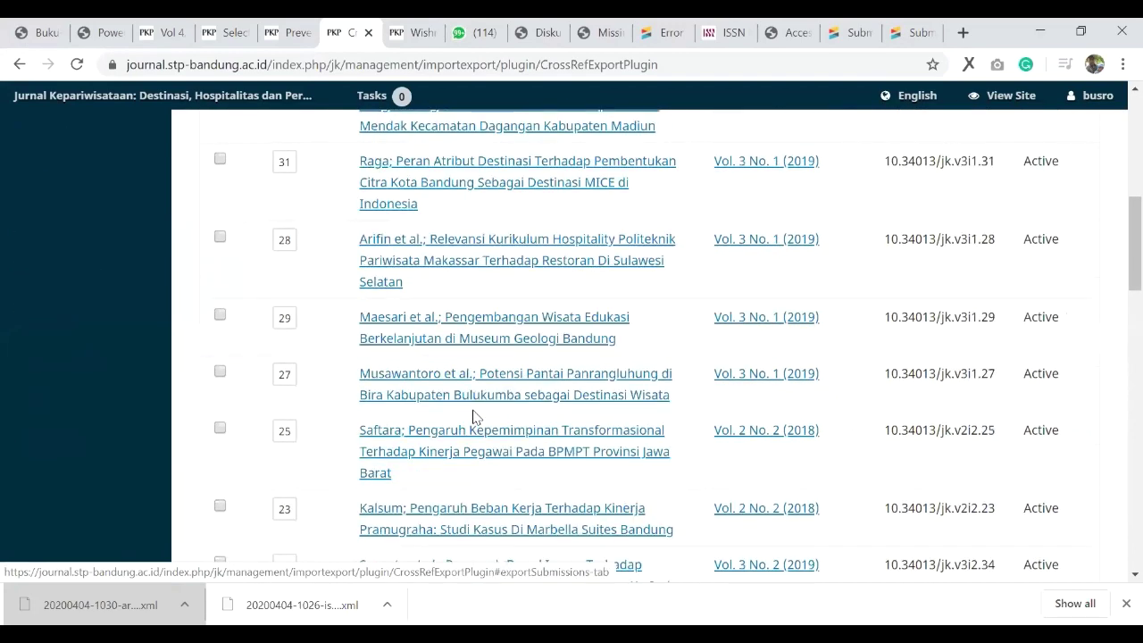
scroll(1023, 258, up, 7)
Step: Filter the CrossRef article list to issue Vol. 4 No. 1 (2020)
click(1028, 262)
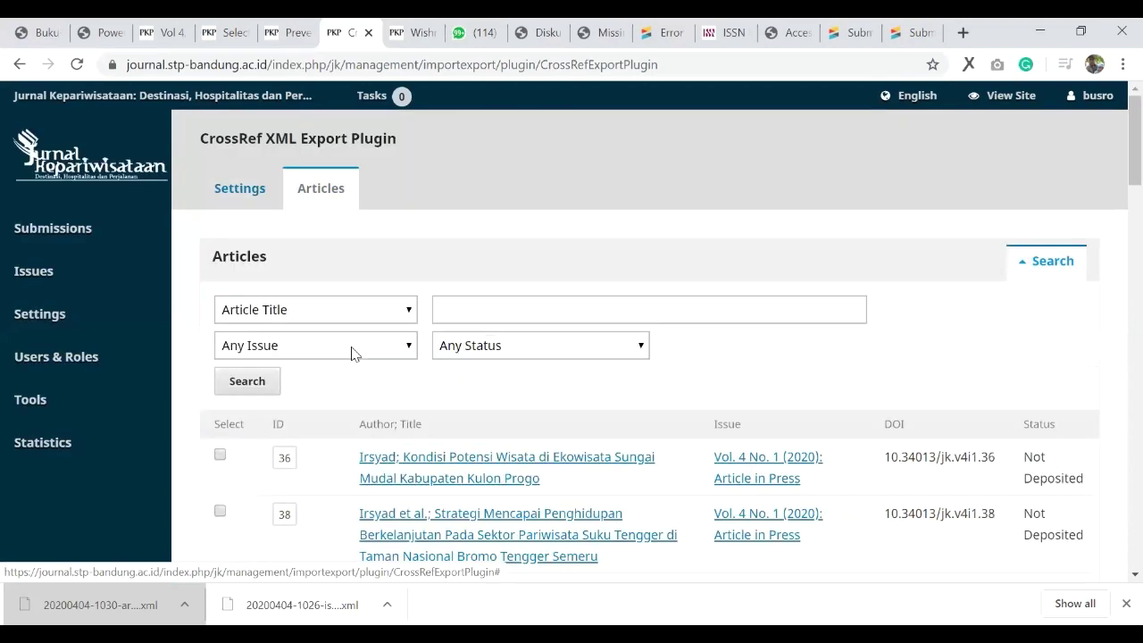
click(384, 345)
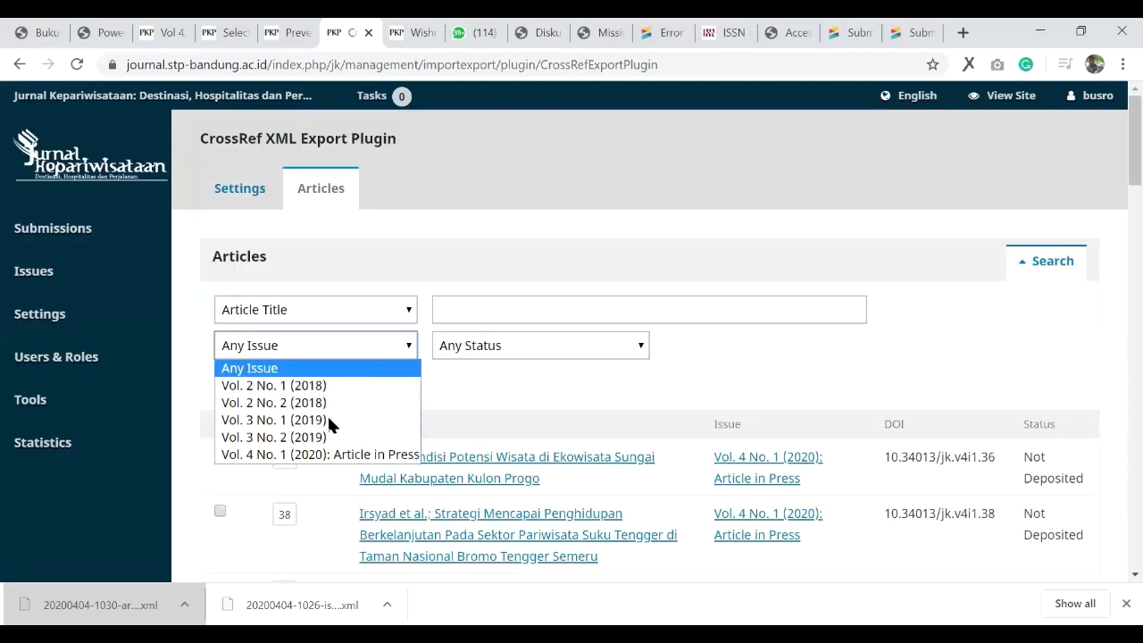
click(321, 453)
click(256, 384)
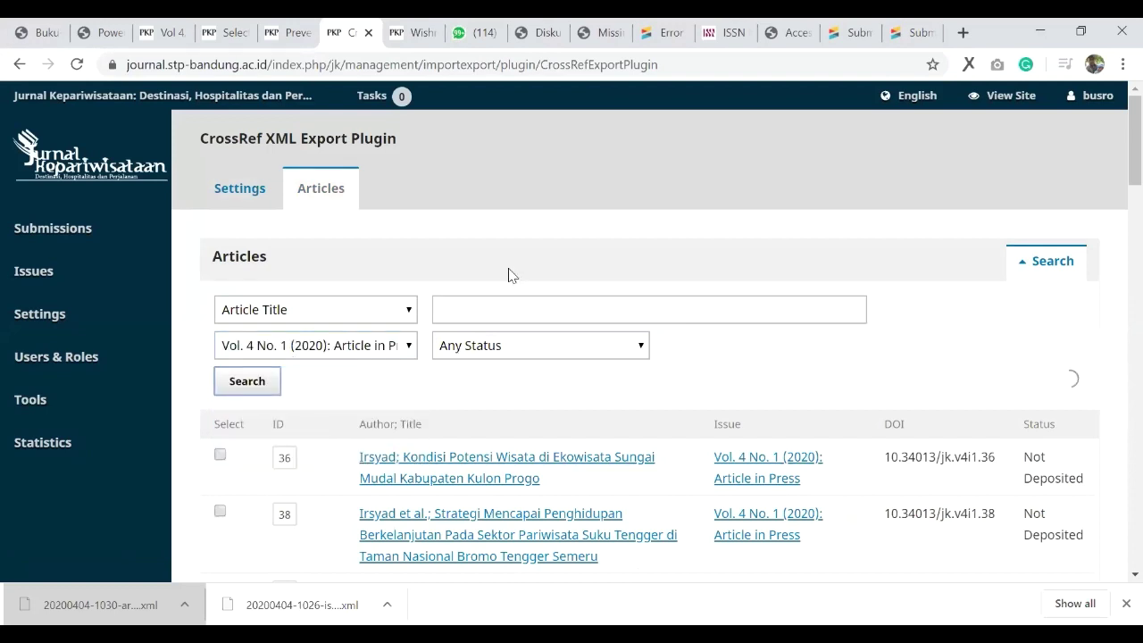
Step: Select articles 36, 38 and 37 for deposit
click(219, 327)
click(219, 382)
click(220, 461)
scroll(268, 416, down, 3)
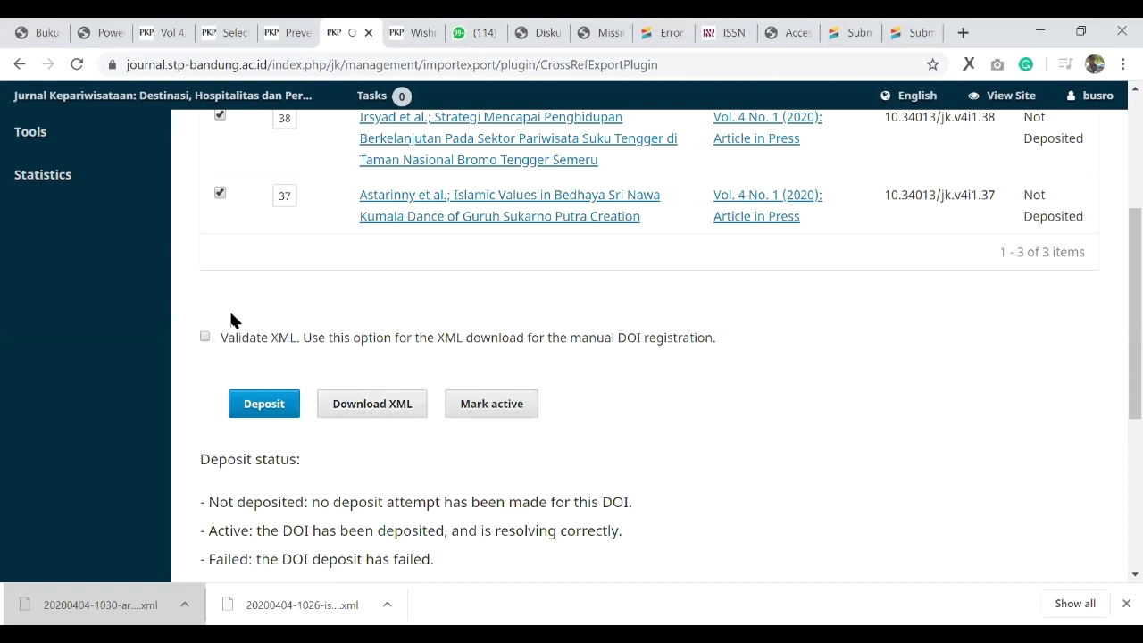
Step: Download and save the CrossRef XML for the three selected Vol. 4 No. 1 articles
click(370, 413)
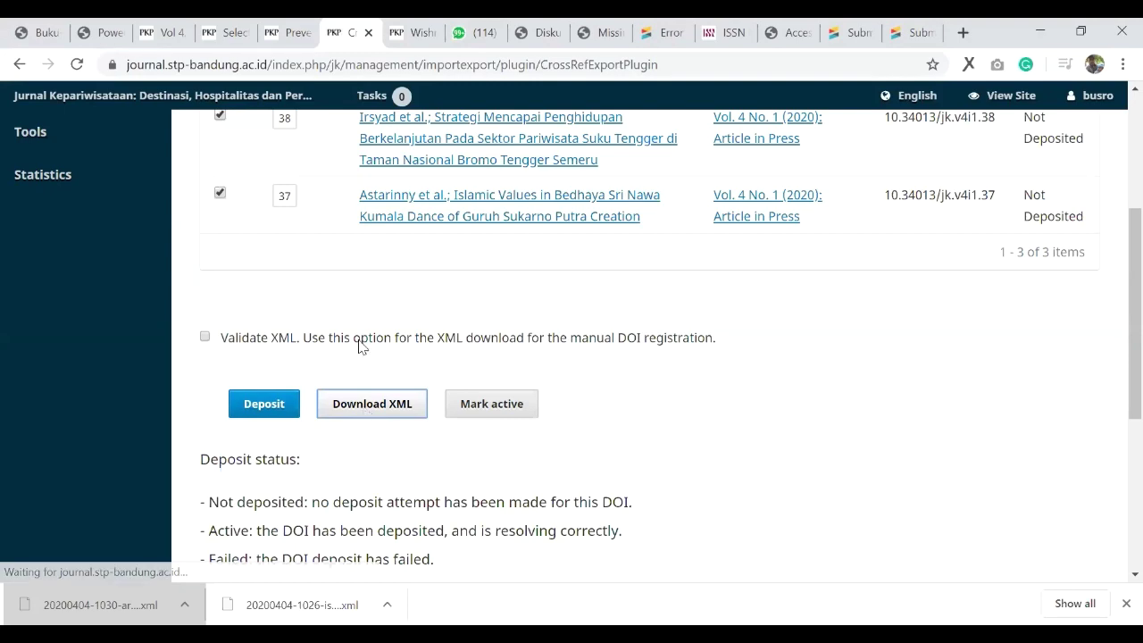
click(416, 409)
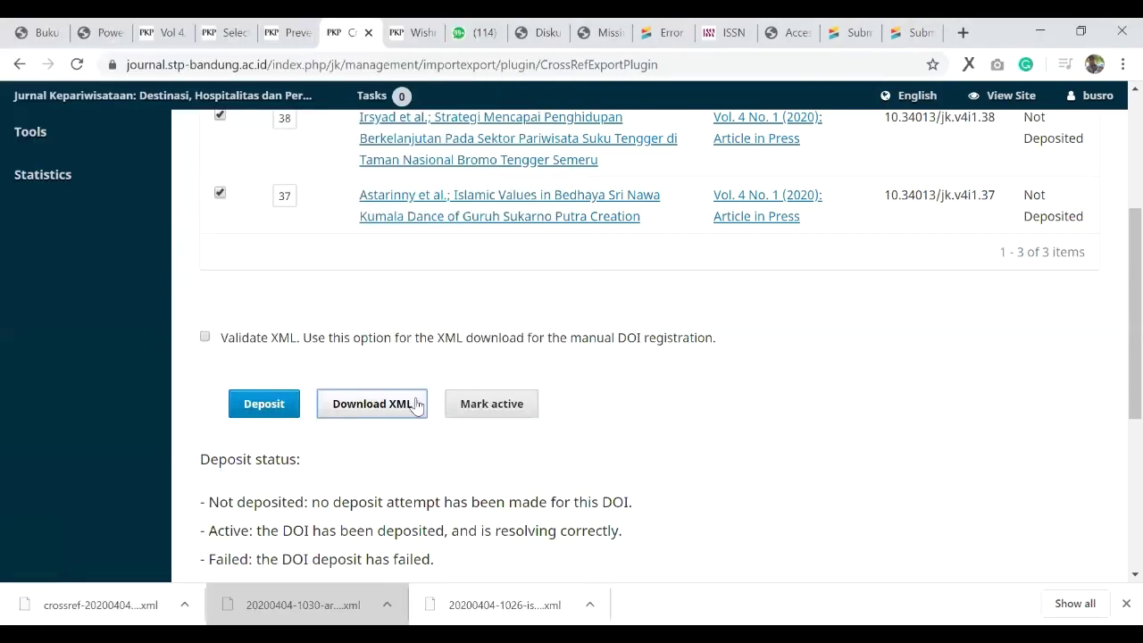
click(848, 32)
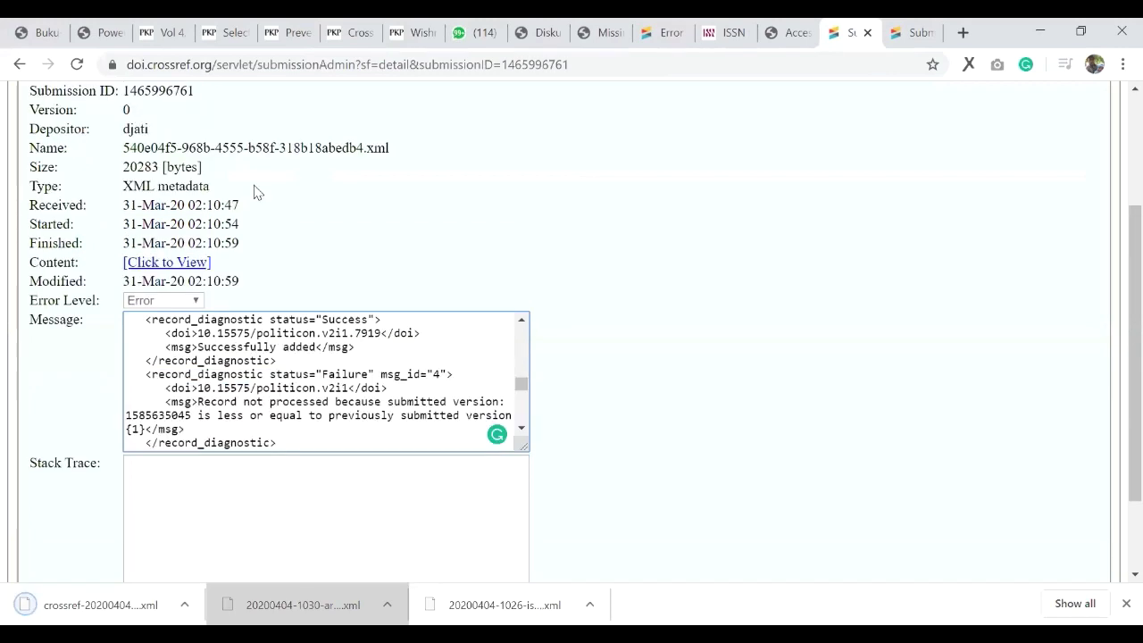
scroll(253, 192, up, 3)
click(164, 208)
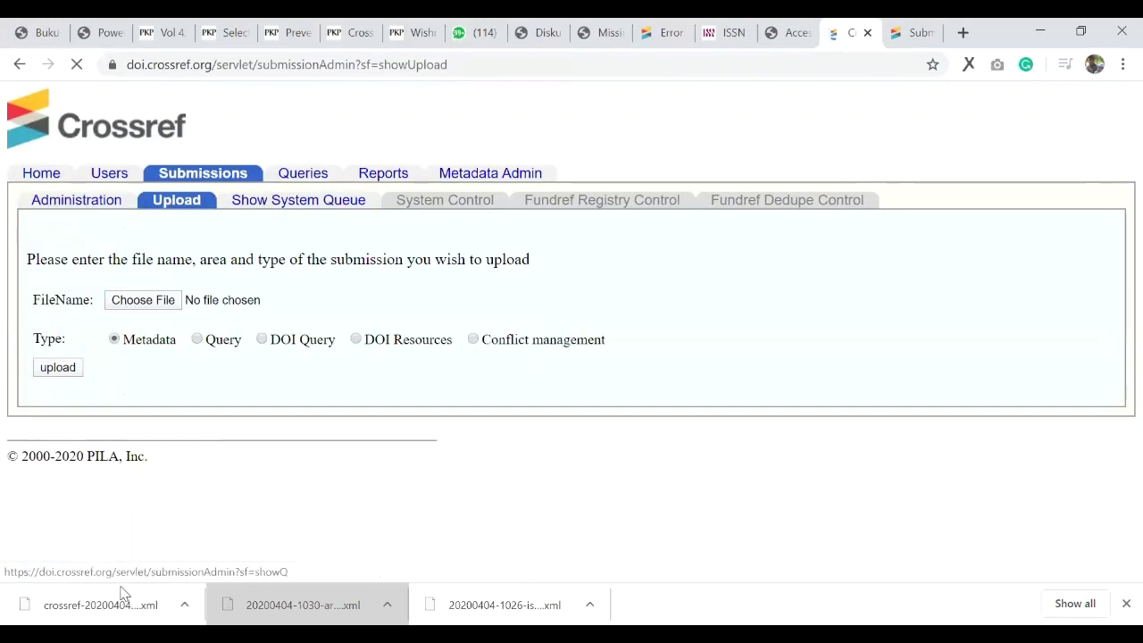
drag(103, 607, 205, 299)
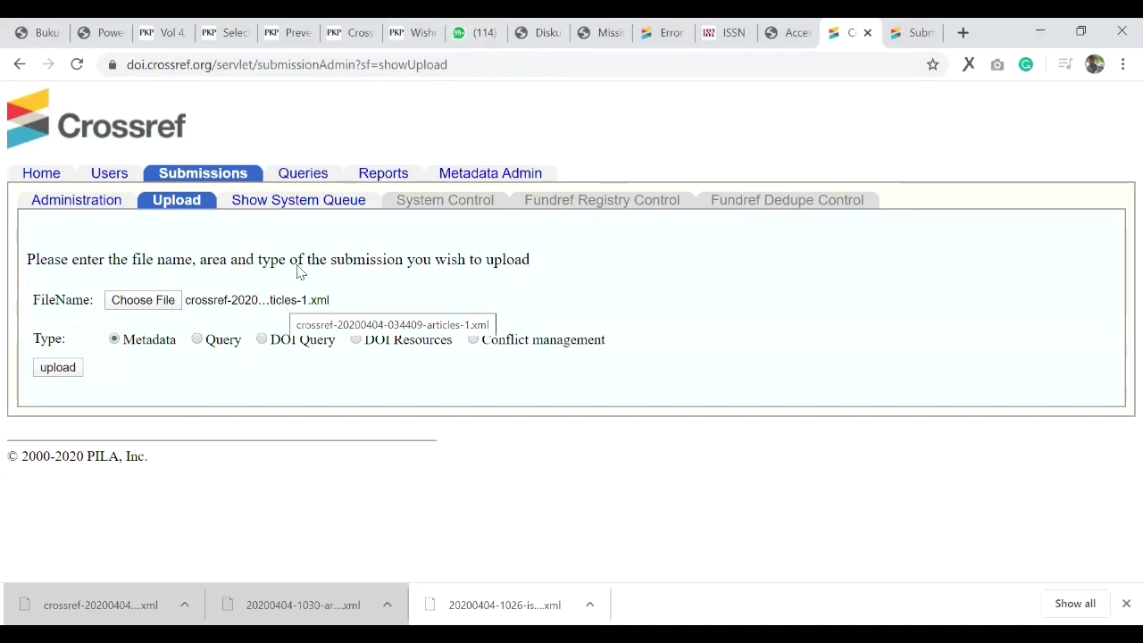
click(285, 26)
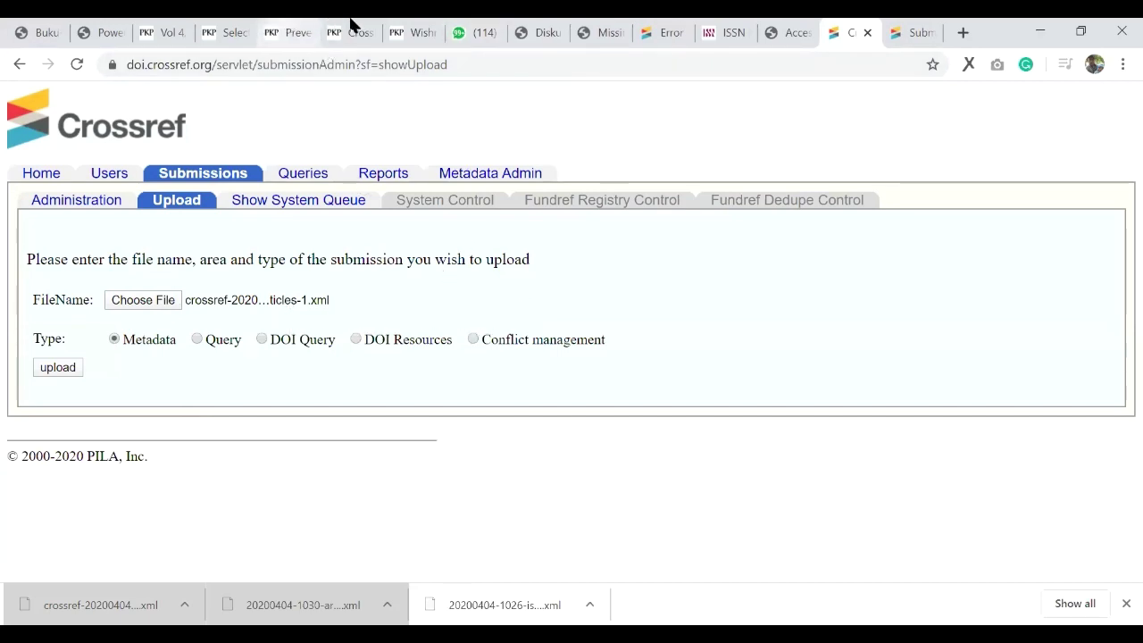
key(ctrl+Tab)
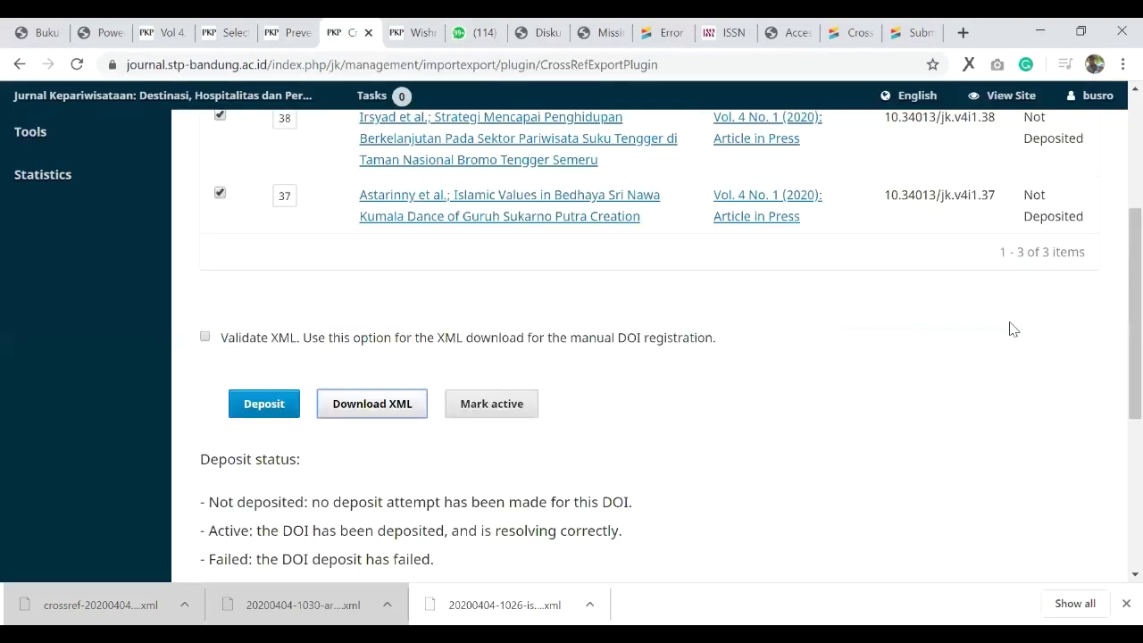
Step: Check that all three Vol. 4 No. 1 articles still show Not Deposited status
scroll(1018, 330, up, 3)
triple_click(1094, 349)
triple_click(1099, 394)
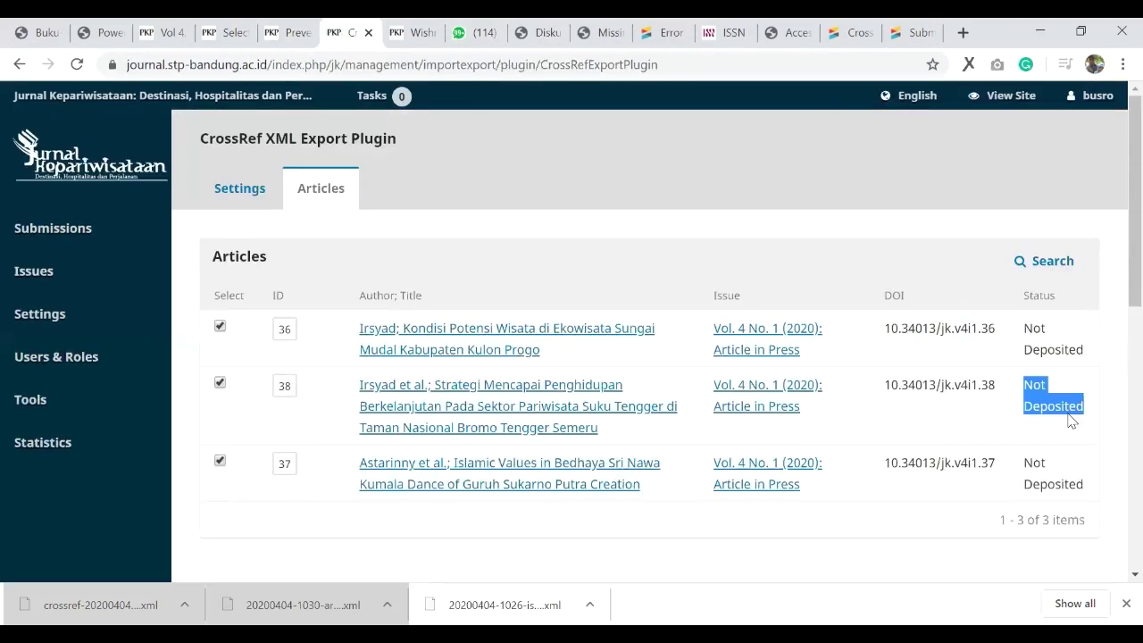
triple_click(1081, 482)
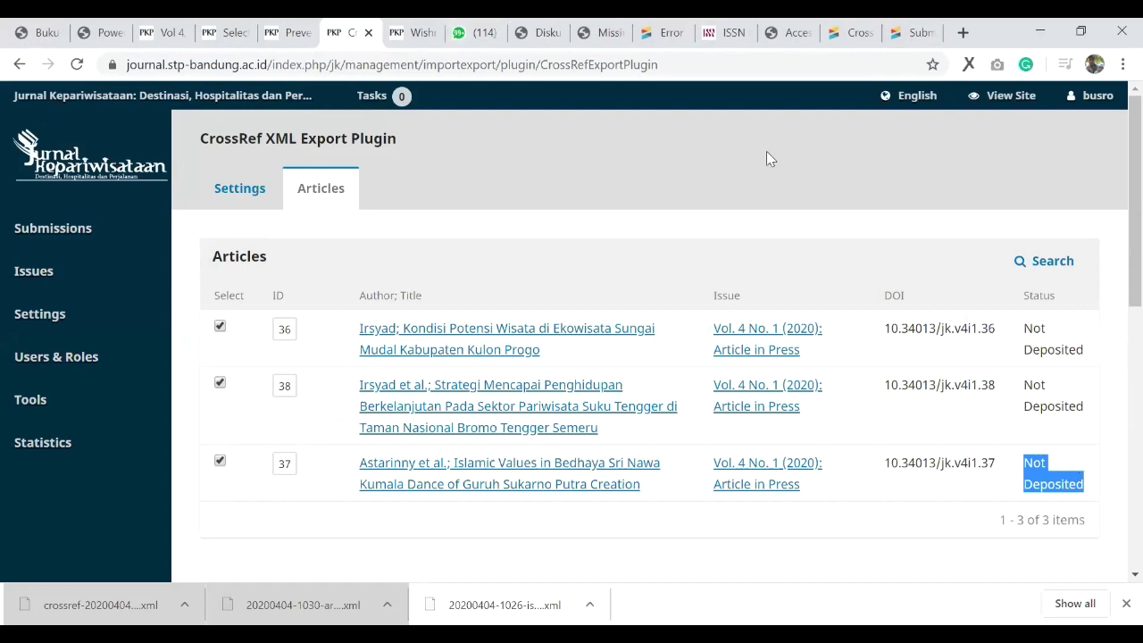
Step: Go to the Crossref submission Administration search
click(920, 25)
scroll(152, 229, up, 5)
click(94, 203)
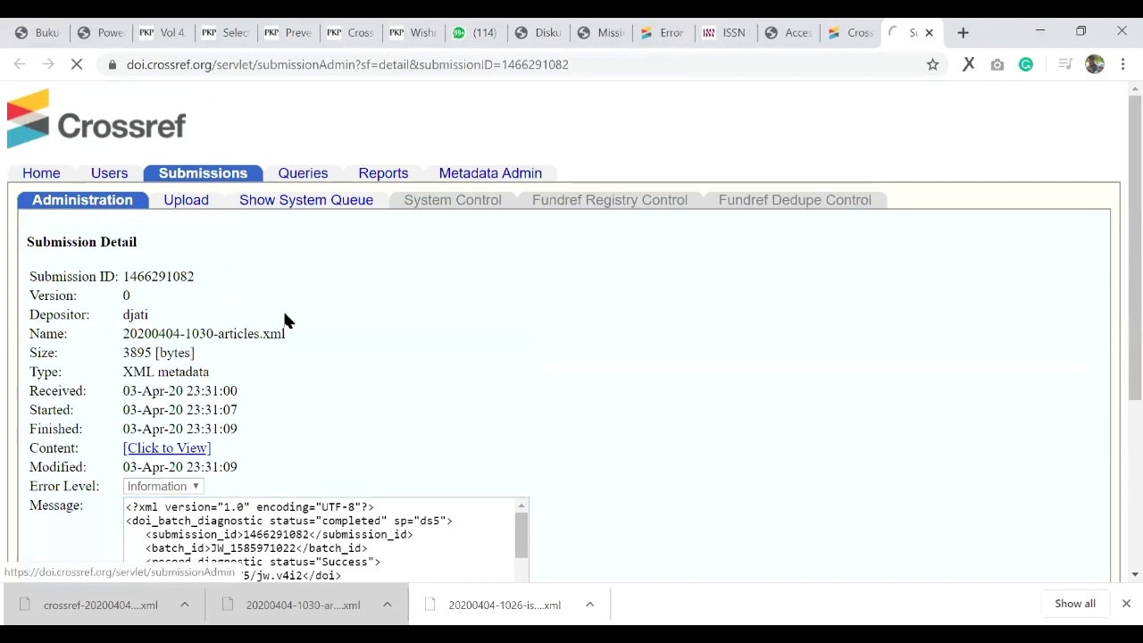
scroll(85, 472, down, 1)
click(64, 481)
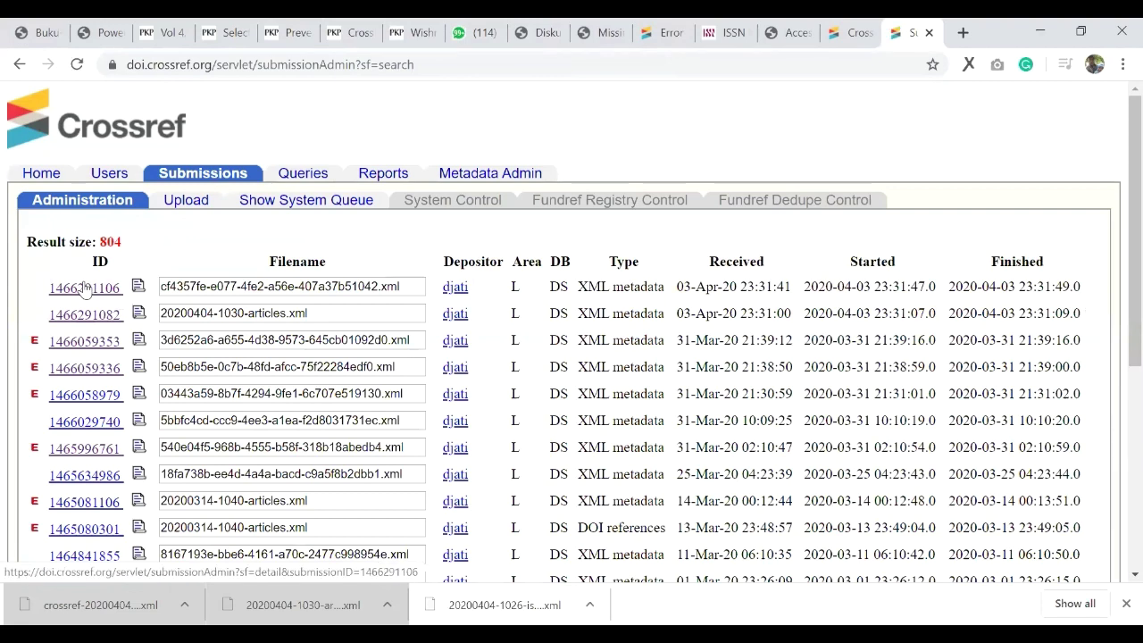
click(83, 288)
scroll(268, 304, down, 3)
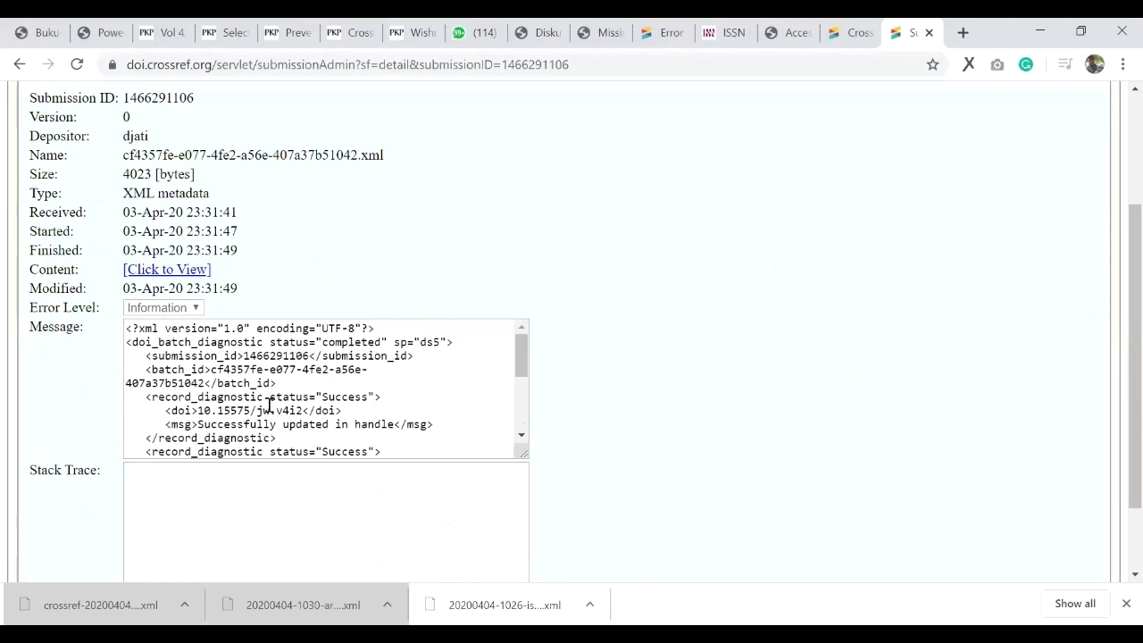
drag(297, 422, 332, 396)
scroll(308, 374, down, 5)
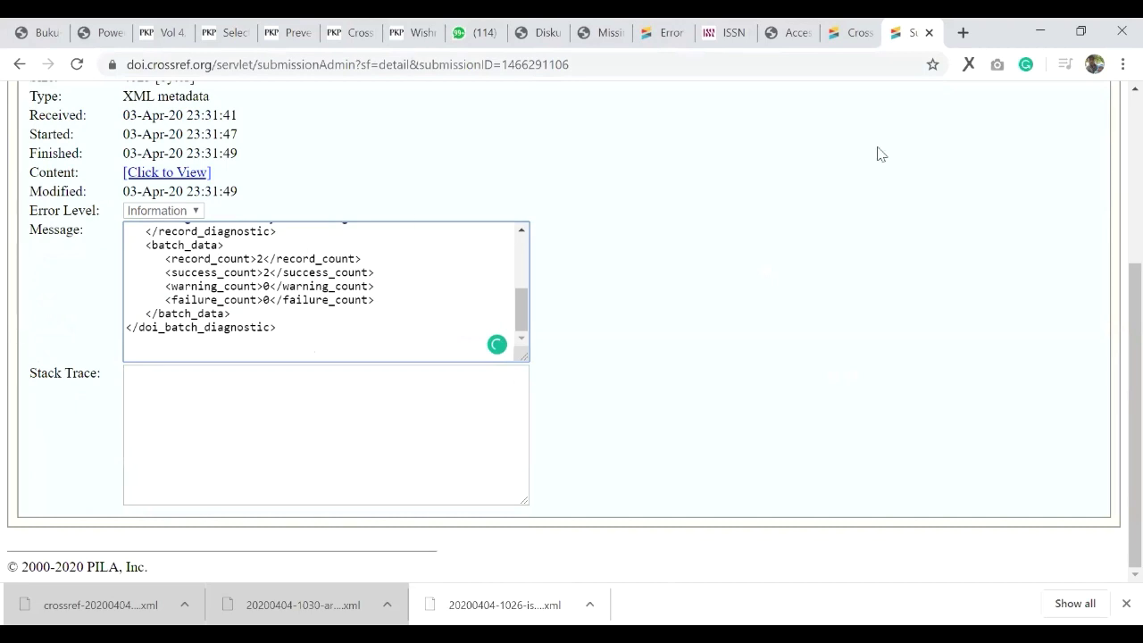
key(ctrl+7)
middle_click(1020, 109)
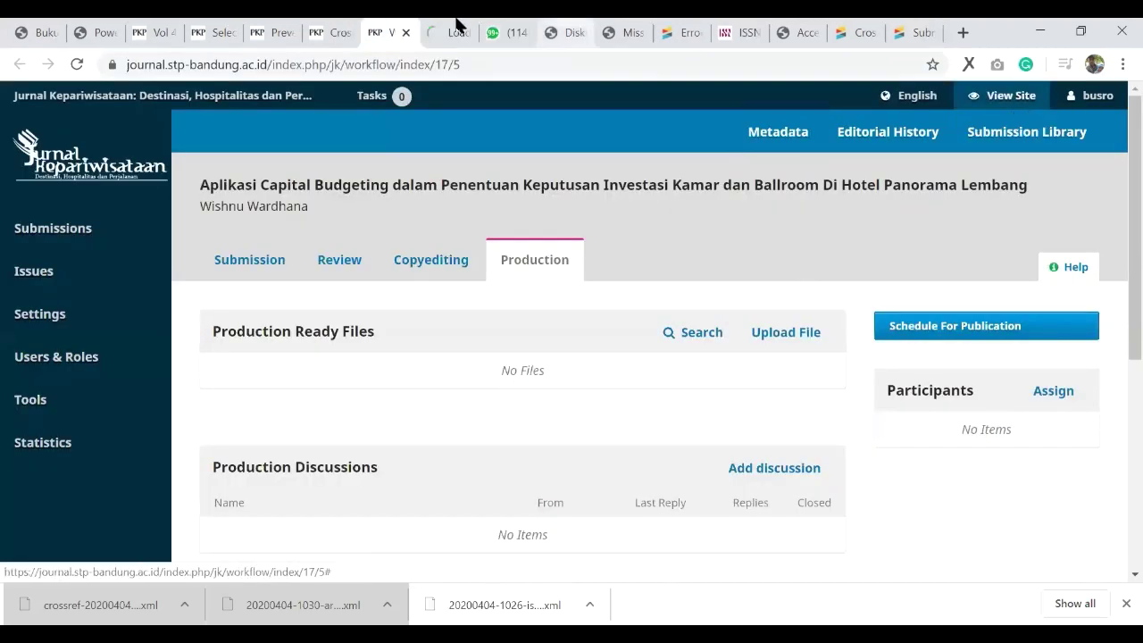
Step: Follow article DOI 10.34013/jk.v4i1.37 from the journal site and confirm doi.org shows DOI Not Found
click(448, 32)
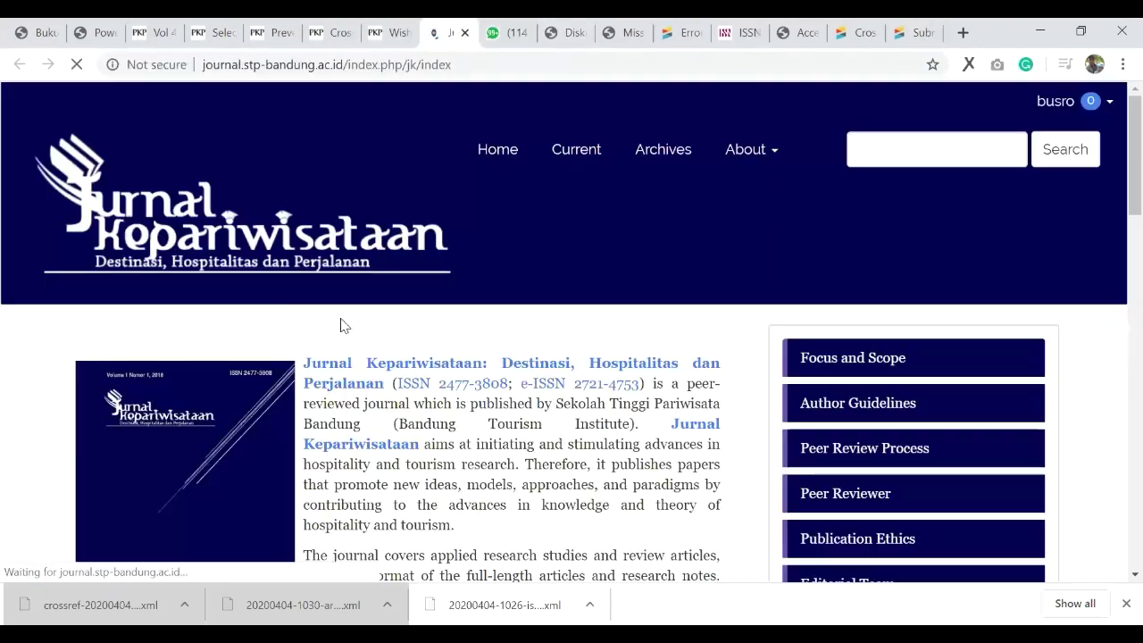
scroll(184, 393, down, 10)
click(182, 386)
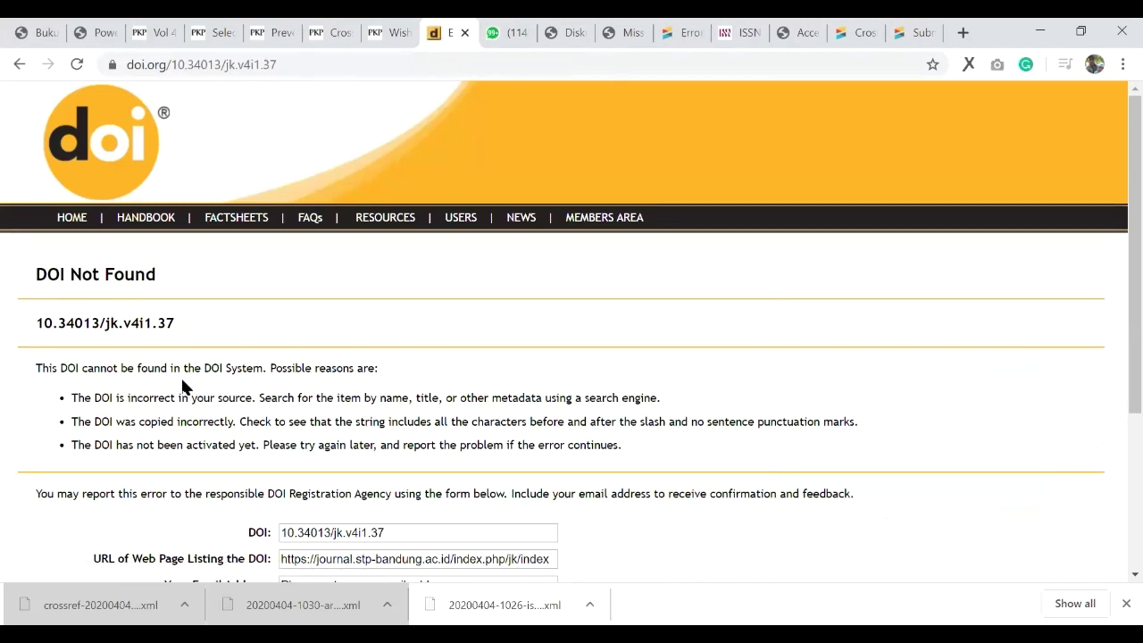
scroll(260, 345, down, 3)
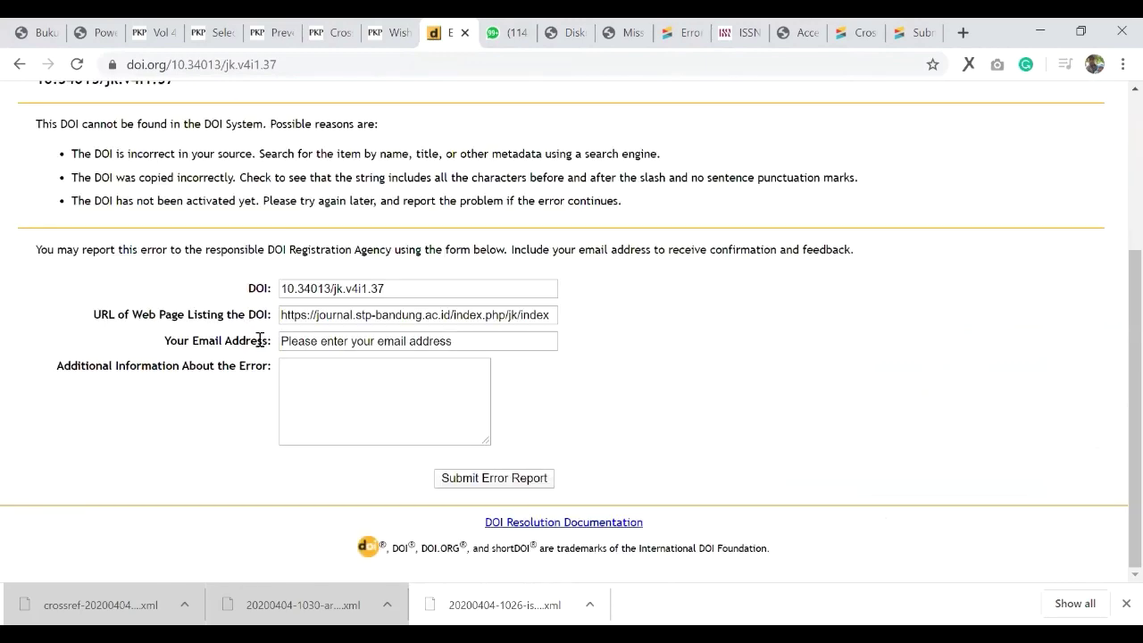
scroll(237, 327, up, 3)
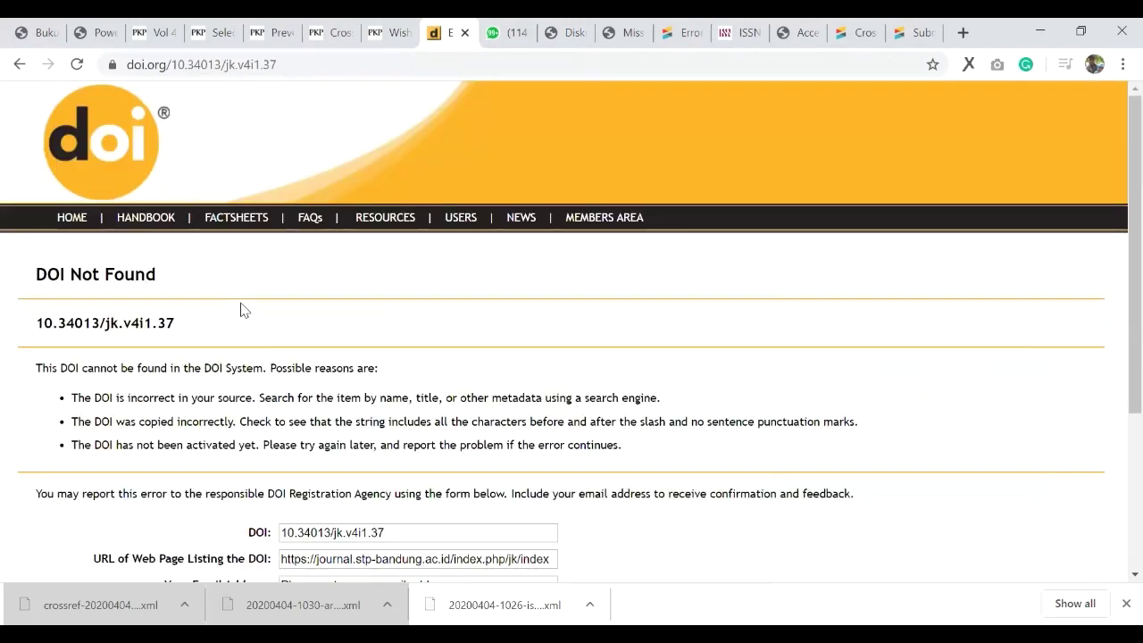
scroll(301, 300, down, 3)
scroll(339, 317, up, 3)
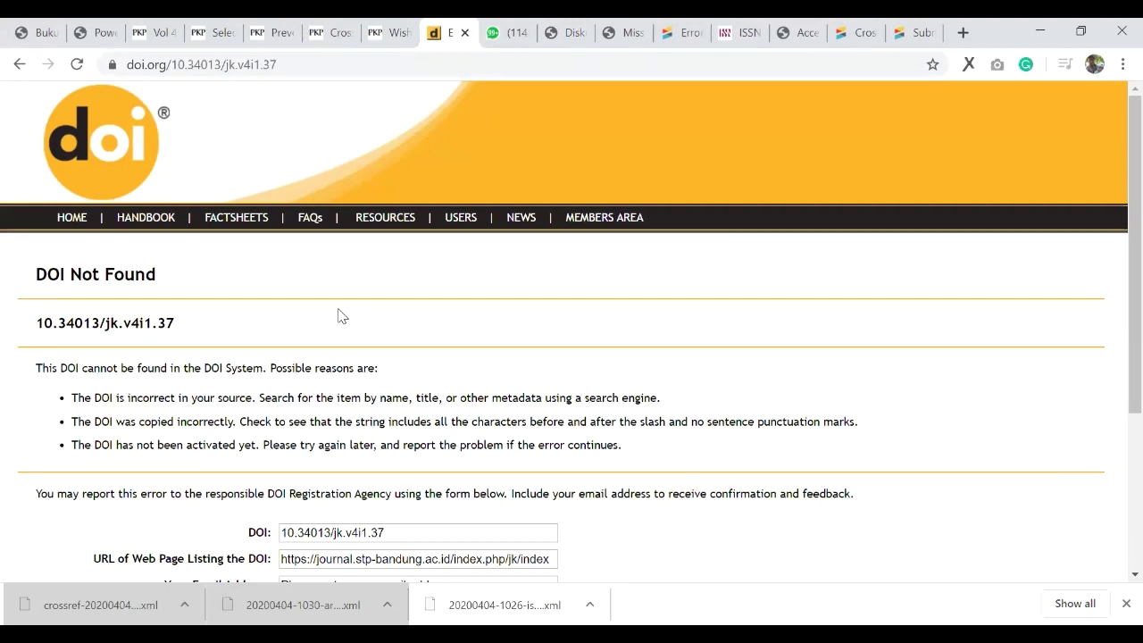
scroll(355, 361, down, 2)
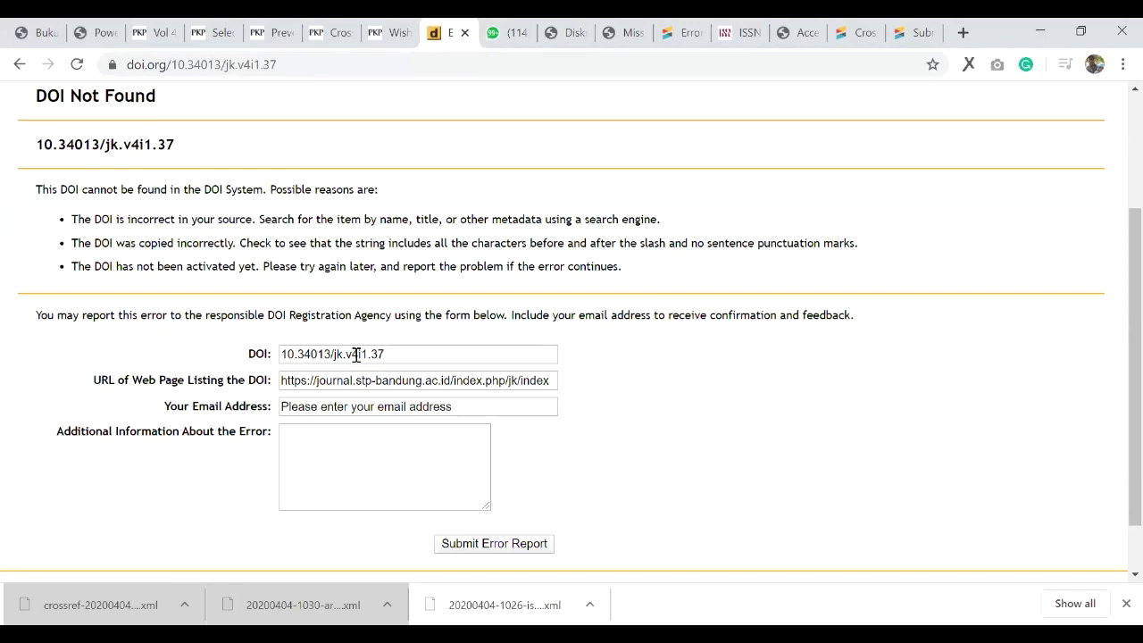
scroll(311, 391, up, 3)
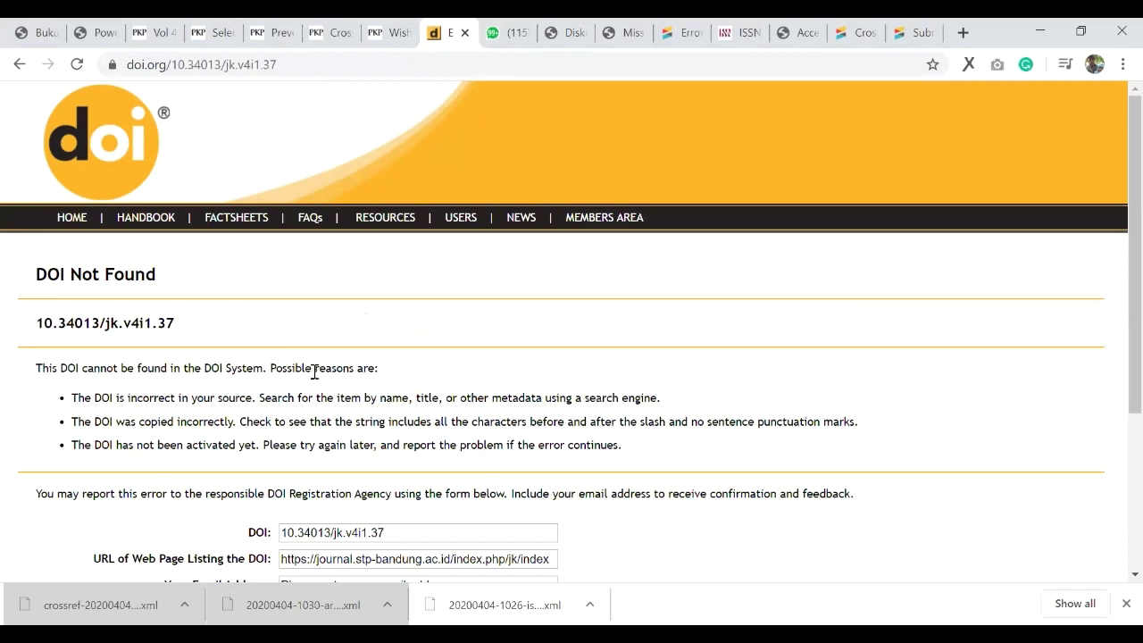
click(684, 32)
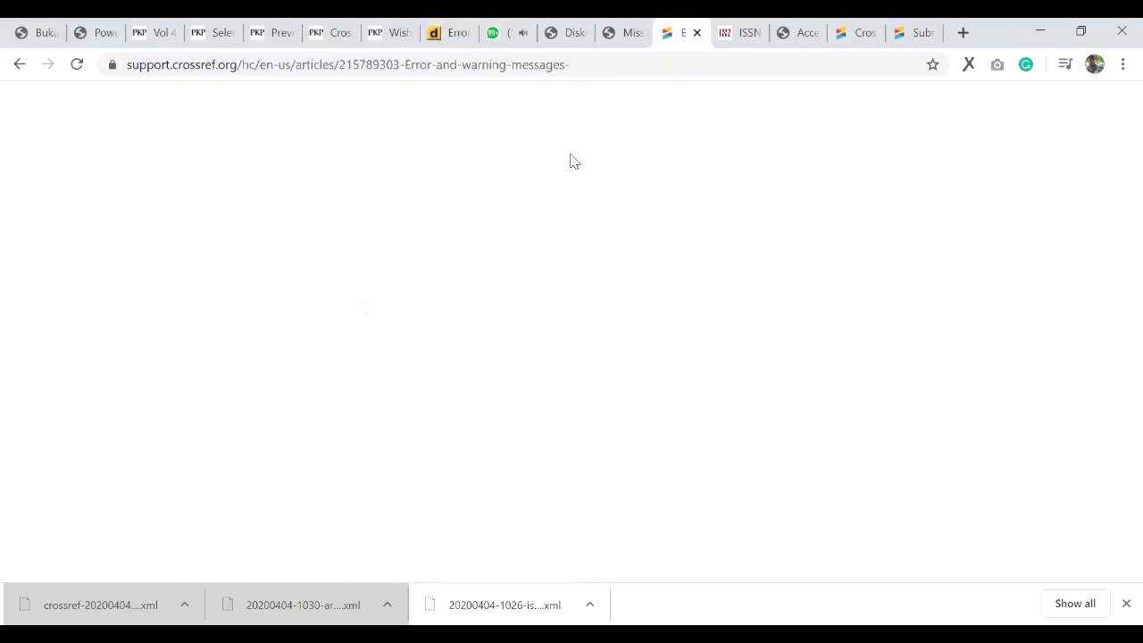
click(830, 34)
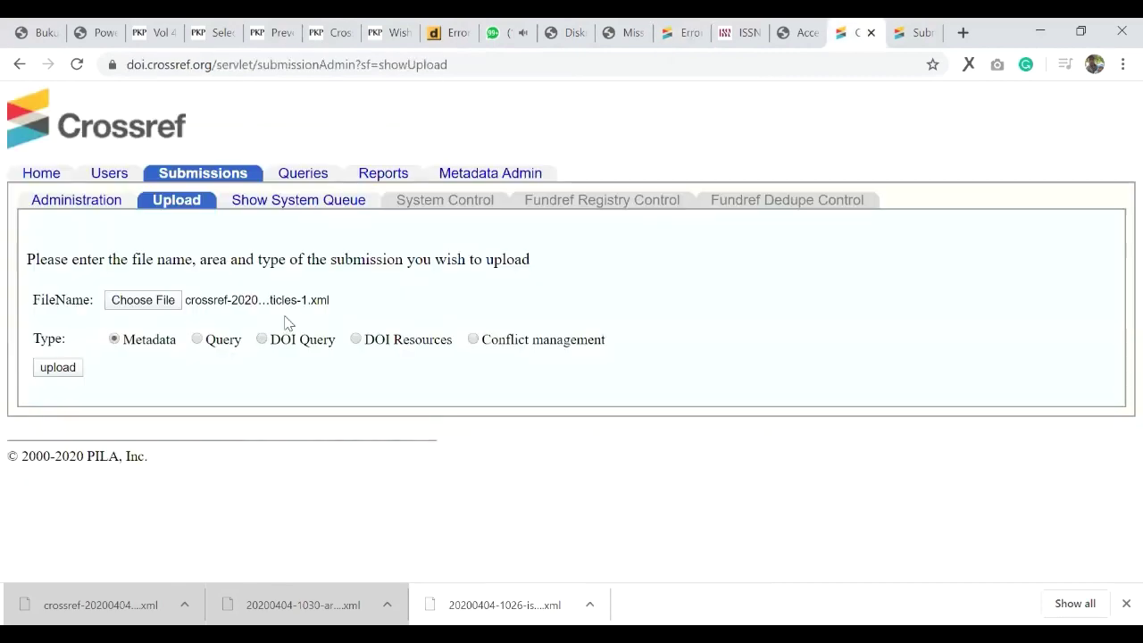
click(893, 36)
key(alt+Left)
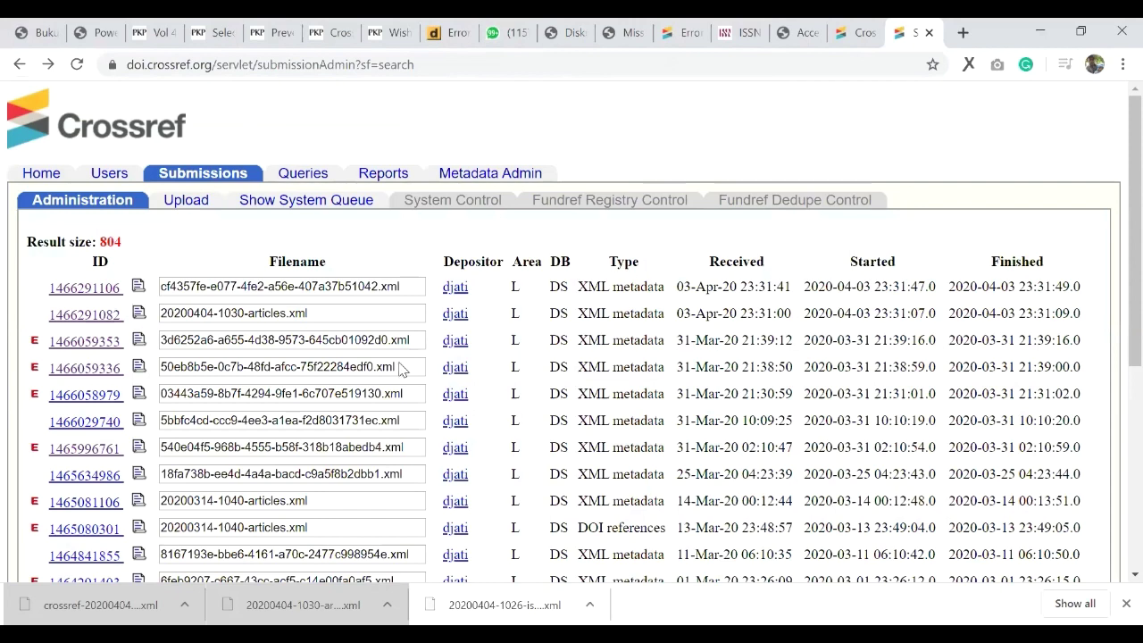
key(alt+Left)
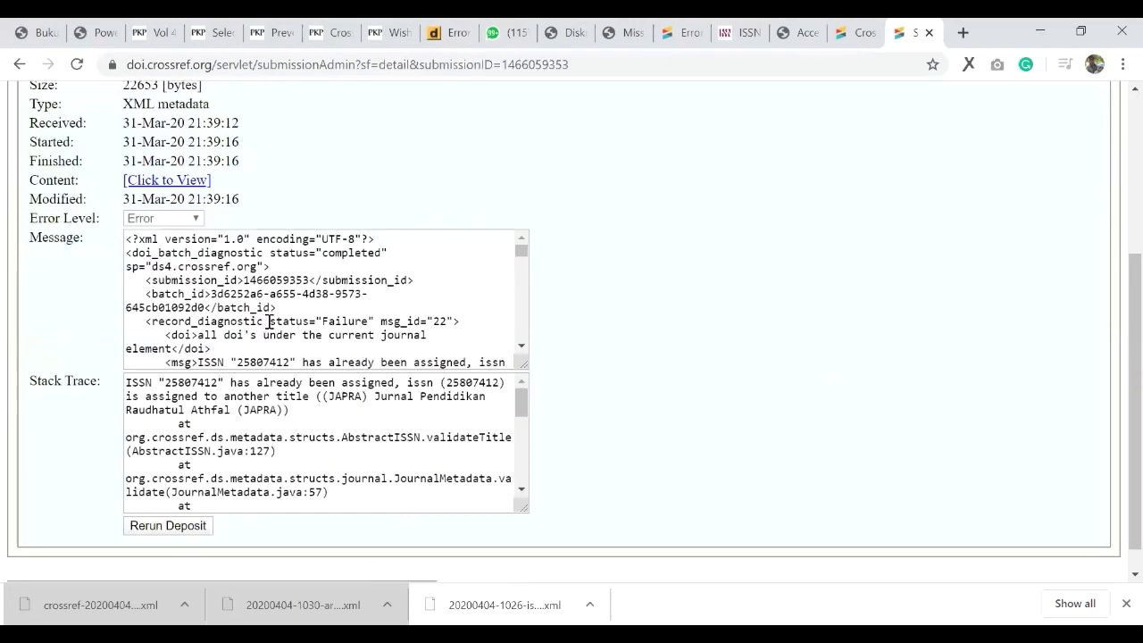
scroll(217, 335, down, 2)
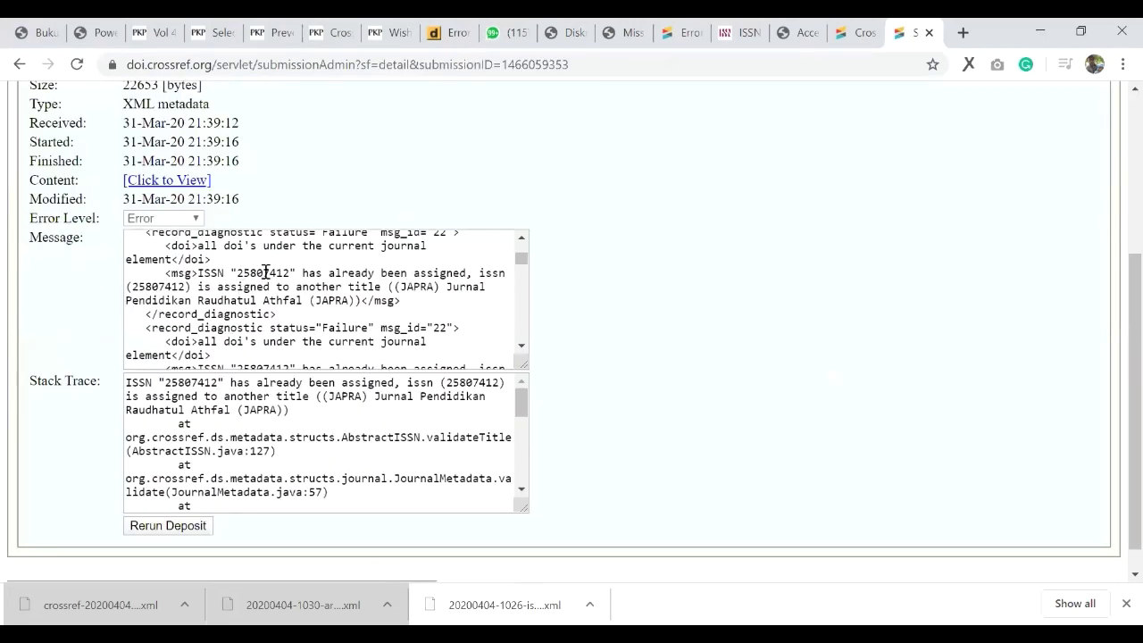
Step: Highlight the conflicting ISSN 25807412 and the JAPRA journal title holding it
double_click(281, 269)
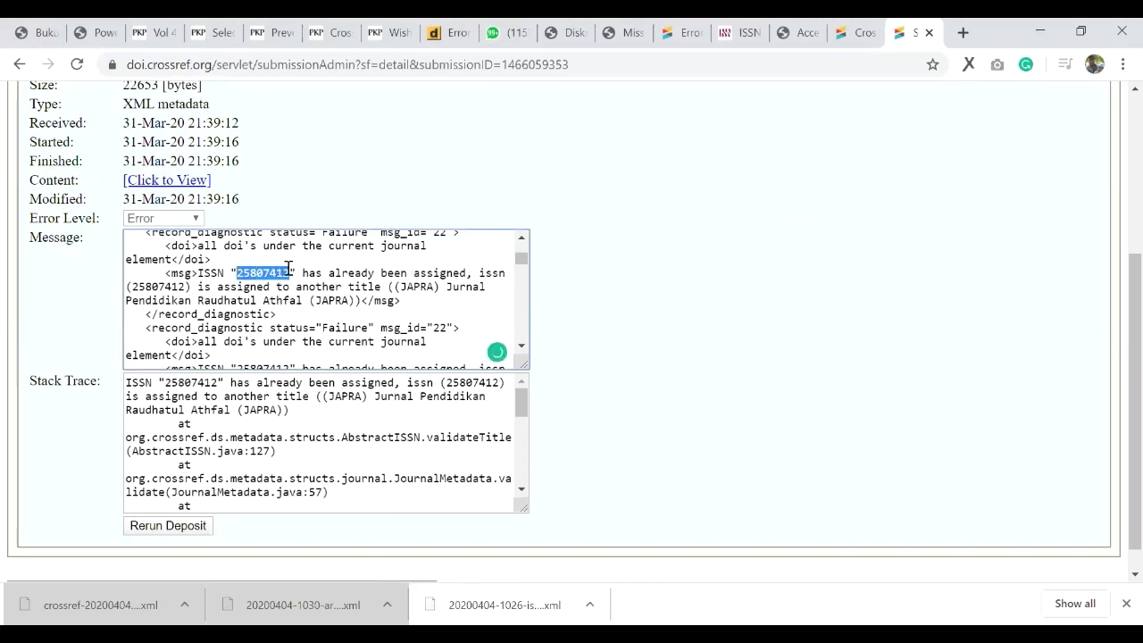
click(392, 287)
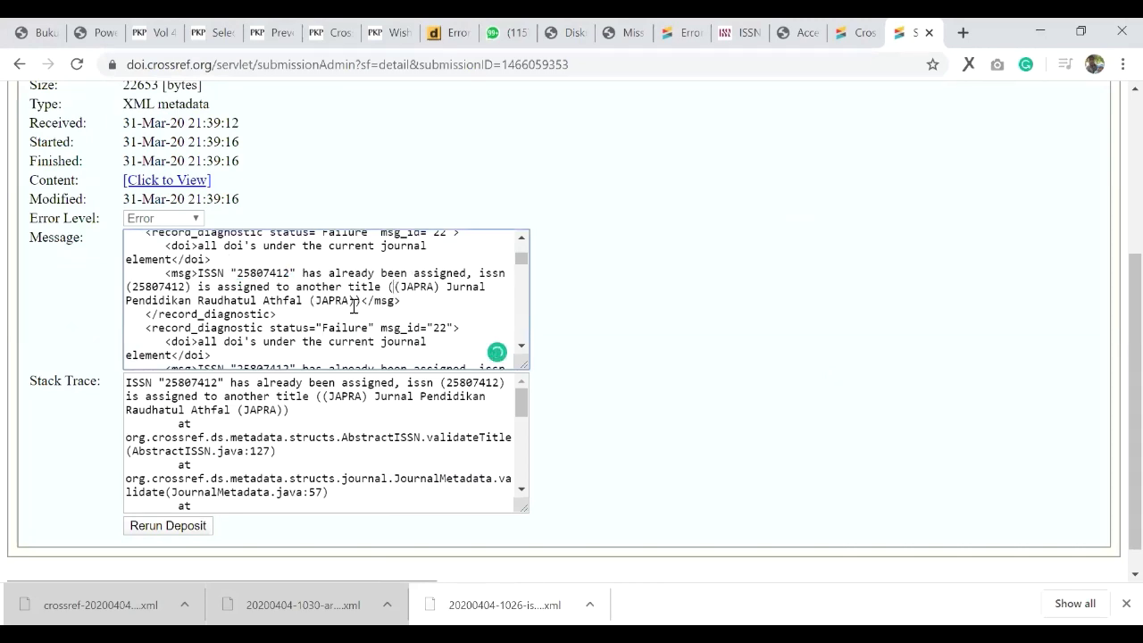
shift+click(358, 304)
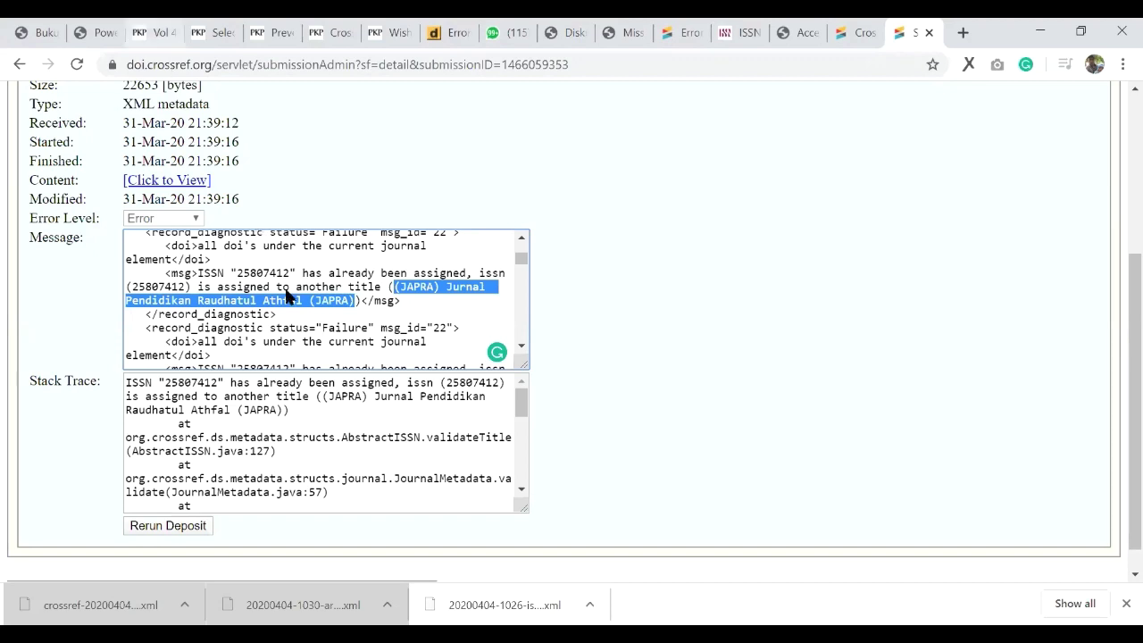
click(94, 32)
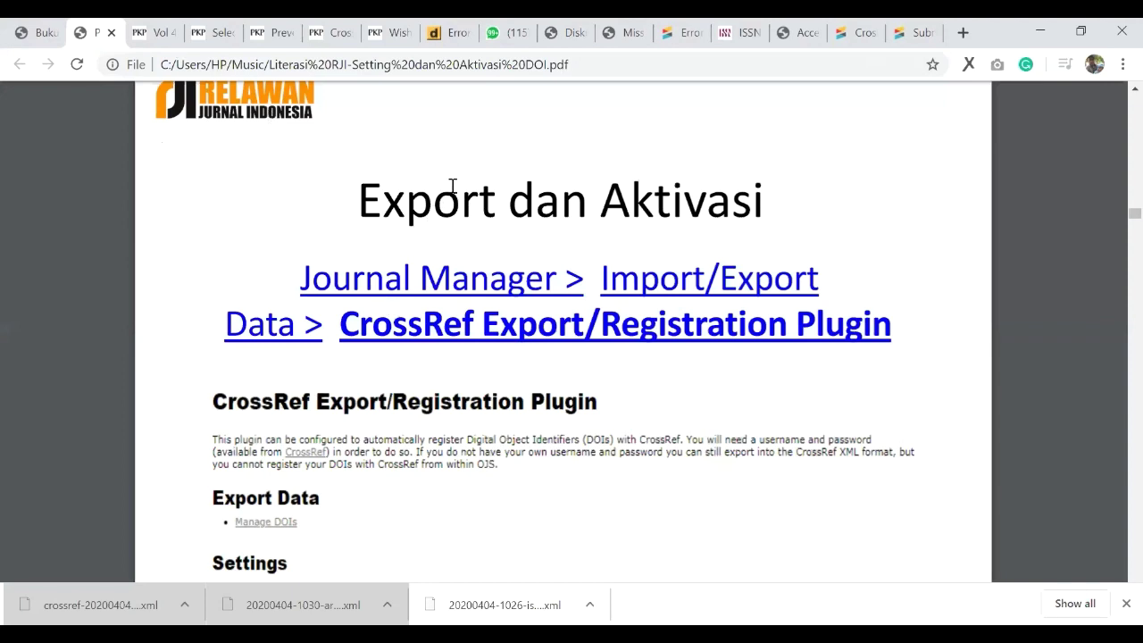
Step: Bring the guide PDF to page 9, 'Tiga cara untuk Aktivasi DOI'
scroll(309, 230, up, 5)
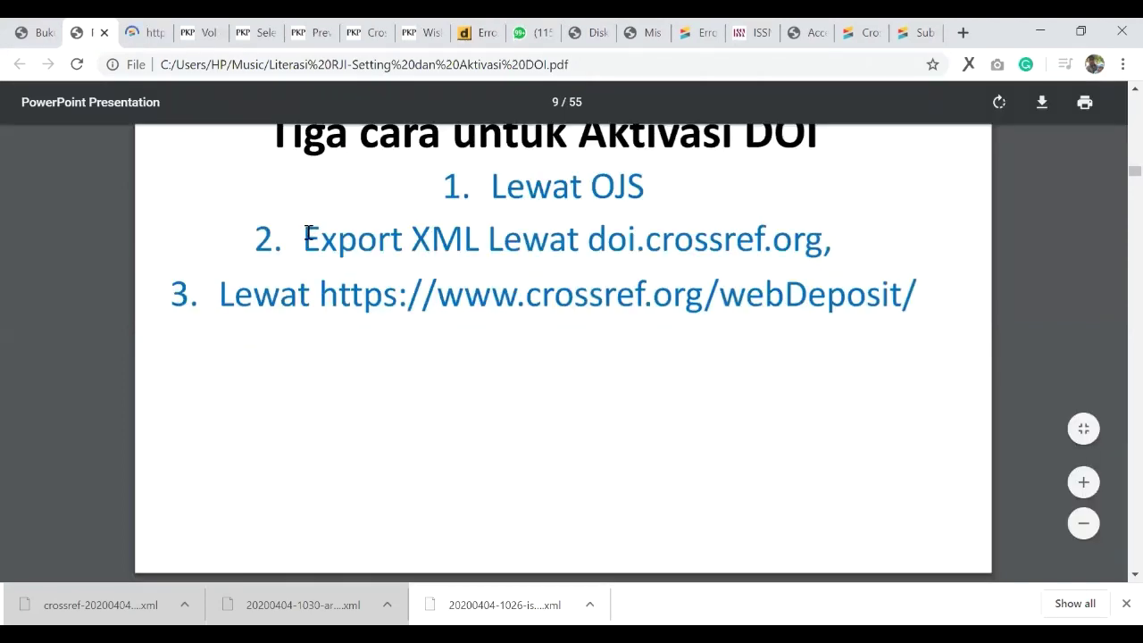
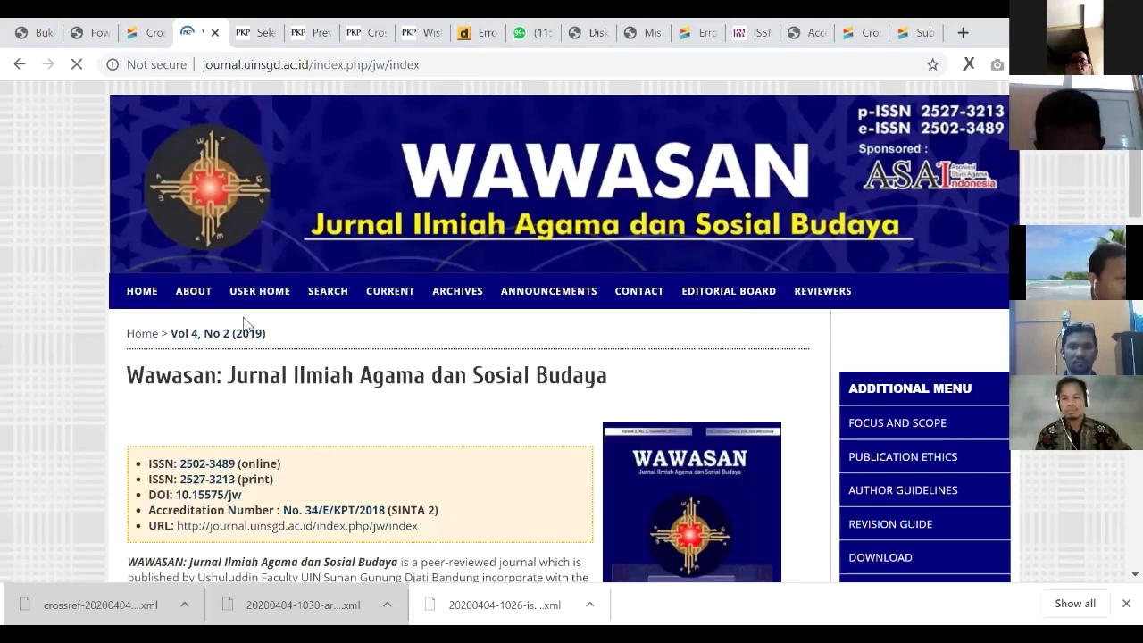
Step: Copy the DOI prefix 10.15575/jw and load doi.org/10.15575/jw in a new tab
scroll(243, 323, down, 2)
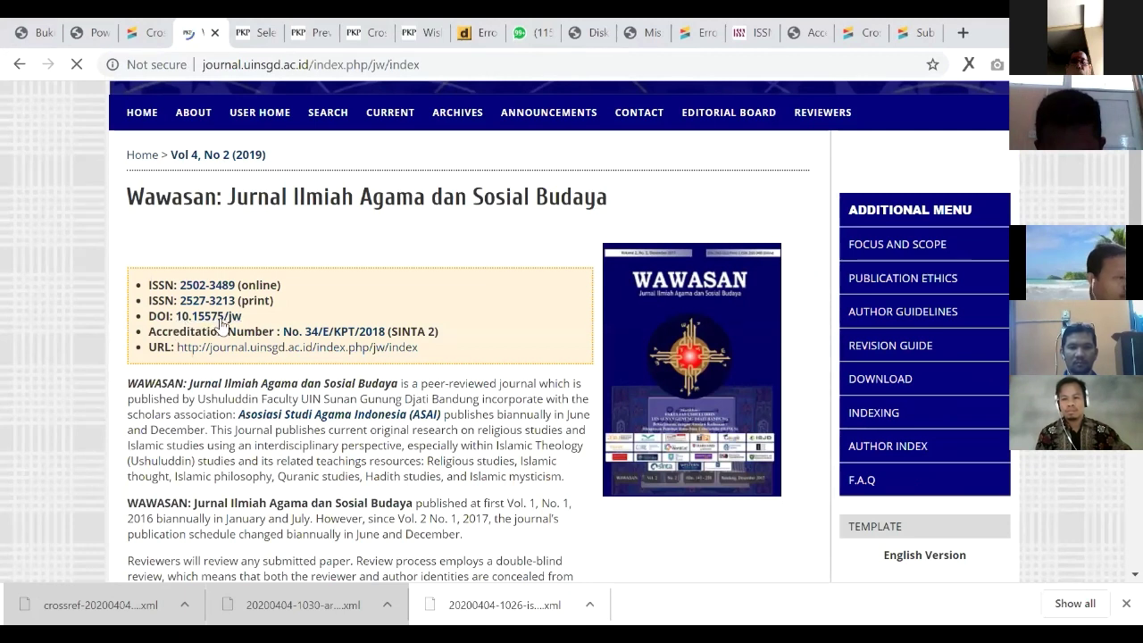
drag(182, 317, 242, 319)
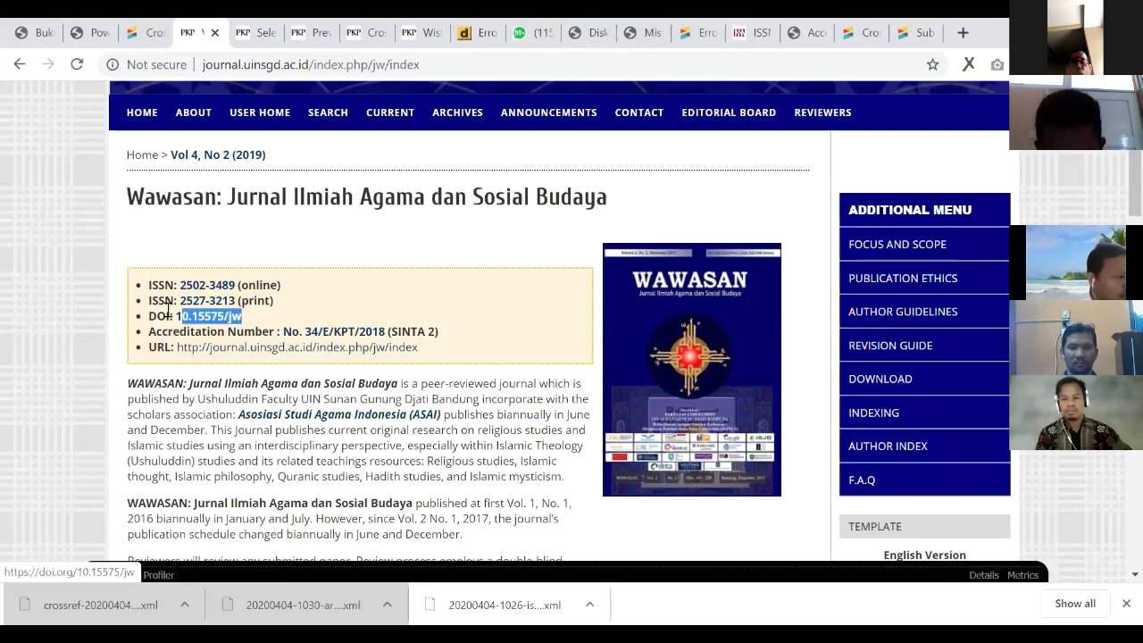
drag(175, 316, 242, 318)
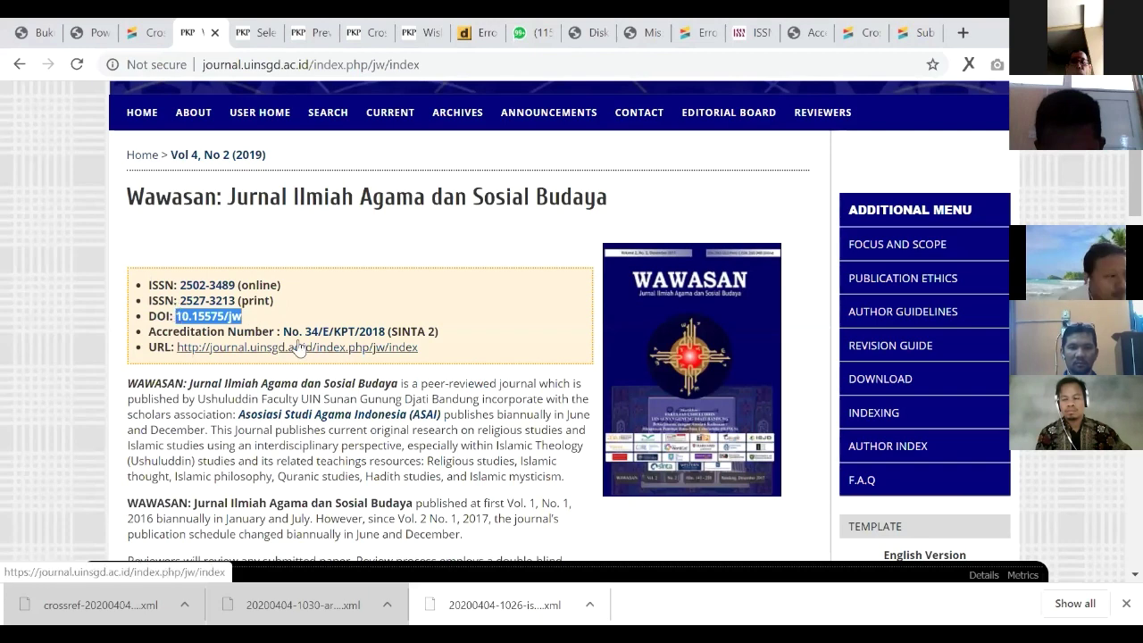
key(ctrl+c)
key(ctrl+t)
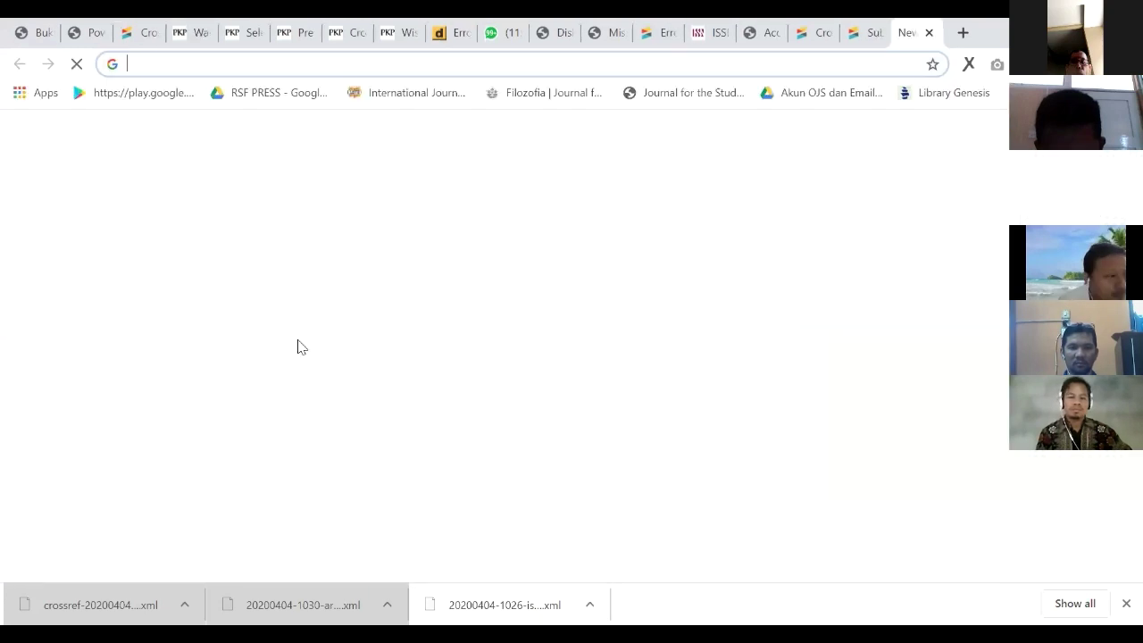
key(ctrl+v)
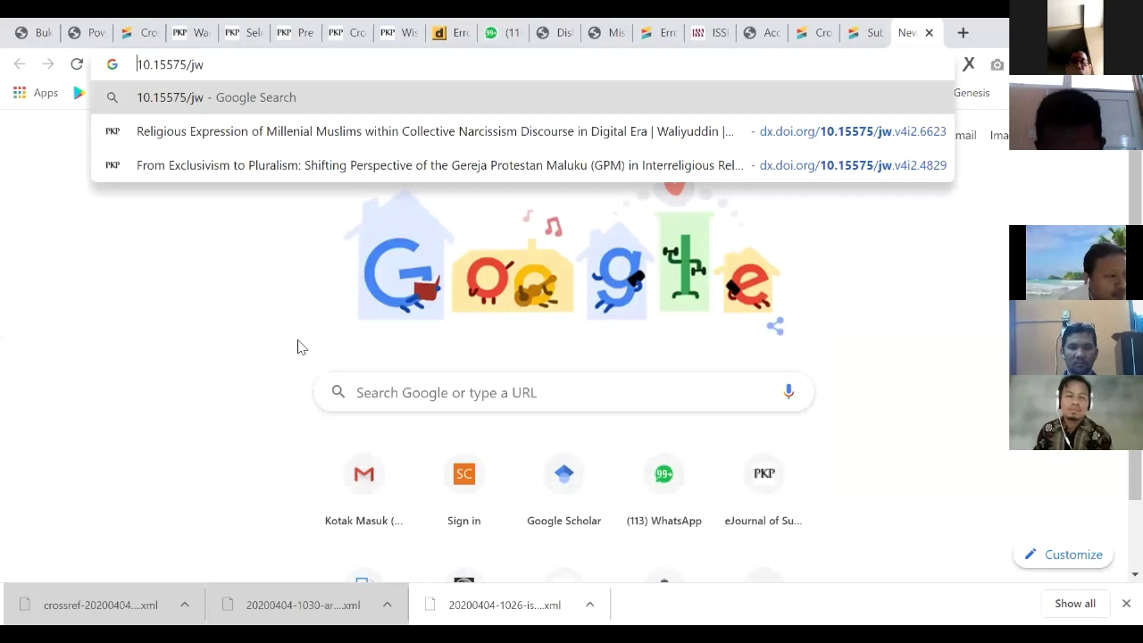
key(Home)
text(doi)
text(.org)
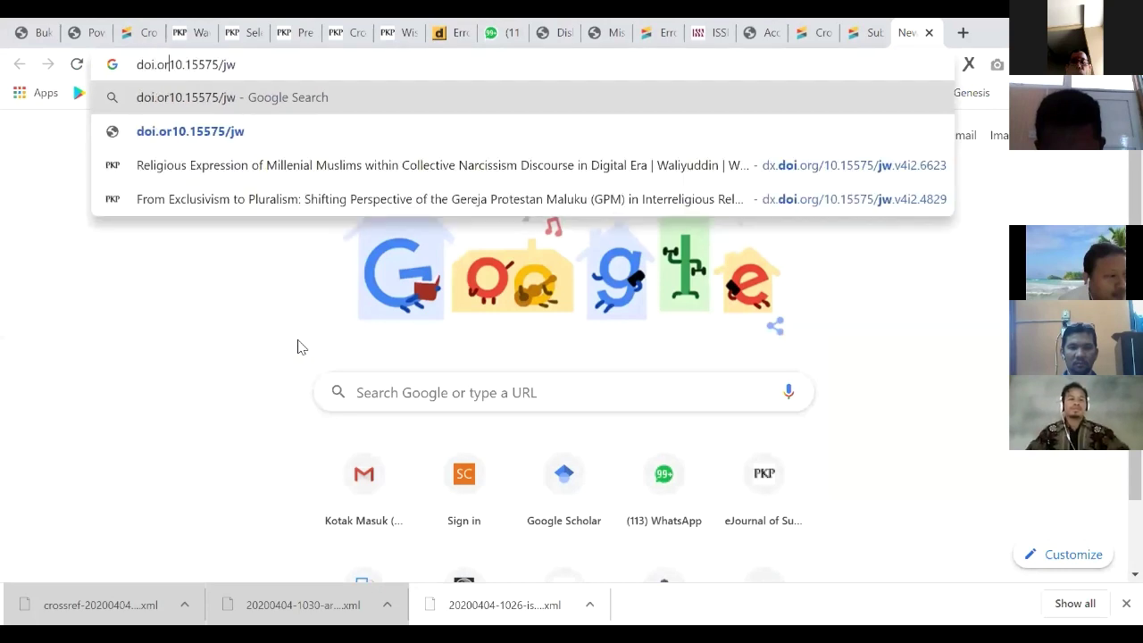
text(/)
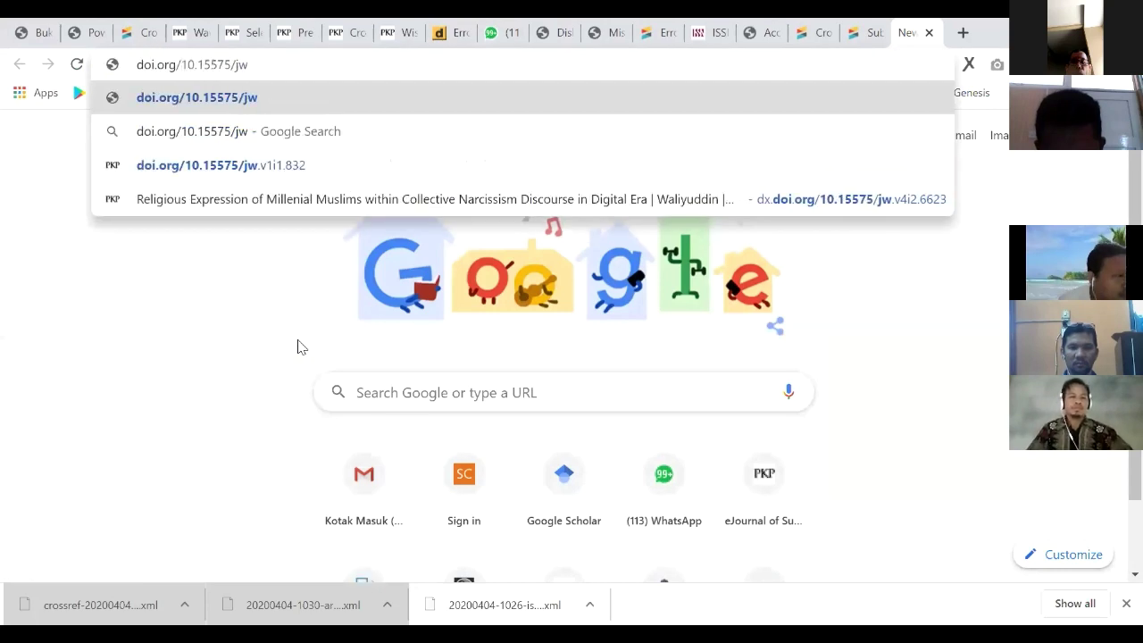
key(Return)
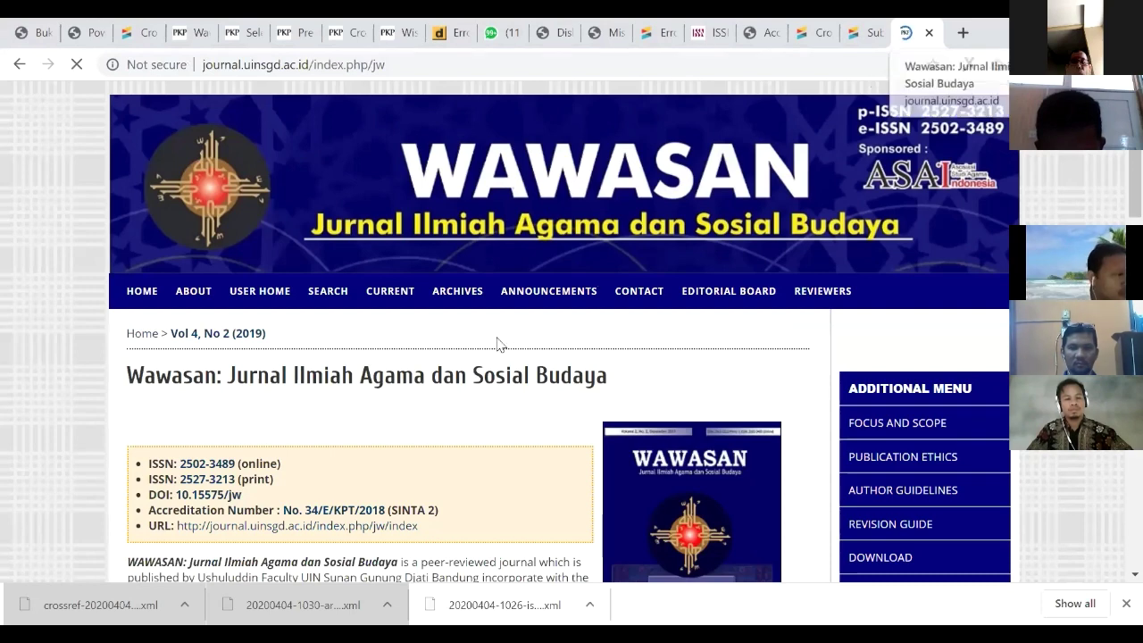
Step: Confirm the DOI resolves to the Wawasan journal, then return to the Crossref webDeposit form
scroll(497, 339, down, 1)
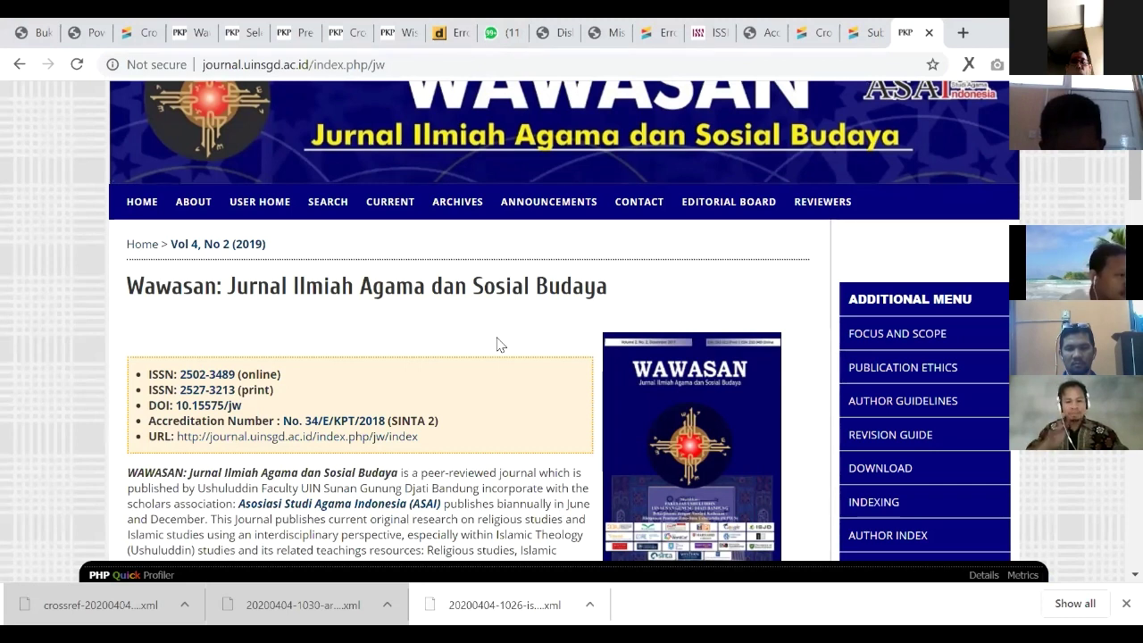
drag(242, 405, 176, 406)
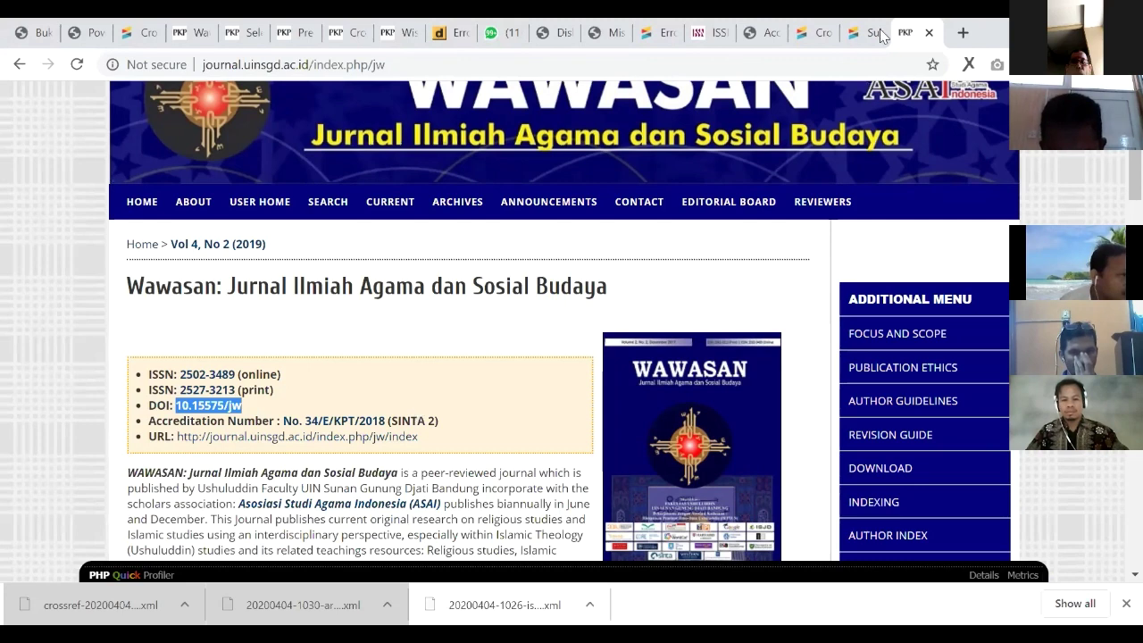
scroll(925, 34, down, 3)
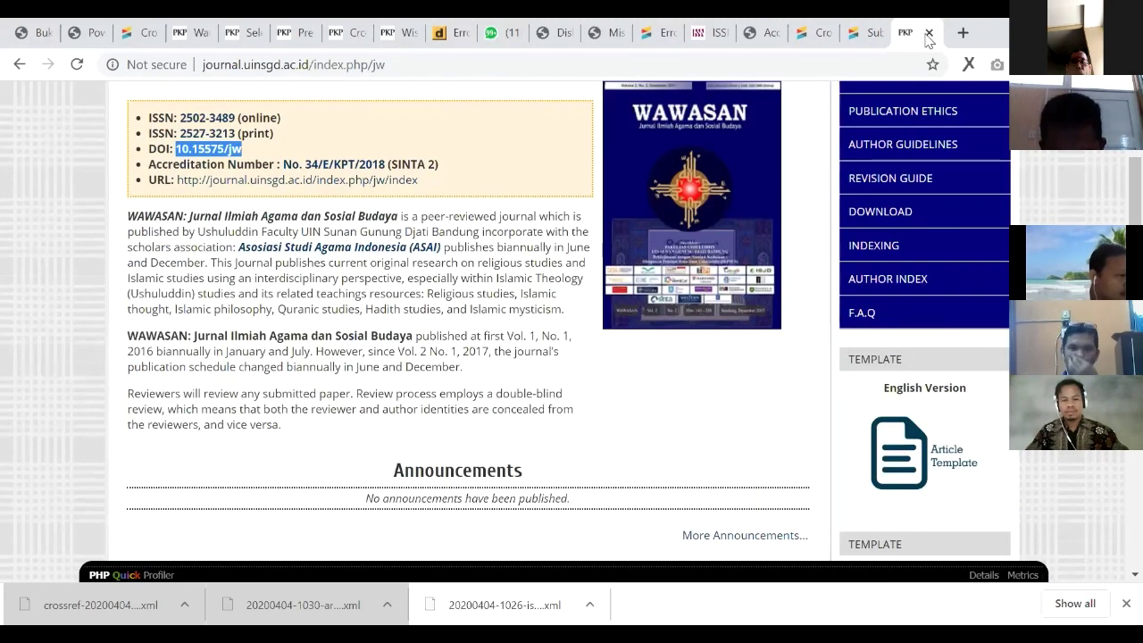
scroll(357, 206, down, 1)
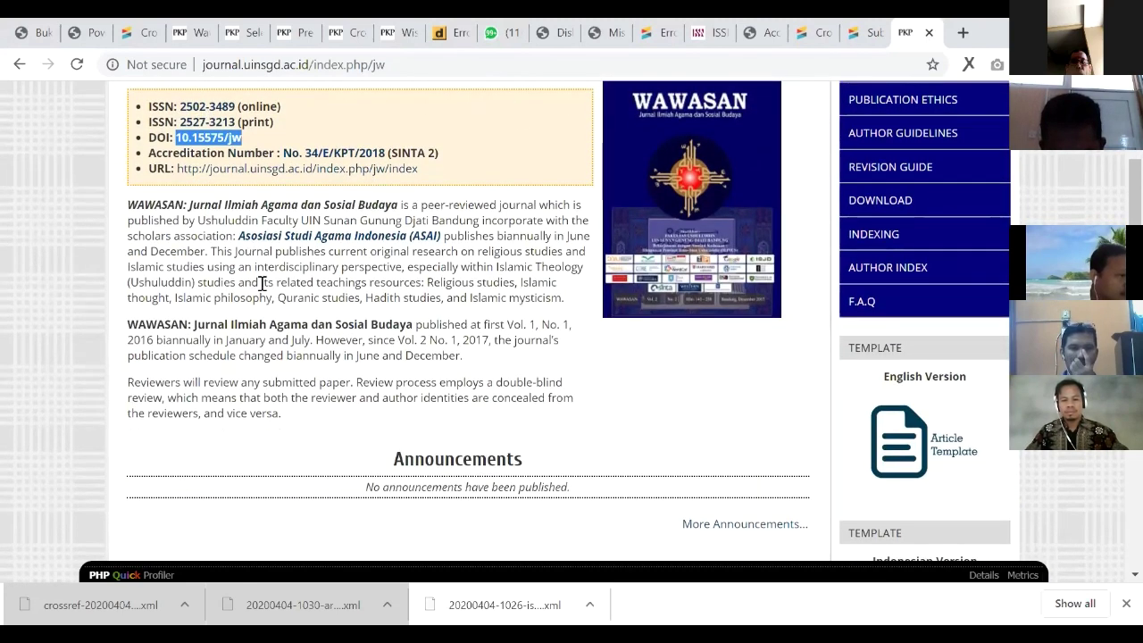
click(190, 33)
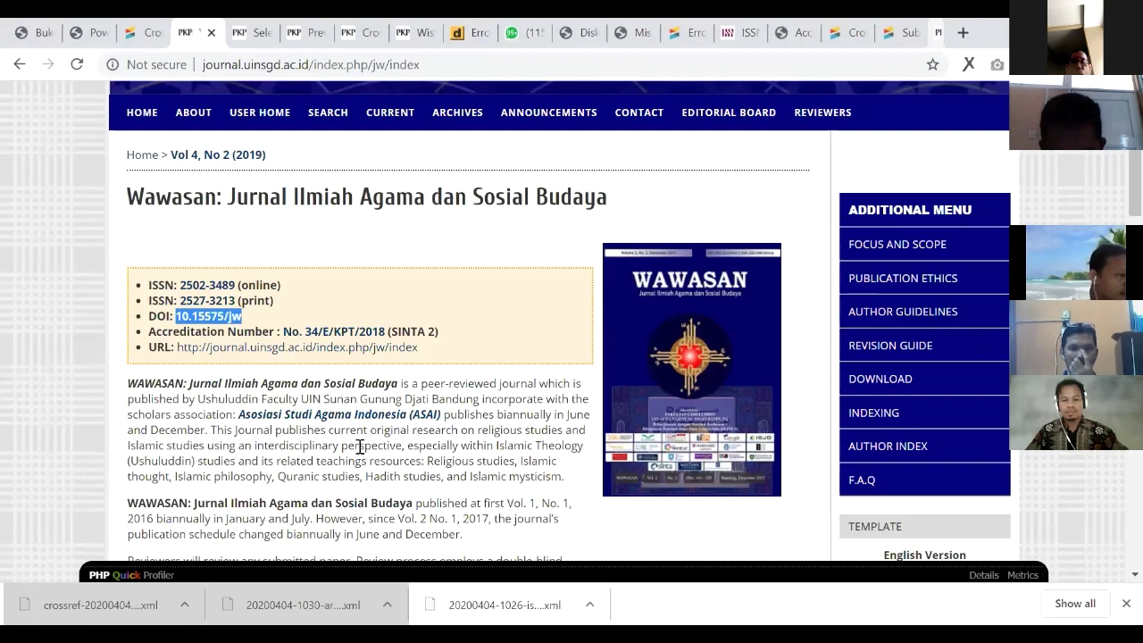
key(ctrl+shift+Tab)
scroll(361, 142, up, 2)
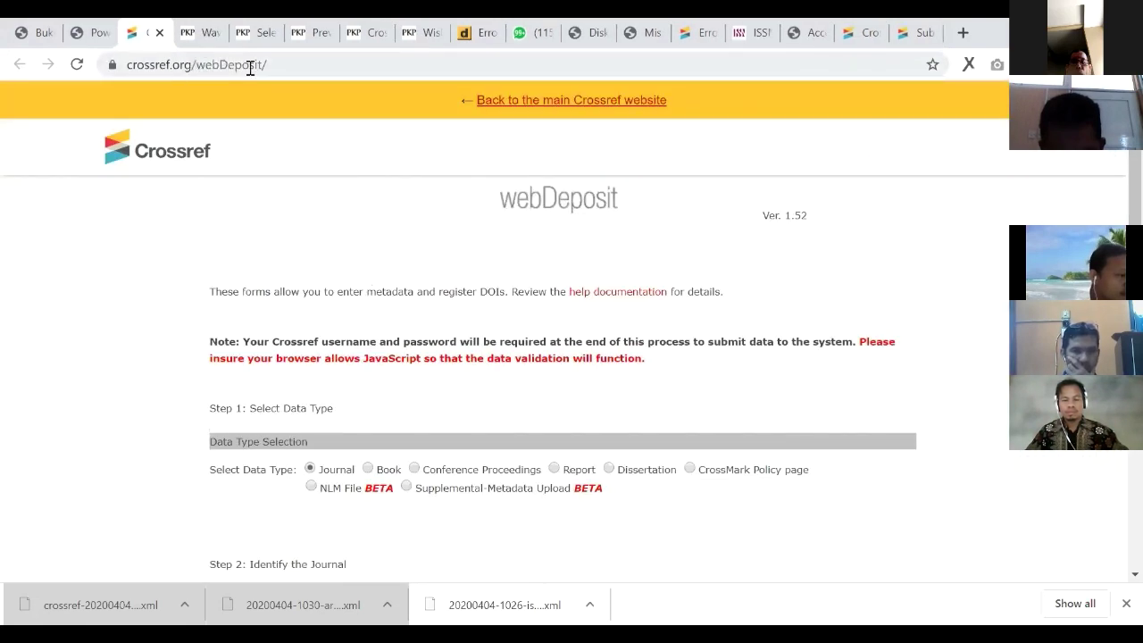
Step: Review the webDeposit form with Journal as the data type, then go back to the Wawasan journal page
click(300, 62)
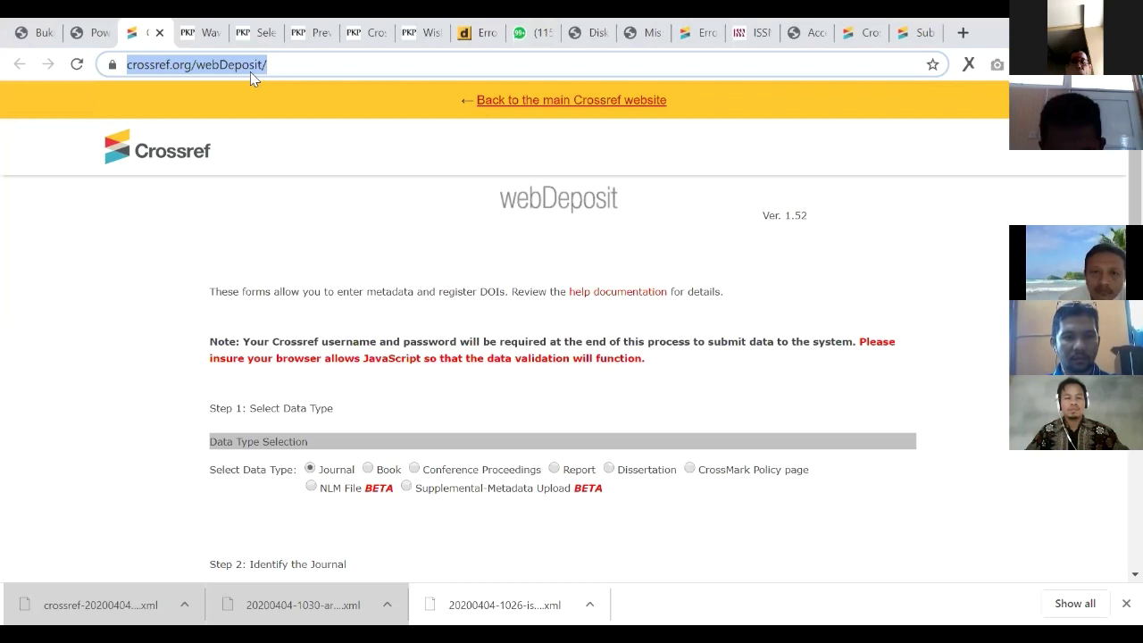
scroll(320, 283, down, 2)
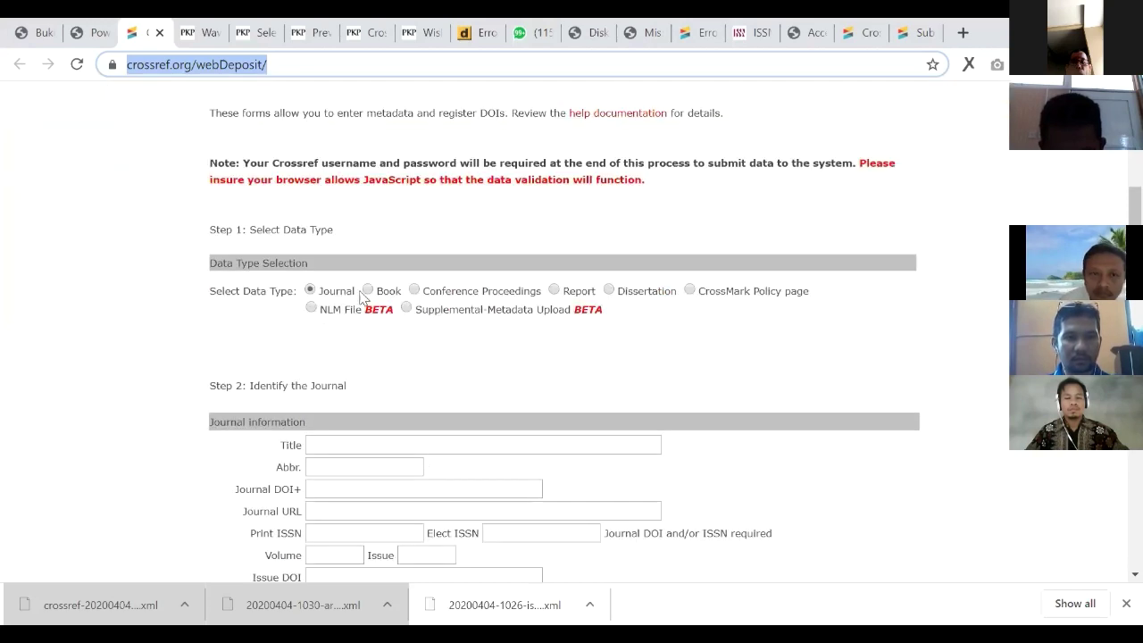
click(310, 293)
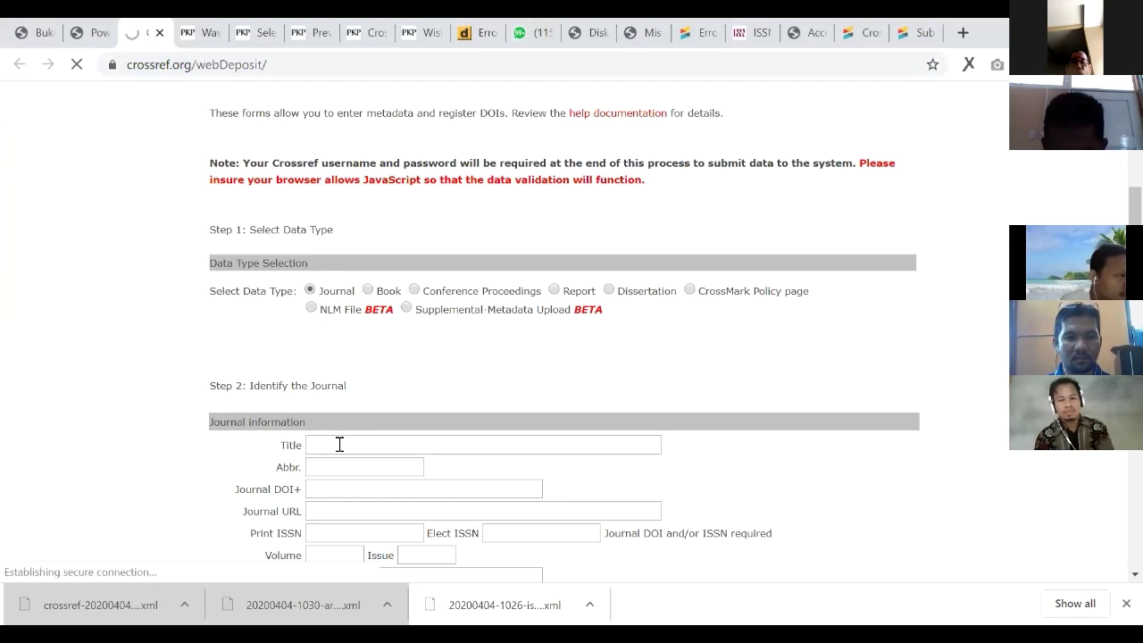
scroll(420, 388, down, 3)
scroll(421, 388, up, 2)
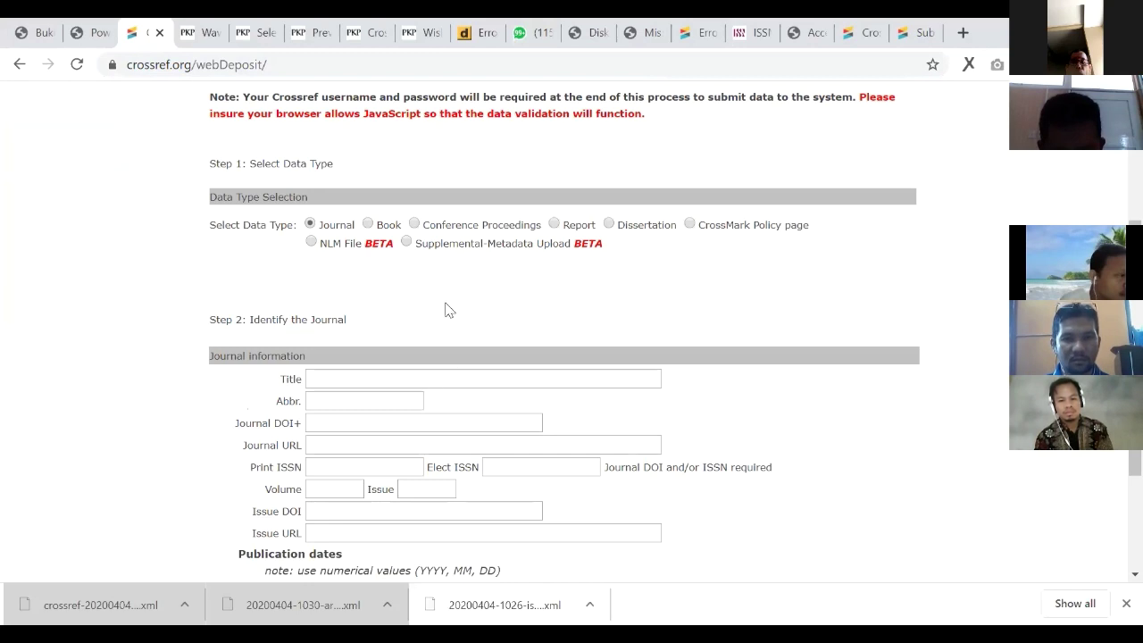
click(367, 224)
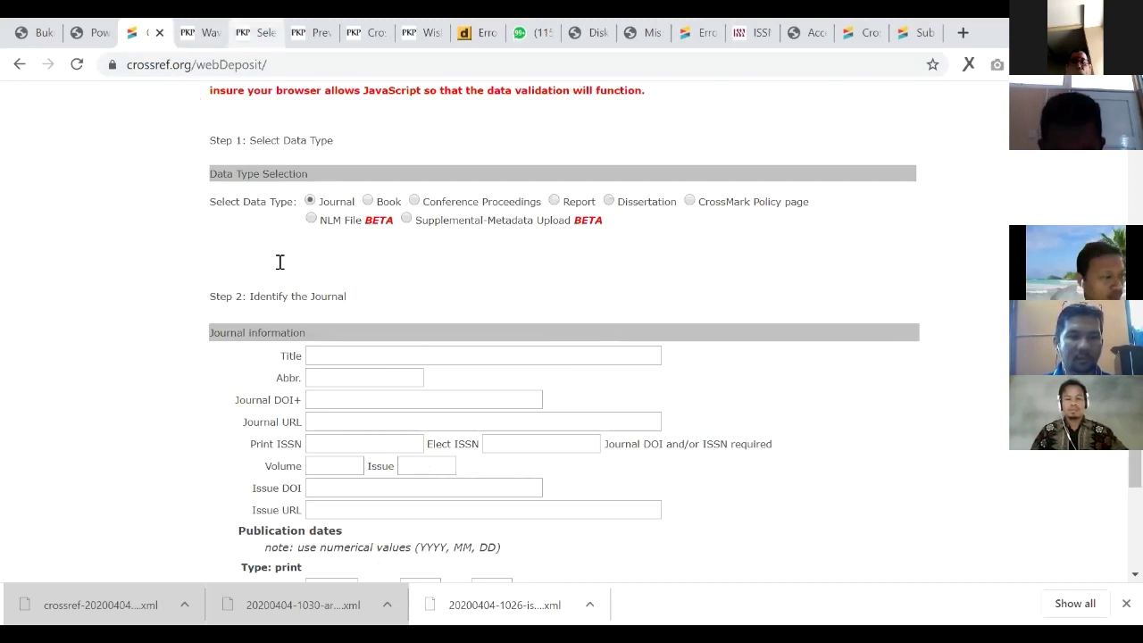
key(ctrl+Tab)
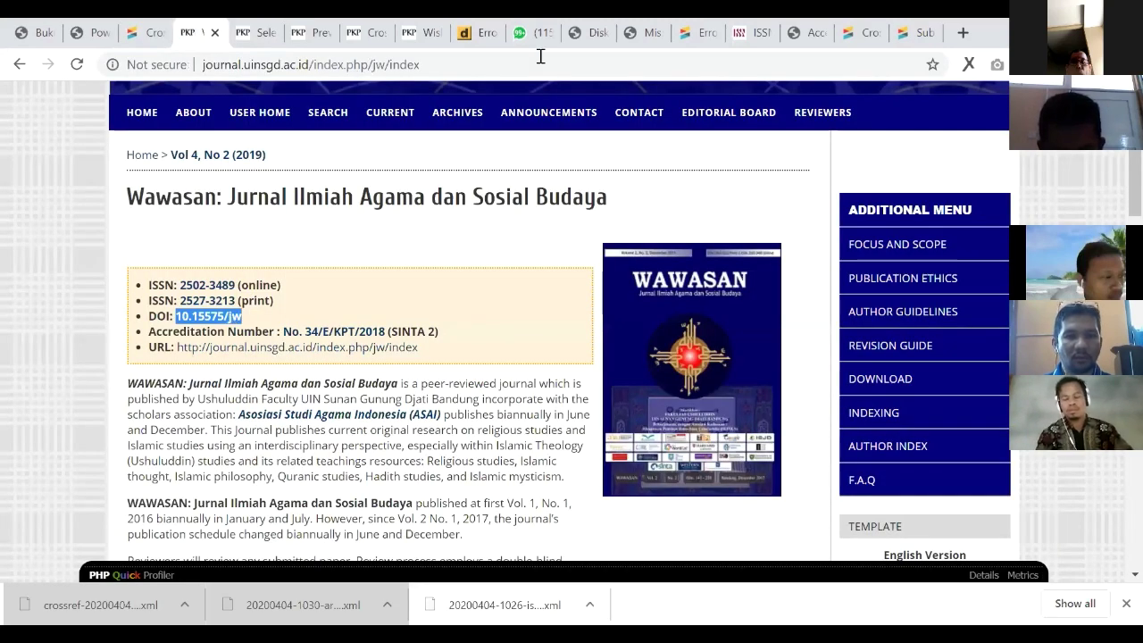
Step: Find 'syifa' in the UIN SGD journal list and open the Syifa al-Qulub journal page
key(Home)
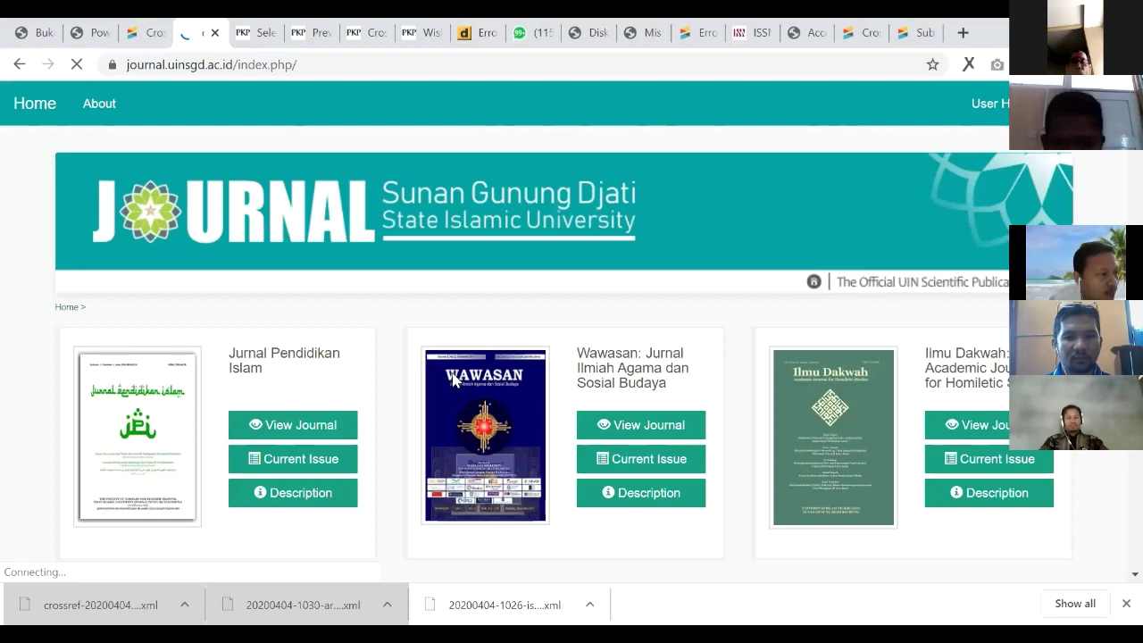
scroll(453, 381, down, 2)
key(ctrl+f)
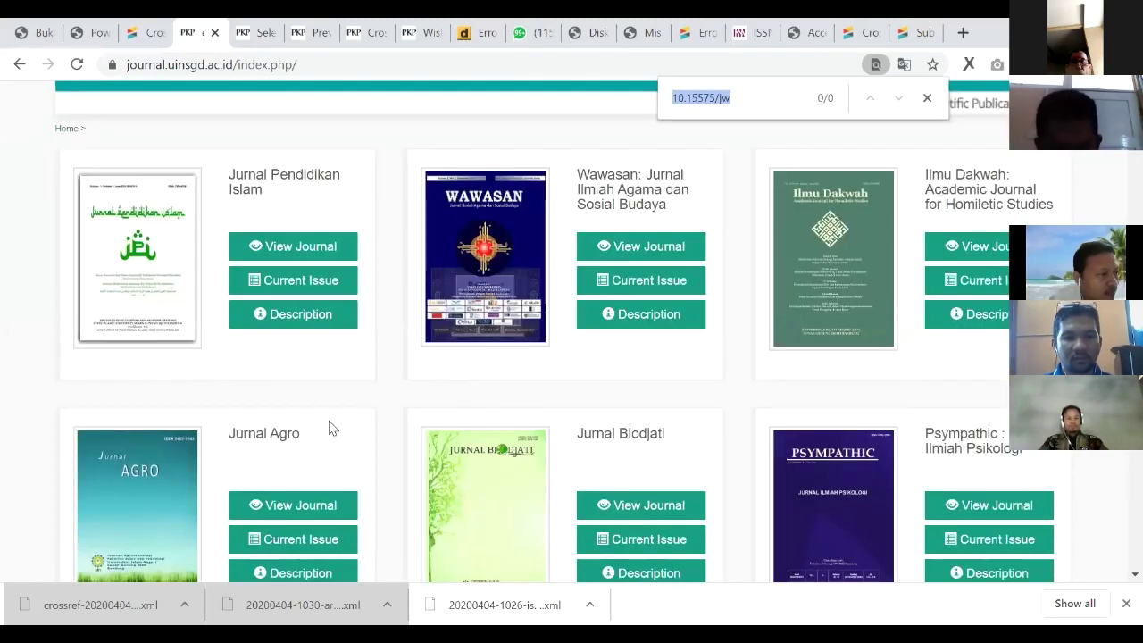
text(sy)
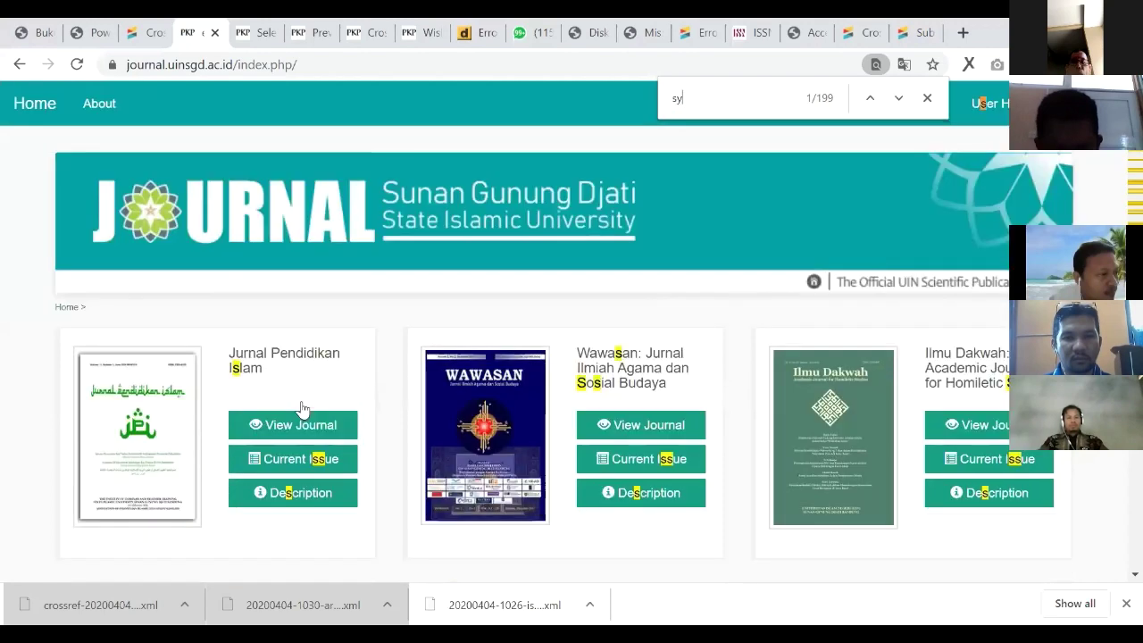
text(ifa)
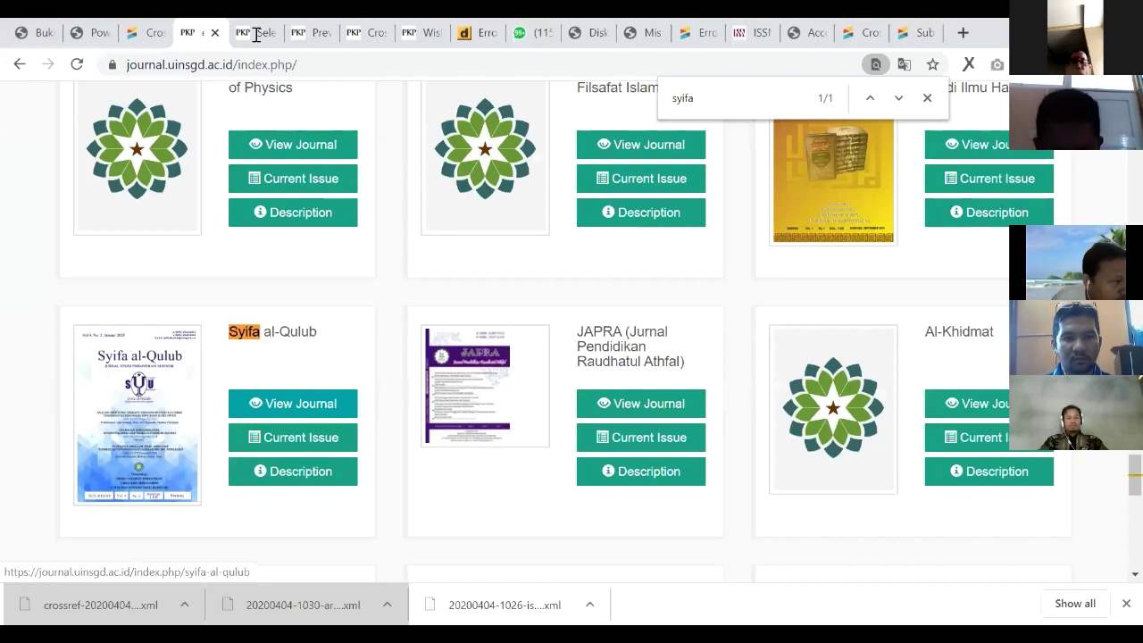
click(141, 454)
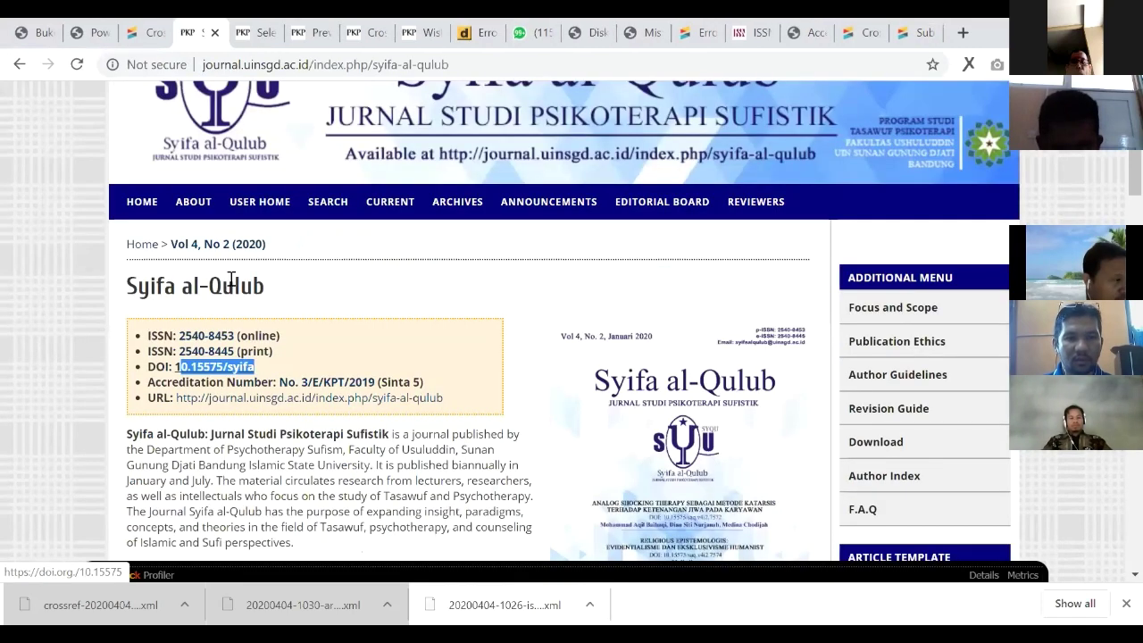
Step: Select its DOI prefix 10.15575/syifa and return to the Crossref deposit form
scroll(229, 280, down, 1)
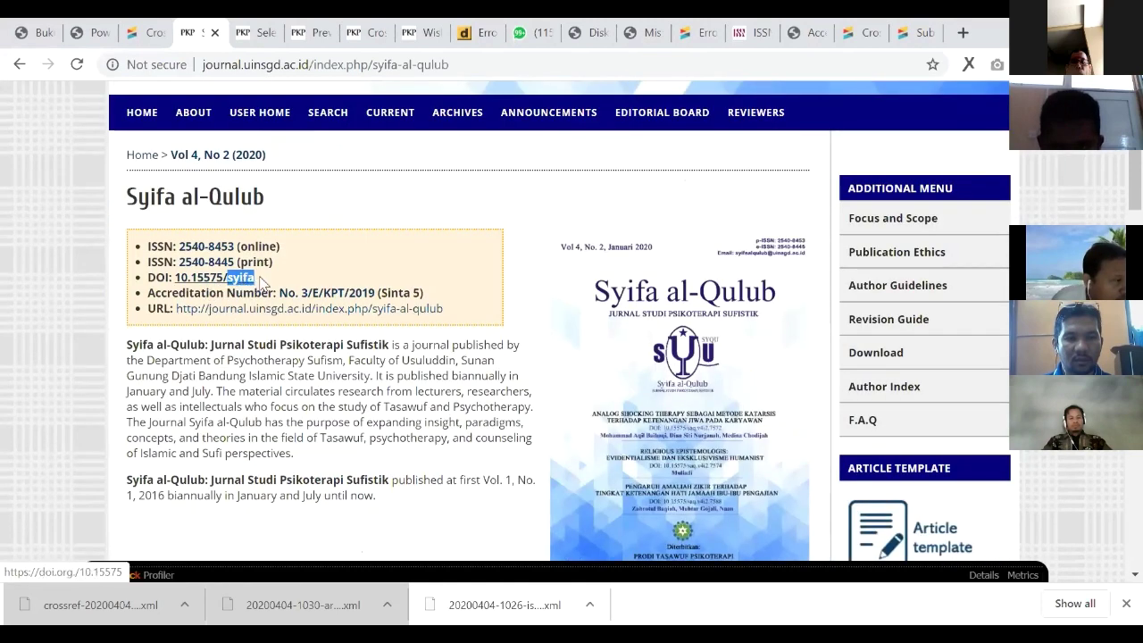
drag(234, 280, 332, 273)
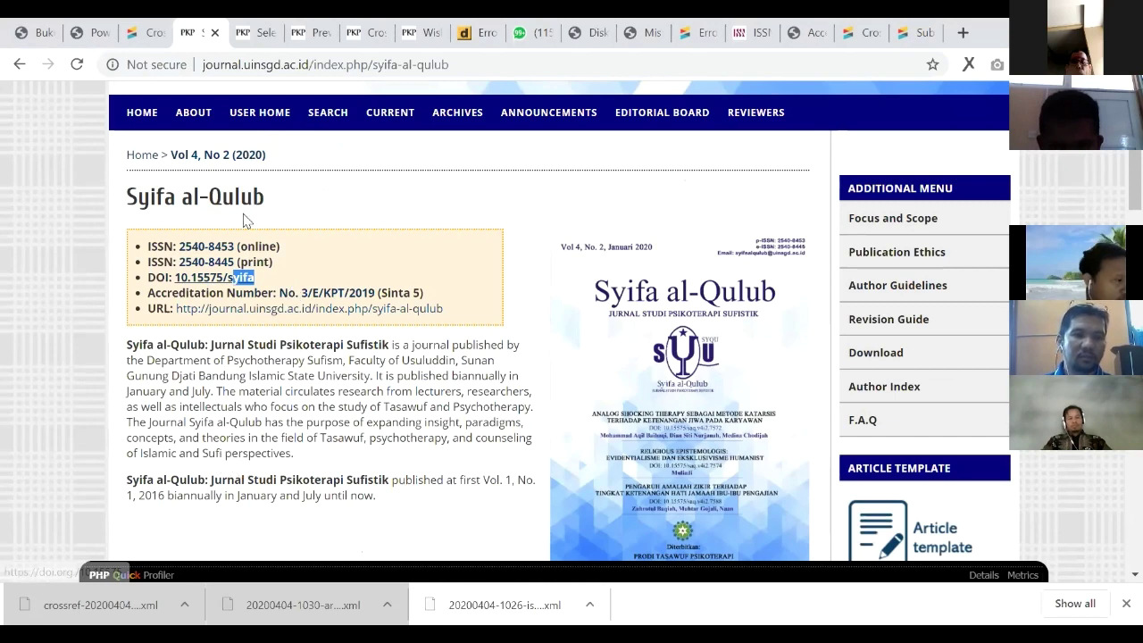
scroll(307, 199, up, 2)
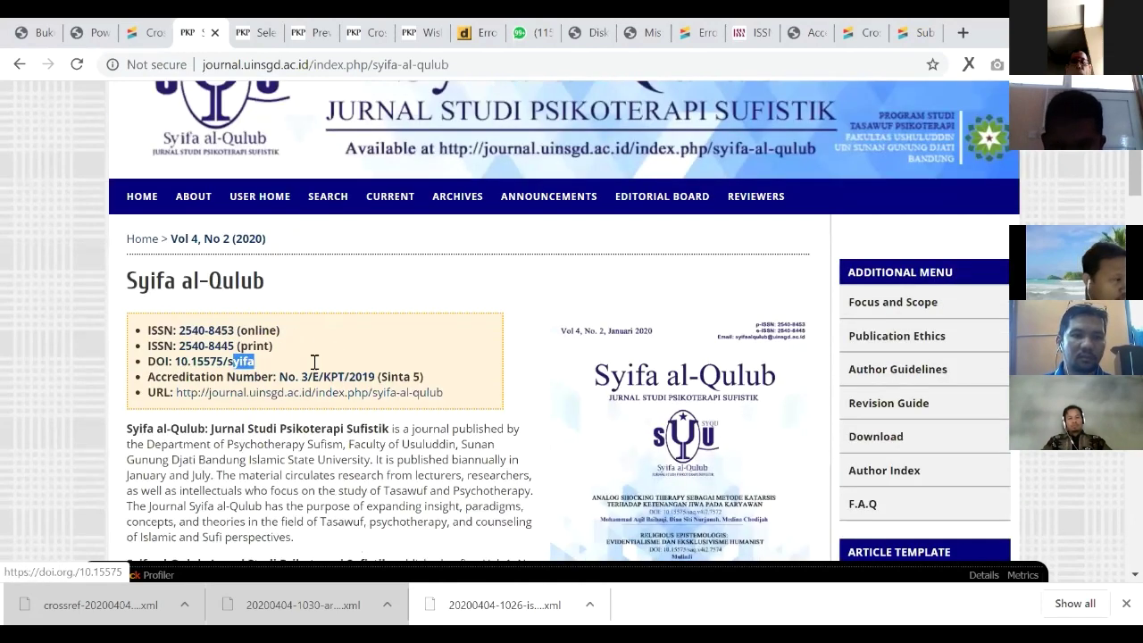
click(165, 28)
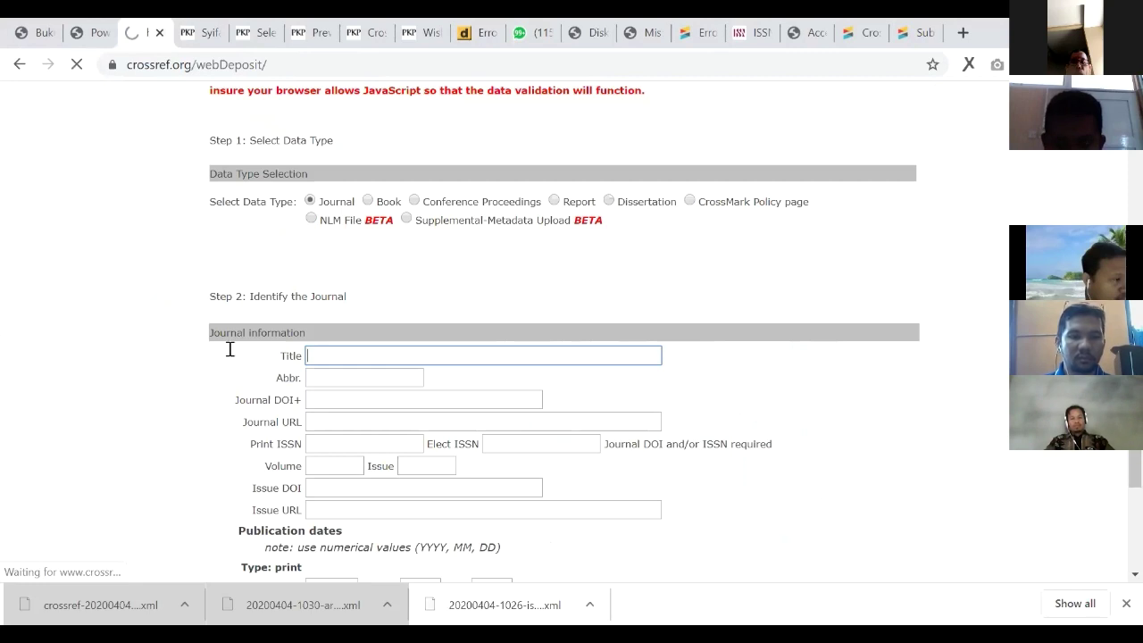
Step: Paste 'Syifa al-Qulub : Jurnal Studi Psikoterapi Sufistik' from the ISSN record into Title, then close that record
scroll(227, 347, up, 3)
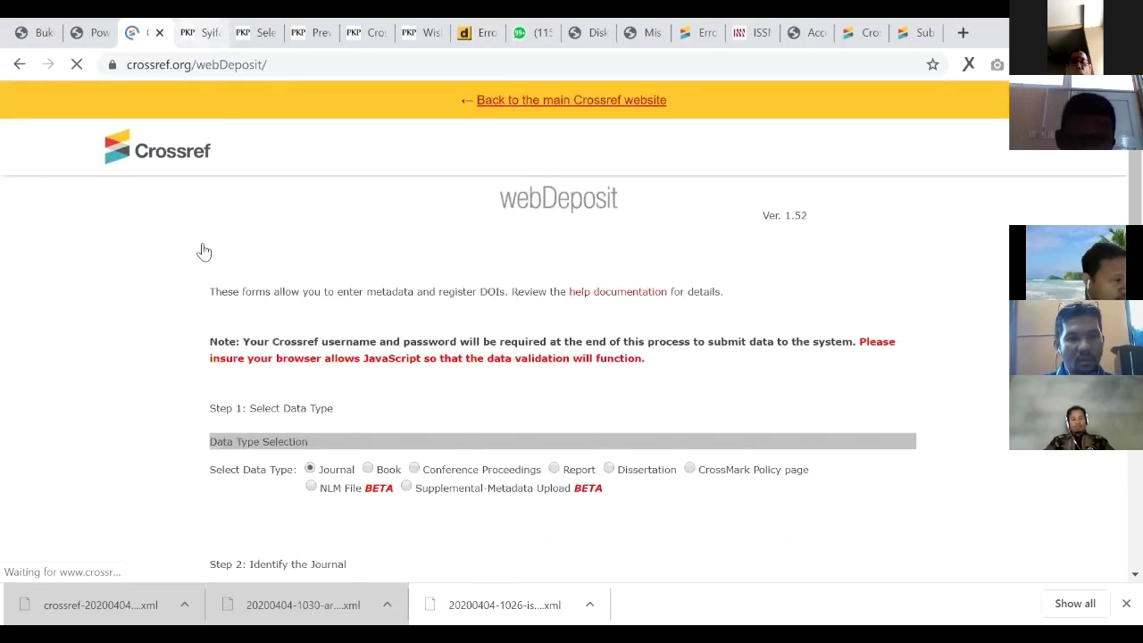
click(219, 32)
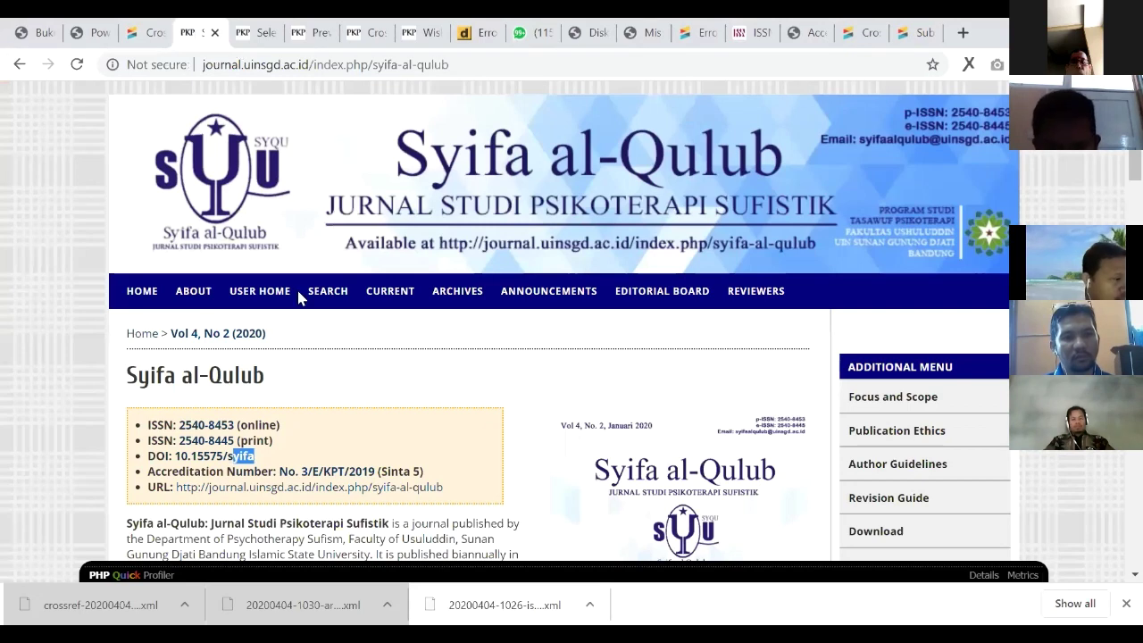
scroll(299, 297, down, 2)
click(257, 269)
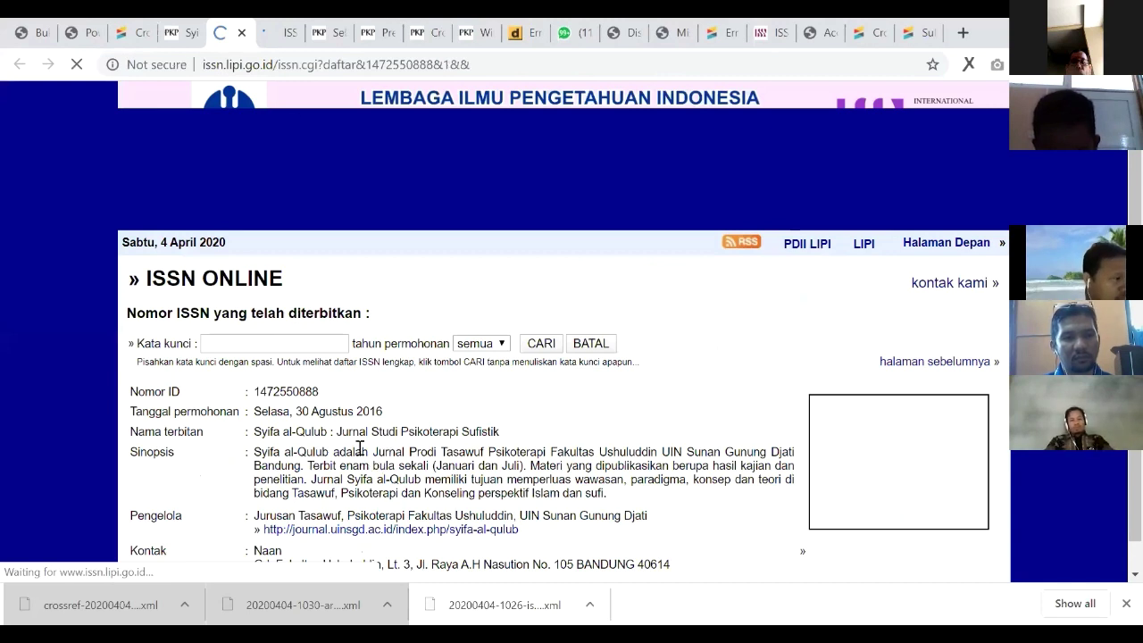
key(ctrl+3)
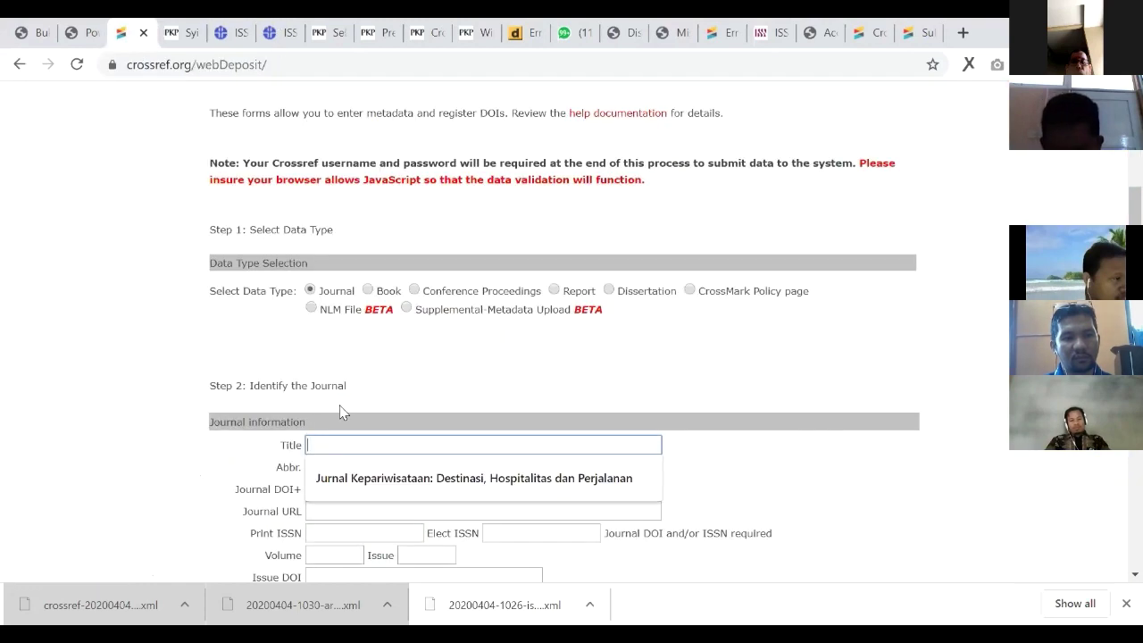
text(Syifa al-Qulub : Jurnal Studi Psikoterapi Sufistik)
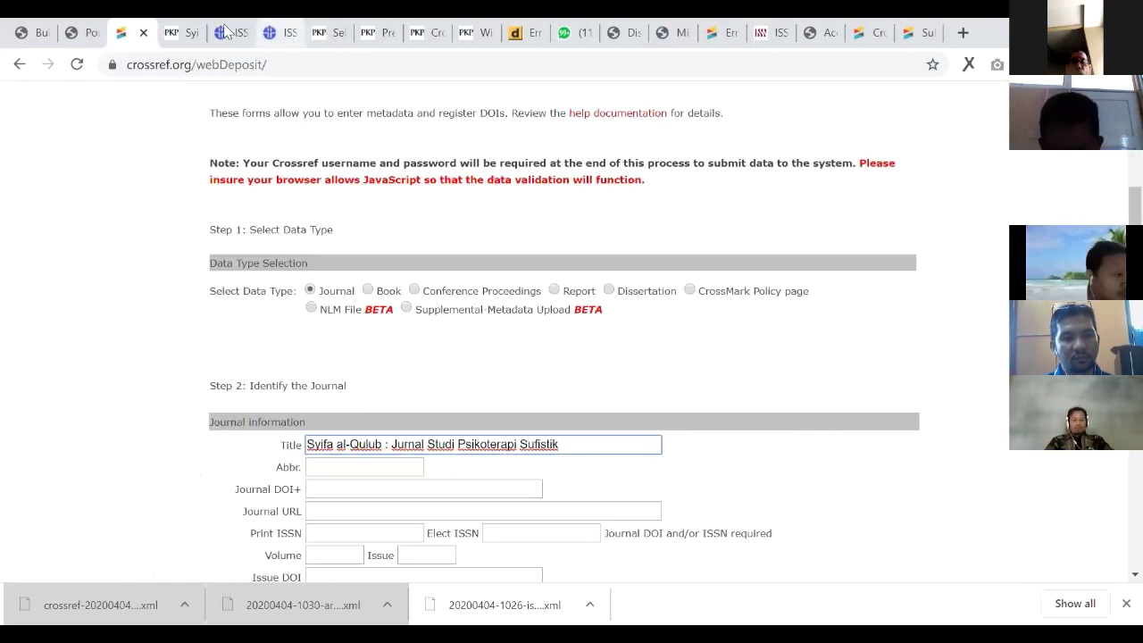
click(282, 32)
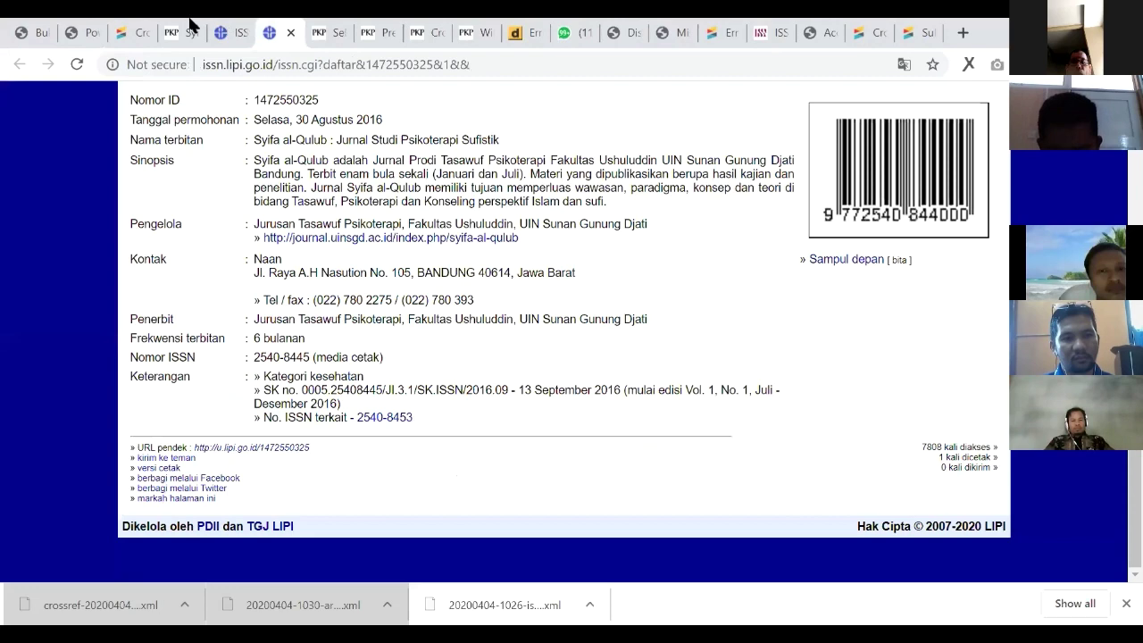
key(ctrl+w)
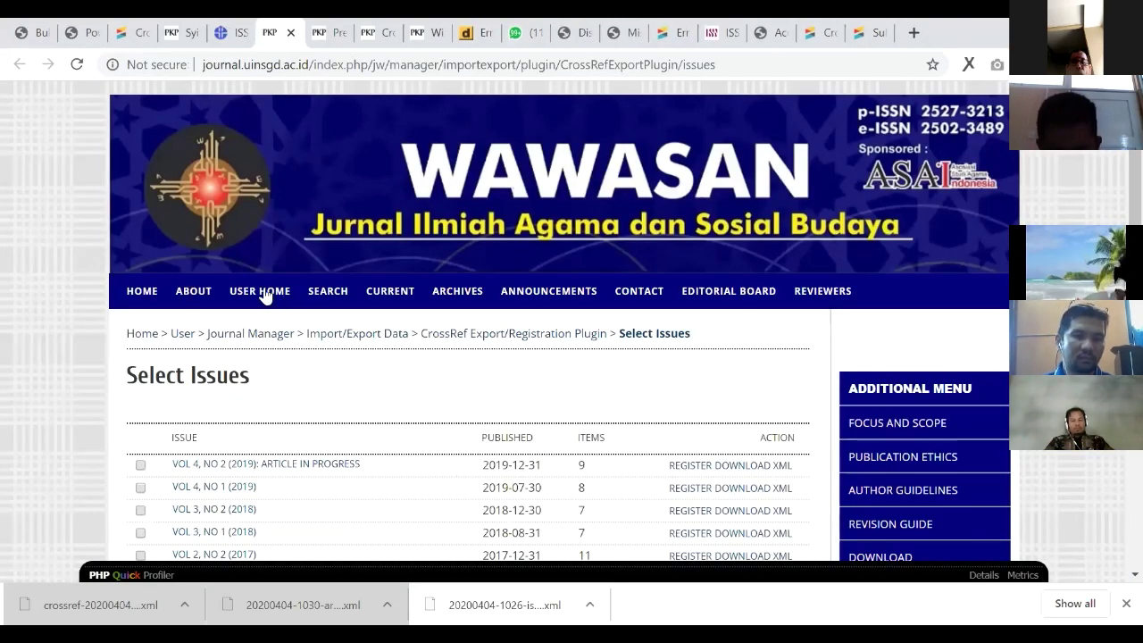
Step: Enter the journal title as the abbreviation and copy prefix 10.15575/saq from an article DOI into Journal DOI
key(ctrl+shift+Tab)
key(ctrl+shift+Tab)
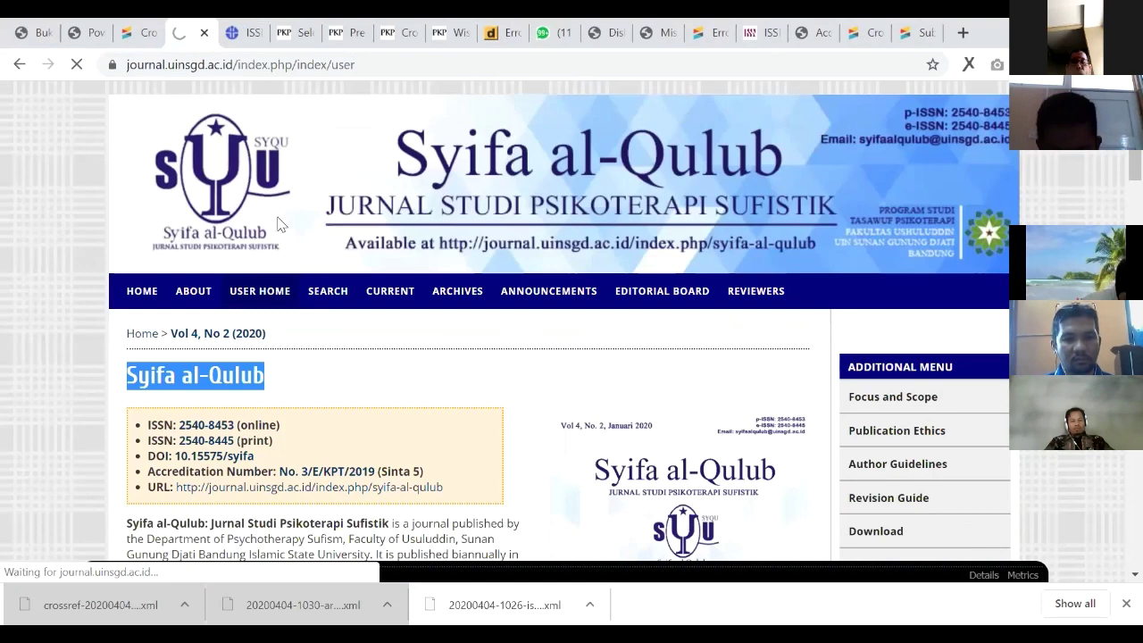
key(ctrl+f)
scroll(338, 230, up, 3)
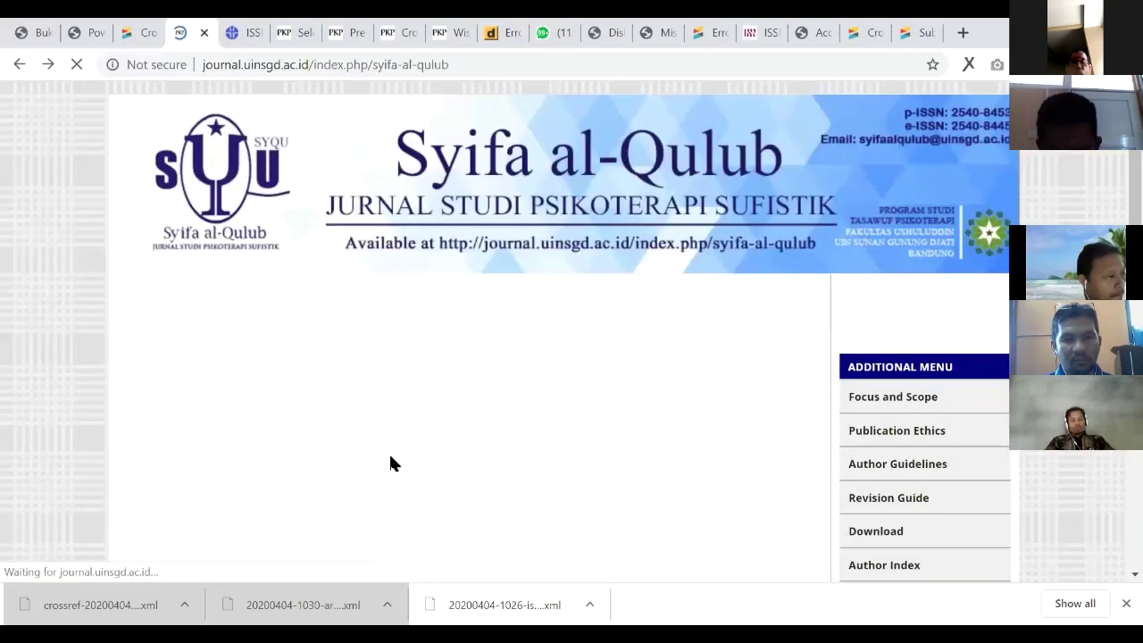
scroll(337, 415, down, 5)
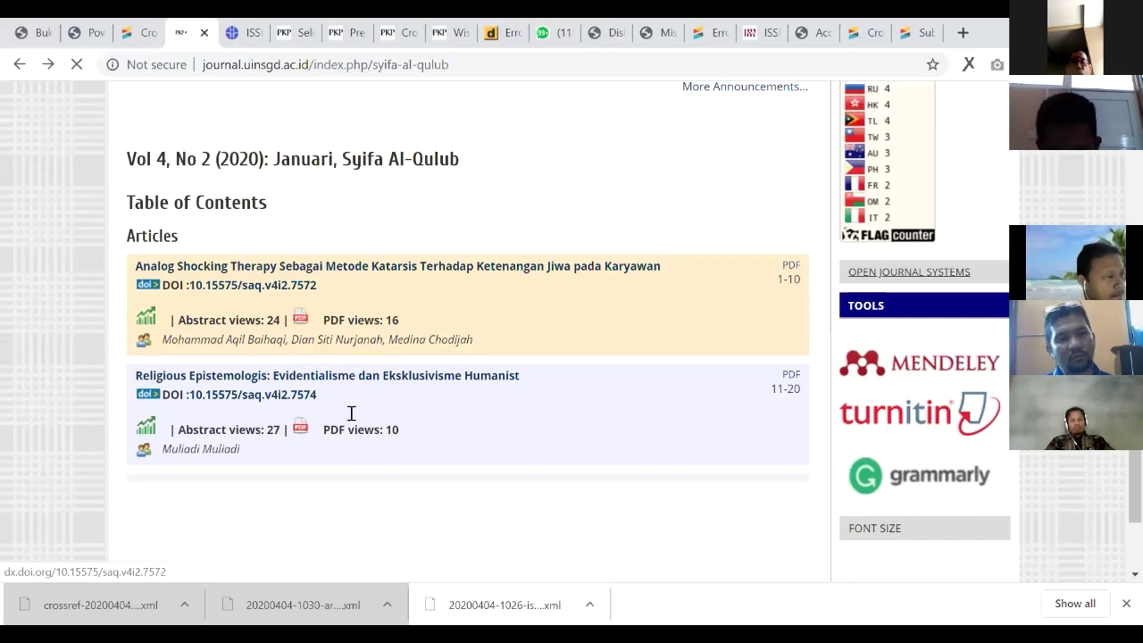
click(141, 32)
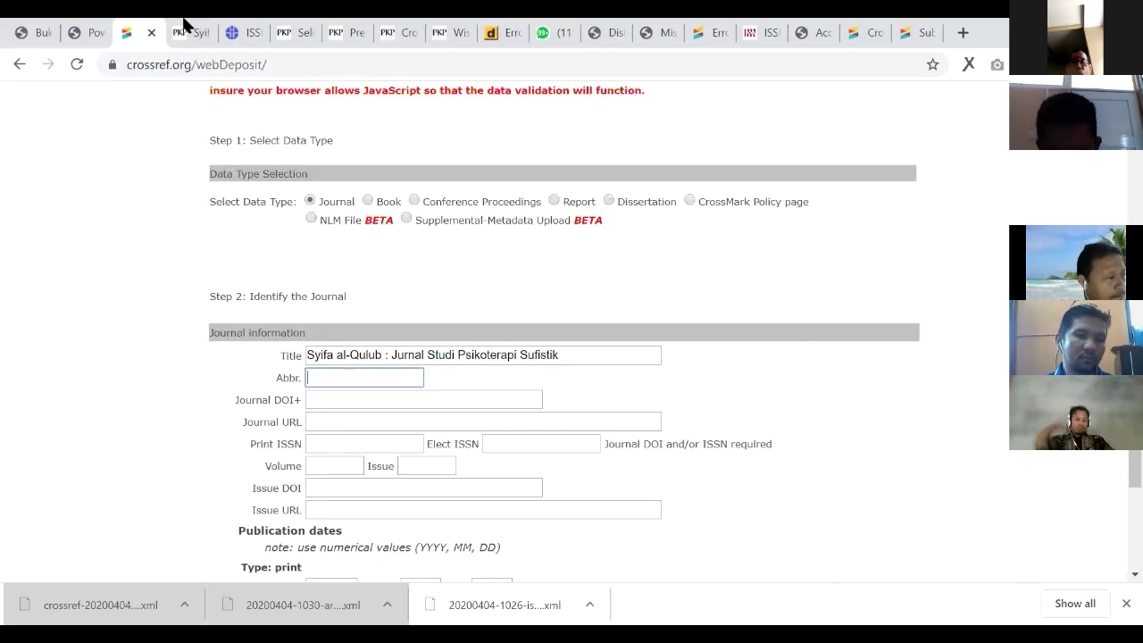
key(Tab)
key(ctrl+Tab)
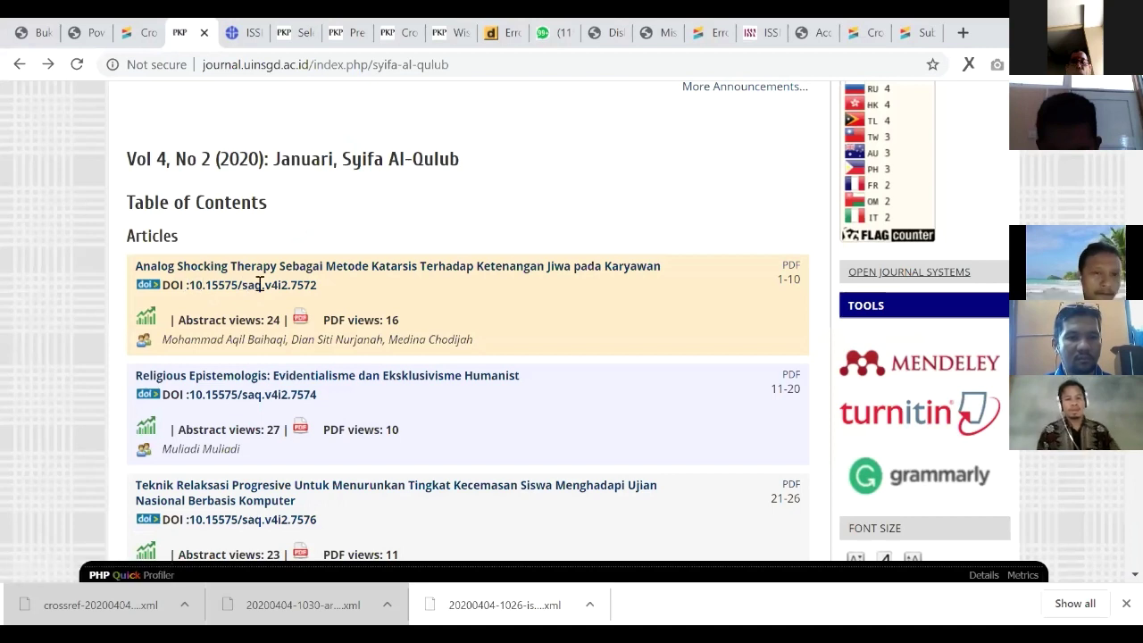
drag(261, 284, 185, 284)
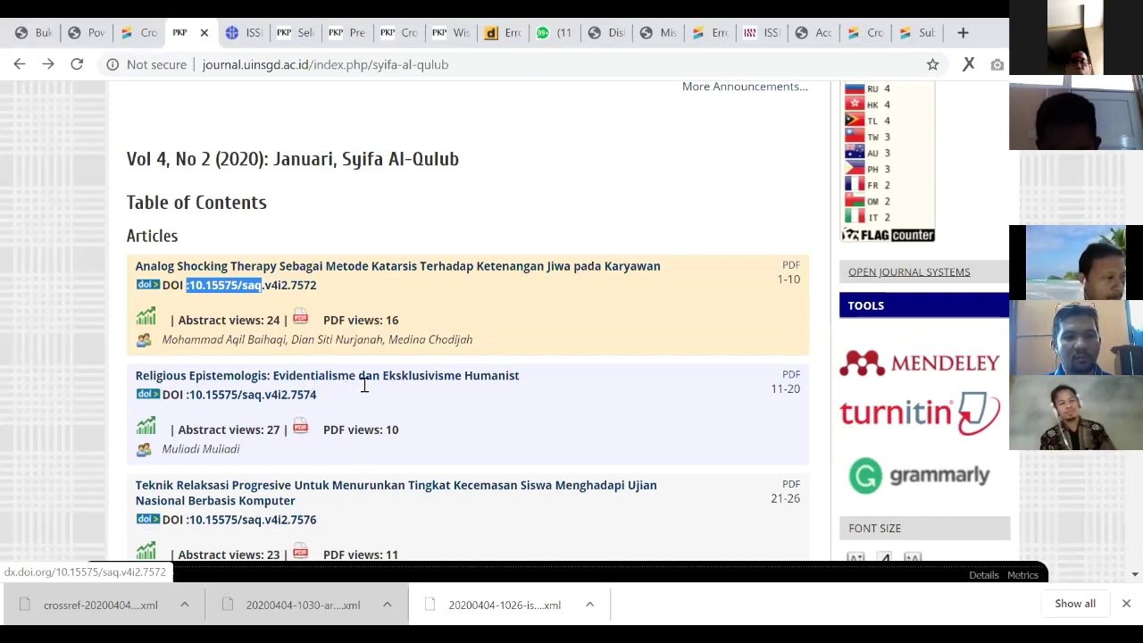
key(ctrl+shift+Tab)
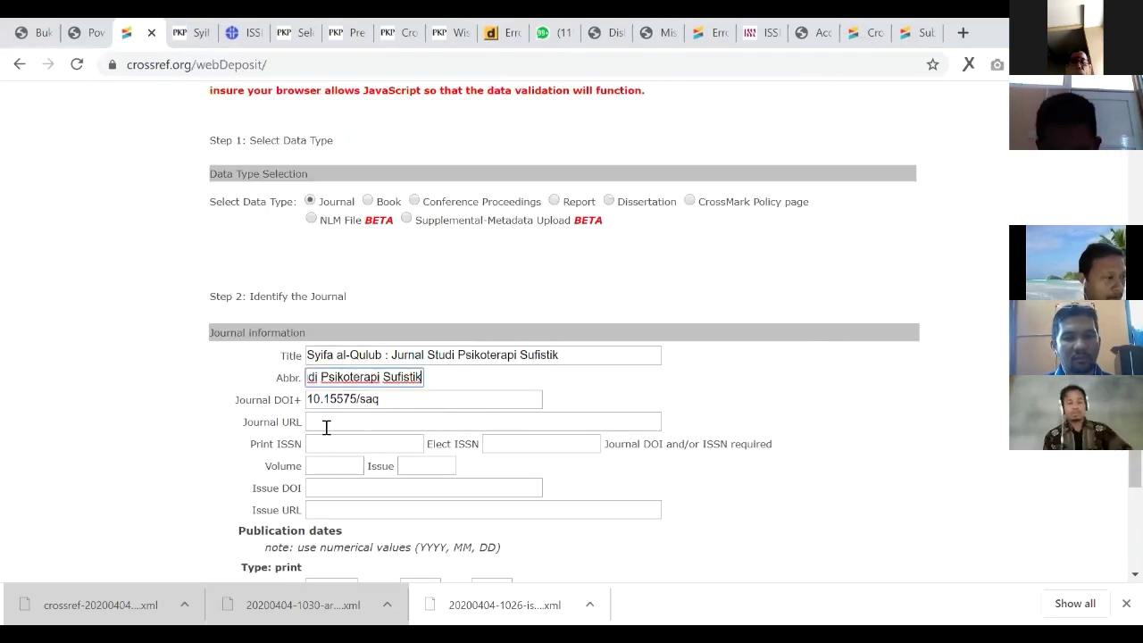
Step: Fill in the journal URL, print ISSN 2540-8445 and electronic ISSN 2540-8453
click(319, 421)
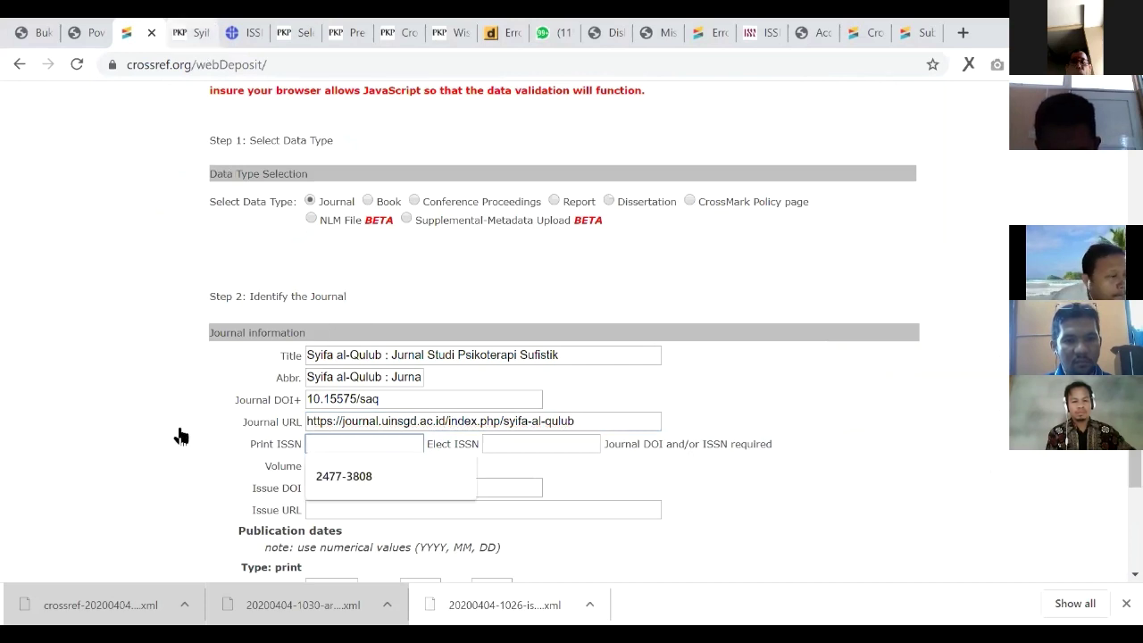
key(ctrl+Tab)
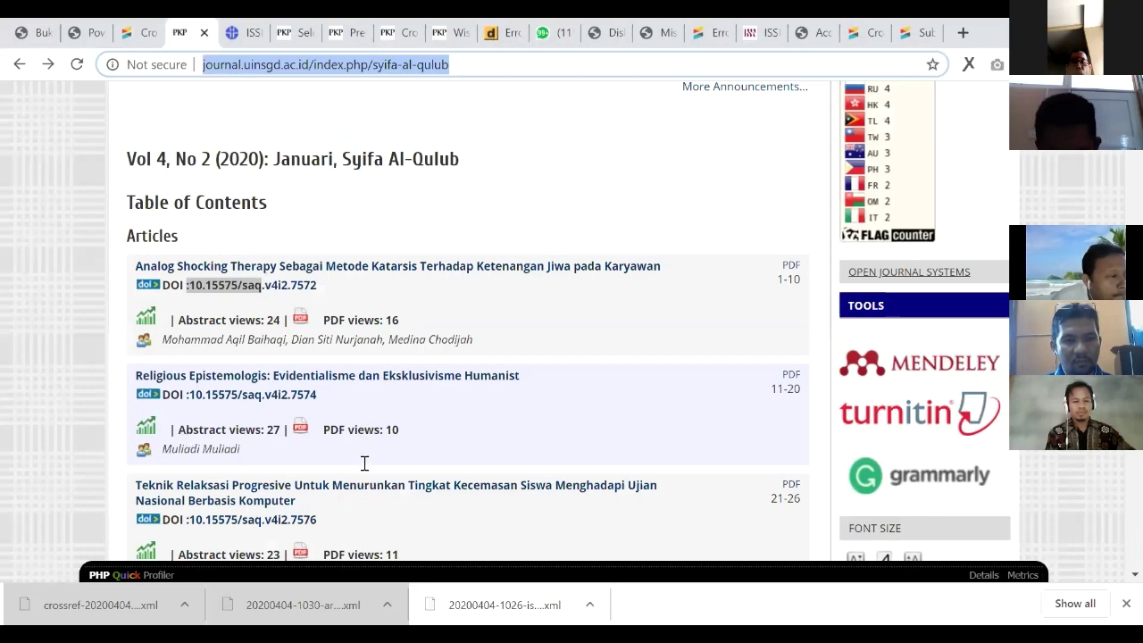
scroll(528, 479, up, 10)
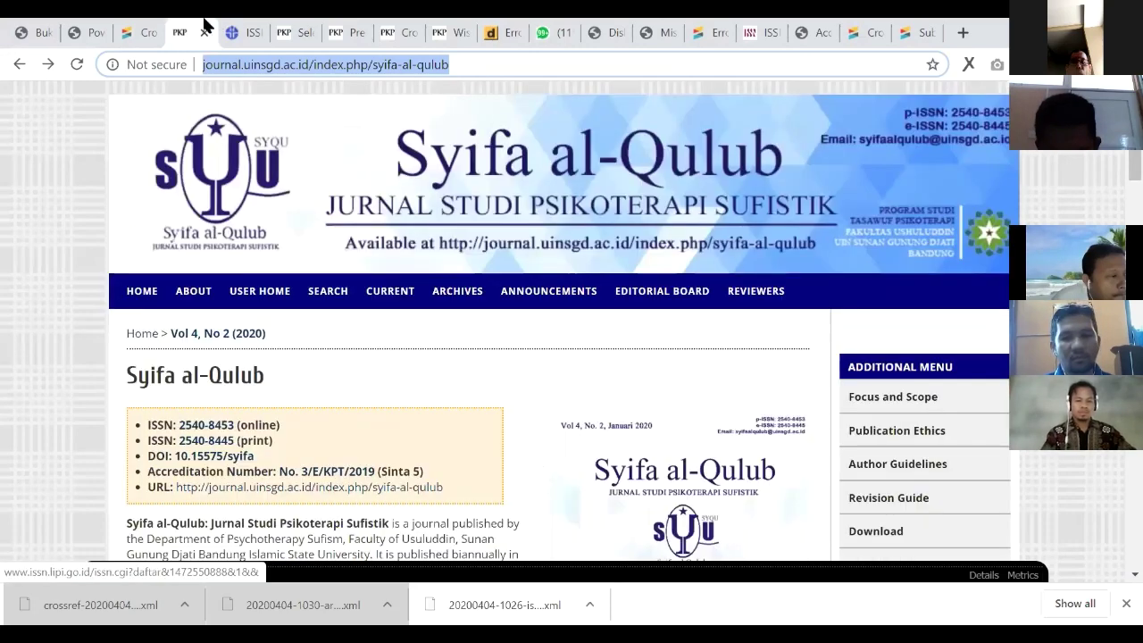
drag(179, 440, 233, 425)
key(ctrl+c)
key(ctrl+shift+Tab)
key(ctrl+Tab)
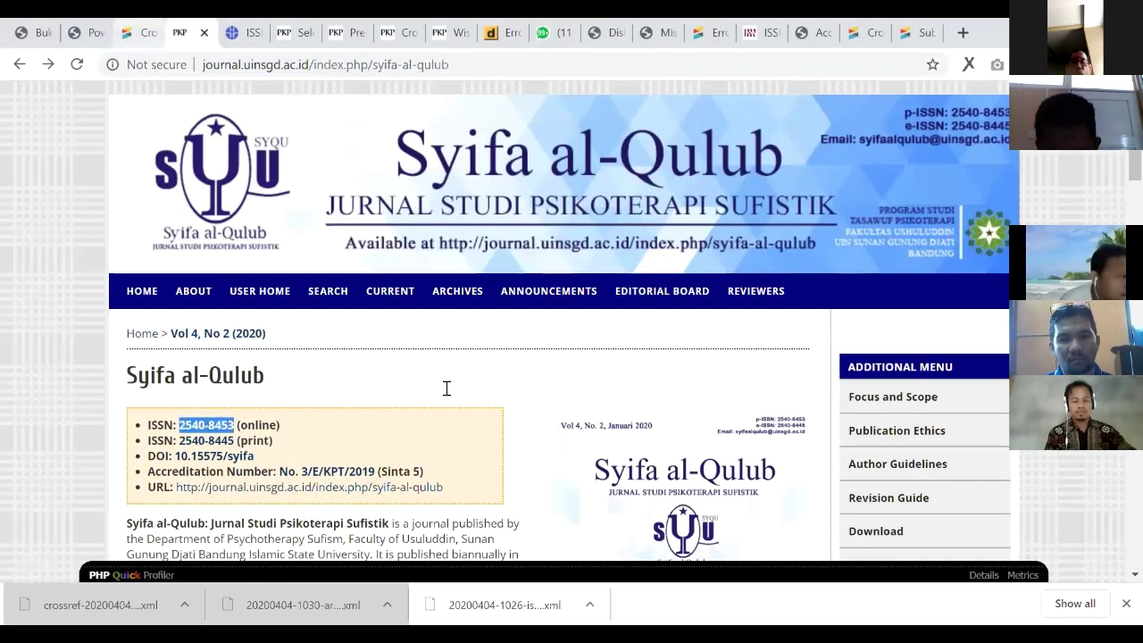
key(ctrl+shift+Tab)
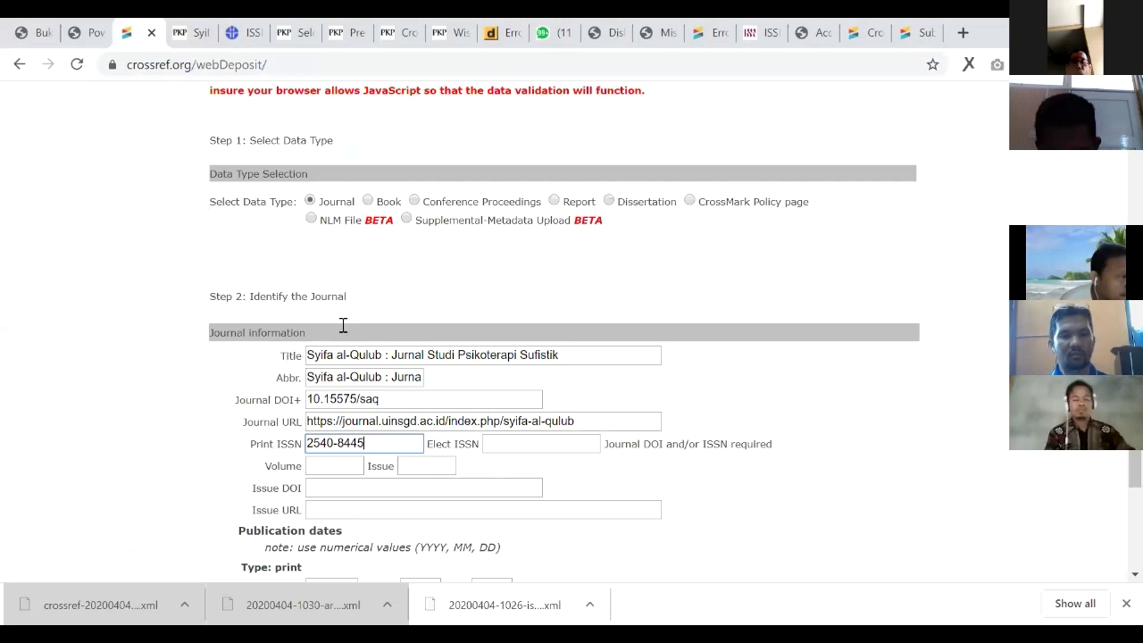
key(Tab)
key(ctrl+v)
Step: Skip the volume and issue fields and submit the journal details without articles
scroll(623, 320, down, 2)
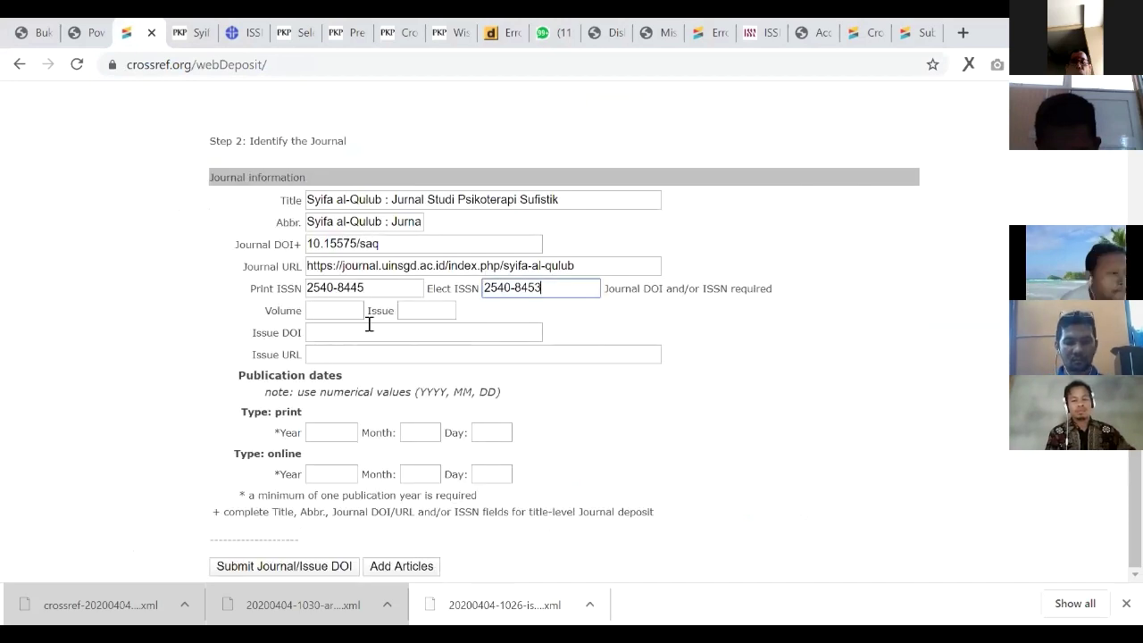
key(Tab)
key(Tab)
key(Tab)
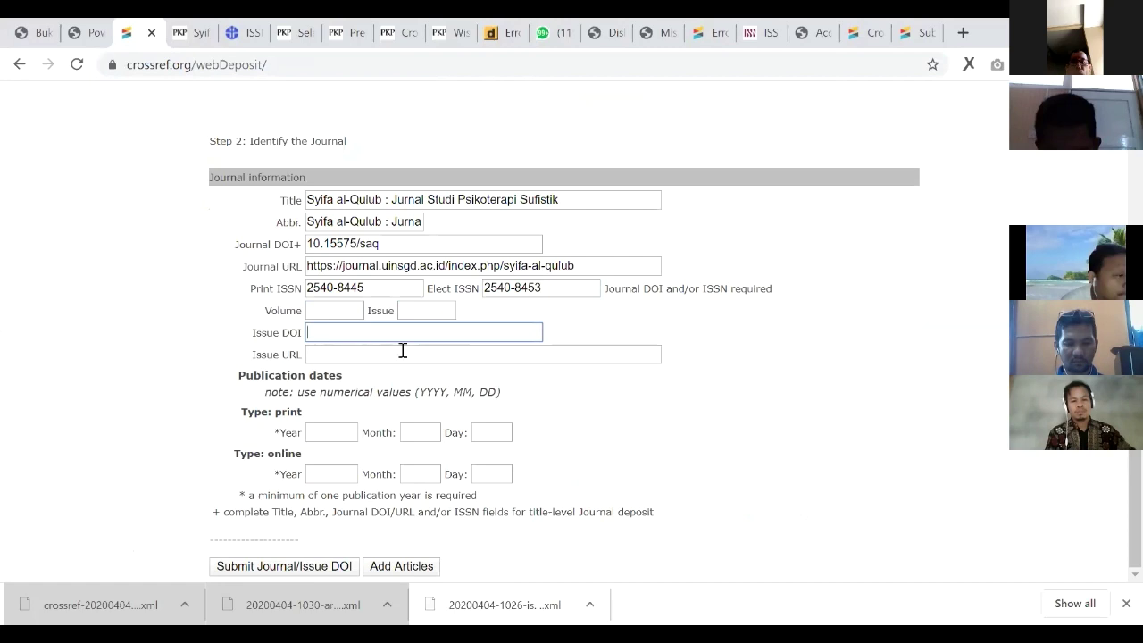
key(Tab)
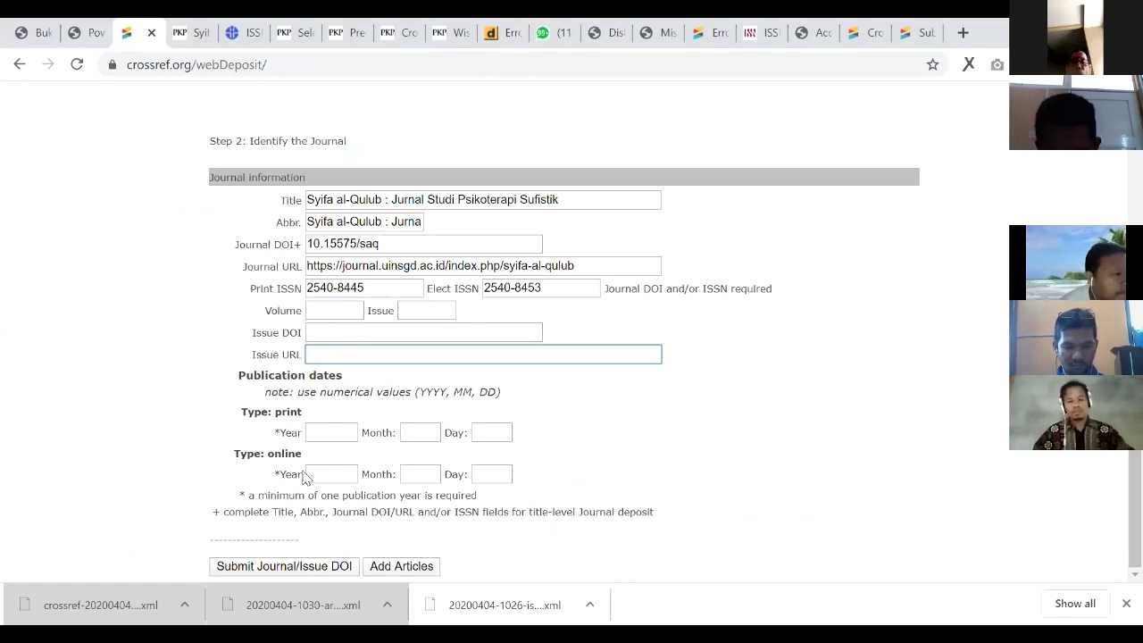
click(254, 568)
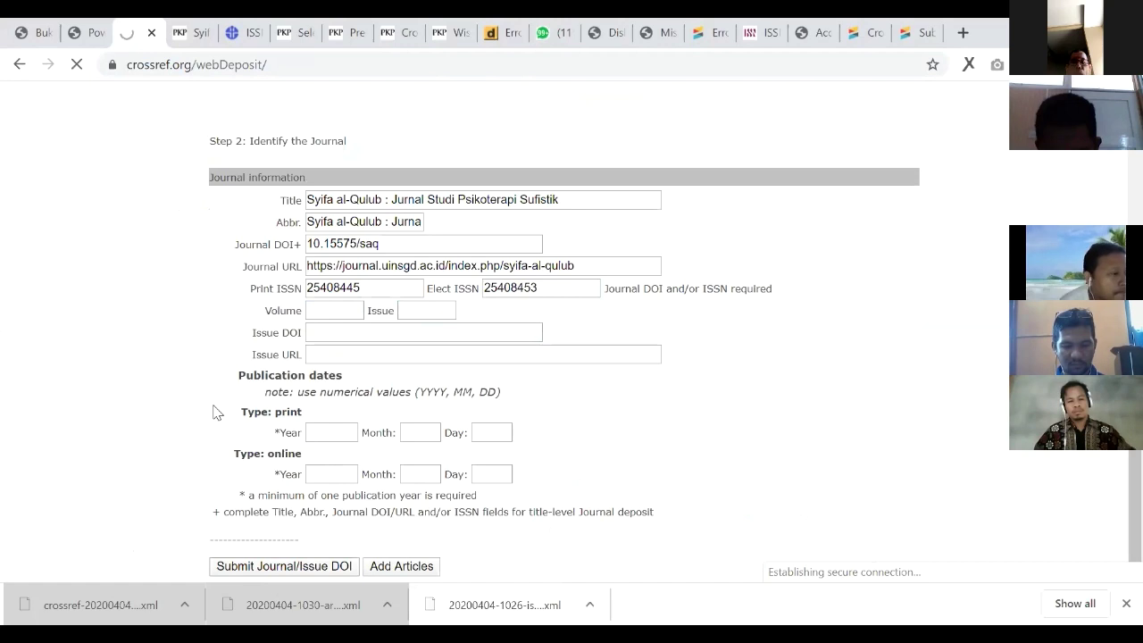
Step: Enter the Crossref account username, password and contact e-mail, then deposit the submission
click(185, 357)
text(djati)
key(Tab)
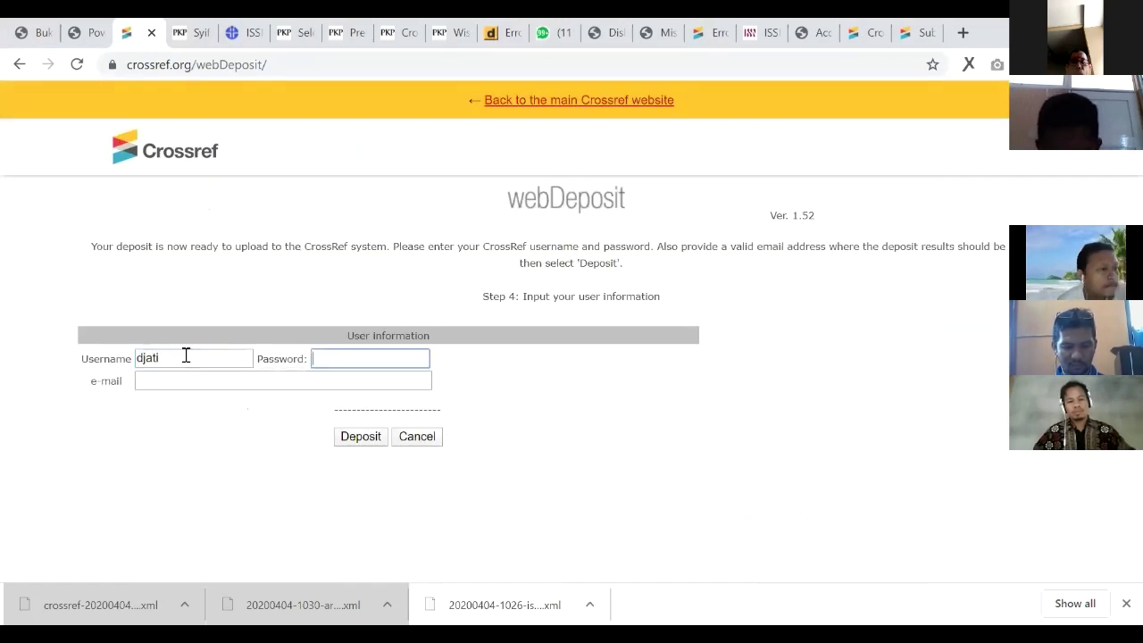
text(********)
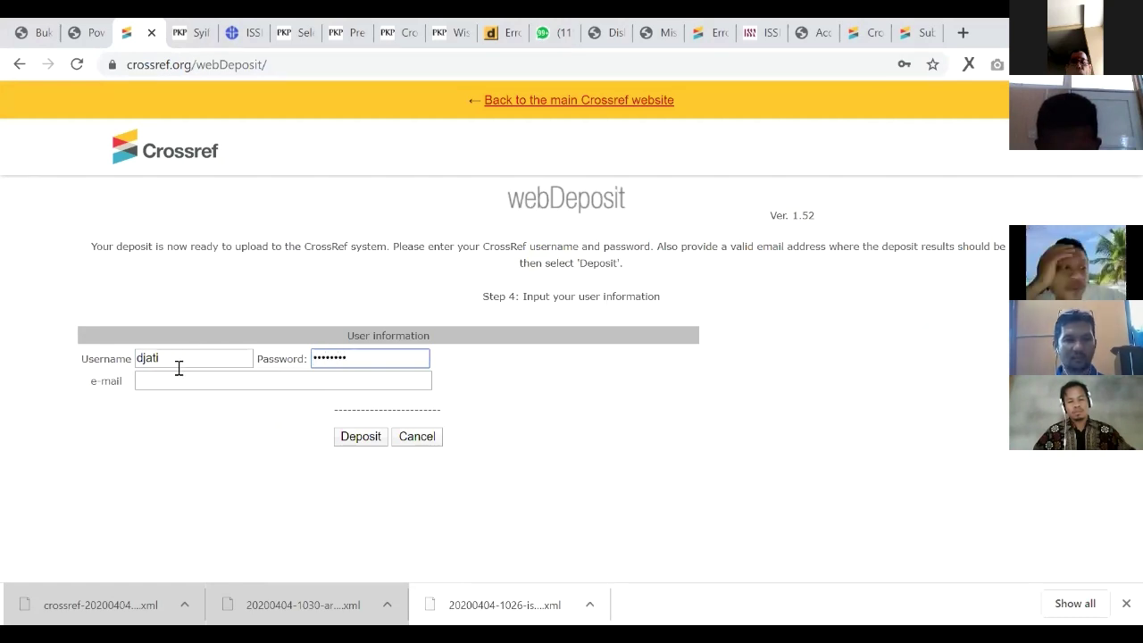
key(Tab)
text(bsro)
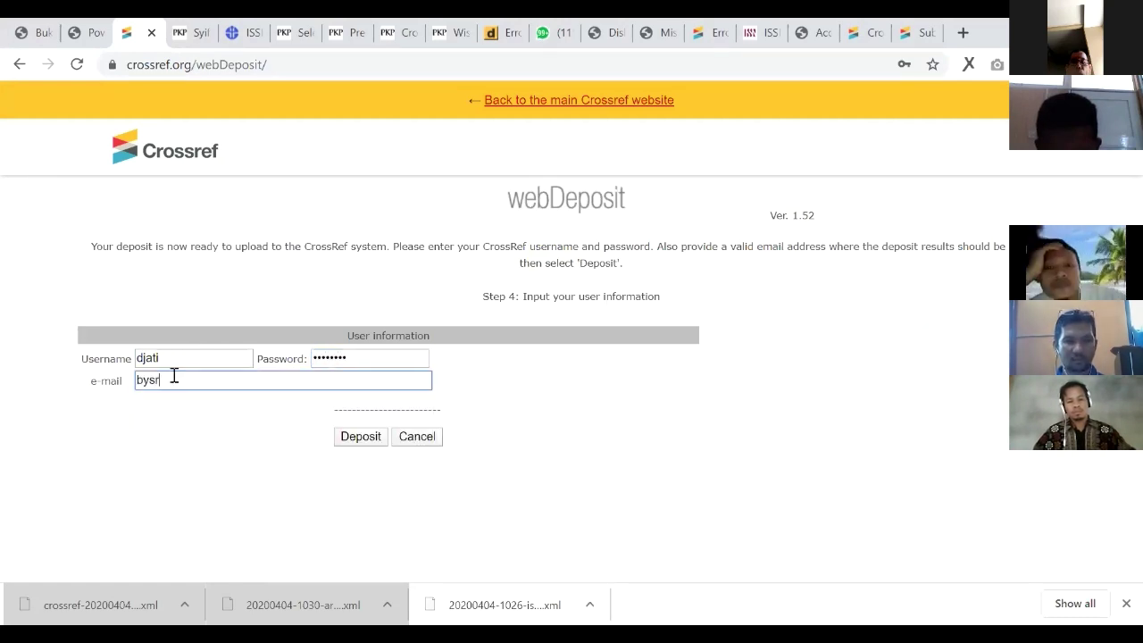
key(BackSpace)
key(BackSpace)
key(BackSpace)
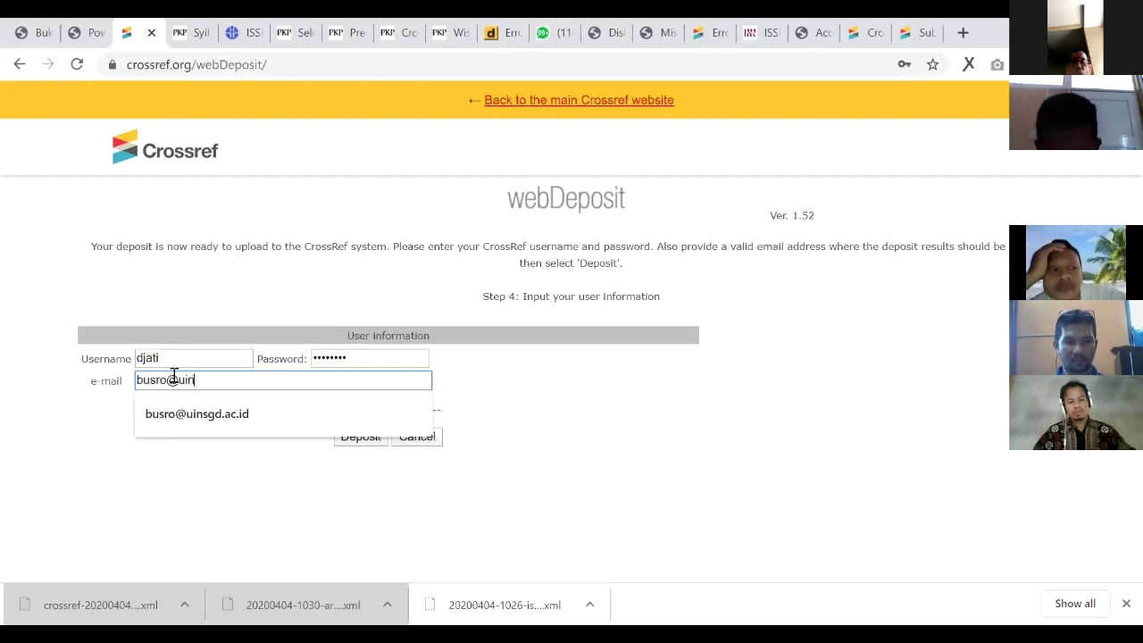
click(174, 413)
click(350, 441)
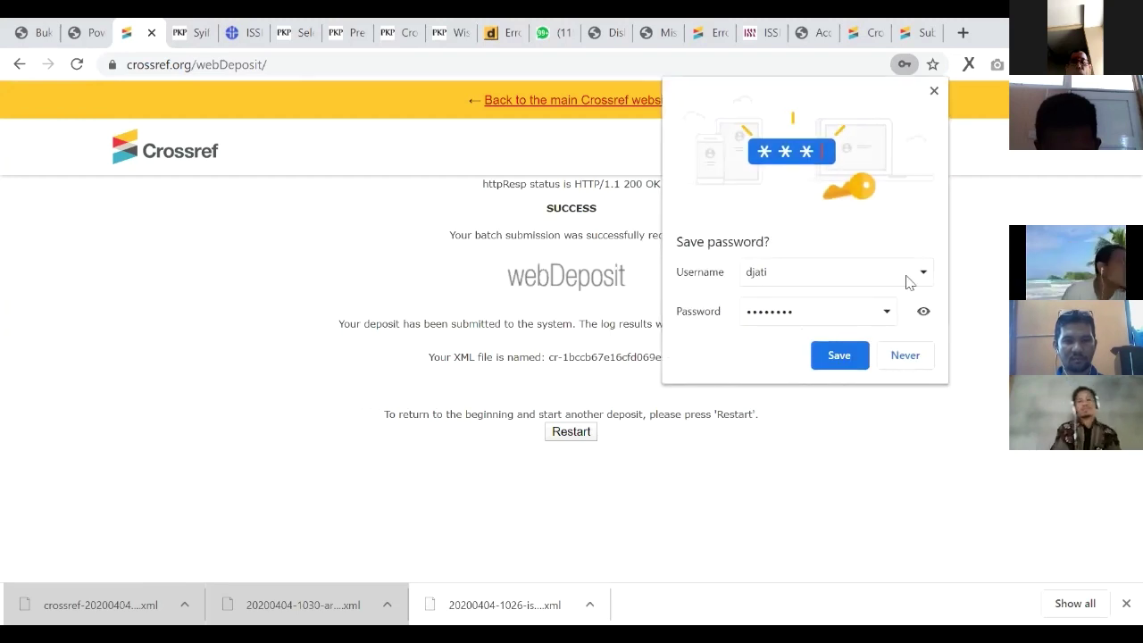
Step: Check the newest submission log reporting ISSN 25408445 already assigned, then return to webDeposit
key(Escape)
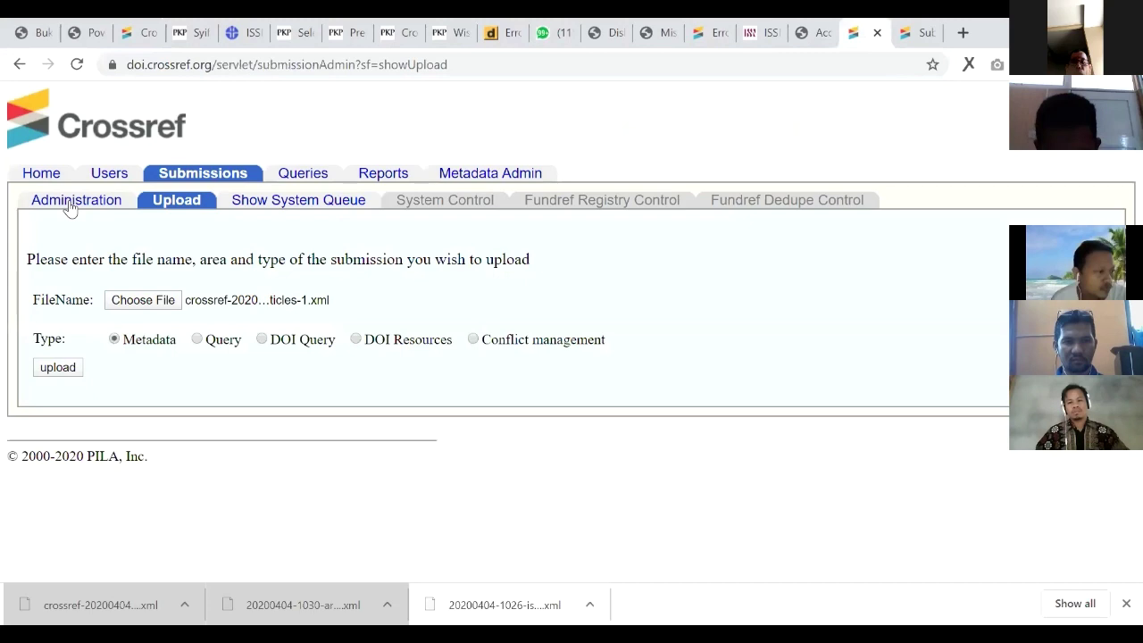
click(70, 203)
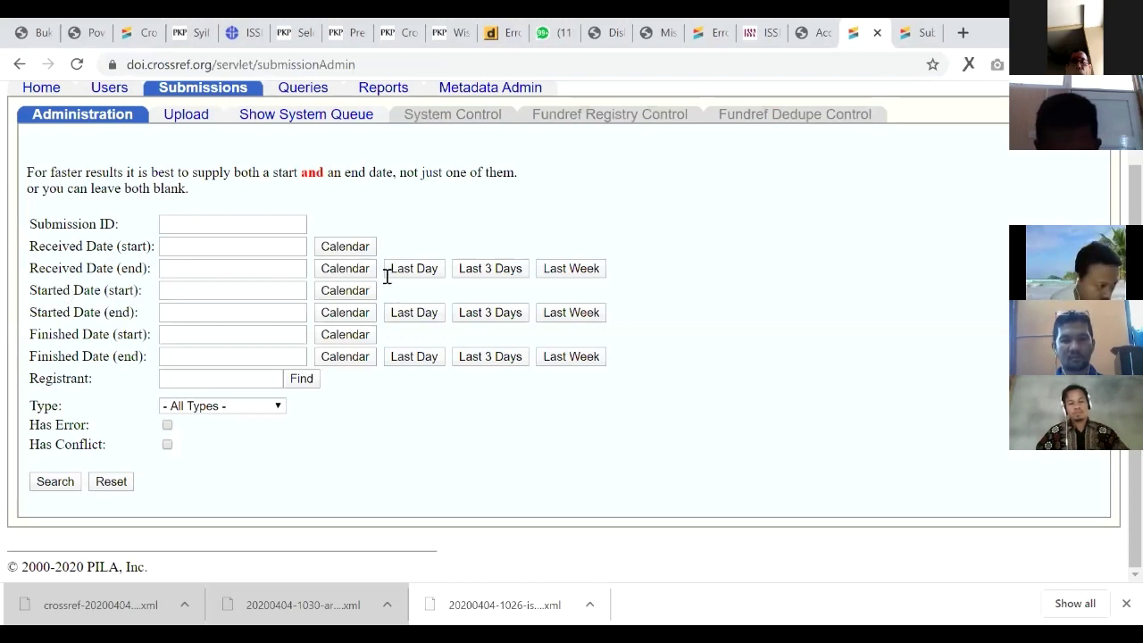
key(Return)
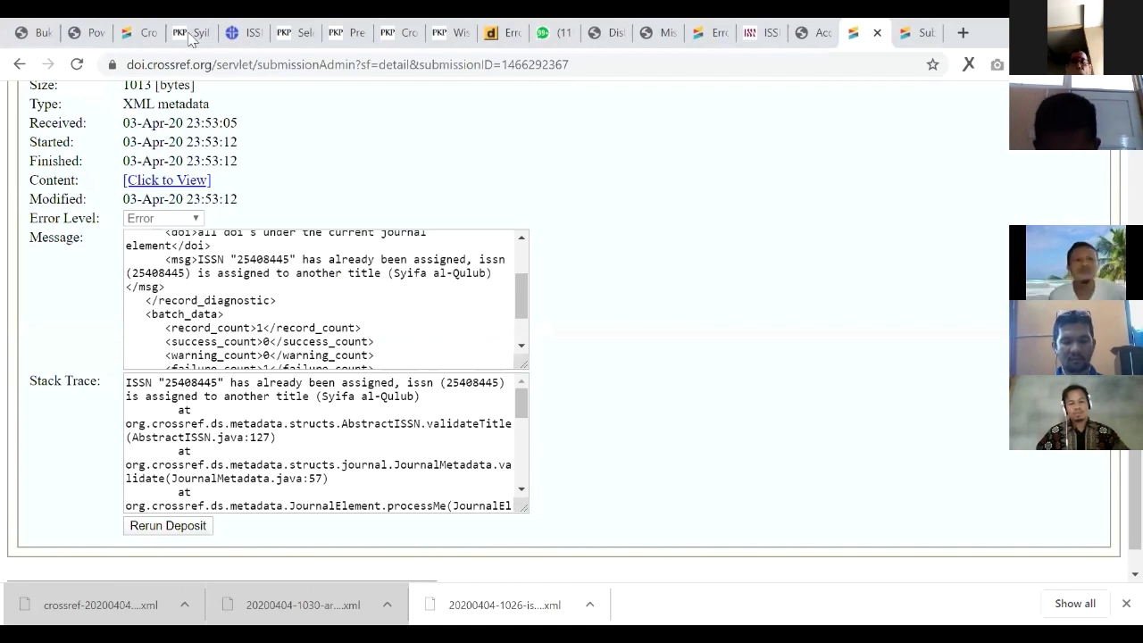
drag(388, 272, 487, 272)
click(144, 32)
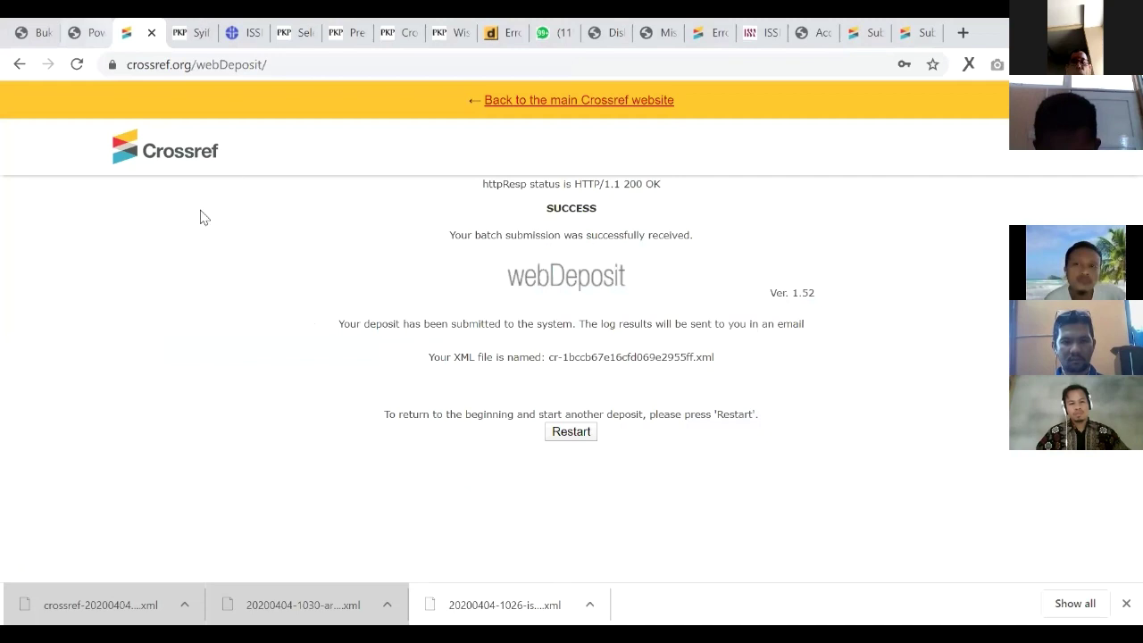
Step: Return to the Step 2 journal form and submit the journal-level DOI
click(109, 27)
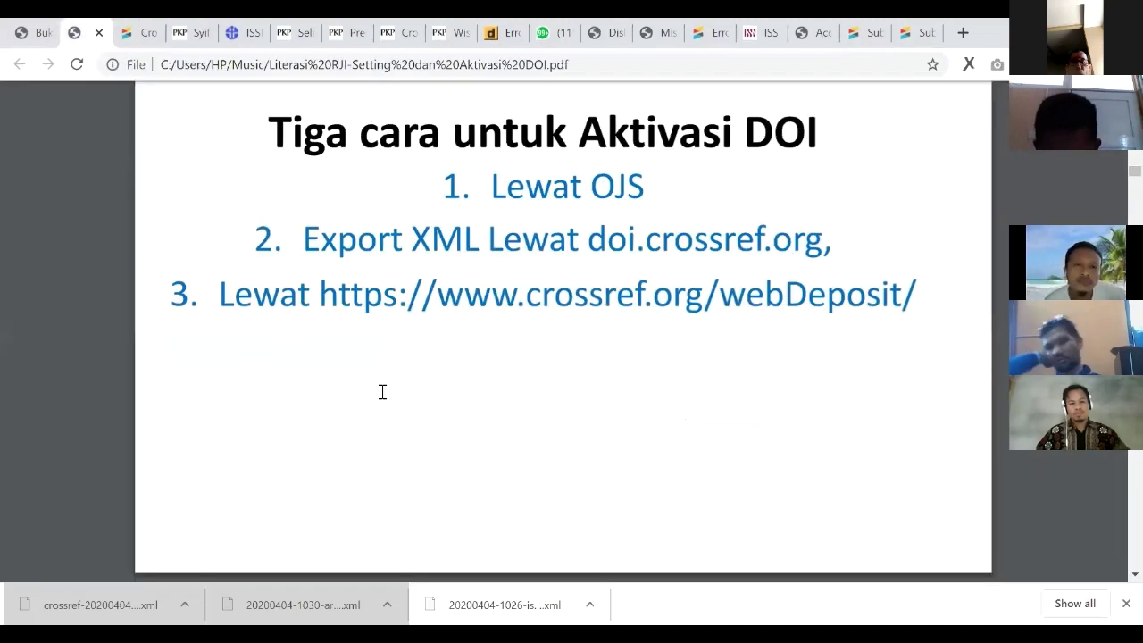
key(ctrl+Tab)
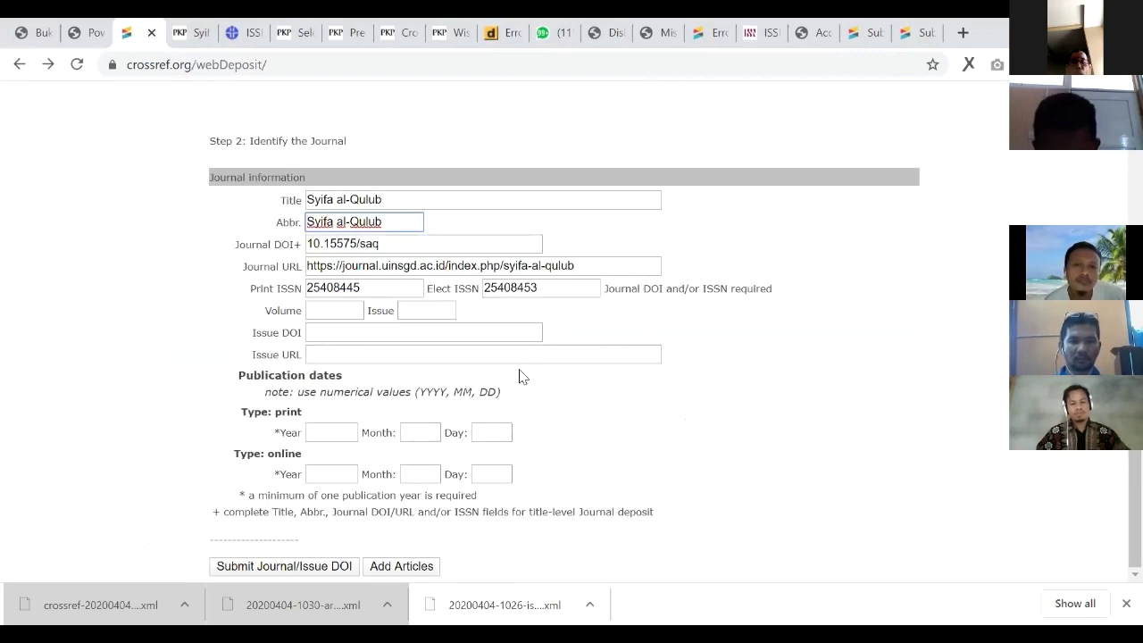
click(237, 569)
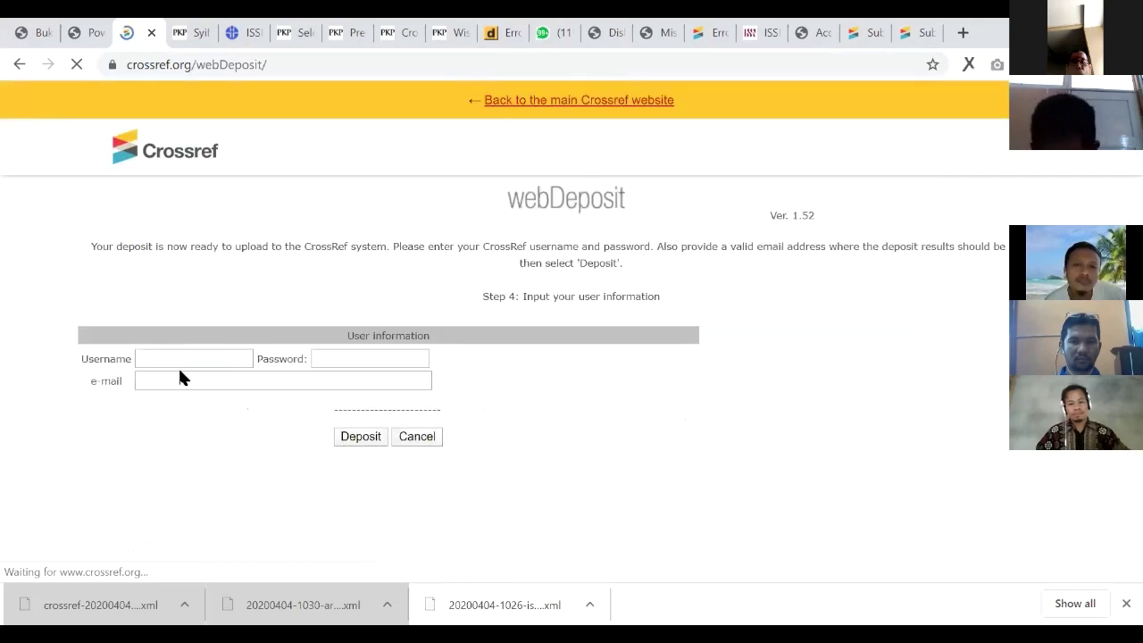
Step: Enter the account username, password and suggested contact e-mail, and send the deposit
click(188, 350)
text(djati)
key(Tab)
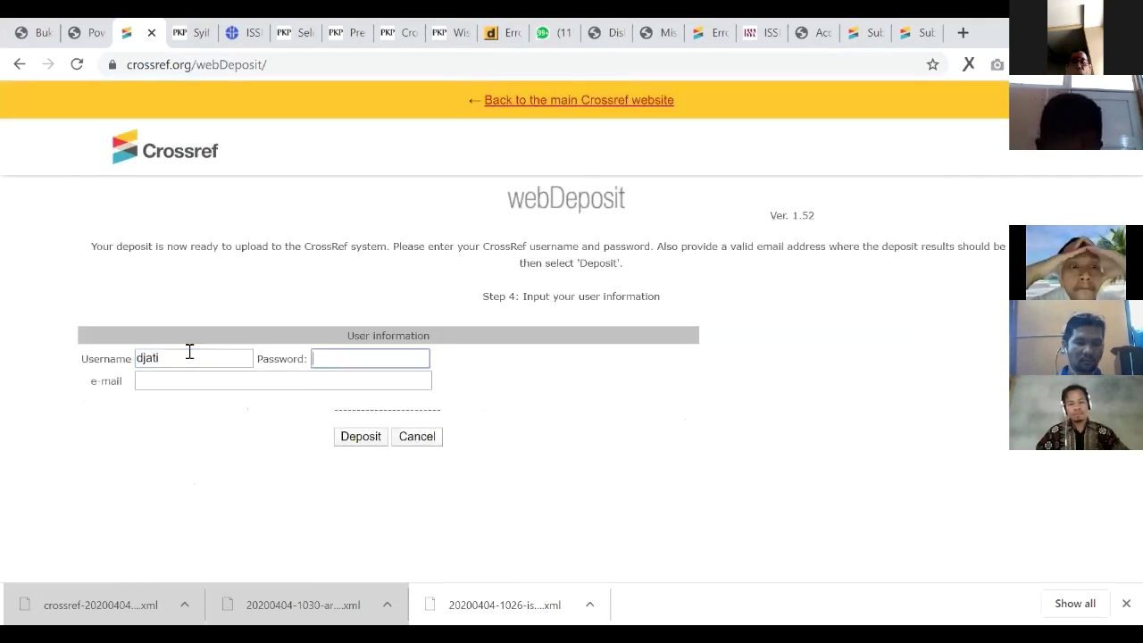
text(*****)
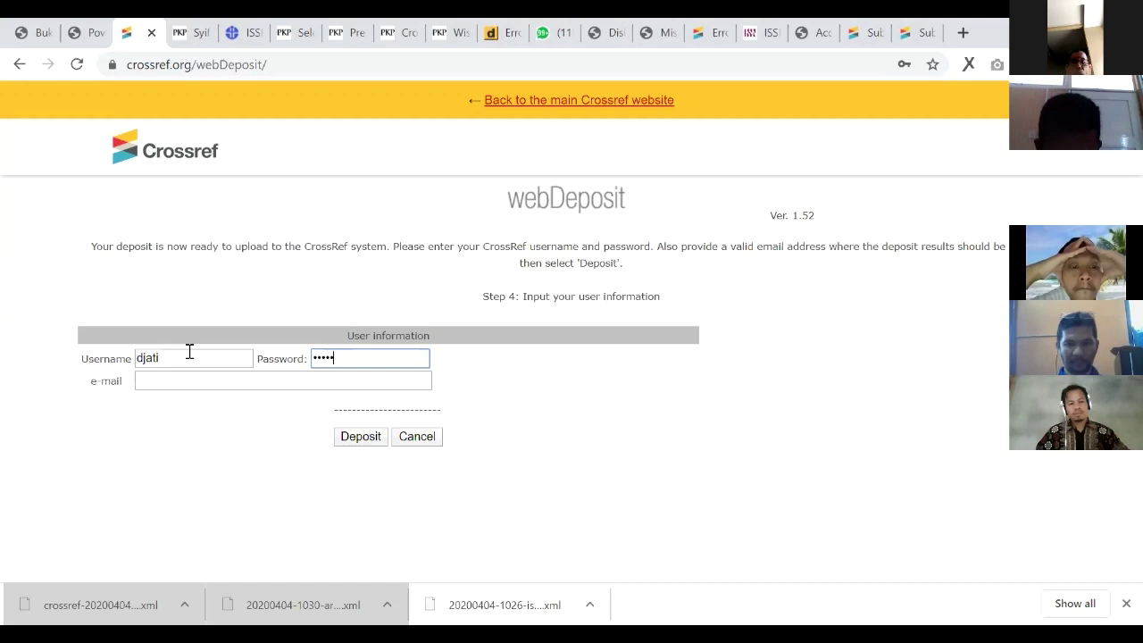
text(***)
key(Tab)
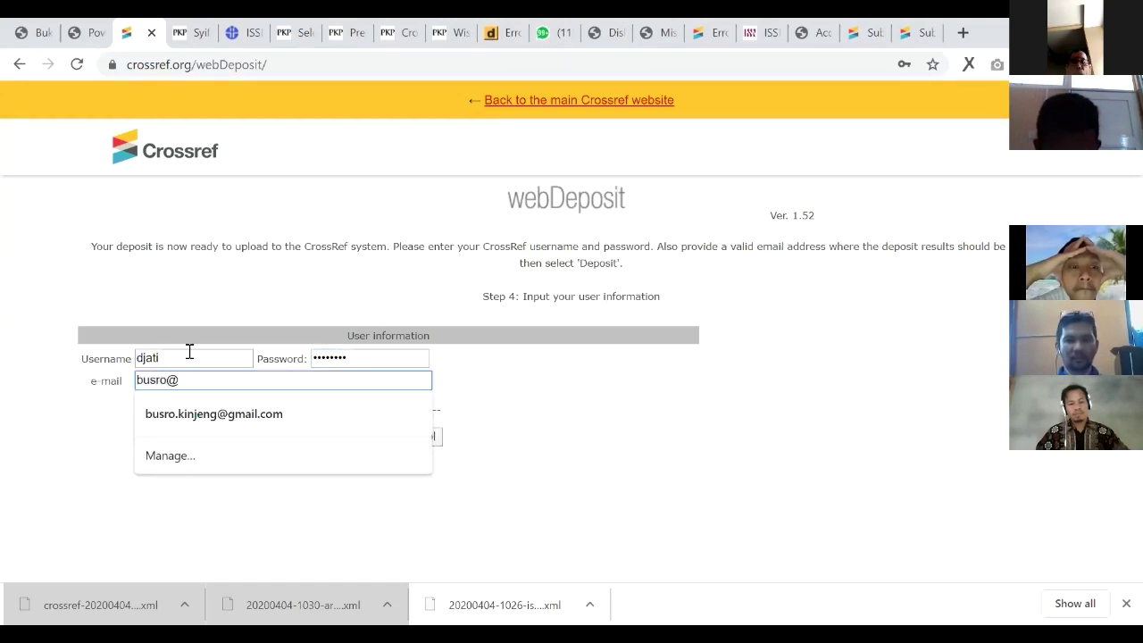
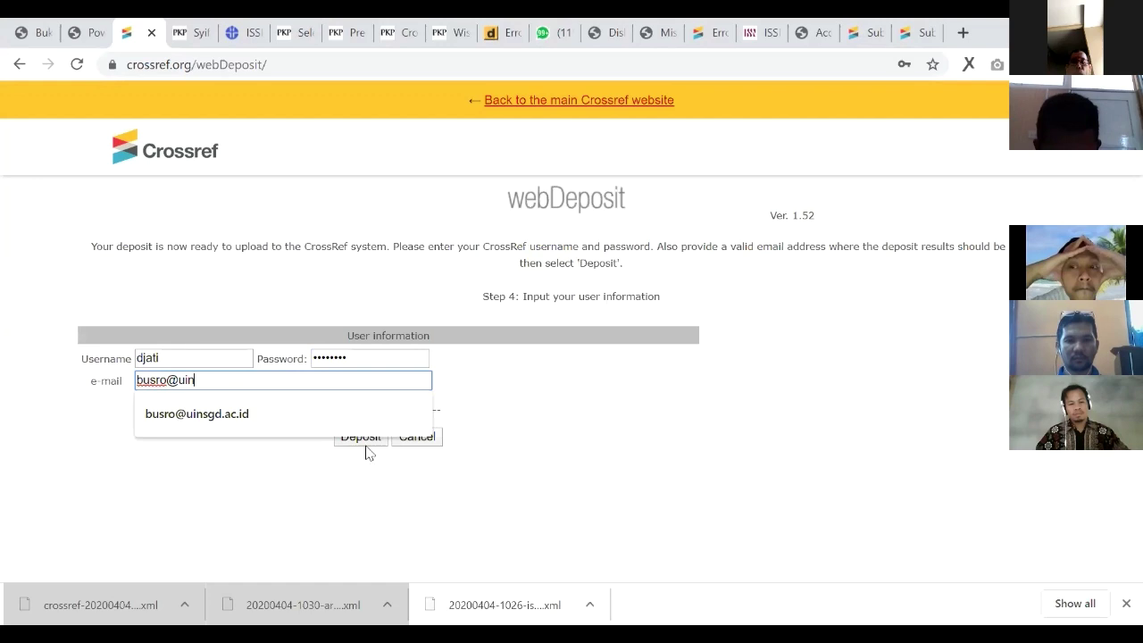
key(Down)
key(Return)
click(365, 446)
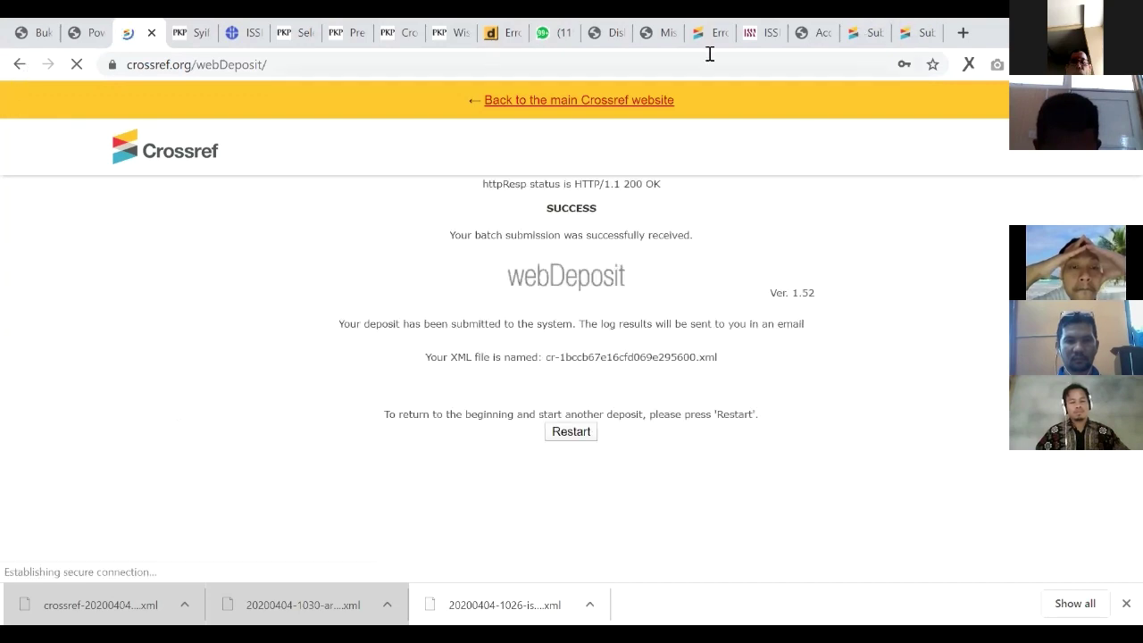
click(910, 33)
key(ctrl+Page_Up)
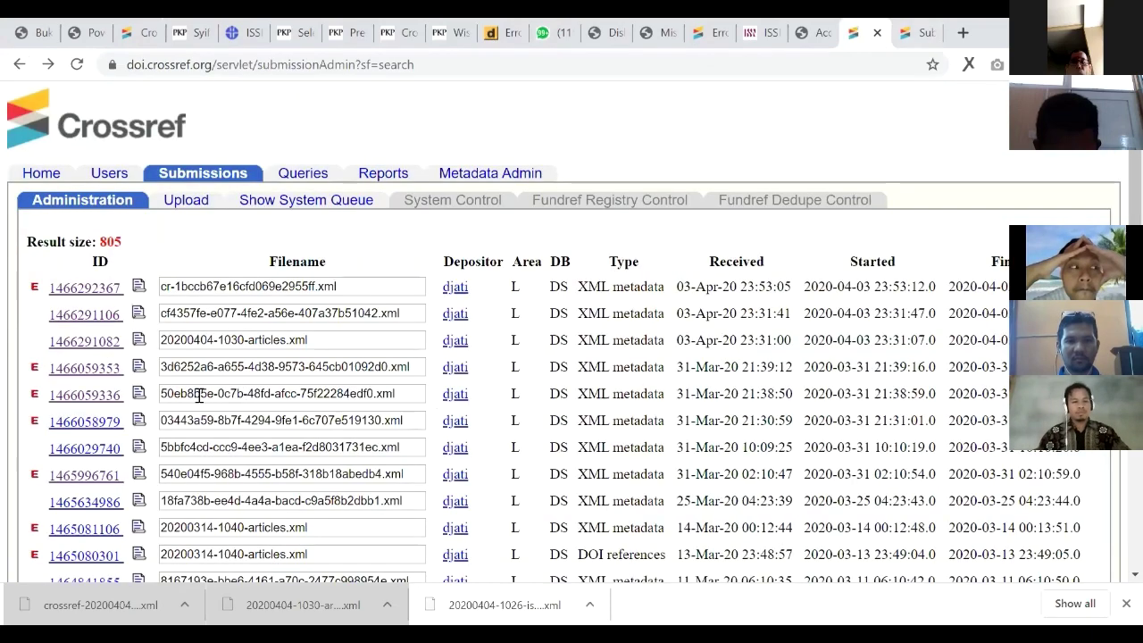
key(alt+Right)
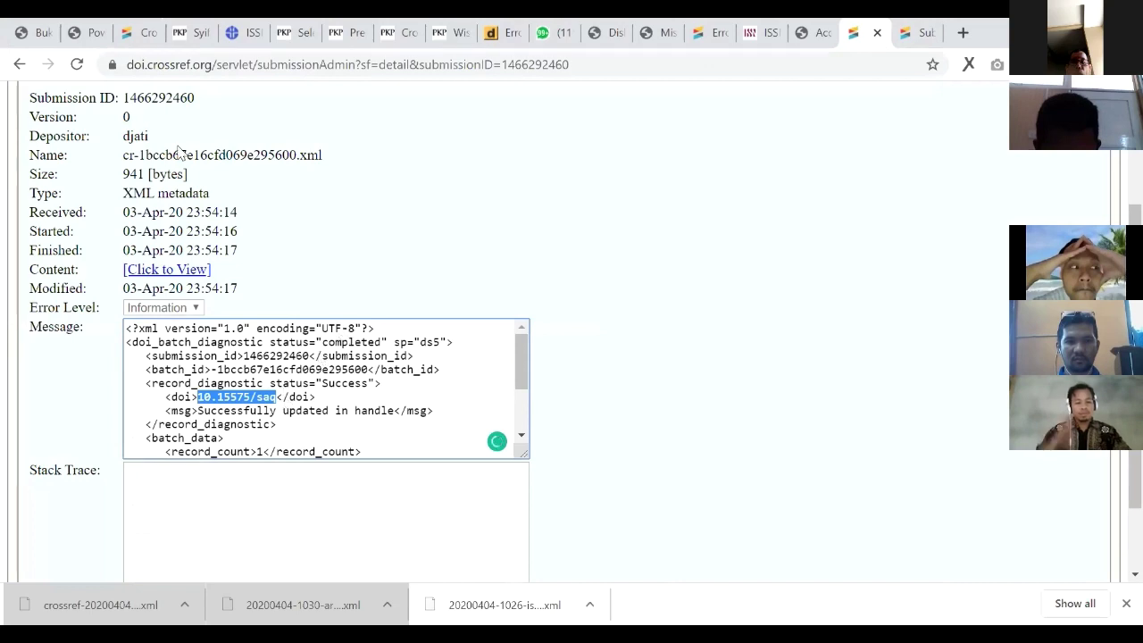
key(ctrl+t)
text(10.15575/saq)
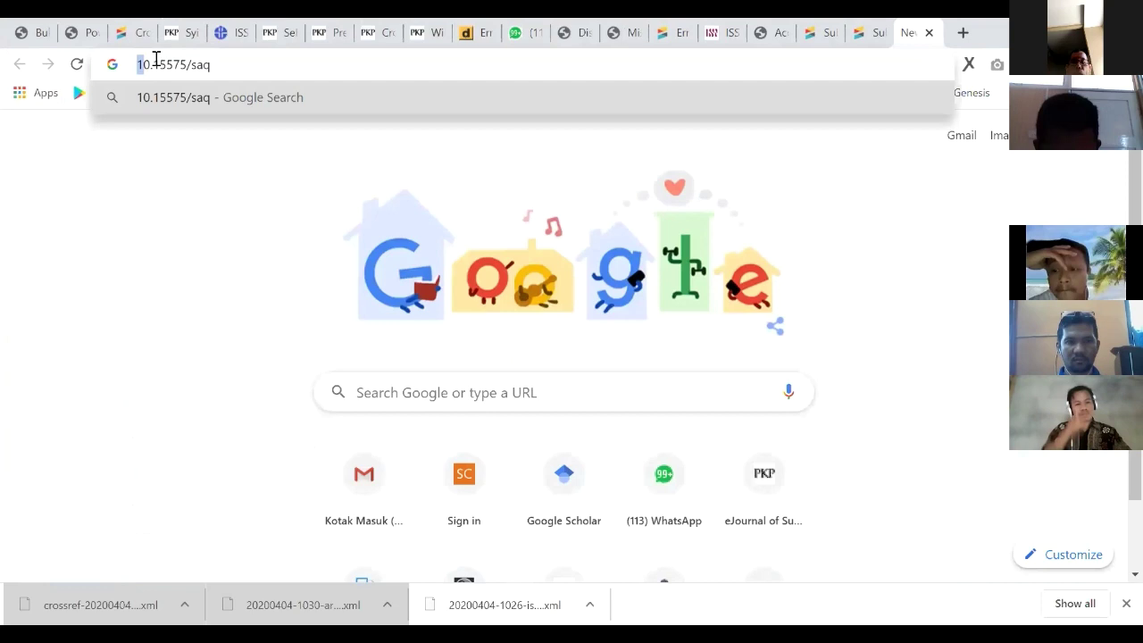
Step: Resolve doi.org/10.15575/saq in the address bar to test the new journal DOI
text(doi.org)
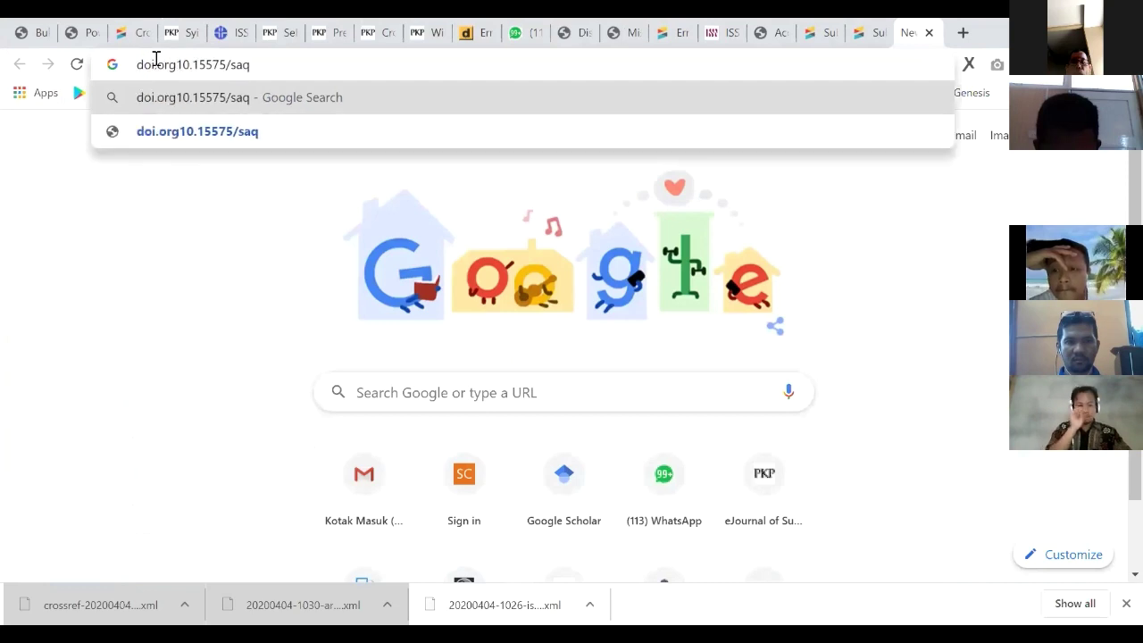
text(/)
key(Return)
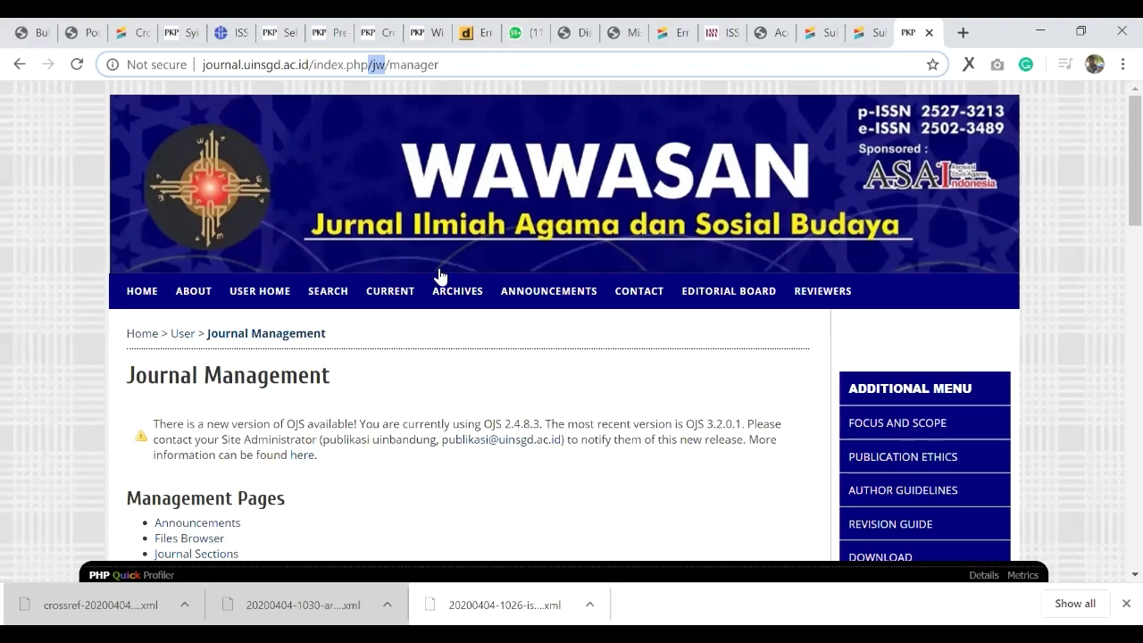
Step: Load the saq manager URL and open Syifa al-Qulub's Journal Manager from the User Home list
text(saq)
key(Return)
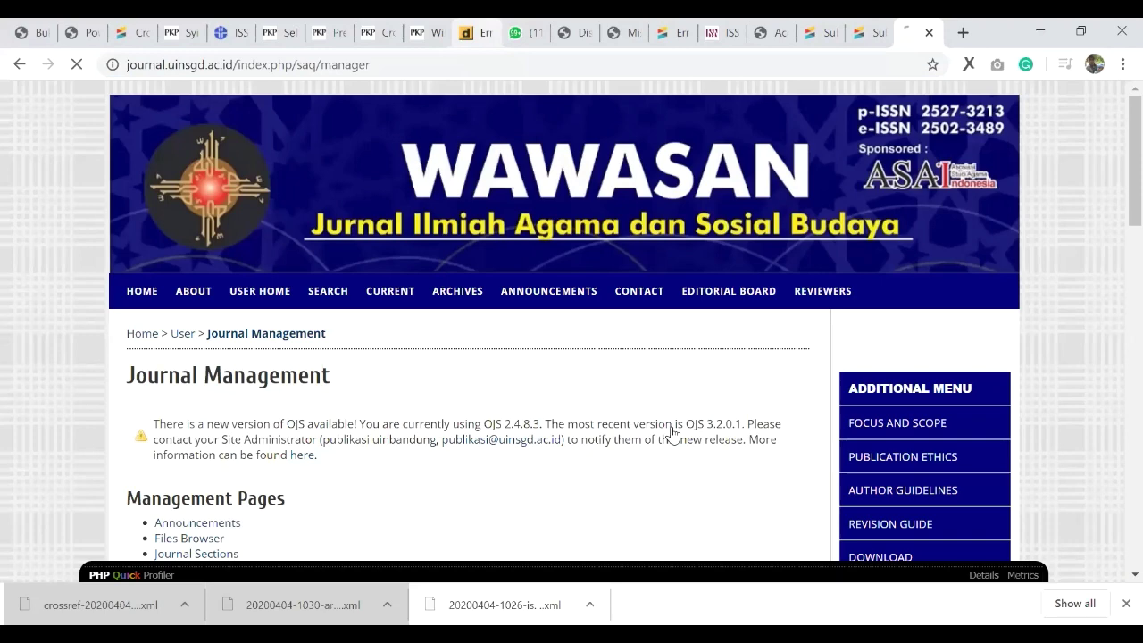
key(ctrl+f)
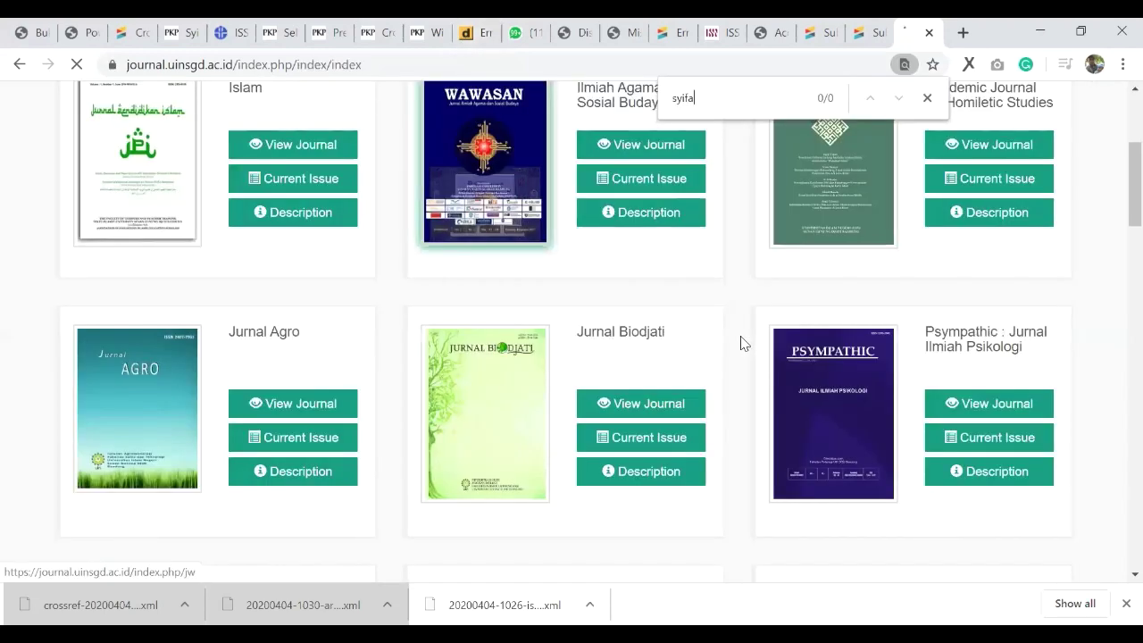
key(ctrl+f)
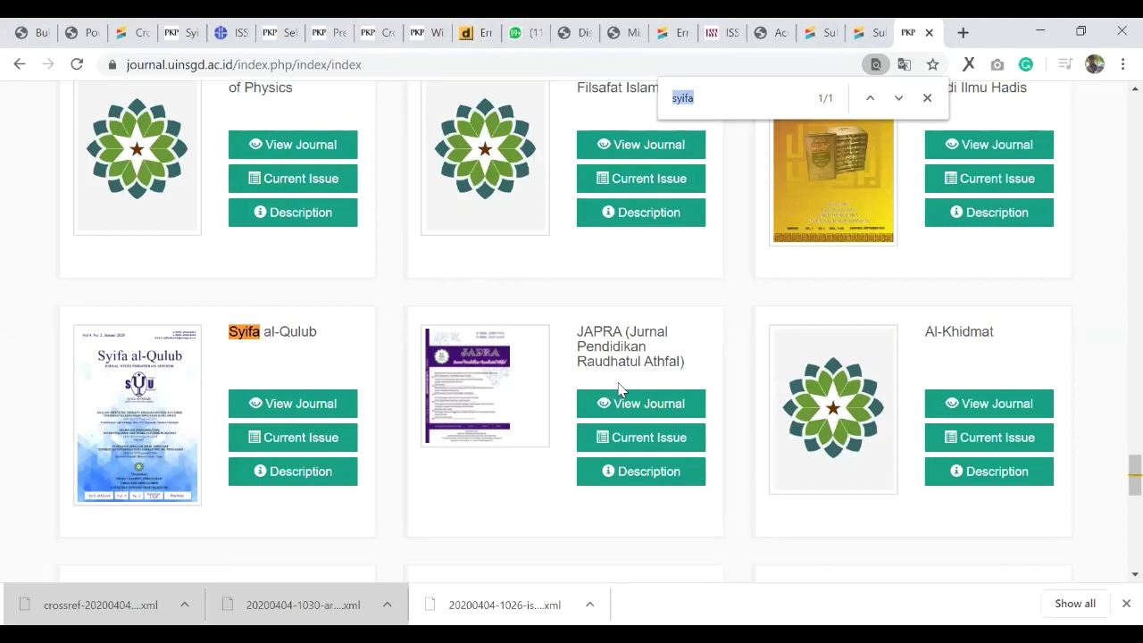
key(alt+Left)
key(ctrl+f)
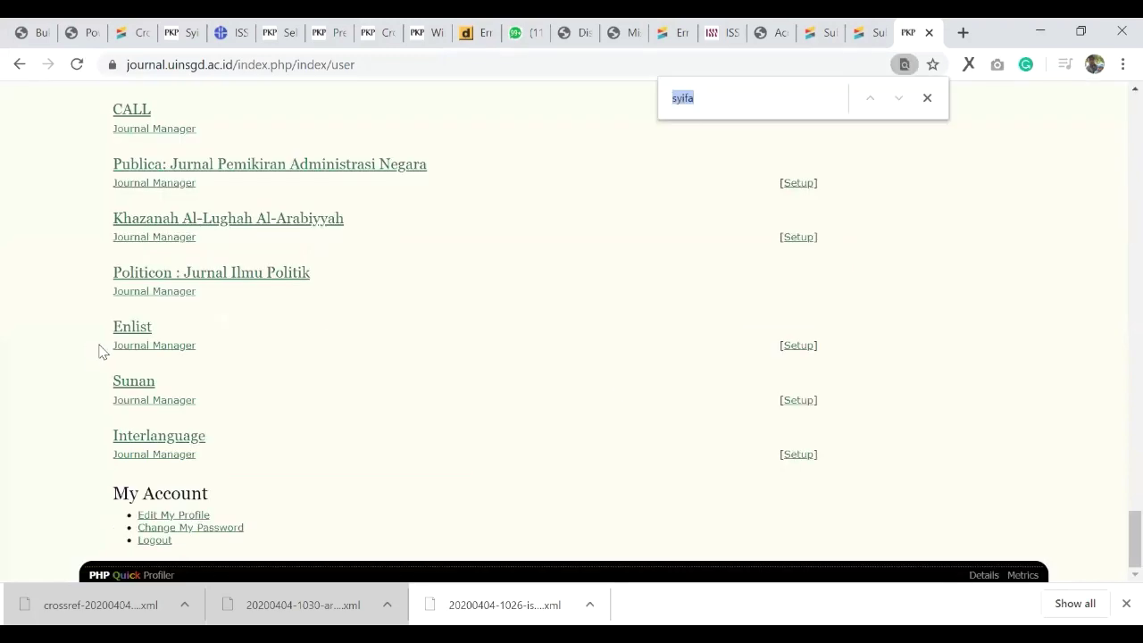
key(Tab)
key(Return)
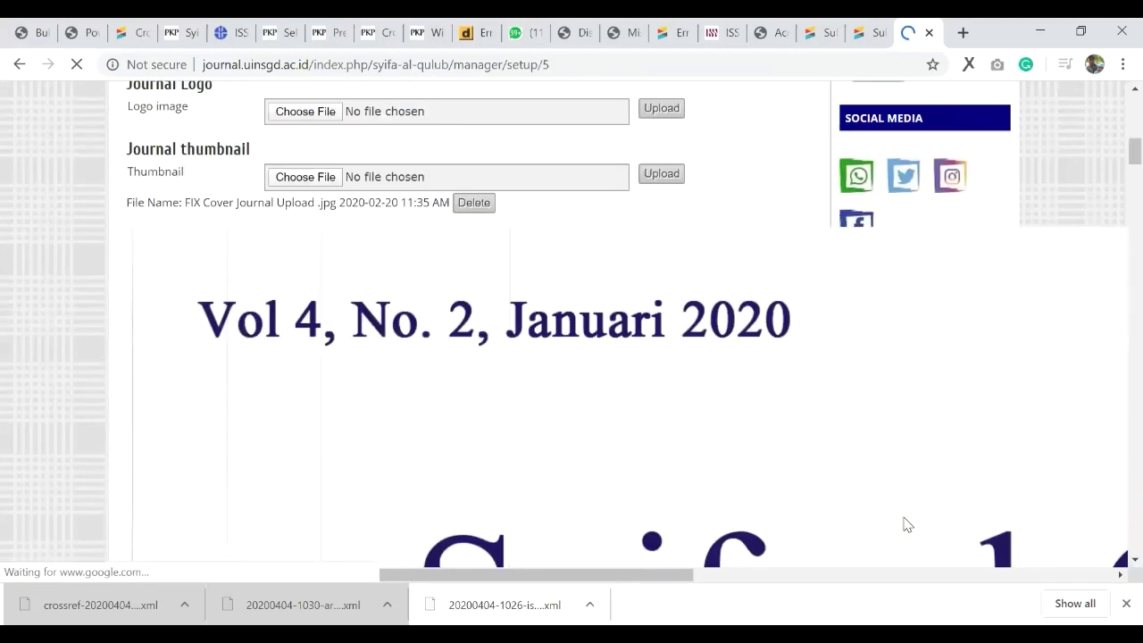
Step: Save and continue the Setup step 5 changes for Syifa al-Qulub
scroll(901, 523, down, 5)
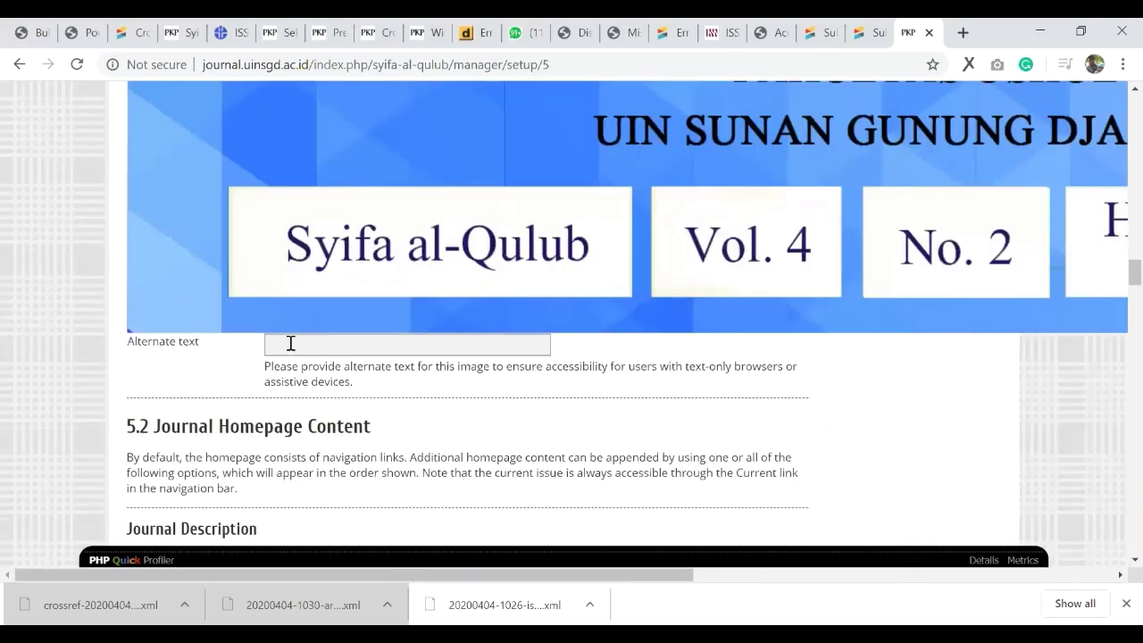
scroll(289, 339, down, 3)
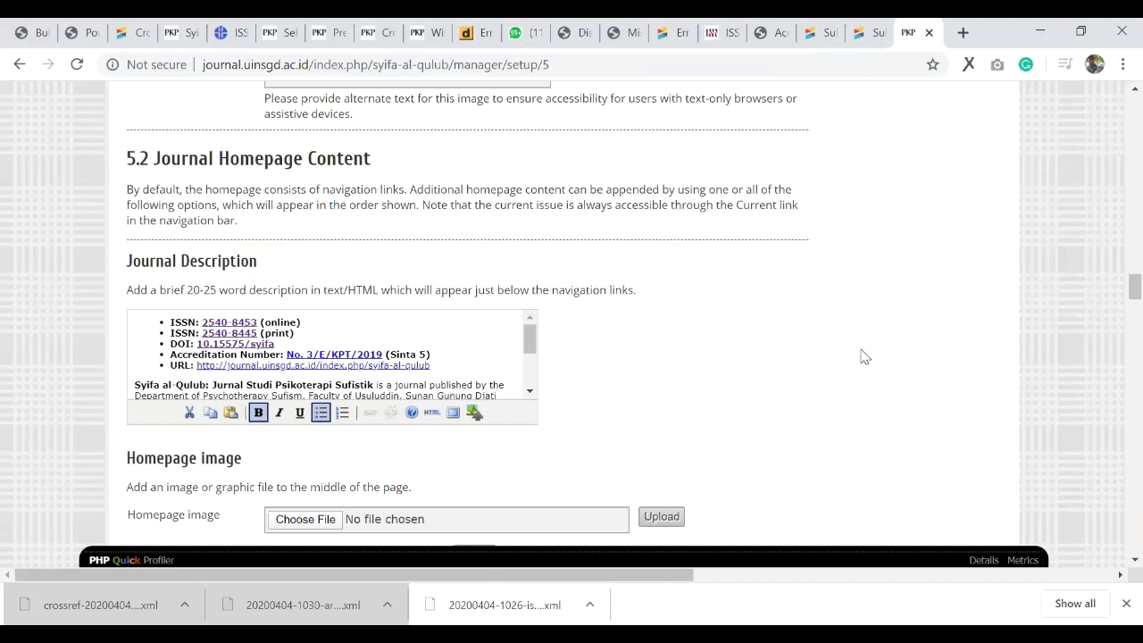
scroll(734, 334, down, 5)
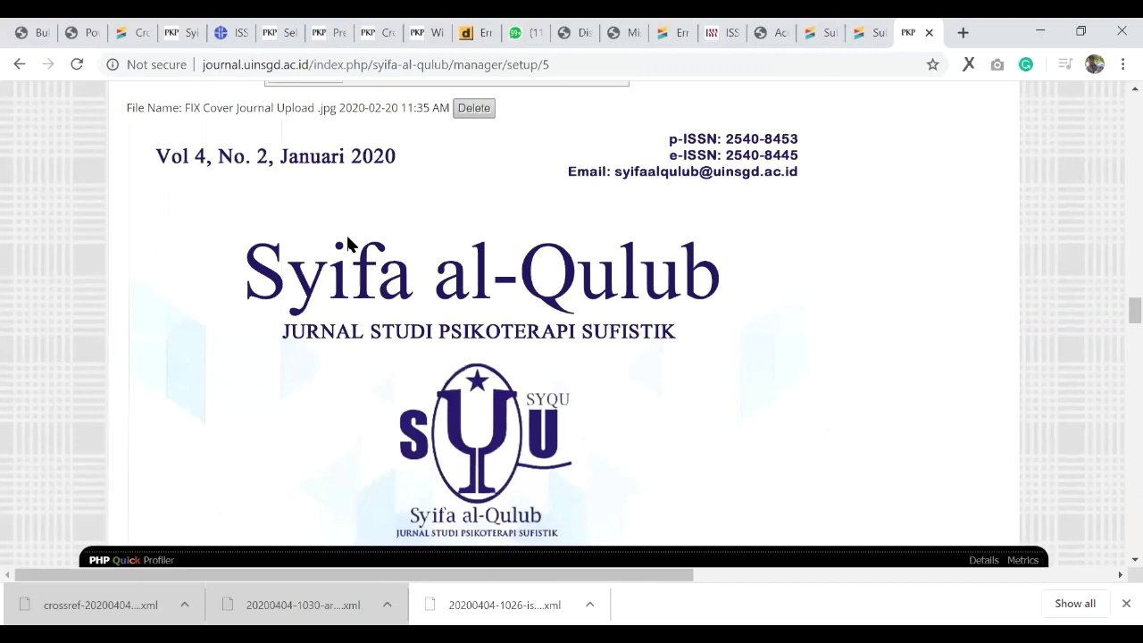
scroll(163, 341, down, 10)
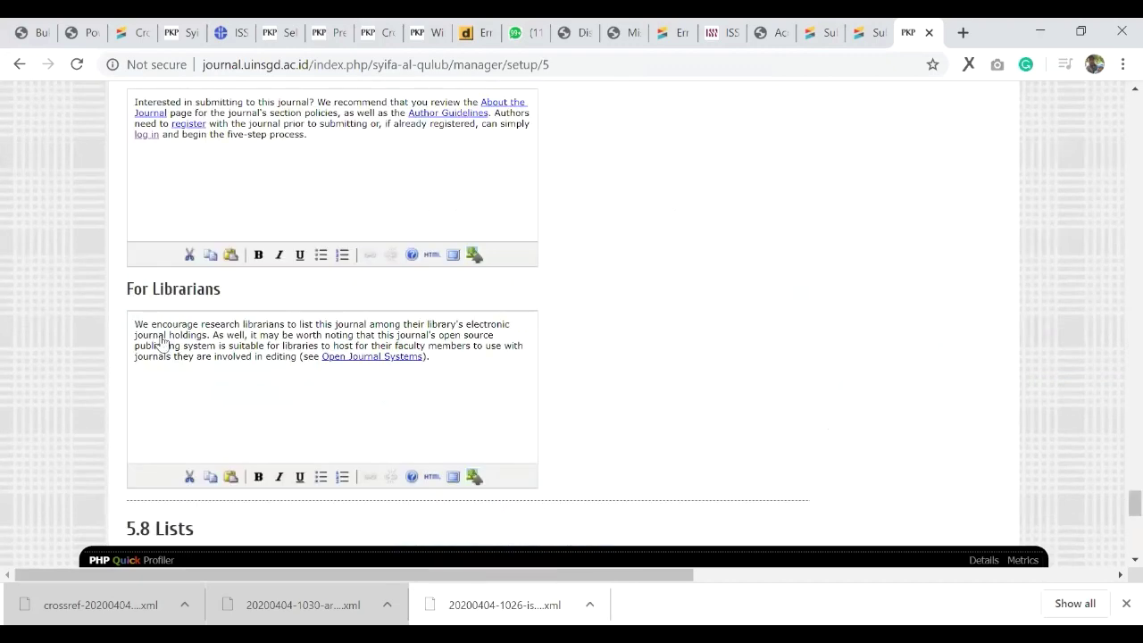
scroll(162, 342, down, 4)
click(161, 338)
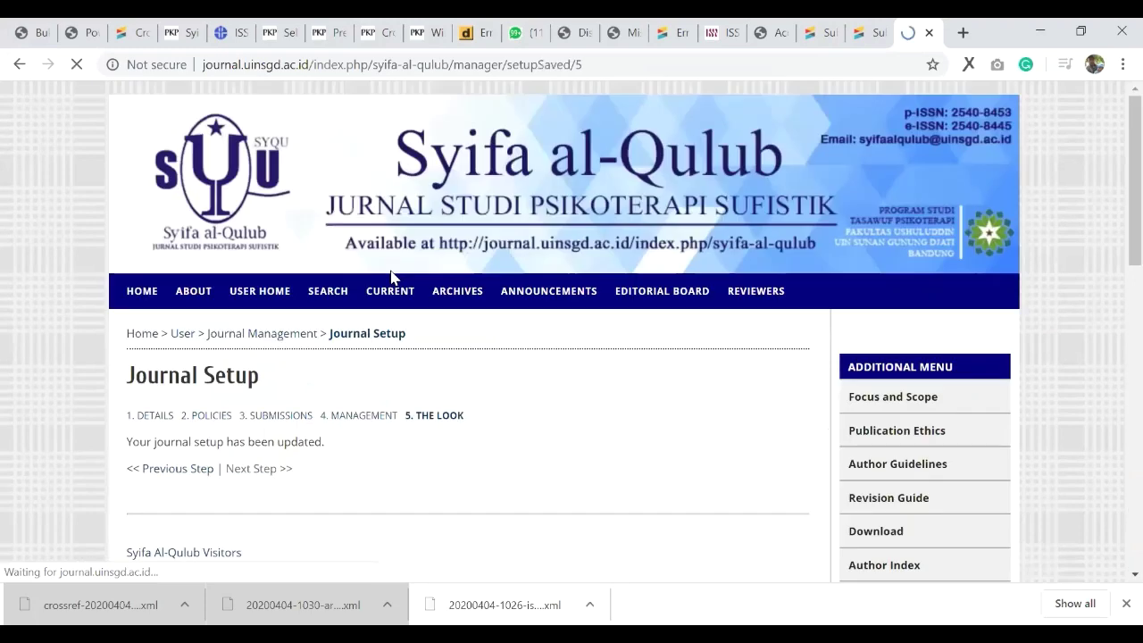
Step: Check the public journal homepage lists DOI 10.15575/saq, then return to the DOI guide PDF
click(372, 284)
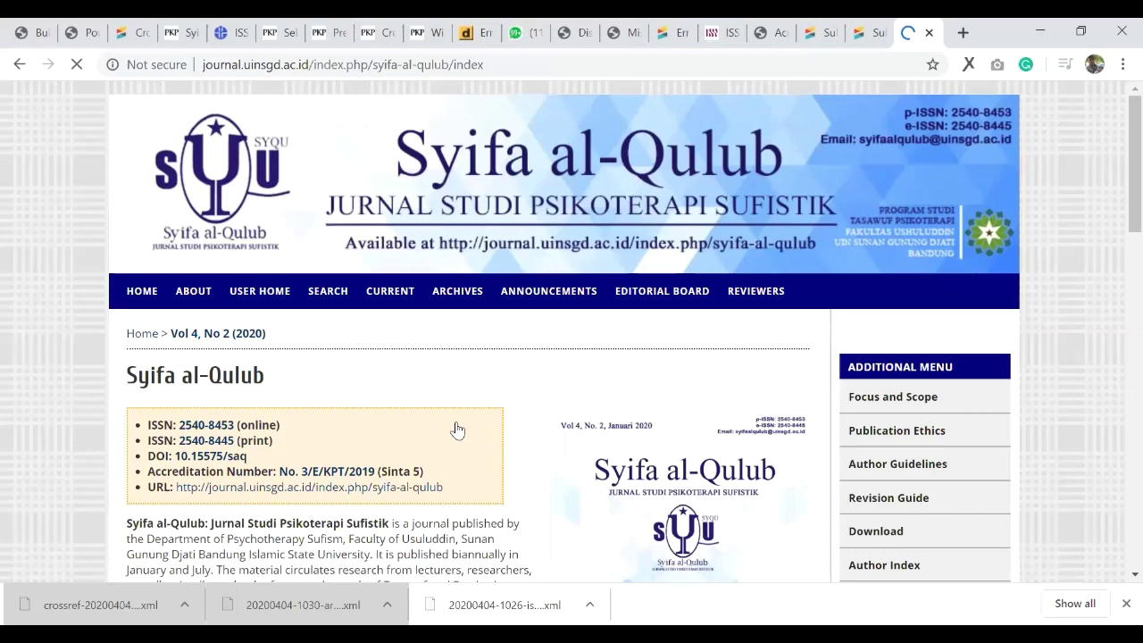
scroll(432, 316, down, 2)
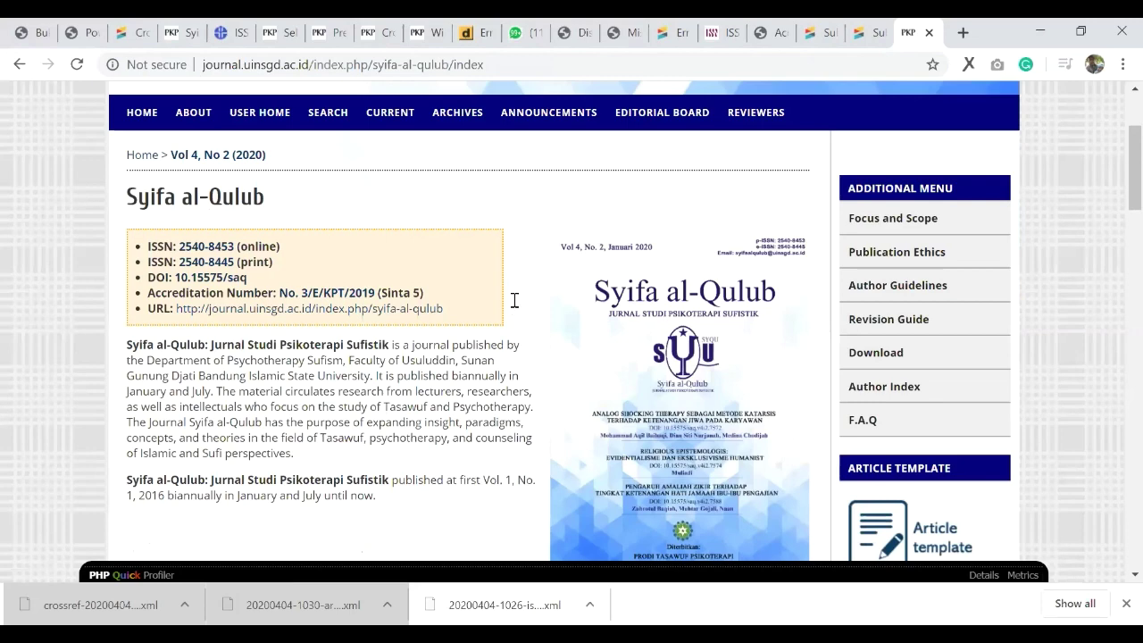
key(ctrl+1)
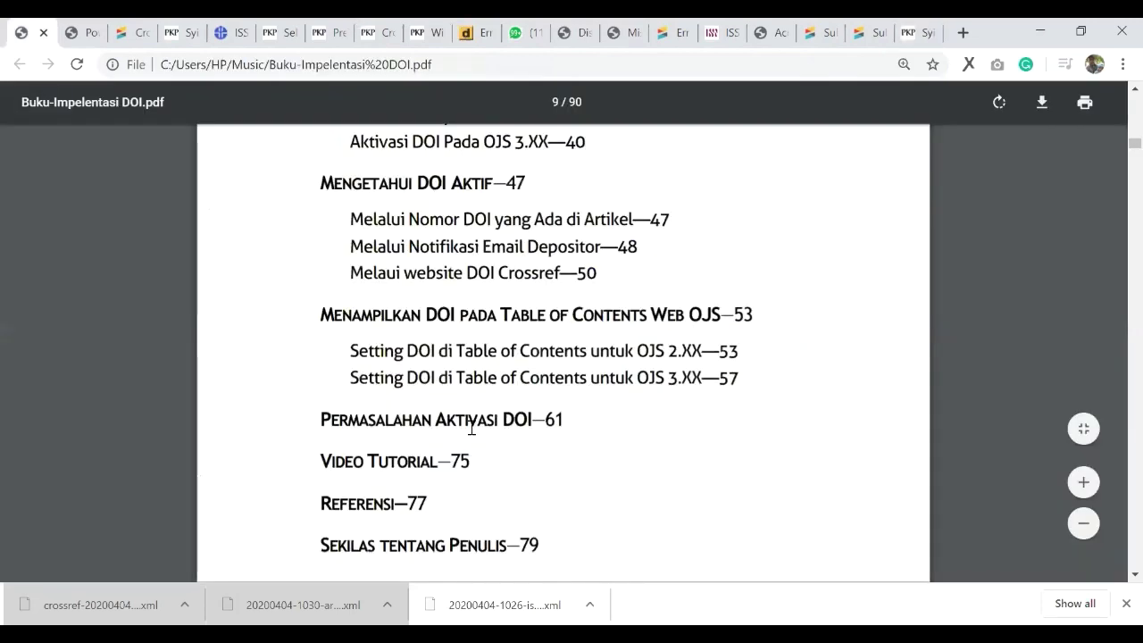
Step: Go from the PDF contents to the Crossref submission report showing 10.15575/saq successfully updated
scroll(470, 429, up, 1)
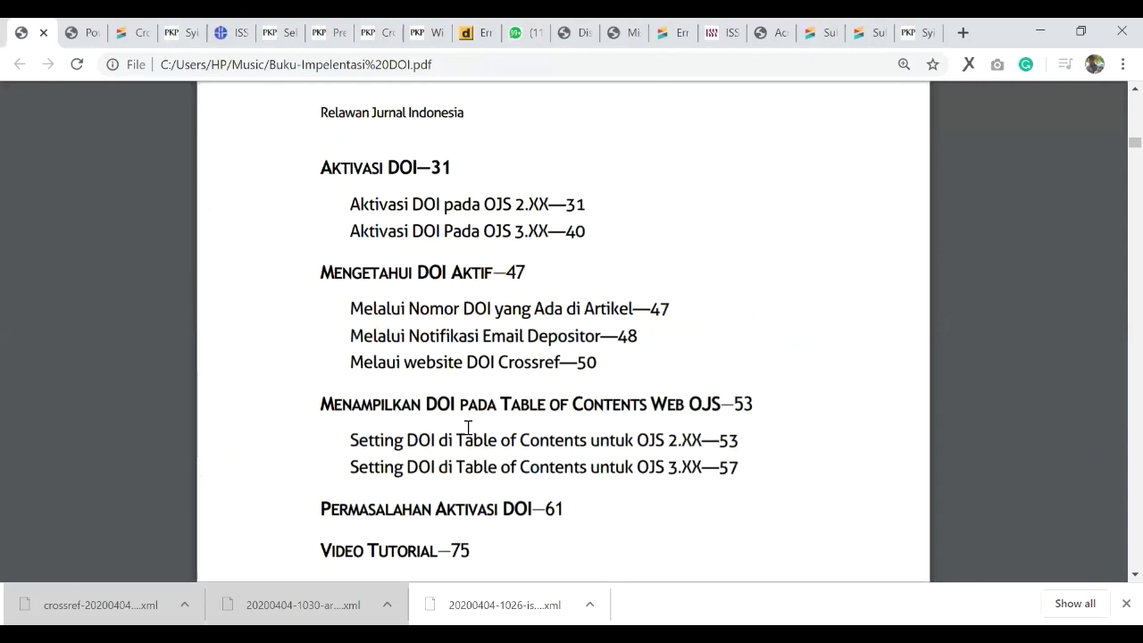
key(ctrl+Tab)
key(ctrl+Tab)
key(ctrl+Tab)
key(ctrl+Tab)
key(ctrl+Tab)
key(ctrl+Tab)
key(ctrl+Tab)
key(ctrl+Tab)
key(ctrl+Tab)
scroll(468, 429, up, 1)
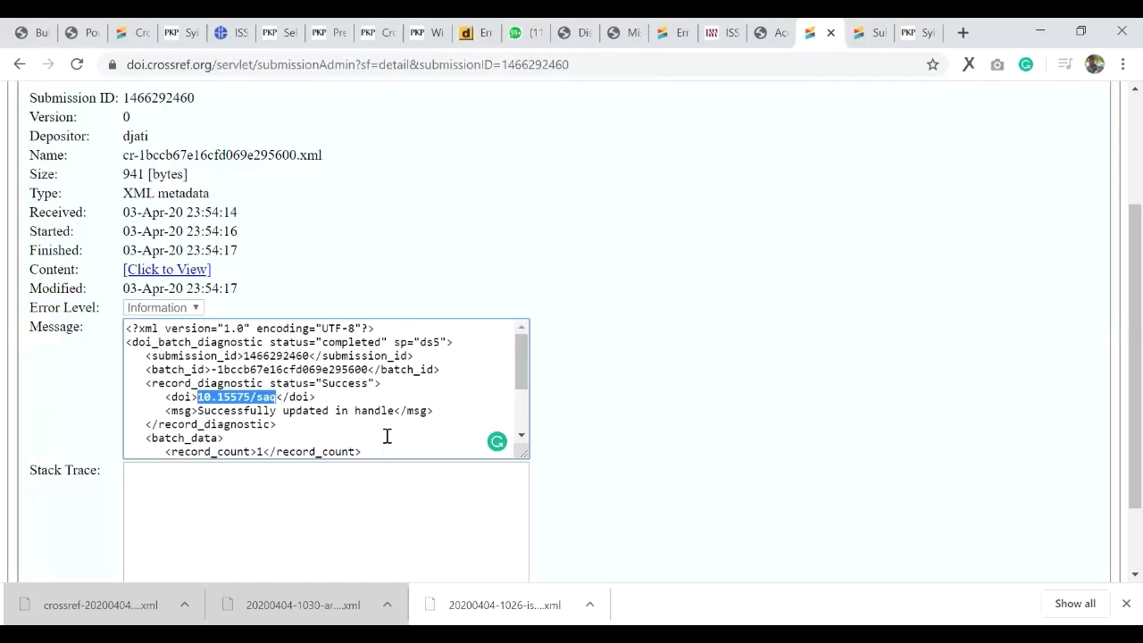
Step: Review the 10.15575/saq deposit message, return to Crossref home, then open the DOI activation forum thread
drag(208, 356, 360, 431)
click(360, 432)
scroll(340, 413, down, 2)
scroll(340, 414, up, 3)
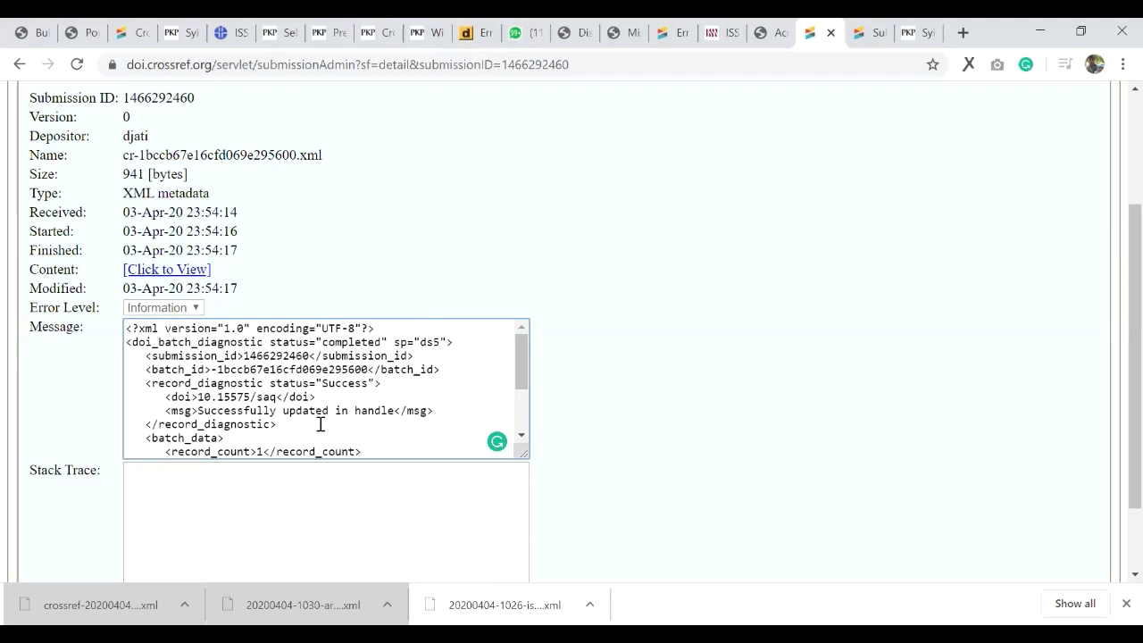
scroll(337, 416, up, 2)
scroll(73, 216, down, 1)
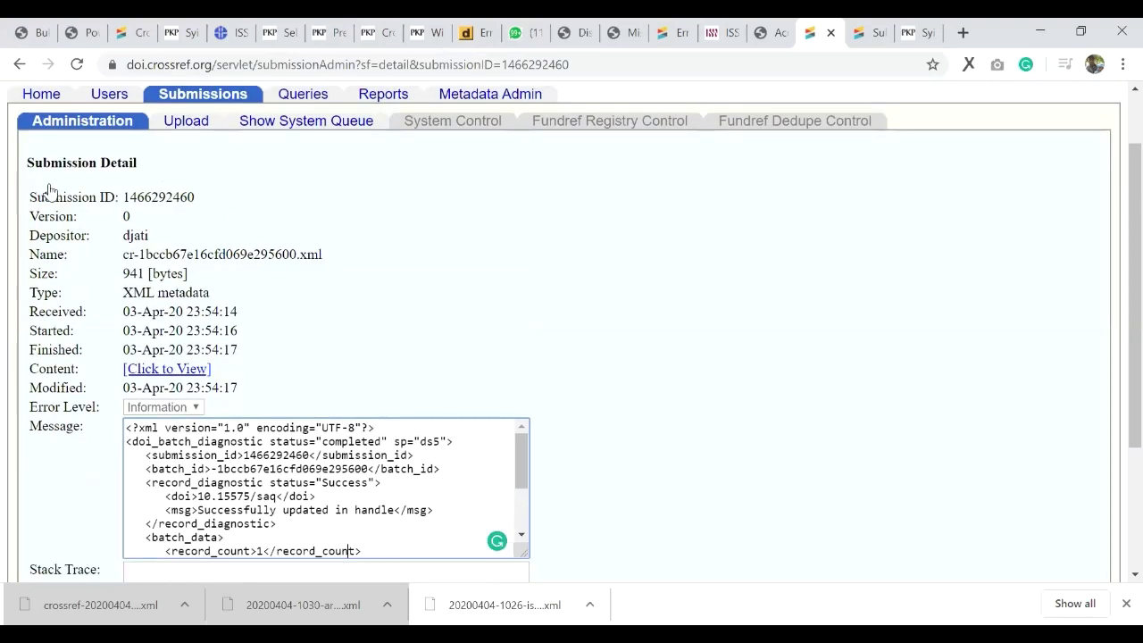
click(36, 99)
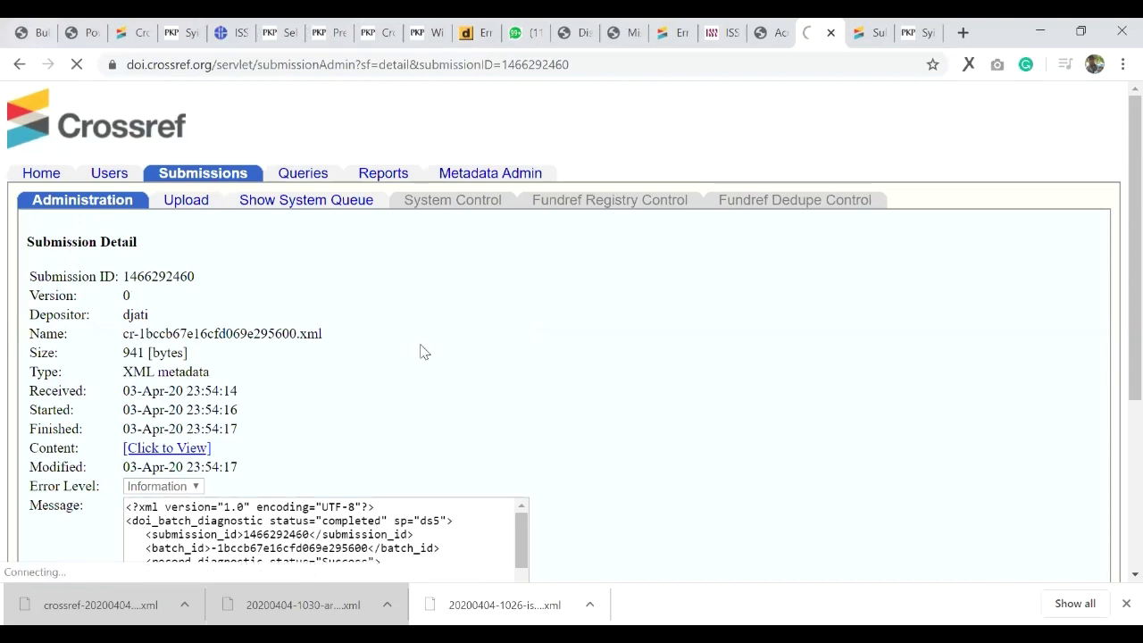
key(ctrl+1)
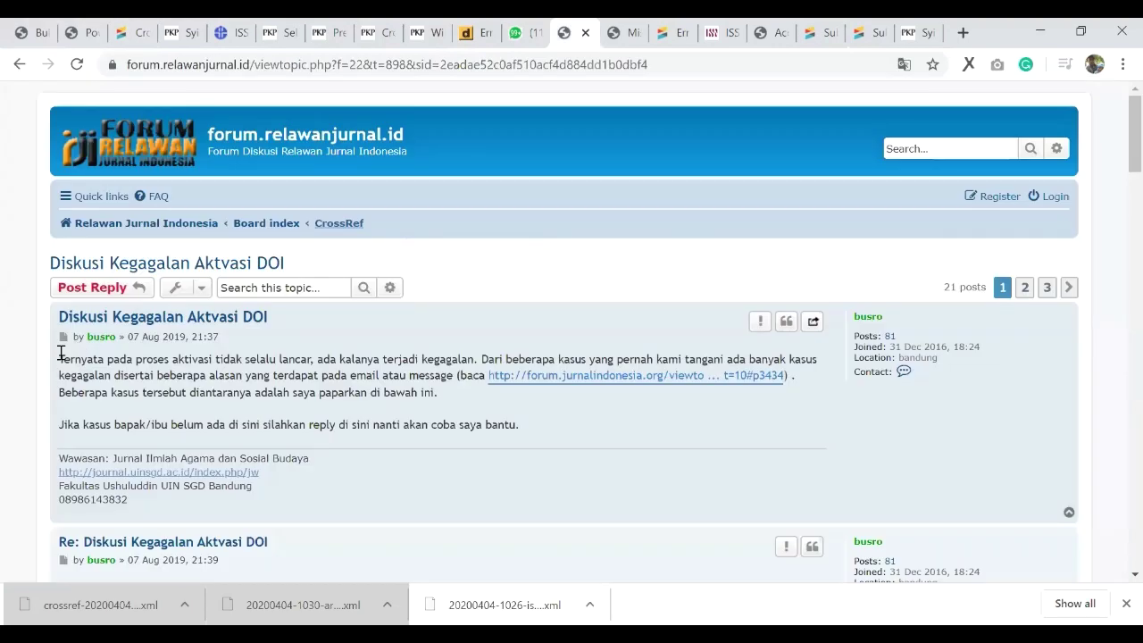
Step: Scroll the forum thread down to the reply about the already-assigned ISSN error
scroll(645, 122, down, 3)
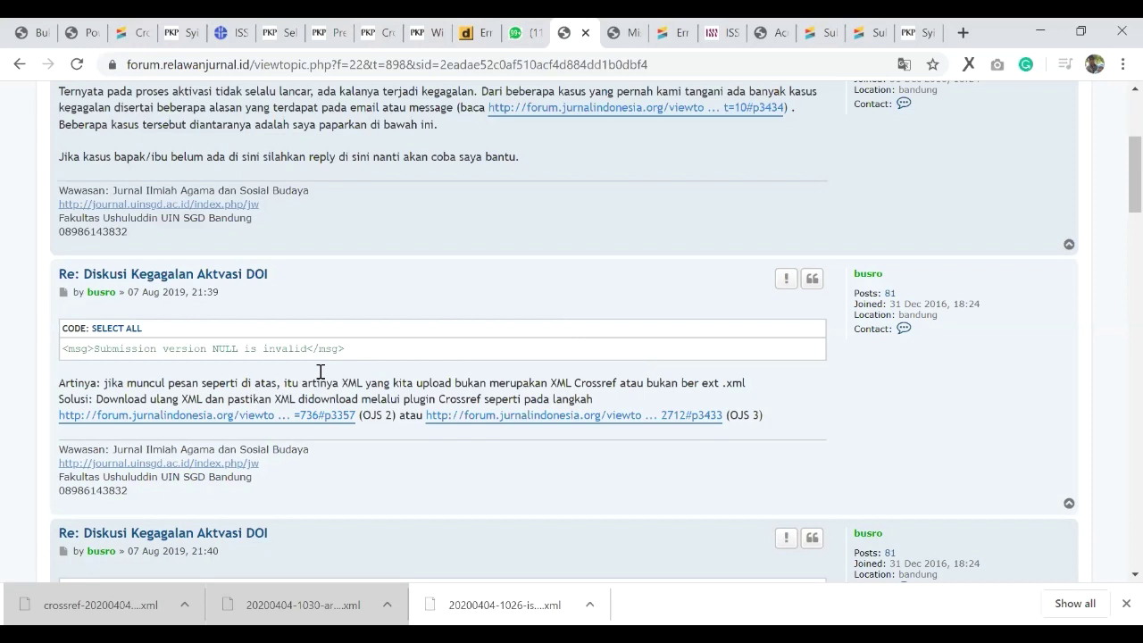
scroll(319, 370, down, 4)
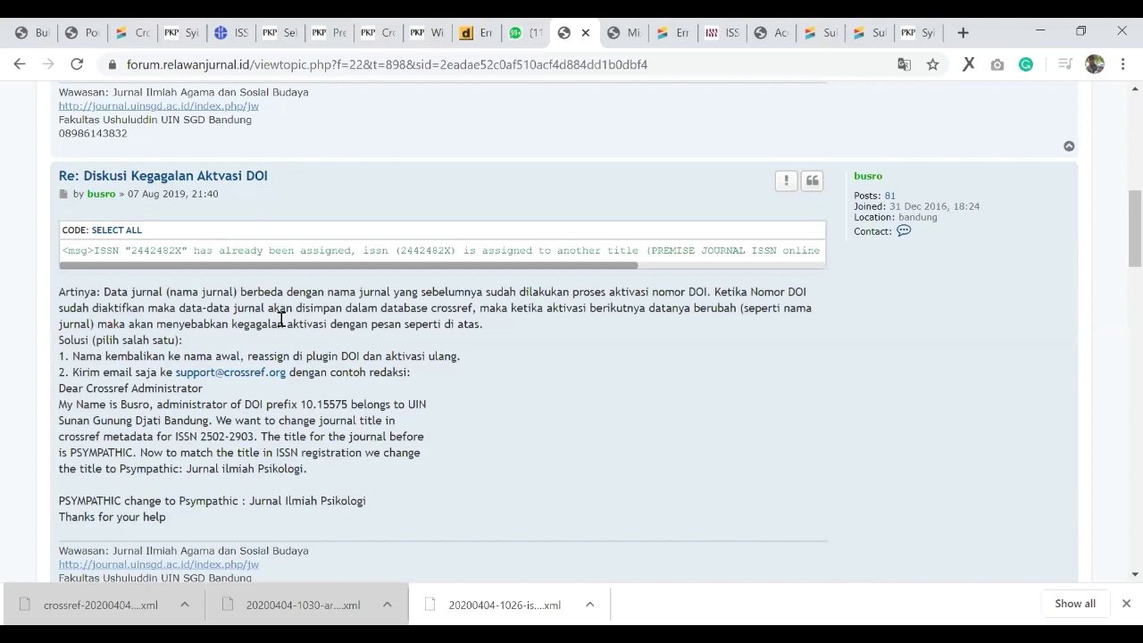
Step: Highlight the prefix 10.15575 and 'Gunung Djati' in the sample Crossref e-mail
scroll(281, 319, down, 1)
drag(300, 316, 346, 317)
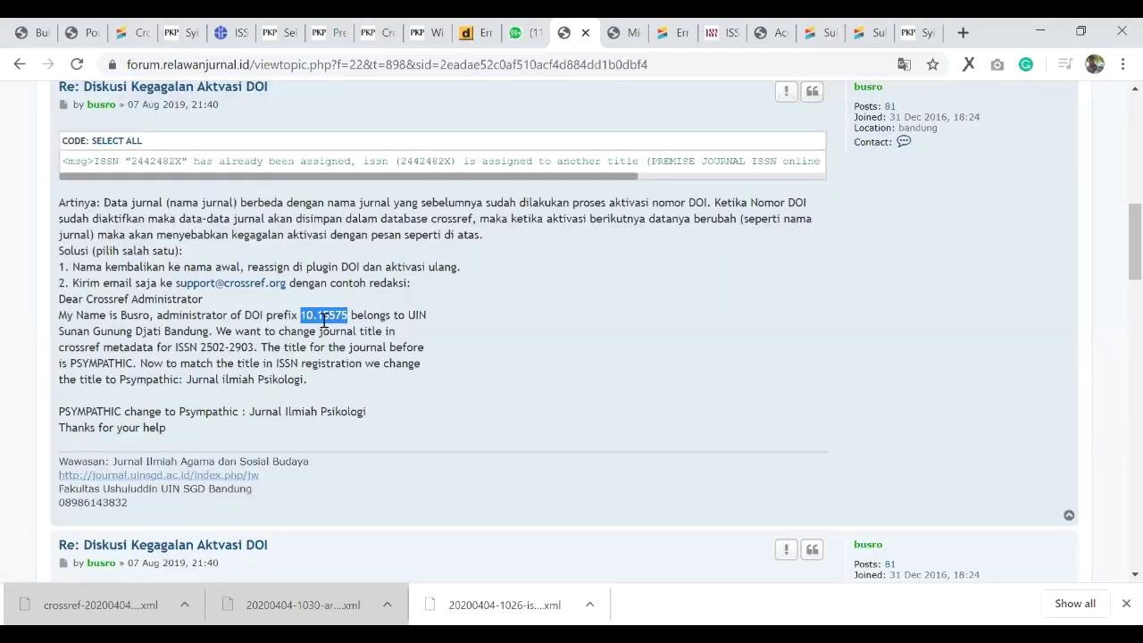
drag(161, 331, 93, 332)
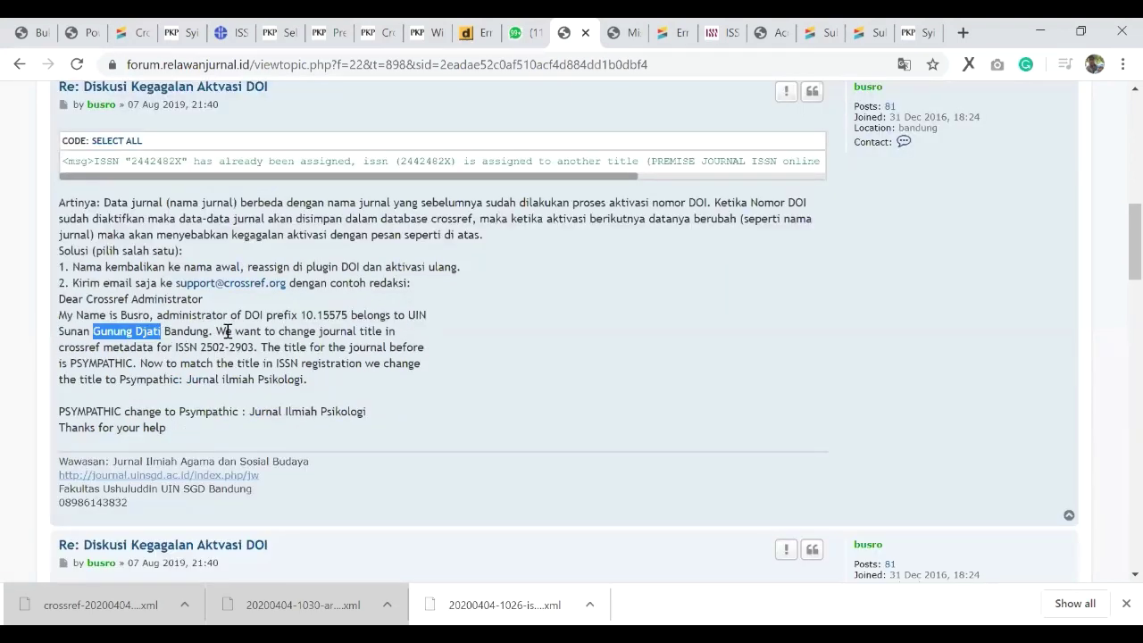
click(228, 331)
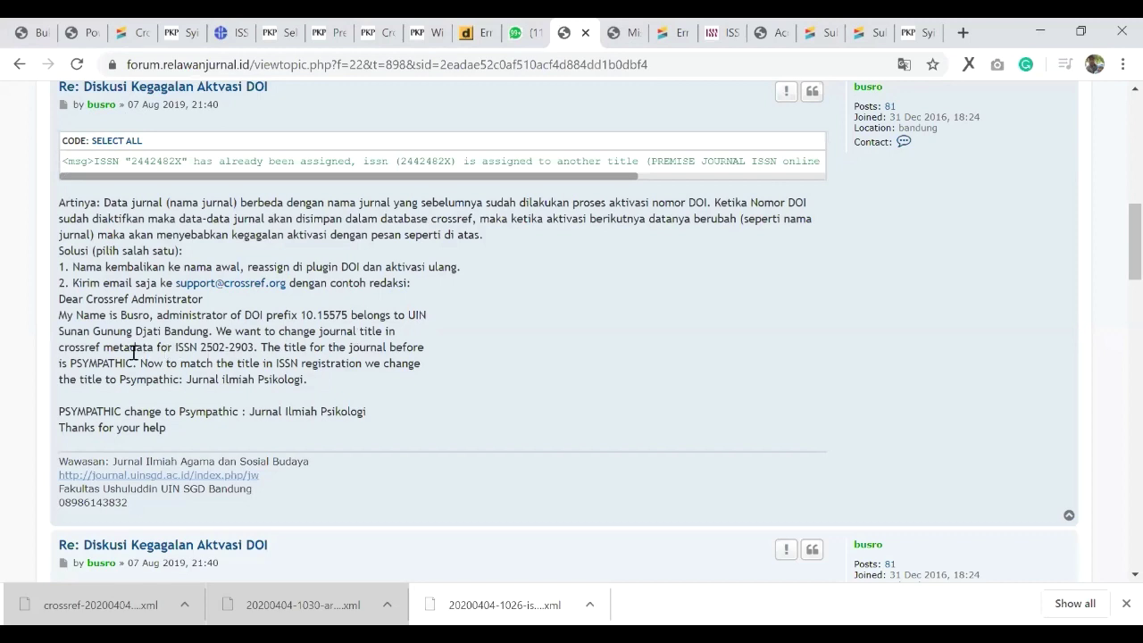
Step: Highlight ISSN 2502-2903, old title PSYMPATHIC and new title 'Psympathic: Jurnal ilmiah Psikologi'
double_click(225, 346)
click(271, 348)
drag(100, 347, 126, 361)
double_click(126, 362)
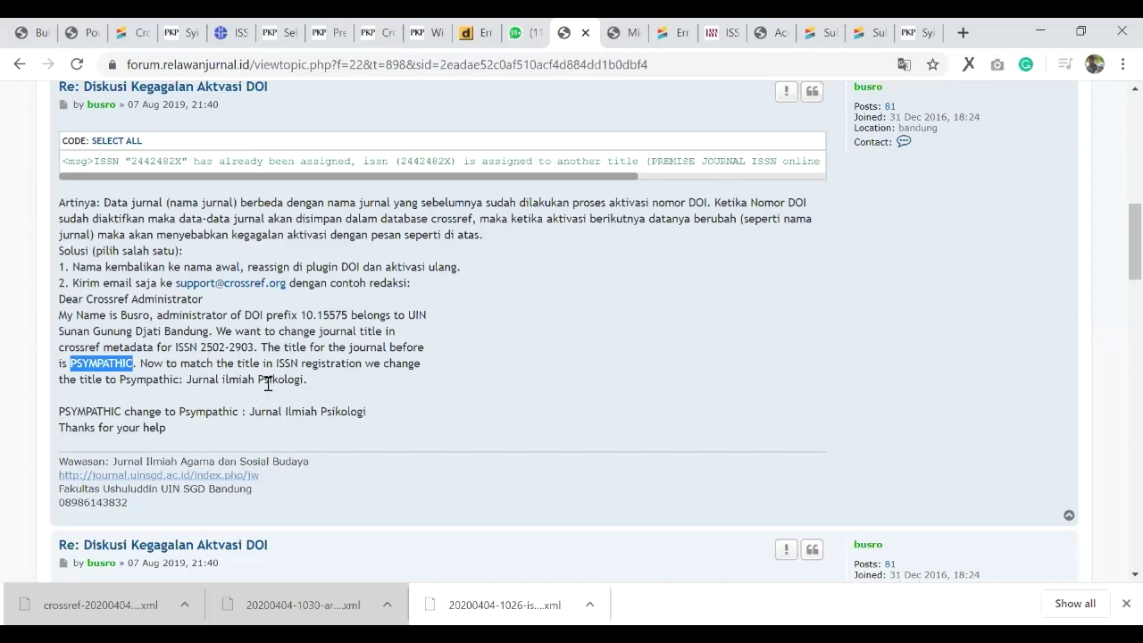
drag(120, 379, 300, 380)
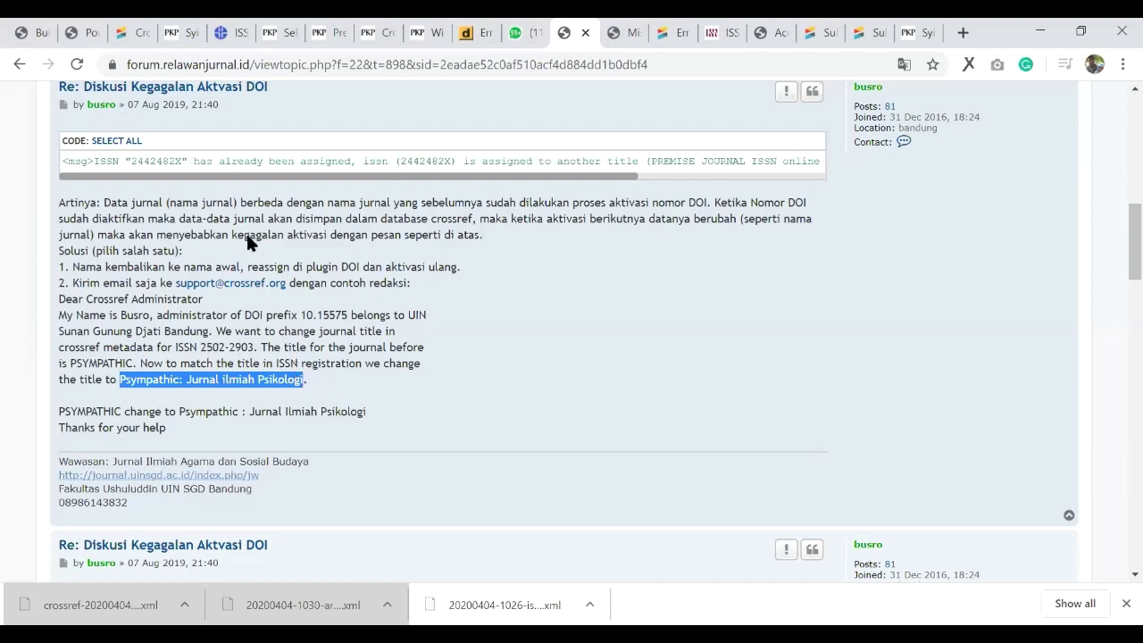
scroll(276, 306, down, 2)
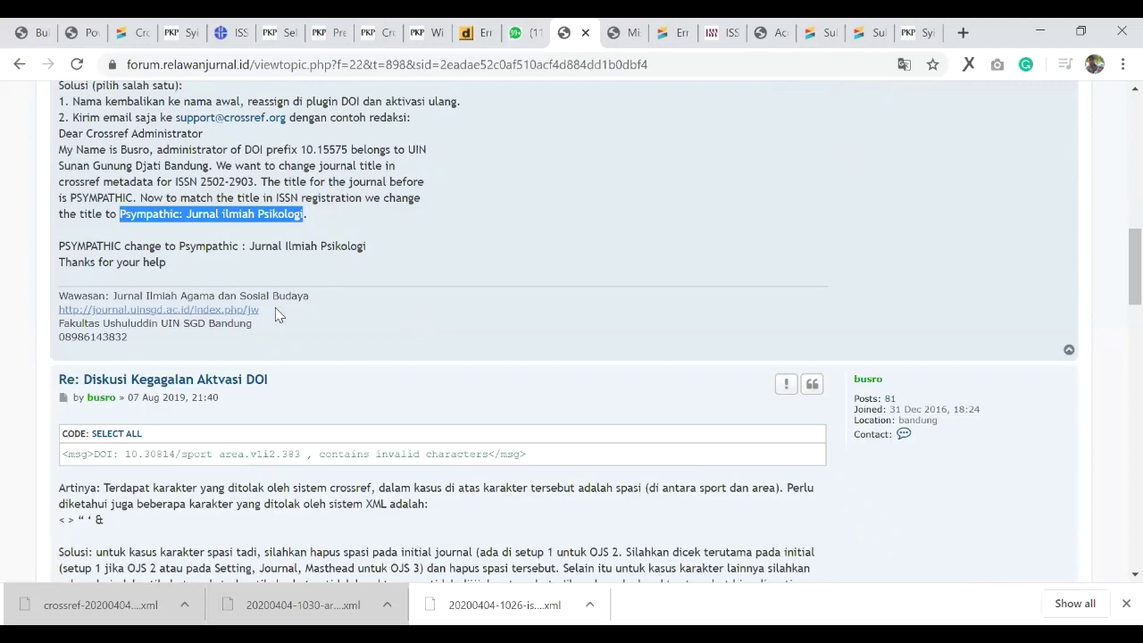
scroll(266, 355, up, 3)
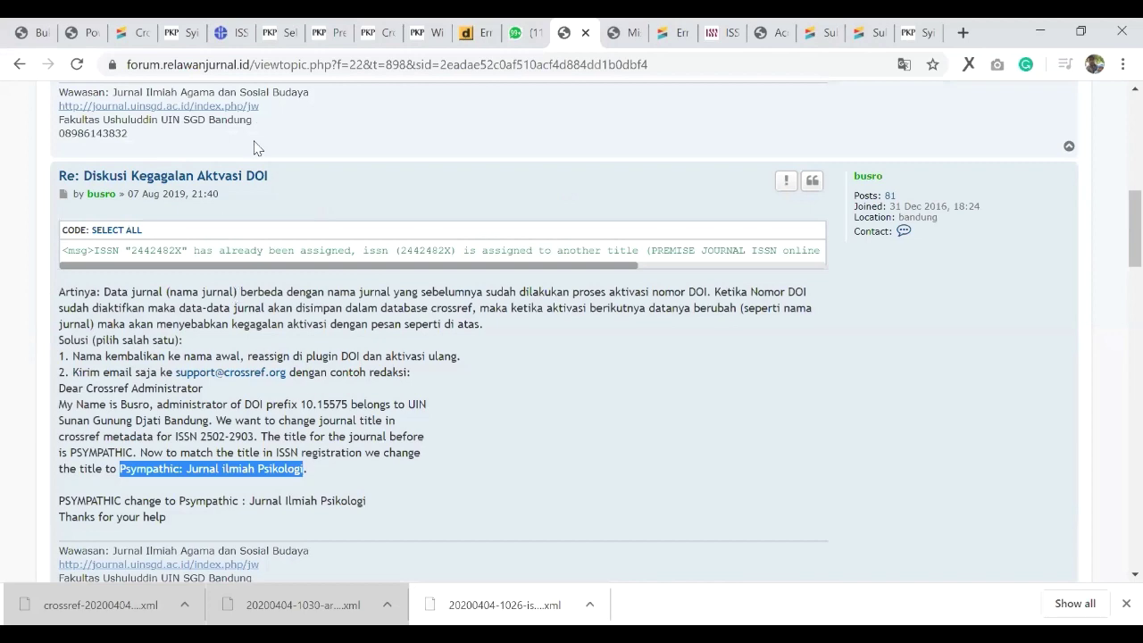
scroll(265, 202, down, 1)
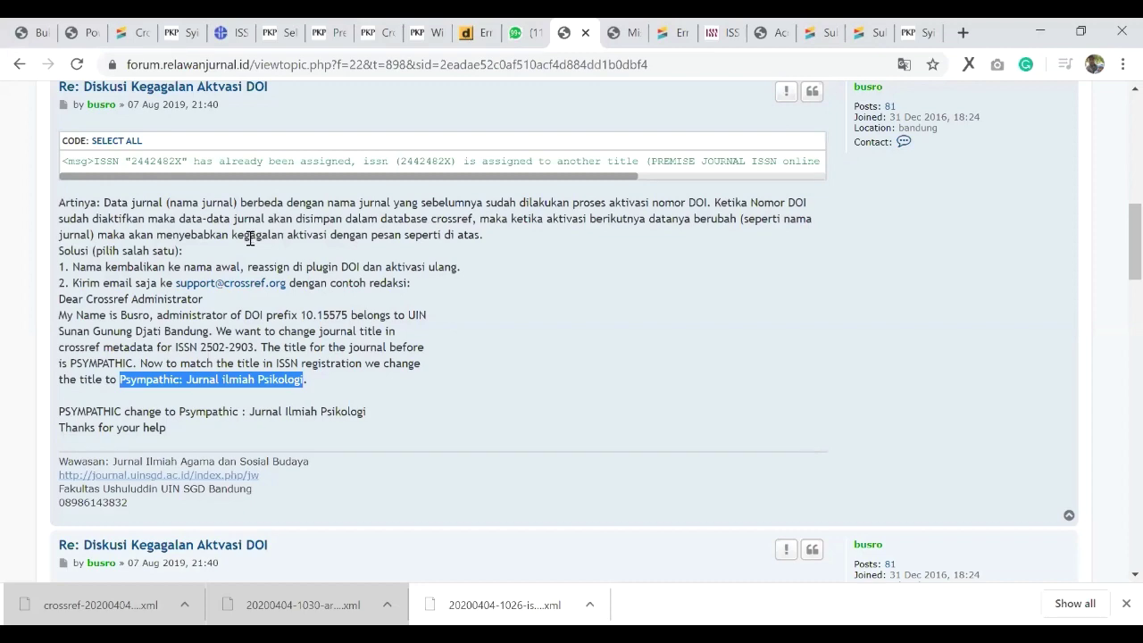
scroll(250, 237, down, 1)
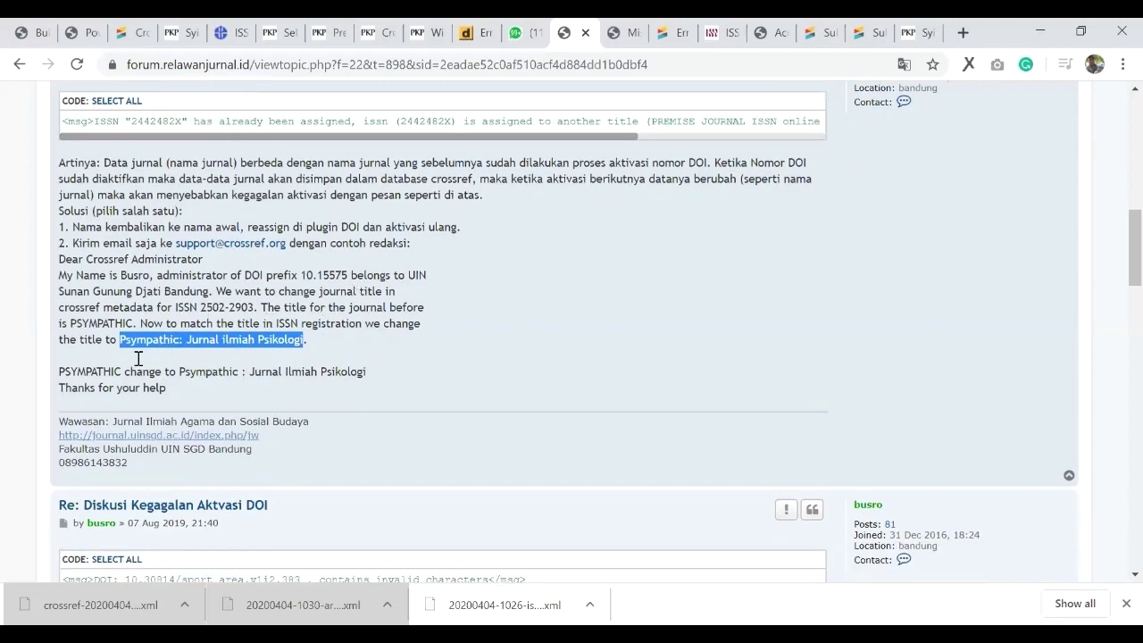
scroll(142, 360, down, 2)
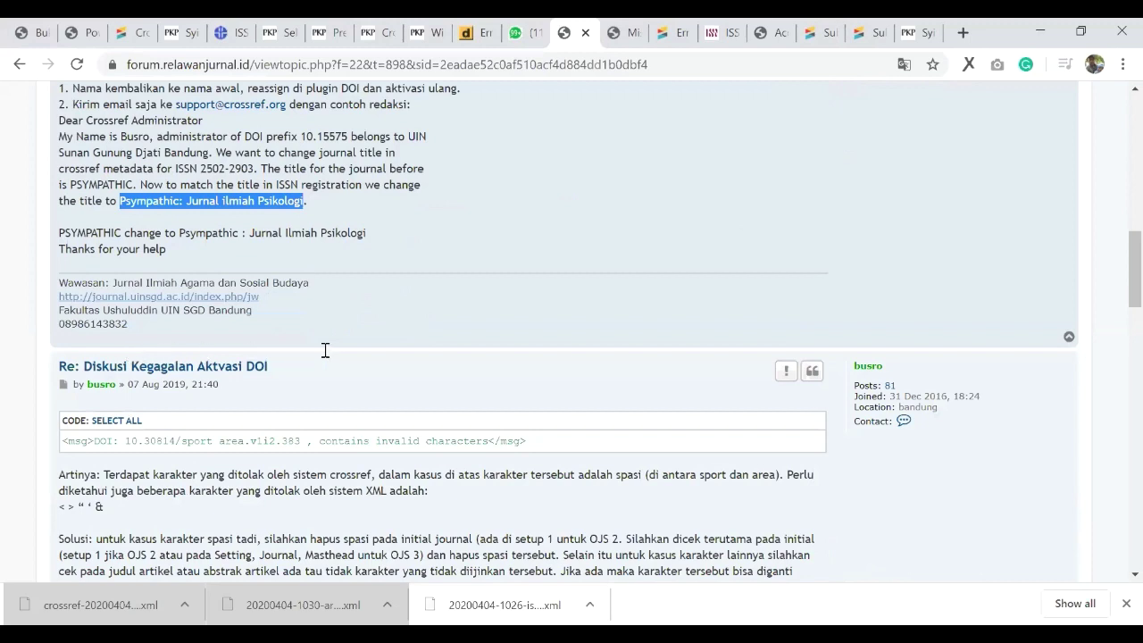
Step: Mark the invalid space between 'sport' and 'area' in the post's DOI example
scroll(346, 351, down, 2)
drag(322, 351, 438, 351)
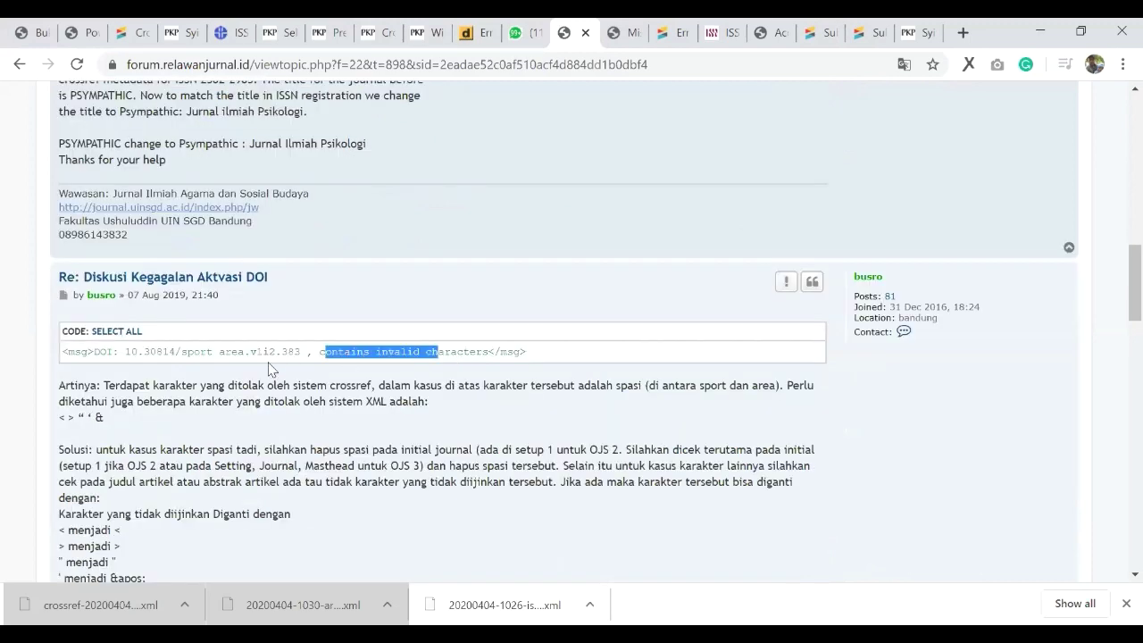
double_click(212, 351)
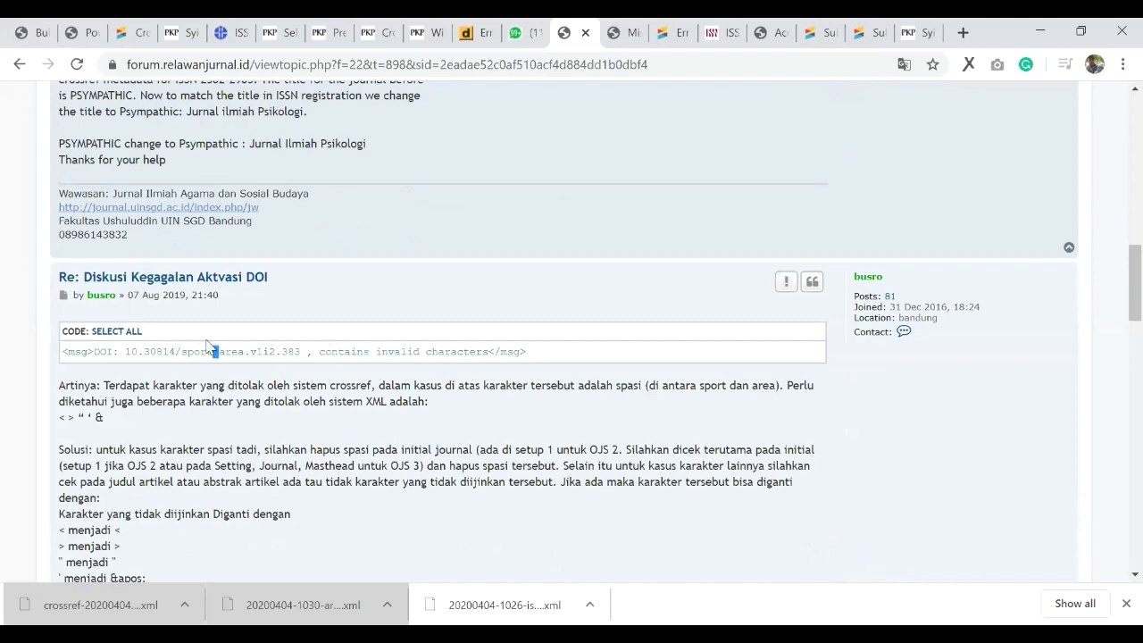
click(229, 371)
double_click(215, 351)
click(279, 370)
drag(219, 350, 207, 351)
scroll(176, 451, down, 1)
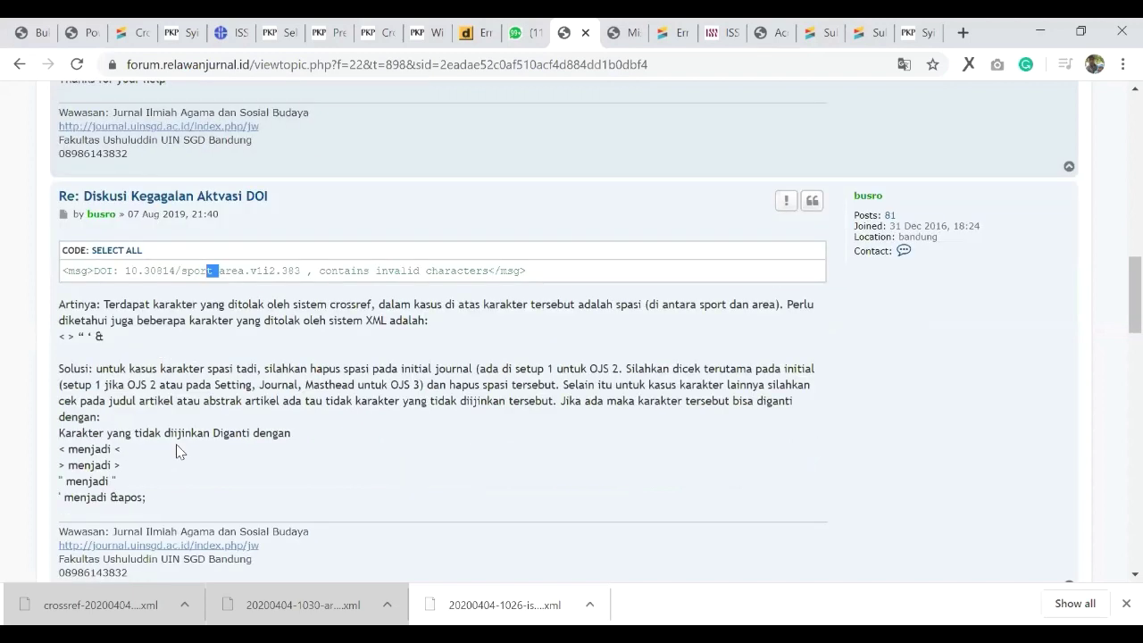
scroll(175, 450, down, 1)
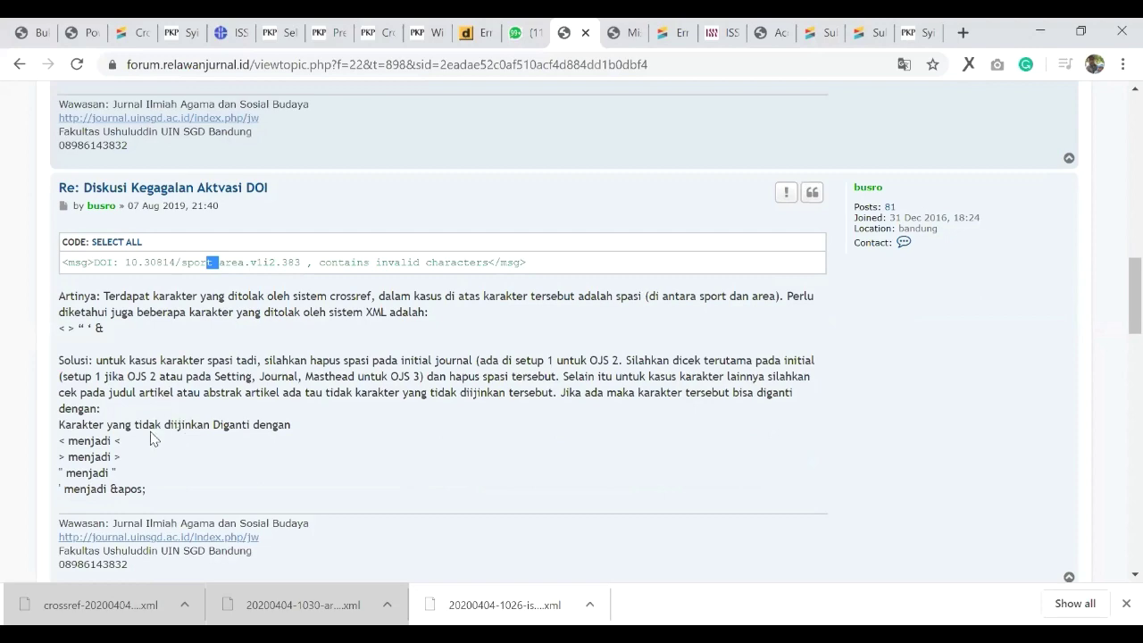
click(80, 441)
Step: Select the '<' character in the replacement list, then return to the DOI PDF book
double_click(62, 441)
scroll(308, 327, down, 2)
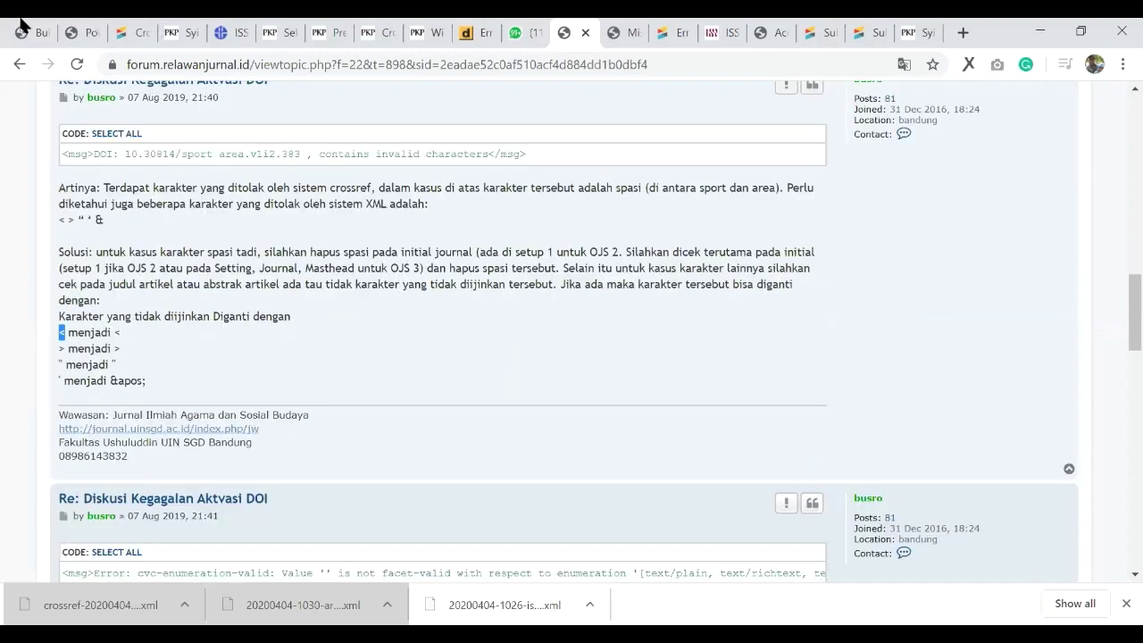
scroll(375, 324, down, 3)
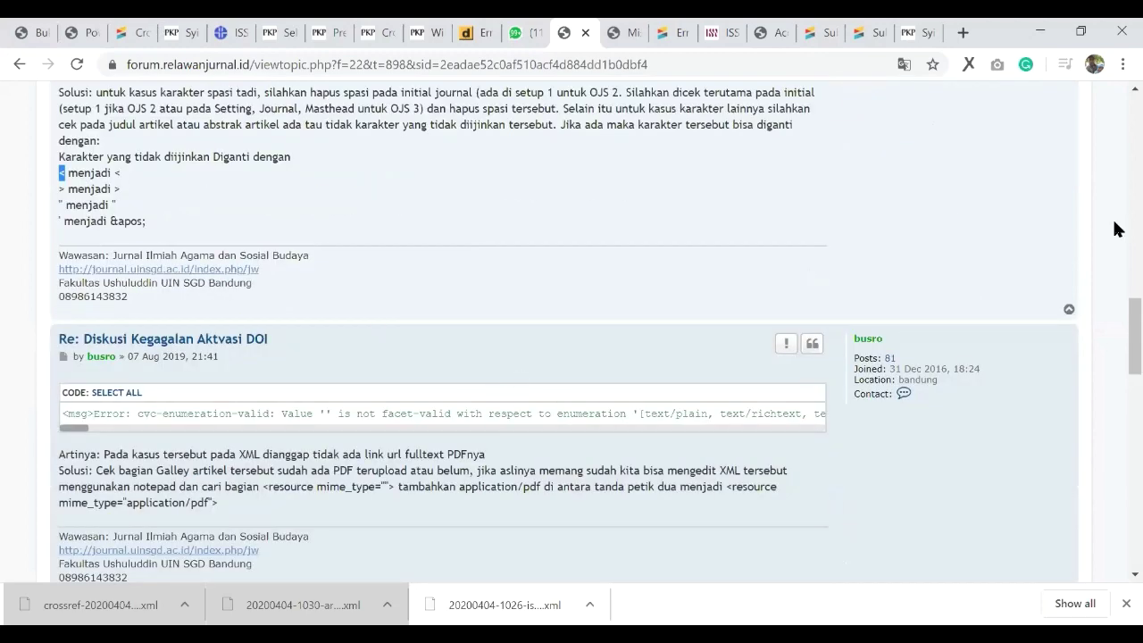
scroll(1096, 415, up, 3)
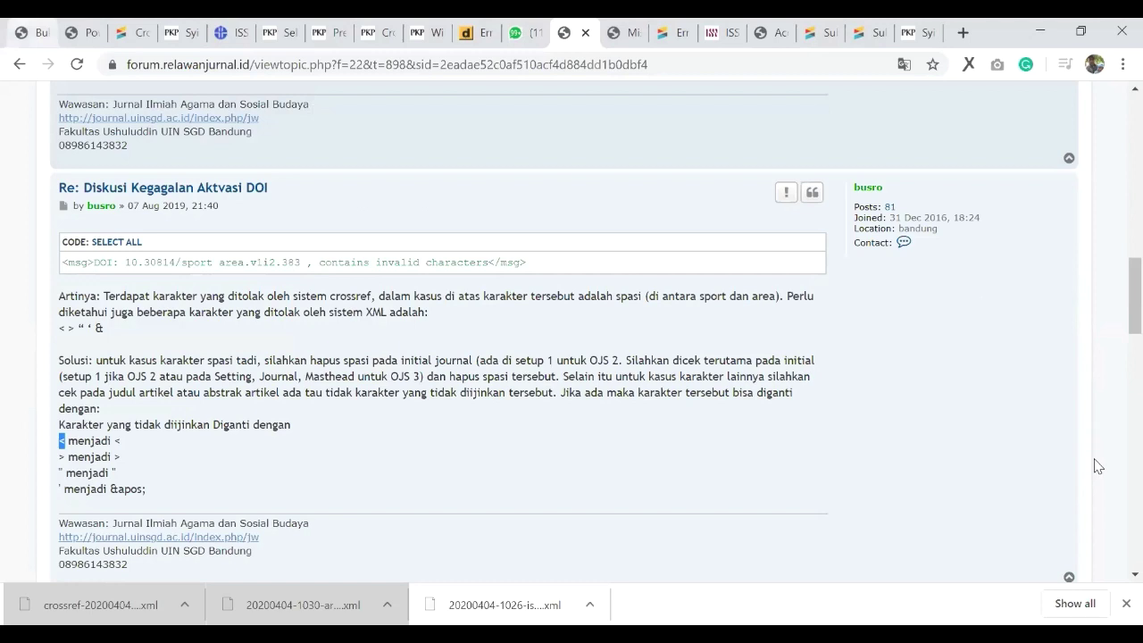
key(ctrl+1)
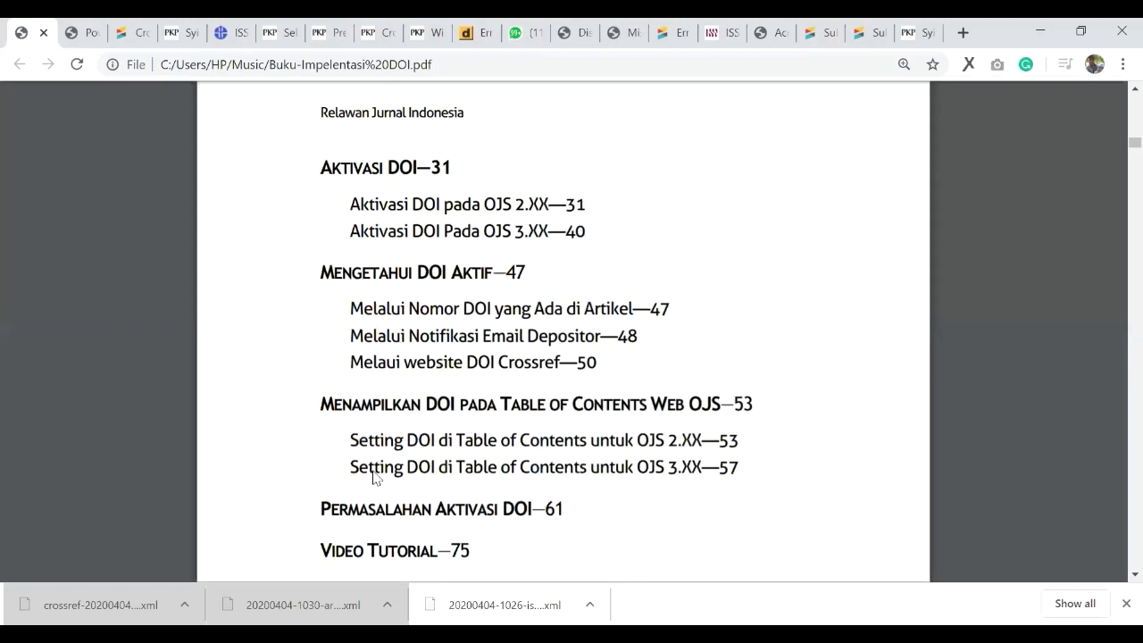
Step: Jump to the DOI activation problems chapter and review the forbidden-characters table and entities like &lt;
click(387, 425)
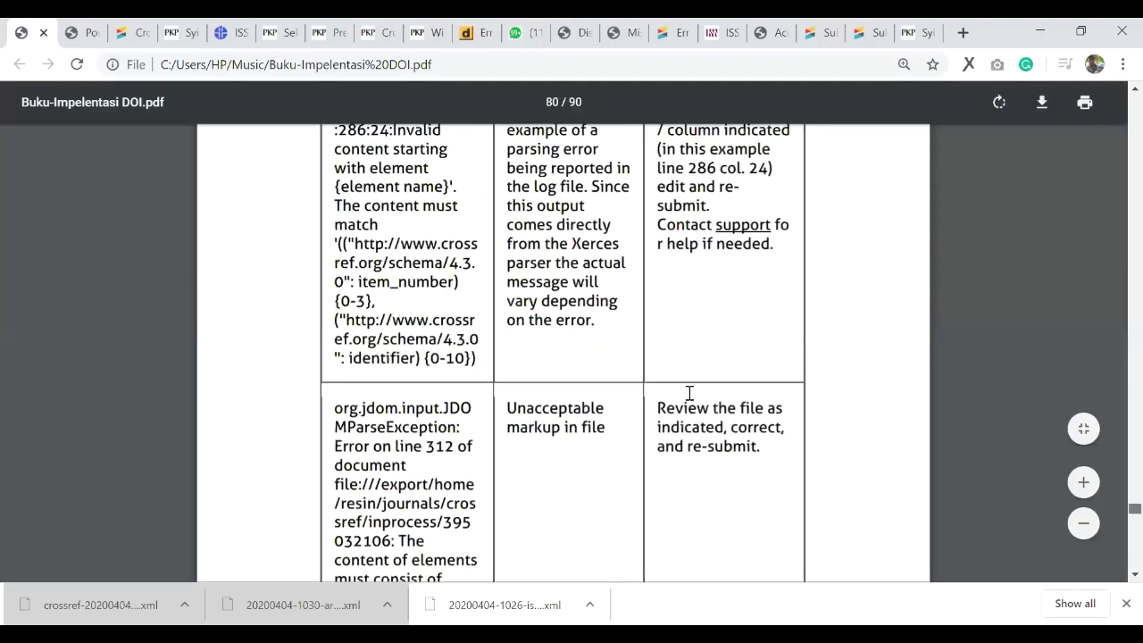
scroll(680, 454, up, 20)
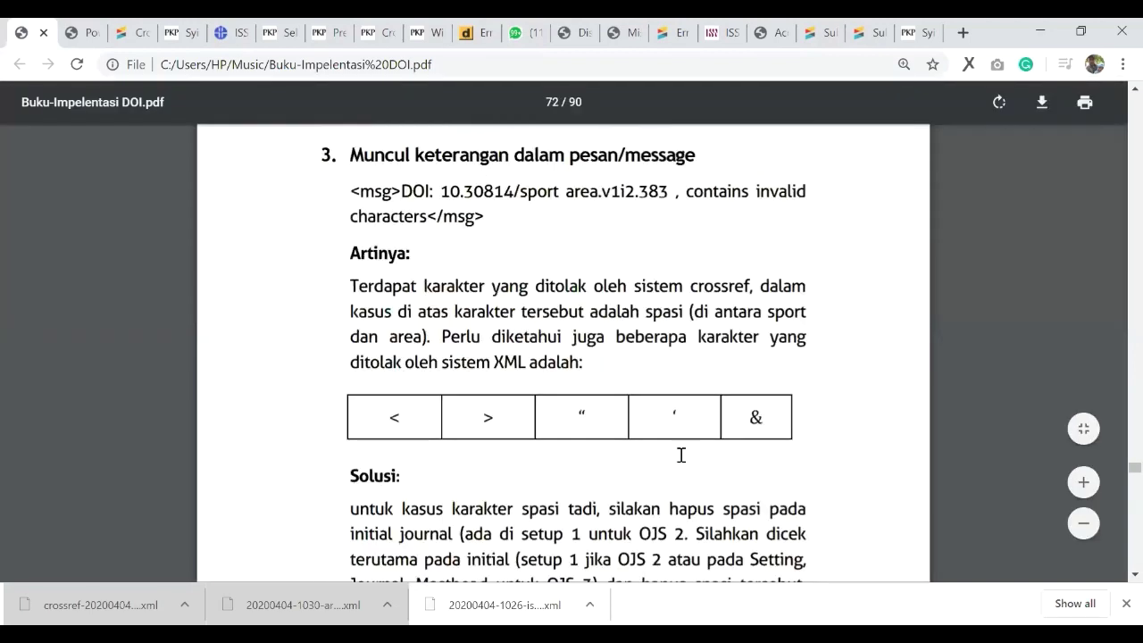
scroll(680, 454, down, 1)
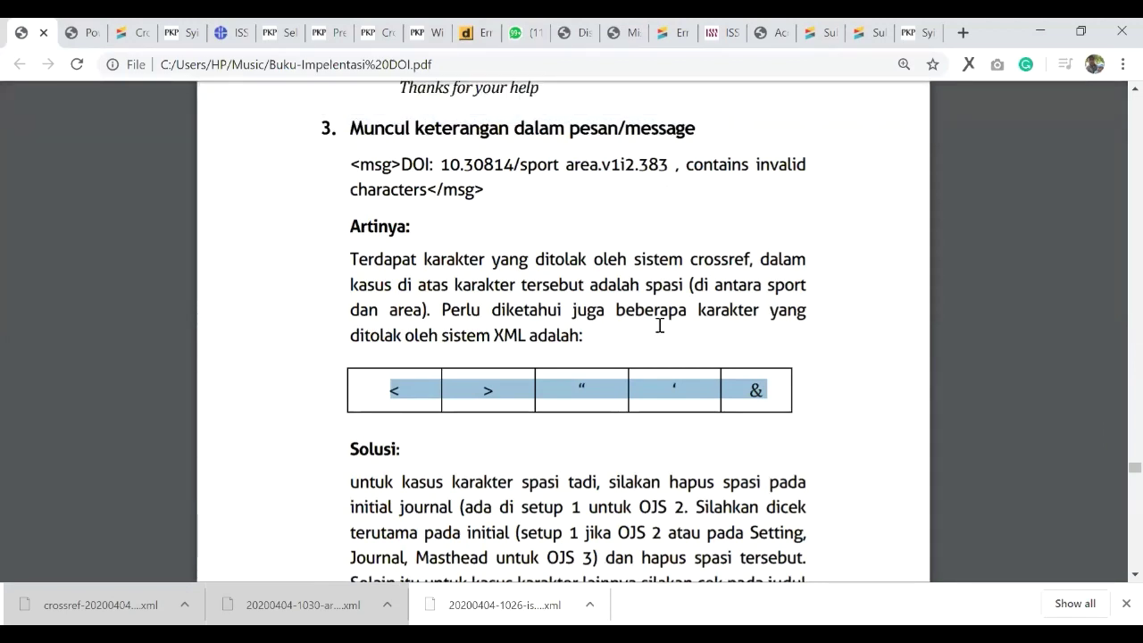
drag(381, 391, 554, 406)
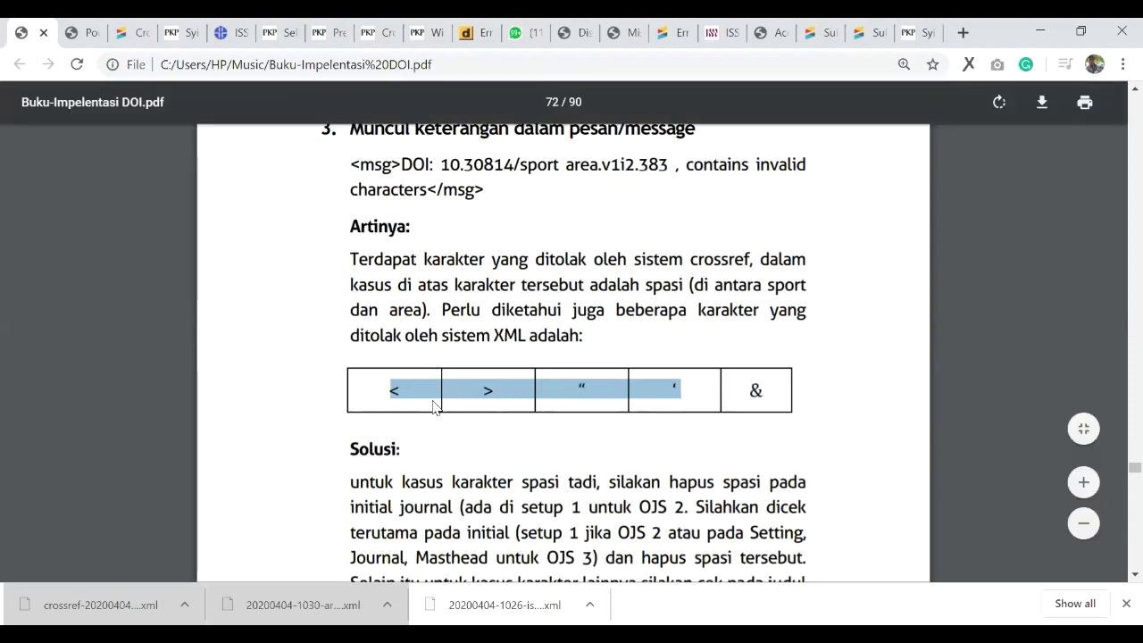
click(566, 389)
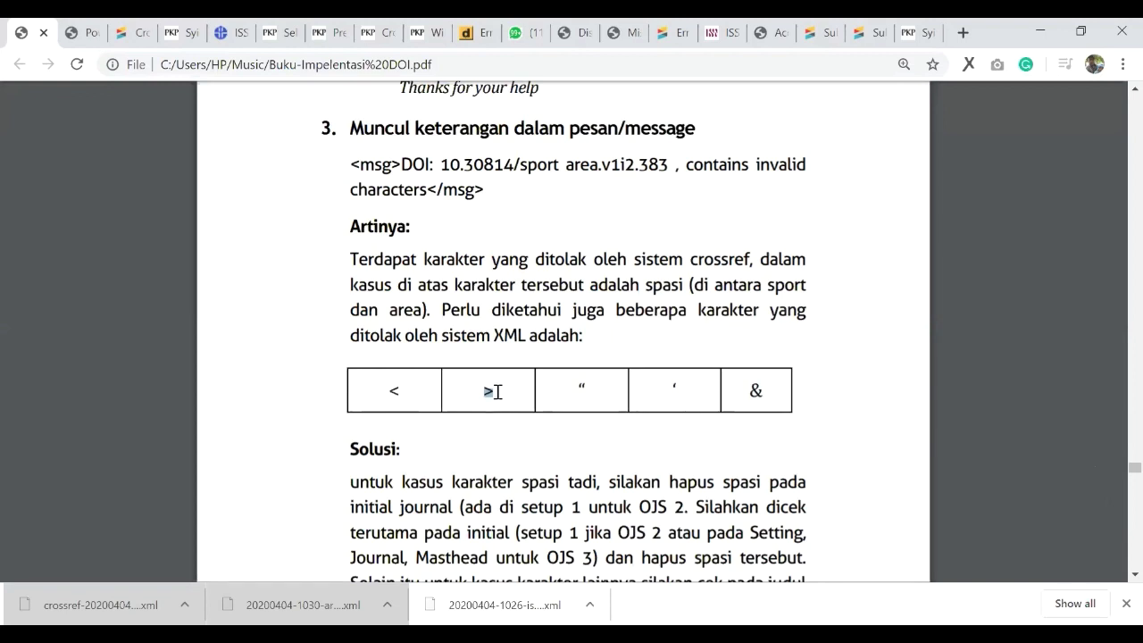
scroll(500, 335, down, 1)
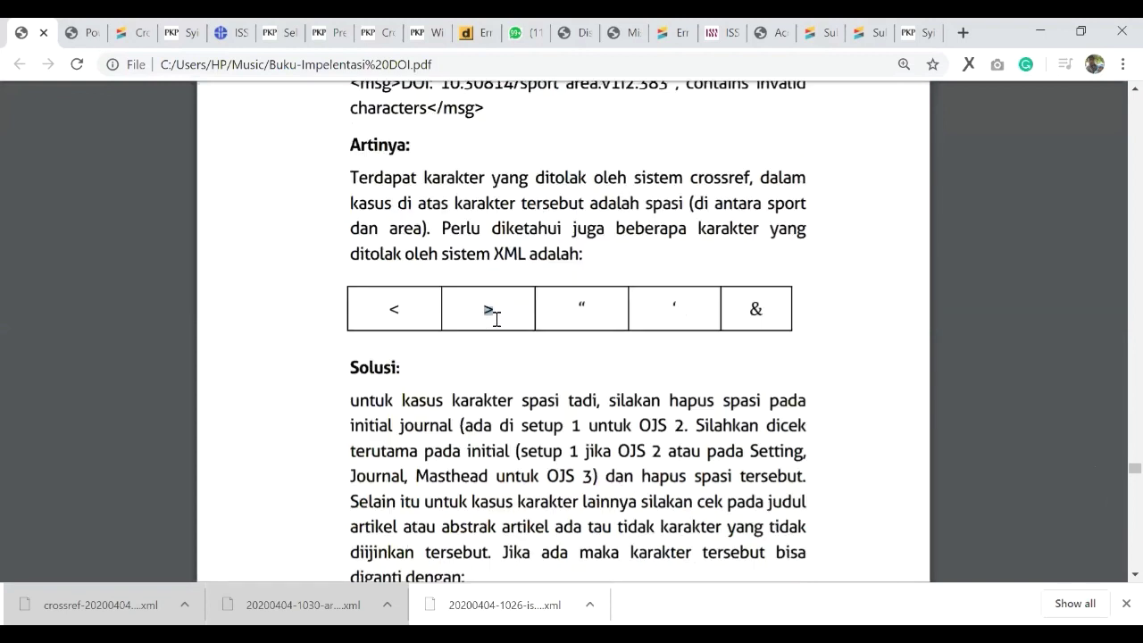
scroll(625, 335, down, 6)
click(475, 358)
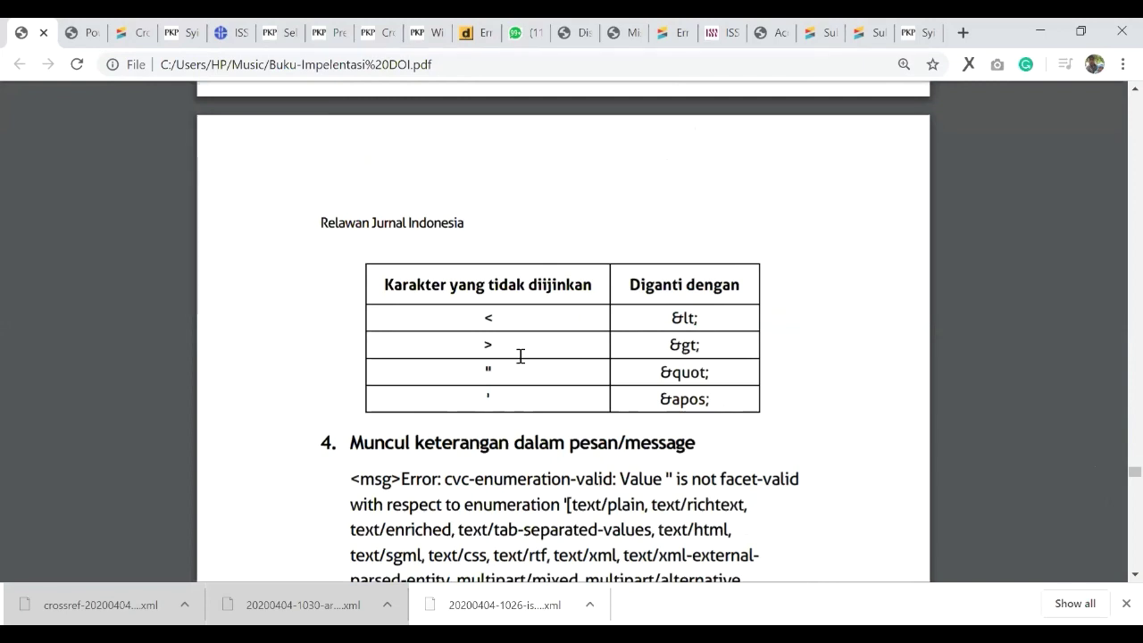
scroll(521, 356, up, 3)
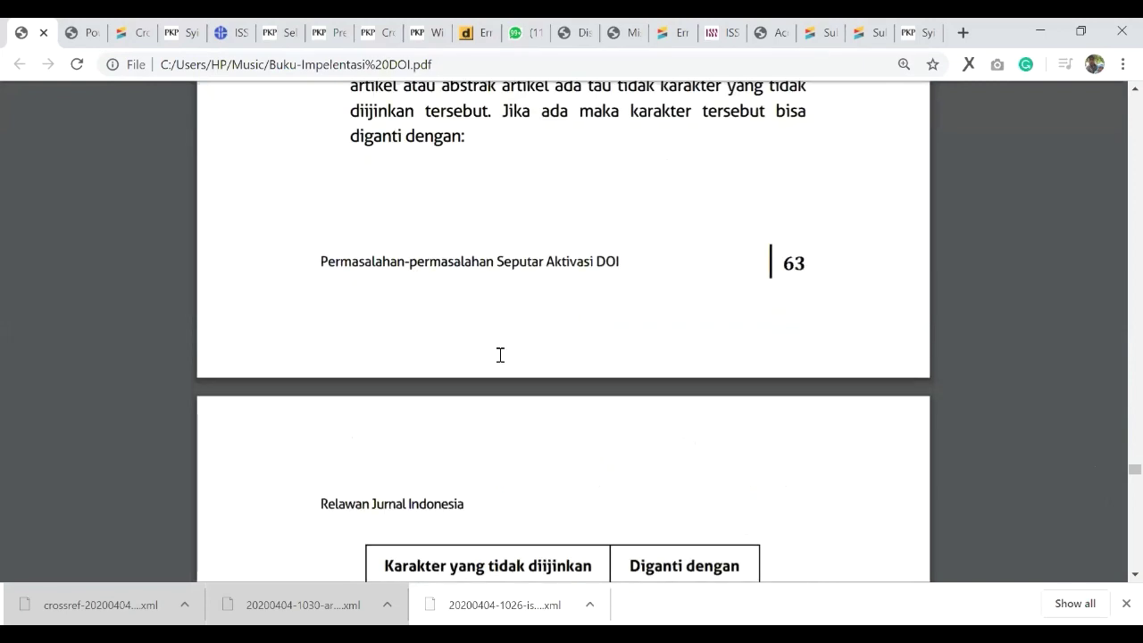
Step: Scroll the PDF past the ISSN message section to section 4 on cvc-enumeration-valid errors
scroll(507, 386, down, 3)
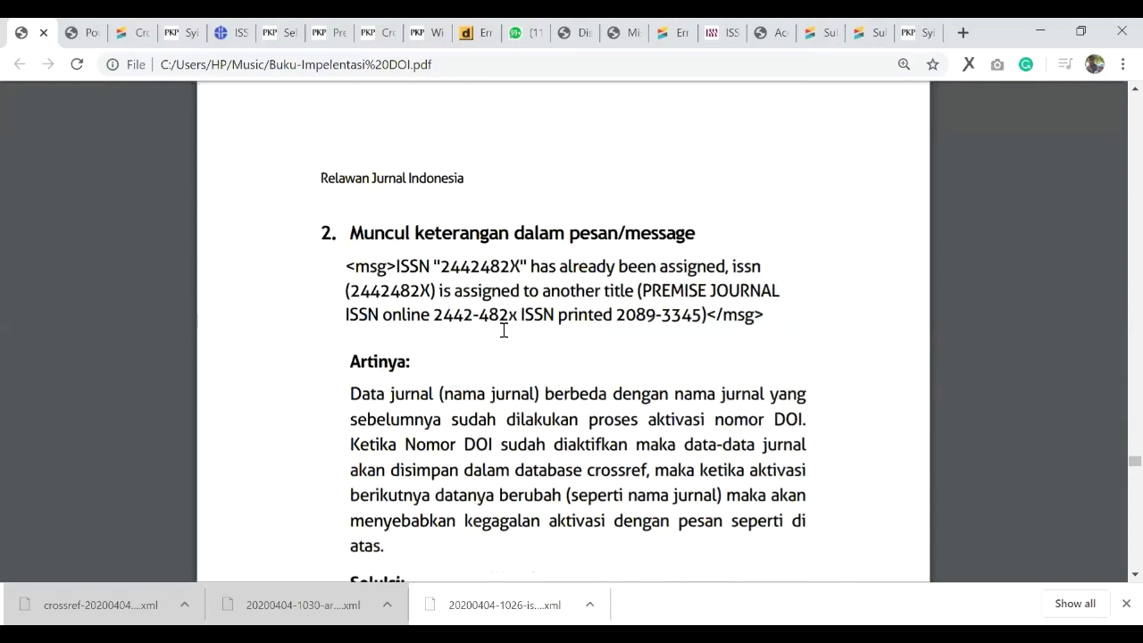
scroll(434, 302, down, 1)
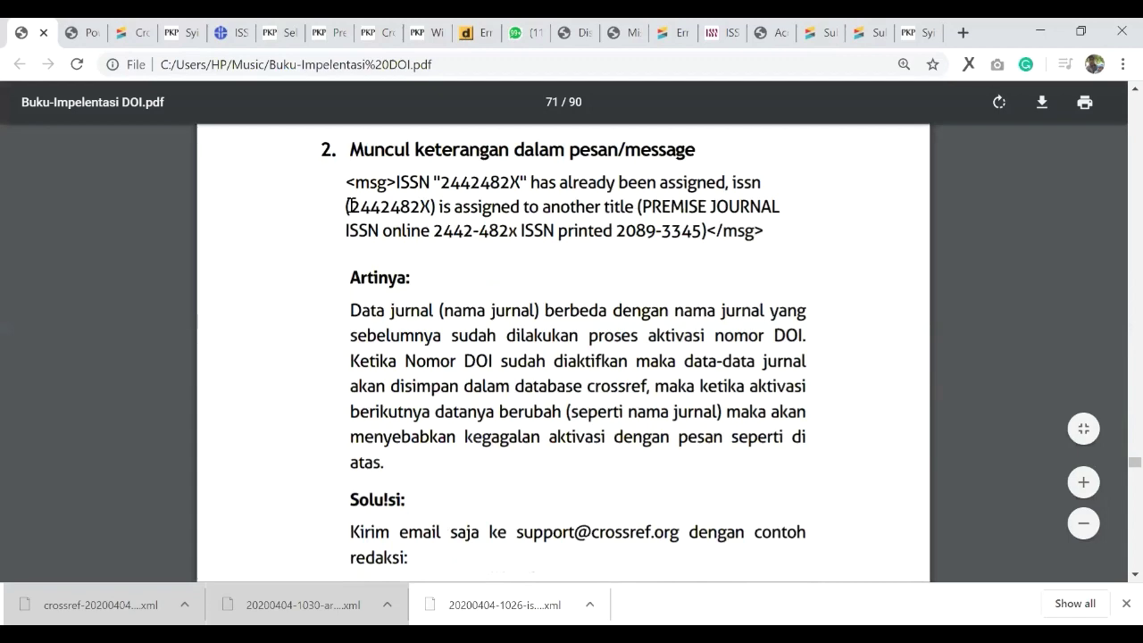
scroll(351, 206, down, 4)
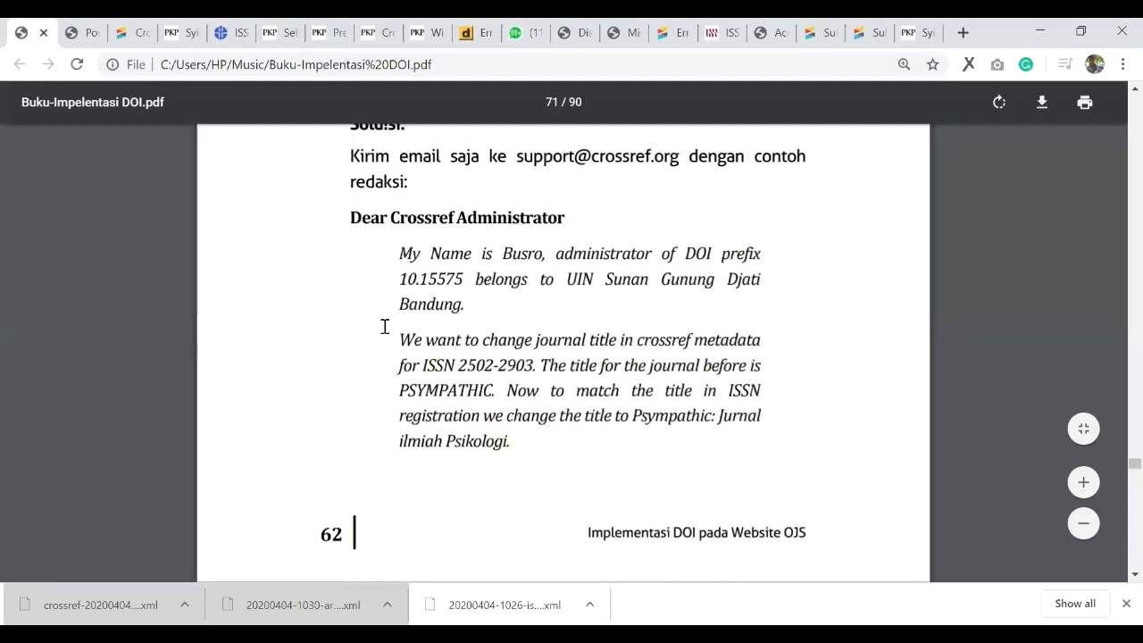
scroll(425, 379, down, 15)
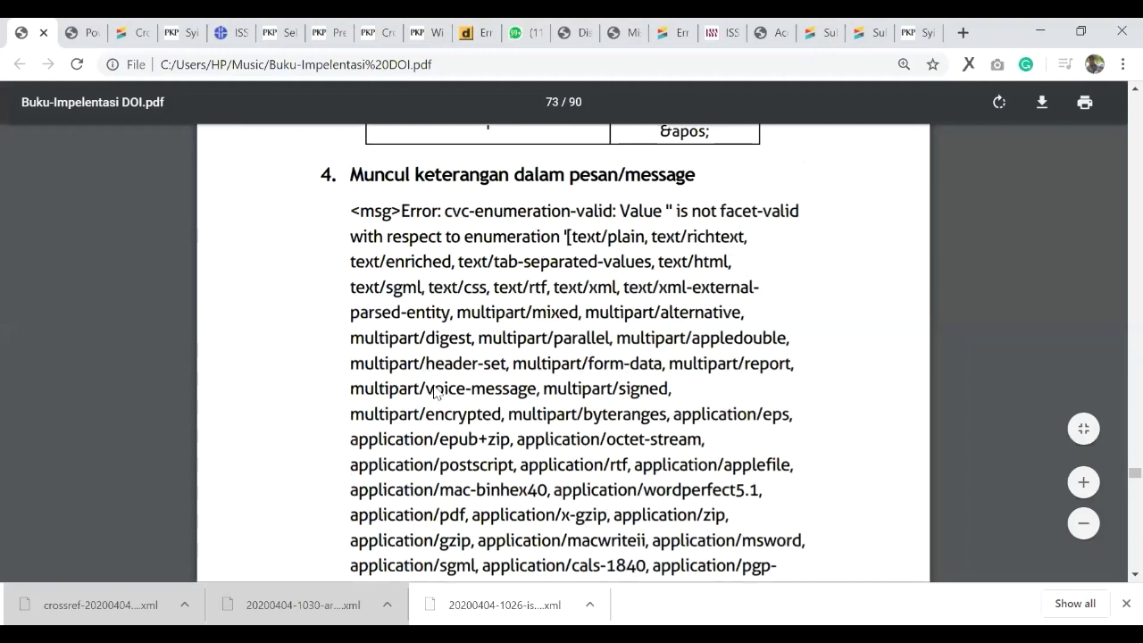
Step: Scroll past the PDF's MIME-type list to the Artinya and Solusi paragraphs on the application/pdf fix
scroll(433, 392, down, 4)
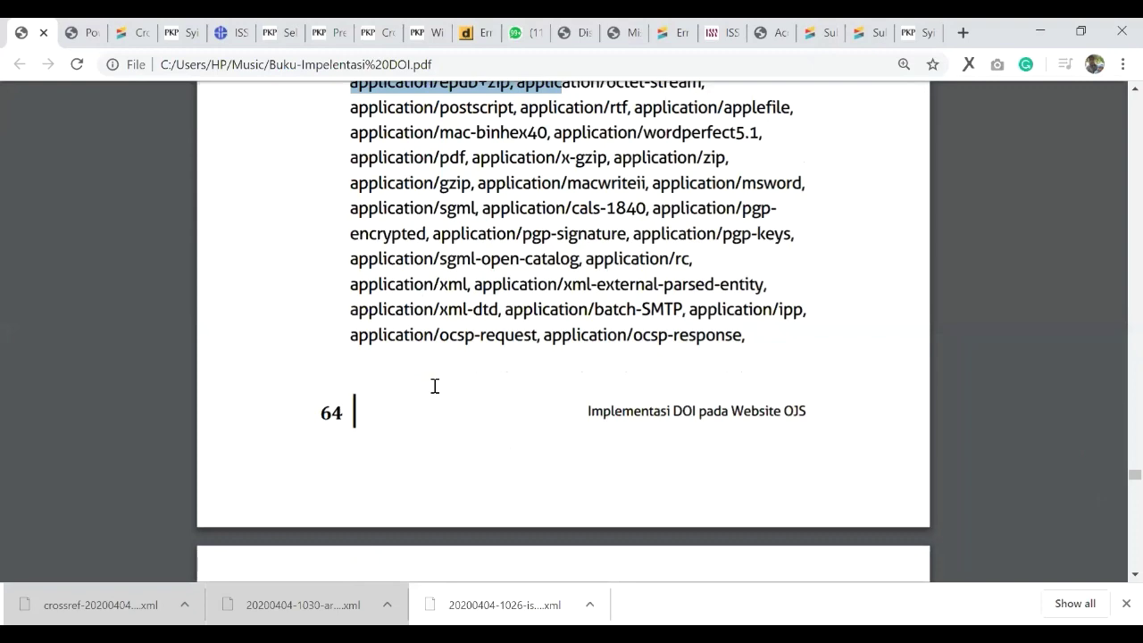
scroll(435, 385, up, 2)
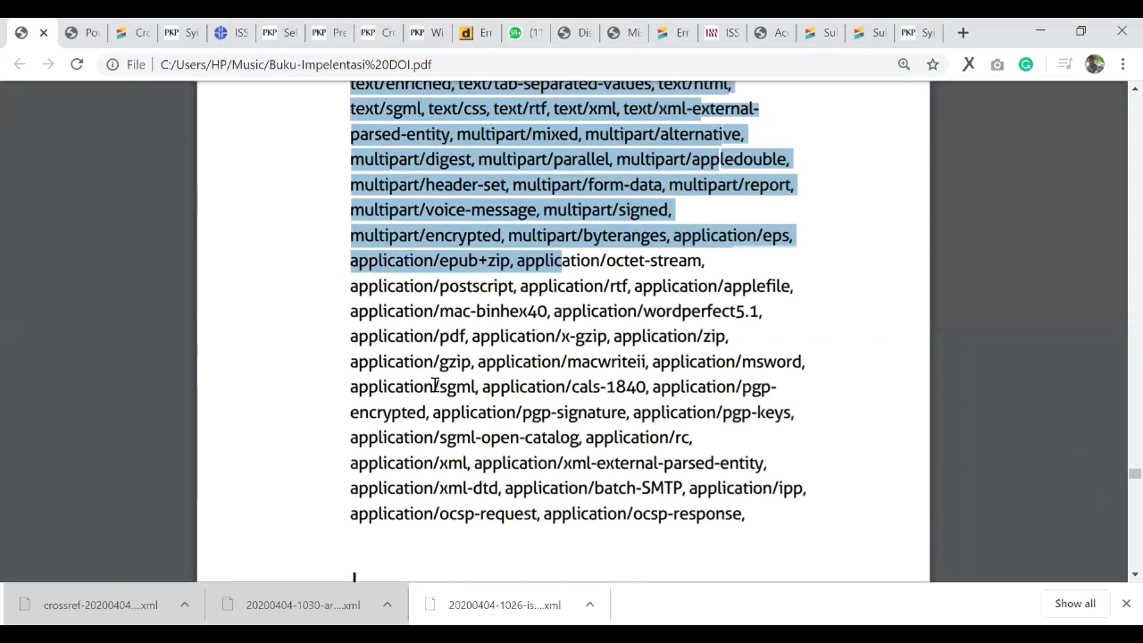
scroll(435, 385, down, 3)
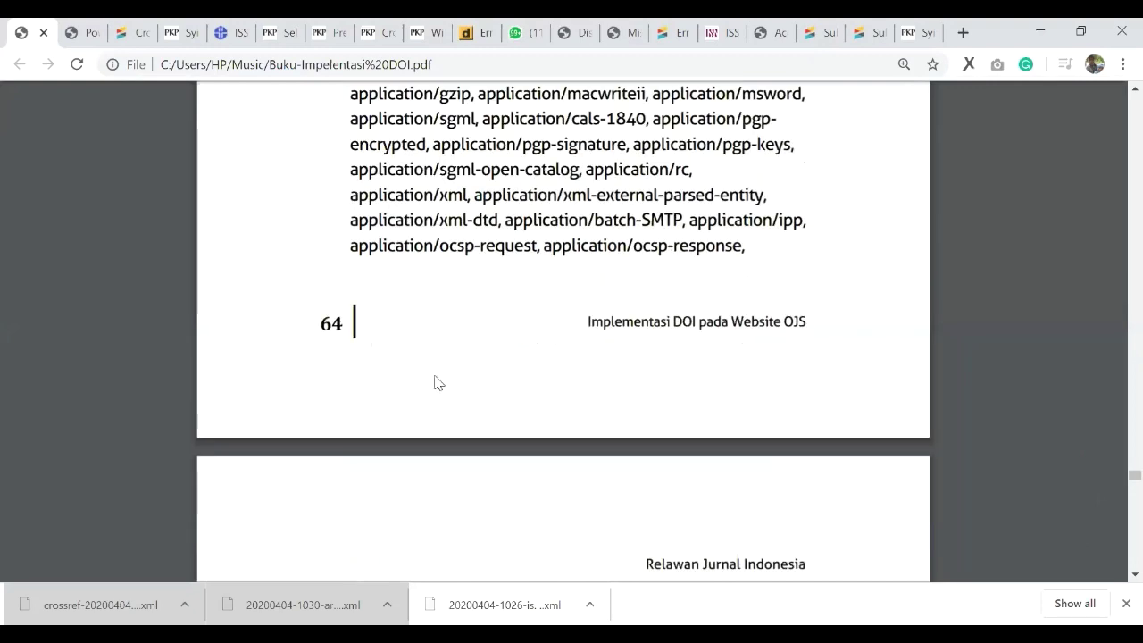
scroll(435, 382, down, 1)
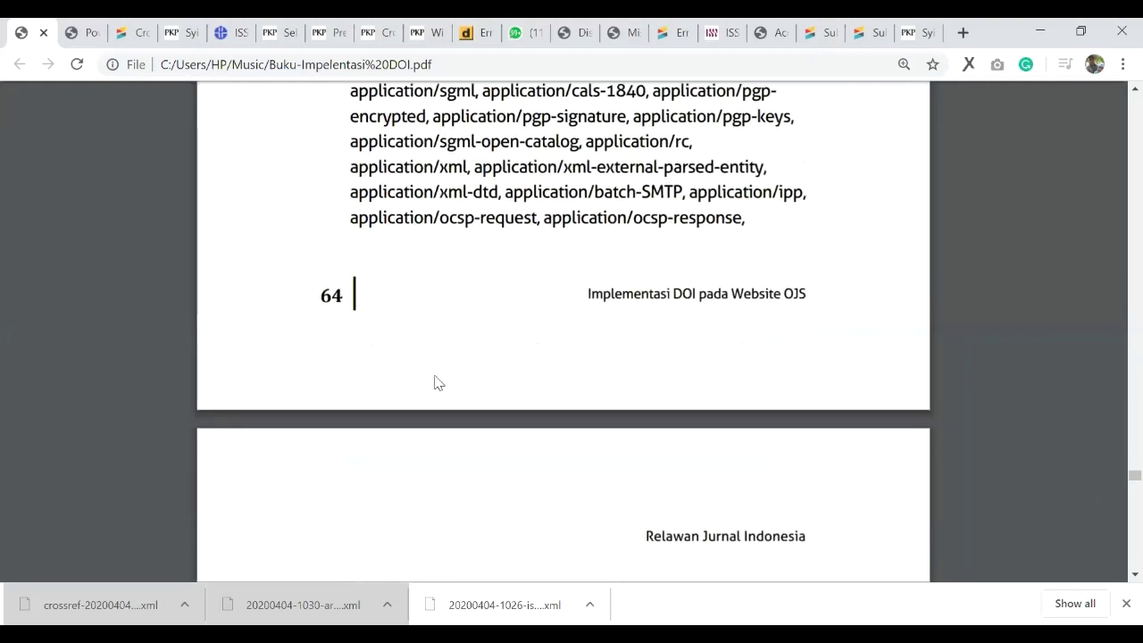
scroll(438, 375, down, 2)
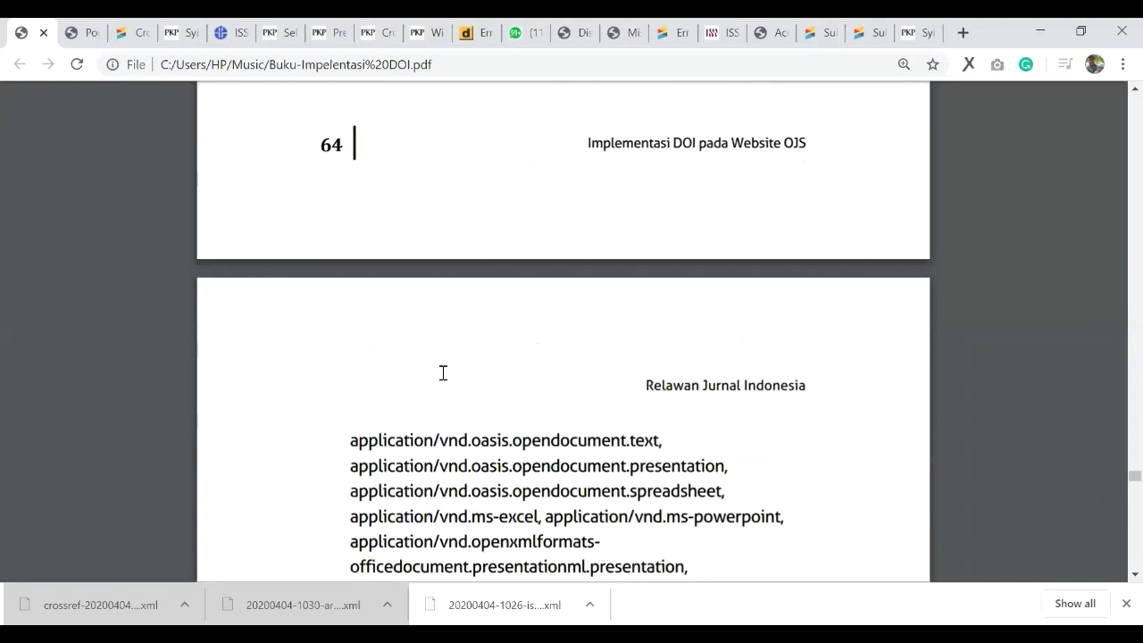
scroll(442, 372, down, 3)
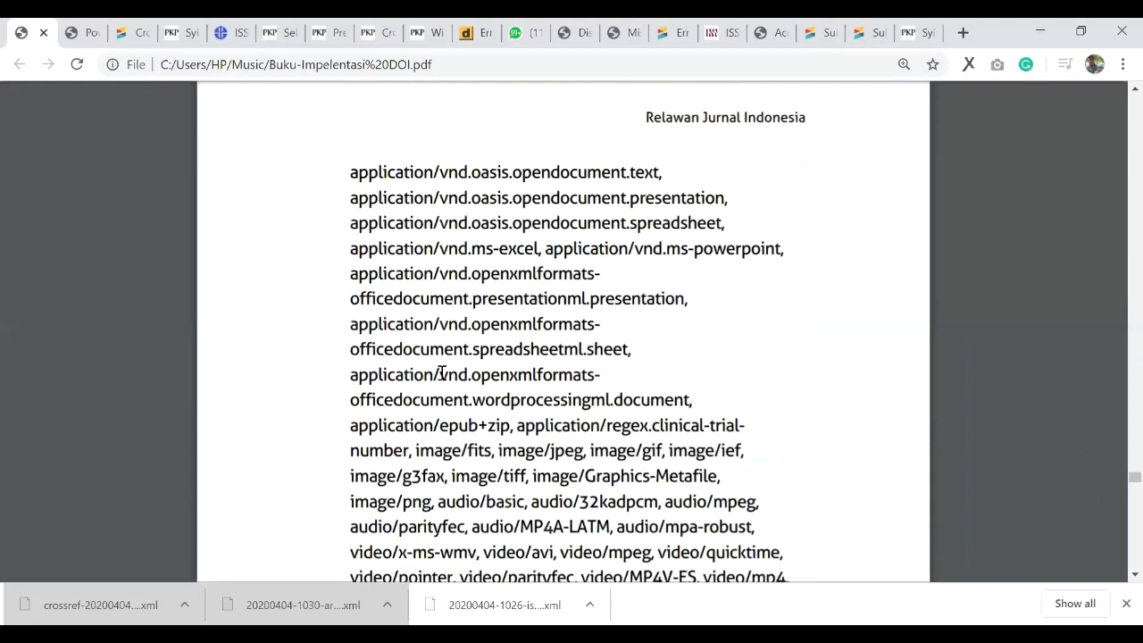
scroll(441, 373, down, 5)
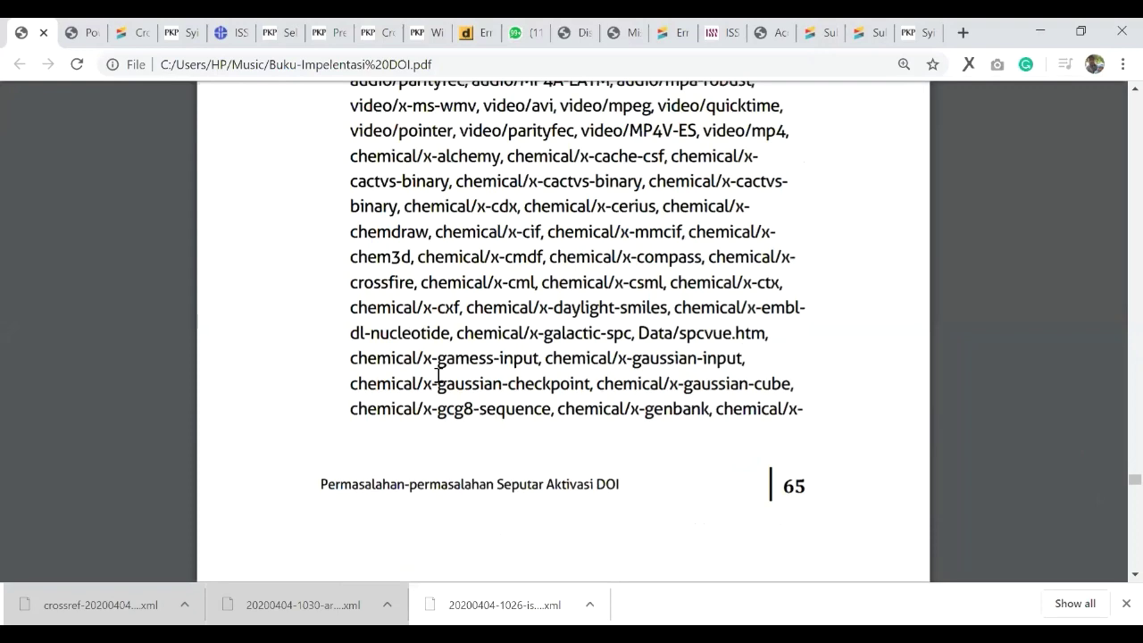
scroll(441, 372, down, 5)
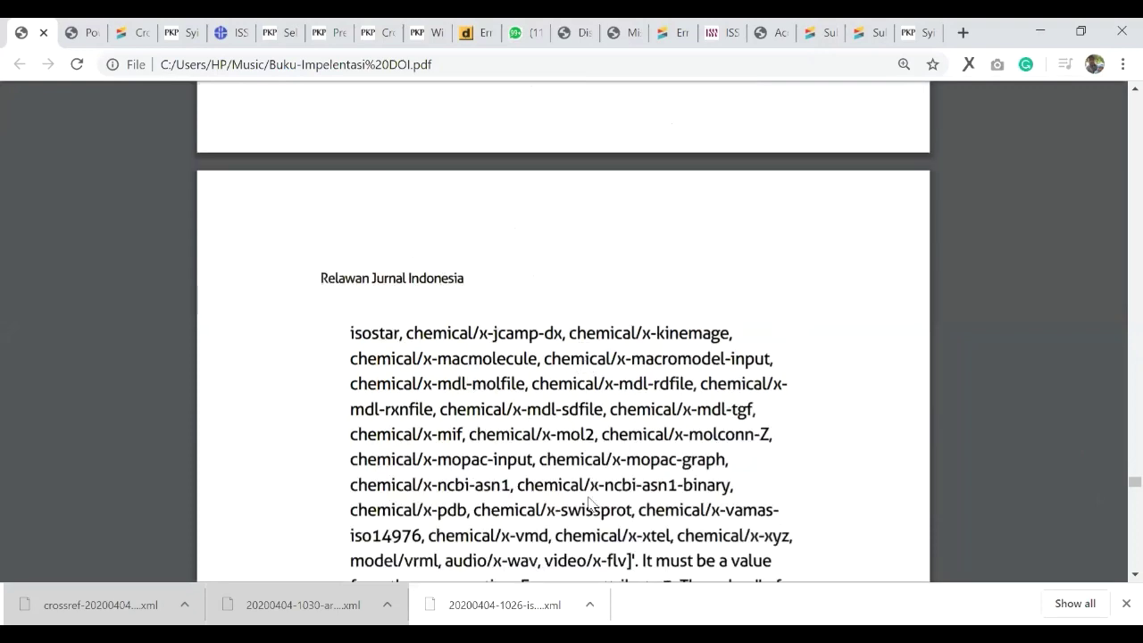
scroll(599, 585, down, 4)
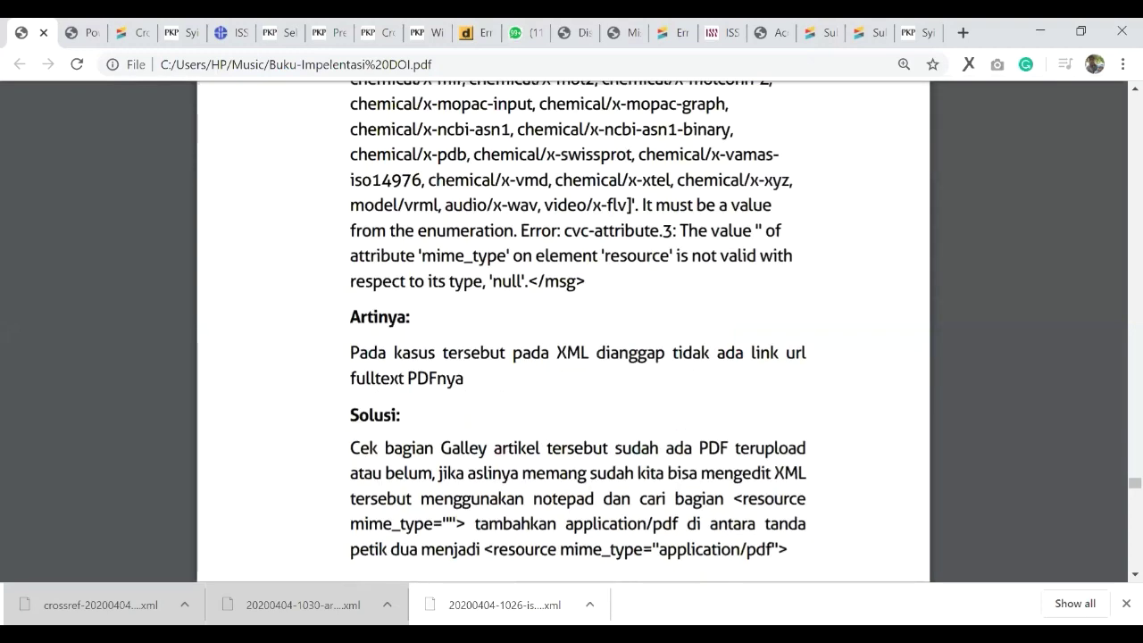
Step: Scroll down to item 5's unknown publisher prefix error and highlight 'manajerial.' in the example DOI
drag(590, 280, 367, 78)
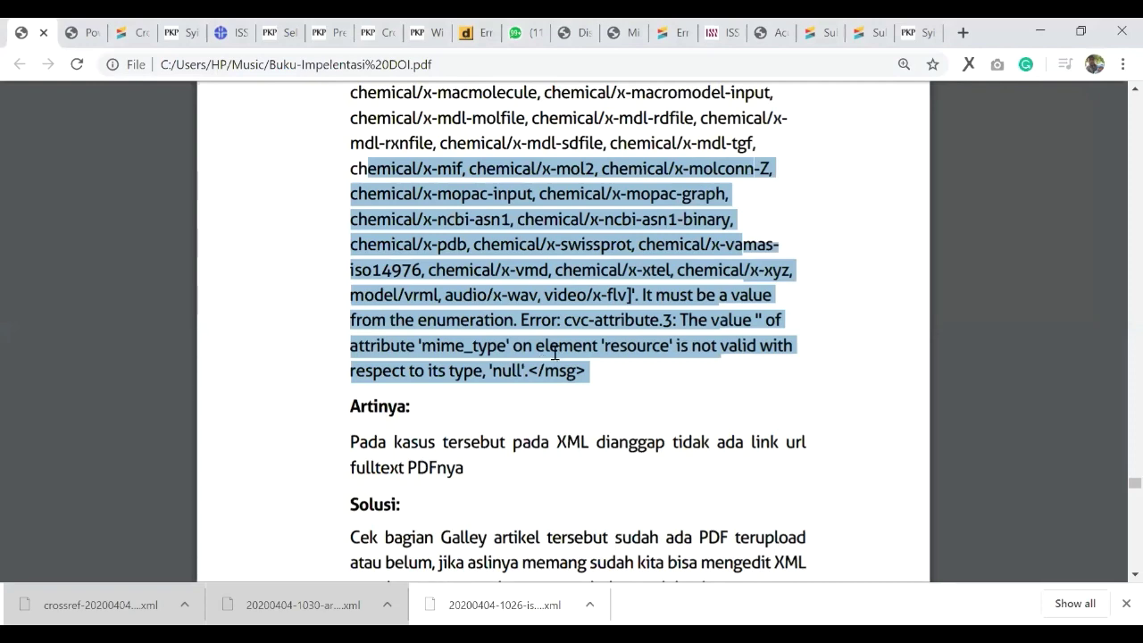
scroll(554, 354, down, 2)
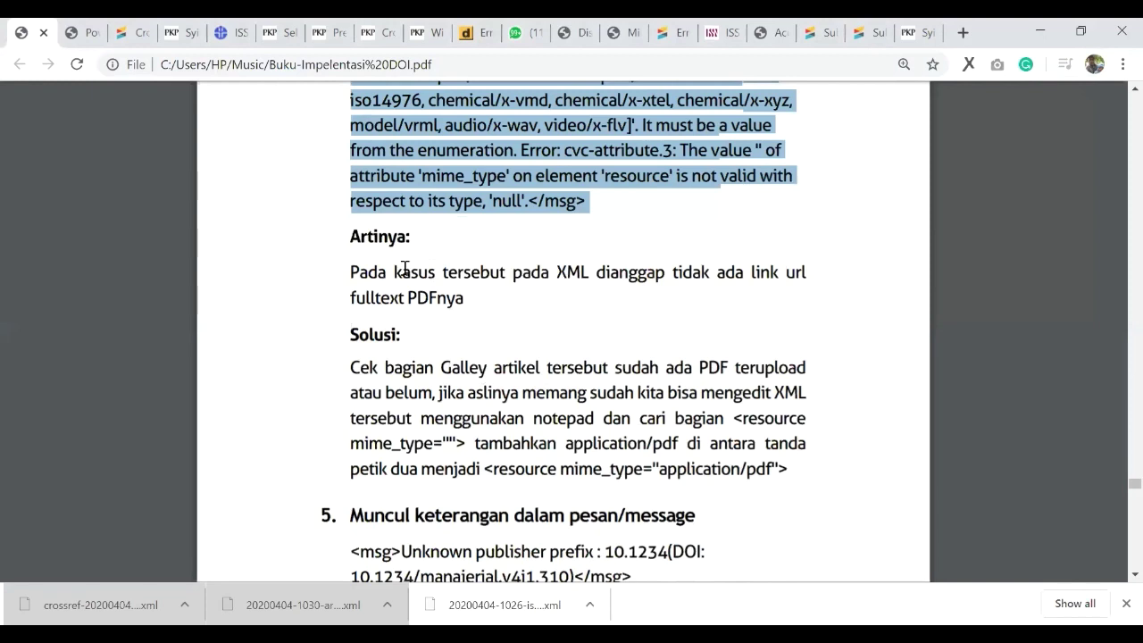
scroll(632, 289, down, 1)
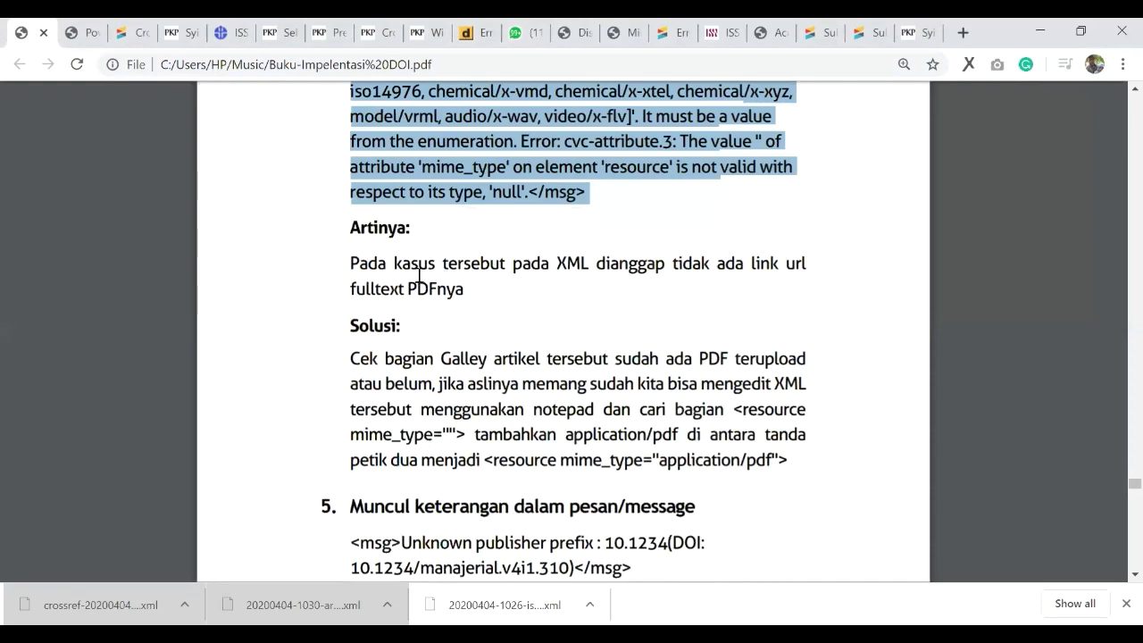
scroll(418, 290, down, 3)
drag(423, 302, 497, 311)
Step: Clear the old highlight and select the 10.1234 prefix in the unknown-publisher error
click(480, 356)
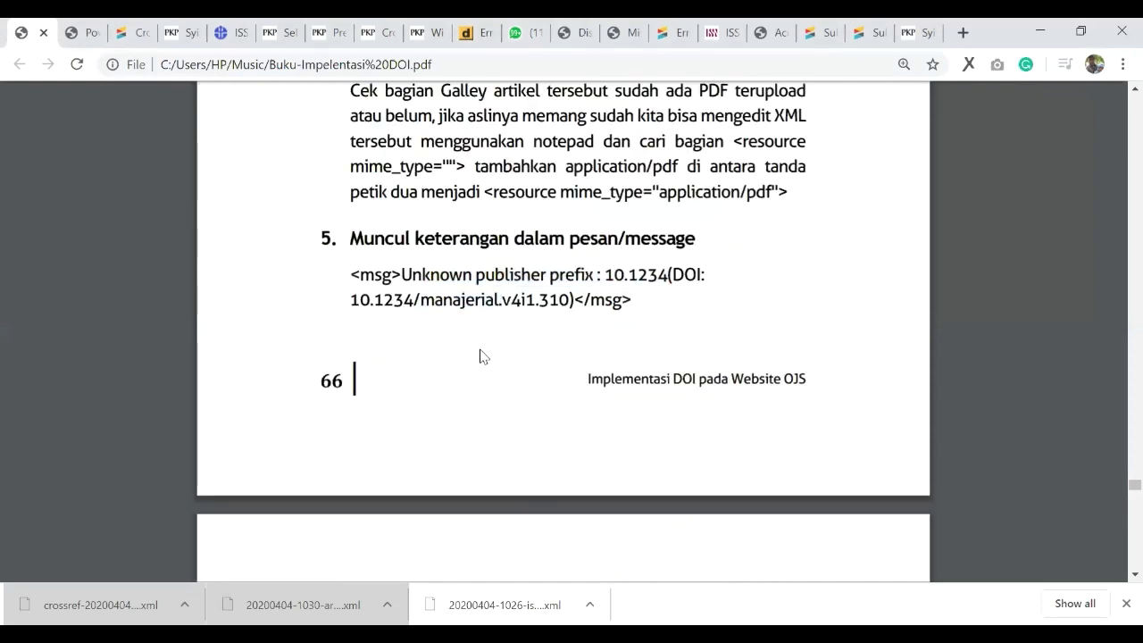
scroll(480, 356, down, 2)
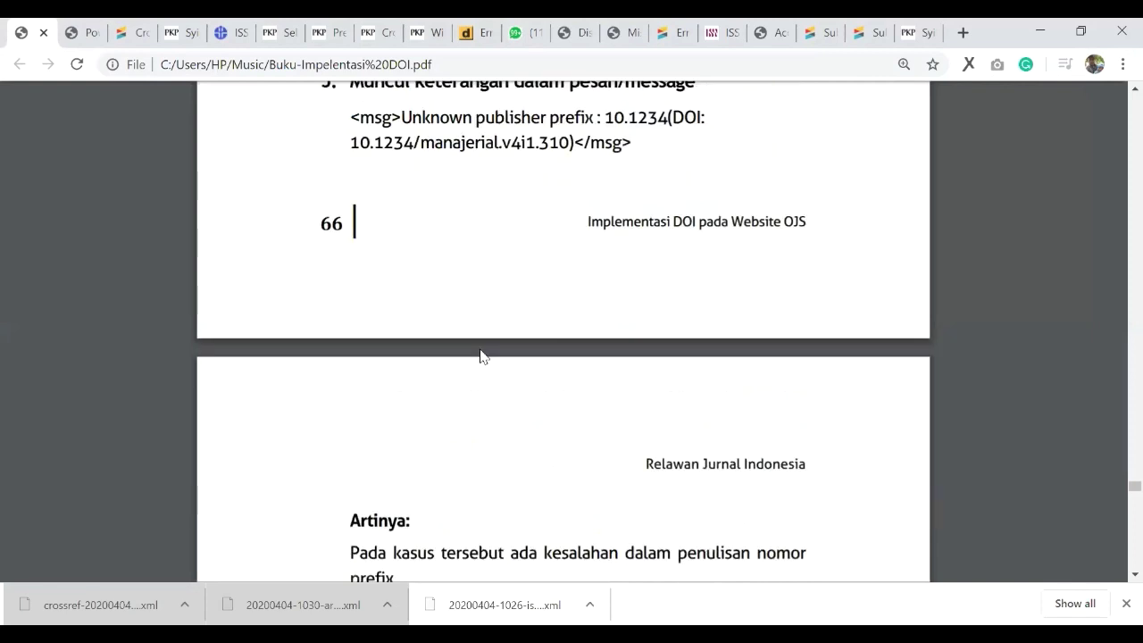
scroll(480, 356, up, 2)
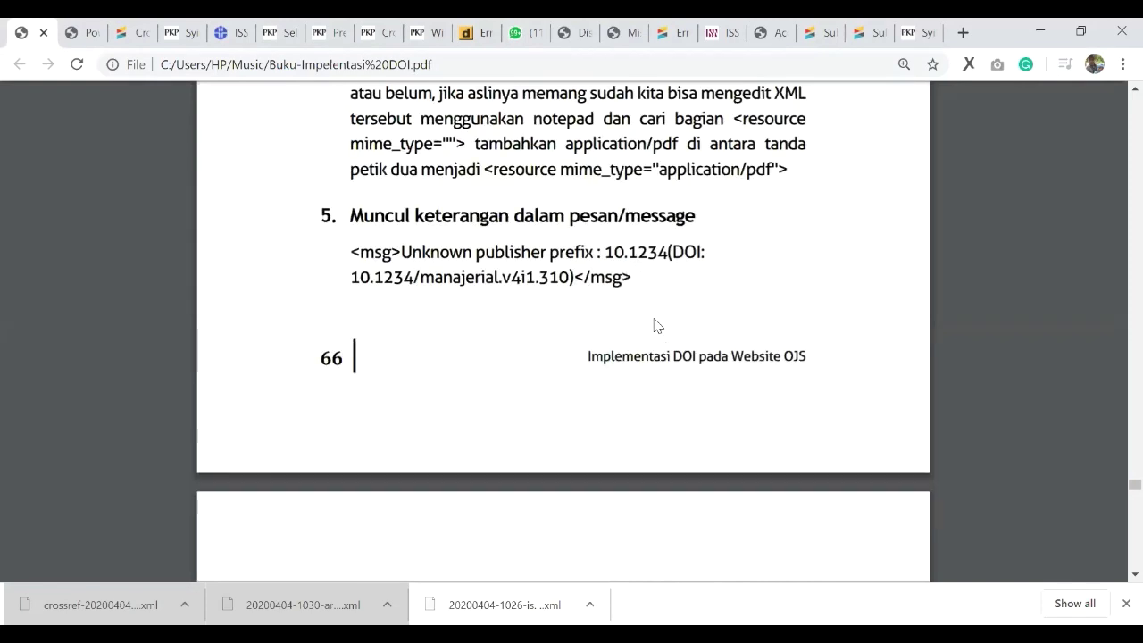
scroll(652, 312, up, 1)
drag(601, 274, 667, 274)
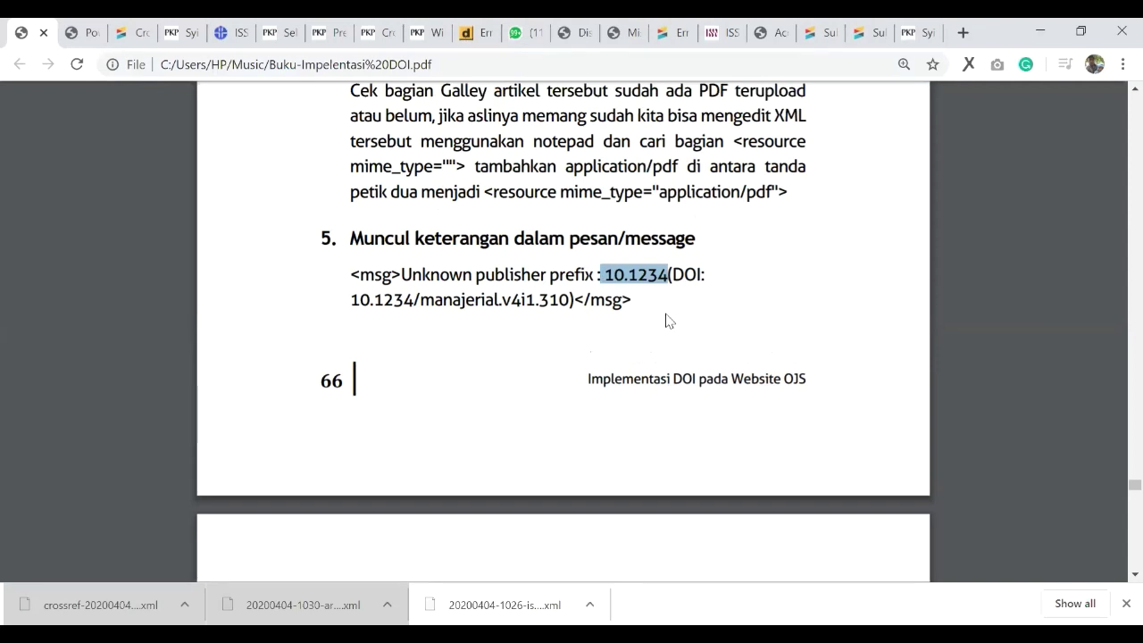
scroll(581, 299, down, 1)
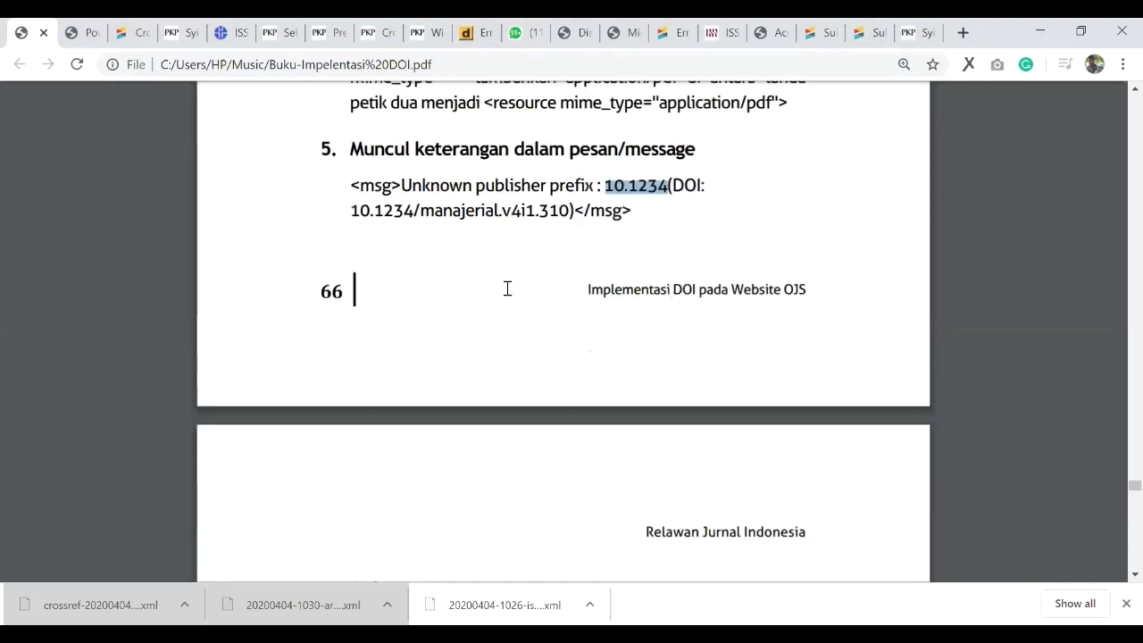
scroll(480, 352, down, 2)
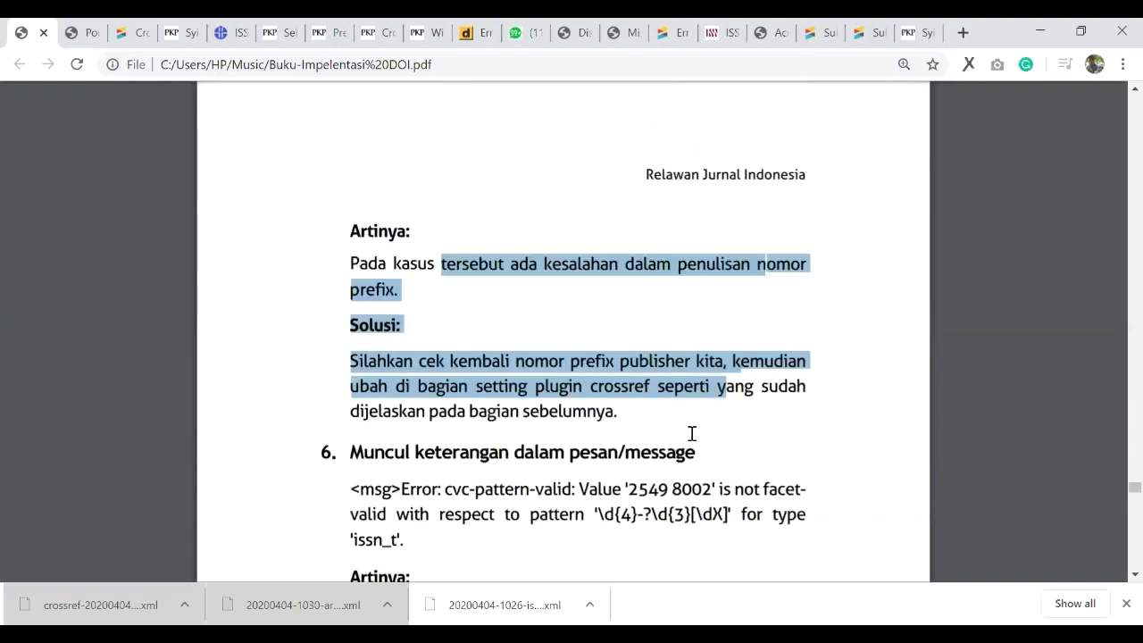
Step: Move past item 6's ISSN pattern errors to Crossref's error and warning messages article
click(688, 338)
scroll(687, 337, down, 2)
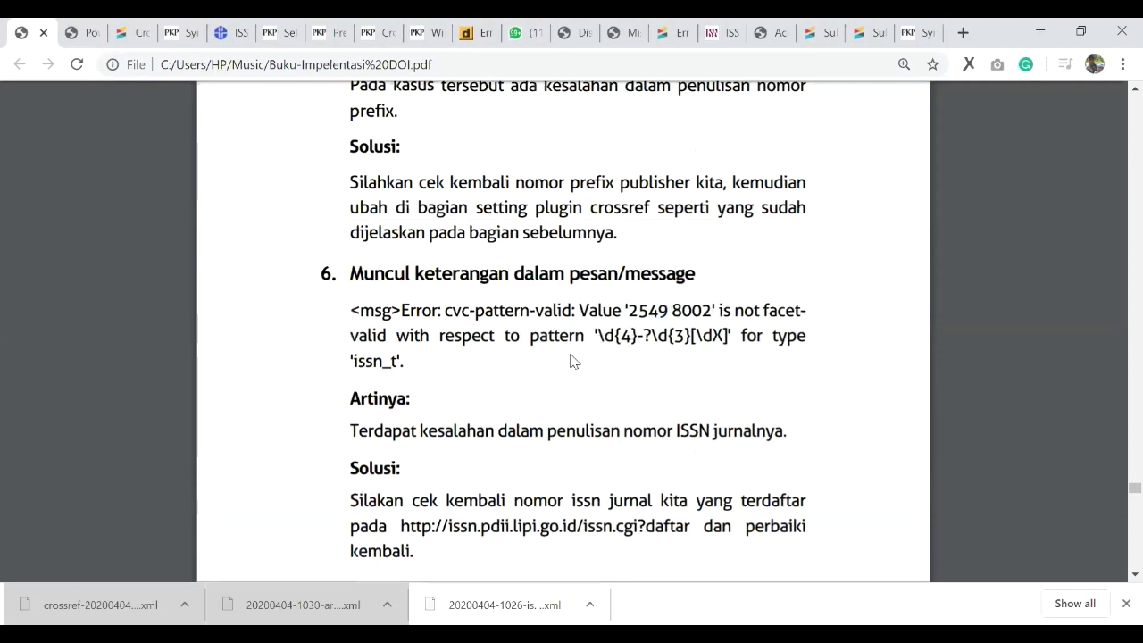
scroll(724, 119, down, 1)
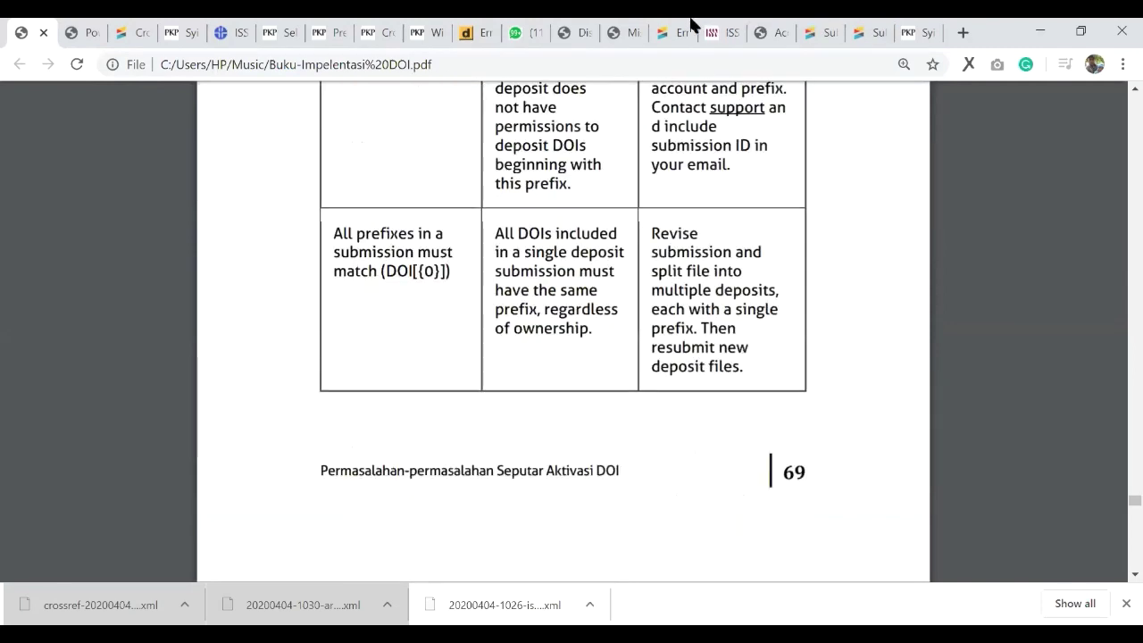
key(Page_Up)
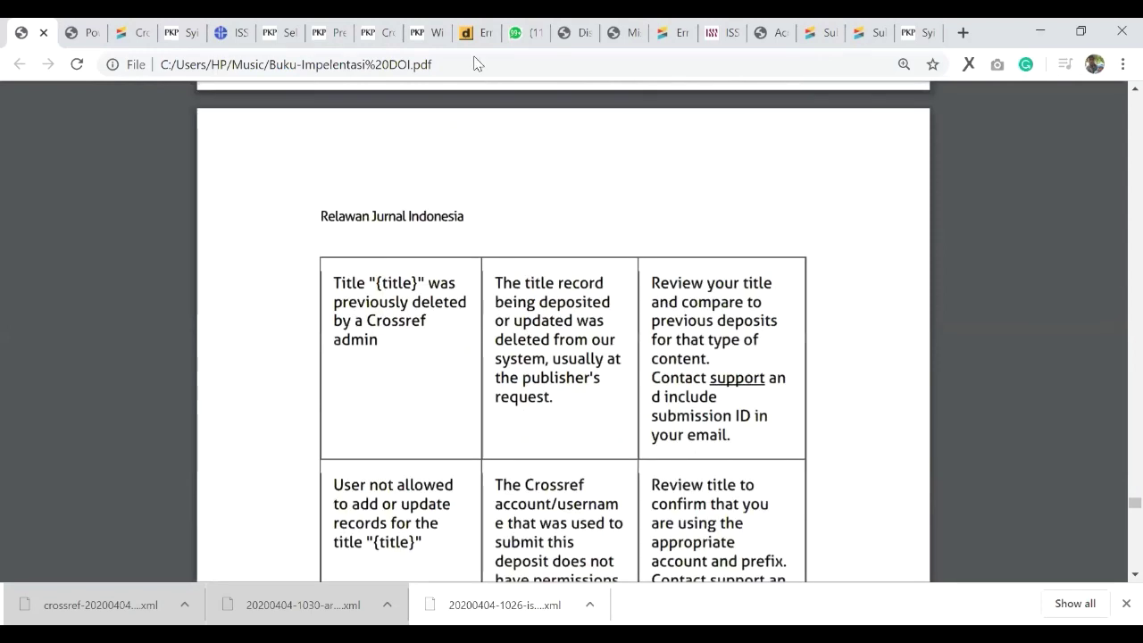
click(670, 33)
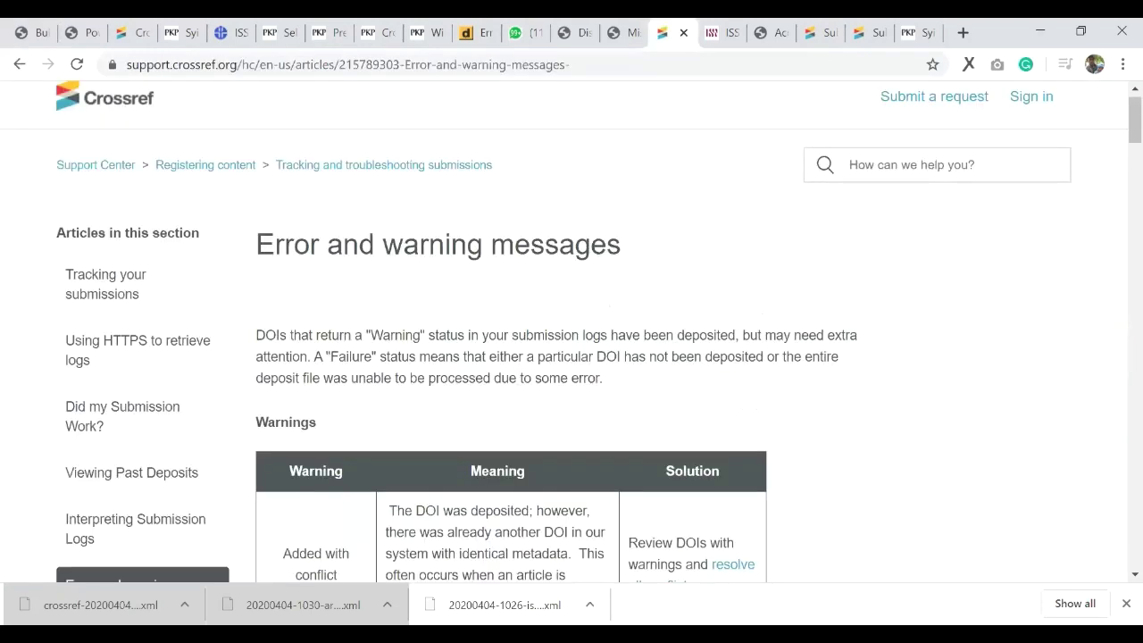
Step: Search the Crossref error-messages article for 'issn', then go to the 10.15575 missing-metadata report
key(ctrl+l)
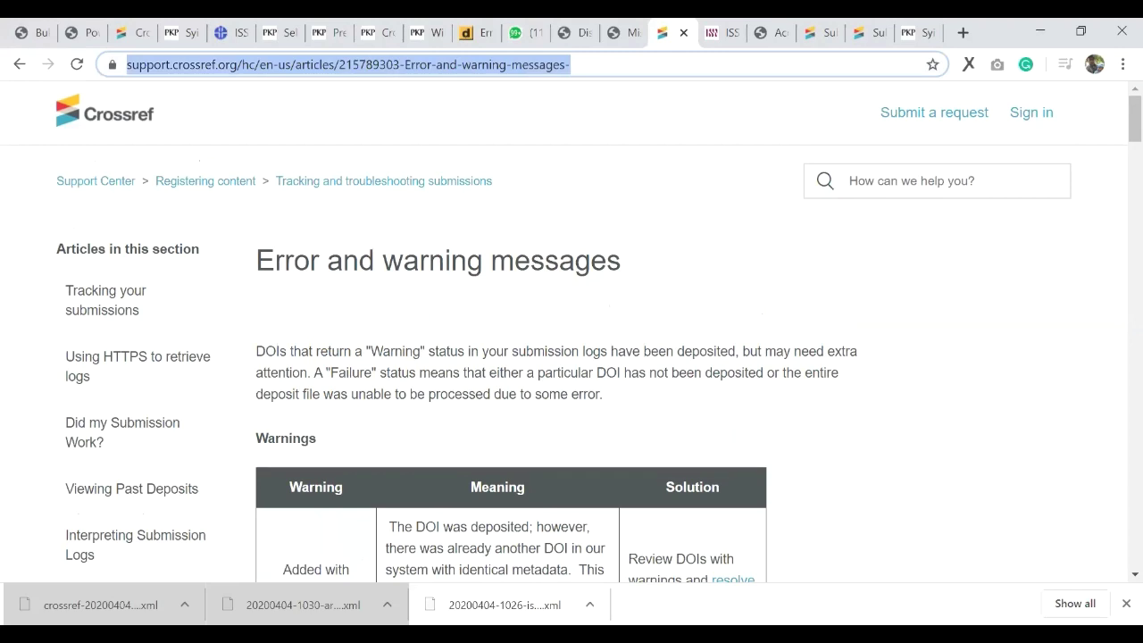
key(alt+Tab)
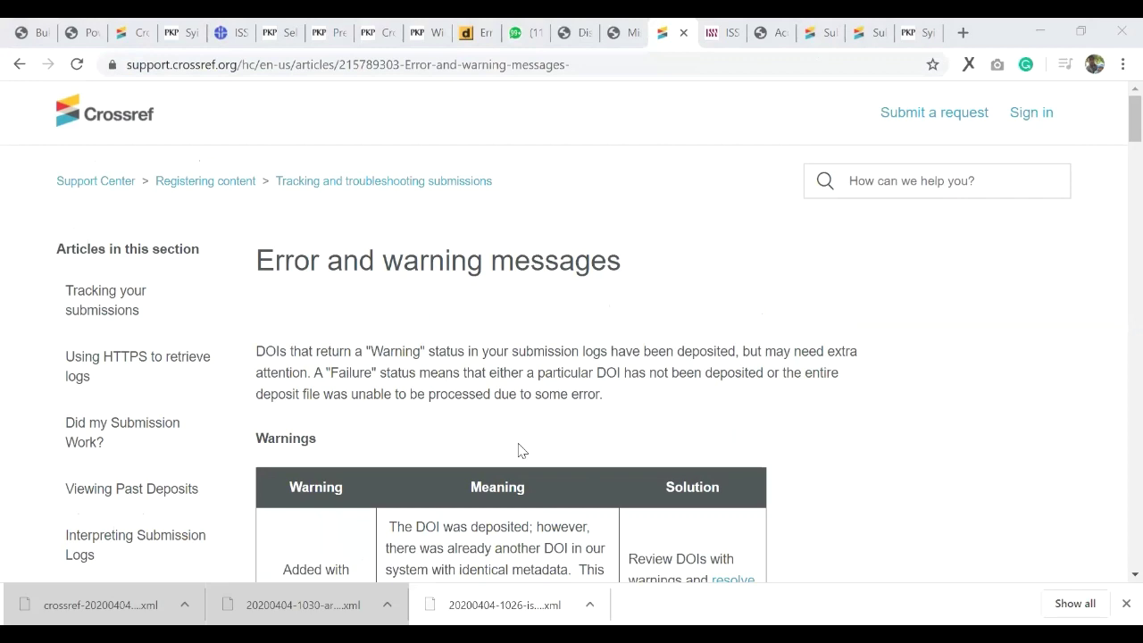
scroll(217, 410, down, 10)
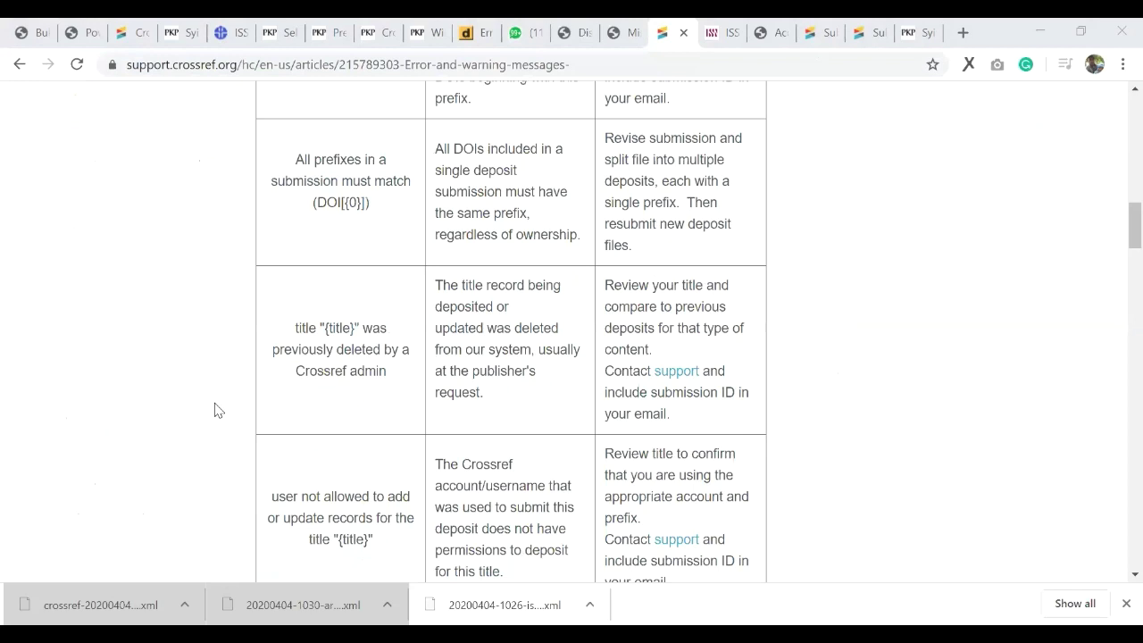
key(ctrl+f)
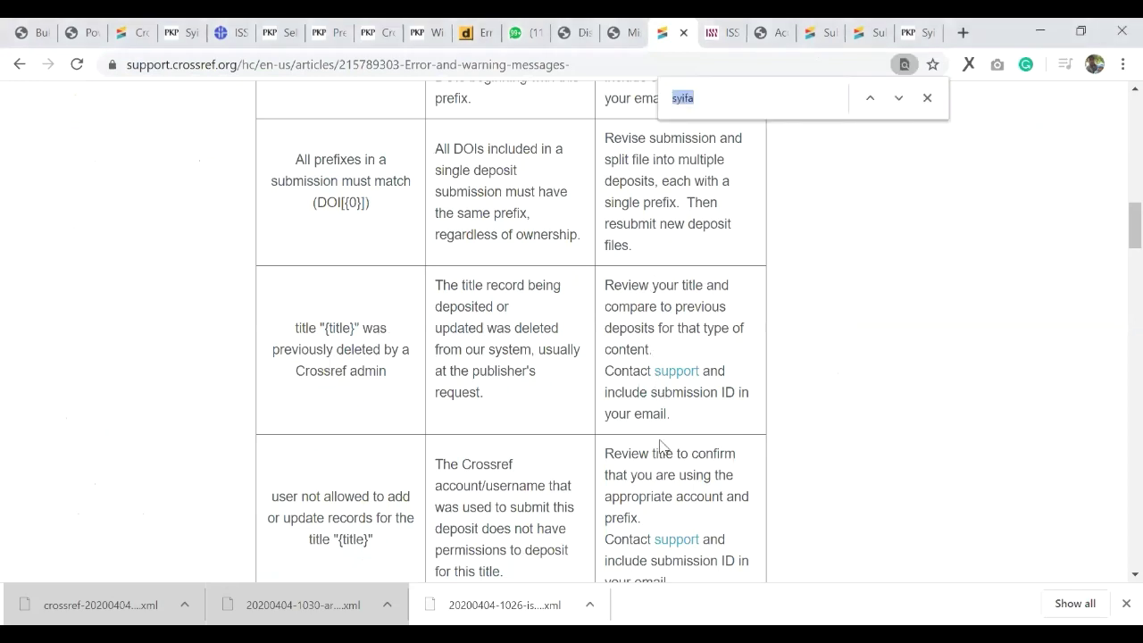
text(issn)
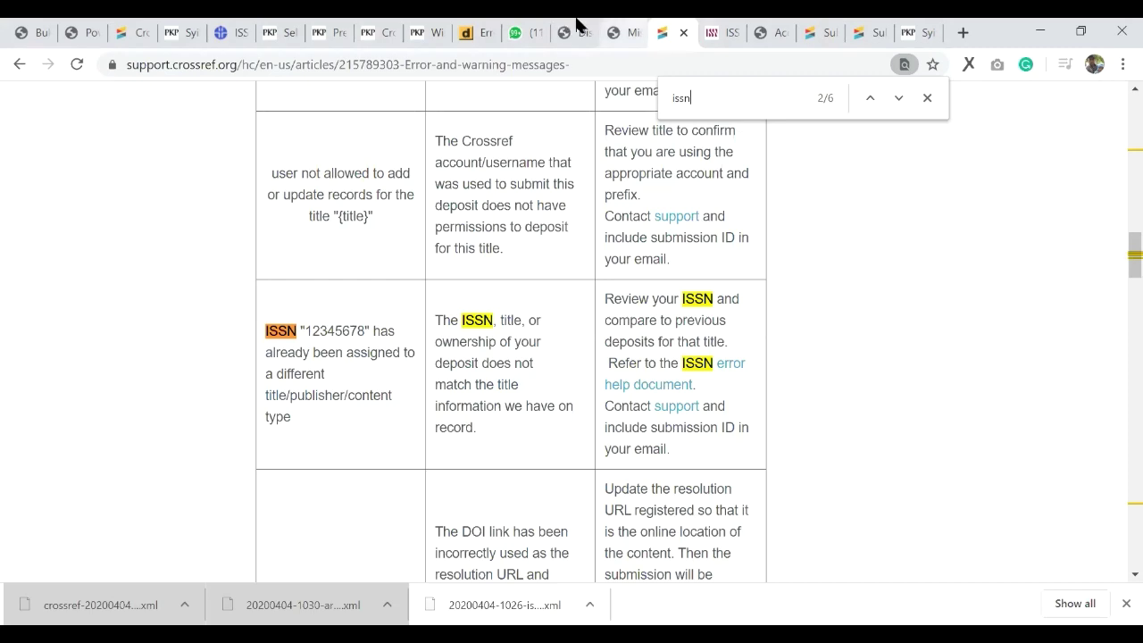
key(ctrl+shift+Tab)
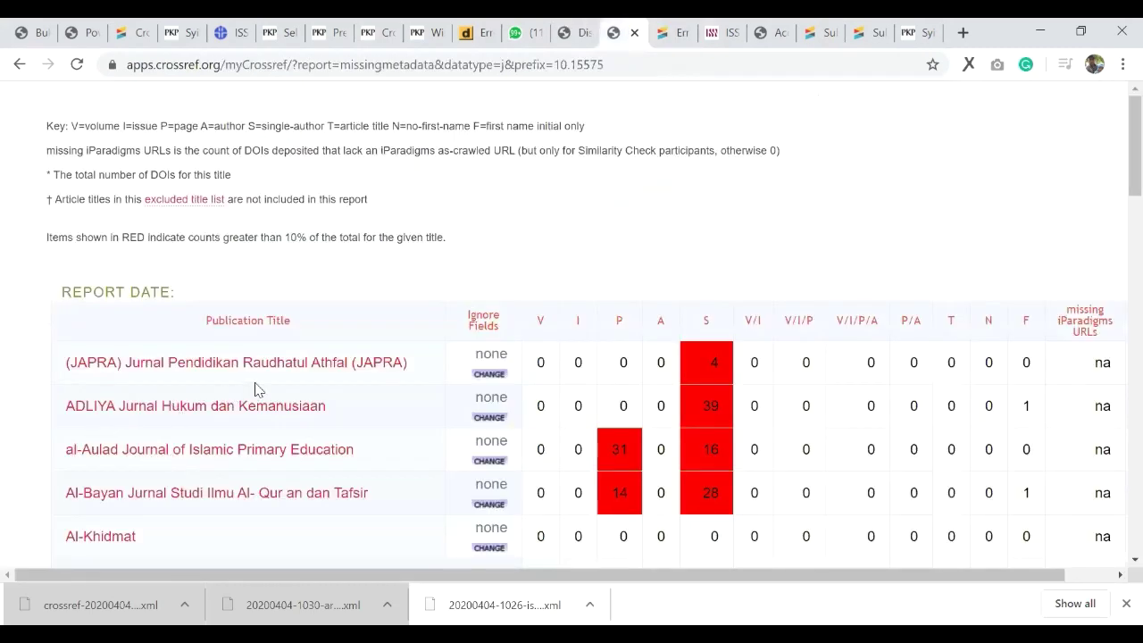
Step: Cycle through the DOI forum, DOI Not Found, CrossRef registration and workflow tabs, ending on the DOCTYPE error post
key(ctrl+shift+Tab)
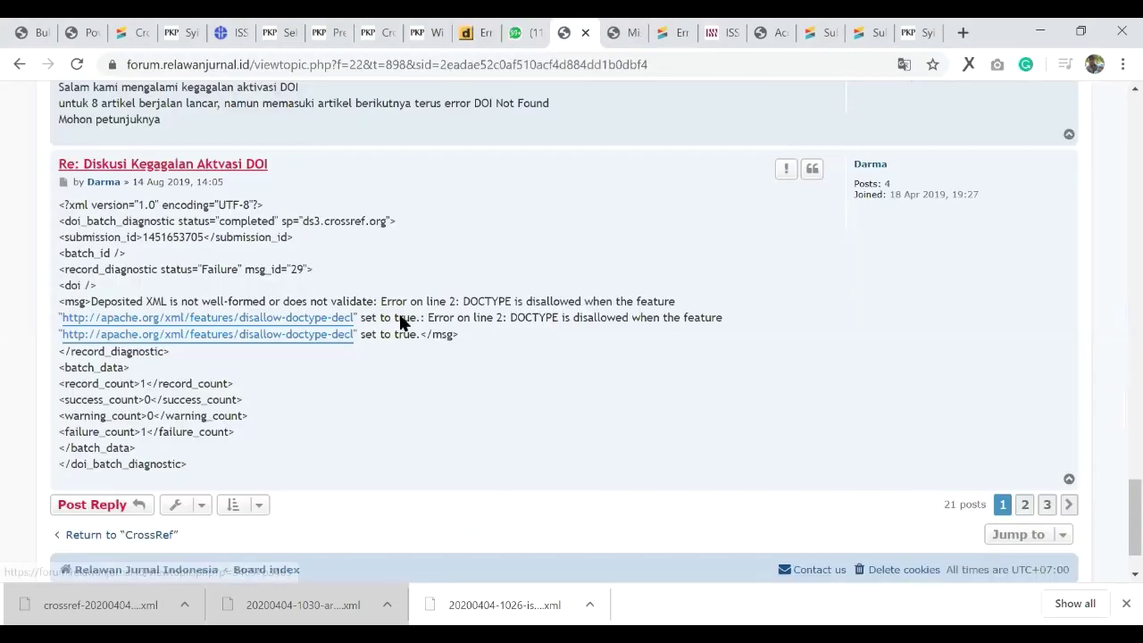
scroll(402, 322, down, 1)
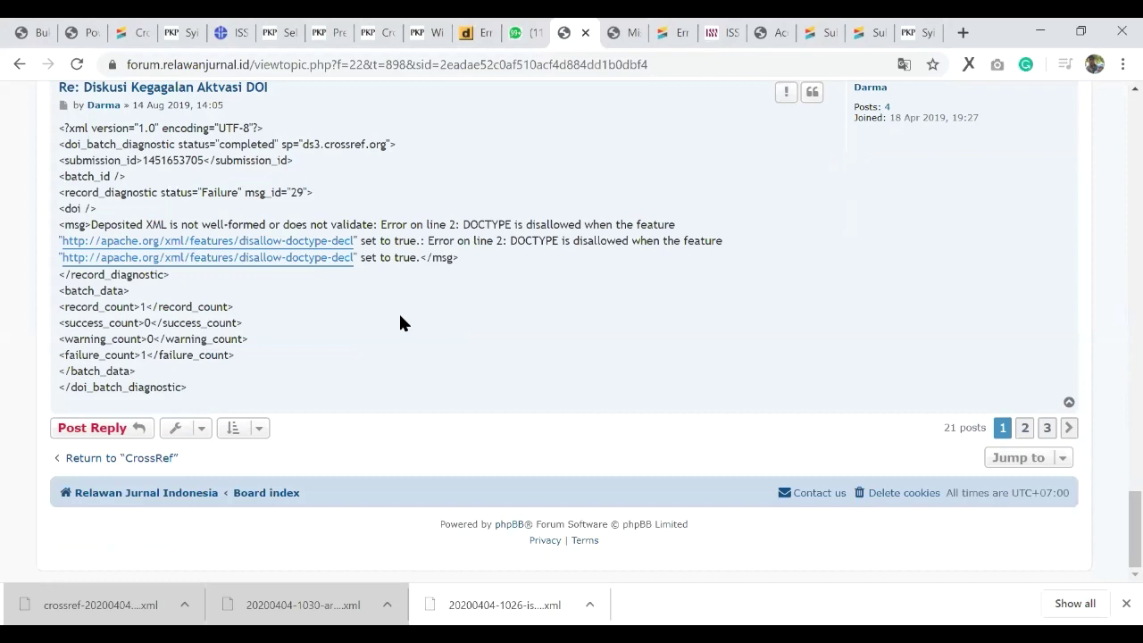
key(ctrl+shift+Tab)
key(ctrl+shift+Tab)
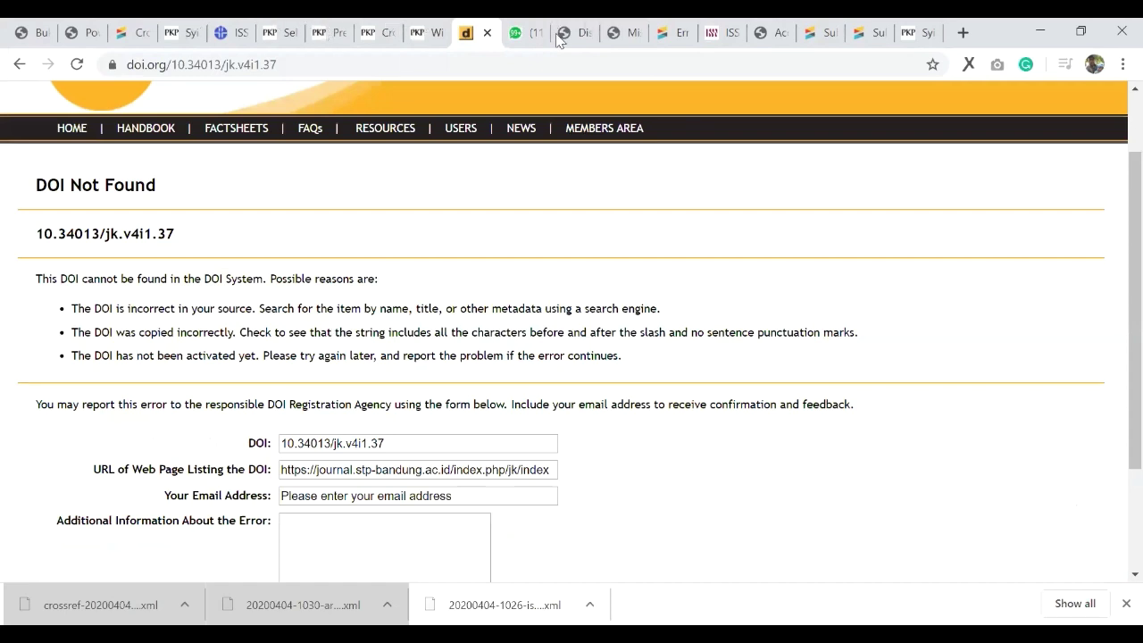
click(279, 33)
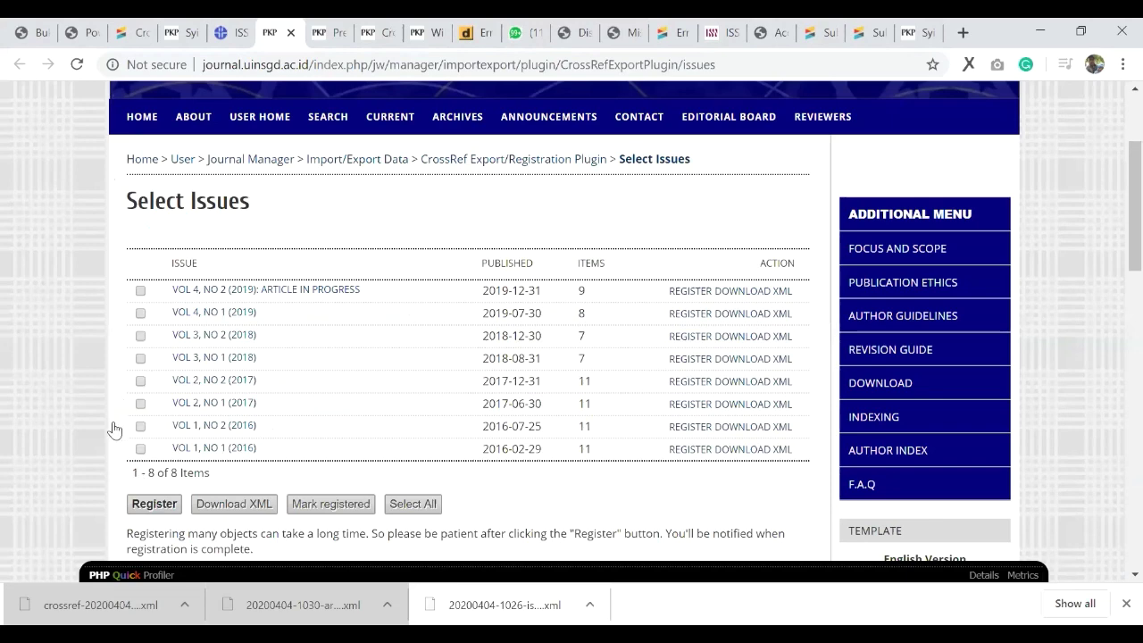
key(ctrl+Tab)
key(ctrl+Tab)
key(ctrl+Tab)
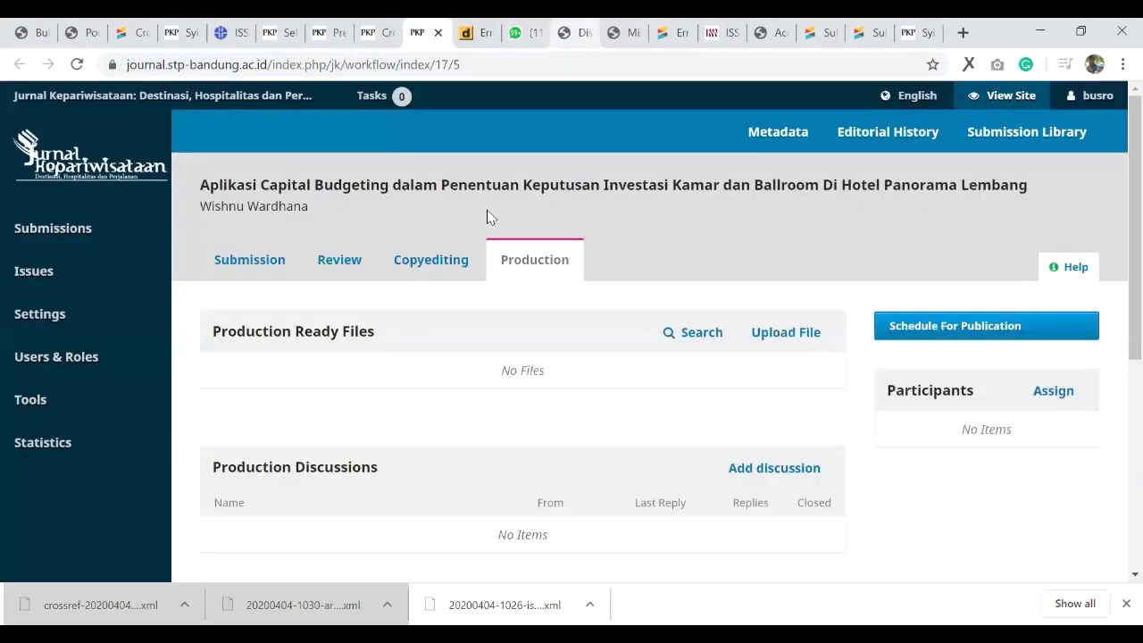
key(ctrl+Tab)
key(ctrl+Tab)
key(ctrl+Tab)
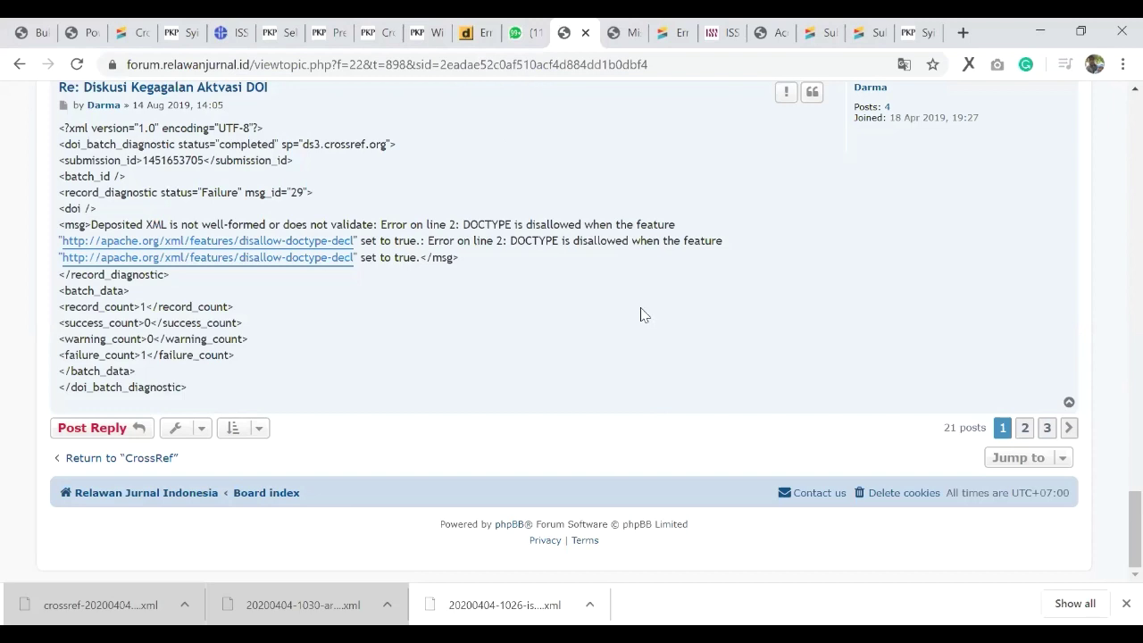
Step: Jump to the top of the 'Diskusi Kegagalan Aktvasi DOI' forum thread
key(Home)
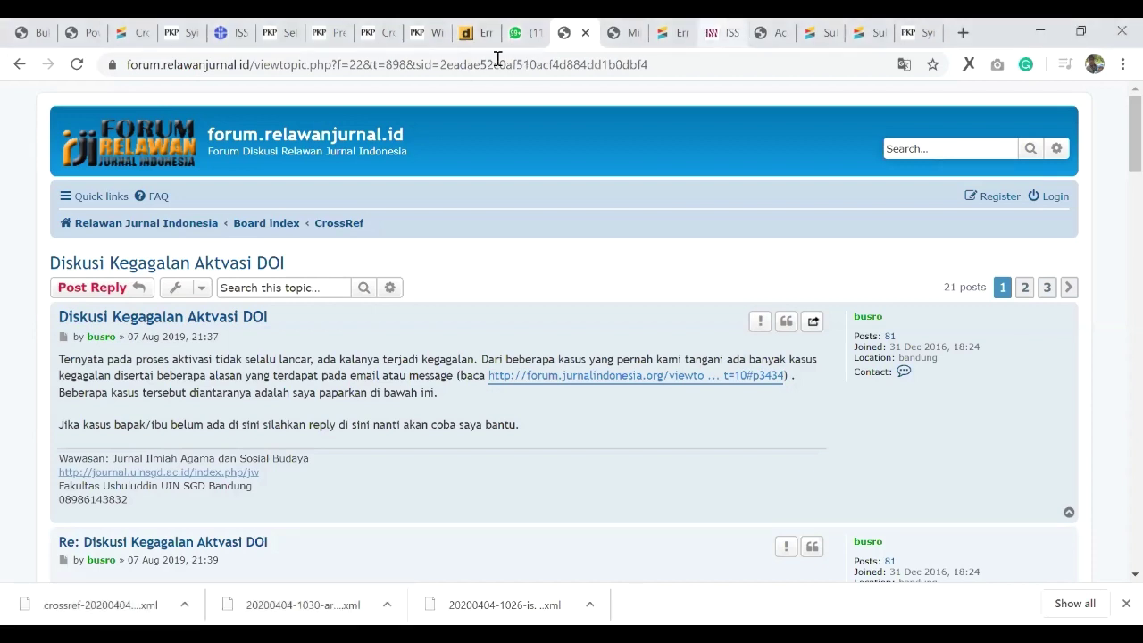
Step: Check the ISSN portal record and LTWA 'elektronik' search, then bring up Word's start screen
click(723, 42)
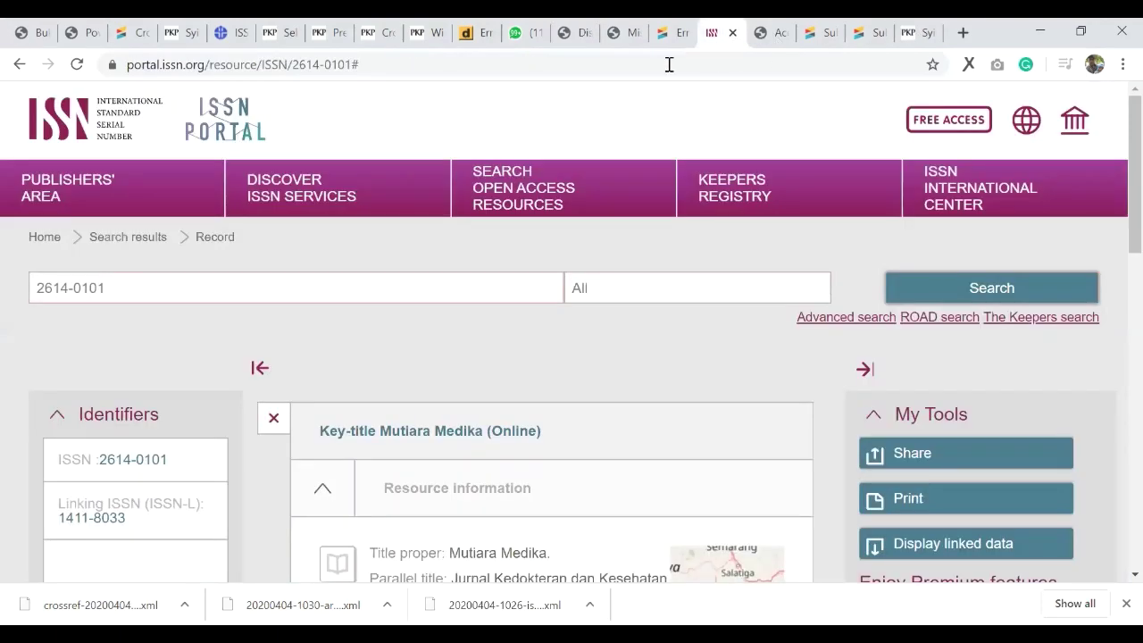
key(ctrl+Tab)
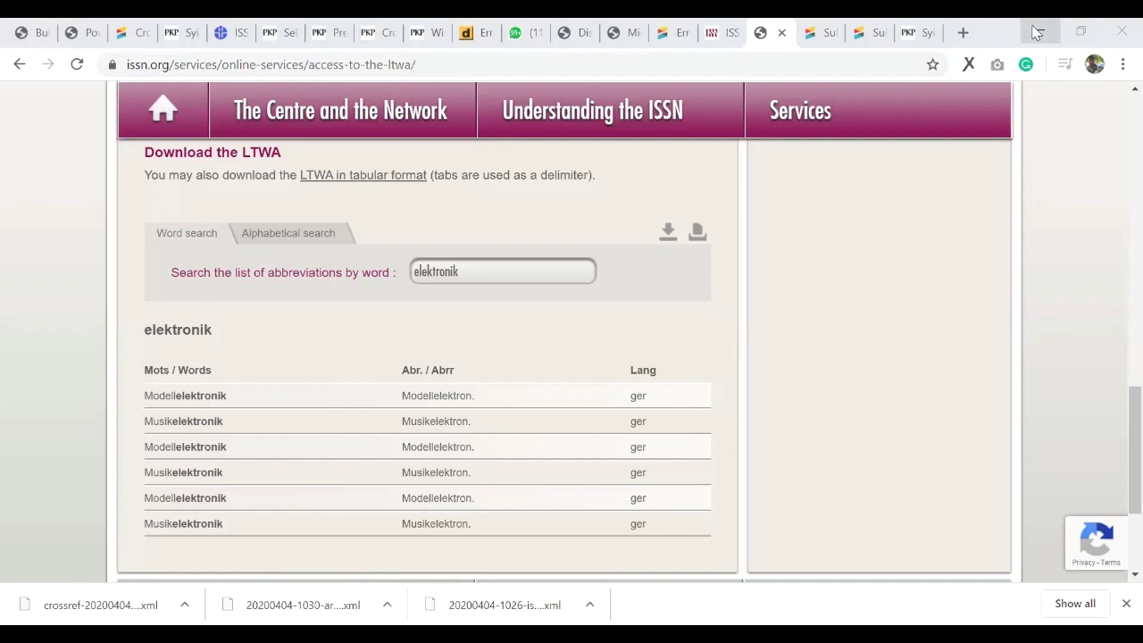
key(ctrl+l)
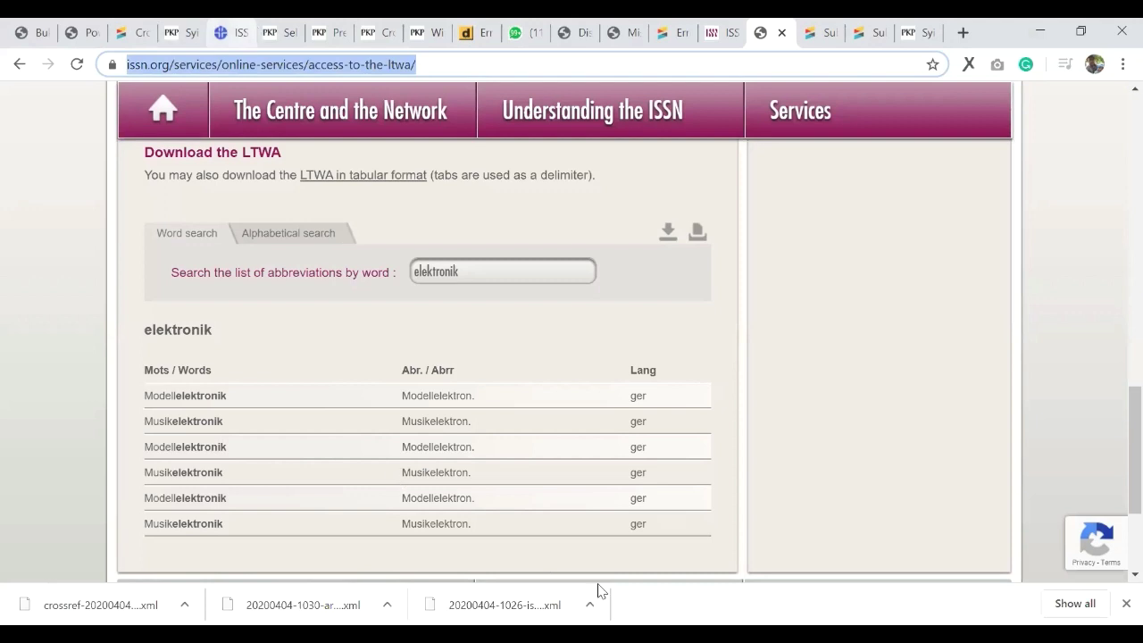
click(600, 592)
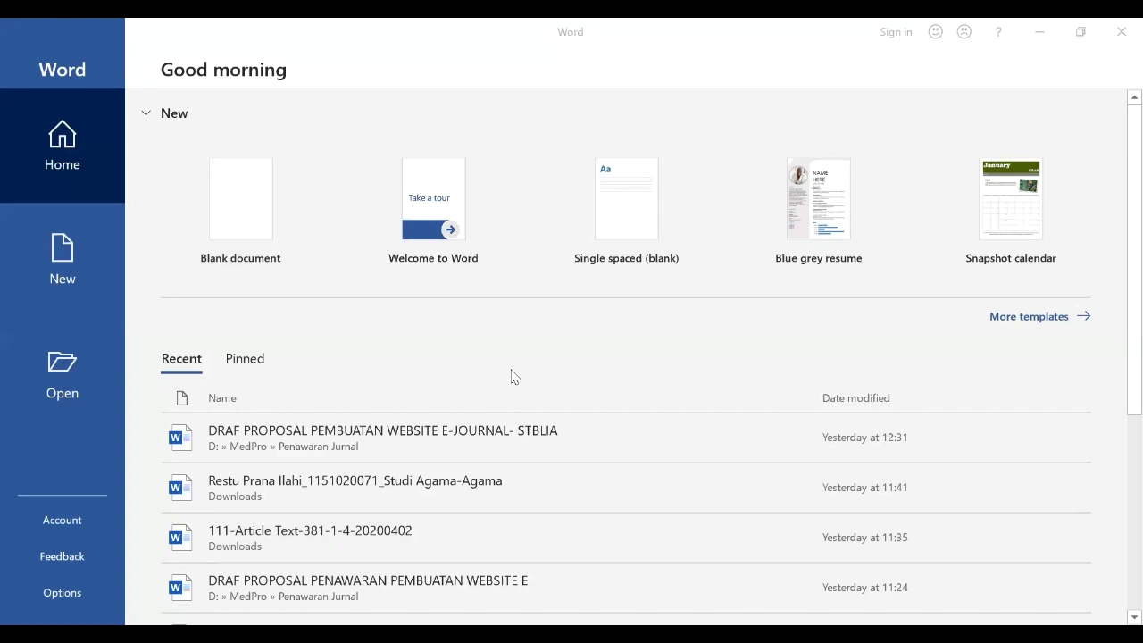
Step: Create a blank Word document without the Navigation pane, type 'aaaa', and return to Chrome
click(242, 201)
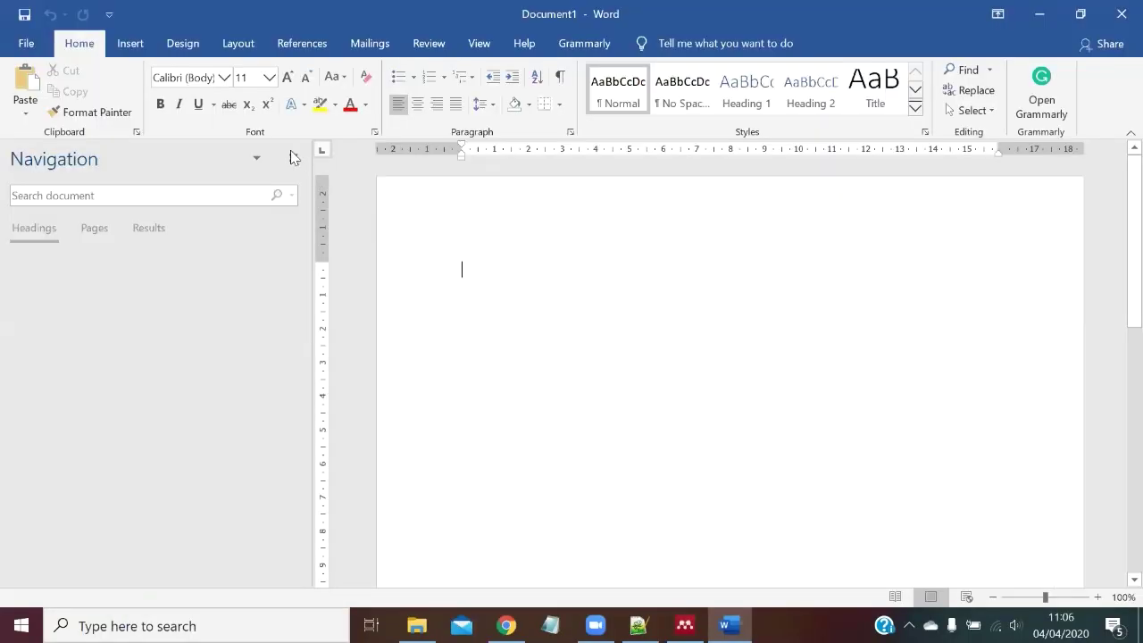
click(292, 160)
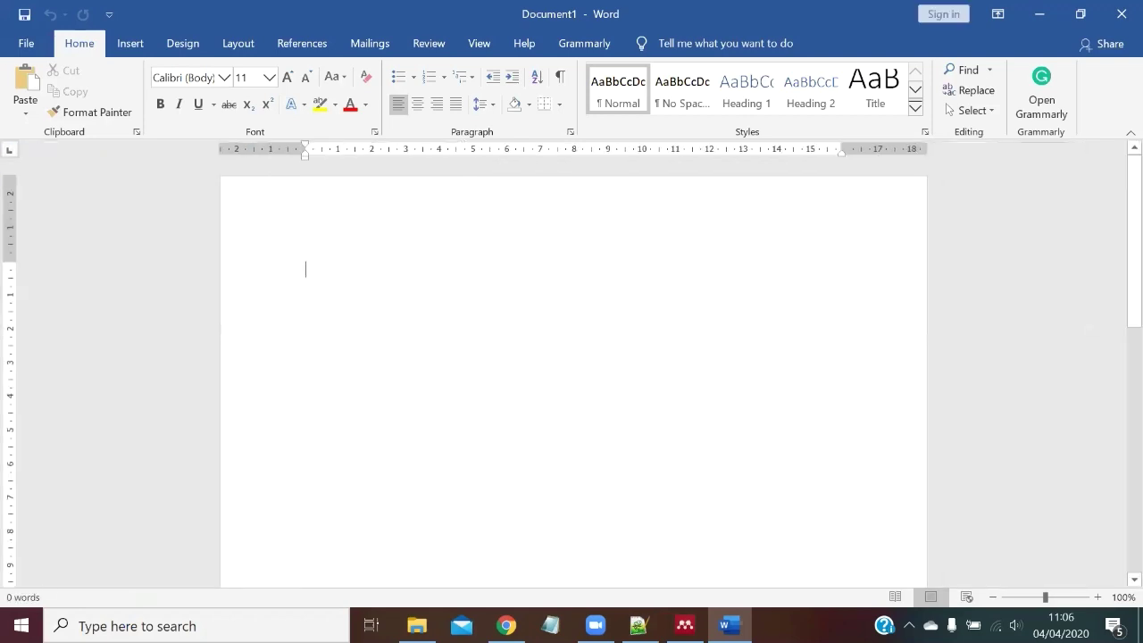
text(aaaa)
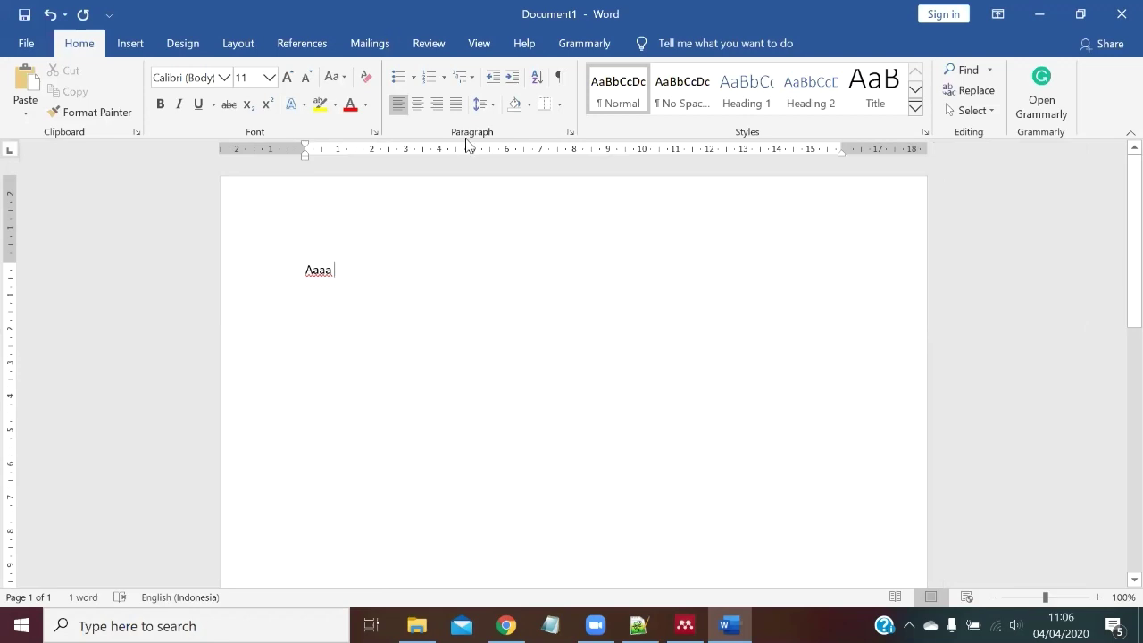
key(alt+Tab)
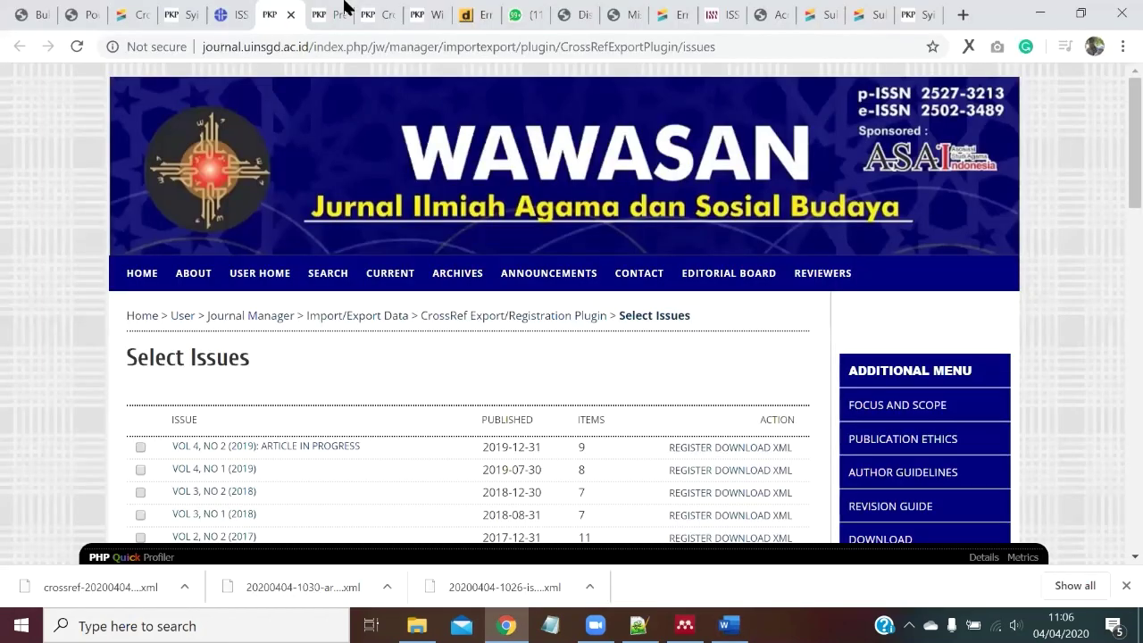
Step: Check the CrossRef XML export tab, reload the Syifa al-Qulub journal page, then open Mendeley's Add options
click(329, 14)
click(182, 9)
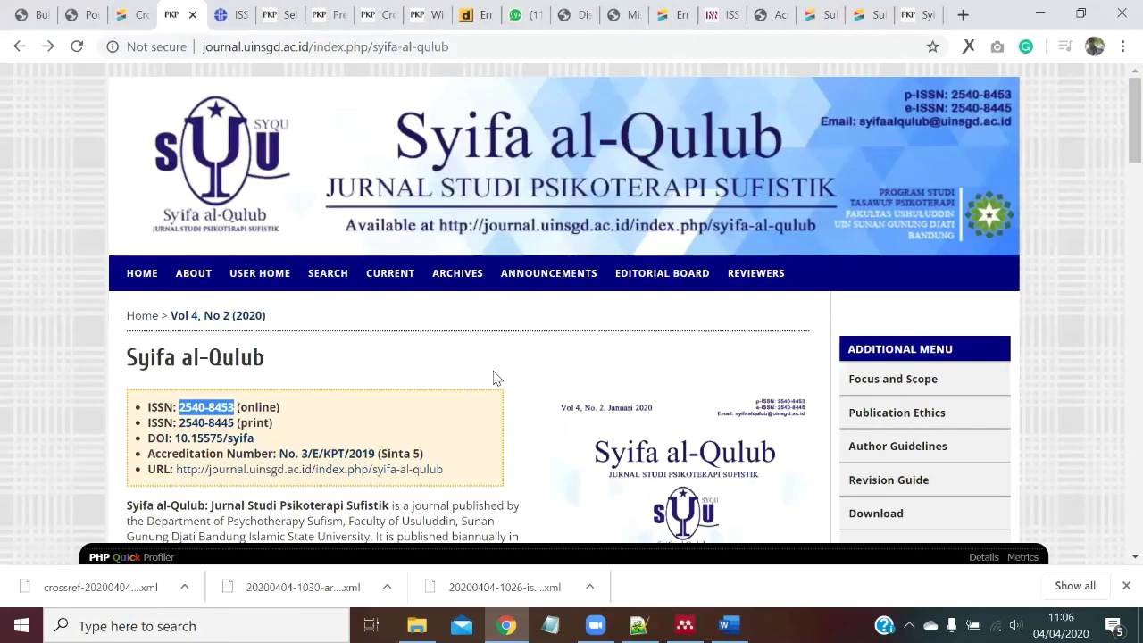
key(F5)
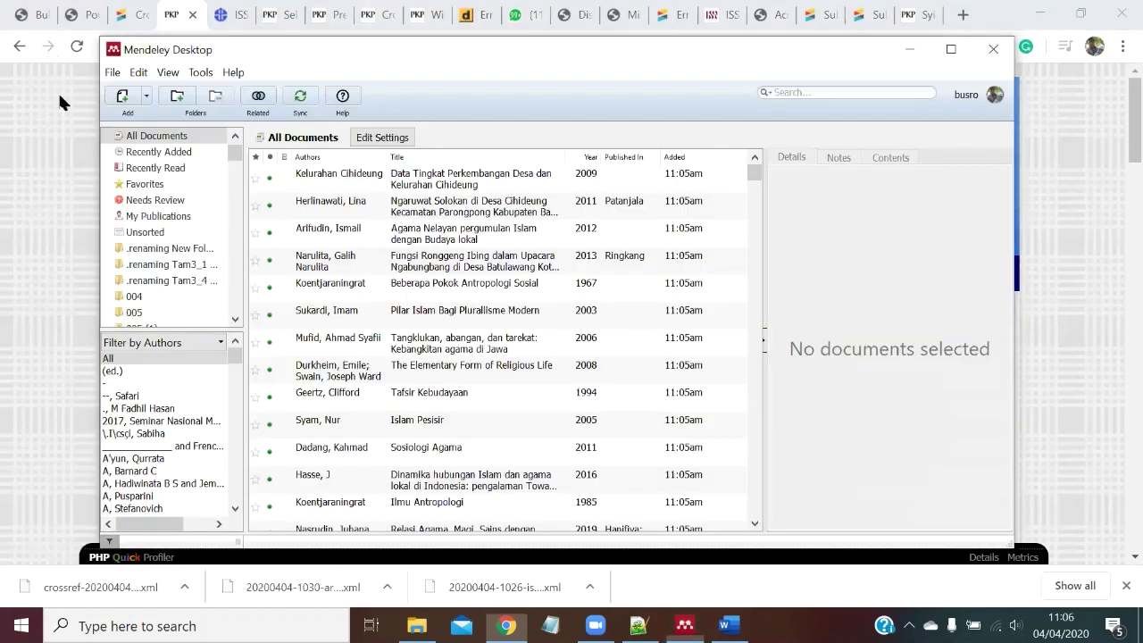
click(142, 95)
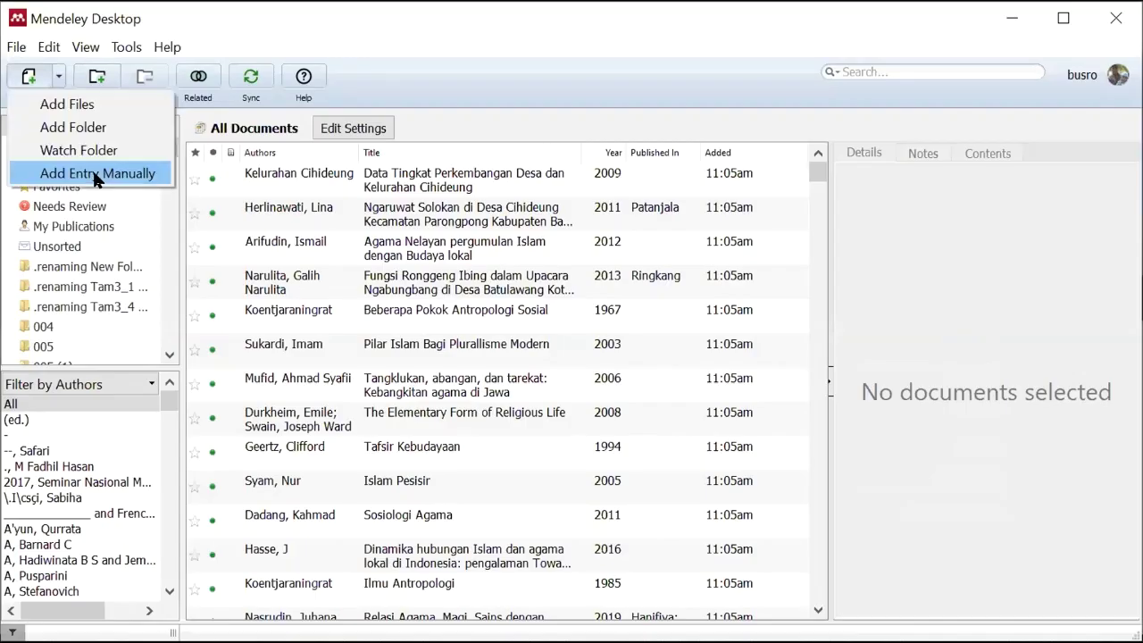
click(92, 173)
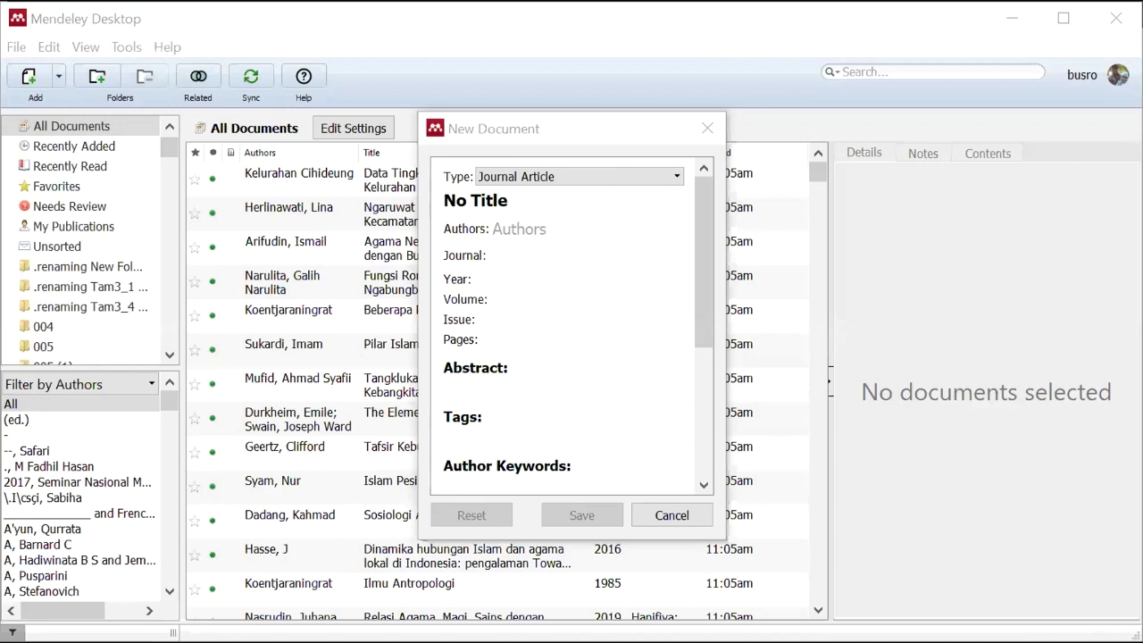
scroll(533, 321, down, 3)
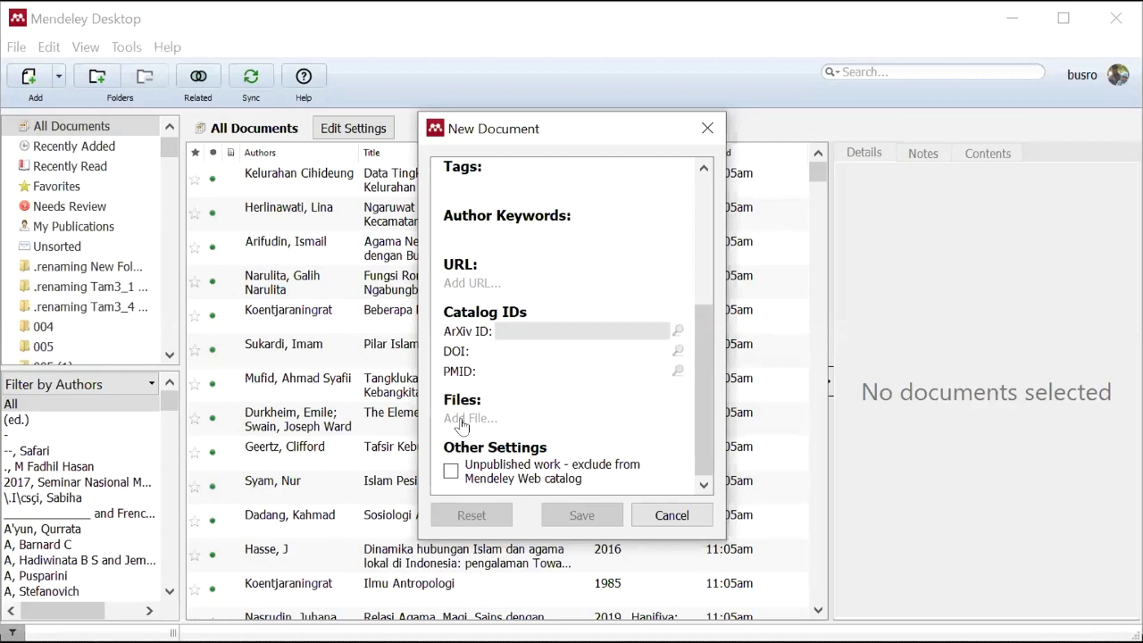
click(498, 350)
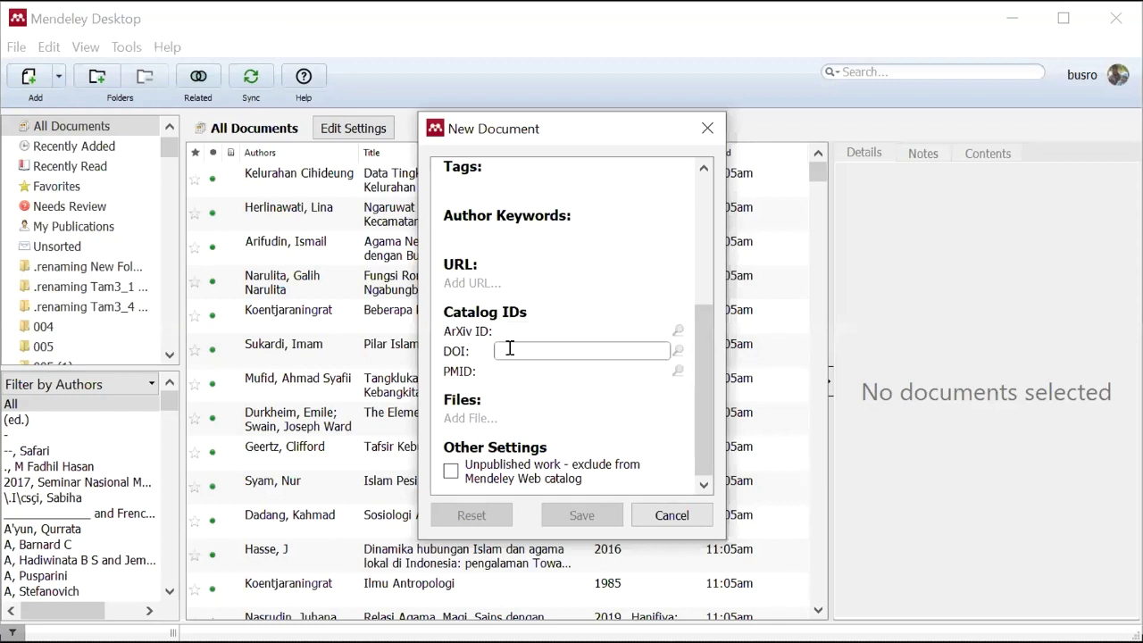
text(10.15575/saq.v3i2.4322)
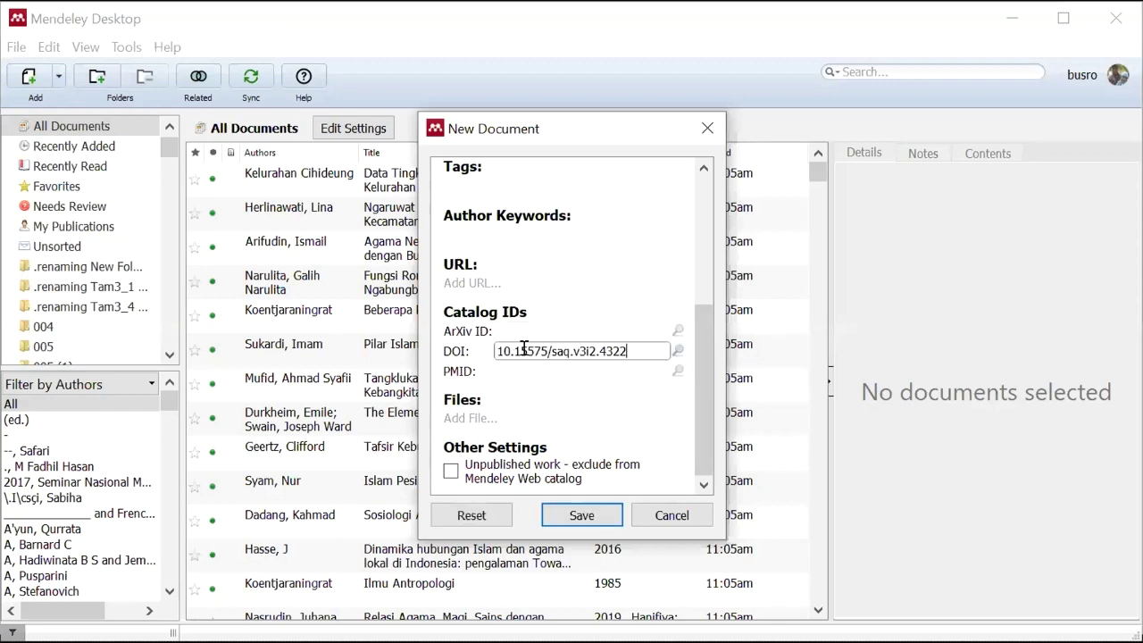
drag(631, 351, 491, 357)
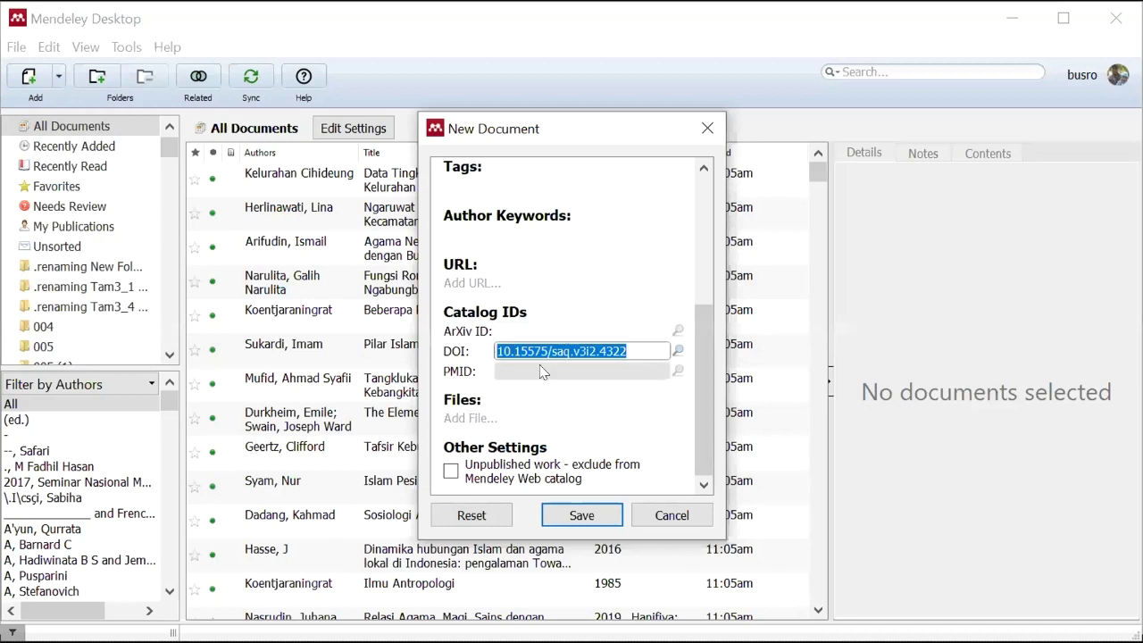
click(627, 349)
drag(600, 351, 481, 344)
click(625, 349)
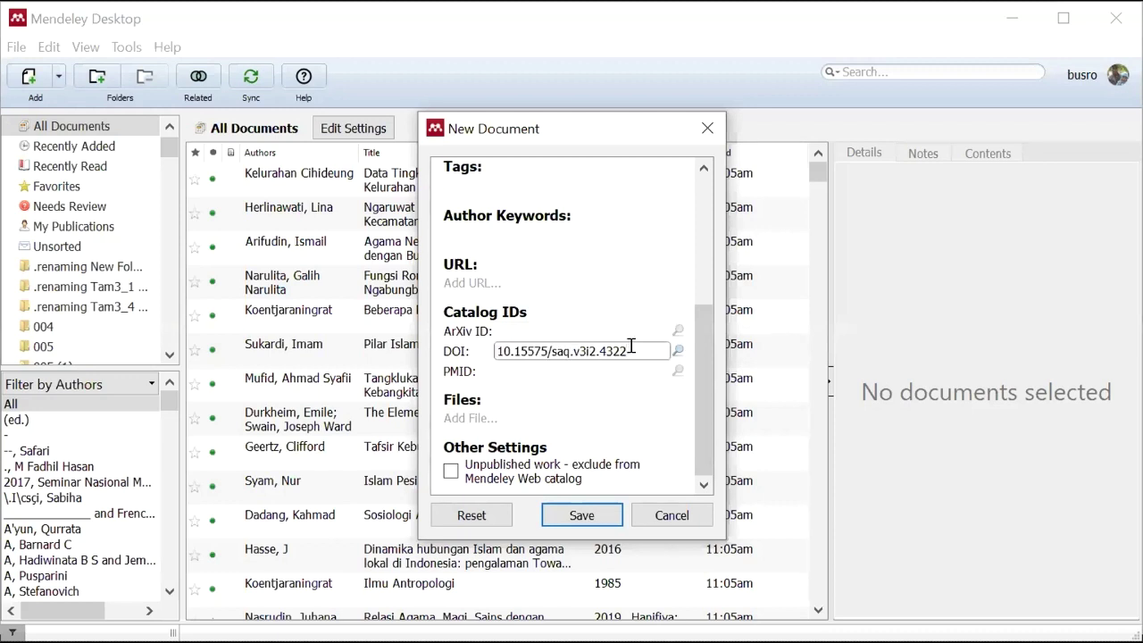
drag(626, 351, 487, 346)
key(ctrl+c)
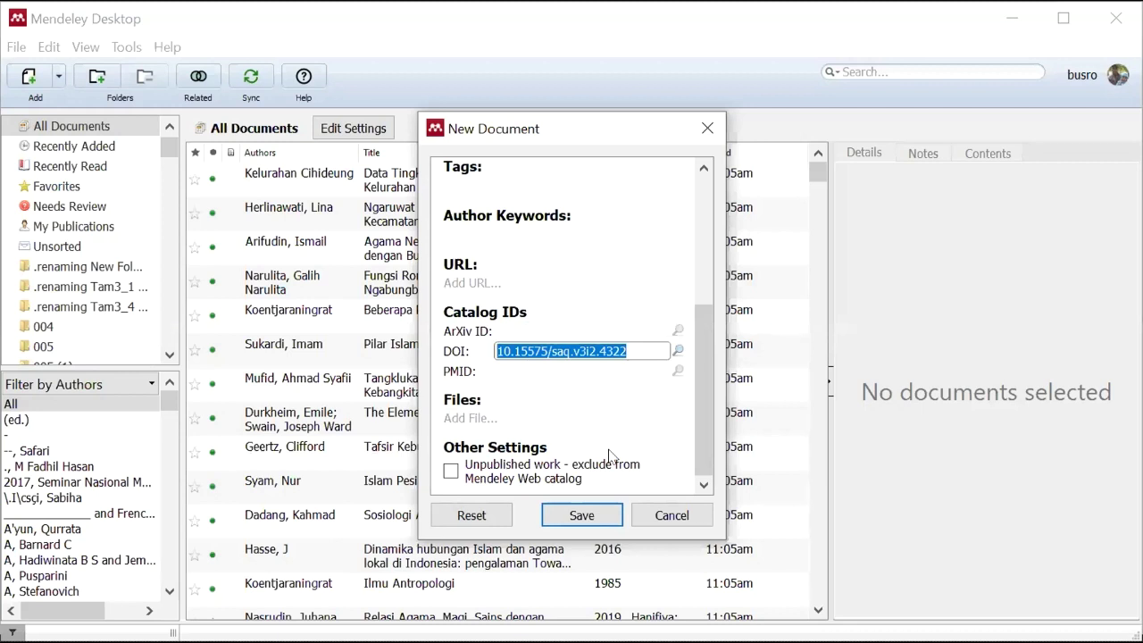
scroll(609, 455, up, 5)
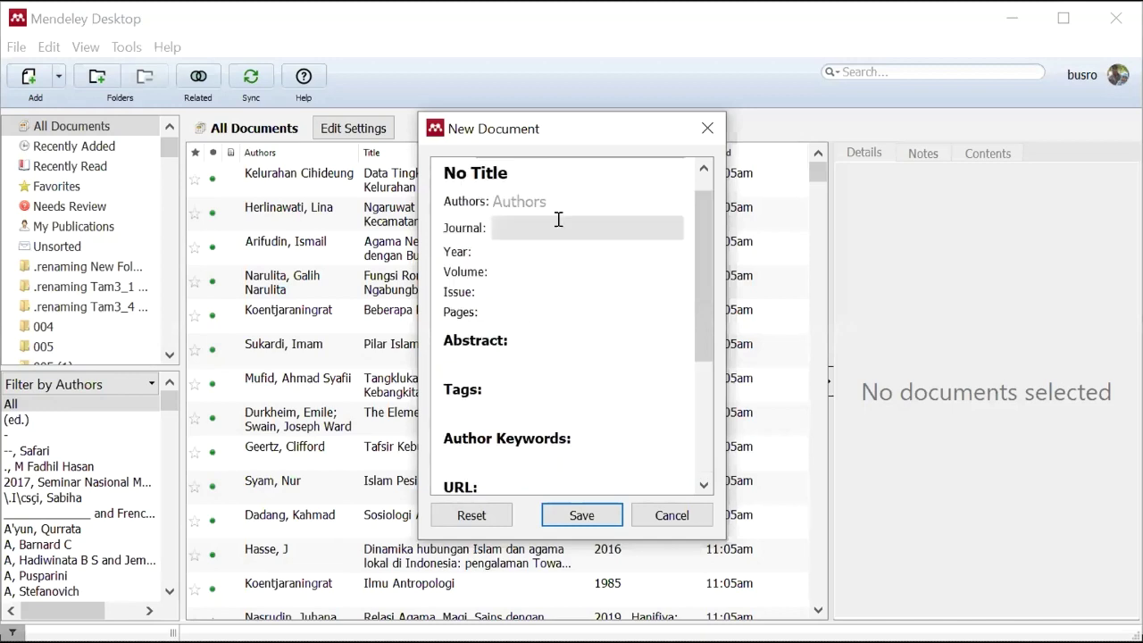
click(661, 522)
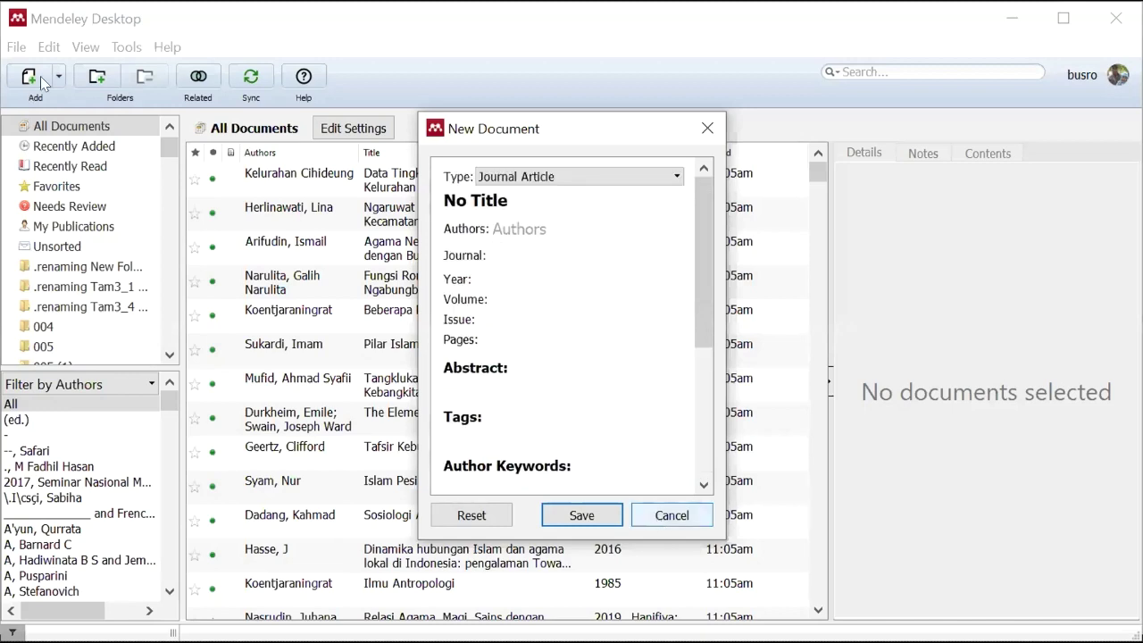
click(58, 77)
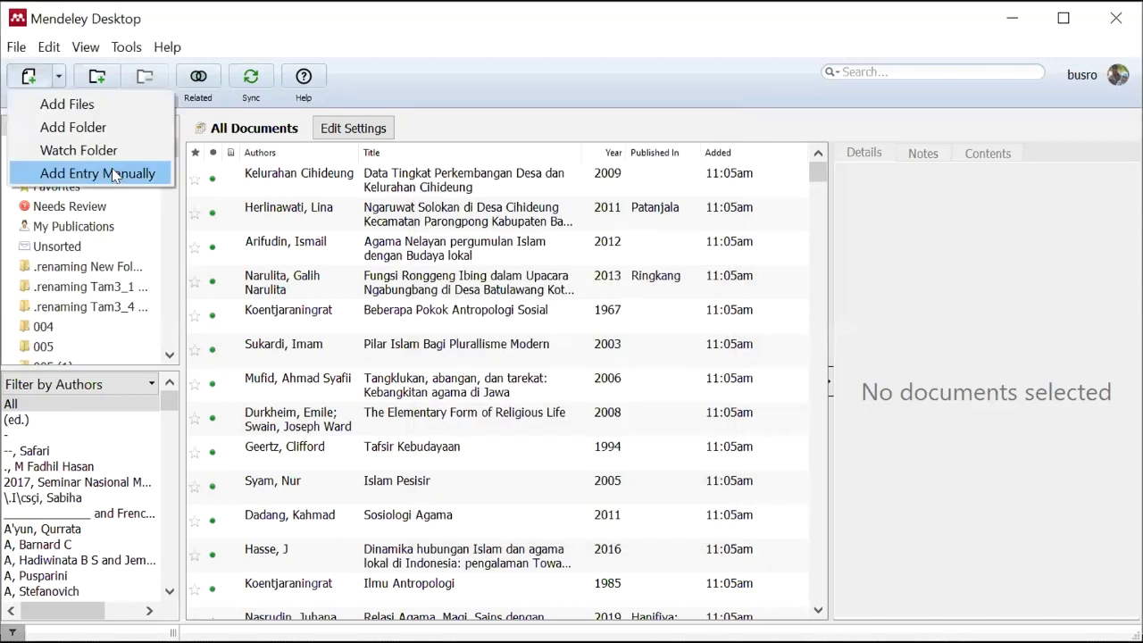
click(113, 174)
scroll(536, 357, down, 5)
click(525, 348)
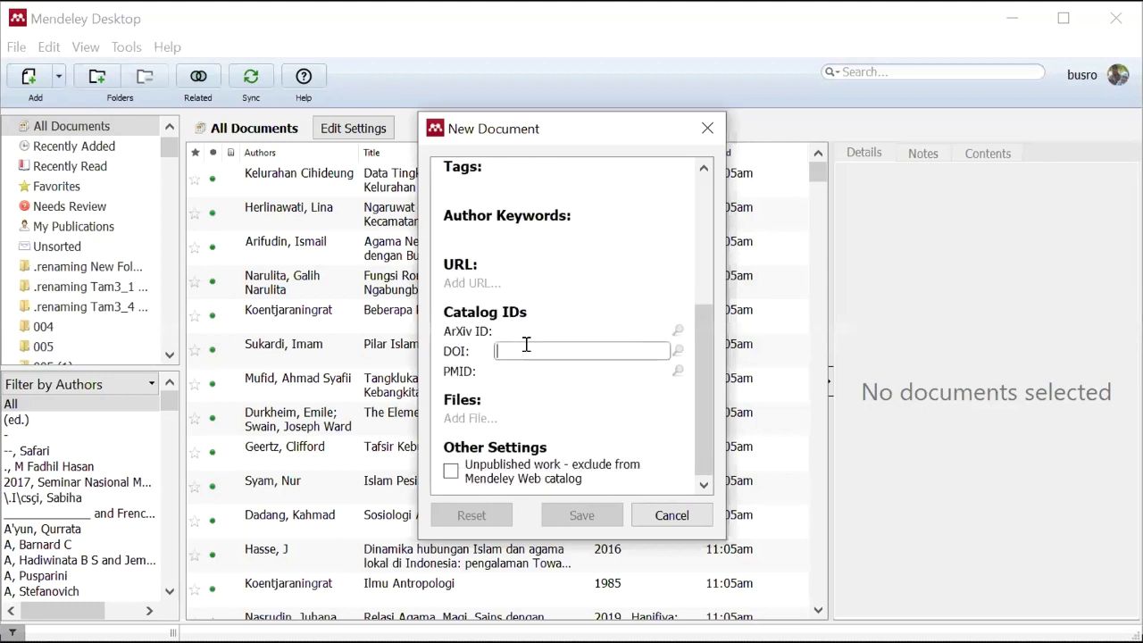
key(ctrl+v)
click(677, 350)
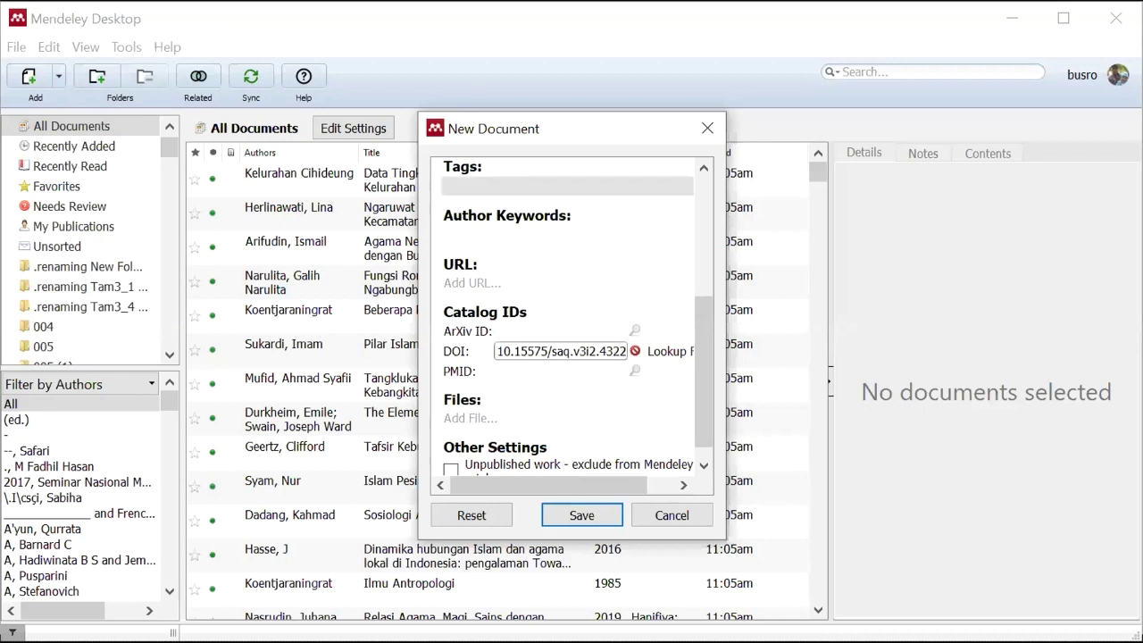
click(497, 346)
scroll(617, 357, up, 5)
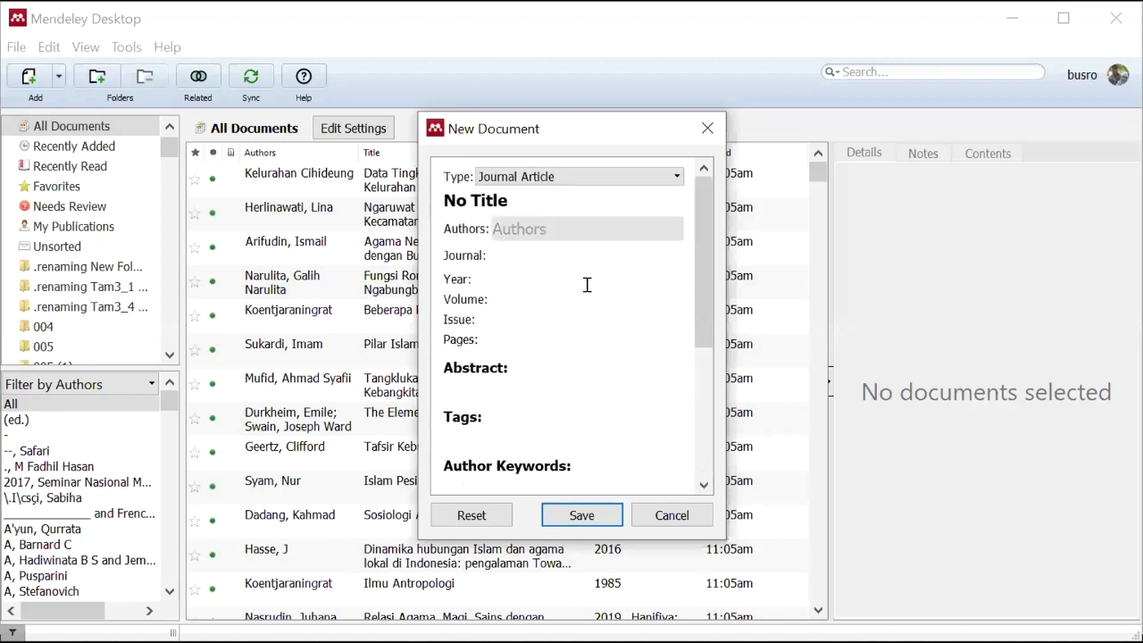
click(671, 516)
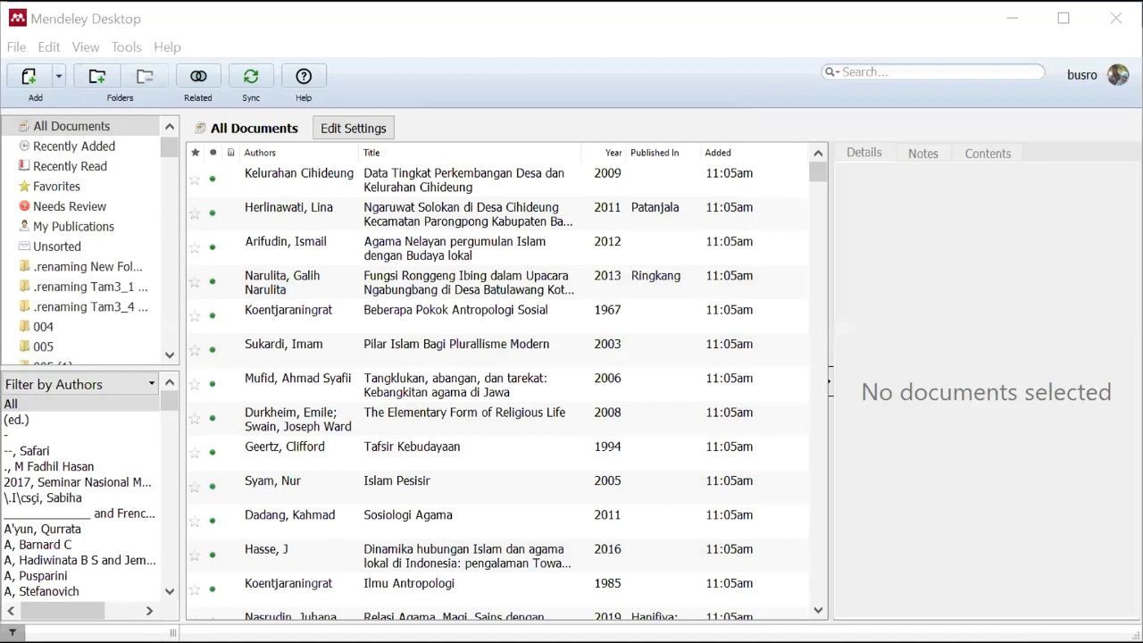
Step: Start a manual Mendeley entry and look up its details from DOI 10.15575/jw.v4i1.4400
click(59, 76)
click(102, 174)
scroll(512, 443, down, 5)
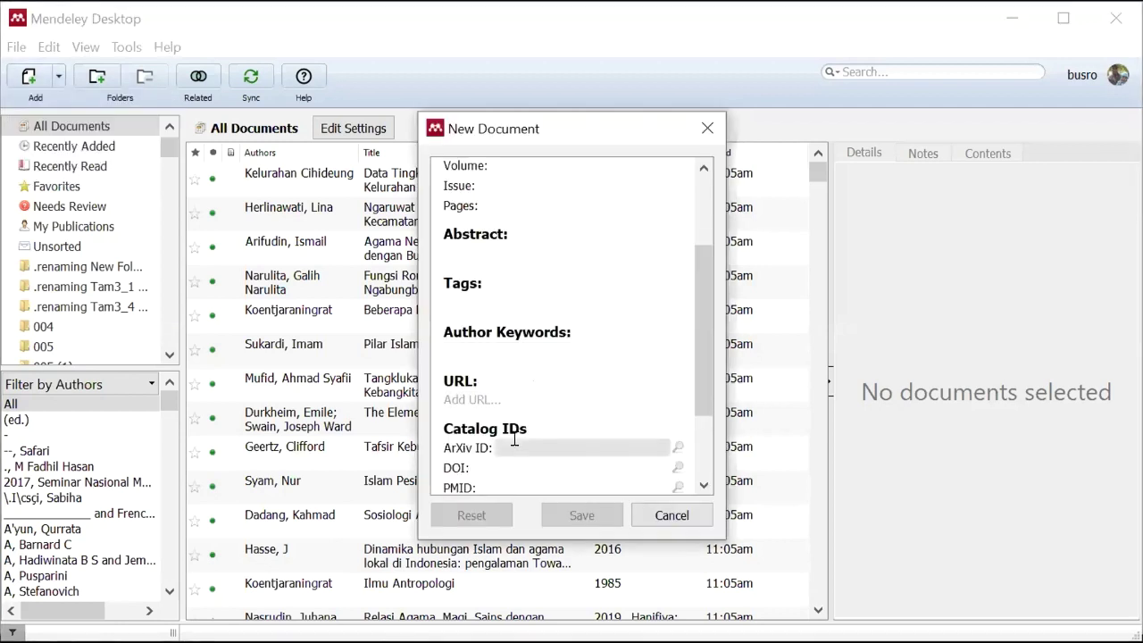
click(504, 377)
text(10.15575/jw.v4i1.4400)
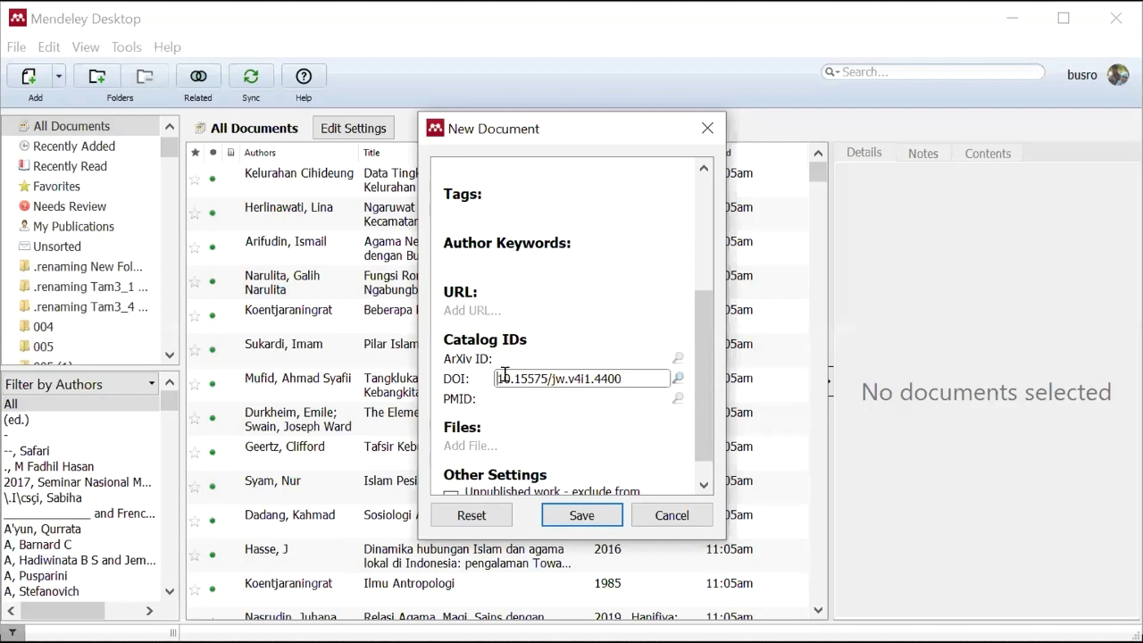
click(677, 380)
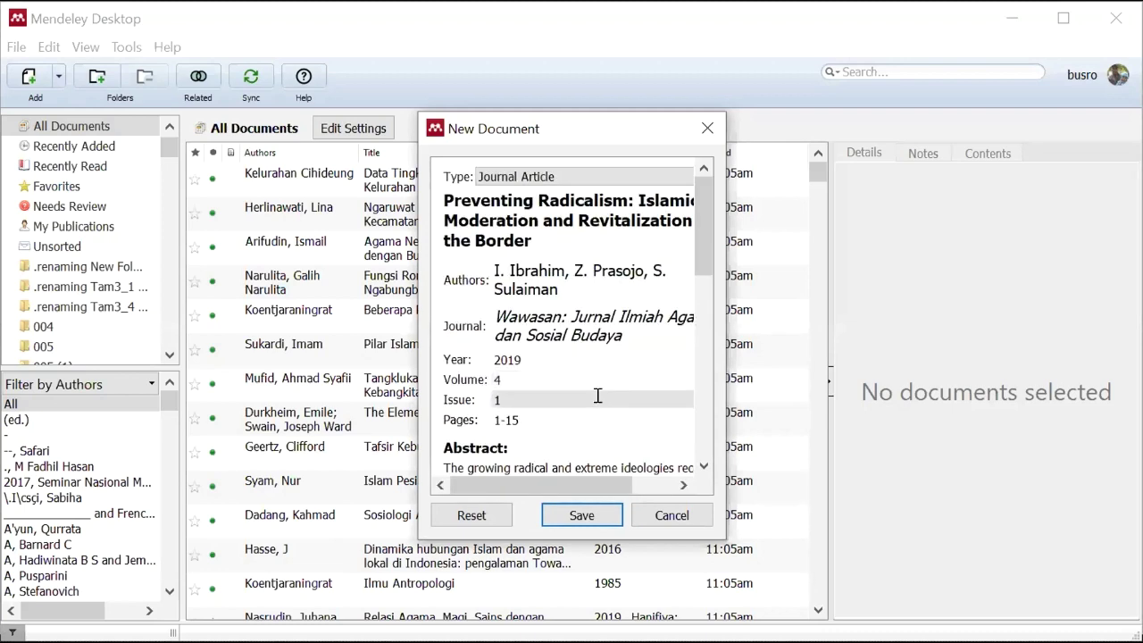
Step: Review the retrieved author names and the DOI value in the new entry
click(553, 272)
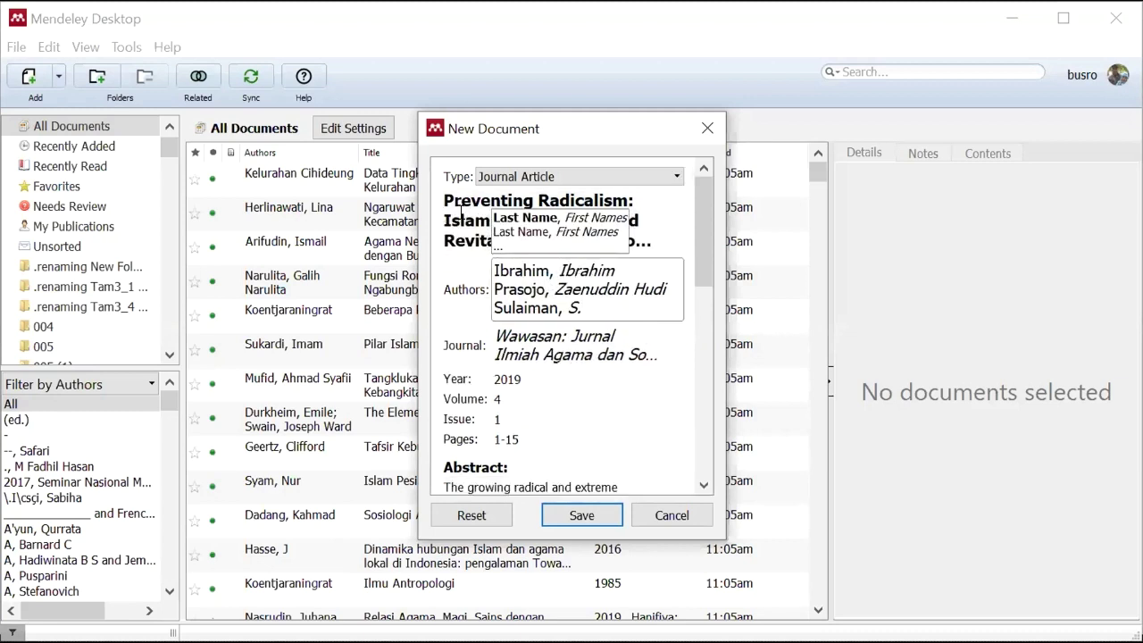
click(533, 223)
scroll(539, 328, down, 2)
scroll(540, 329, down, 3)
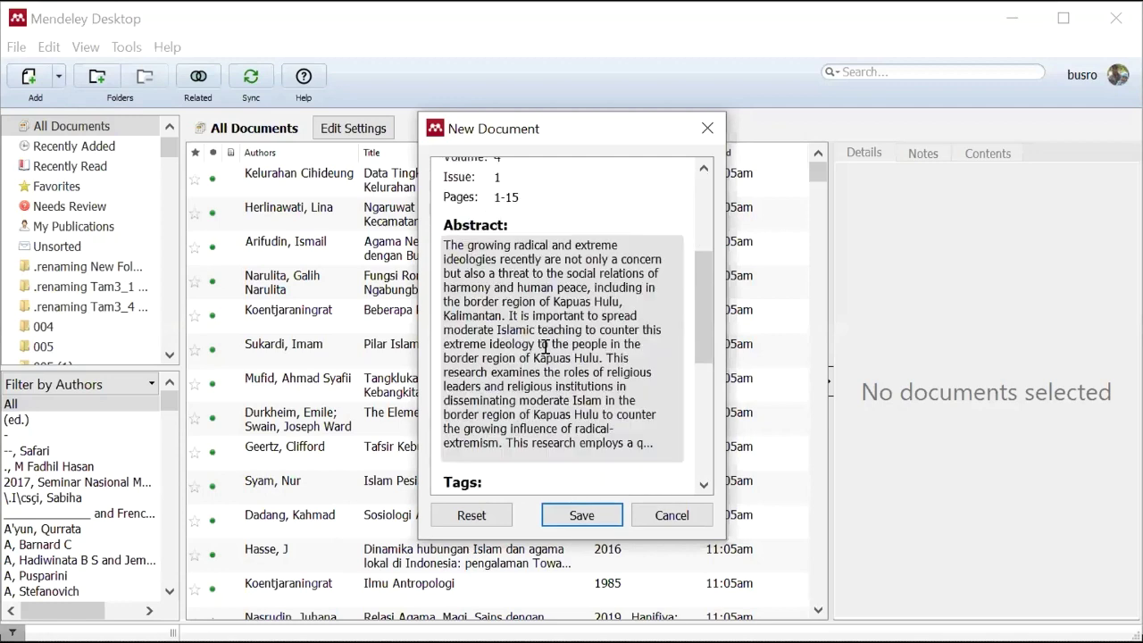
scroll(542, 334, up, 5)
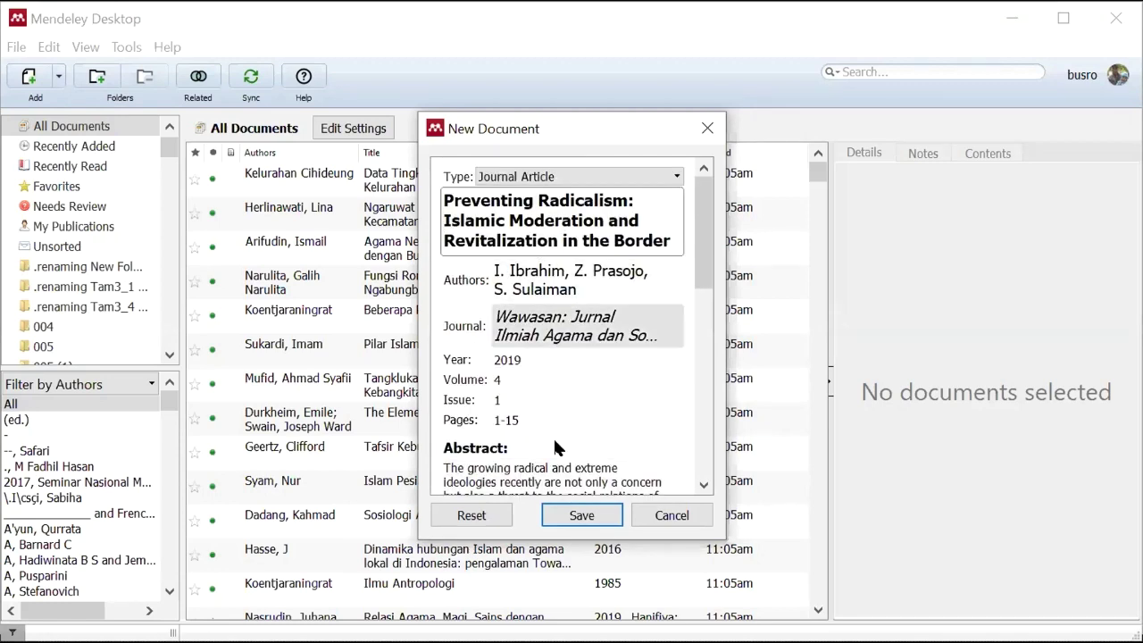
scroll(554, 442, down, 3)
scroll(553, 447, down, 2)
click(625, 462)
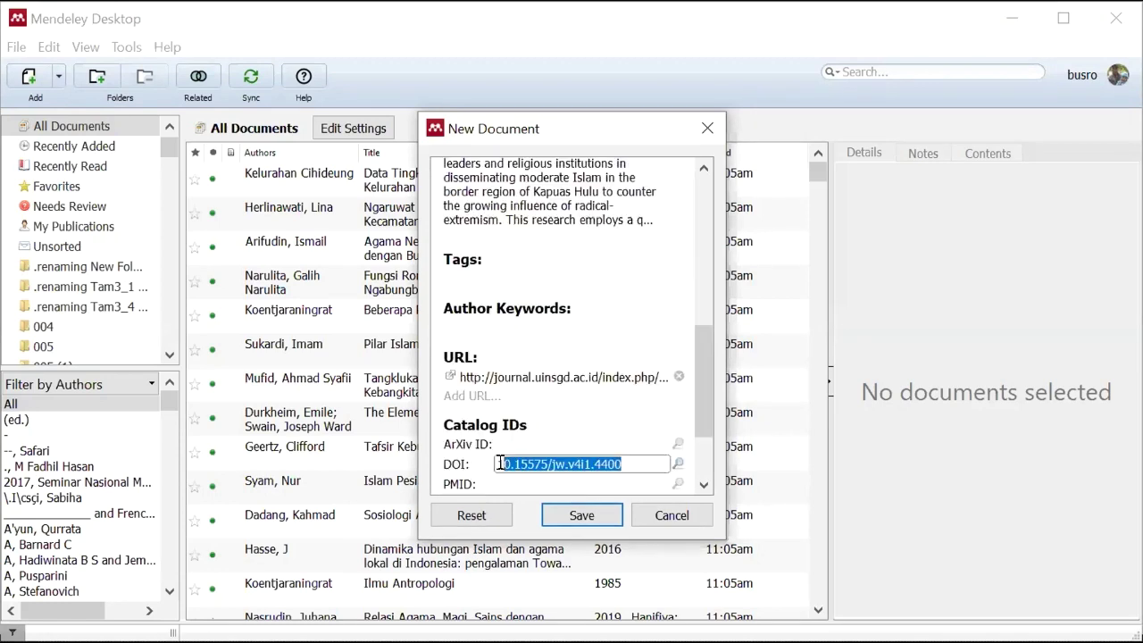
click(648, 464)
Step: Check the full journal name and save the 'Preventing Radicalism' entry to the library
scroll(556, 259, up, 6)
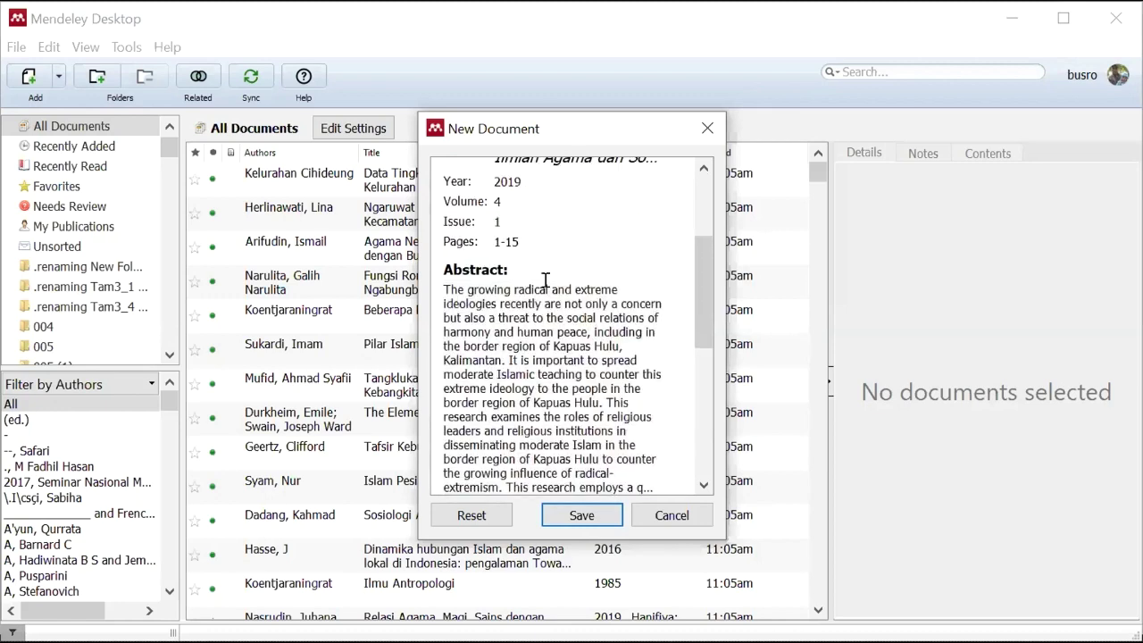
click(566, 318)
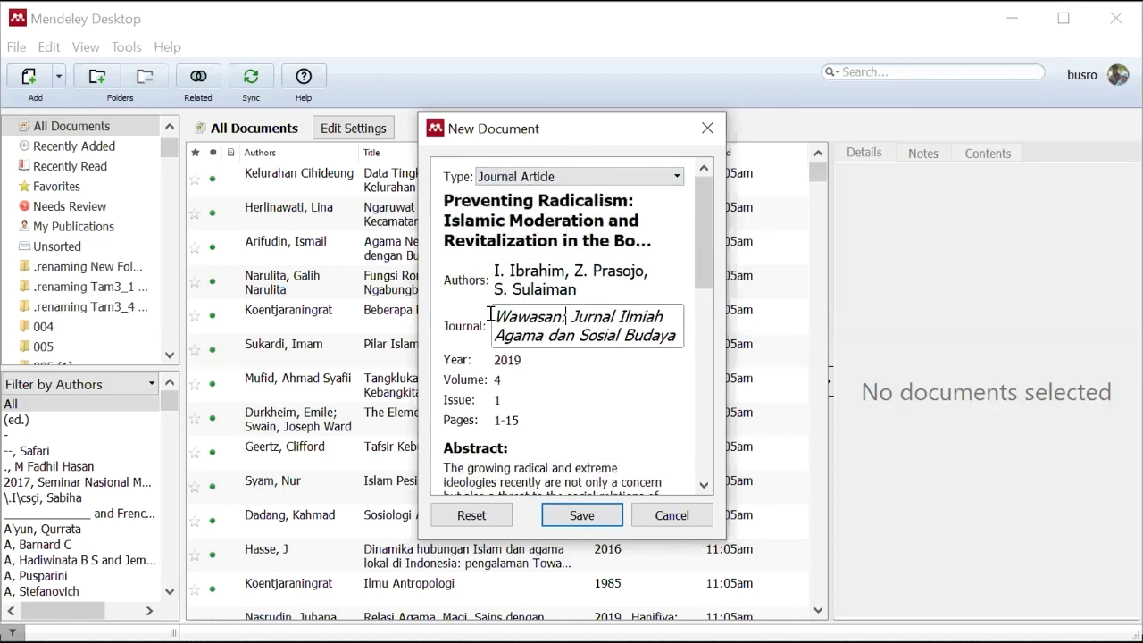
drag(495, 313, 676, 338)
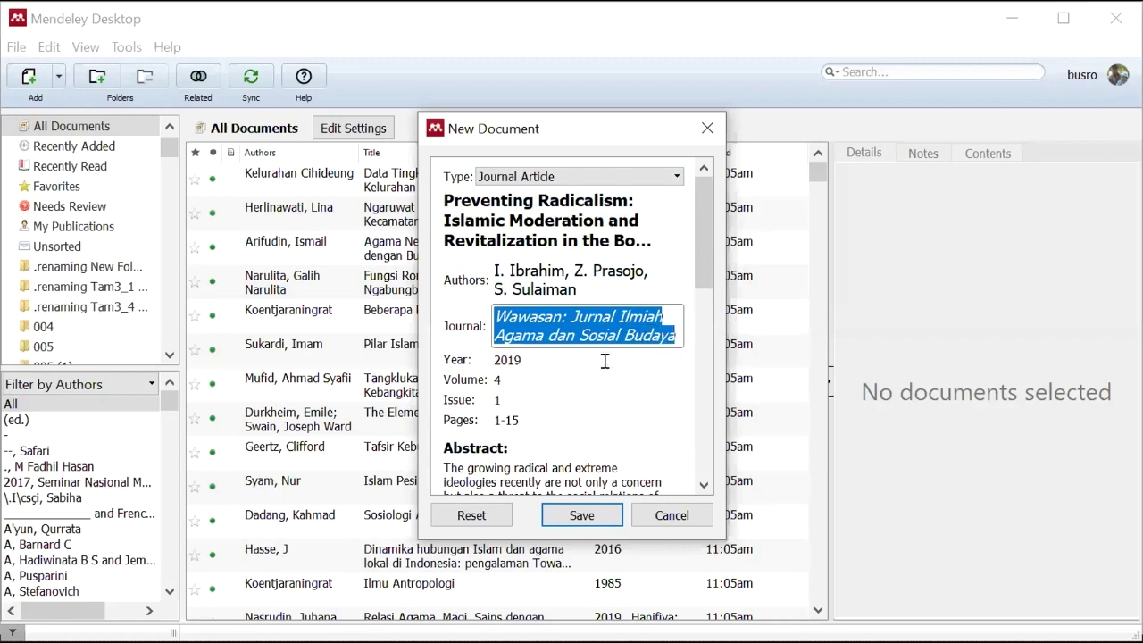
scroll(604, 360, down, 8)
scroll(568, 421, down, 3)
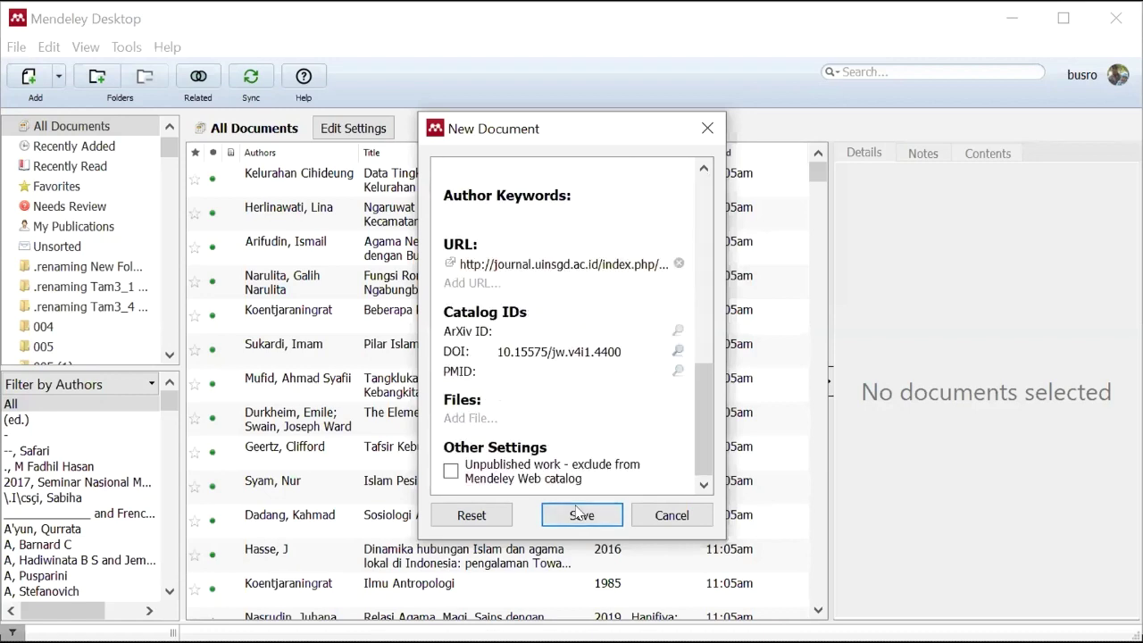
click(581, 515)
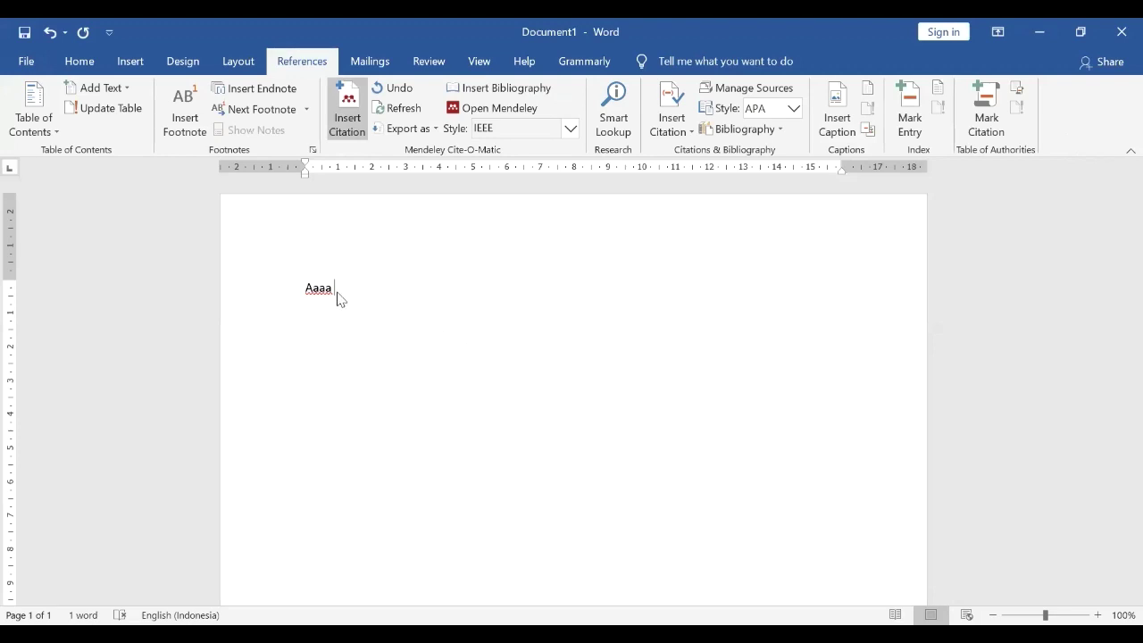
Step: Insert an IEEE bibliography for the 2019 Wawasan 'Preventing Radicalism' article on a new line below 'Aaaa [1]'
key(Return)
click(489, 88)
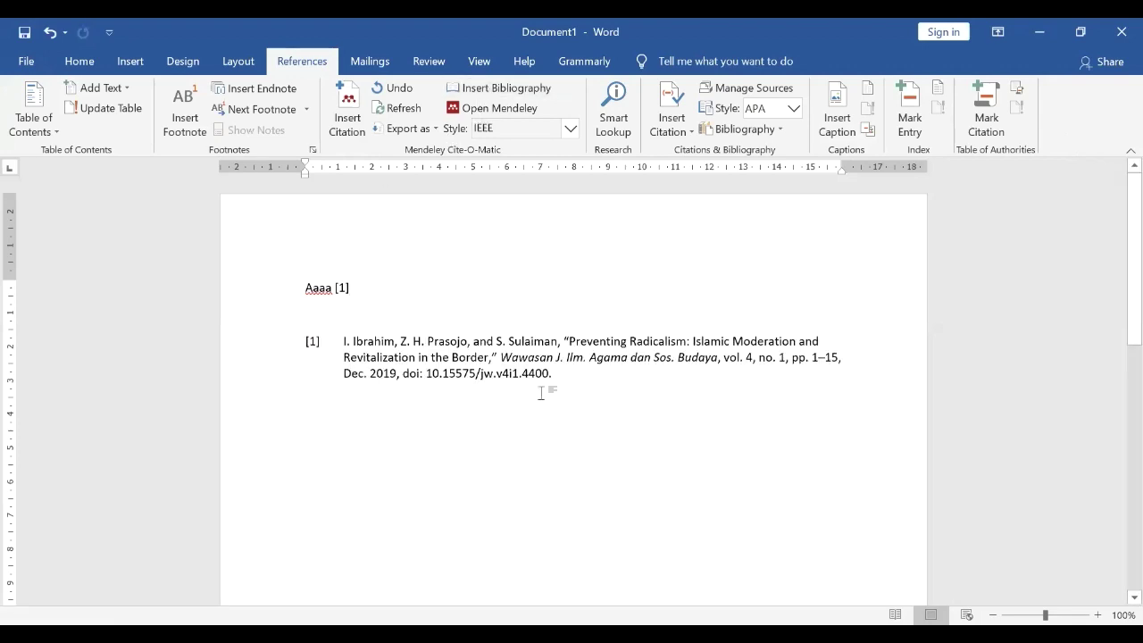
mouse_move(501, 356)
mouse_down()
mouse_move(701, 343)
mouse_move(714, 357)
mouse_up()
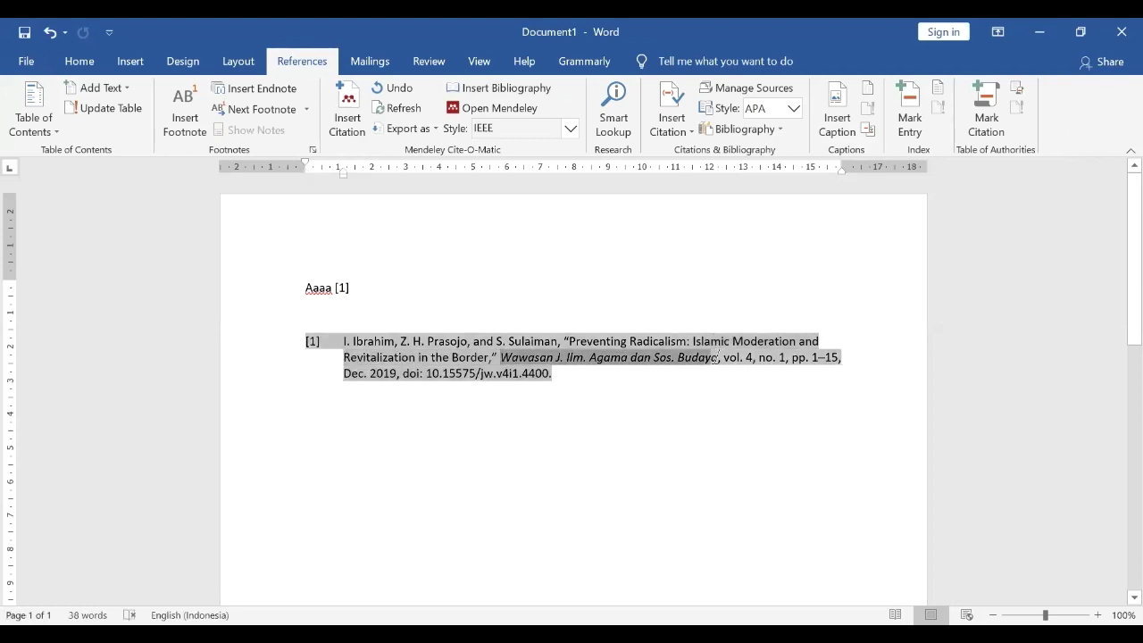
click(527, 401)
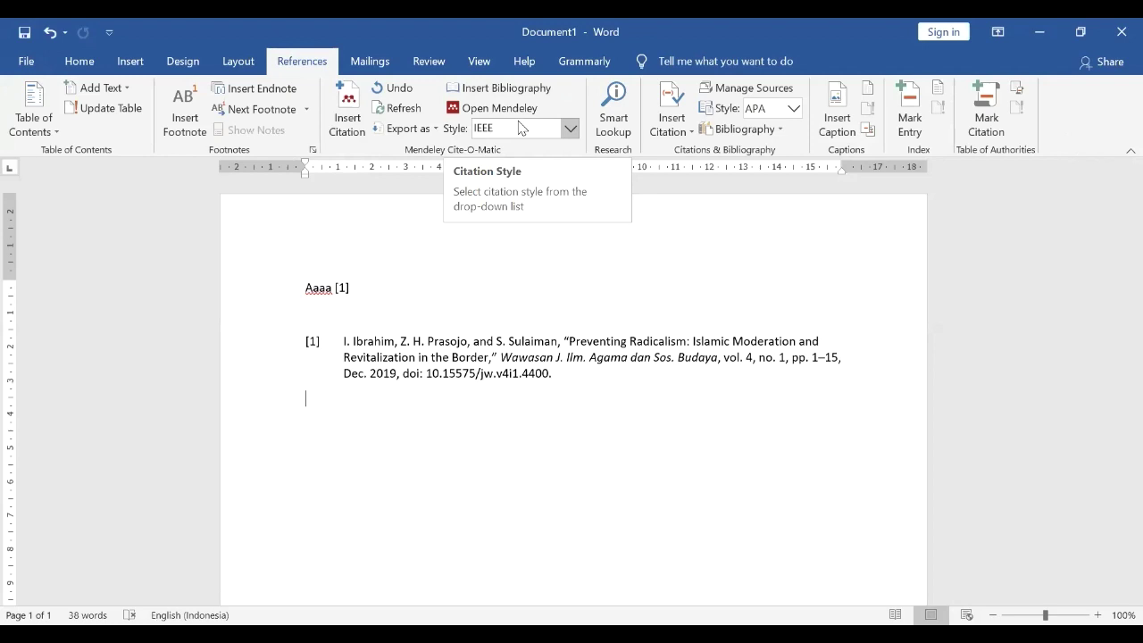
click(520, 128)
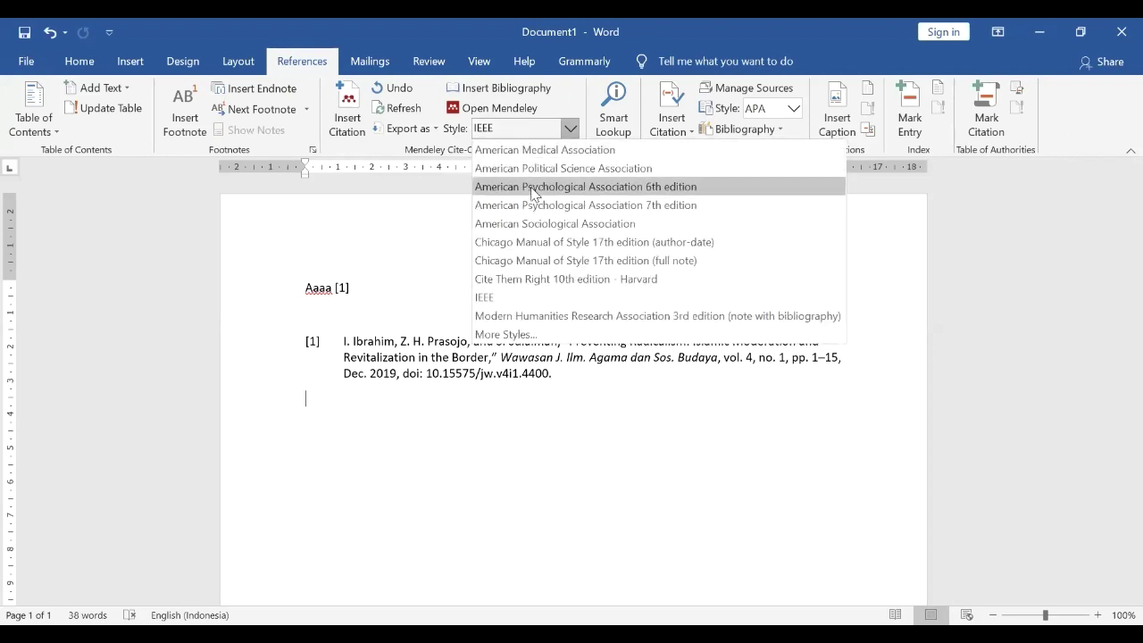
click(533, 187)
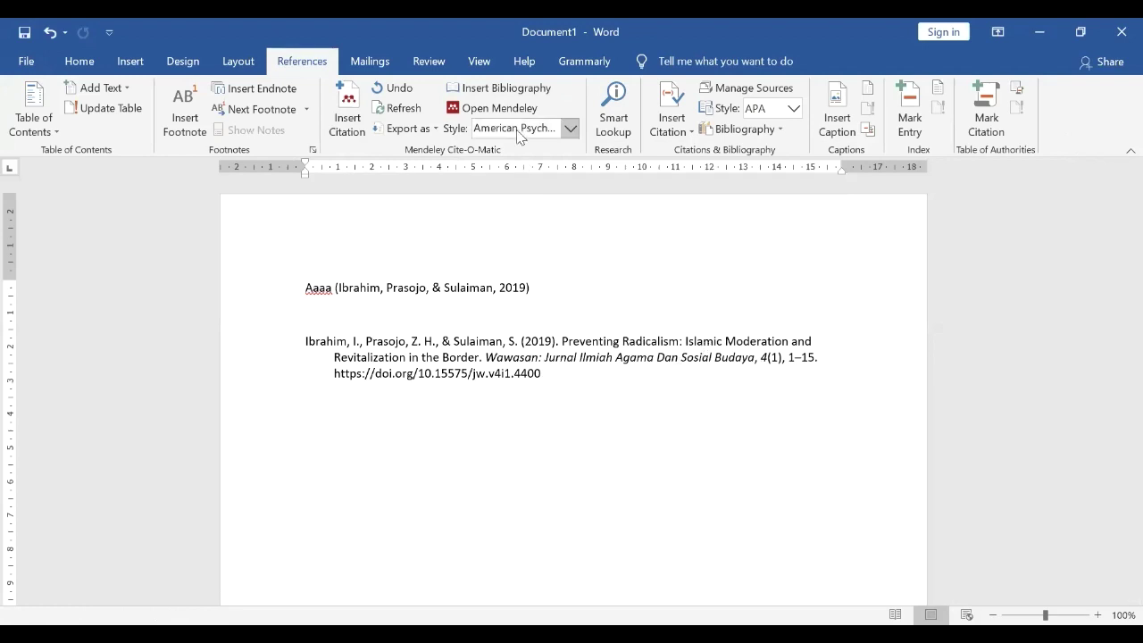
click(517, 129)
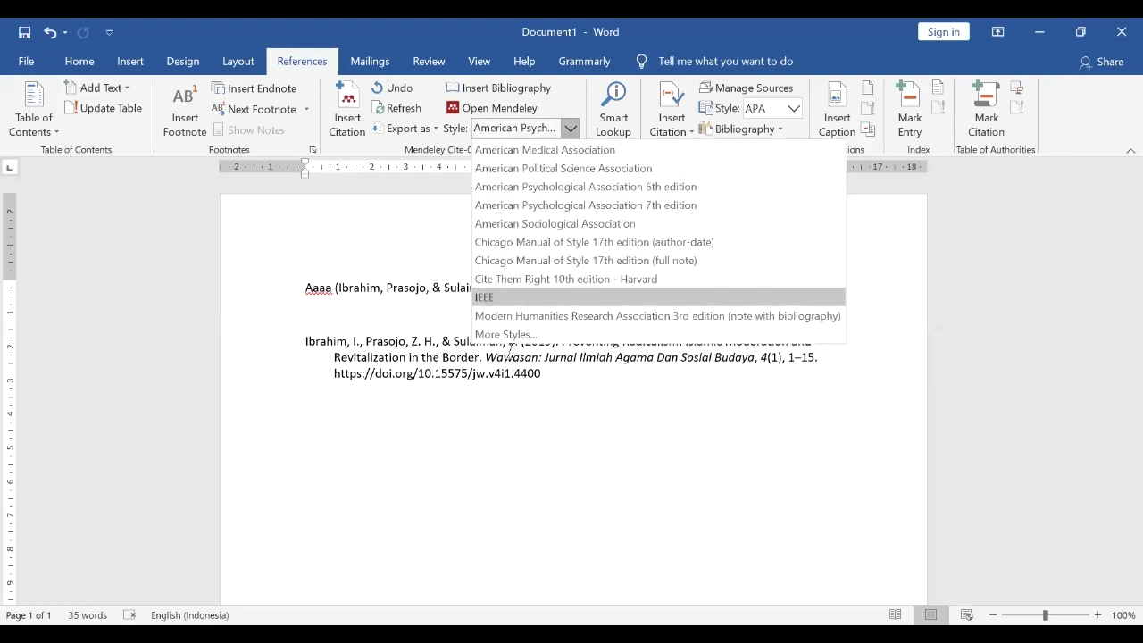
click(498, 300)
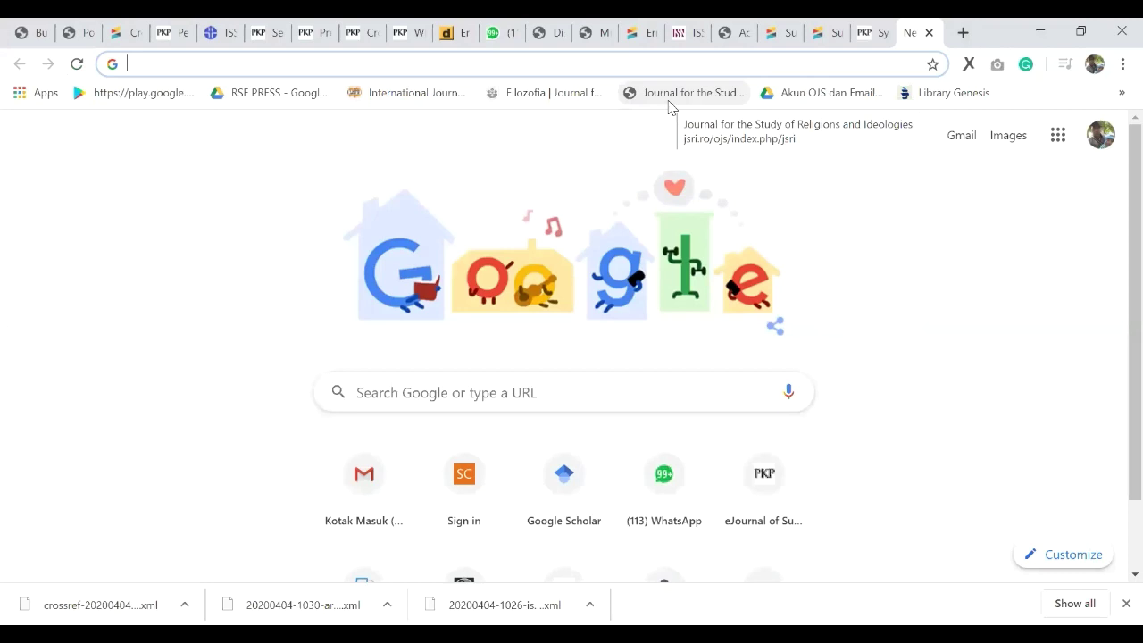
Step: Search Google for 'character xml' and open The XML FAQ answer on XML special characters
text(cha)
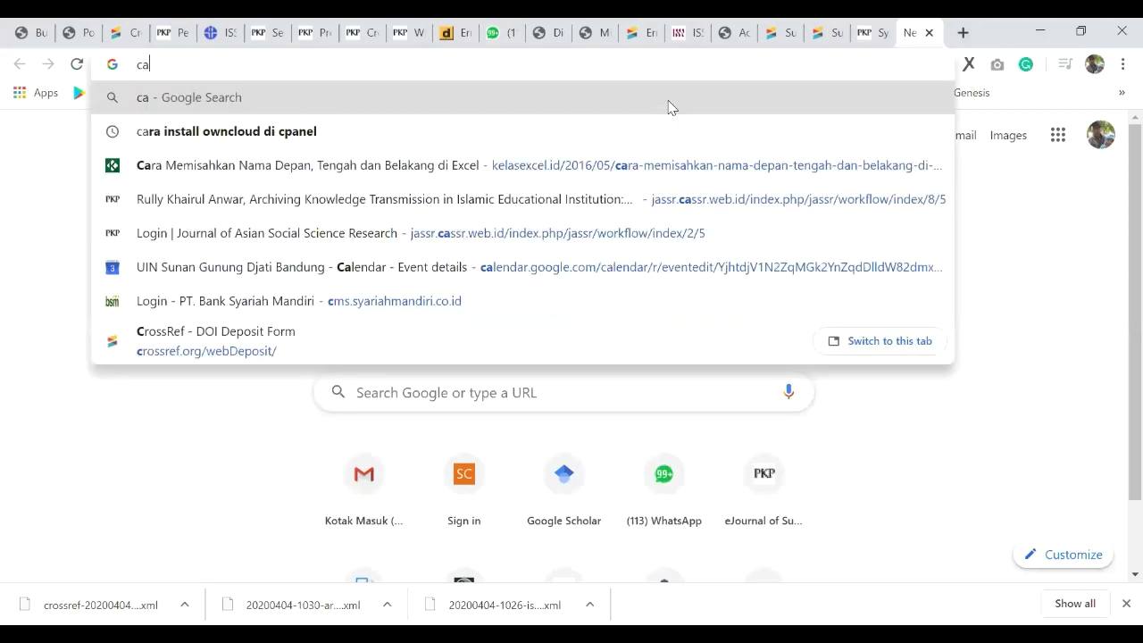
text(ractedr)
key(BackSpace)
key(BackSpace)
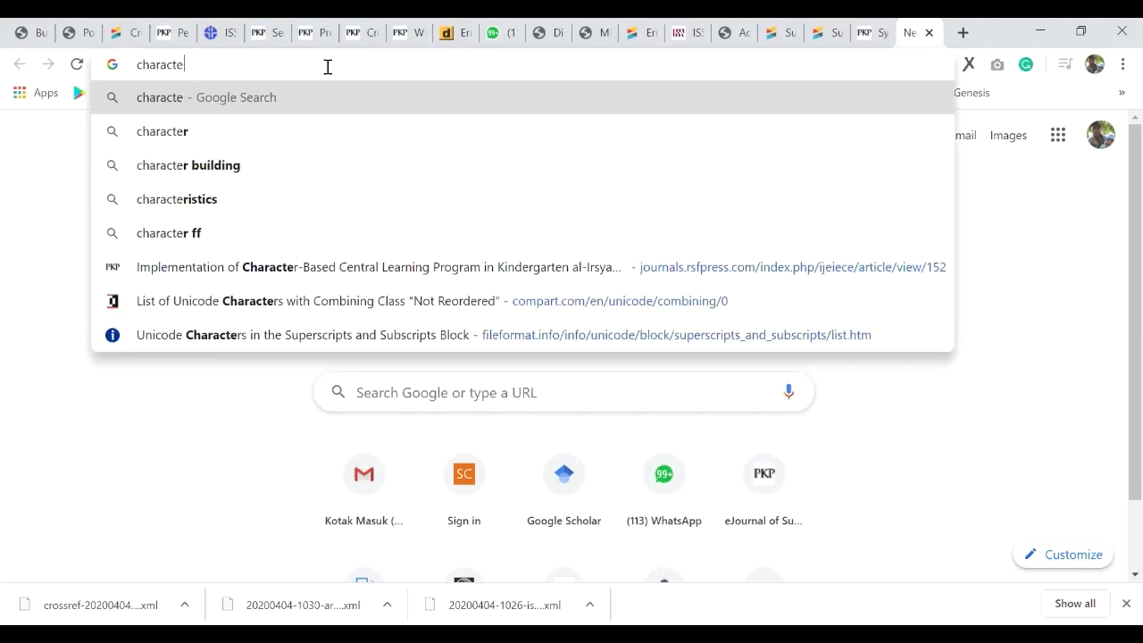
text(r )
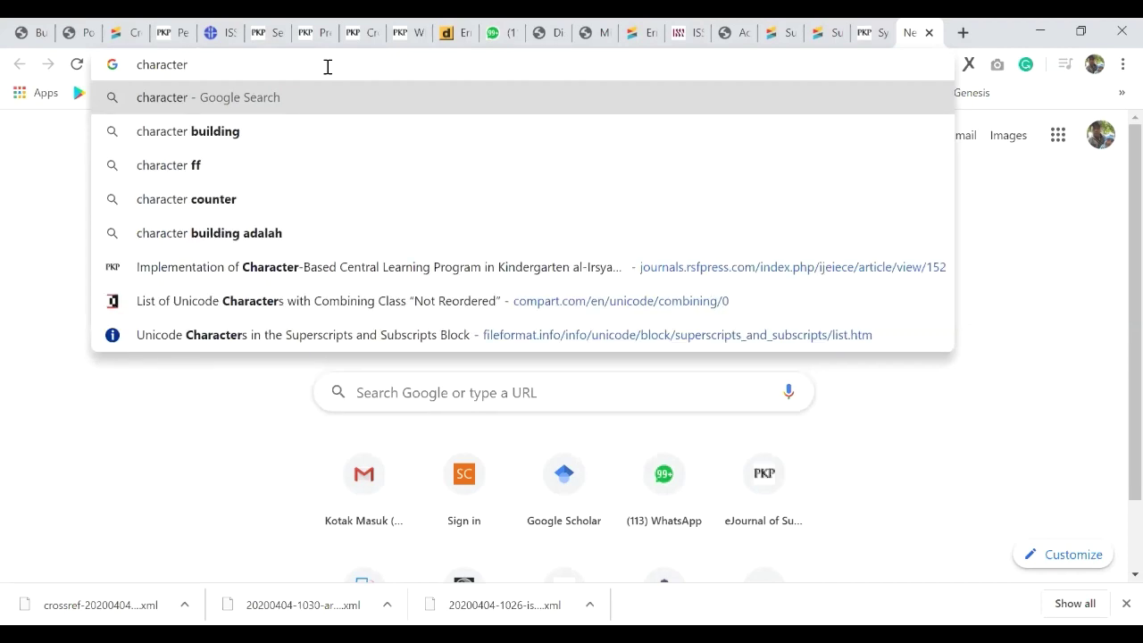
text(xml)
key(Return)
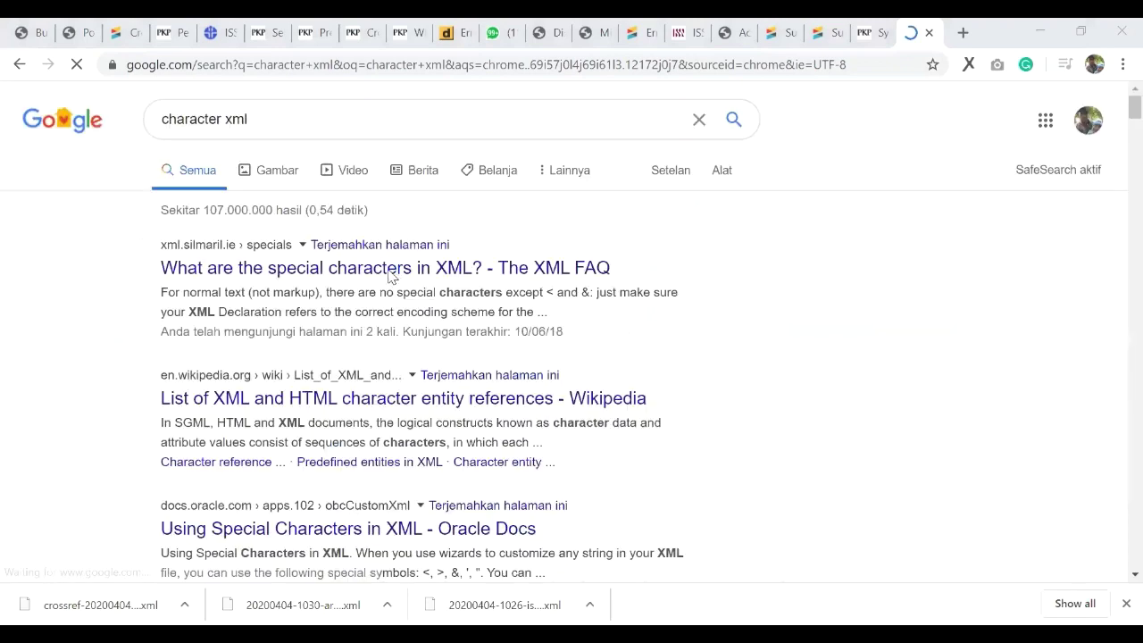
click(391, 272)
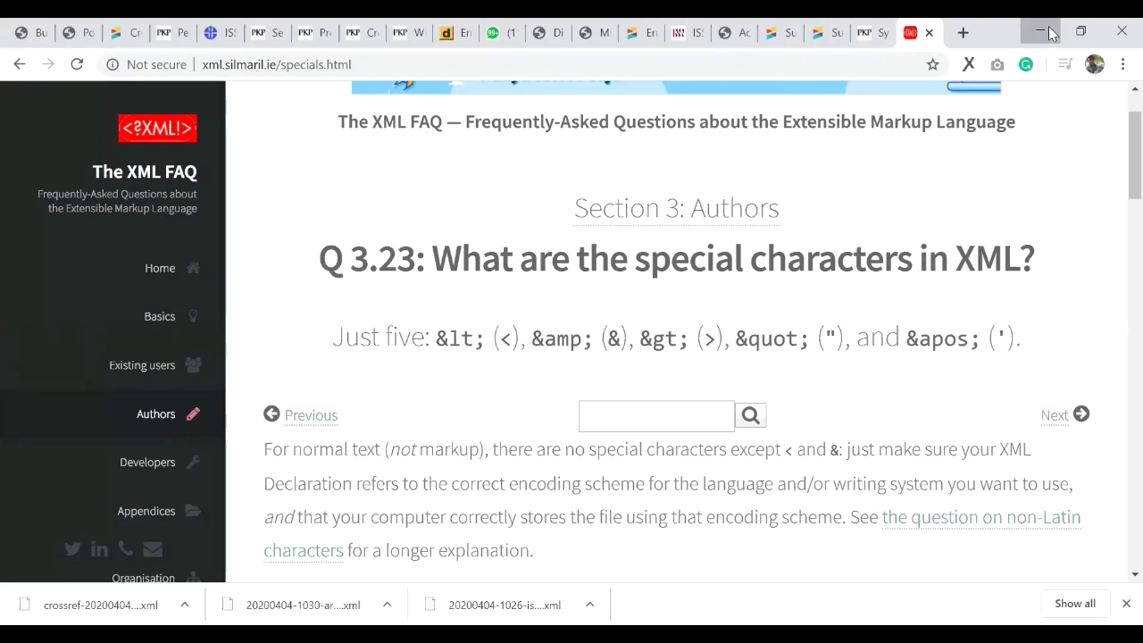
Step: Minimize Chrome to reveal the video meeting's participant gallery
click(1040, 32)
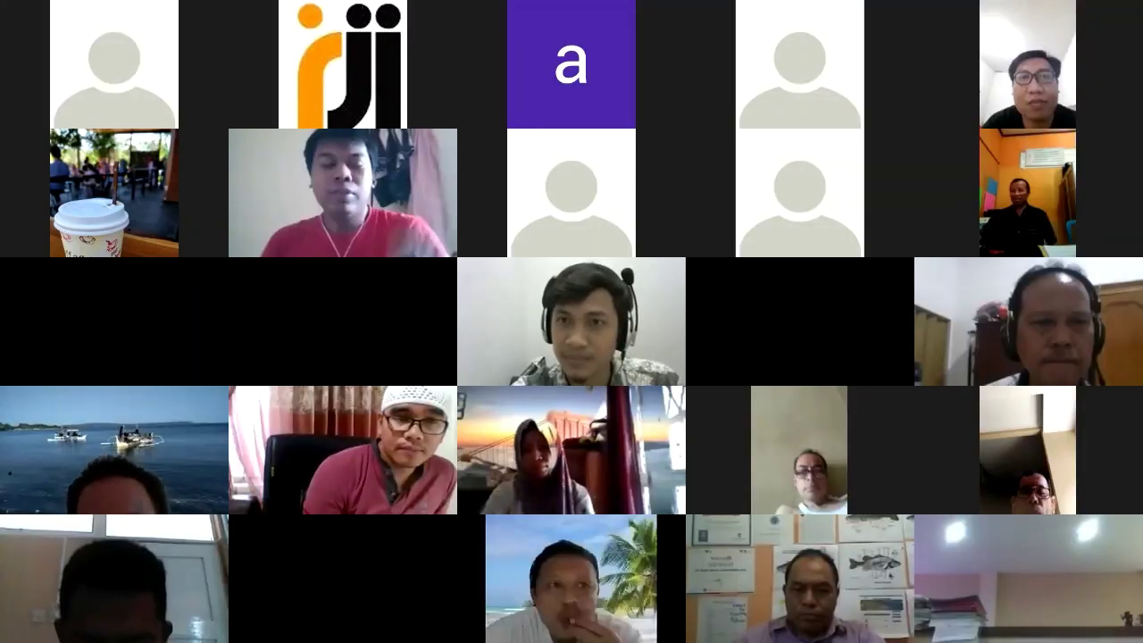
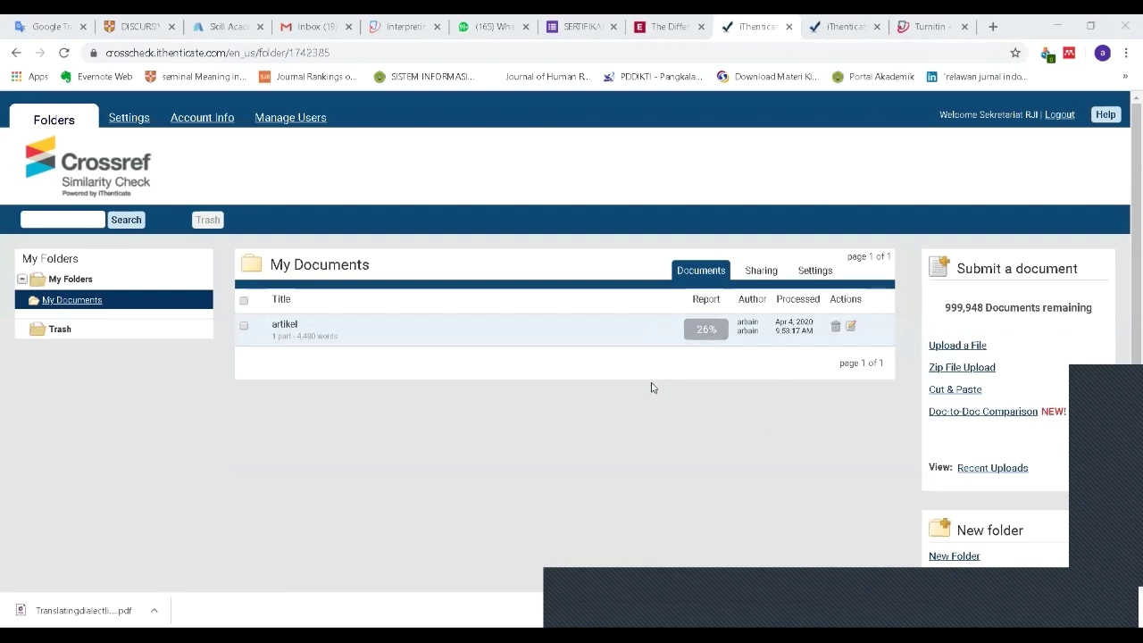
Step: Switch to the artikel similarity report at 26% and scroll back to the top
key(ctrl+Tab)
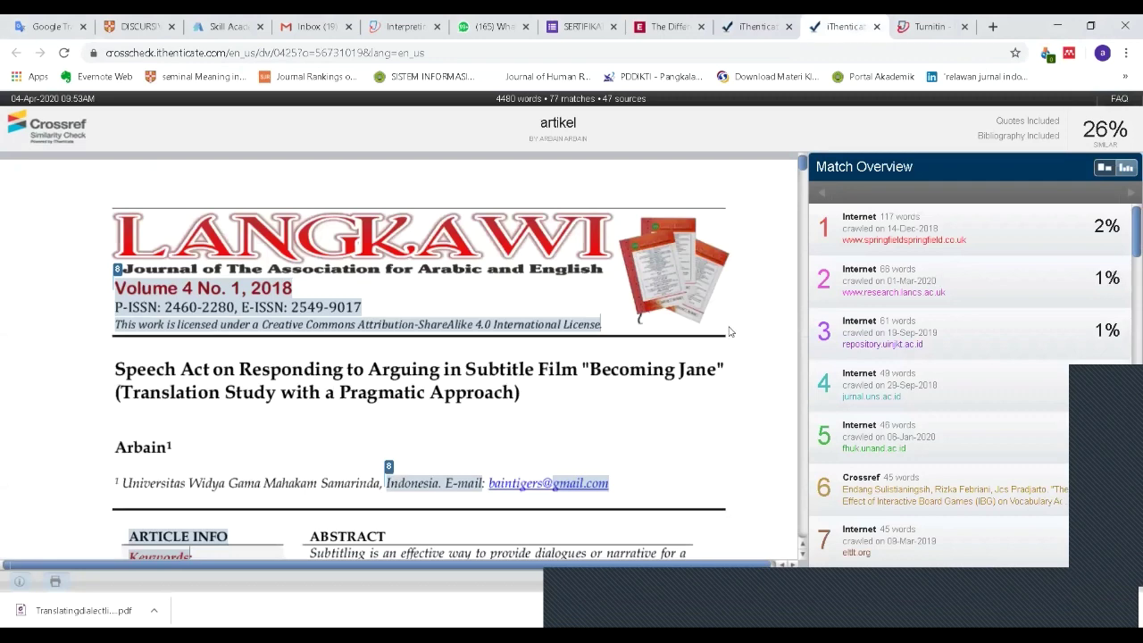
scroll(493, 435, down, 3)
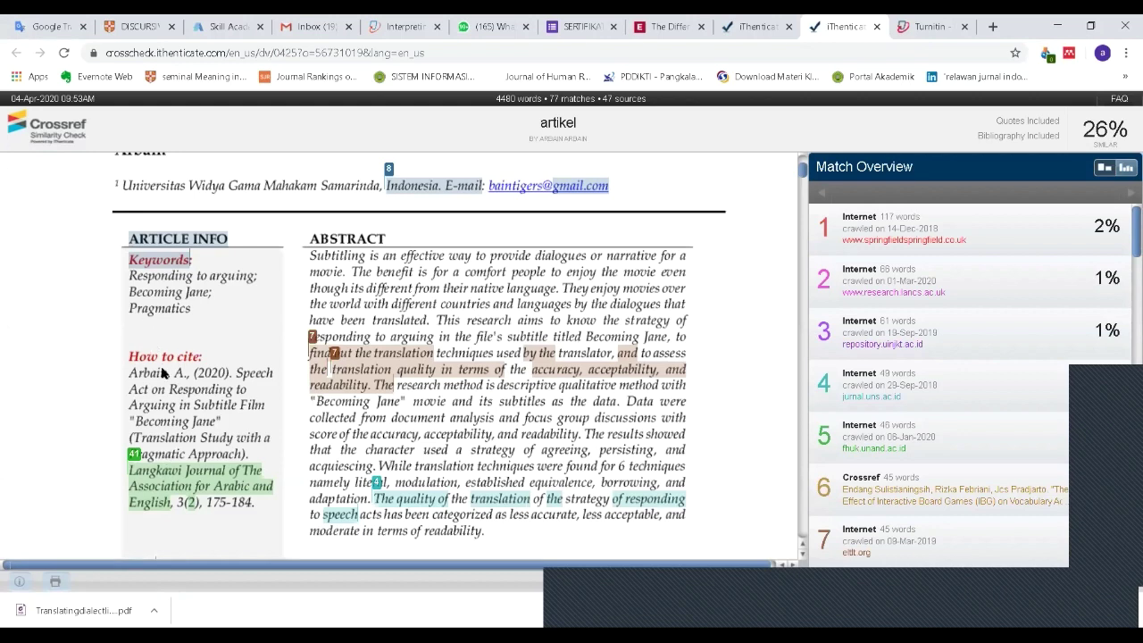
scroll(199, 410, up, 1)
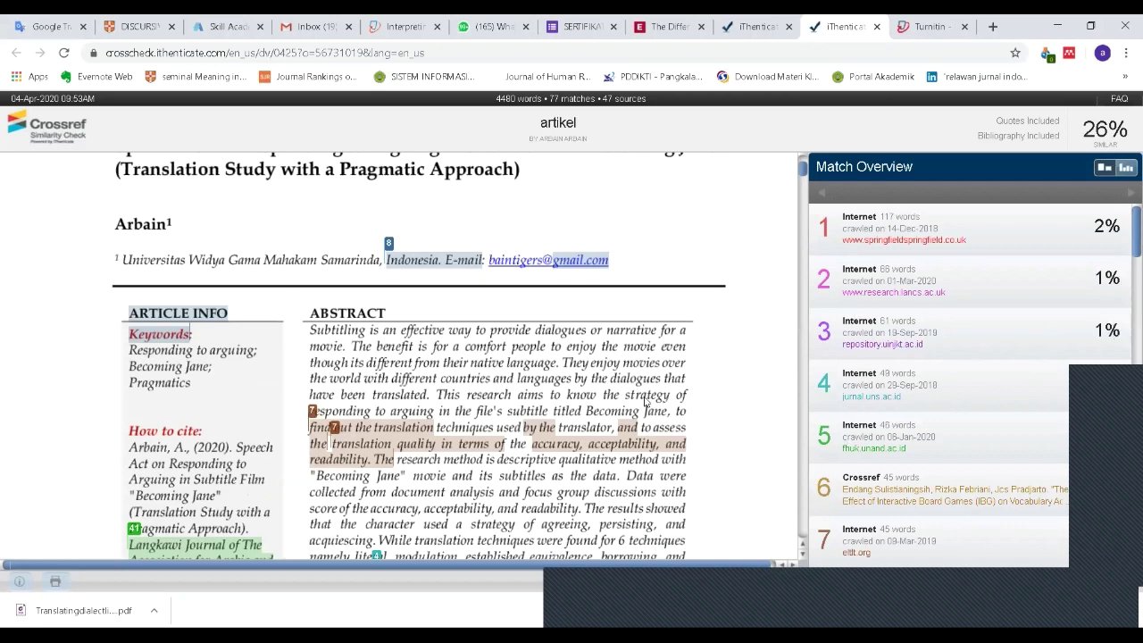
scroll(764, 336, up, 1)
scroll(399, 481, up, 1)
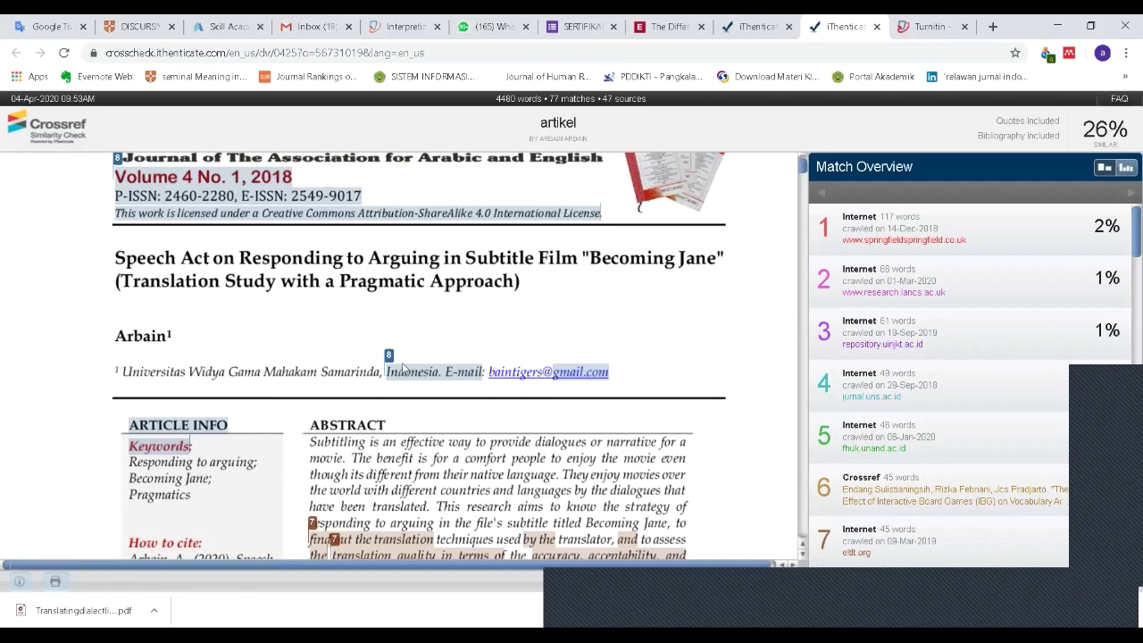
scroll(373, 397, up, 1)
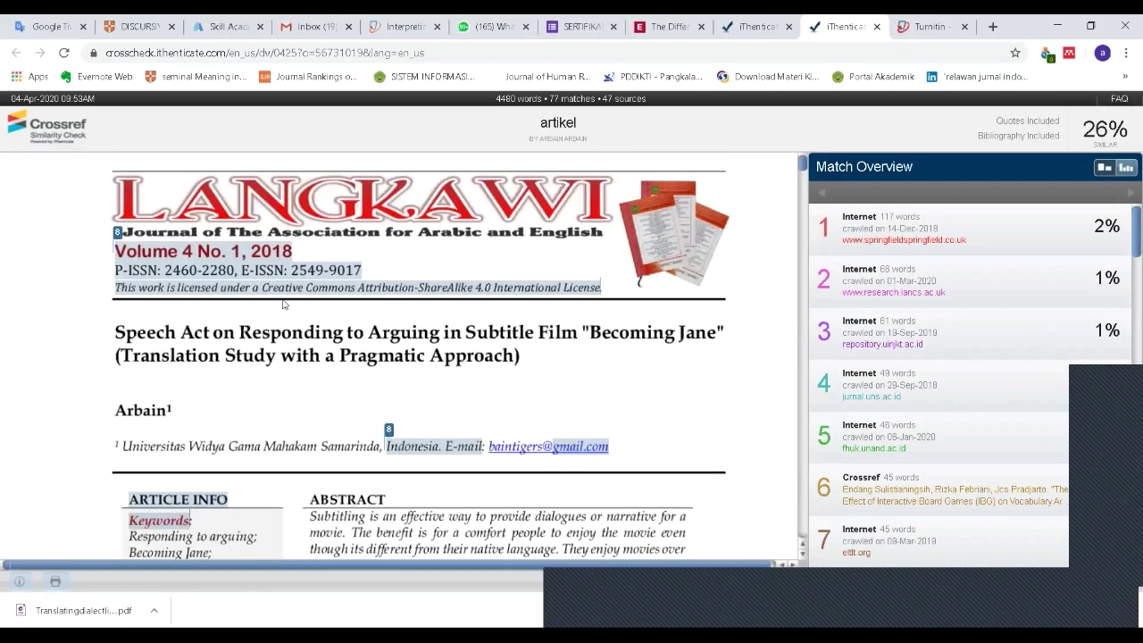
Step: Scroll down through the matched passages and bring up the report's Filters & Settings panel
scroll(288, 318, down, 2)
scroll(291, 390, down, 3)
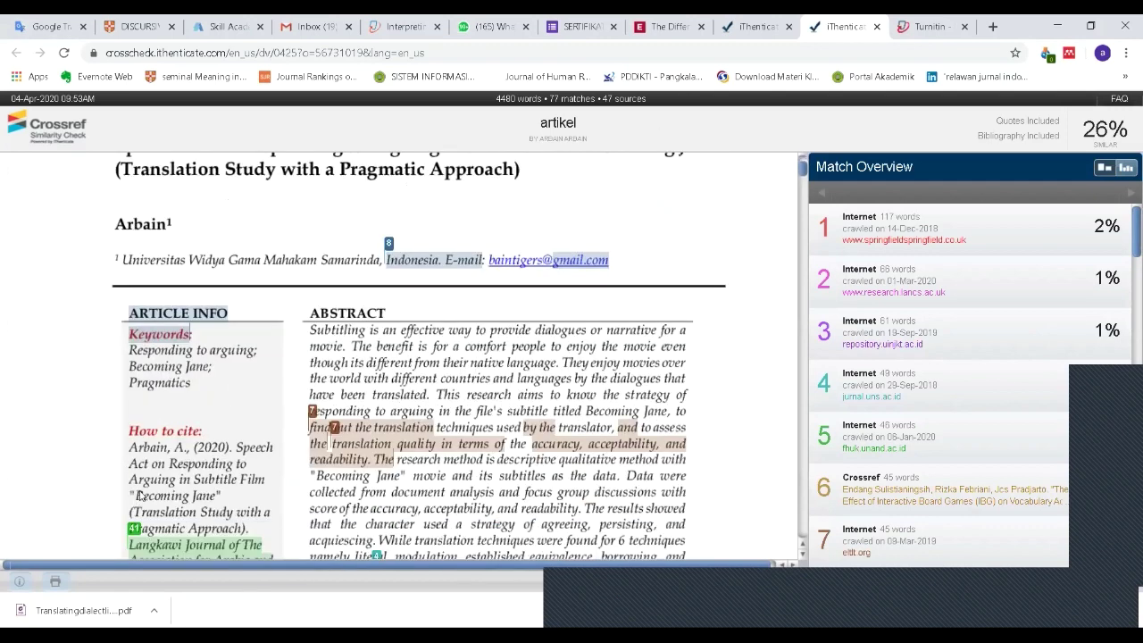
scroll(138, 496, down, 5)
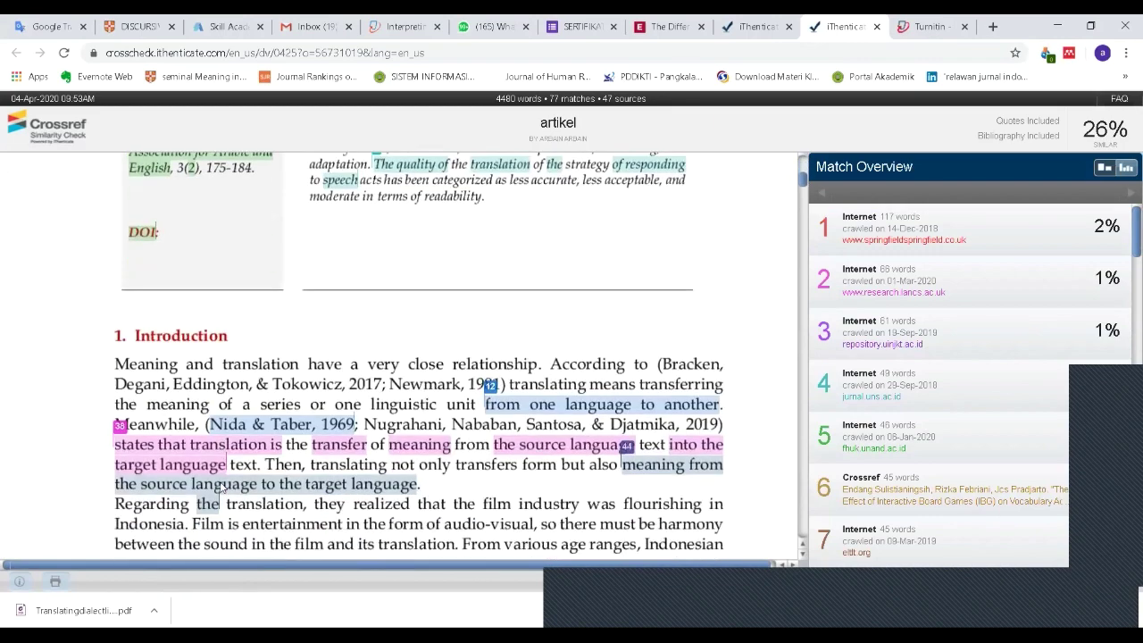
scroll(221, 486, down, 2)
scroll(250, 471, down, 5)
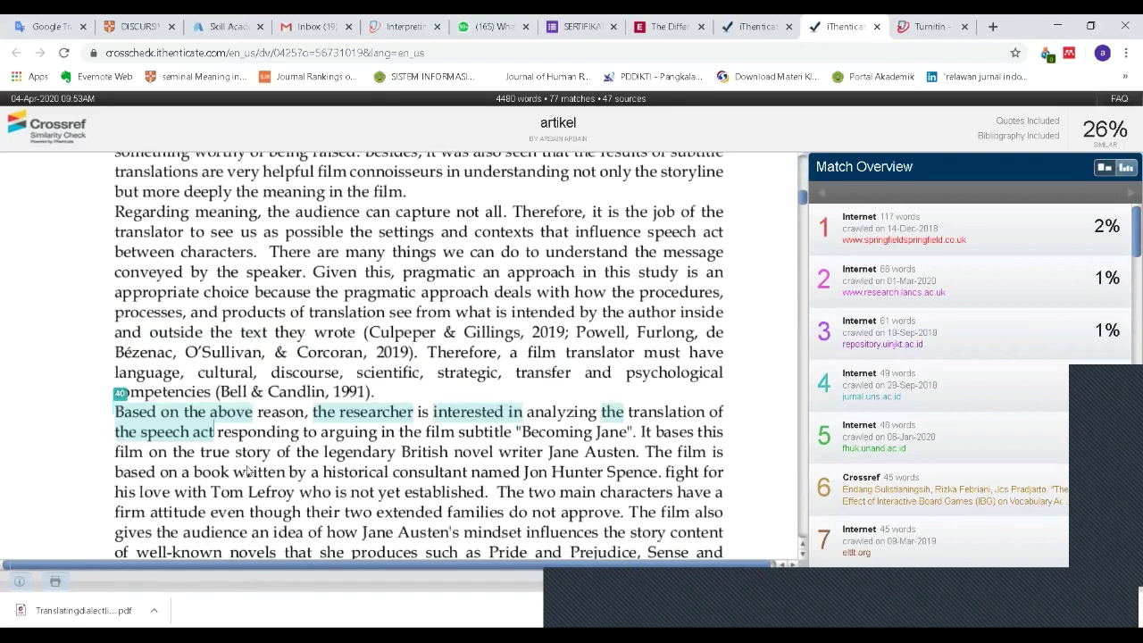
scroll(261, 457, down, 1)
scroll(536, 340, down, 5)
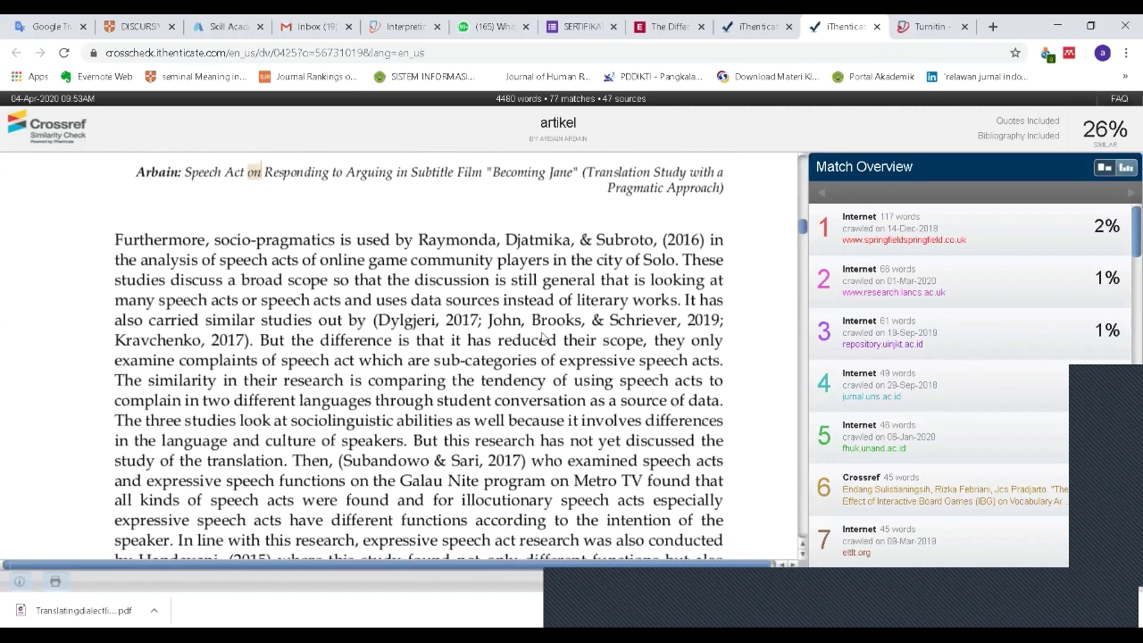
scroll(542, 336, down, 1)
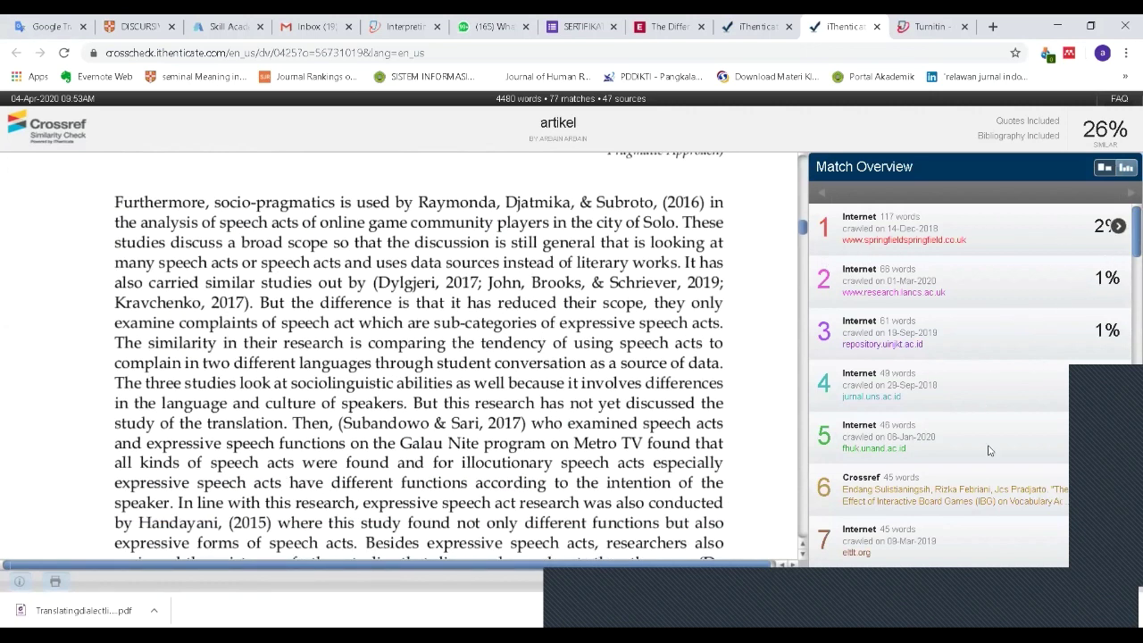
click(825, 583)
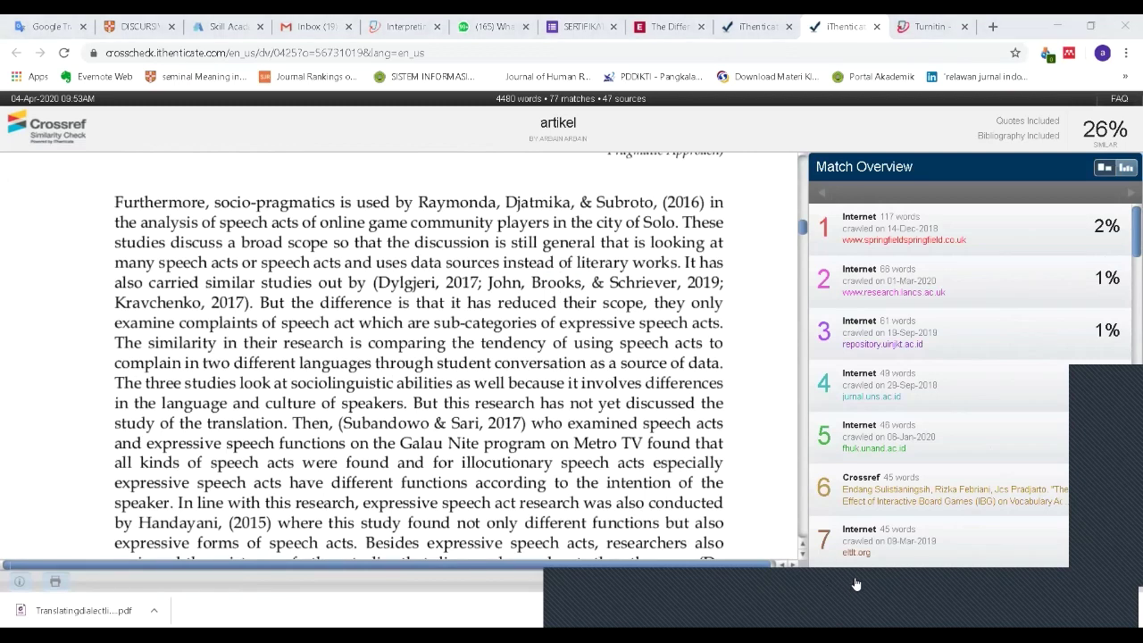
click(855, 582)
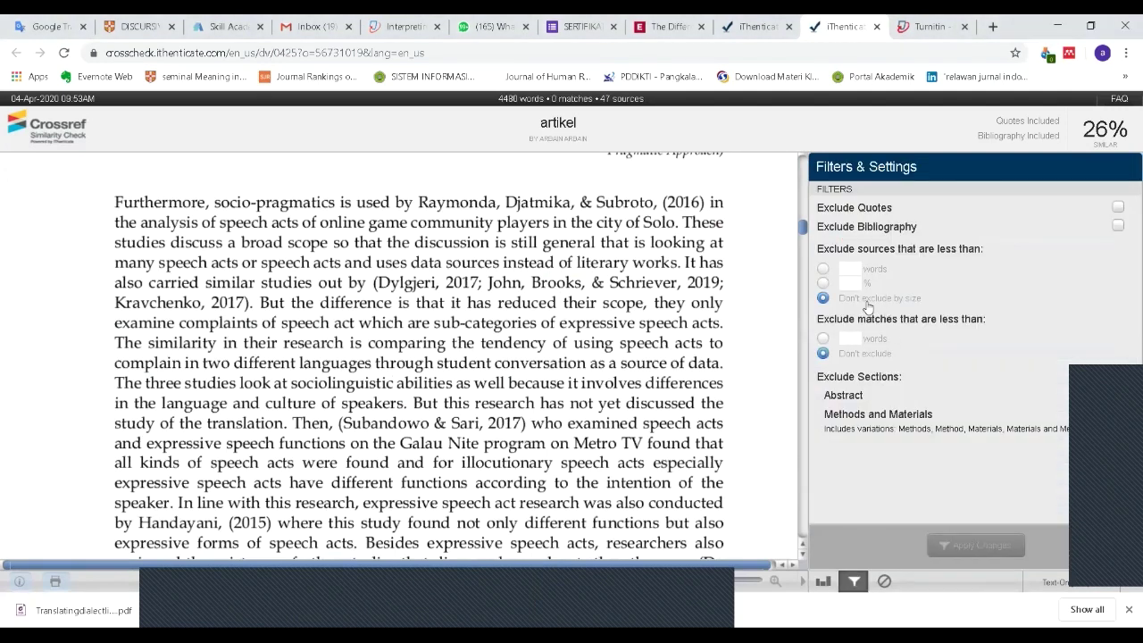
Step: Exclude sources under 1% and the bibliography, then move to the Turnitin class homepage
click(848, 285)
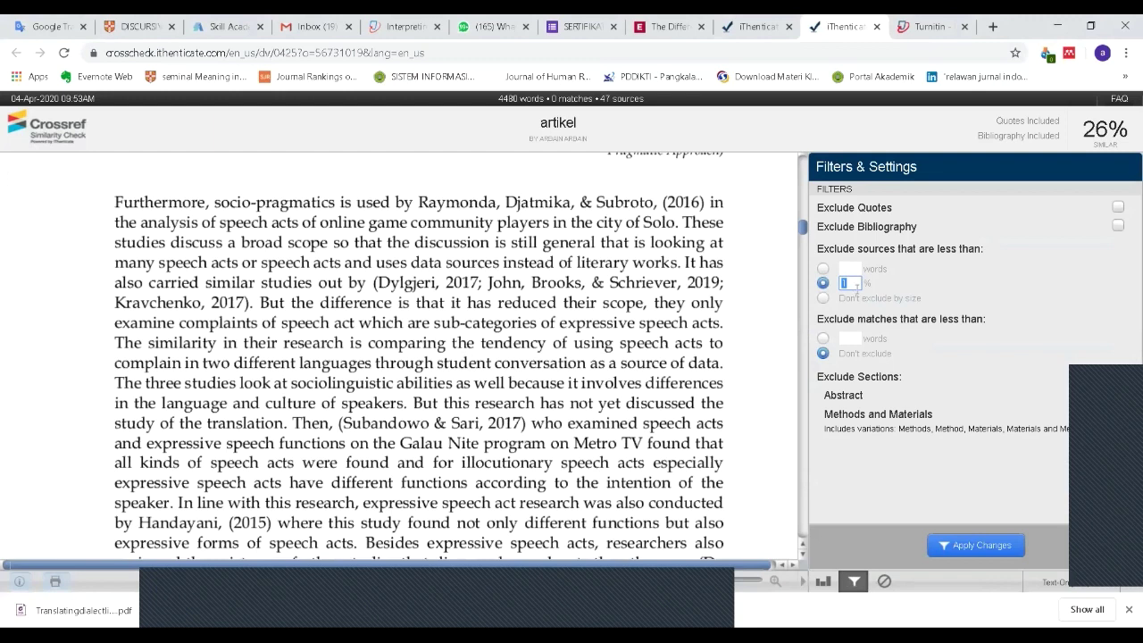
click(850, 283)
click(1118, 227)
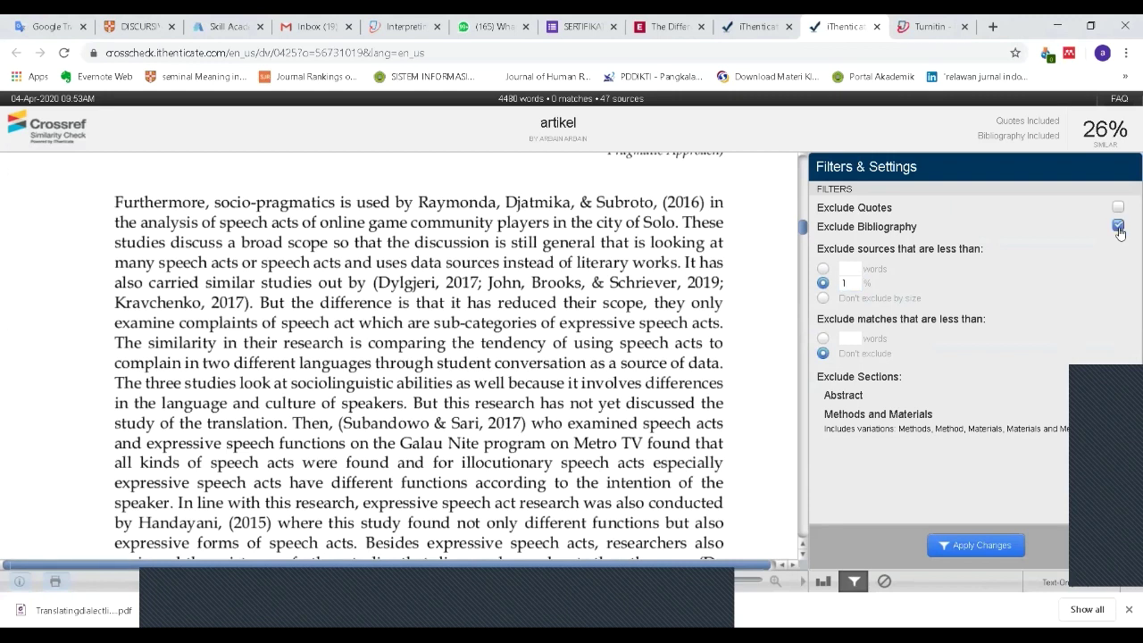
click(981, 545)
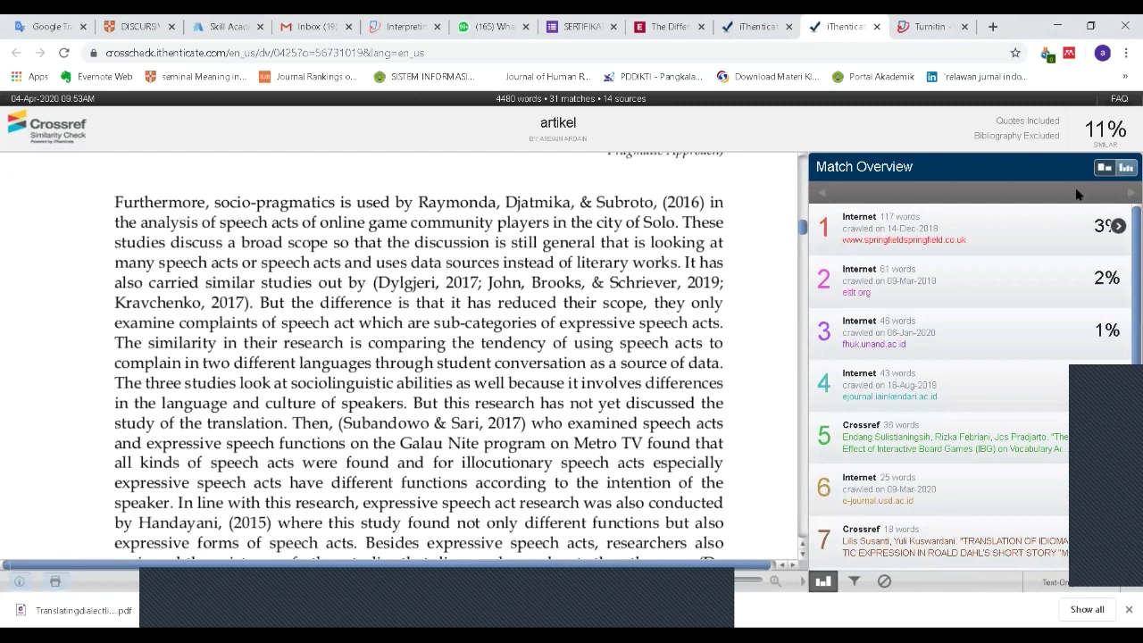
mouse_move(1020, 219)
click(926, 27)
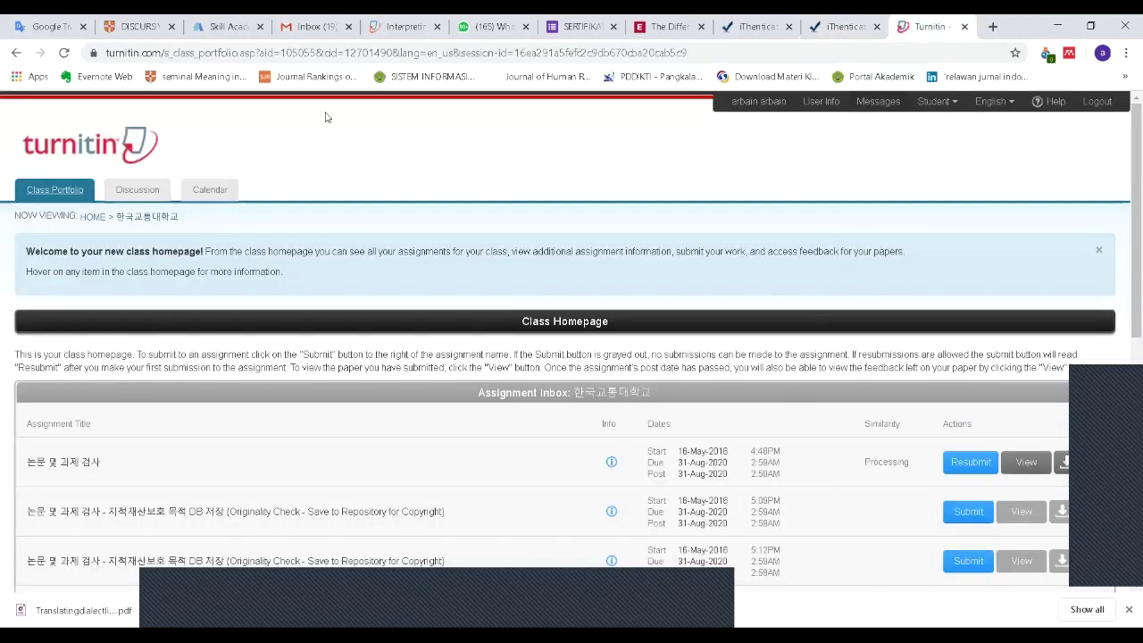
Step: Reload the Turnitin class homepage and open the first assignment's 29% similarity report
click(64, 54)
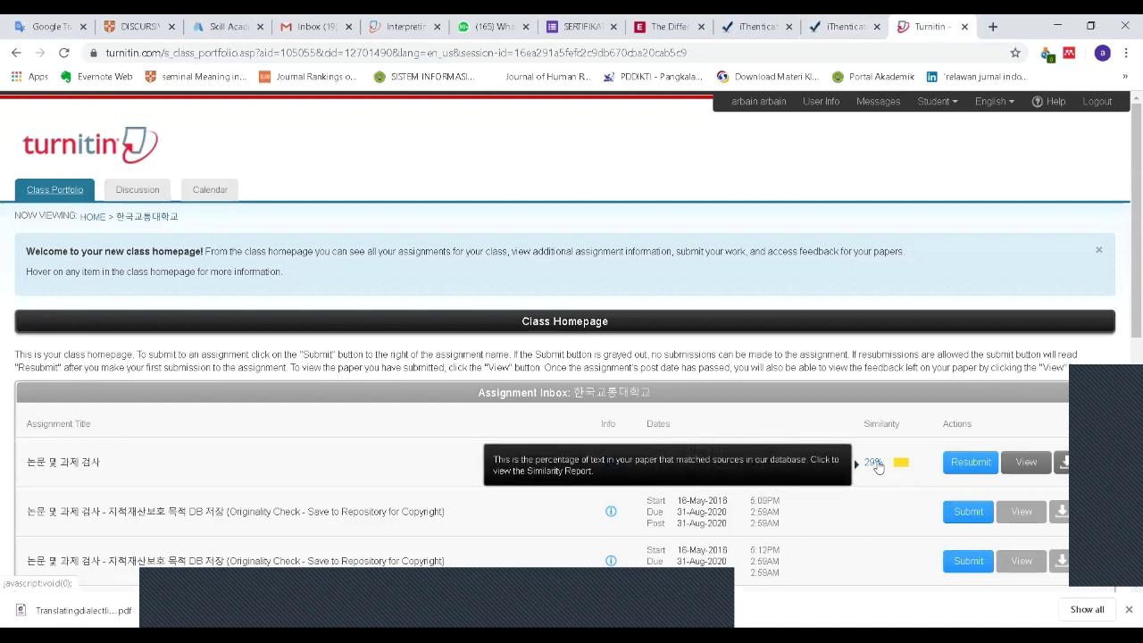
click(873, 463)
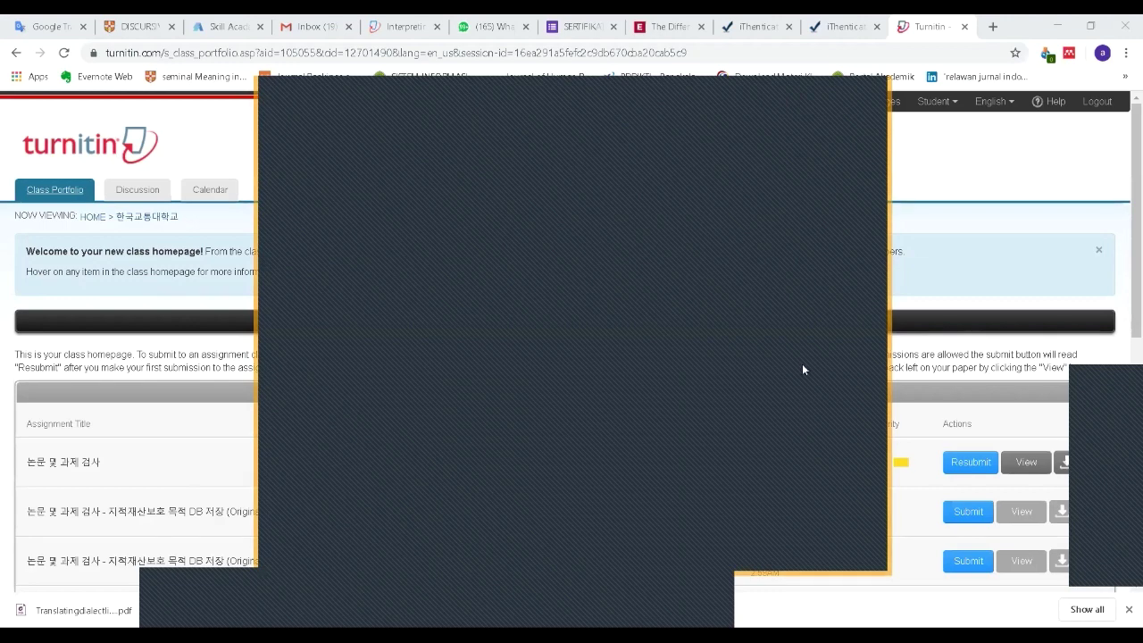
scroll(806, 356, down, 1)
scroll(813, 357, down, 1)
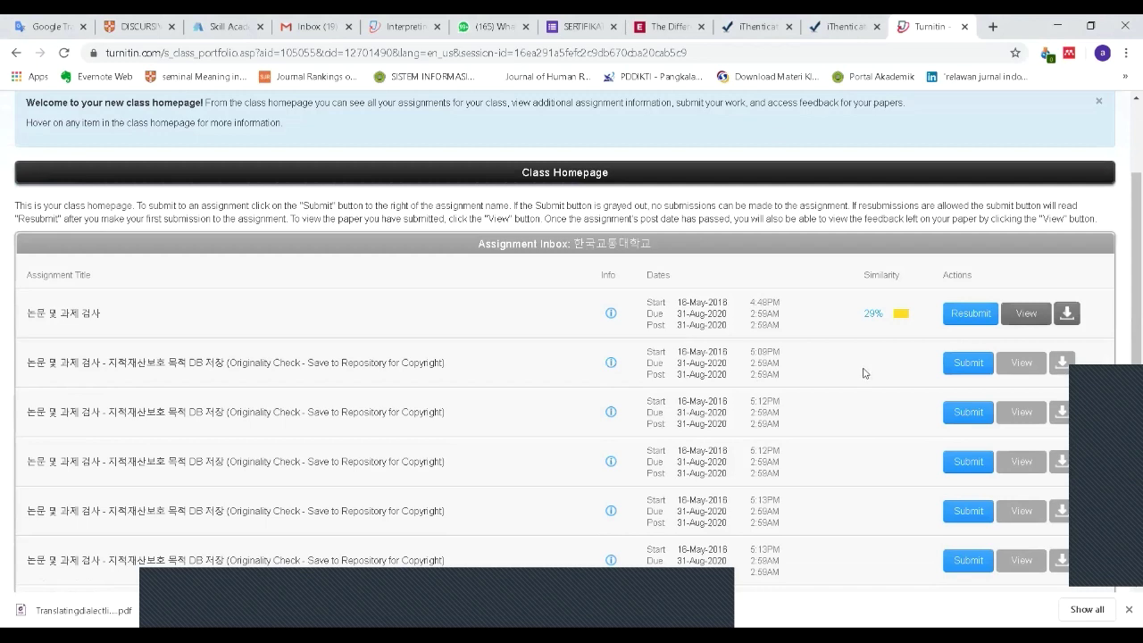
scroll(864, 372, up, 1)
scroll(863, 371, up, 1)
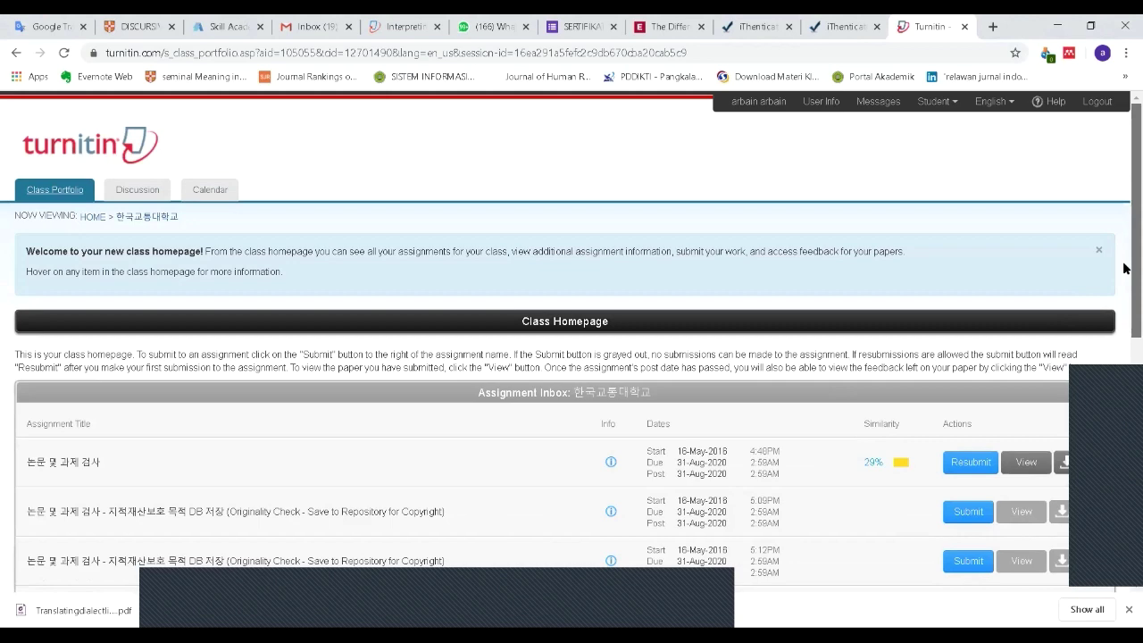
scroll(1123, 268, down, 1)
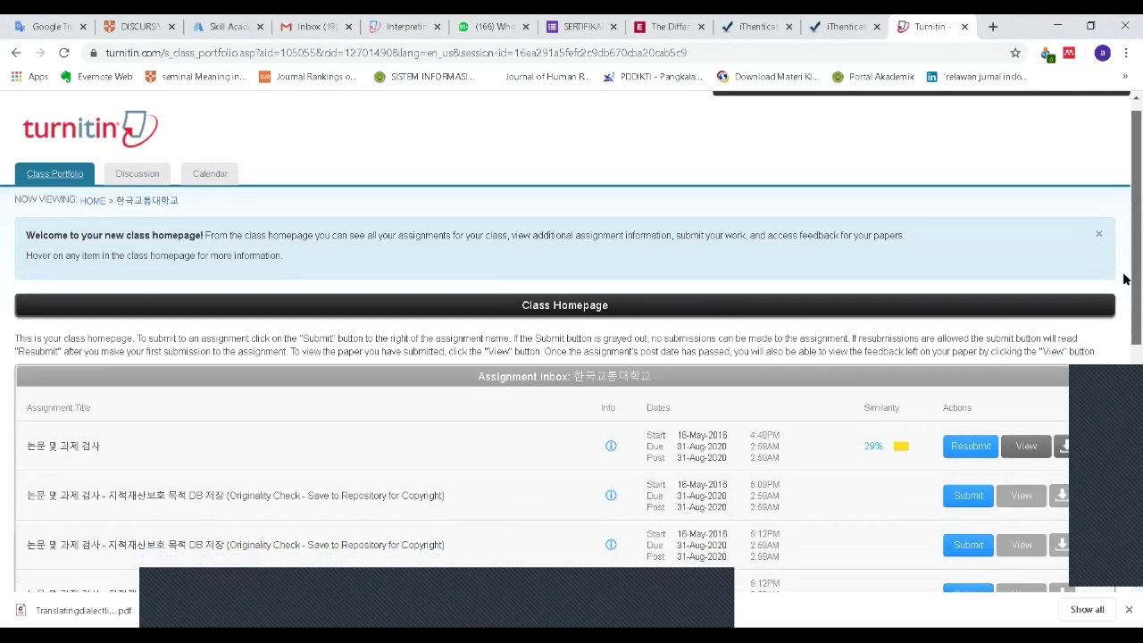
scroll(1122, 286, down, 2)
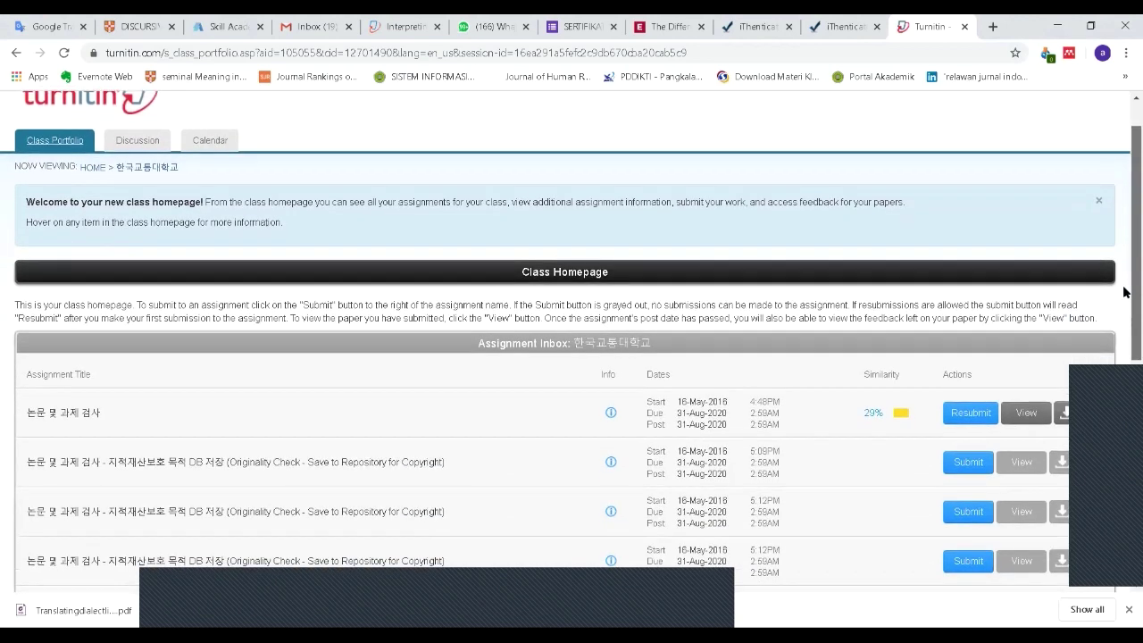
scroll(1123, 259, up, 3)
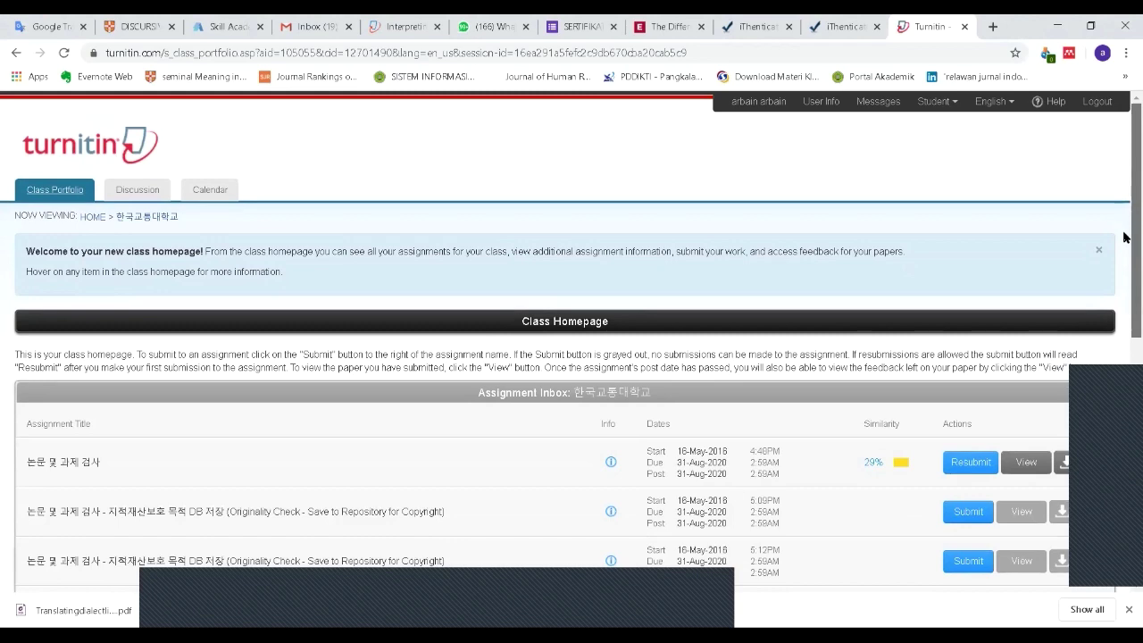
scroll(1123, 285, down, 3)
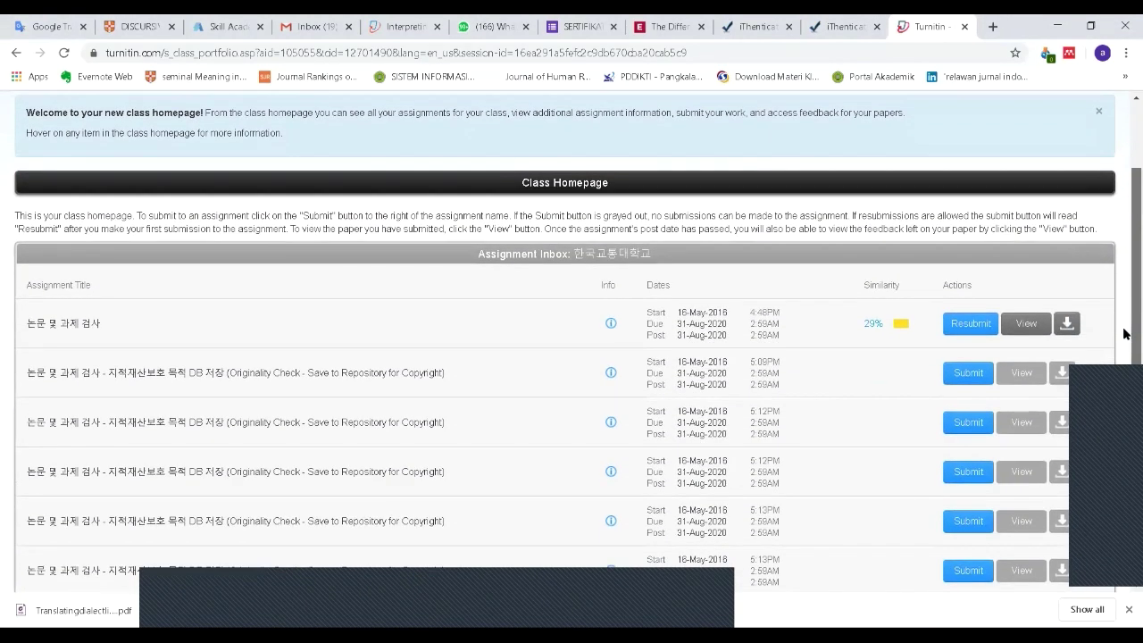
scroll(1123, 340, down, 2)
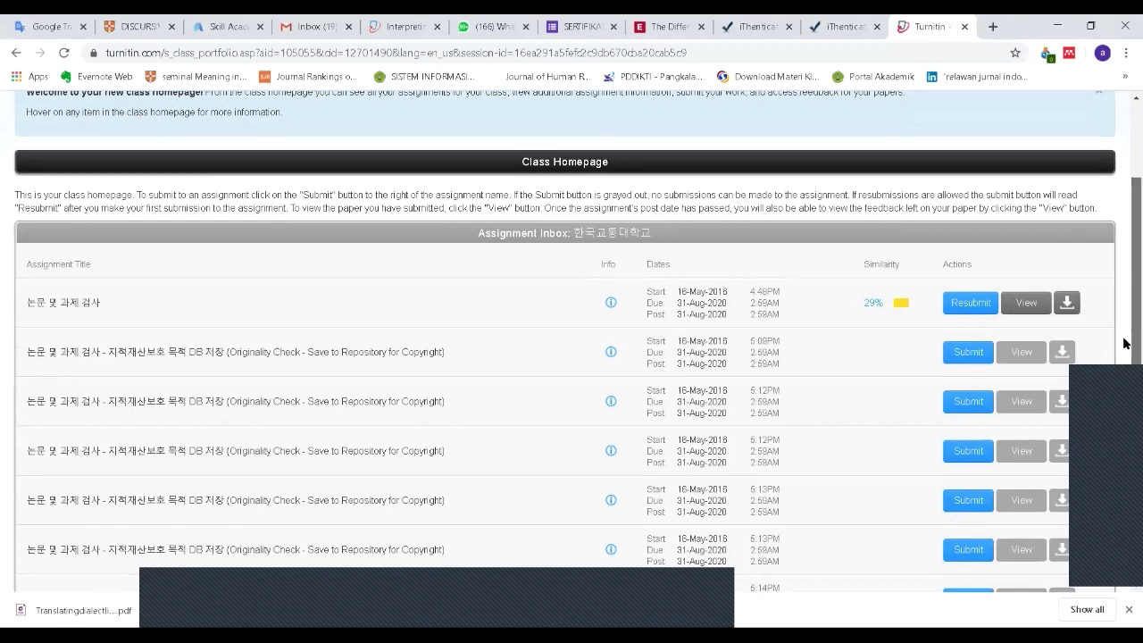
scroll(1123, 343, down, 1)
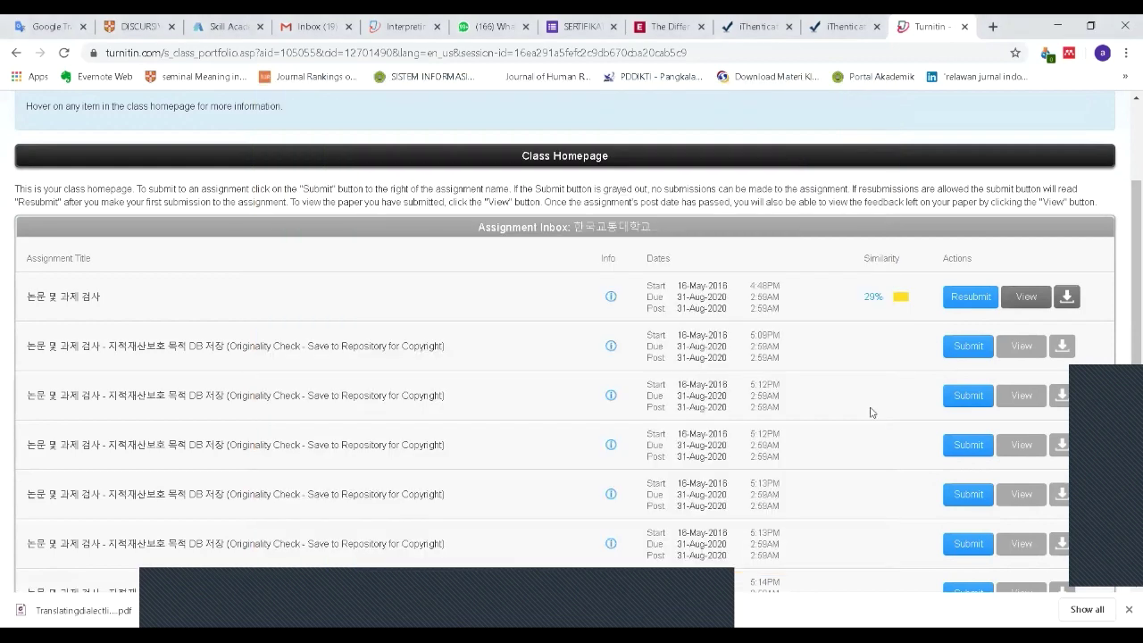
scroll(872, 411, up, 2)
scroll(892, 408, down, 2)
scroll(902, 371, up, 2)
scroll(908, 383, down, 3)
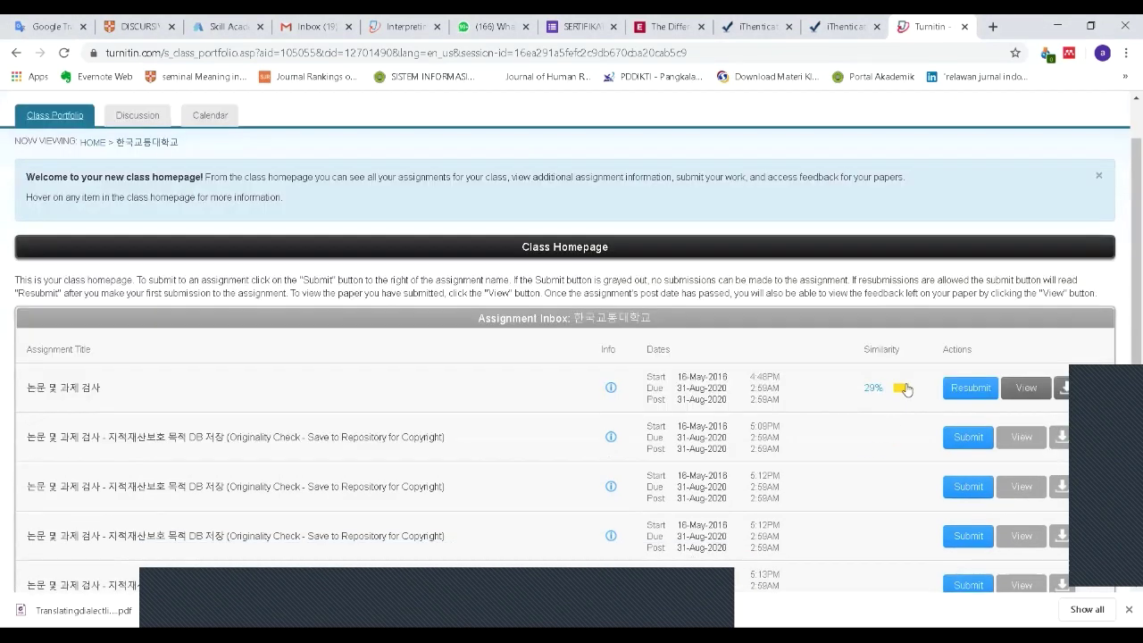
scroll(905, 391, up, 2)
scroll(905, 391, down, 1)
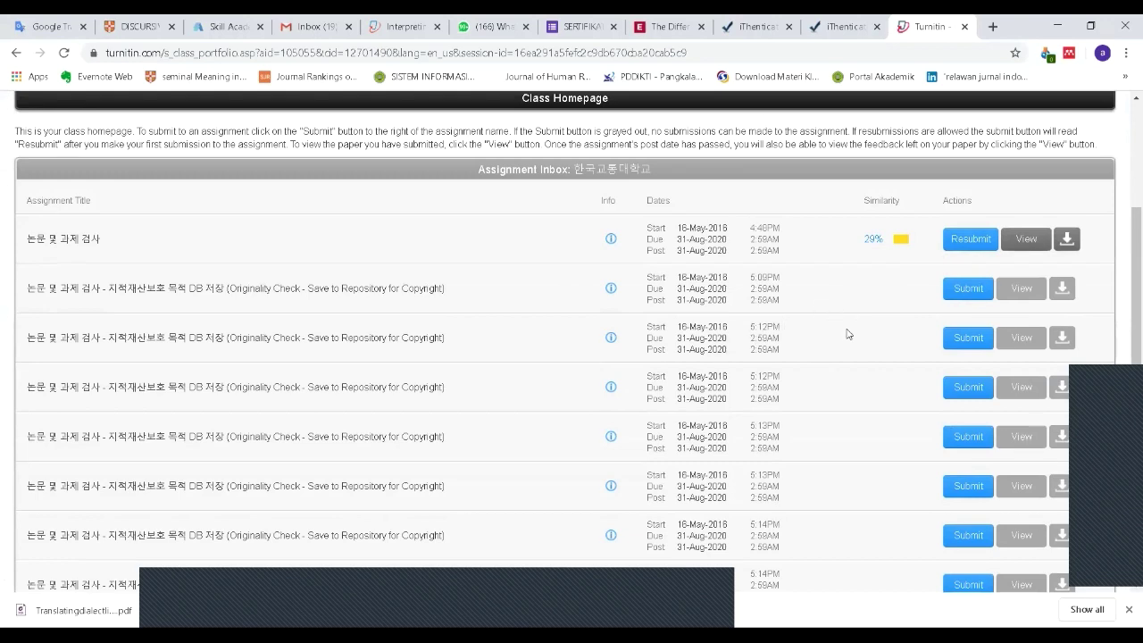
scroll(757, 408, up, 1)
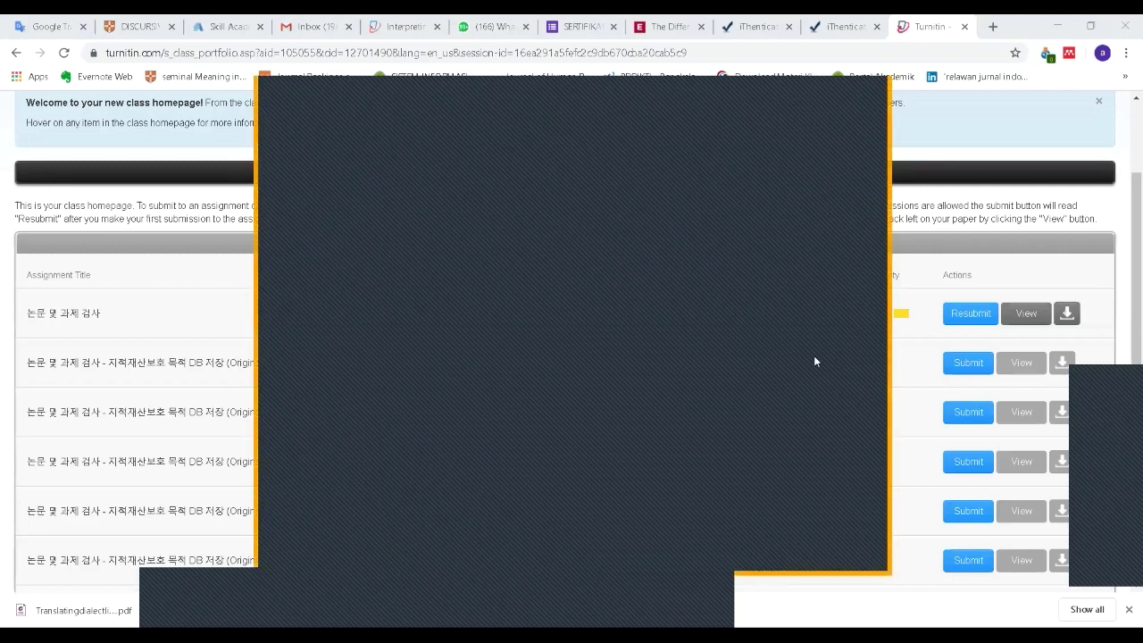
click(835, 386)
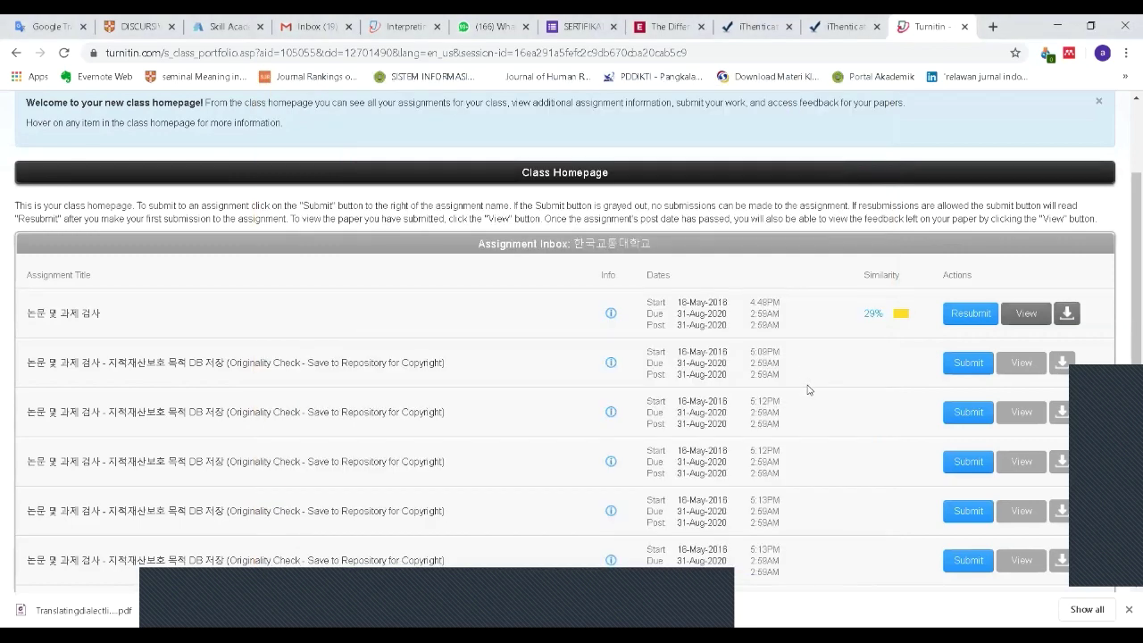
Step: View the submitted paper maximized in Feedback Studio and read its 29% matches through page 2
click(522, 574)
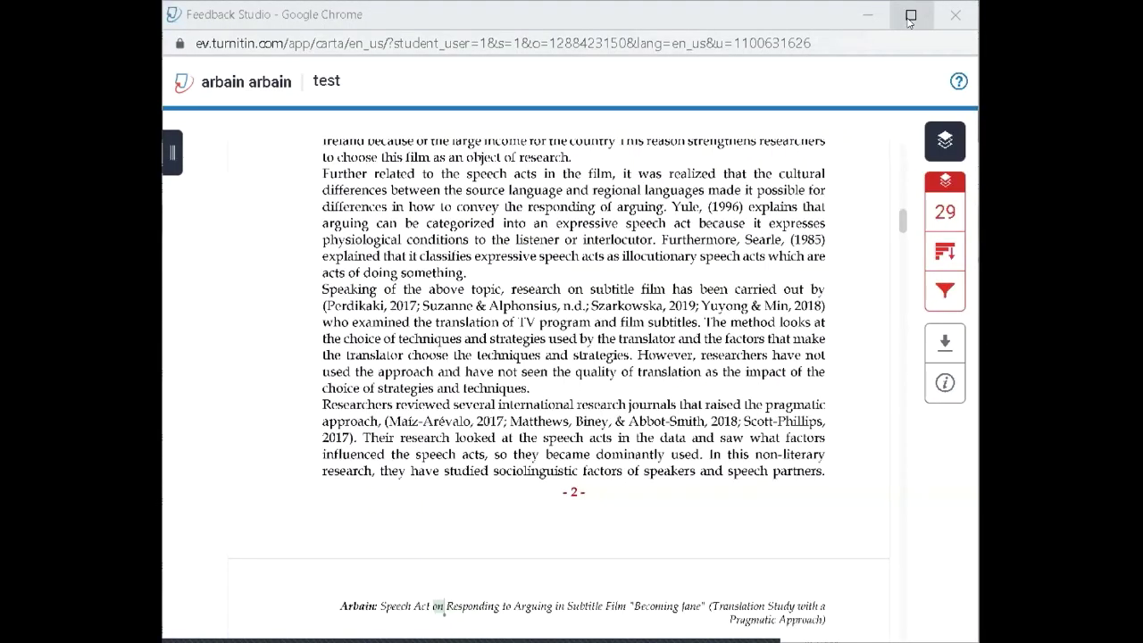
click(909, 22)
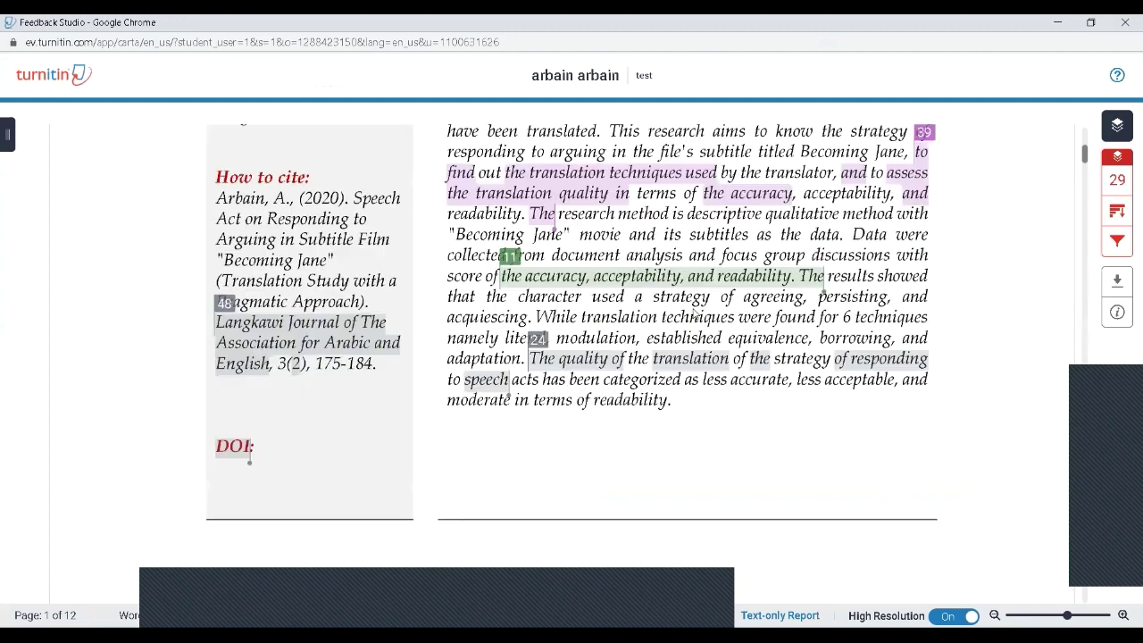
scroll(693, 313, up, 5)
scroll(698, 316, down, 3)
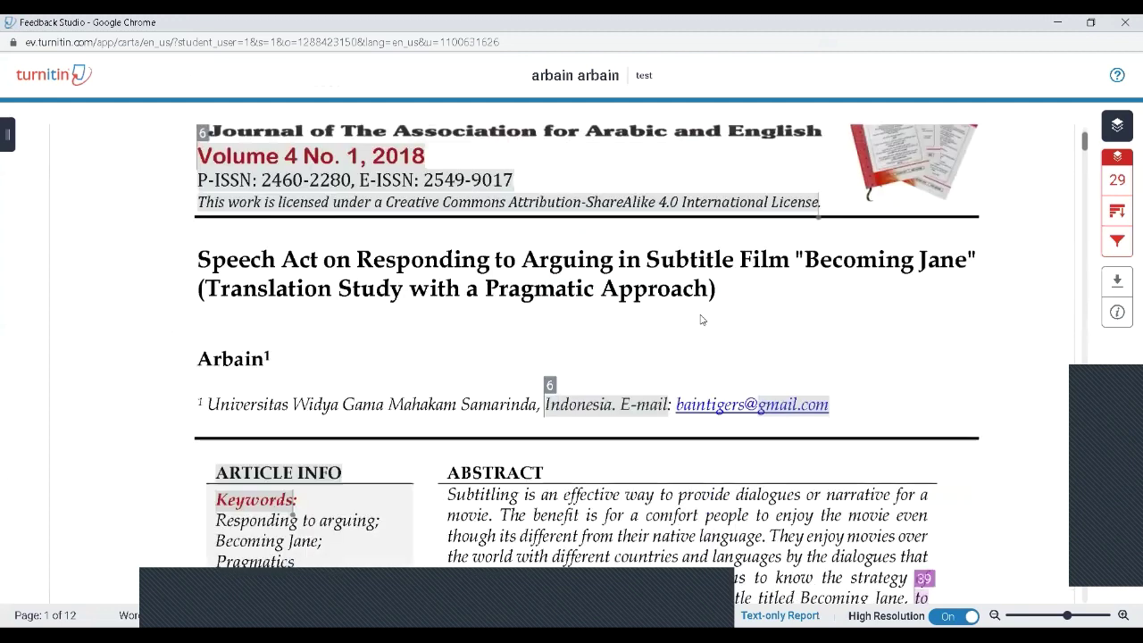
scroll(707, 323, down, 1)
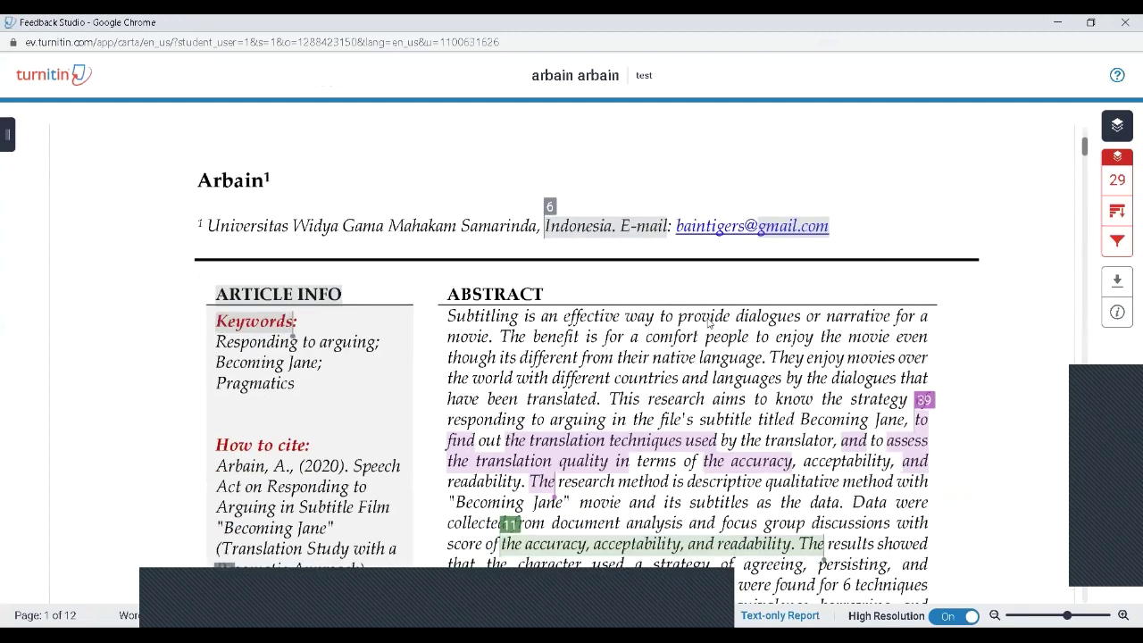
scroll(710, 331, down, 4)
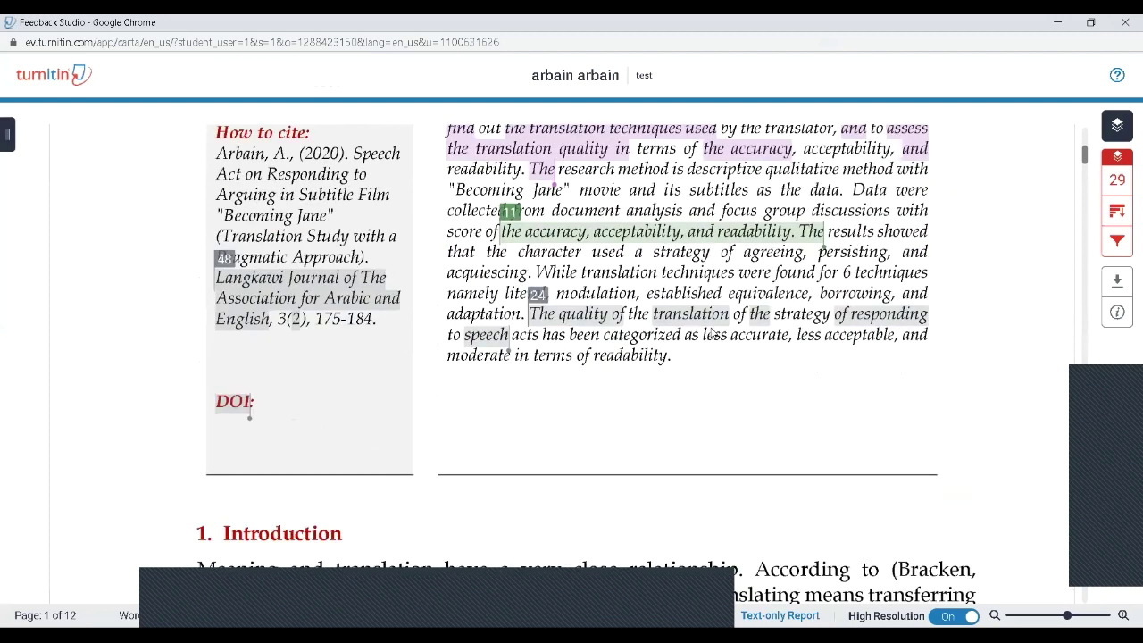
scroll(713, 337, down, 2)
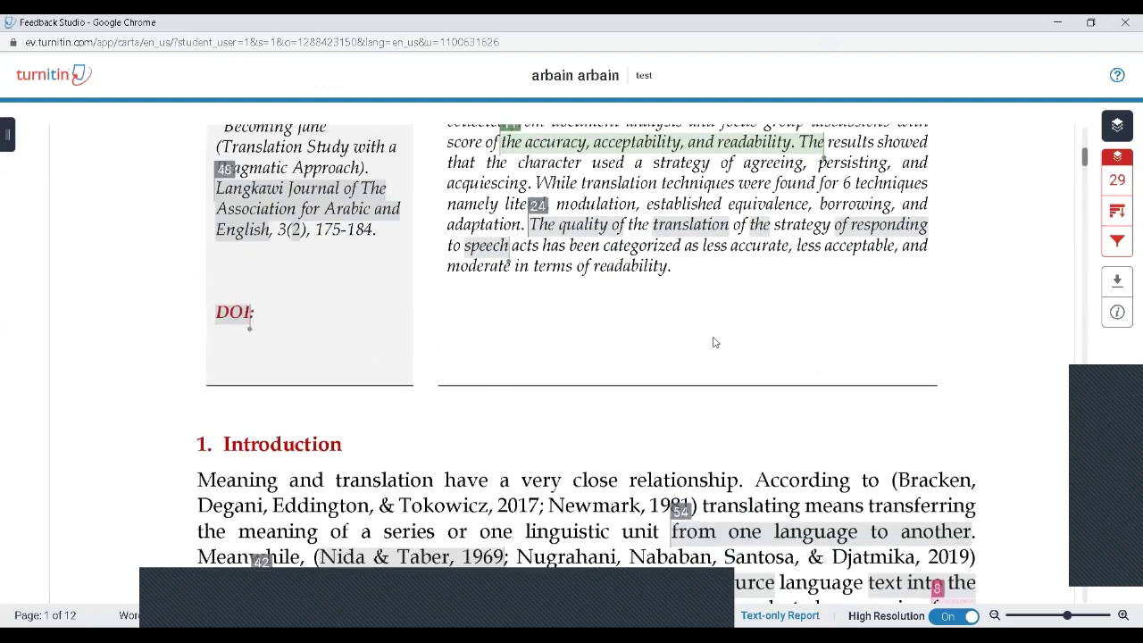
scroll(708, 333, down, 1)
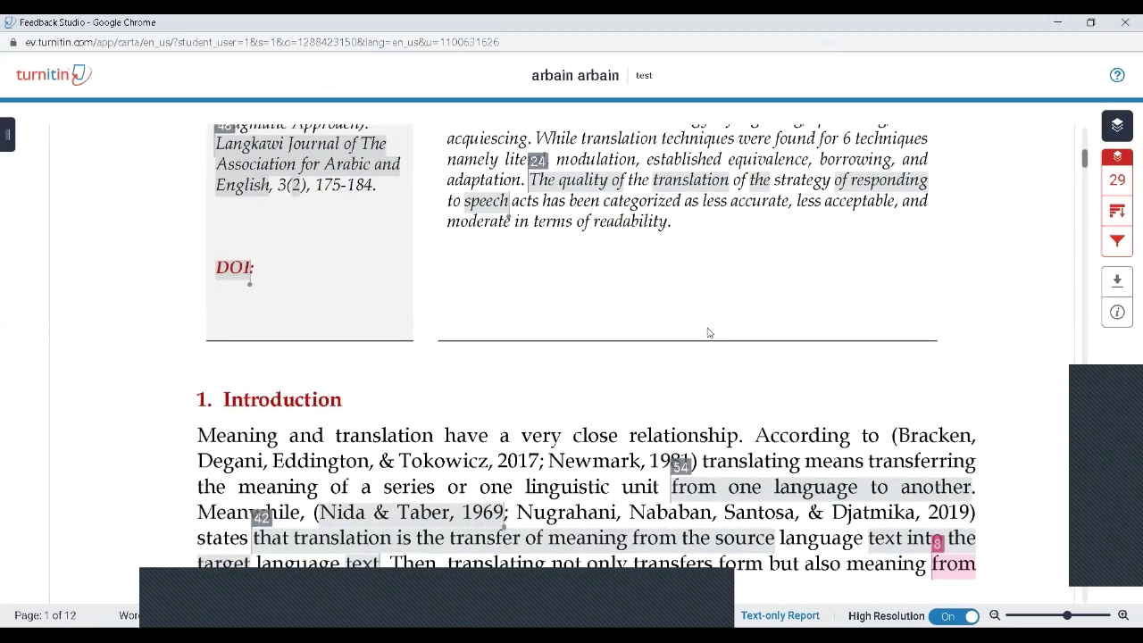
scroll(707, 332, down, 8)
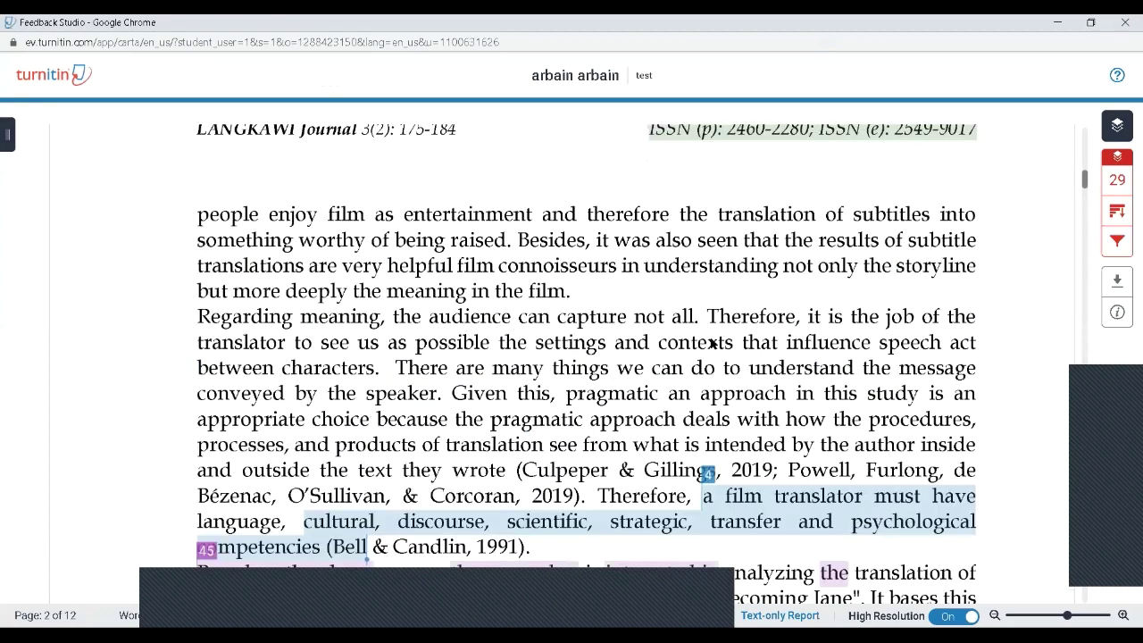
scroll(712, 342, down, 2)
scroll(712, 346, down, 2)
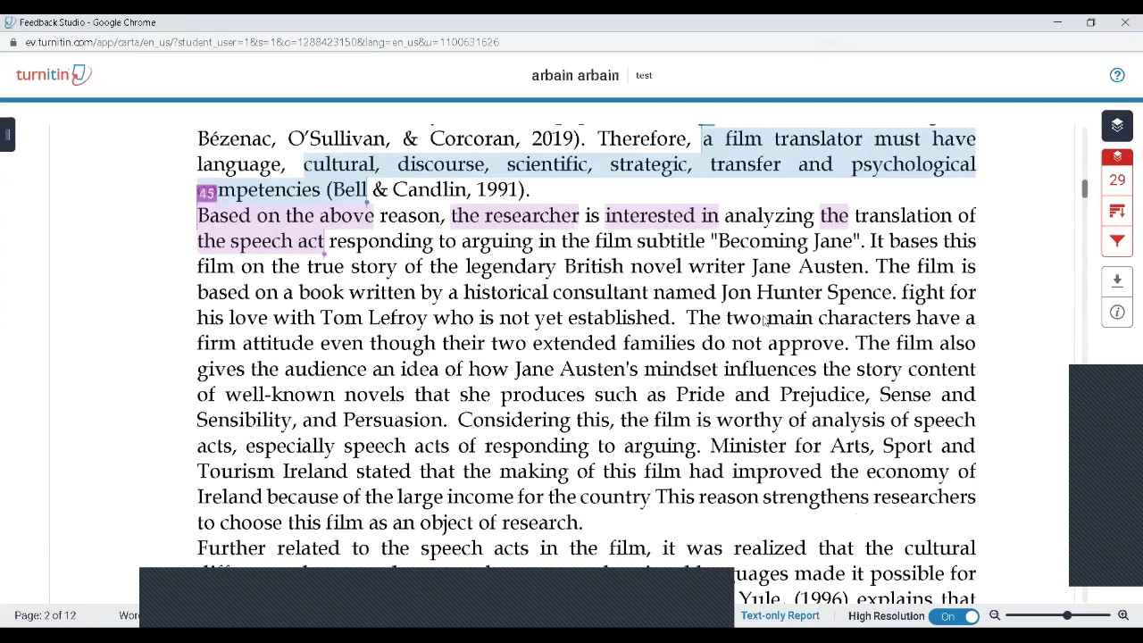
scroll(1053, 245, down, 7)
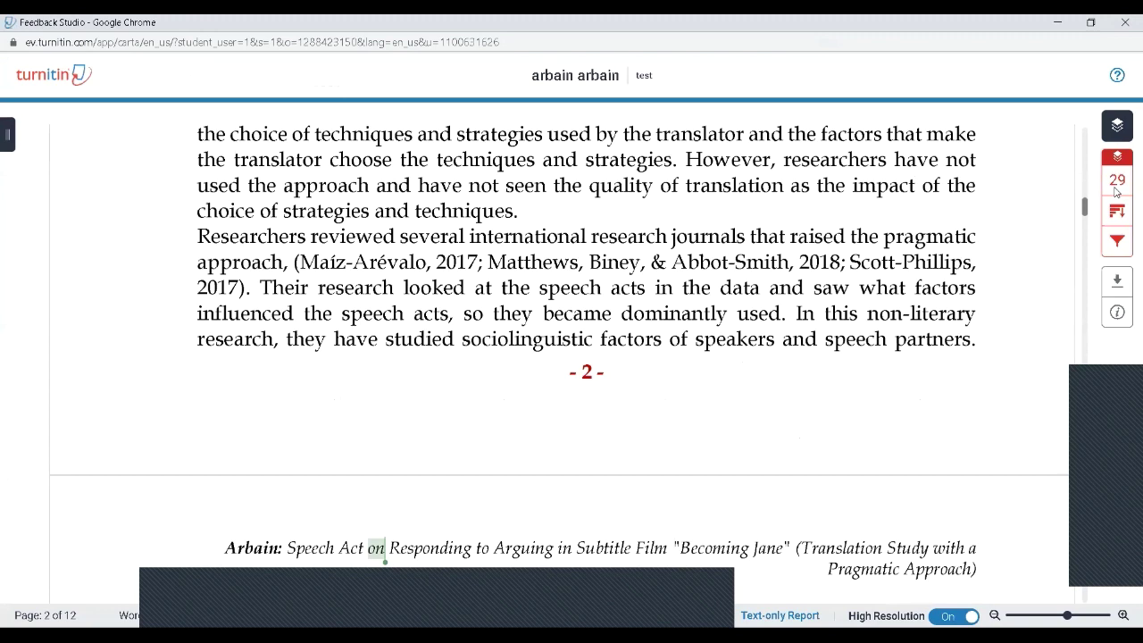
Step: Open Match Overview from the red 29 badge, then its Filters and Settings panel
click(1116, 181)
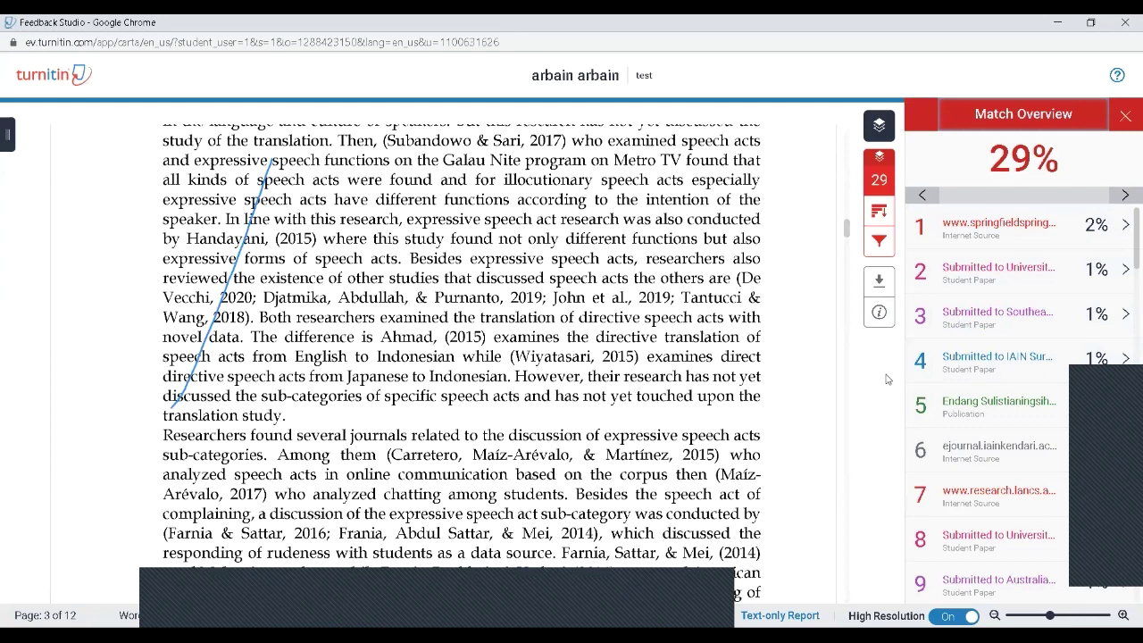
click(875, 241)
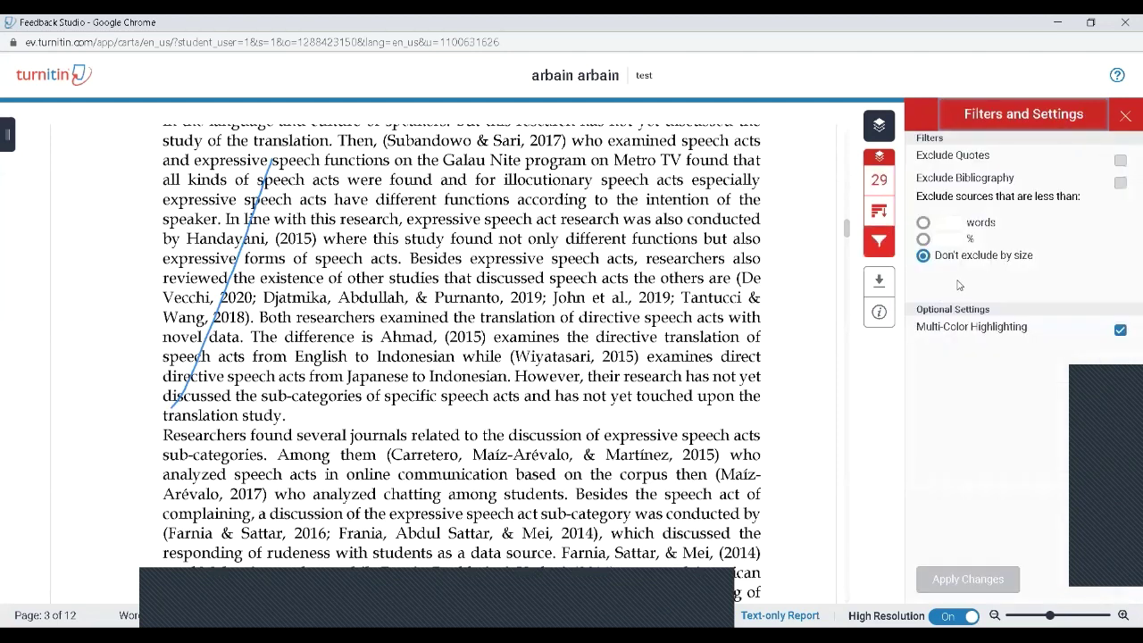